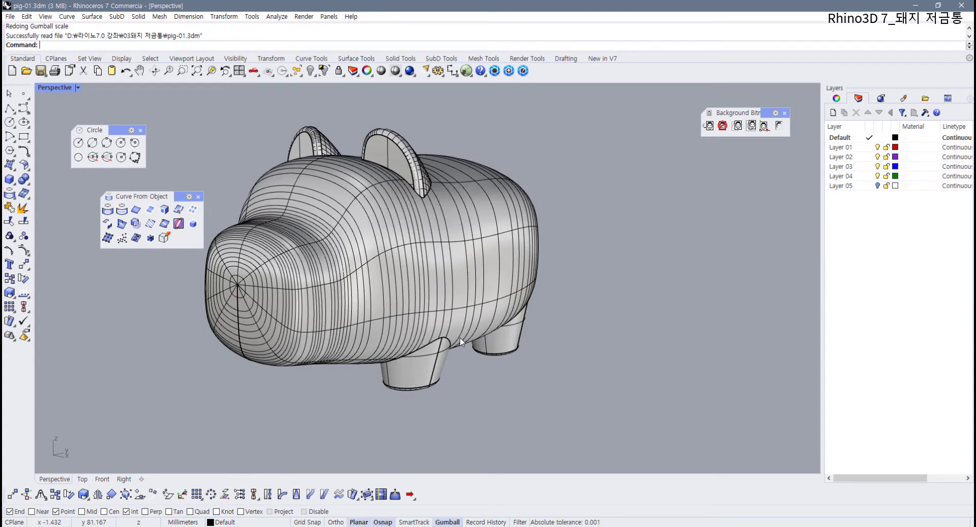
- Detach the SubD tools palette and float it beside the pig model
{"action": "right_click_drag", "start_coordinate": [457, 346], "coordinate": [483, 362]}
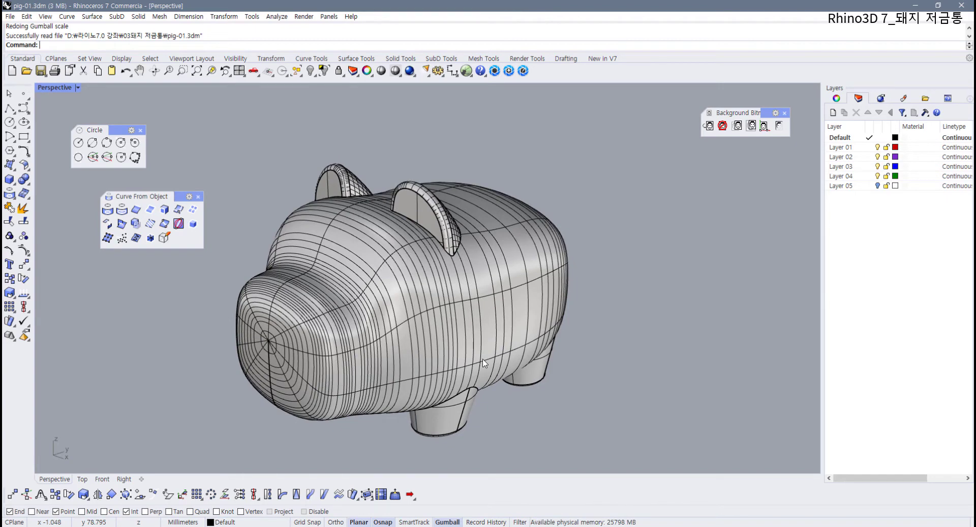
{"action": "right_click_drag", "start_coordinate": [456, 359], "coordinate": [470, 326]}
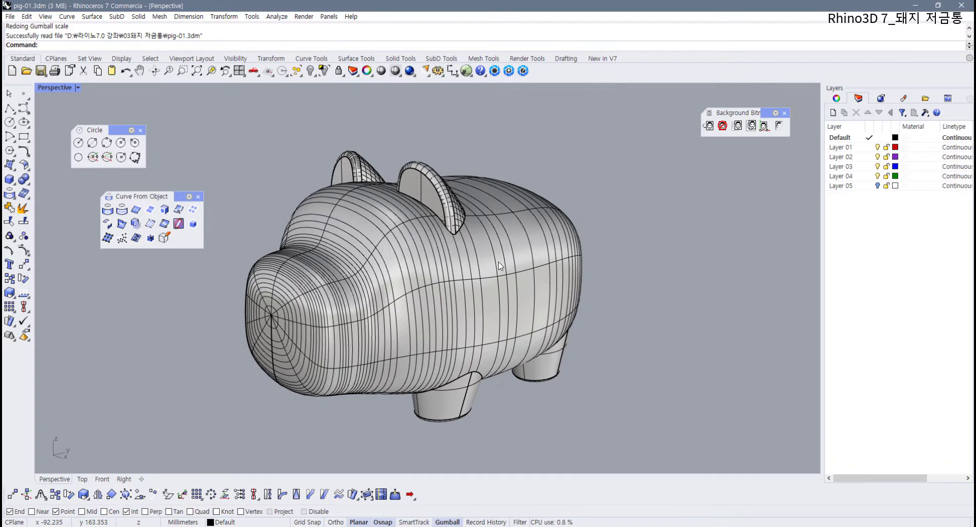
{"action": "left_click", "coordinate": [603, 59]}
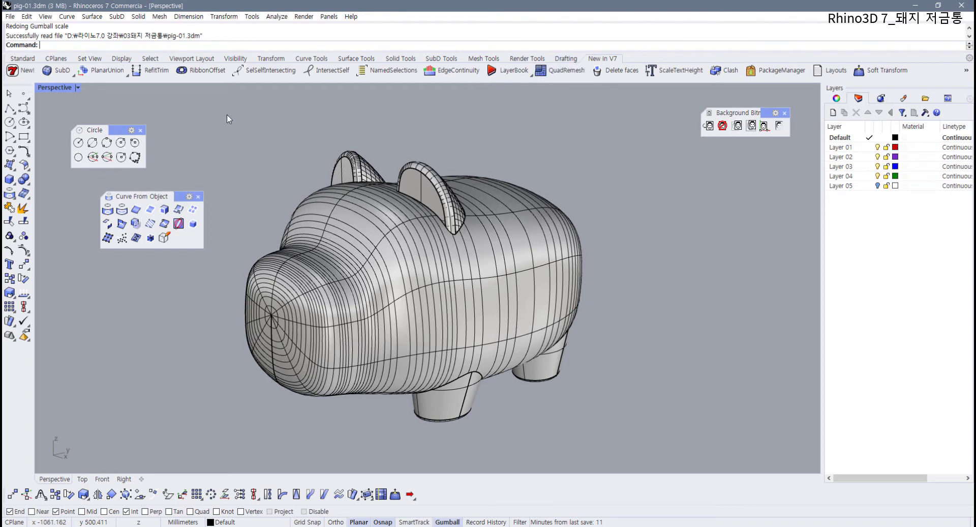
{"action": "left_click", "coordinate": [52, 74]}
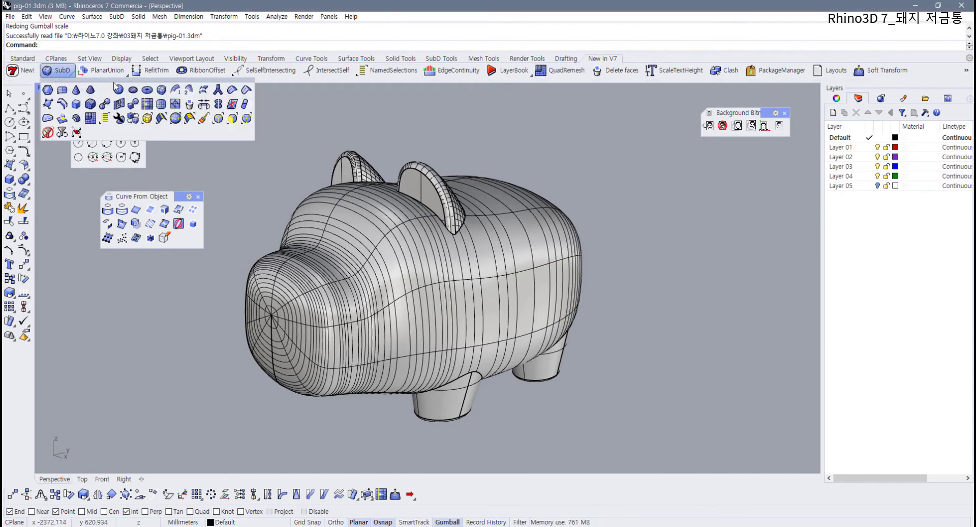
{"action": "left_click_drag", "start_coordinate": [130, 83], "coordinate": [660, 143]}
- Start QuadRemesh on the pig's closed polysurface and turn off Y-axis symmetry
{"action": "right_click_drag", "start_coordinate": [344, 256], "coordinate": [427, 264]}
{"action": "left_click", "coordinate": [358, 273]}
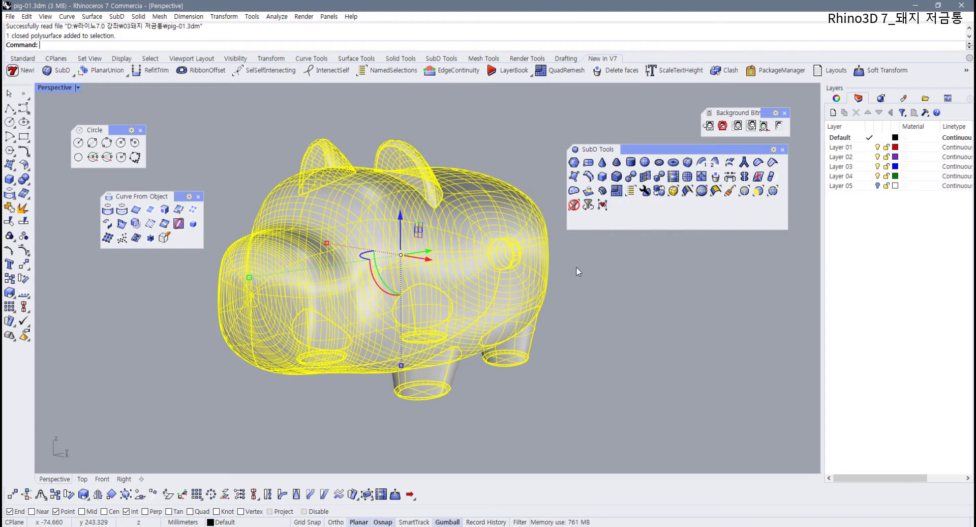
{"action": "left_click", "coordinate": [581, 292]}
{"action": "right_click_drag", "start_coordinate": [582, 292], "coordinate": [498, 288]}
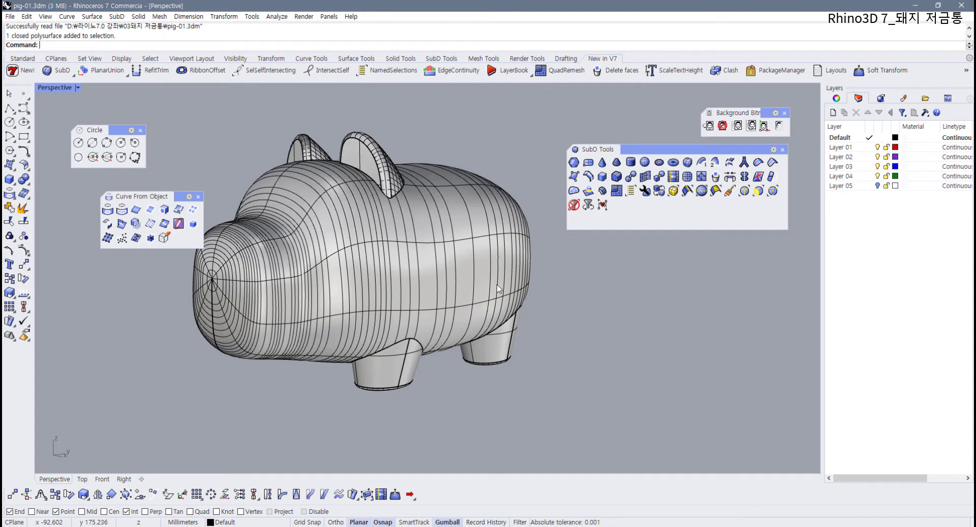
{"action": "left_click", "coordinate": [484, 292]}
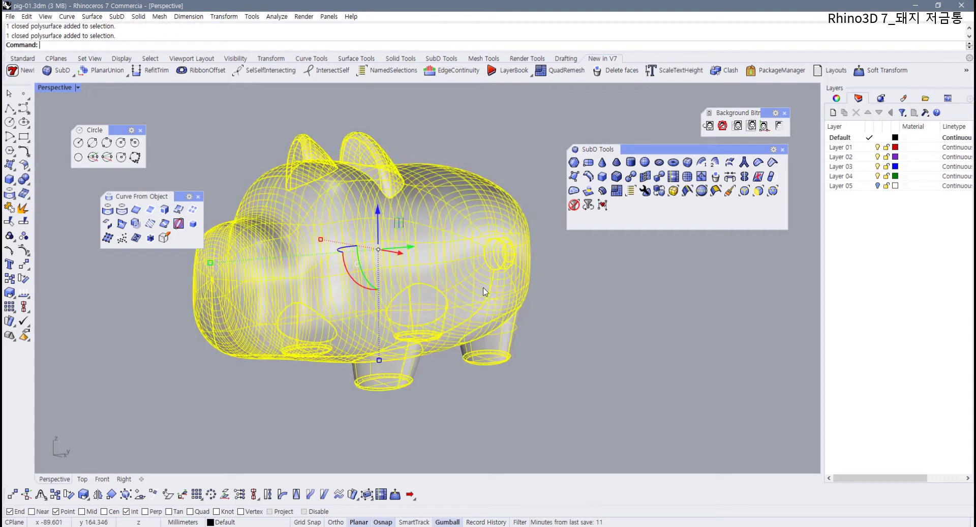
{"action": "left_click", "coordinate": [616, 190]}
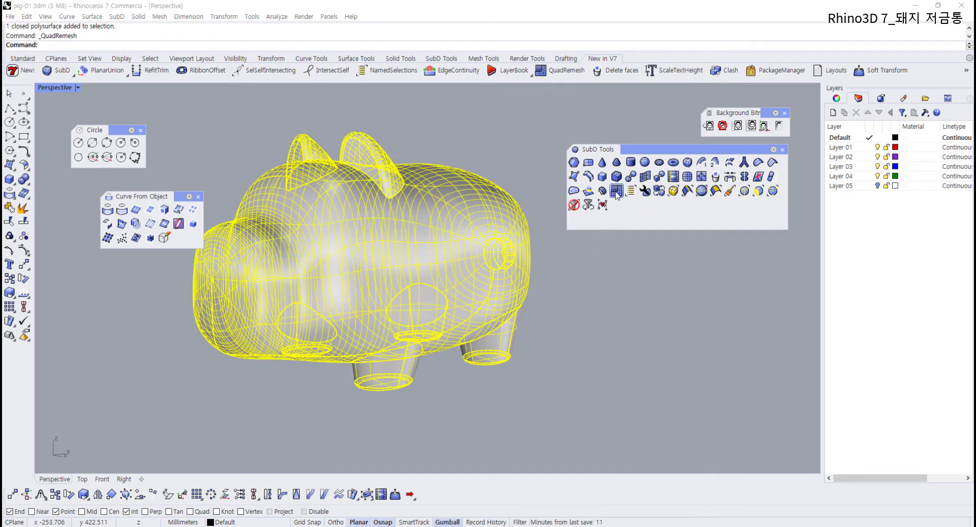
{"action": "left_click_drag", "start_coordinate": [524, 144], "coordinate": [637, 146]}
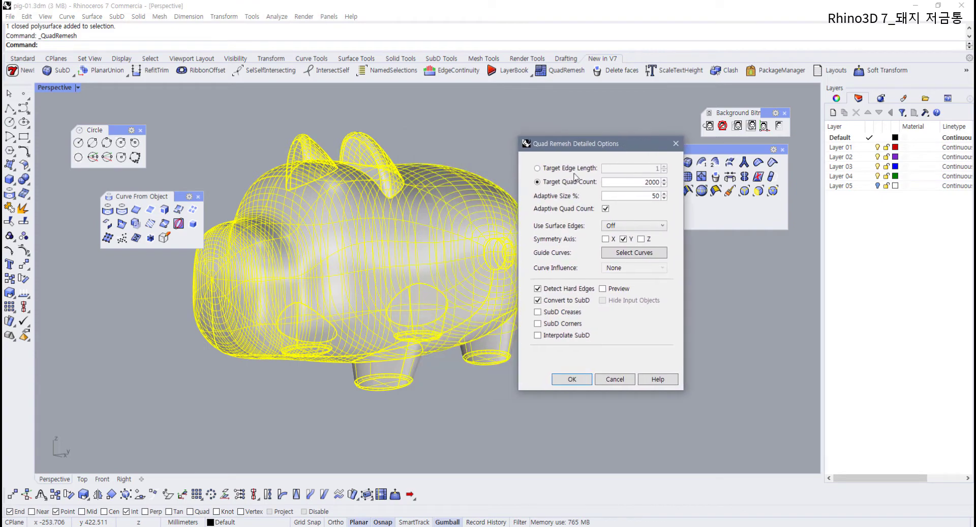
{"action": "right_click_drag", "start_coordinate": [463, 239], "coordinate": [432, 270]}
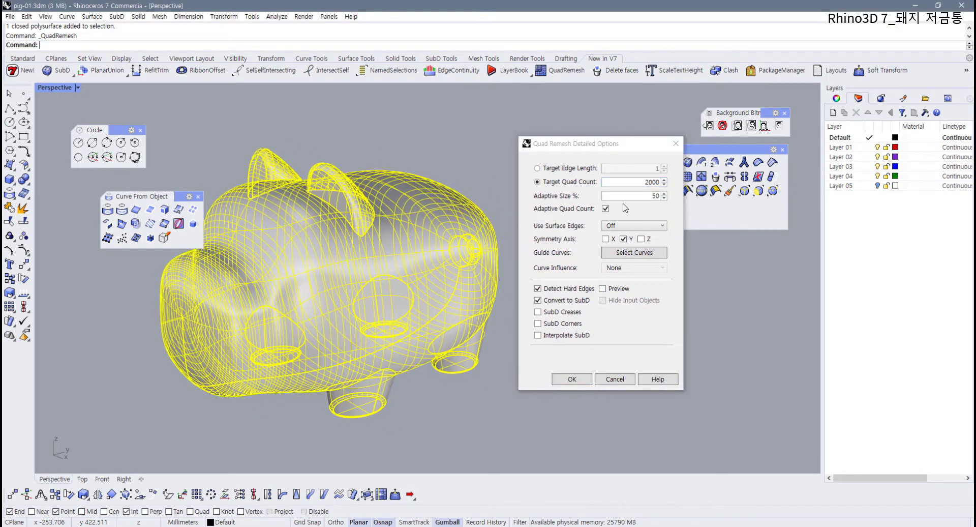
{"action": "left_click", "coordinate": [623, 238]}
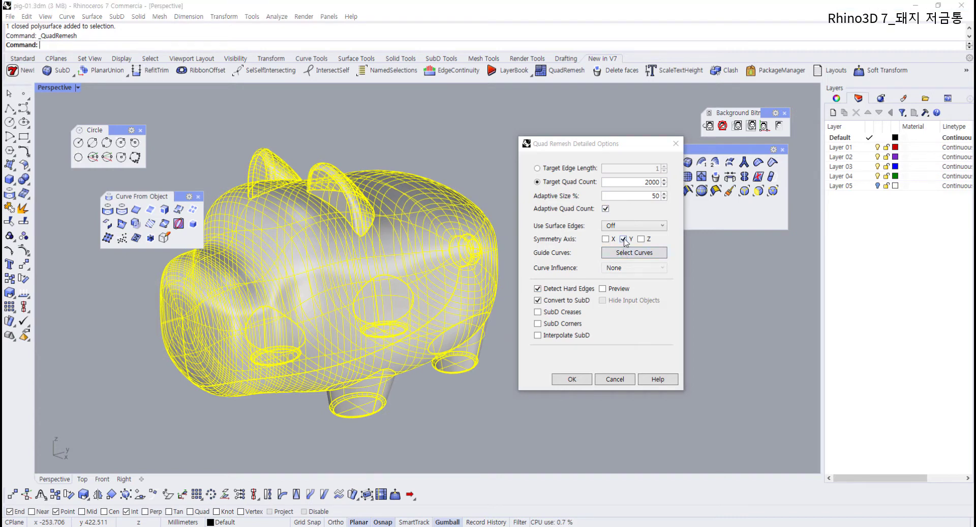
- Toggle Convert to SubD off and on, leaving it enabled, and turn on the remesh preview
{"action": "left_click", "coordinate": [542, 302]}
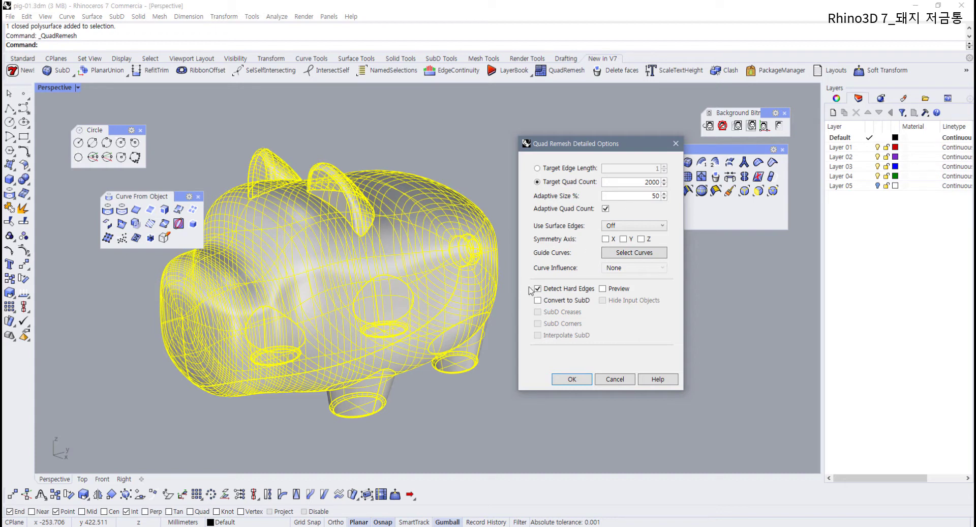
{"action": "left_click", "coordinate": [556, 305]}
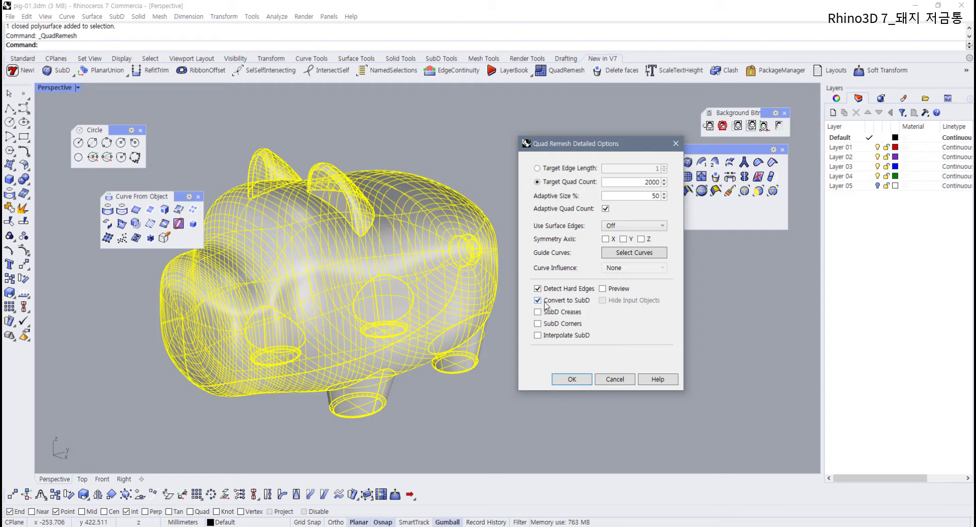
{"action": "left_click", "coordinate": [546, 305]}
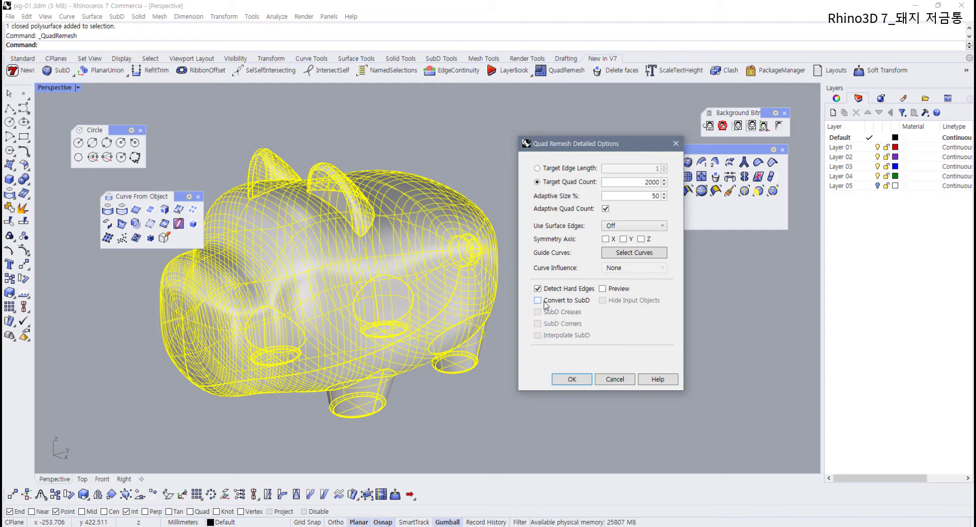
{"action": "left_click", "coordinate": [546, 305]}
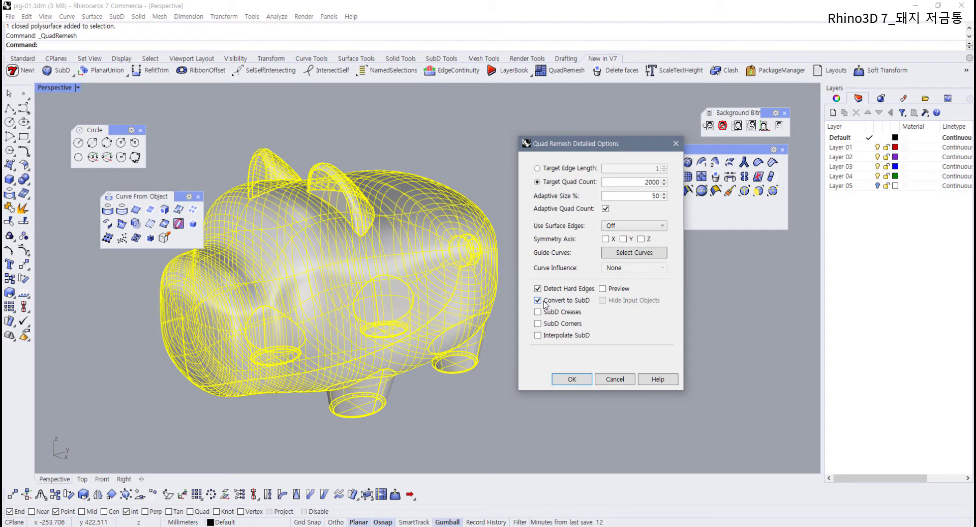
{"action": "left_click", "coordinate": [603, 289]}
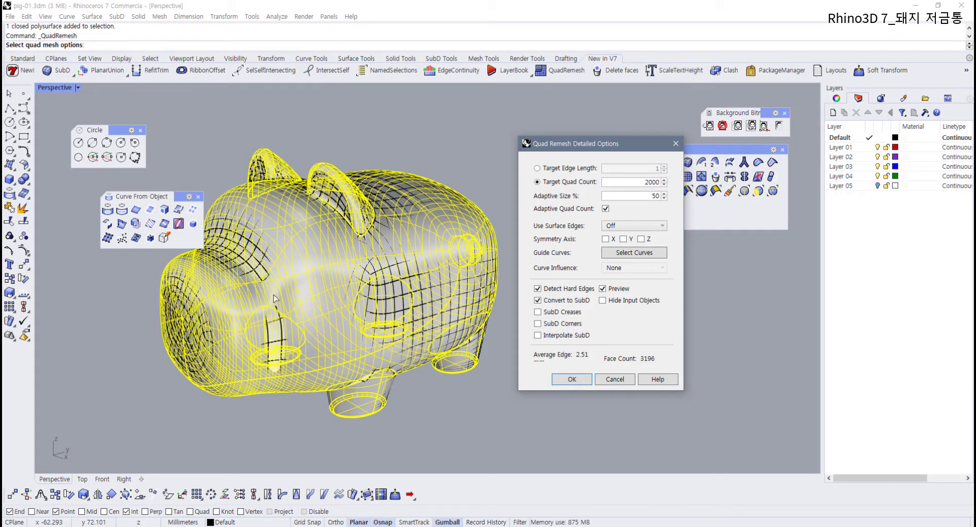
- Check the previewed mesh between the ears and create the SubD pig with a target quad count of 2000
{"action": "right_click_drag", "start_coordinate": [273, 299], "coordinate": [283, 222]}
{"action": "scroll", "coordinate": [355, 285], "scroll_direction": "up", "scroll_amount": 5}
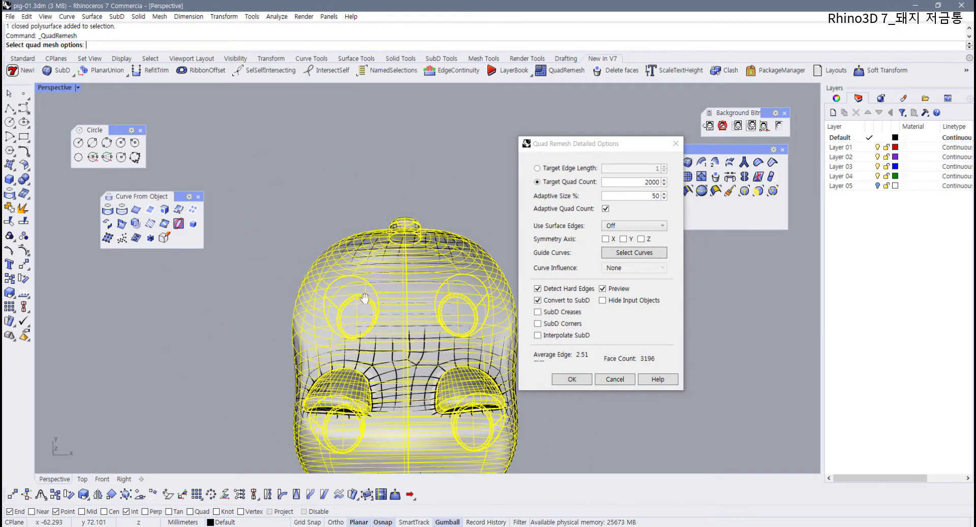
{"action": "scroll", "coordinate": [358, 320], "scroll_direction": "down", "scroll_amount": 6}
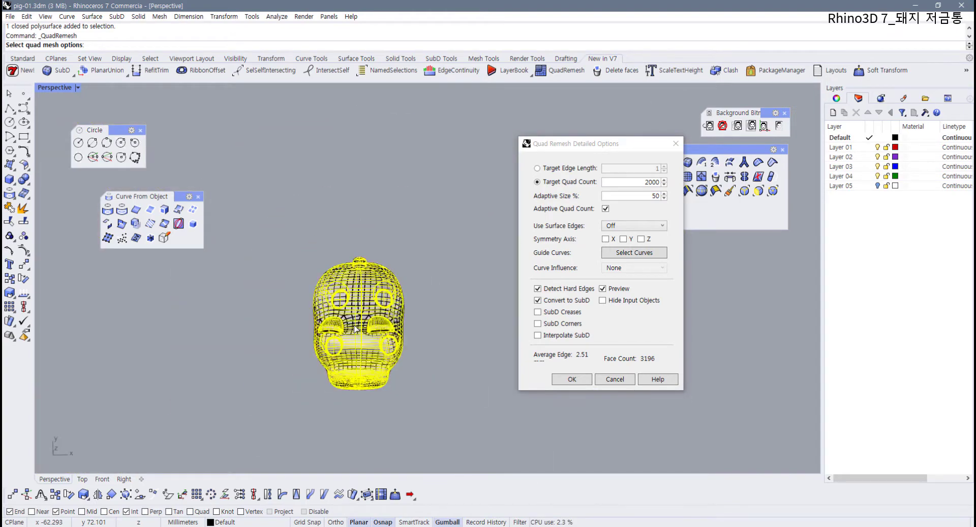
{"action": "scroll", "coordinate": [358, 330], "scroll_direction": "up", "scroll_amount": 2}
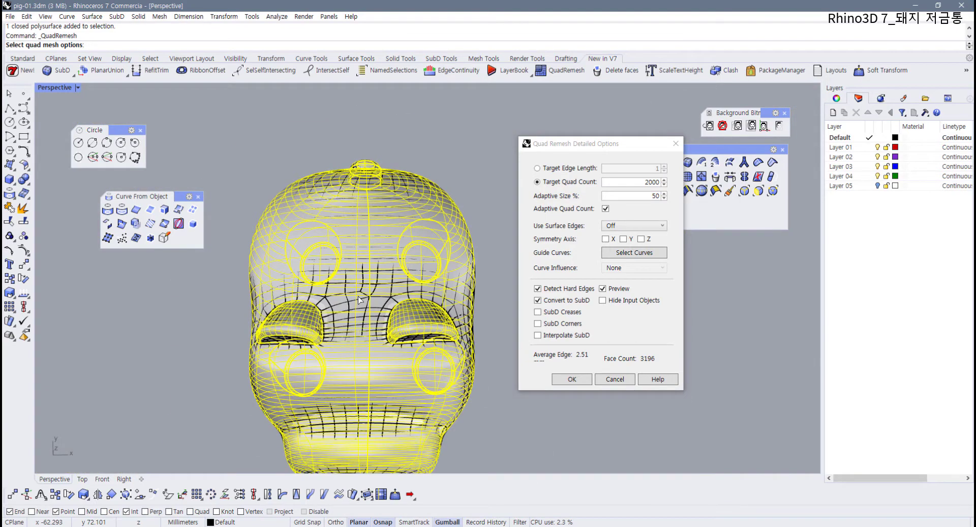
{"action": "scroll", "coordinate": [363, 314], "scroll_direction": "up", "scroll_amount": 3}
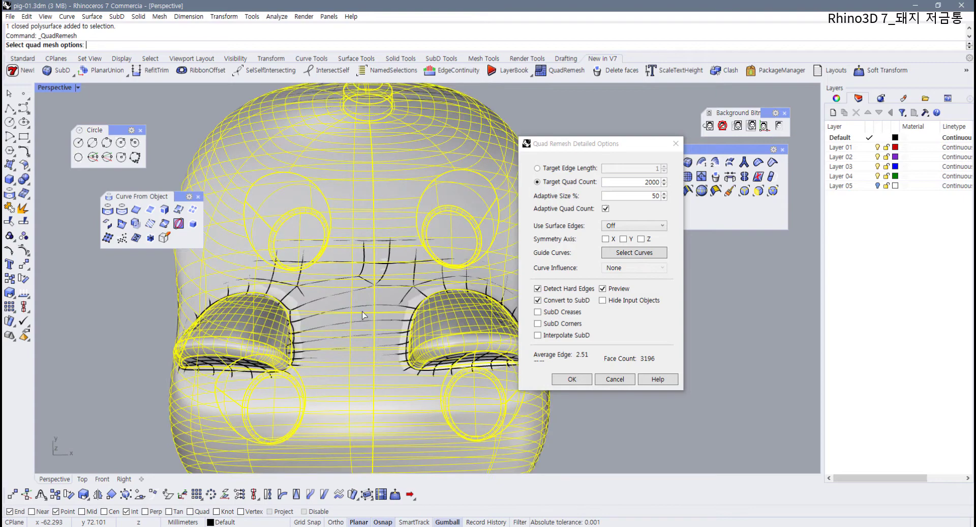
{"action": "scroll", "coordinate": [363, 315], "scroll_direction": "down", "scroll_amount": 5}
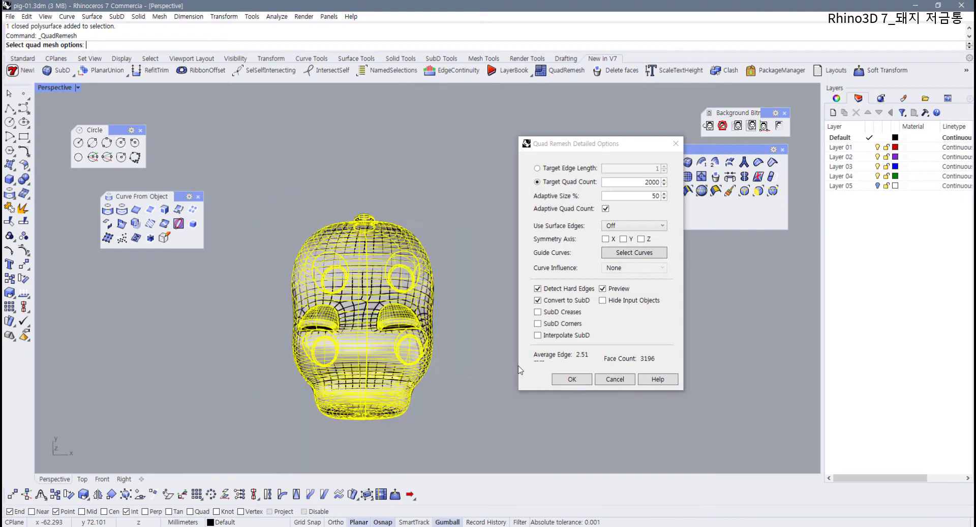
{"action": "left_click", "coordinate": [573, 379]}
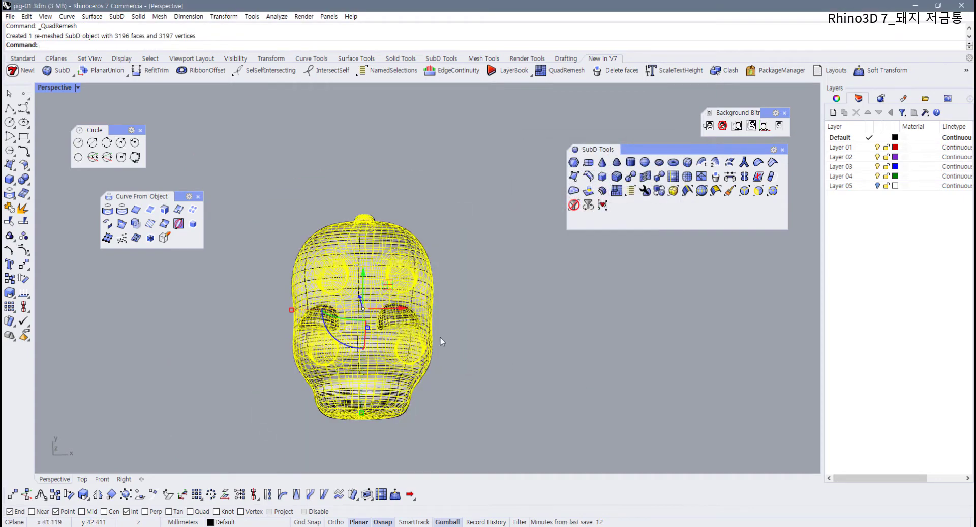
- Move the remeshed SubD pig along X beside the original and examine its mesh flow around the ears
{"action": "left_click_drag", "start_coordinate": [404, 309], "coordinate": [244, 308]}
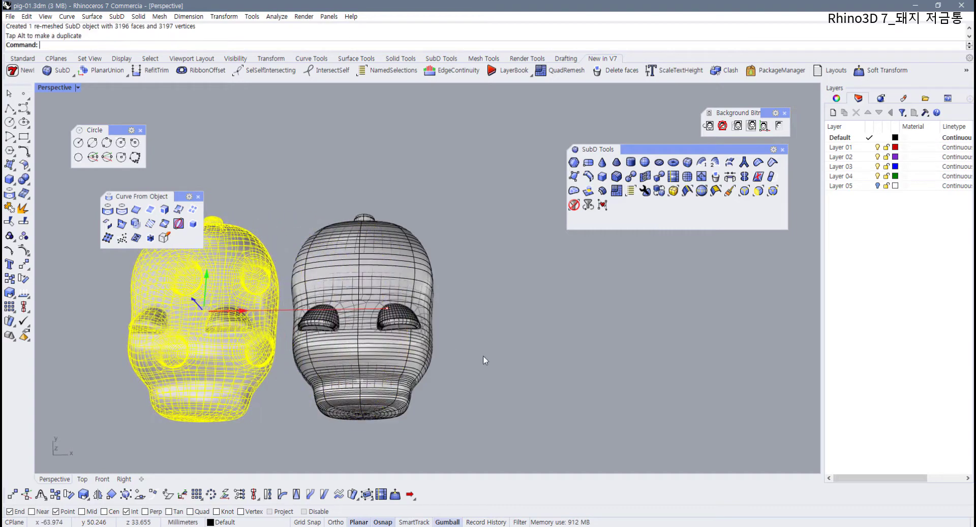
{"action": "left_click", "coordinate": [483, 358]}
{"action": "right_click_drag", "start_coordinate": [208, 333], "coordinate": [408, 328], "text": "shift"}
{"action": "scroll", "coordinate": [417, 330], "scroll_direction": "up", "scroll_amount": 2}
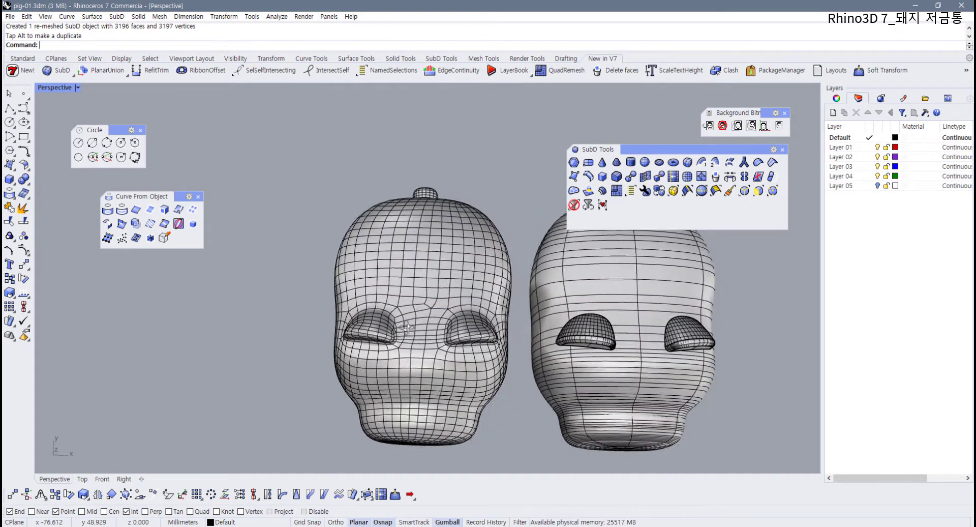
{"action": "scroll", "coordinate": [410, 327], "scroll_direction": "up", "scroll_amount": 6}
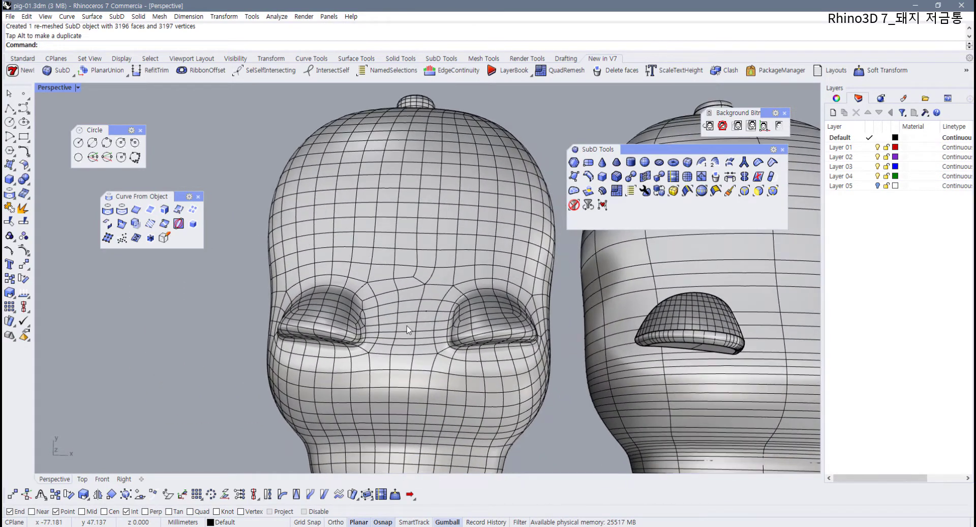
{"action": "scroll", "coordinate": [408, 326], "scroll_direction": "down", "scroll_amount": 5}
{"action": "right_click_drag", "start_coordinate": [407, 327], "coordinate": [388, 301]}
- Undo the move of the SubD pig and the quad remesh
{"action": "key", "text": "ctrl+z"}
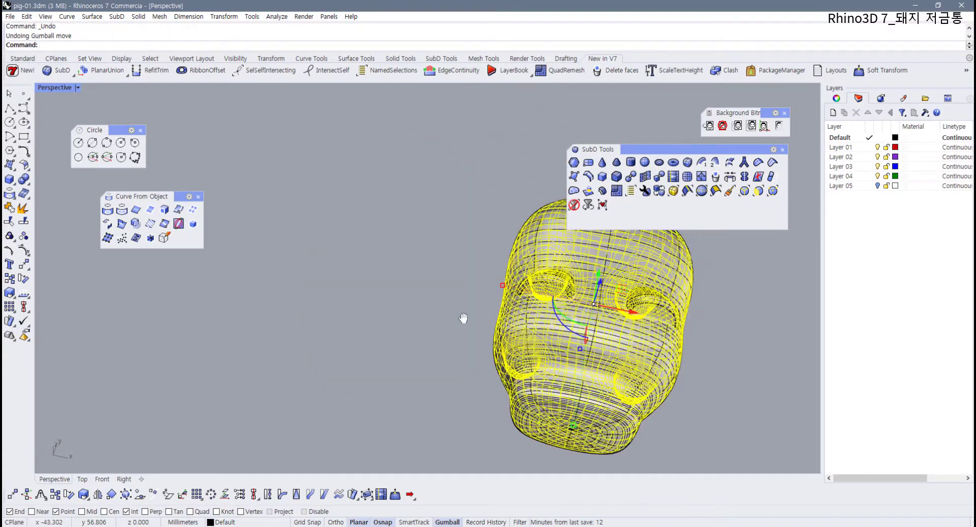
{"action": "right_click_drag", "start_coordinate": [463, 318], "coordinate": [239, 286], "text": "shift"}
{"action": "key", "text": "ctrl+z"}
- Start QuadRemesh on the original pig with Y-axis symmetry and Preview turned on
{"action": "right_click_drag", "start_coordinate": [370, 279], "coordinate": [364, 295]}
{"action": "scroll", "coordinate": [364, 295], "scroll_direction": "up", "scroll_amount": 2}
{"action": "left_click", "coordinate": [377, 328]}
{"action": "right_click_drag", "start_coordinate": [394, 333], "coordinate": [382, 290], "text": "shift"}
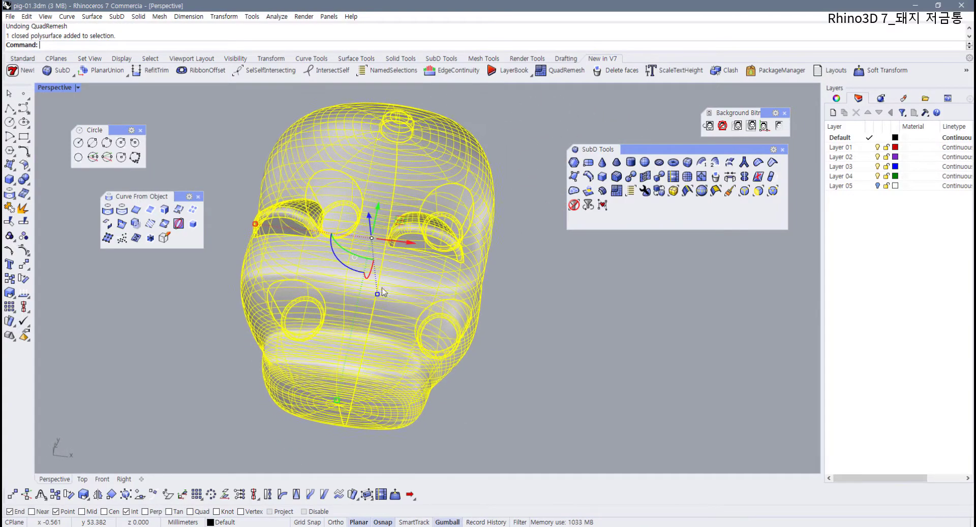
{"action": "left_click", "coordinate": [617, 191]}
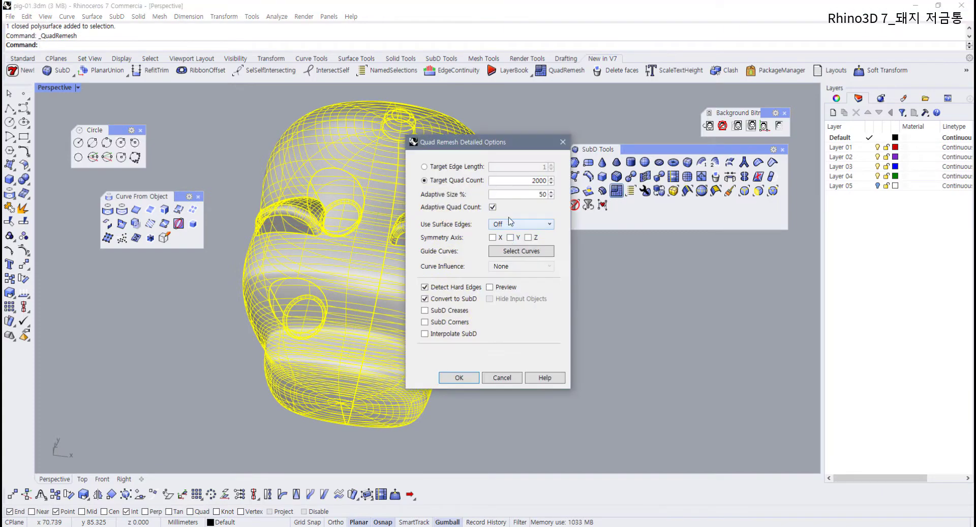
{"action": "right_click_drag", "start_coordinate": [335, 253], "coordinate": [287, 298]}
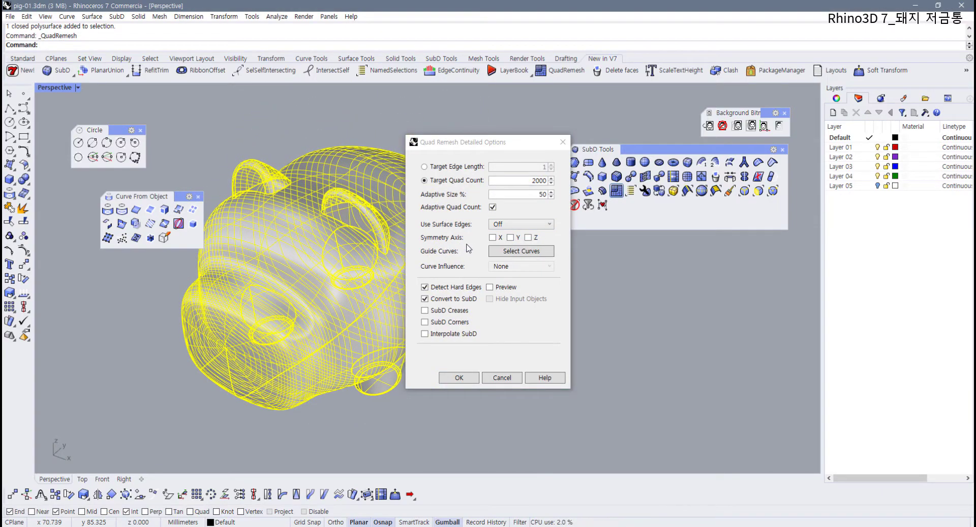
{"action": "left_click", "coordinate": [510, 237]}
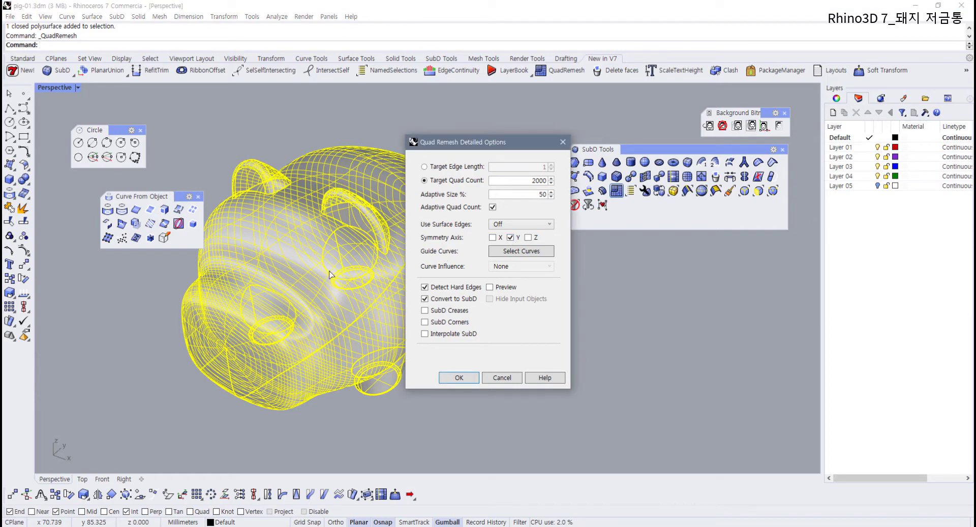
{"action": "right_click_drag", "start_coordinate": [329, 271], "coordinate": [276, 262]}
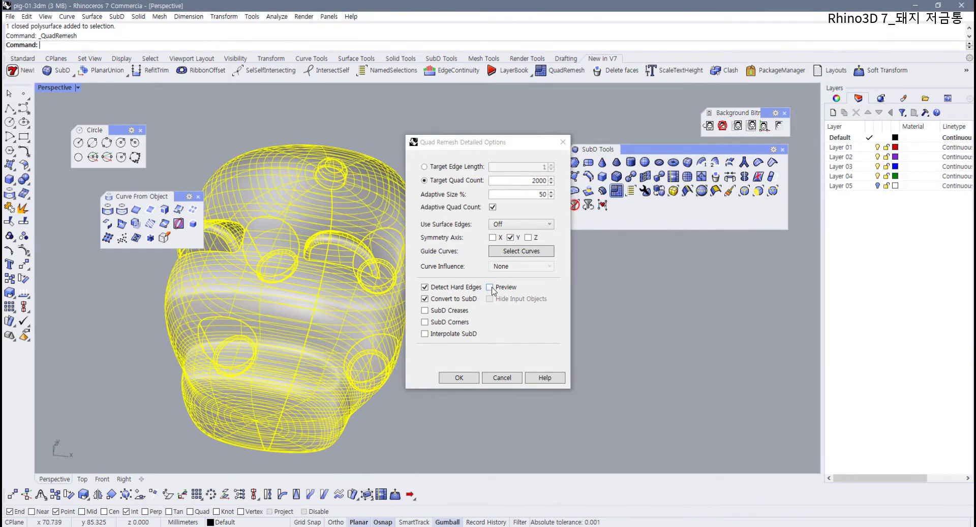
{"action": "left_click", "coordinate": [489, 287]}
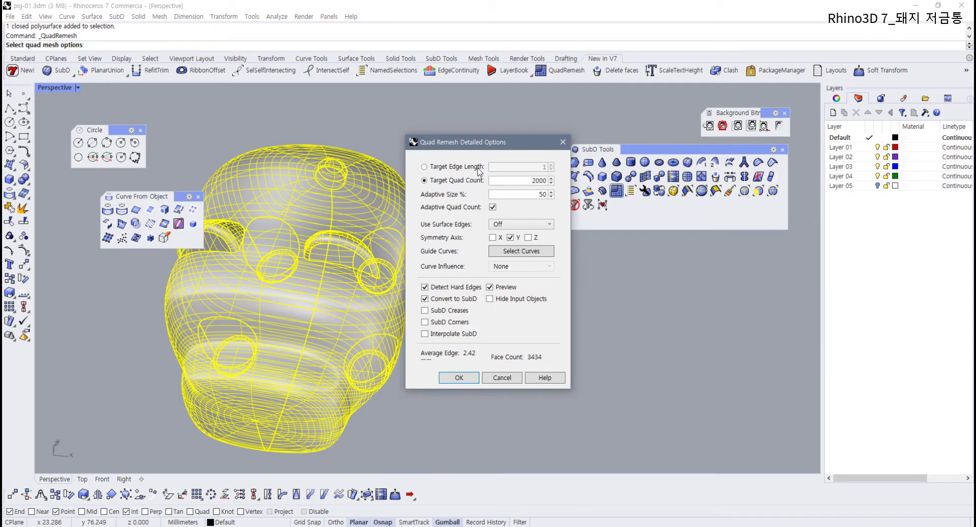
- Examine the Y-symmetric remesh preview and set the symmetry to both the X and Y axes
{"action": "left_click_drag", "start_coordinate": [476, 145], "coordinate": [560, 157]}
{"action": "right_click_drag", "start_coordinate": [310, 244], "coordinate": [475, 283]}
{"action": "scroll", "coordinate": [305, 329], "scroll_direction": "up", "scroll_amount": 8}
{"action": "scroll", "coordinate": [304, 329], "scroll_direction": "down", "scroll_amount": 5}
{"action": "scroll", "coordinate": [299, 329], "scroll_direction": "down", "scroll_amount": 8}
{"action": "scroll", "coordinate": [278, 305], "scroll_direction": "up", "scroll_amount": 4}
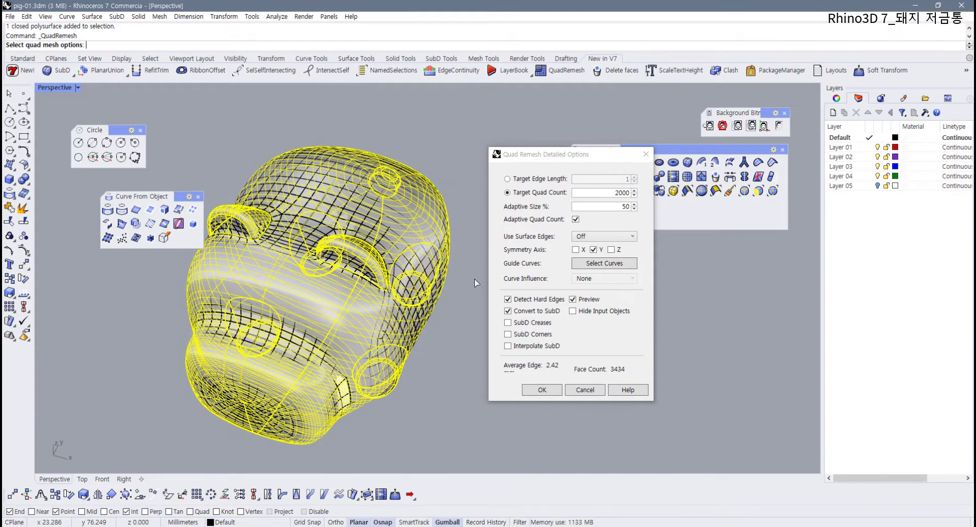
{"action": "left_click", "coordinate": [579, 249]}
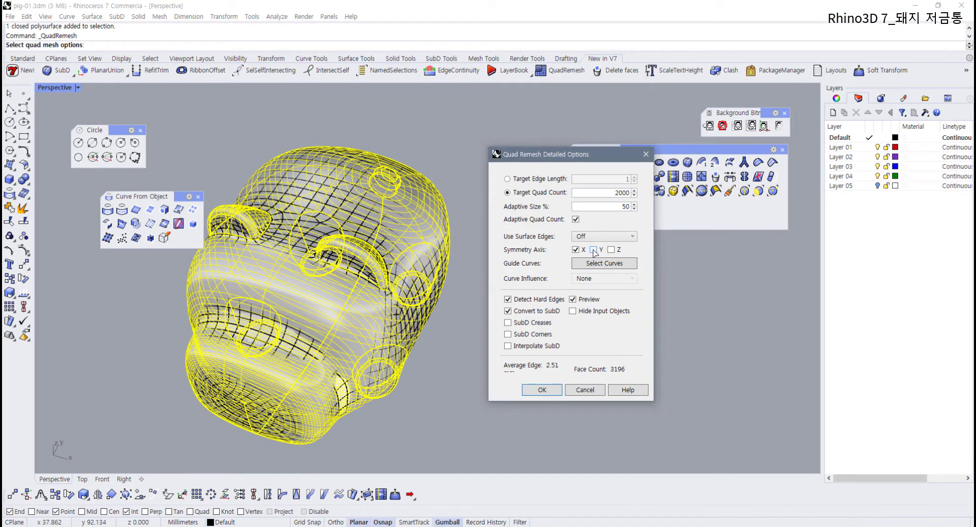
{"action": "left_click", "coordinate": [593, 250]}
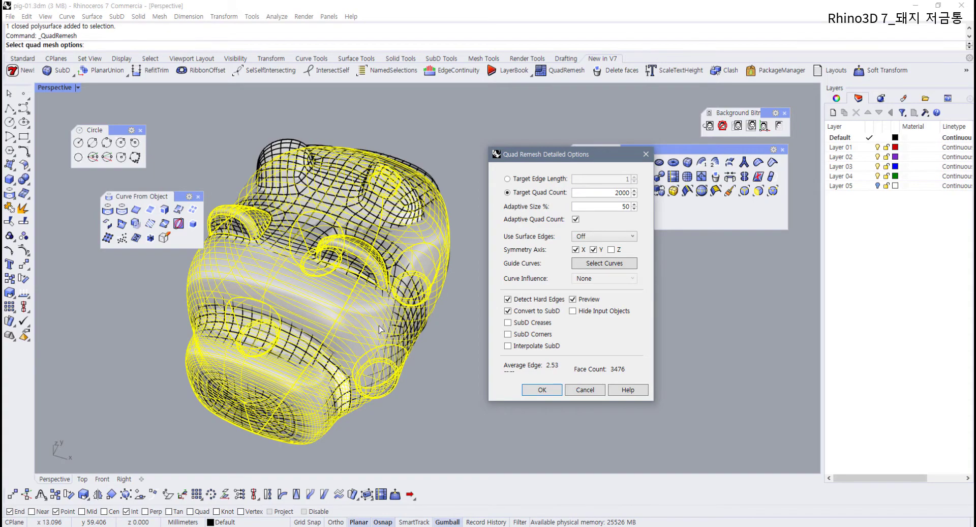
- Limit the remesh symmetry to the X axis only and examine the preview from the side
{"action": "right_click_drag", "start_coordinate": [379, 325], "coordinate": [345, 350]}
{"action": "left_click", "coordinate": [585, 251]}
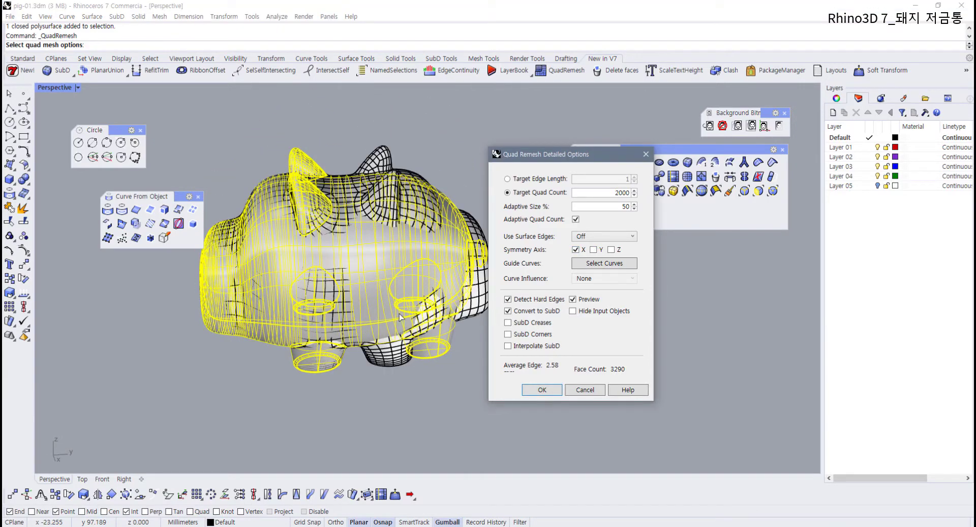
{"action": "right_click_drag", "start_coordinate": [400, 315], "coordinate": [387, 363]}
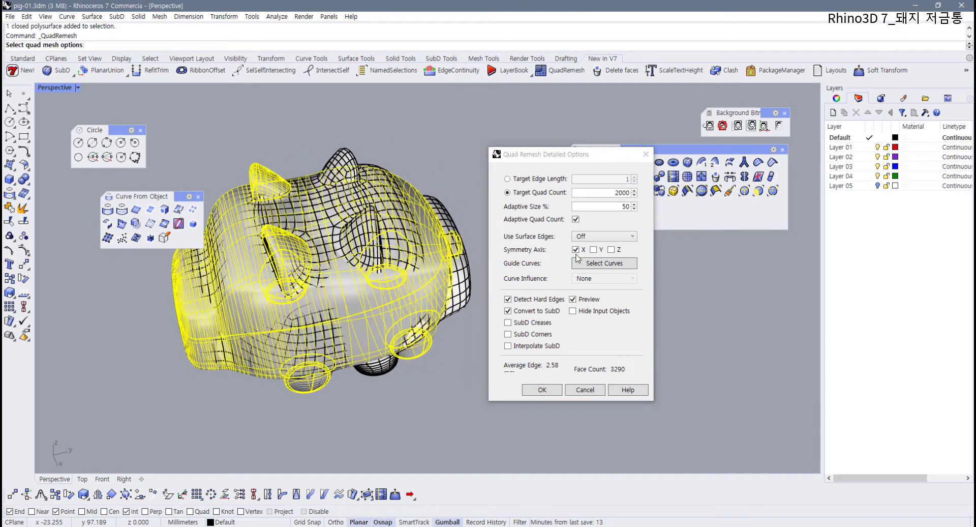
- Switch the remesh symmetry to the Z axis only and examine the preview
{"action": "left_click", "coordinate": [576, 250]}
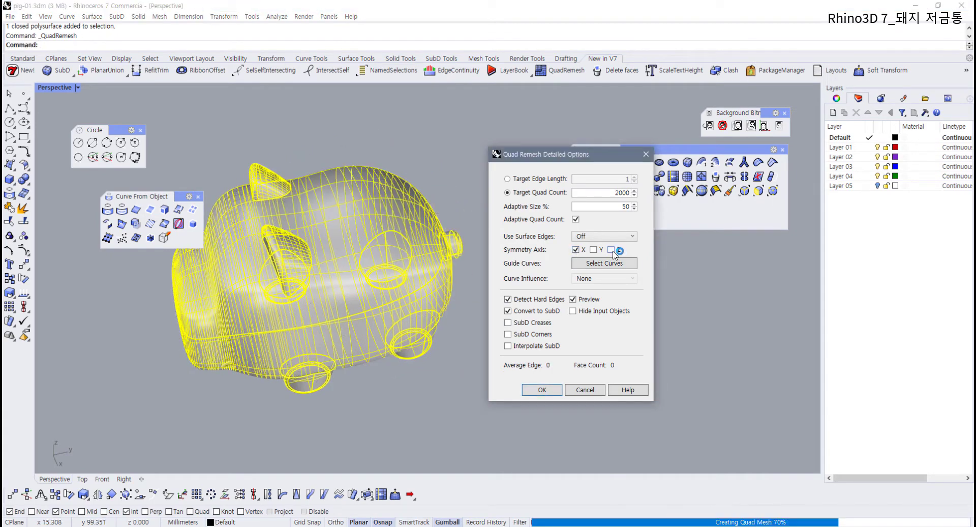
{"action": "left_click", "coordinate": [576, 250]}
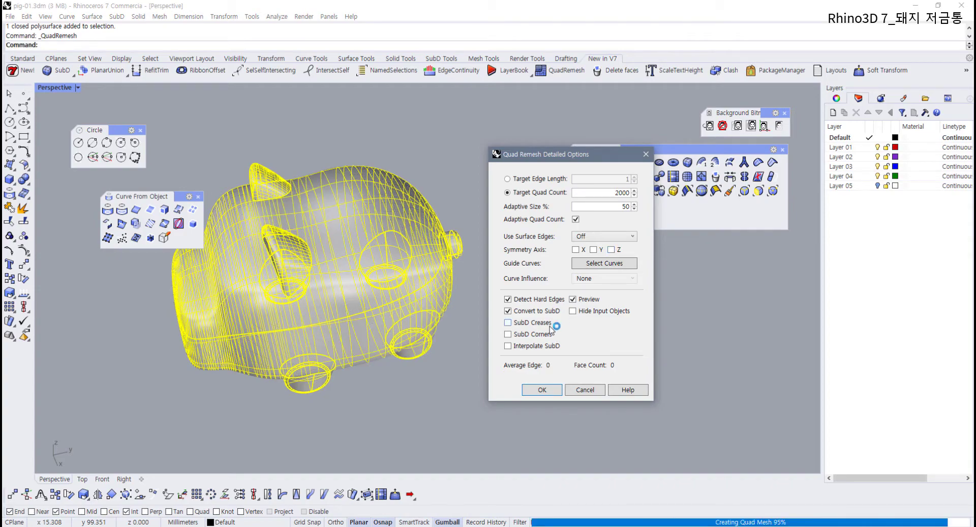
{"action": "right_click_drag", "start_coordinate": [353, 345], "coordinate": [534, 273]}
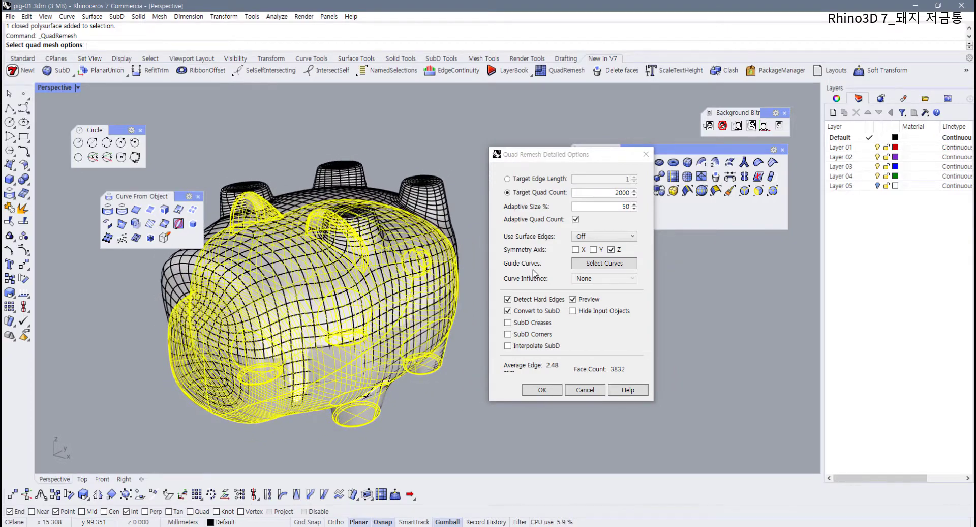
- Set the remesh symmetry back to the Y axis only and inspect the preview along the pig's side
{"action": "left_click", "coordinate": [609, 254]}
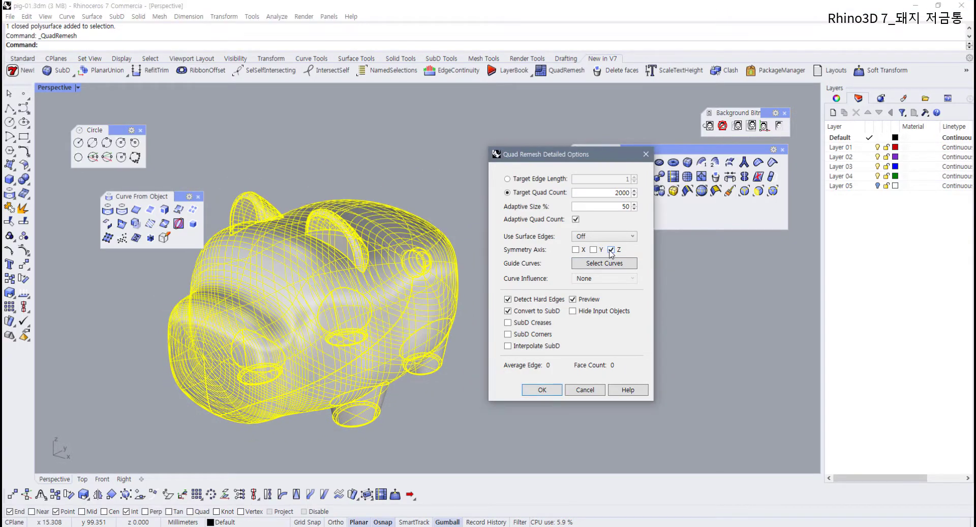
{"action": "left_click", "coordinate": [594, 250]}
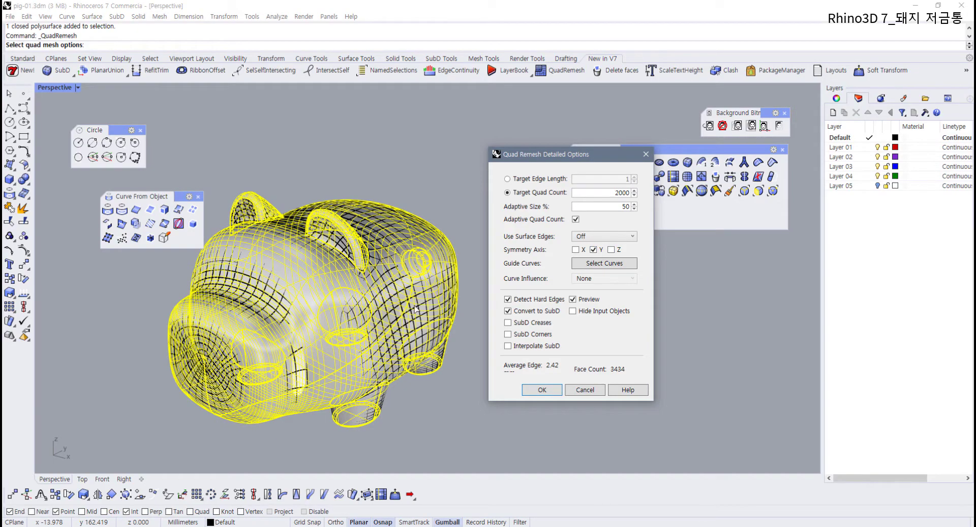
{"action": "right_click_drag", "start_coordinate": [416, 308], "coordinate": [352, 309]}
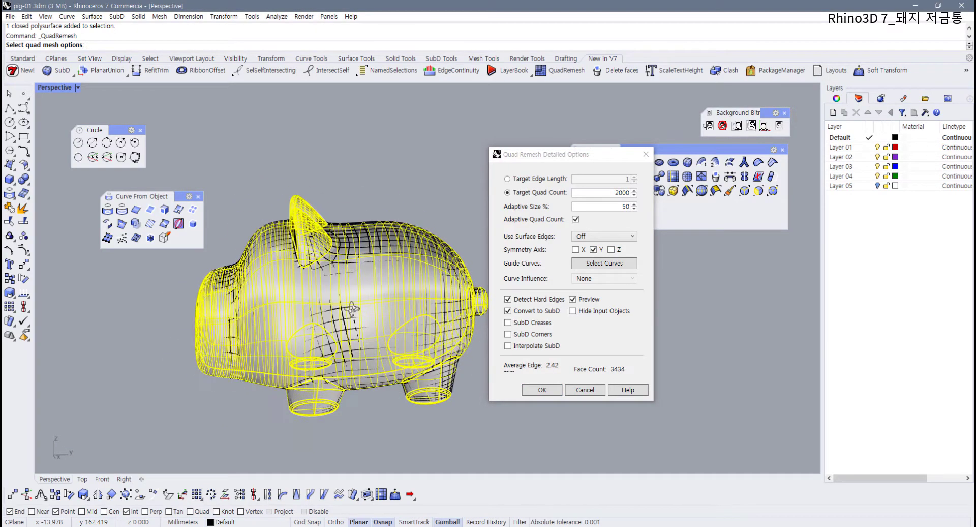
{"action": "scroll", "coordinate": [352, 309], "scroll_direction": "up", "scroll_amount": 3}
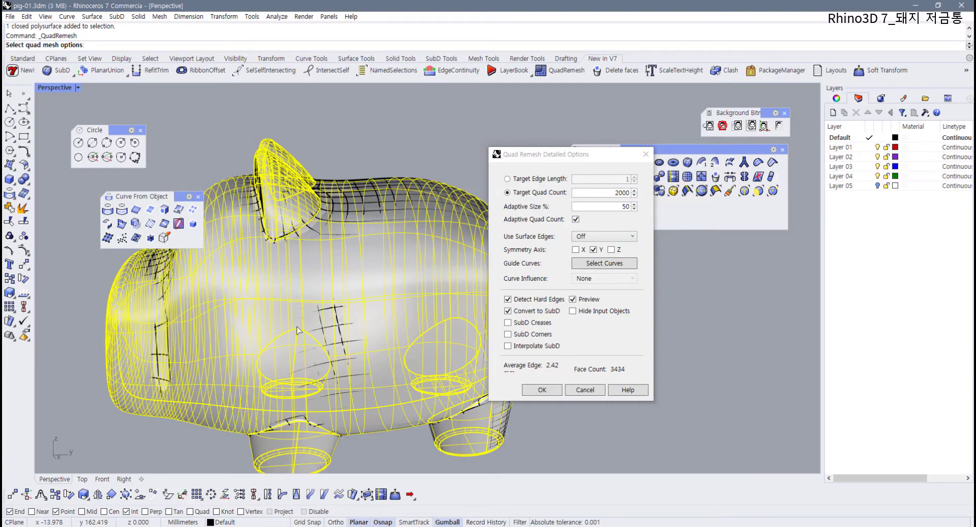
{"action": "scroll", "coordinate": [298, 329], "scroll_direction": "down", "scroll_amount": 3}
{"action": "right_click_drag", "start_coordinate": [297, 330], "coordinate": [318, 313]}
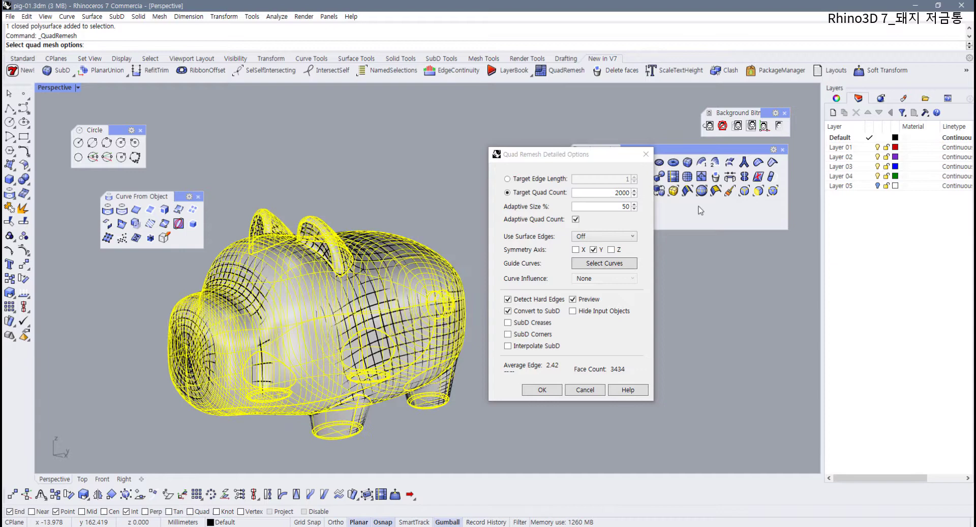
- Remesh the pig with a target quad count of 500 and move the resulting SubD beside the original
{"action": "double_click", "coordinate": [617, 194]}
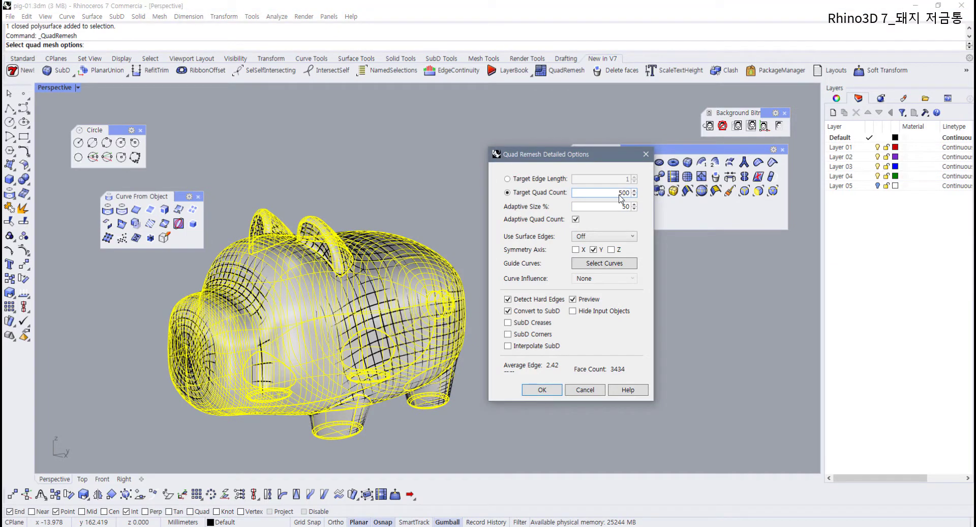
{"action": "left_click", "coordinate": [546, 392]}
{"action": "scroll", "coordinate": [368, 375], "scroll_direction": "down", "scroll_amount": 4}
{"action": "right_click_drag", "start_coordinate": [368, 375], "coordinate": [412, 354]}
{"action": "left_click_drag", "start_coordinate": [400, 351], "coordinate": [539, 370]}
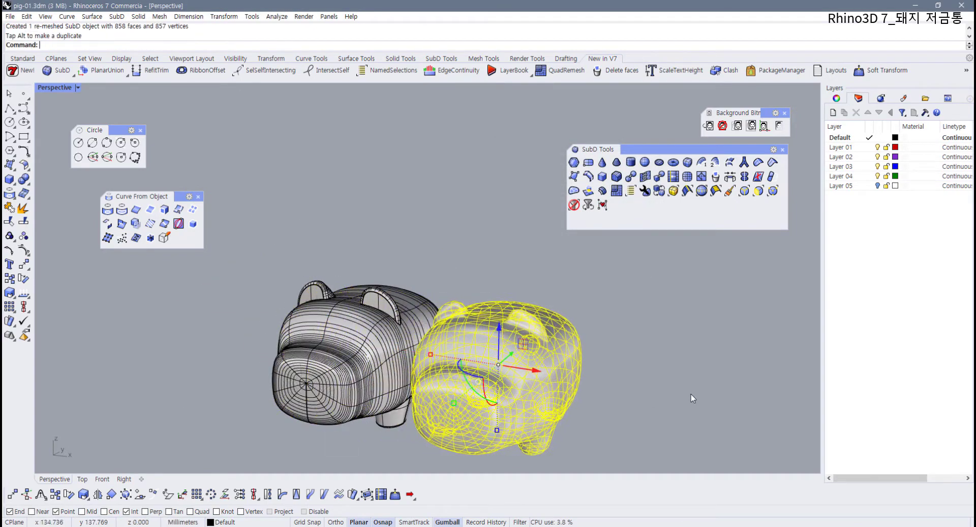
- Compare the mesh flow of the original and remeshed pigs from the front
{"action": "left_click", "coordinate": [691, 394]}
{"action": "right_click_drag", "start_coordinate": [554, 389], "coordinate": [498, 362], "text": "shift"}
{"action": "right_click_drag", "start_coordinate": [498, 362], "coordinate": [452, 372]}
{"action": "scroll", "coordinate": [451, 375], "scroll_direction": "up", "scroll_amount": 3}
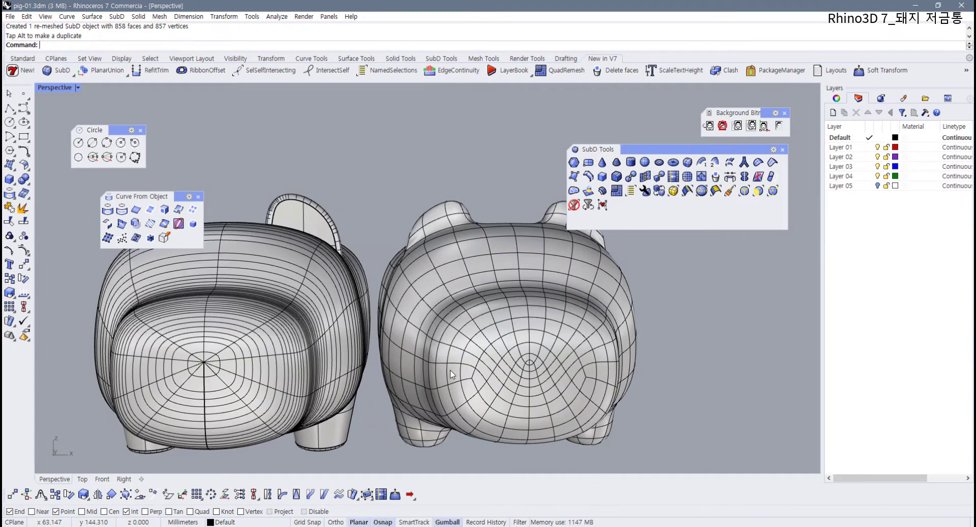
- Undo the SubD pig's move and the 500-quad remesh
{"action": "key", "text": "ctrl+z"}
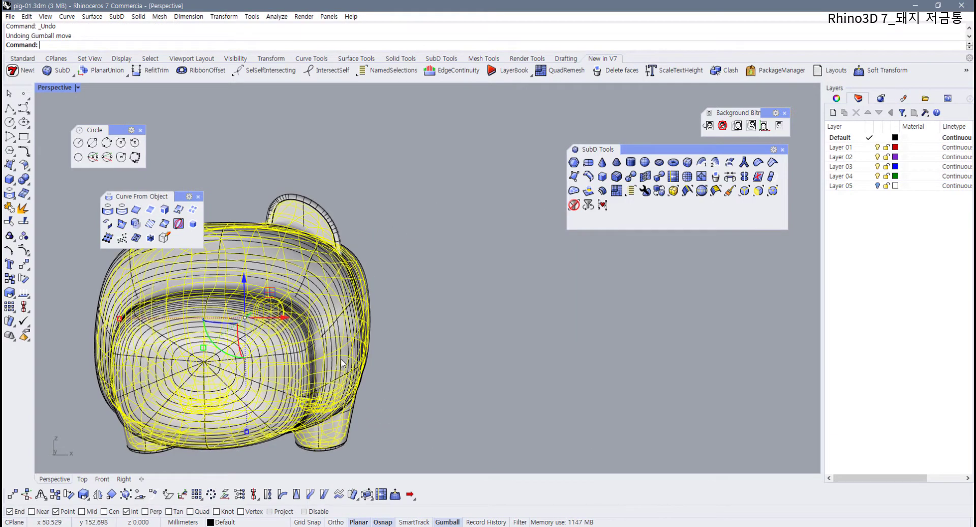
{"action": "key", "text": "Escape"}
{"action": "scroll", "coordinate": [291, 347], "scroll_direction": "down", "scroll_amount": 5}
- QuadRemesh the original pig into a SubD with a target quad count of 2000, Y-axis symmetry and Preview turned on
{"action": "right_click_drag", "start_coordinate": [291, 346], "coordinate": [373, 317]}
{"action": "left_click", "coordinate": [299, 366]}
{"action": "scroll", "coordinate": [374, 317], "scroll_direction": "up", "scroll_amount": 2}
{"action": "left_click", "coordinate": [618, 192]}
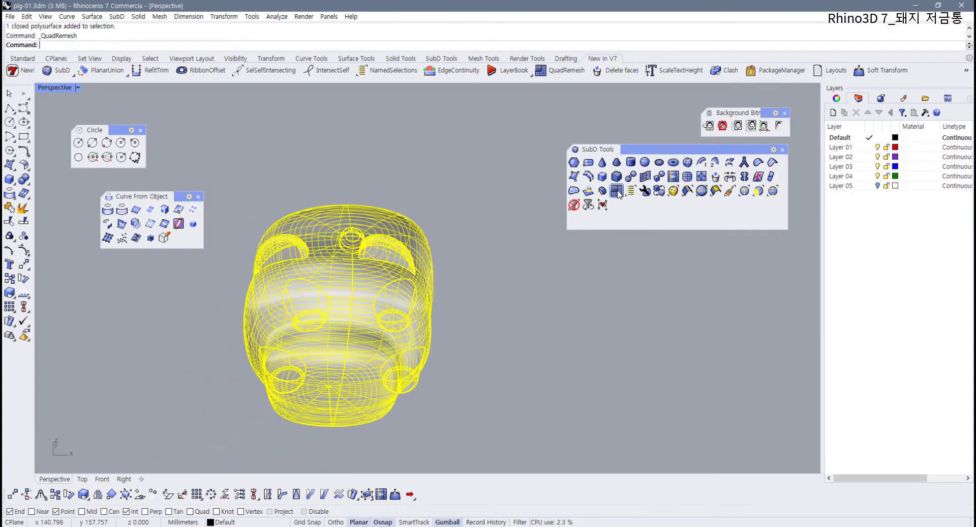
{"action": "left_click_drag", "start_coordinate": [535, 183], "coordinate": [559, 181]}
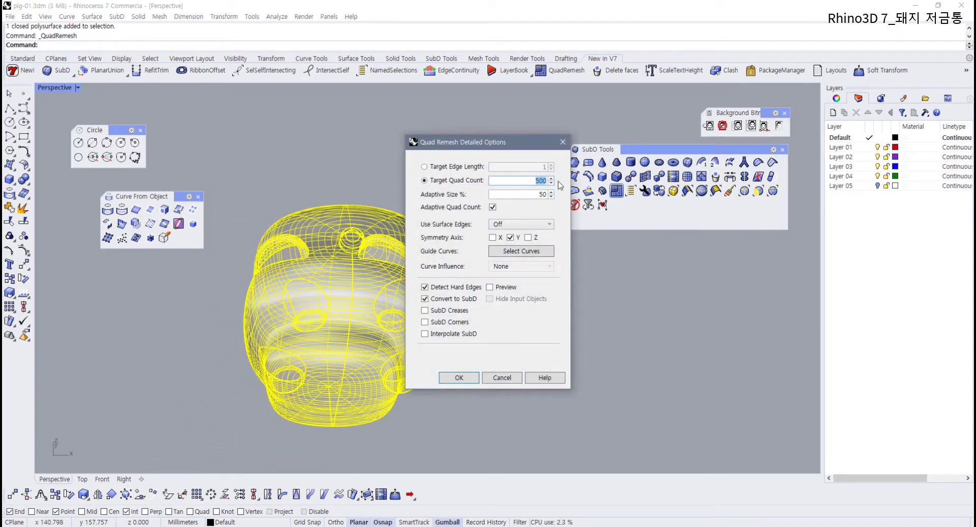
{"action": "type", "text": "2000"}
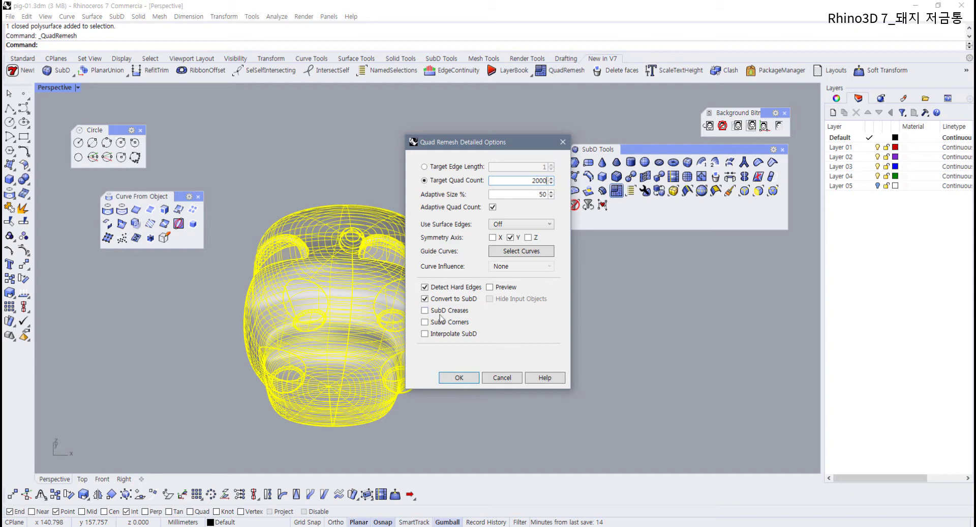
{"action": "left_click", "coordinate": [490, 289]}
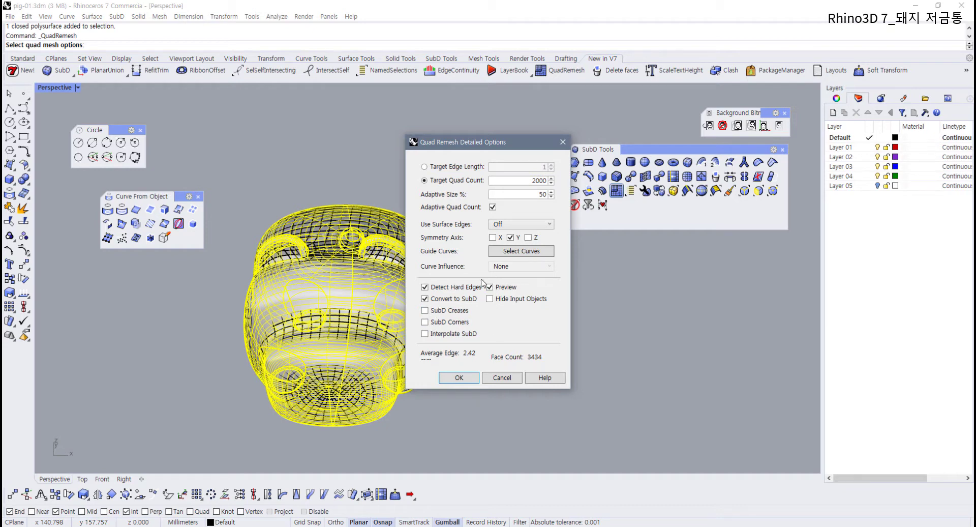
{"action": "left_click", "coordinate": [459, 377]}
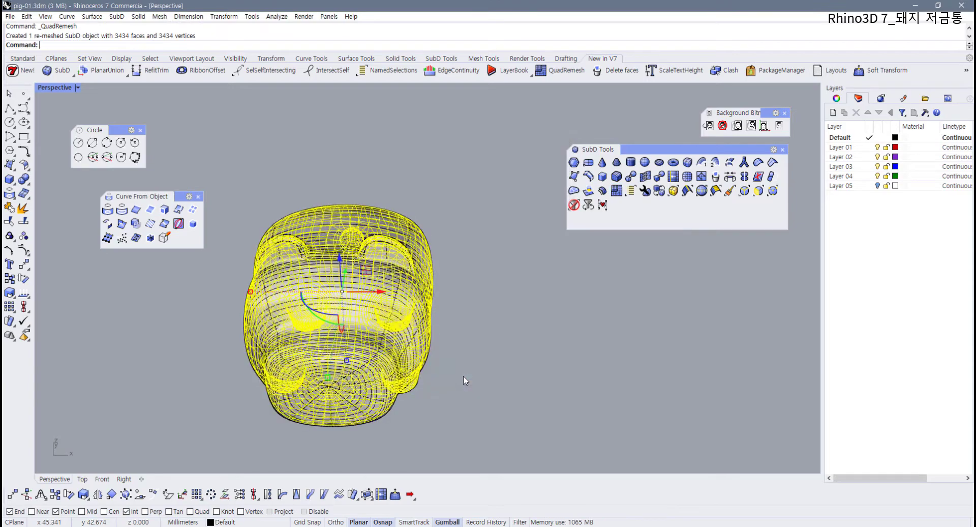
- Select the original polysurface pig and change its layer to Layer 04
{"action": "right_click_drag", "start_coordinate": [399, 327], "coordinate": [249, 289]}
{"action": "key", "text": "Escape"}
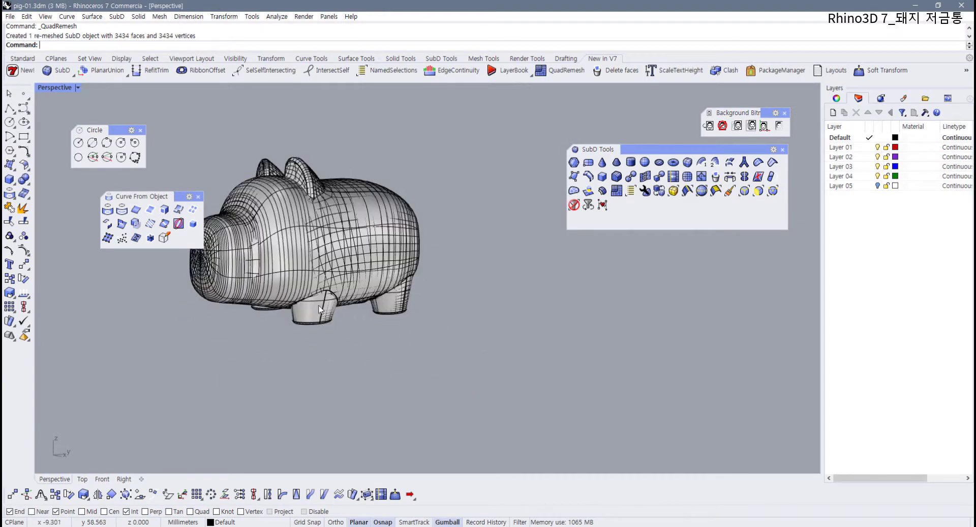
{"action": "scroll", "coordinate": [320, 304], "scroll_direction": "up", "scroll_amount": 4}
{"action": "left_click", "coordinate": [313, 326]}
{"action": "right_click_drag", "start_coordinate": [314, 326], "coordinate": [394, 335]}
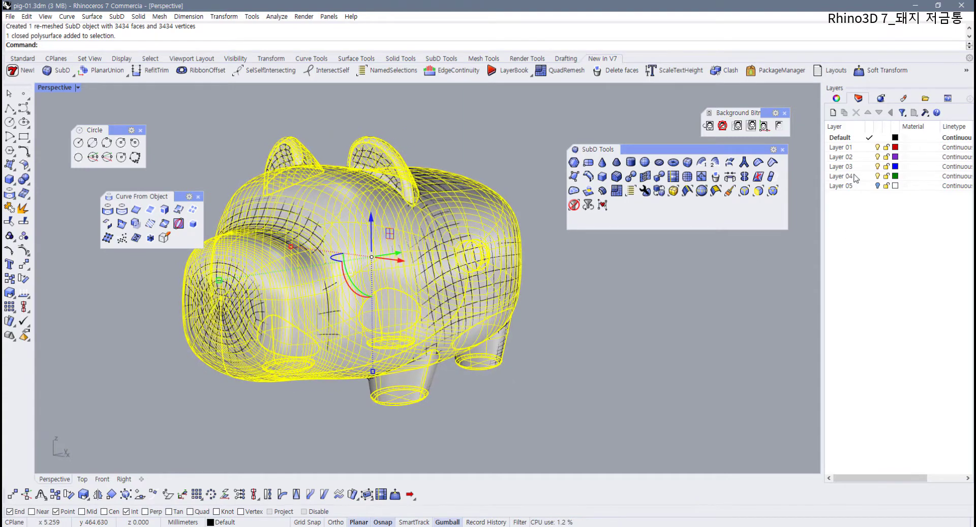
{"action": "left_click", "coordinate": [857, 177]}
{"action": "right_click", "coordinate": [857, 177]}
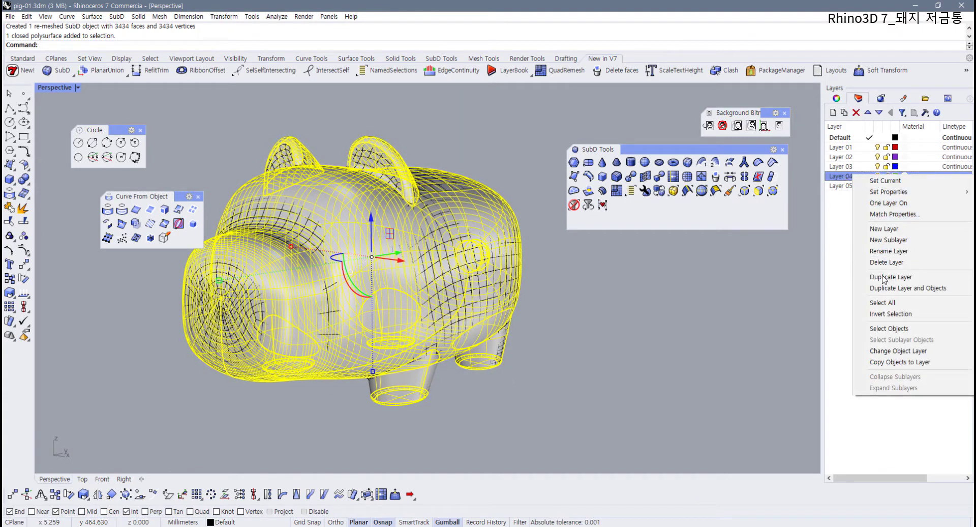
{"action": "left_click", "coordinate": [911, 351]}
- Rename Layer 04 as "돼지 원본" and turn the layer off
{"action": "left_click", "coordinate": [844, 176]}
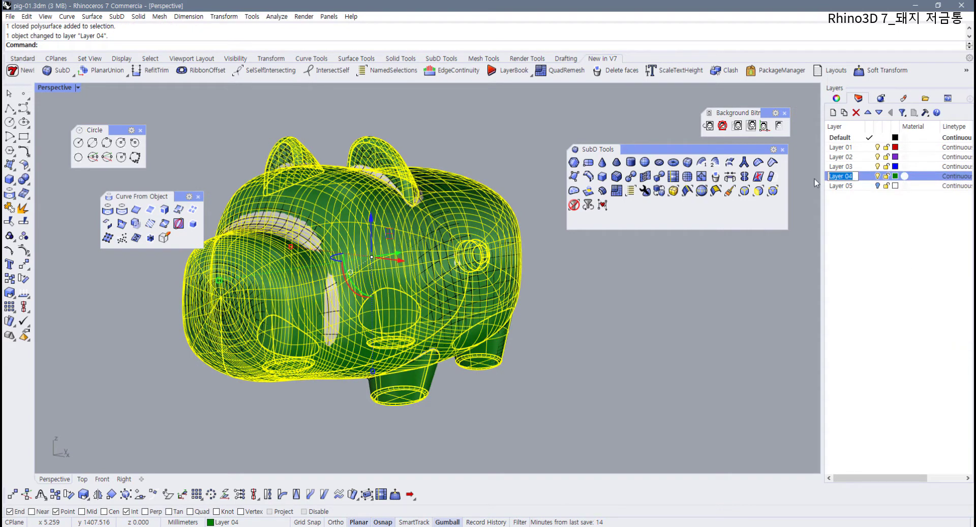
{"action": "type", "text": "돼지"}
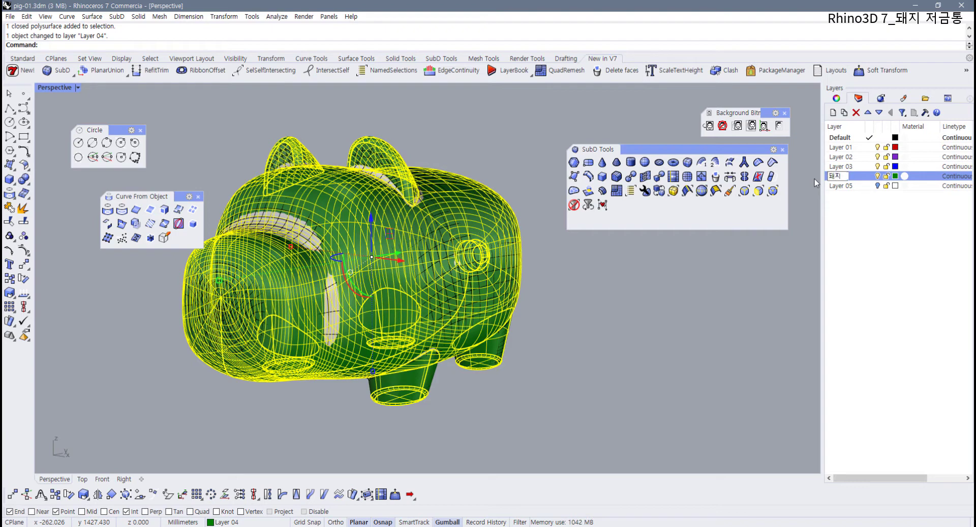
{"action": "type", "text": " 원본"}
{"action": "key", "text": "Return"}
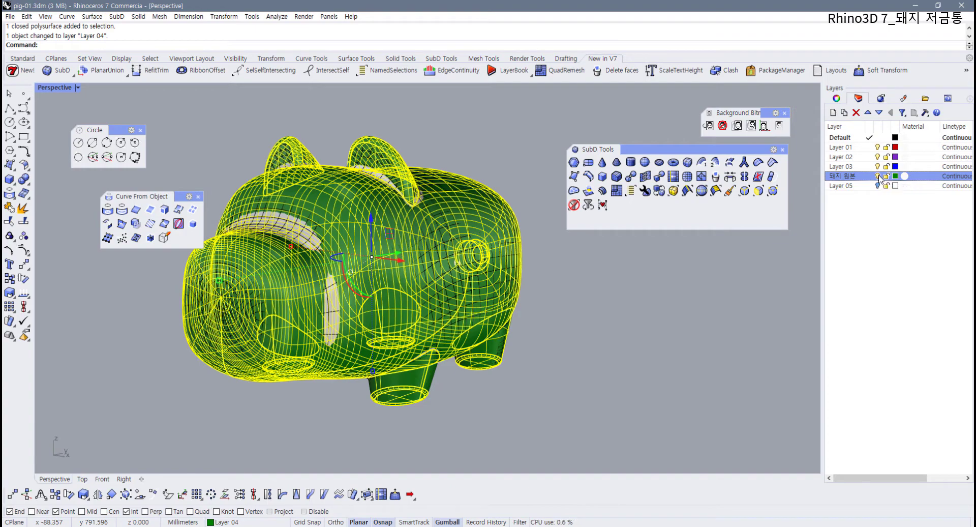
{"action": "left_click", "coordinate": [878, 176]}
- Examine the SubD pig's edge flow around the base of the ears
{"action": "right_click_drag", "start_coordinate": [568, 408], "coordinate": [360, 254]}
{"action": "left_click", "coordinate": [412, 339]}
{"action": "left_click", "coordinate": [554, 310]}
{"action": "scroll", "coordinate": [361, 254], "scroll_direction": "up", "scroll_amount": 8}
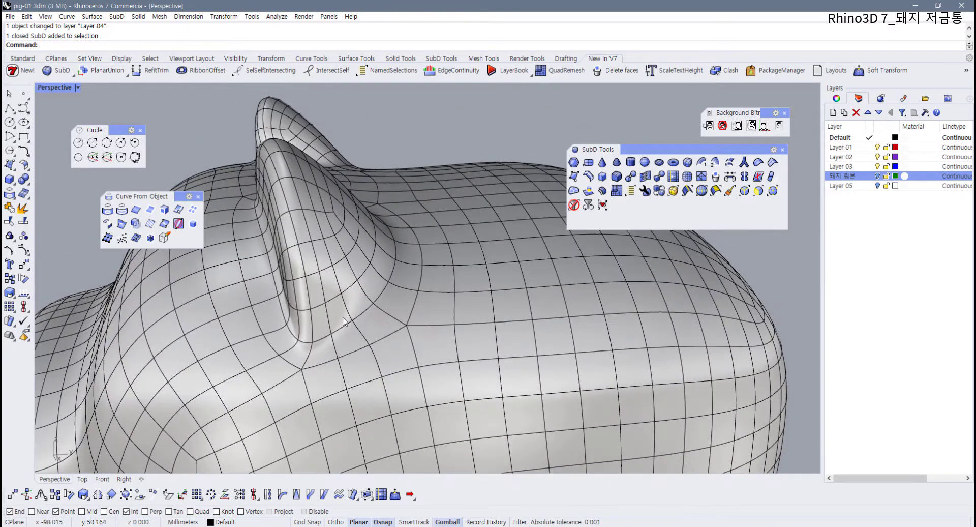
{"action": "right_click_drag", "start_coordinate": [344, 319], "coordinate": [333, 327]}
{"action": "scroll", "coordinate": [411, 292], "scroll_direction": "down", "scroll_amount": 4}
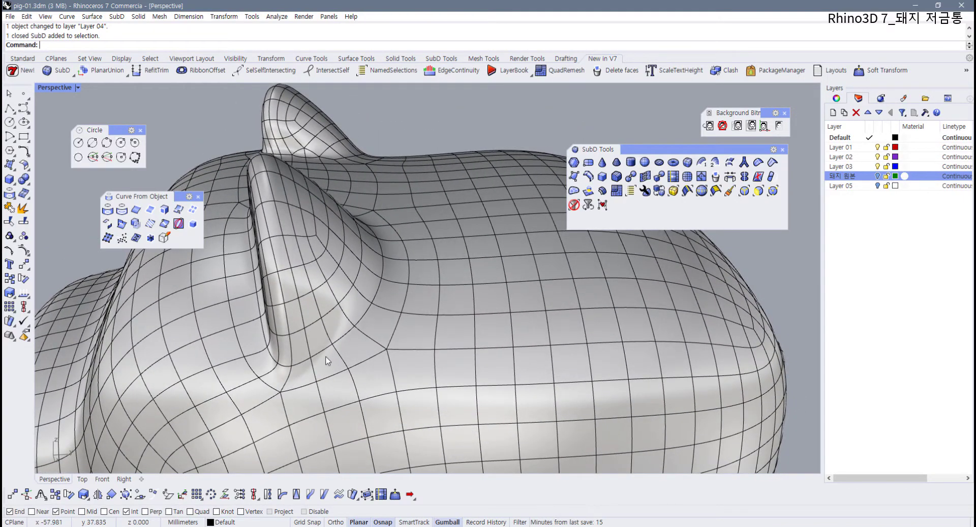
- Select the closed ring of SubD edges around the base of one ear and crease it
{"action": "left_click", "coordinate": [328, 358], "text": "ctrl+shift"}
{"action": "double_click", "coordinate": [325, 357], "text": "ctrl+shift"}
{"action": "scroll", "coordinate": [368, 335], "scroll_direction": "up", "scroll_amount": 4}
{"action": "right_click_drag", "start_coordinate": [367, 336], "coordinate": [350, 218]}
{"action": "scroll", "coordinate": [367, 213], "scroll_direction": "up", "scroll_amount": 5}
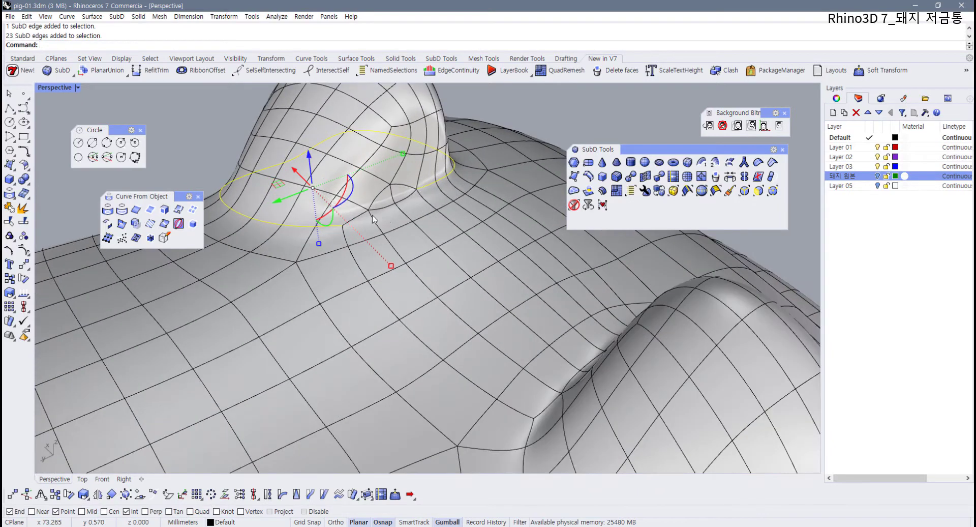
{"action": "left_click", "coordinate": [362, 214], "text": "ctrl+shift"}
{"action": "left_click", "coordinate": [402, 202], "text": "ctrl+shift"}
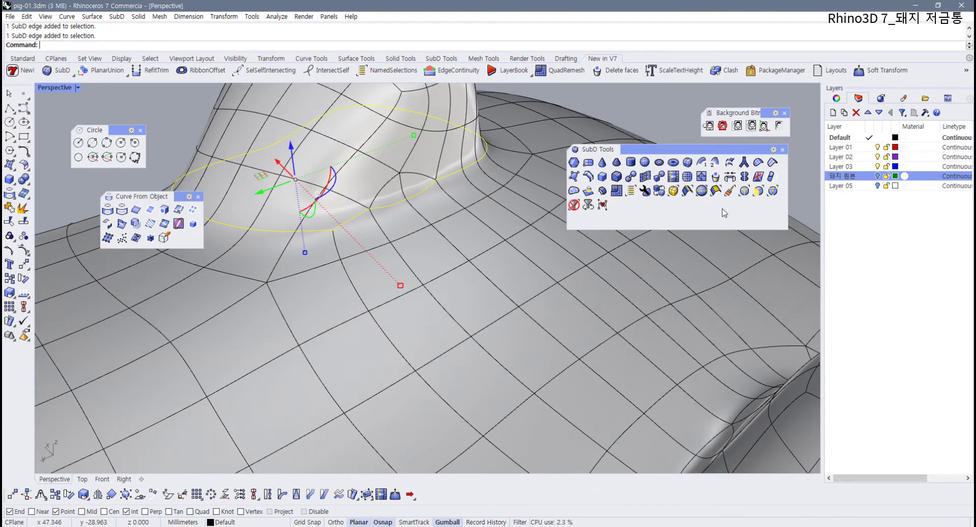
{"action": "left_click", "coordinate": [772, 164]}
{"action": "scroll", "coordinate": [485, 273], "scroll_direction": "down", "scroll_amount": 3}
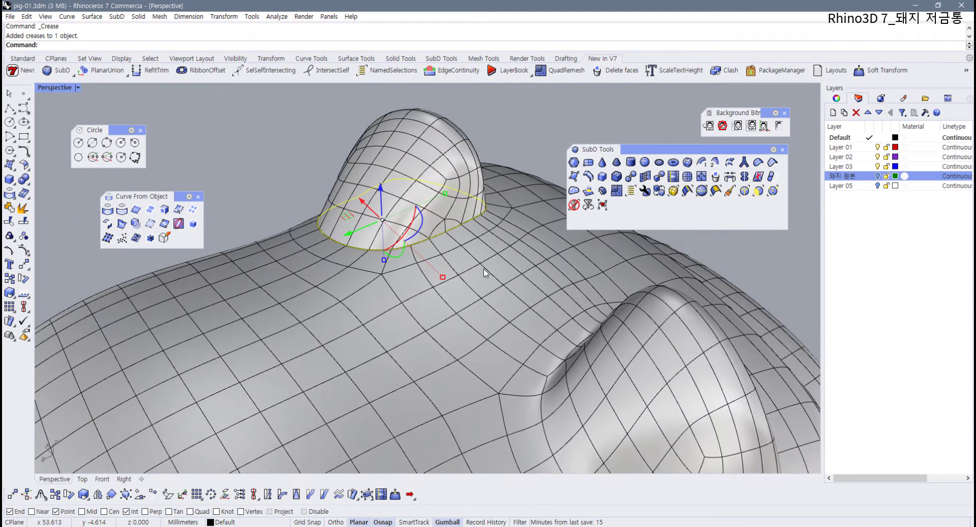
- Check the creased ear base from several angles and undo the crease
{"action": "left_click", "coordinate": [537, 111]}
{"action": "right_click_drag", "start_coordinate": [509, 173], "coordinate": [612, 164]}
{"action": "scroll", "coordinate": [417, 241], "scroll_direction": "down", "scroll_amount": 6}
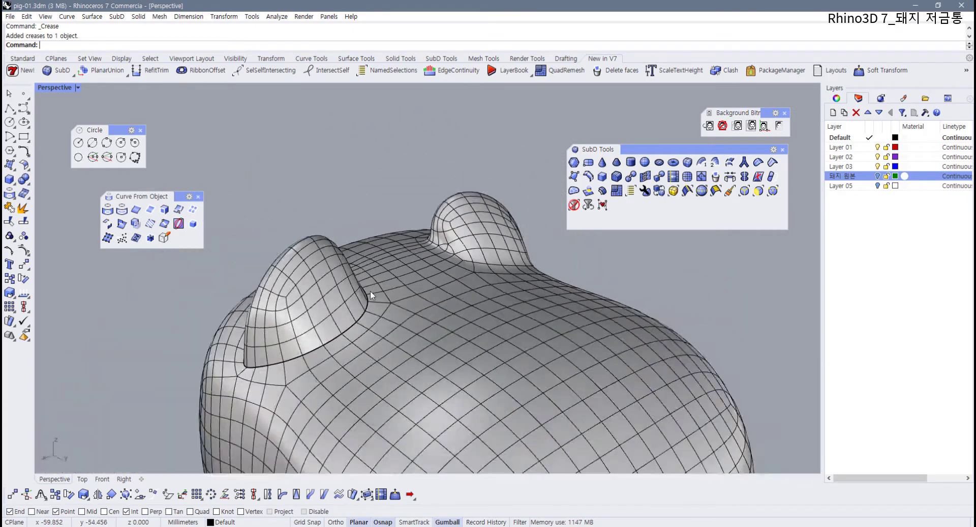
{"action": "right_click_drag", "start_coordinate": [375, 296], "coordinate": [421, 275]}
{"action": "key", "text": "ctrl+z"}
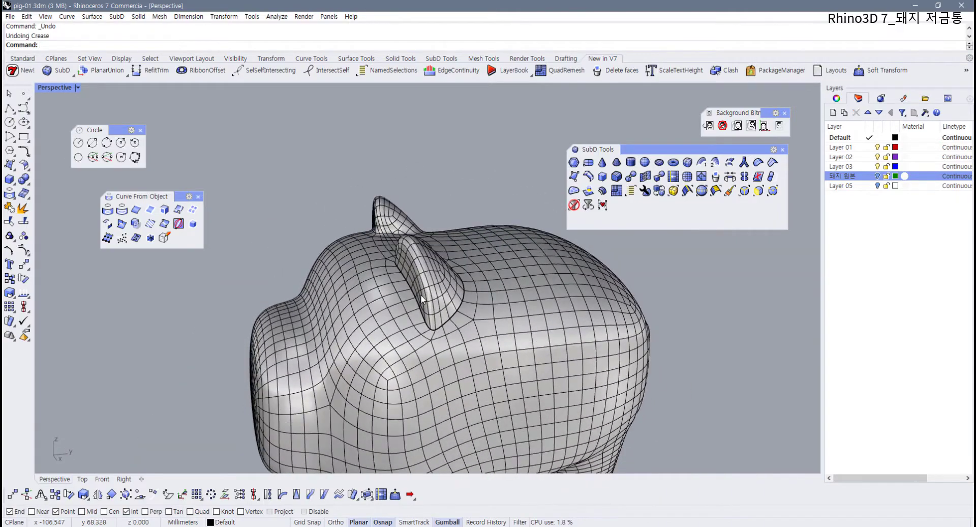
- Inspect the SubD pig's mesh flow along the side of the body and around the legs
{"action": "right_click_drag", "start_coordinate": [699, 365], "coordinate": [498, 379]}
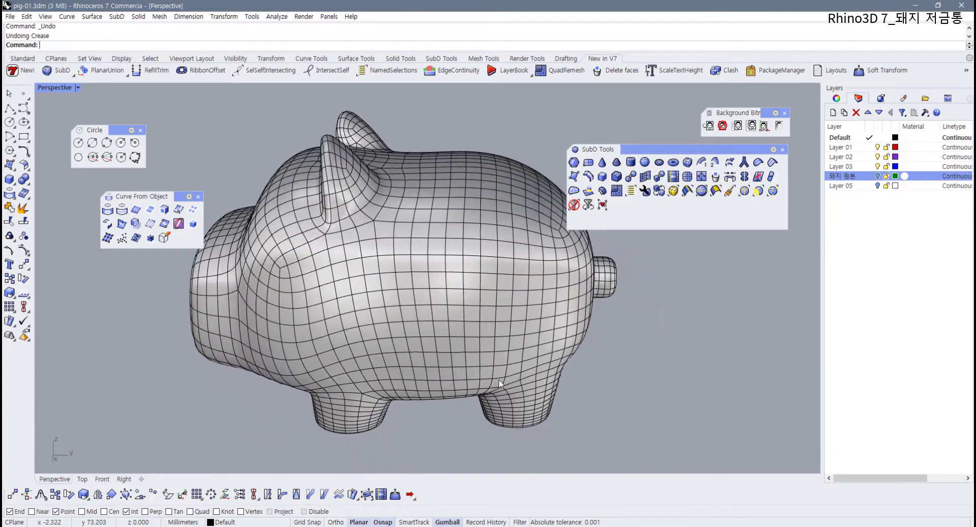
{"action": "scroll", "coordinate": [524, 388], "scroll_direction": "up", "scroll_amount": 5}
{"action": "scroll", "coordinate": [524, 388], "scroll_direction": "down", "scroll_amount": 3}
{"action": "scroll", "coordinate": [518, 378], "scroll_direction": "up", "scroll_amount": 3}
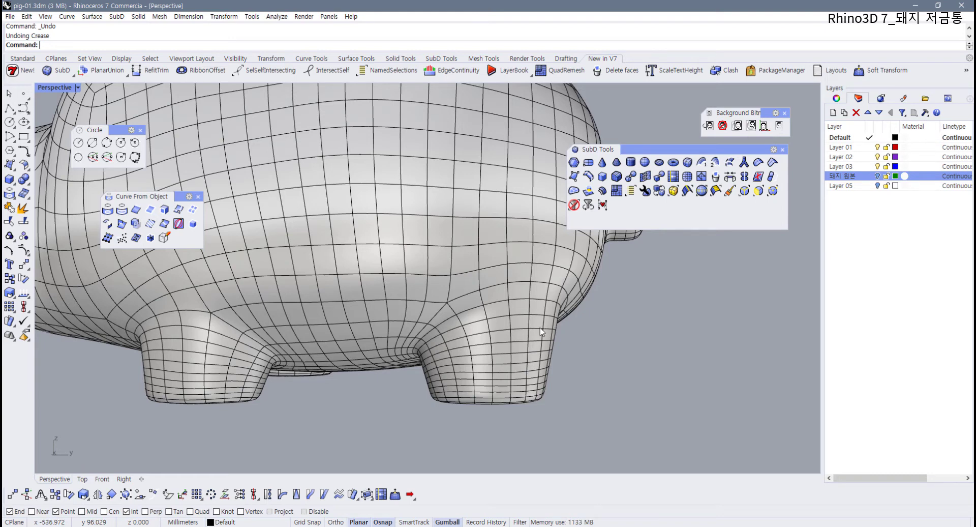
{"action": "scroll", "coordinate": [539, 328], "scroll_direction": "down", "scroll_amount": 4}
{"action": "scroll", "coordinate": [473, 303], "scroll_direction": "up", "scroll_amount": 2}
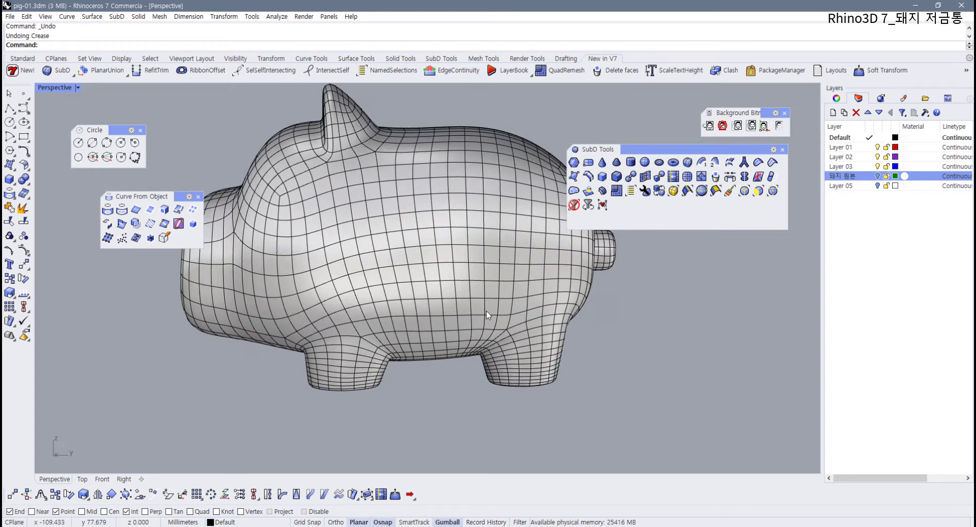
- Switch to the four-viewport layout and close the Circle and Curve From Object toolbars
{"action": "right_click_drag", "start_coordinate": [487, 311], "coordinate": [433, 368]}
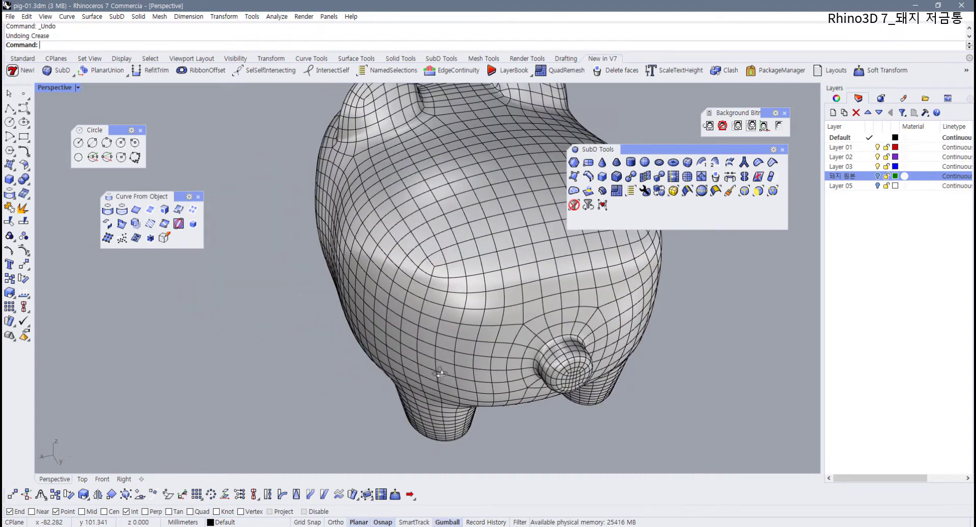
{"action": "scroll", "coordinate": [516, 315], "scroll_direction": "down", "scroll_amount": 4}
{"action": "right_click_drag", "start_coordinate": [517, 311], "coordinate": [510, 326]}
{"action": "left_click", "coordinate": [511, 328]}
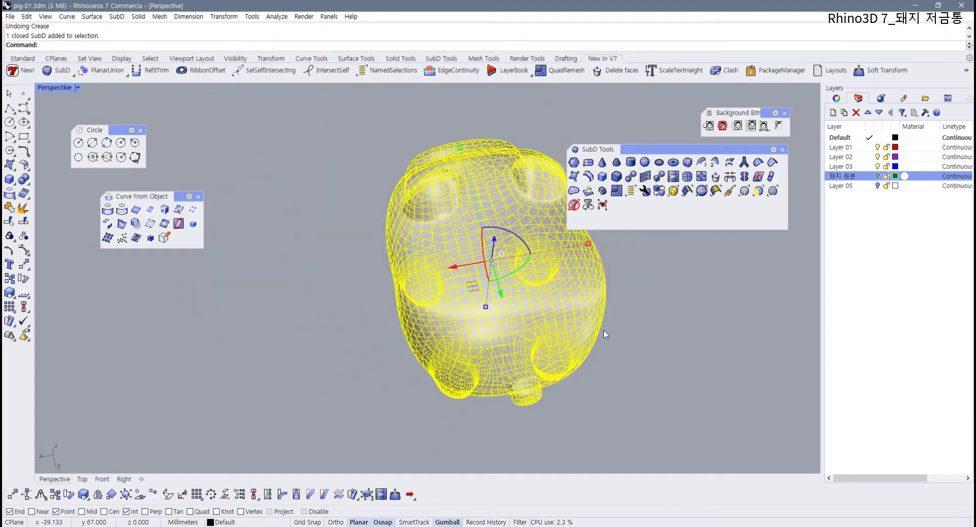
{"action": "double_click", "coordinate": [60, 86]}
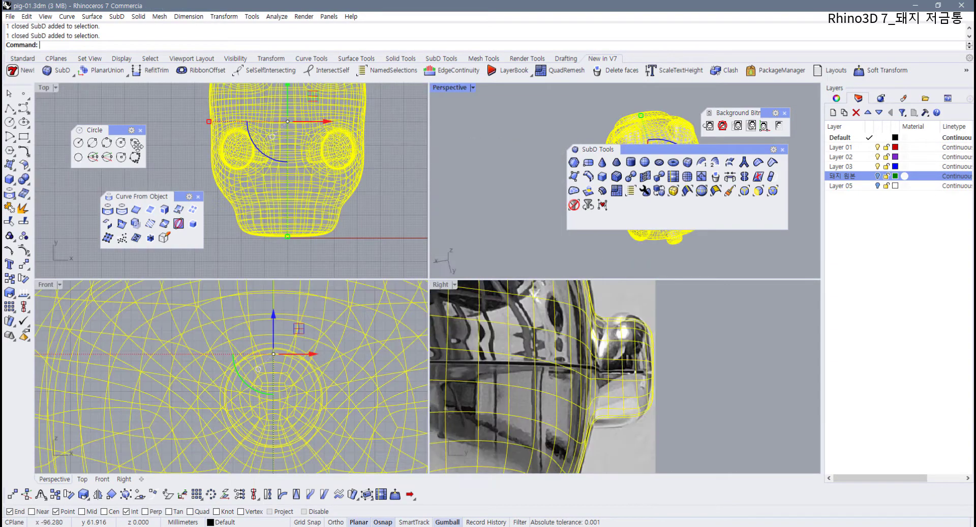
{"action": "left_click", "coordinate": [198, 197]}
{"action": "left_click", "coordinate": [141, 131]}
{"action": "left_click", "coordinate": [142, 152]}
- Reflect the SubD pig in the Top view, starting the reflection plane on the Y axis just beyond the snout with Grid Snap on
{"action": "scroll", "coordinate": [230, 185], "scroll_direction": "down", "scroll_amount": 8}
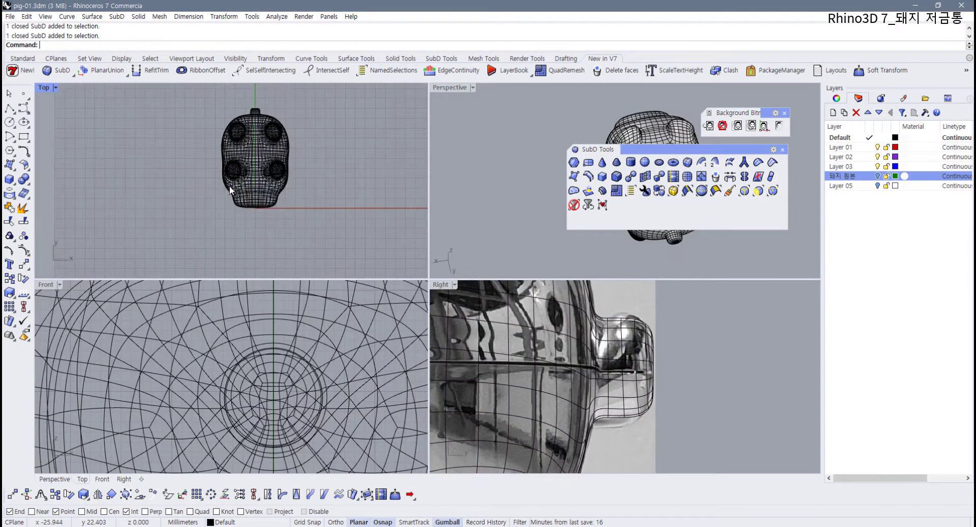
{"action": "scroll", "coordinate": [230, 186], "scroll_direction": "down", "scroll_amount": 4}
{"action": "right_click_drag", "start_coordinate": [234, 196], "coordinate": [224, 213]}
{"action": "scroll", "coordinate": [230, 194], "scroll_direction": "up", "scroll_amount": 6}
{"action": "scroll", "coordinate": [230, 194], "scroll_direction": "up", "scroll_amount": 2}
{"action": "left_click", "coordinate": [225, 204]}
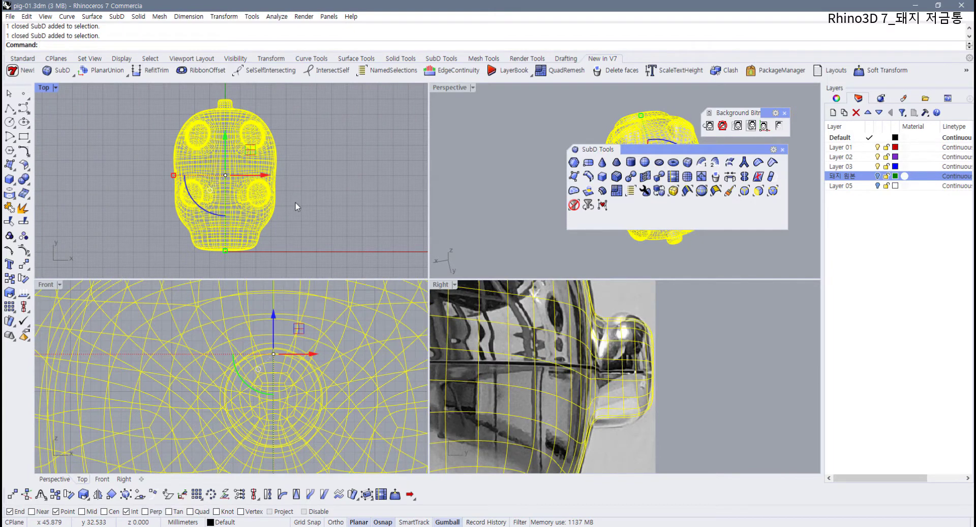
{"action": "left_click", "coordinate": [744, 176]}
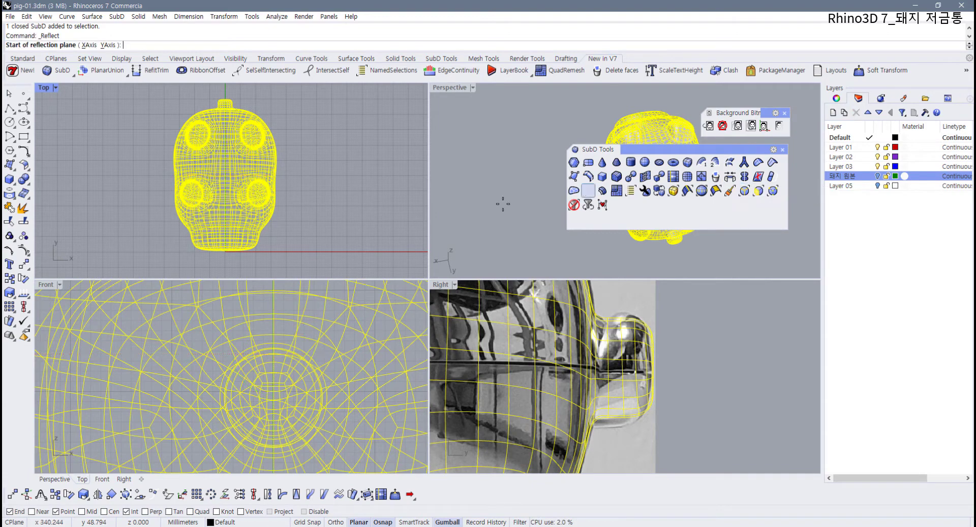
{"action": "scroll", "coordinate": [227, 260], "scroll_direction": "up", "scroll_amount": 4}
{"action": "scroll", "coordinate": [226, 260], "scroll_direction": "up", "scroll_amount": 2}
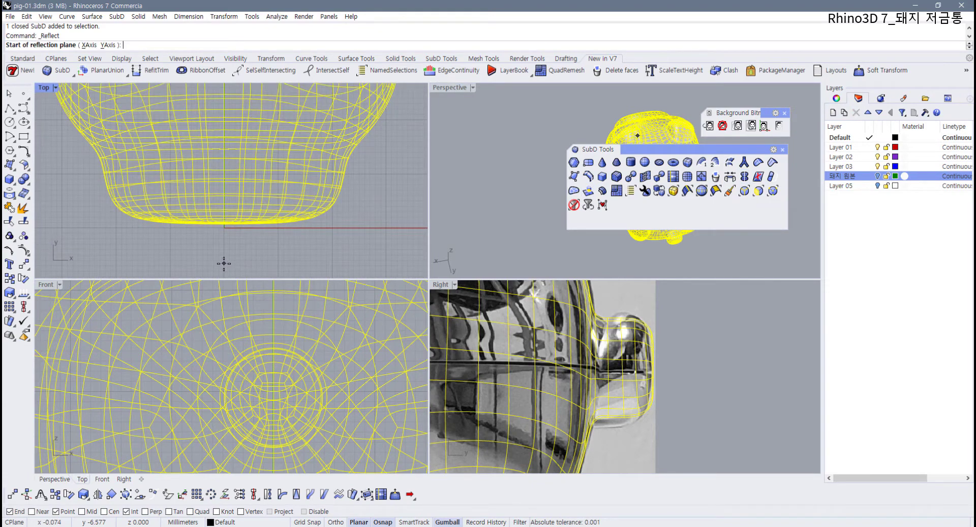
{"action": "left_click", "coordinate": [308, 522]}
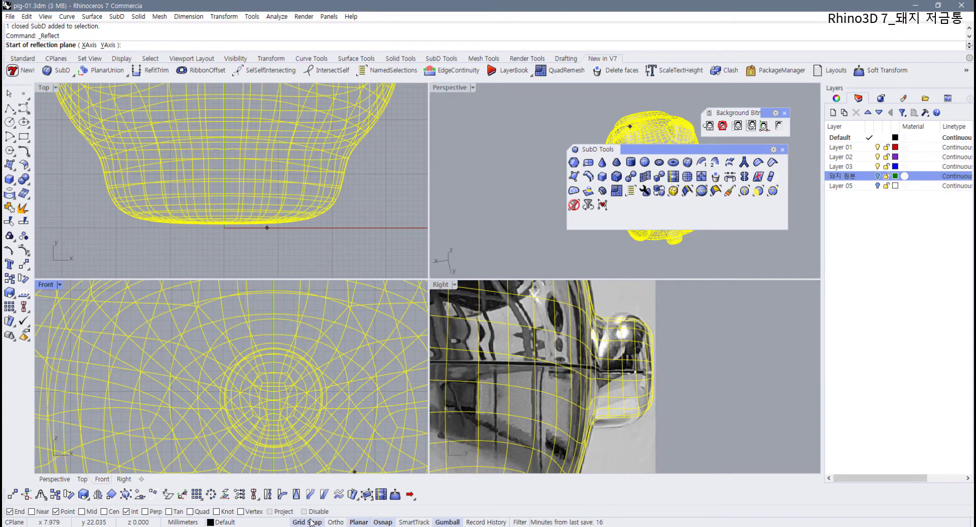
{"action": "left_click", "coordinate": [224, 264]}
- End the reflection plane straight along the Y axis beyond the tail, keep the positive-X half and accept the Automatic snap style
{"action": "scroll", "coordinate": [228, 272], "scroll_direction": "down", "scroll_amount": 4}
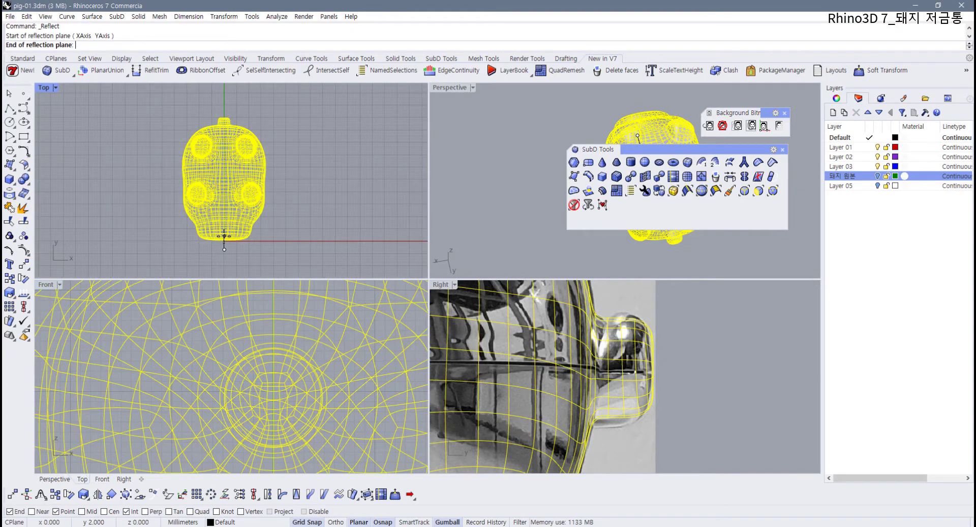
{"action": "key", "text": "shift"}
{"action": "left_click", "coordinate": [230, 116]}
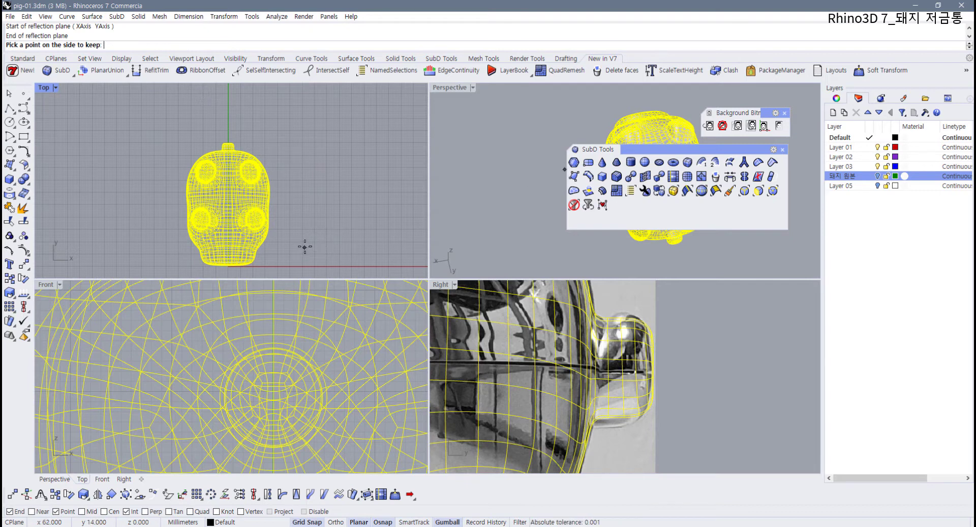
{"action": "right_click_drag", "start_coordinate": [316, 250], "coordinate": [311, 240]}
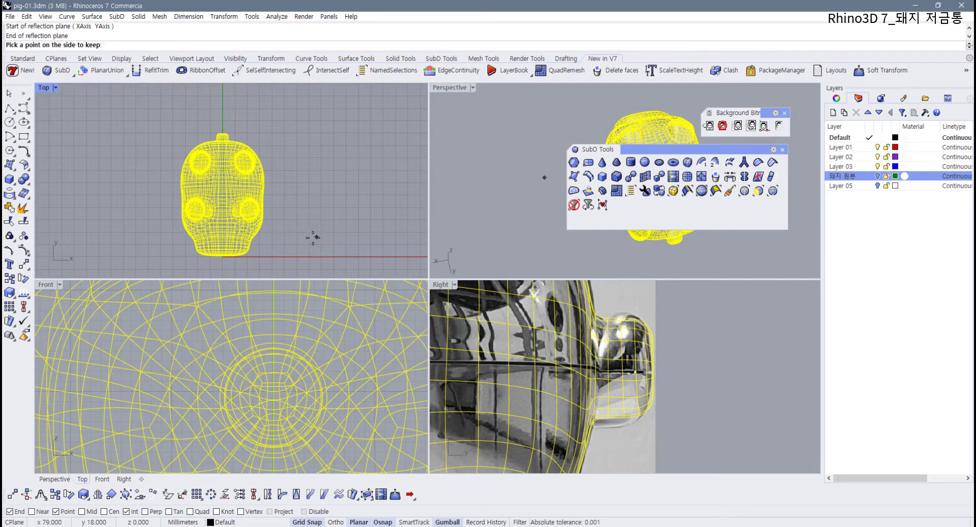
{"action": "left_click", "coordinate": [313, 210]}
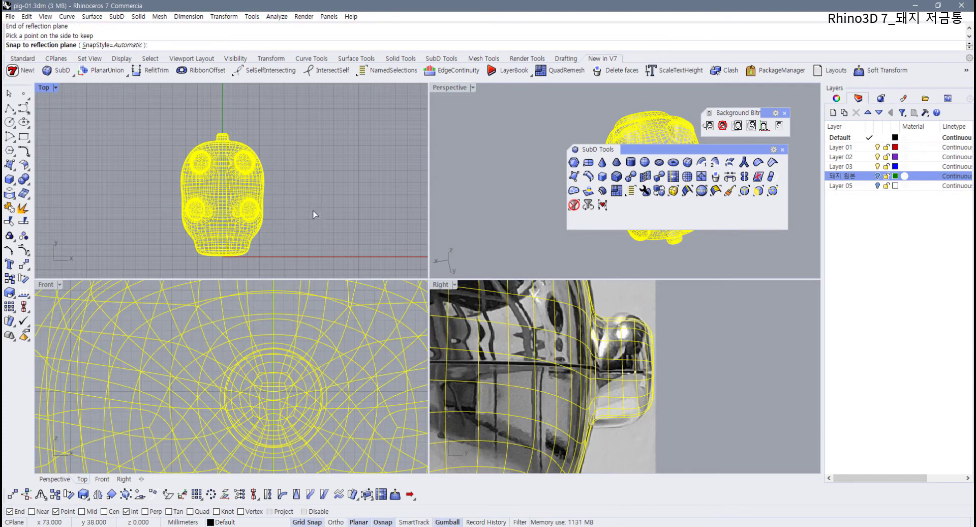
{"action": "key", "text": "Return"}
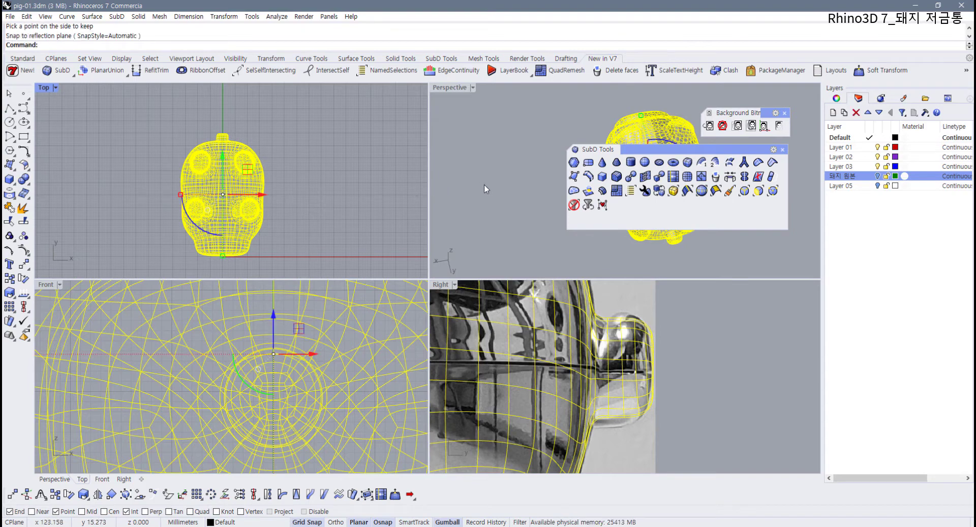
- Examine the reflected SubD pig's two halves and centre seam from the back and the front in a maximized Perspective view
{"action": "left_click", "coordinate": [480, 112]}
{"action": "double_click", "coordinate": [460, 87]}
{"action": "scroll", "coordinate": [396, 221], "scroll_direction": "down", "scroll_amount": 5}
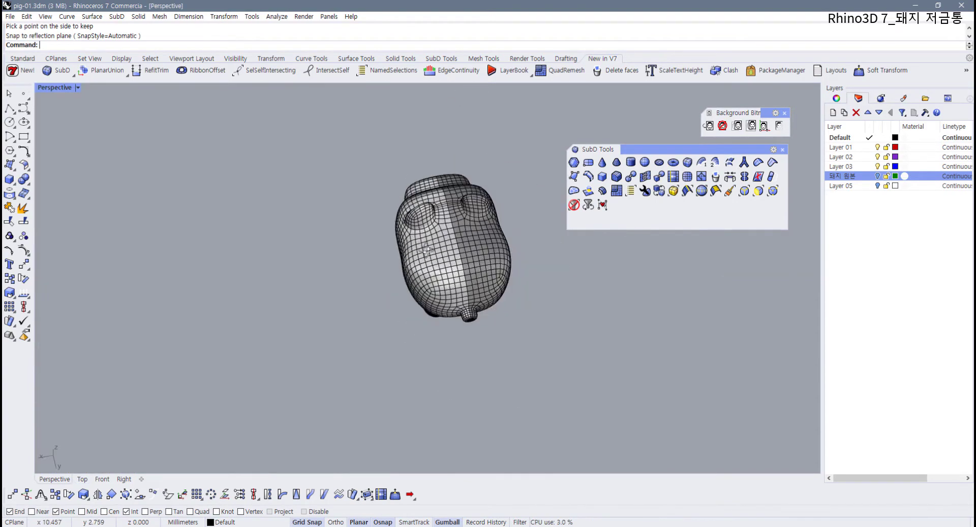
{"action": "right_click_drag", "start_coordinate": [396, 221], "coordinate": [644, 208]}
{"action": "scroll", "coordinate": [355, 273], "scroll_direction": "up", "scroll_amount": 4}
{"action": "right_click_drag", "start_coordinate": [356, 274], "coordinate": [389, 245]}
{"action": "scroll", "coordinate": [412, 242], "scroll_direction": "up", "scroll_amount": 4}
{"action": "scroll", "coordinate": [389, 245], "scroll_direction": "down", "scroll_amount": 4}
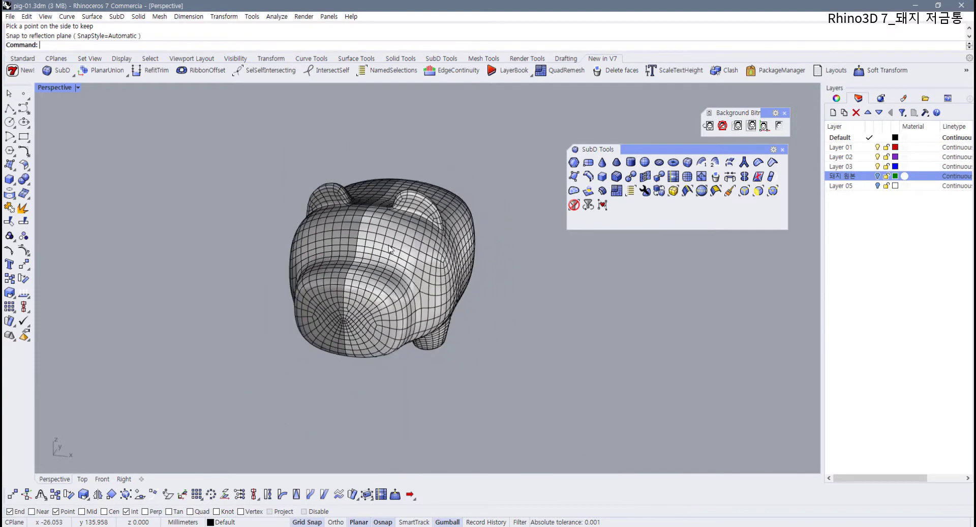
{"action": "mouse_move", "coordinate": [387, 347]}
{"action": "left_mouse_down"}
{"action": "mouse_move", "coordinate": [371, 224]}
{"action": "mouse_move", "coordinate": [484, 197]}
{"action": "mouse_move", "coordinate": [388, 365]}
{"action": "left_mouse_up"}
{"action": "left_click_drag", "start_coordinate": [291, 317], "coordinate": [324, 182]}
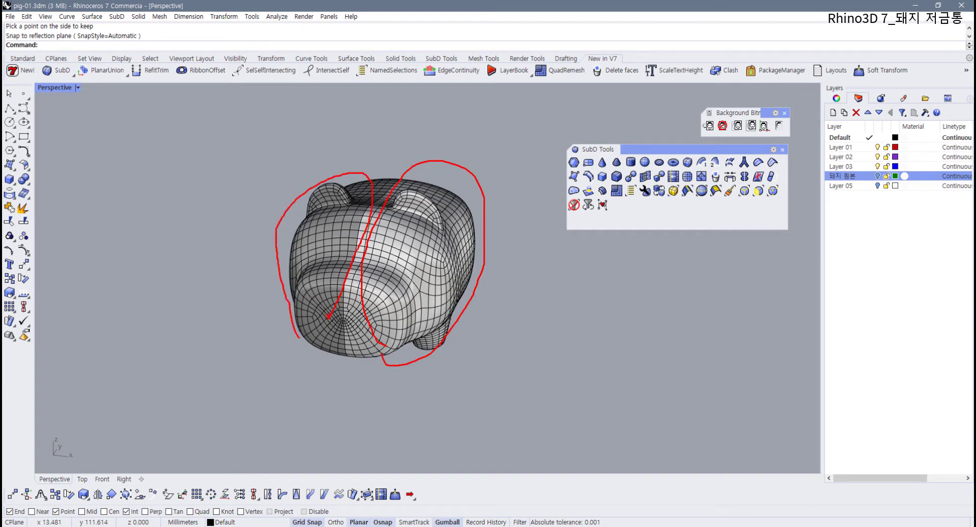
{"action": "left_click", "coordinate": [453, 249]}
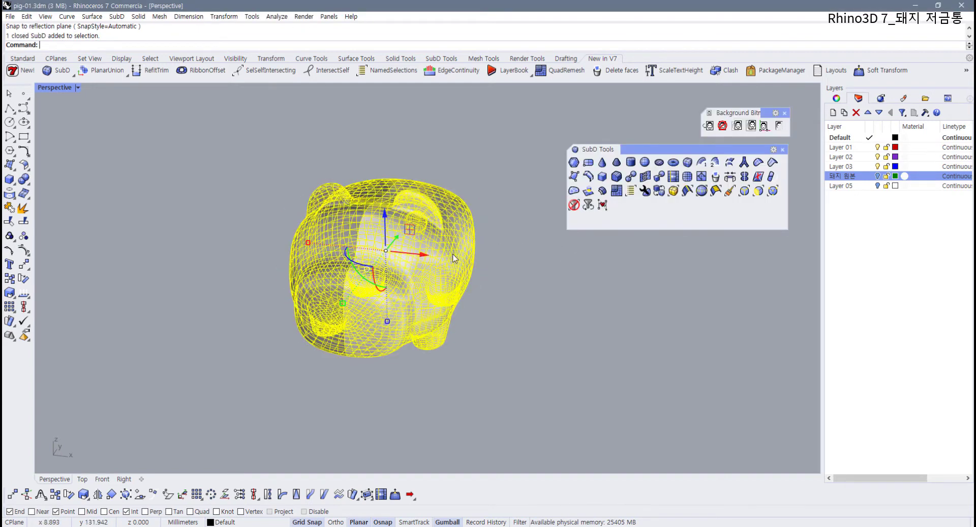
{"action": "key", "text": "Escape"}
{"action": "right_click_drag", "start_coordinate": [453, 258], "coordinate": [343, 263]}
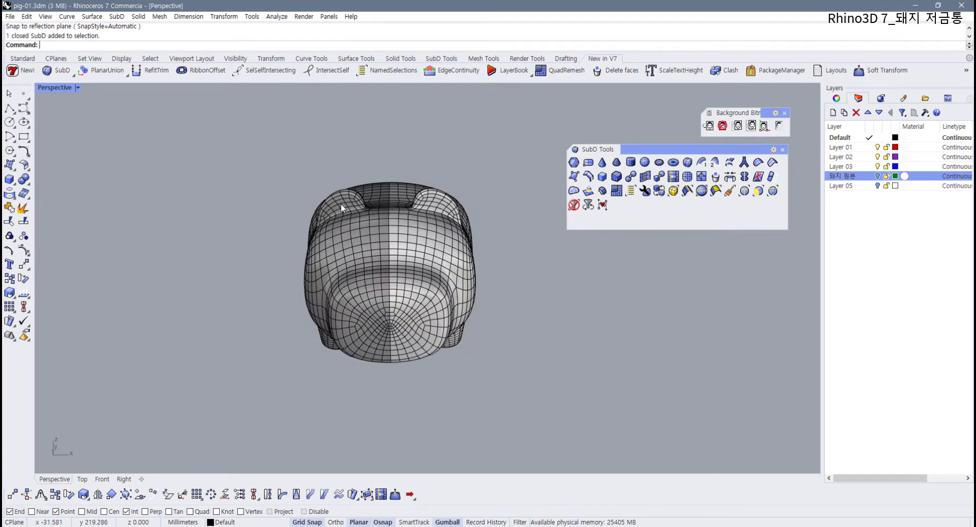
- Show the SubD pig's control points, try stretching the positive-X ear's tip upward and outward, and undo the move
{"action": "scroll", "coordinate": [340, 204], "scroll_direction": "up", "scroll_amount": 2}
{"action": "right_click_drag", "start_coordinate": [341, 204], "coordinate": [316, 219]}
{"action": "left_click", "coordinate": [344, 178]}
{"action": "scroll", "coordinate": [328, 230], "scroll_direction": "up", "scroll_amount": 4}
{"action": "key", "text": "F10"}
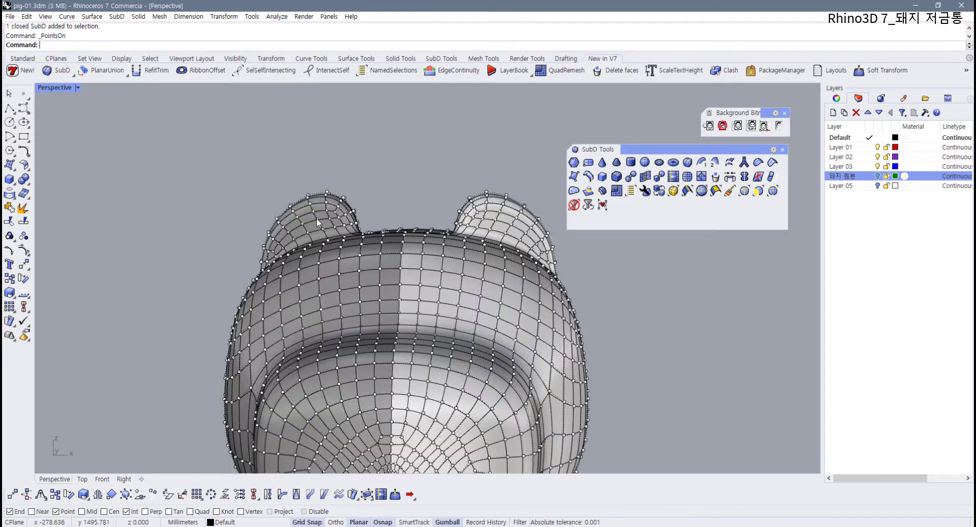
{"action": "right_click_drag", "start_coordinate": [476, 166], "coordinate": [392, 163], "text": "shift"}
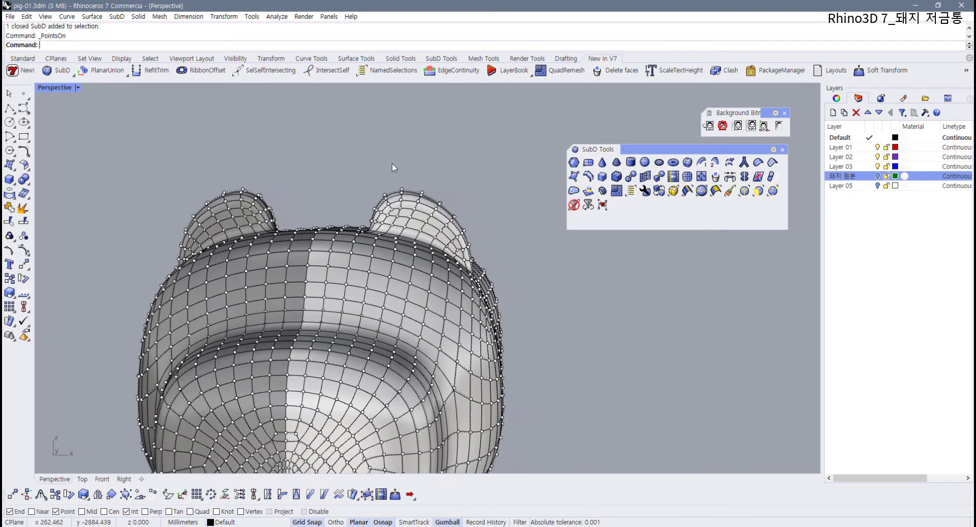
{"action": "left_click_drag", "start_coordinate": [396, 161], "coordinate": [454, 204]}
{"action": "left_click_drag", "start_coordinate": [438, 171], "coordinate": [473, 136]}
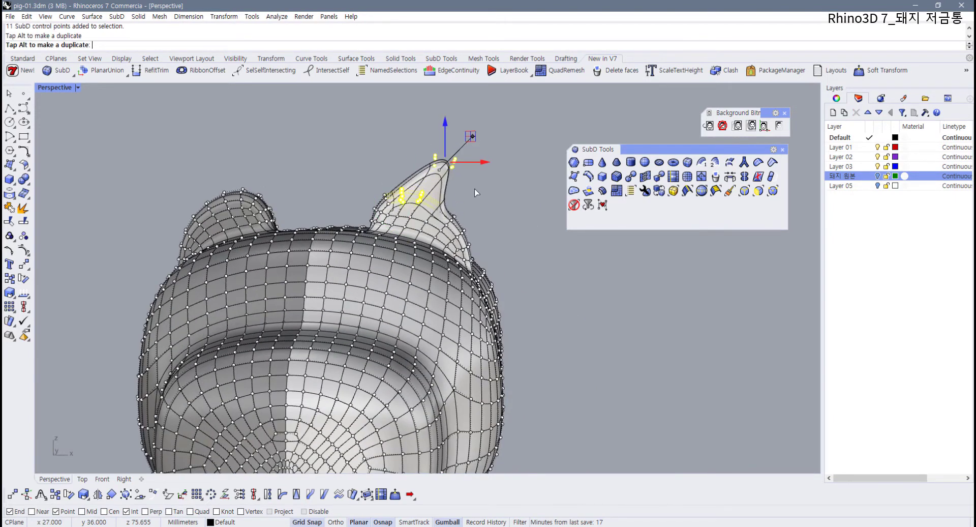
{"action": "left_click_drag", "start_coordinate": [475, 192], "coordinate": [474, 194]}
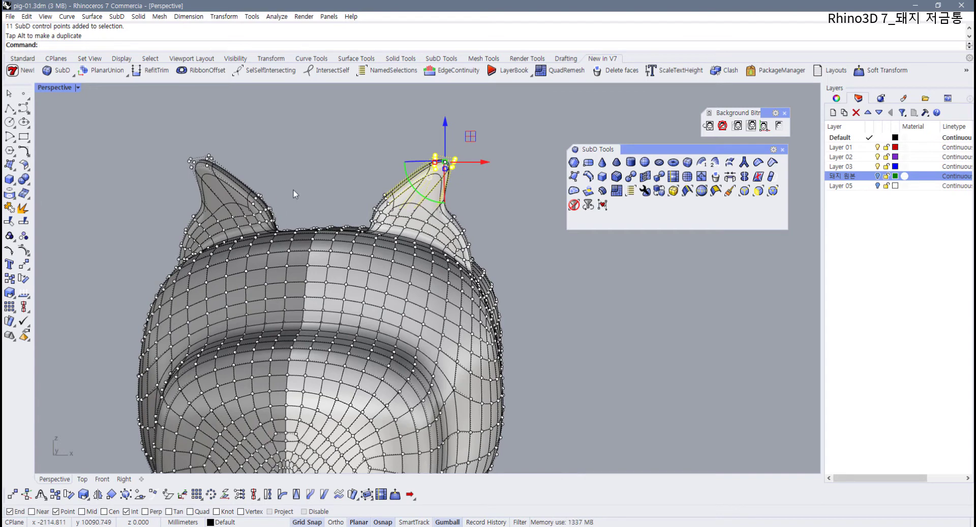
{"action": "key", "text": "ctrl+z"}
- Try to move the tip control points of the reflected ear upward and outward, and clear the selection
{"action": "left_click_drag", "start_coordinate": [202, 183], "coordinate": [254, 208]}
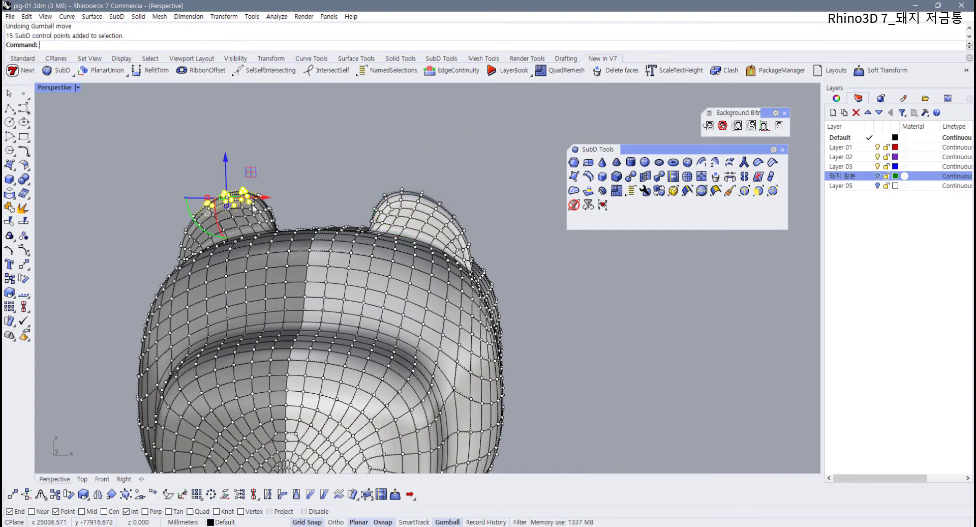
{"action": "left_click_drag", "start_coordinate": [251, 171], "coordinate": [229, 134]}
{"action": "key", "text": "Escape"}
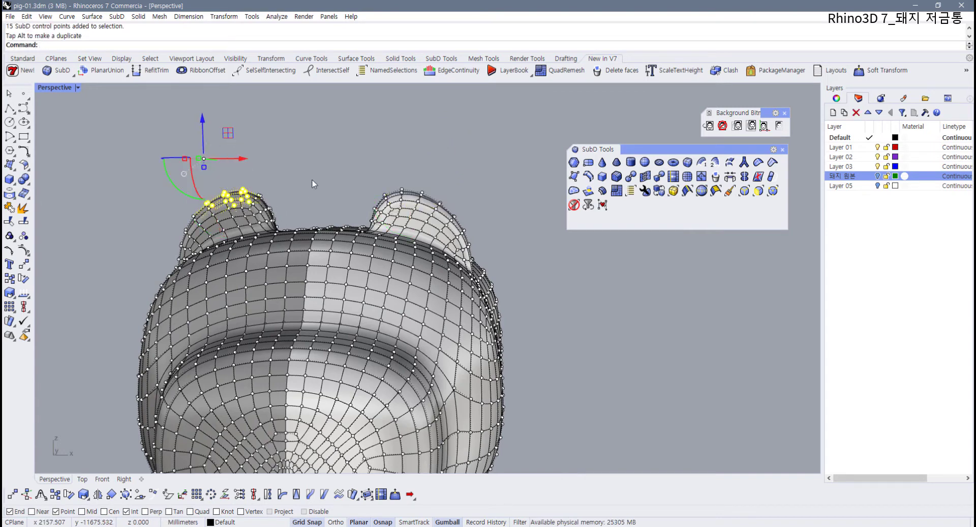
{"action": "left_click", "coordinate": [381, 152]}
{"action": "mouse_move", "coordinate": [415, 290]}
{"action": "right_mouse_down"}
{"action": "mouse_move", "coordinate": [403, 306]}
{"action": "mouse_move", "coordinate": [406, 298]}
{"action": "right_mouse_up"}
{"action": "right_click_drag", "start_coordinate": [311, 294], "coordinate": [335, 288]}
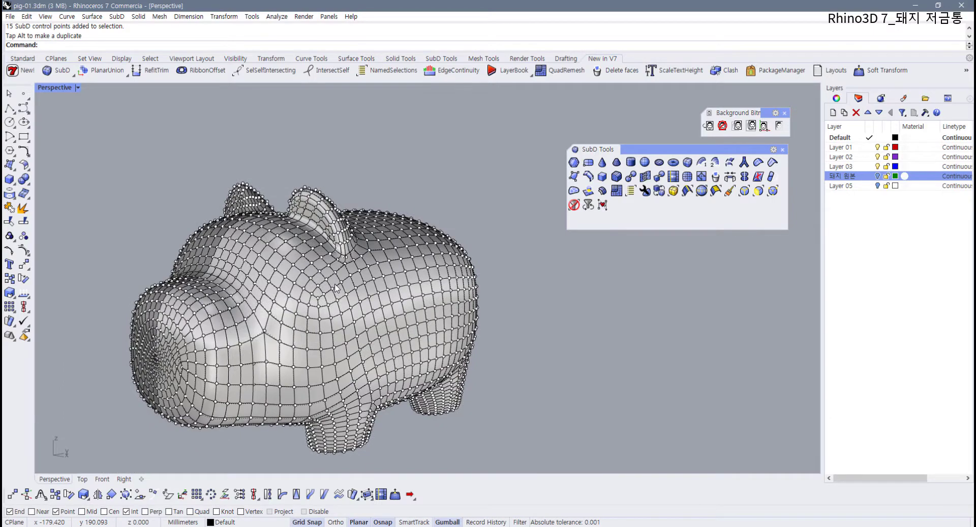
- Hide the control points, inspect the pig's ear and body mesh in flat SubD display, and return to smooth display
{"action": "key", "text": "F11"}
{"action": "key", "text": "Tab"}
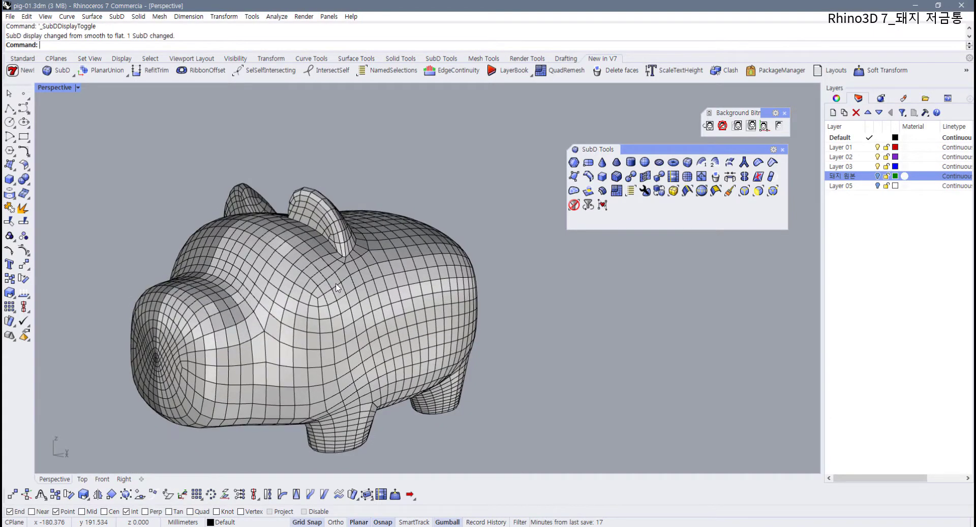
{"action": "right_click_drag", "start_coordinate": [336, 288], "coordinate": [512, 305]}
{"action": "scroll", "coordinate": [512, 305], "scroll_direction": "up", "scroll_amount": 3}
{"action": "scroll", "coordinate": [512, 305], "scroll_direction": "up", "scroll_amount": 6}
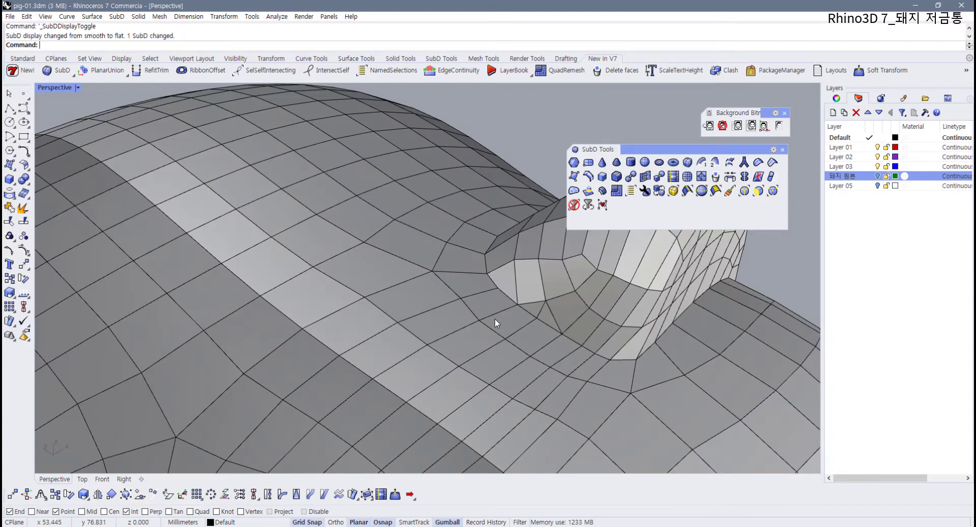
{"action": "scroll", "coordinate": [495, 318], "scroll_direction": "down", "scroll_amount": 8}
{"action": "right_click_drag", "start_coordinate": [495, 318], "coordinate": [277, 289]}
{"action": "key", "text": "Tab"}
{"action": "scroll", "coordinate": [320, 294], "scroll_direction": "down", "scroll_amount": 2}
{"action": "scroll", "coordinate": [320, 294], "scroll_direction": "down", "scroll_amount": 2}
{"action": "scroll", "coordinate": [347, 288], "scroll_direction": "up", "scroll_amount": 4}
{"action": "right_click_drag", "start_coordinate": [348, 290], "coordinate": [366, 261]}
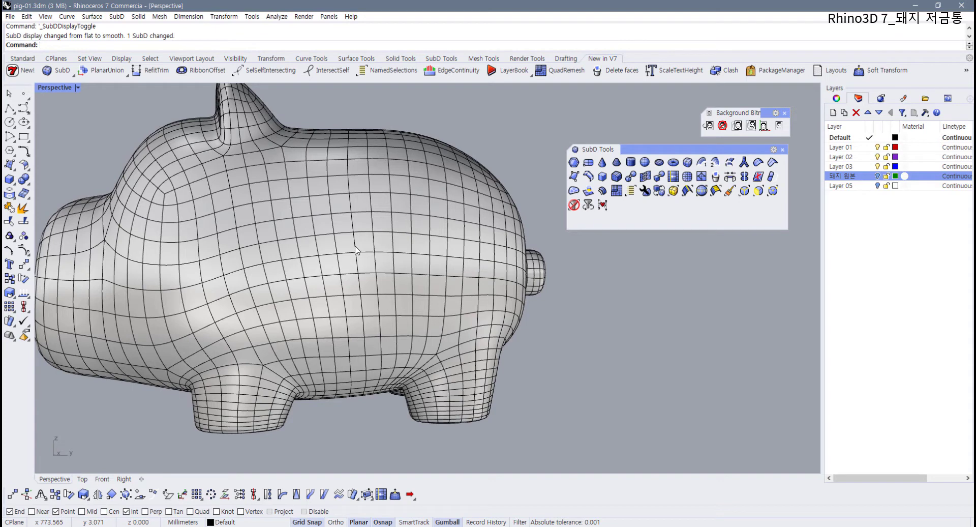
- Delete two closed vertical edge loops around the middle of the SubD pig's body to thin out the mesh
{"action": "double_click", "coordinate": [355, 249]}
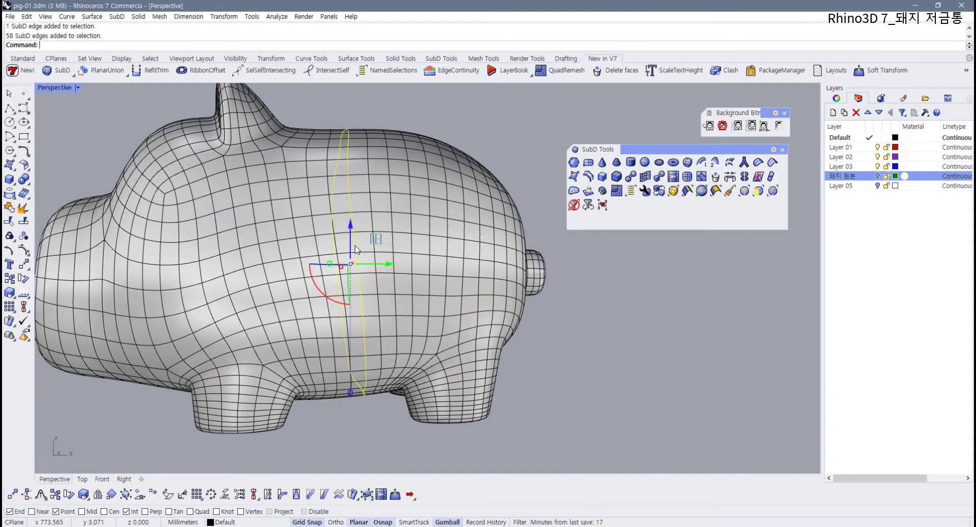
{"action": "key", "text": "Delete"}
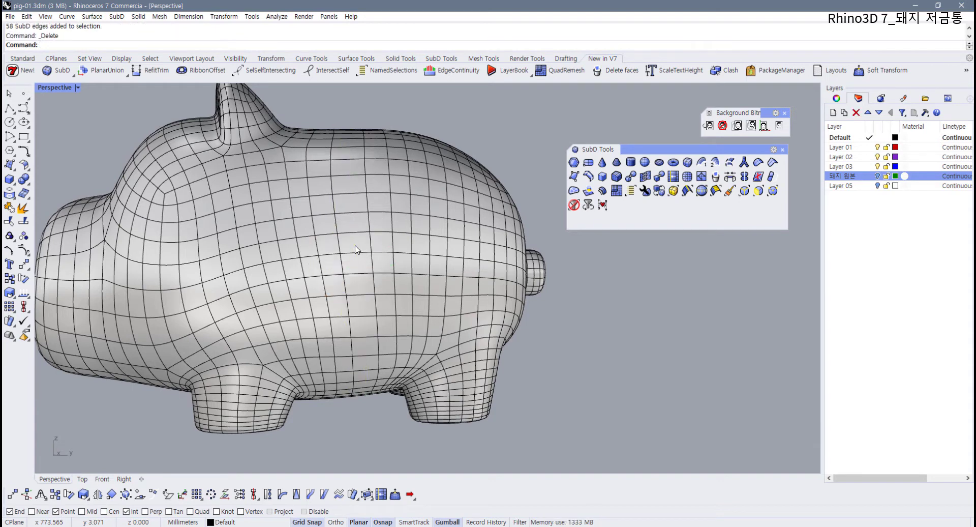
{"action": "double_click", "coordinate": [324, 272]}
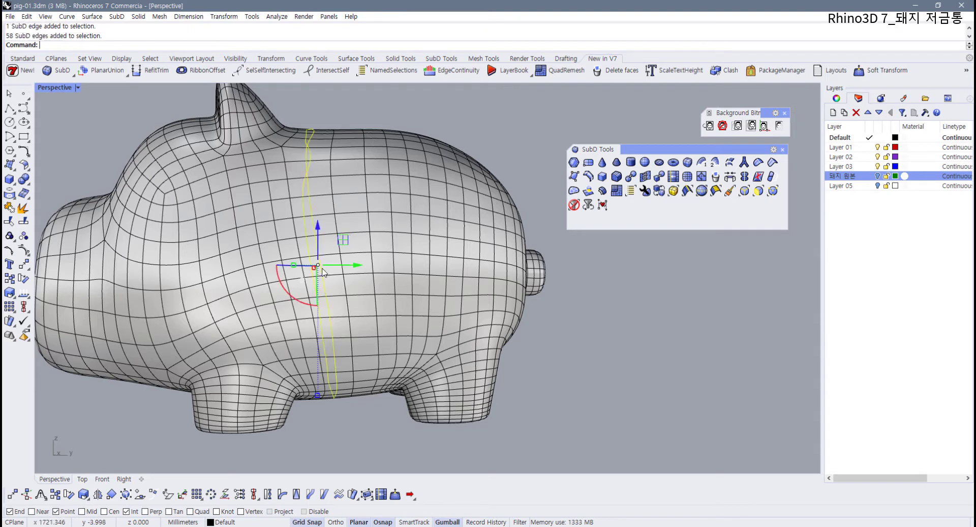
{"action": "key", "text": "Delete"}
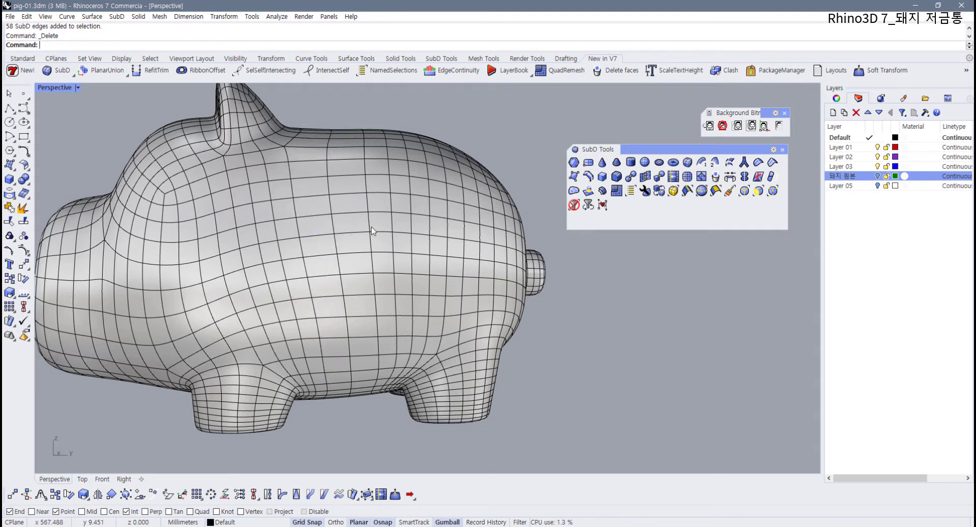
- Check the SubD pig against the background photo in the Right view and return to the maximized Perspective view
{"action": "double_click", "coordinate": [55, 88]}
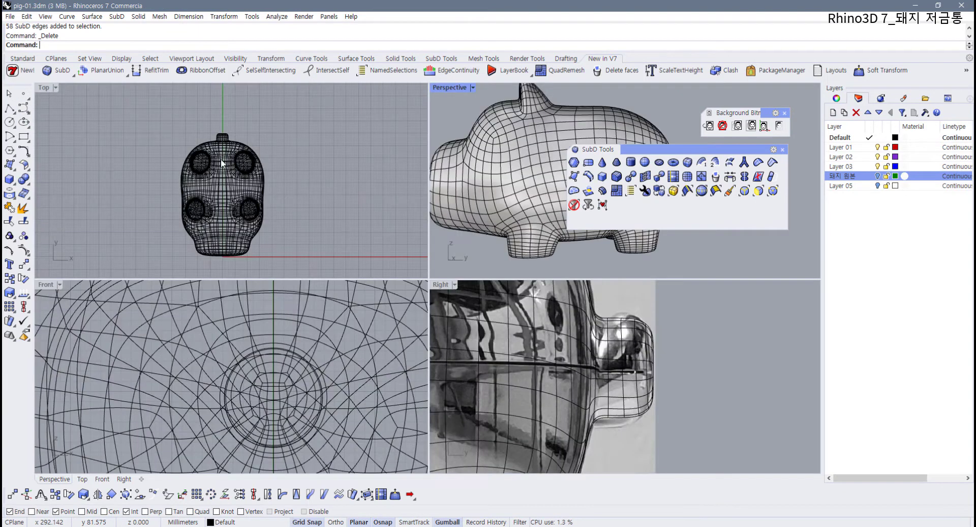
{"action": "left_click", "coordinate": [697, 371]}
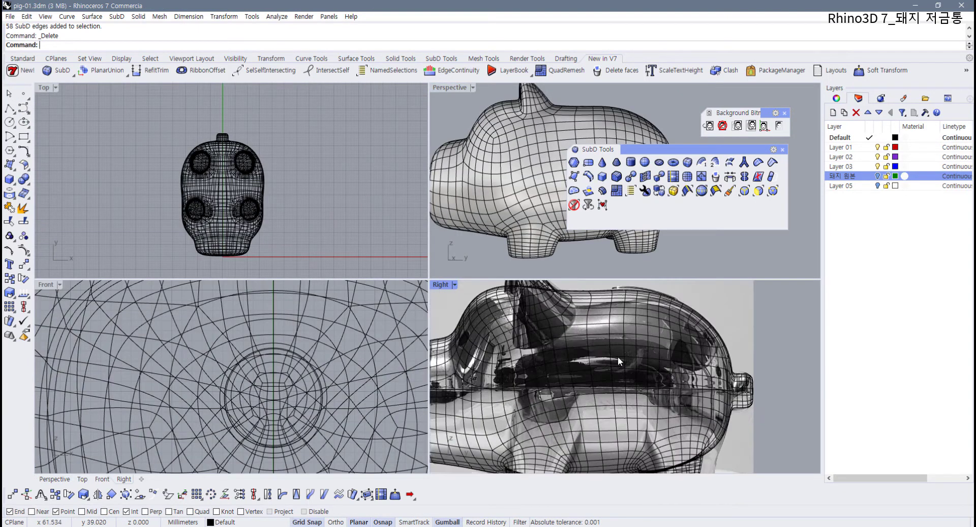
{"action": "double_click", "coordinate": [450, 88]}
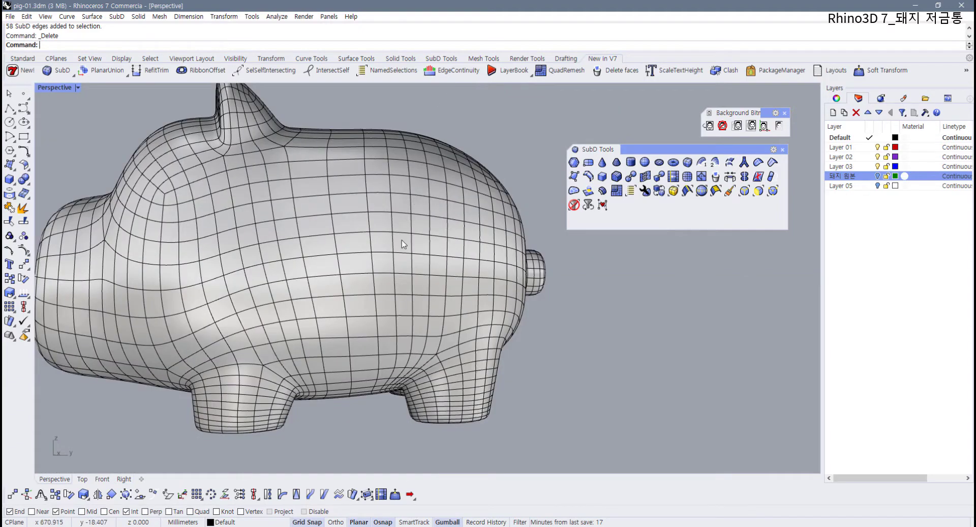
- Delete one more closed edge loop around the middle of the SubD pig's body
{"action": "right_click_drag", "start_coordinate": [401, 244], "coordinate": [509, 304]}
{"action": "double_click", "coordinate": [406, 263]}
{"action": "key", "text": "Delete"}
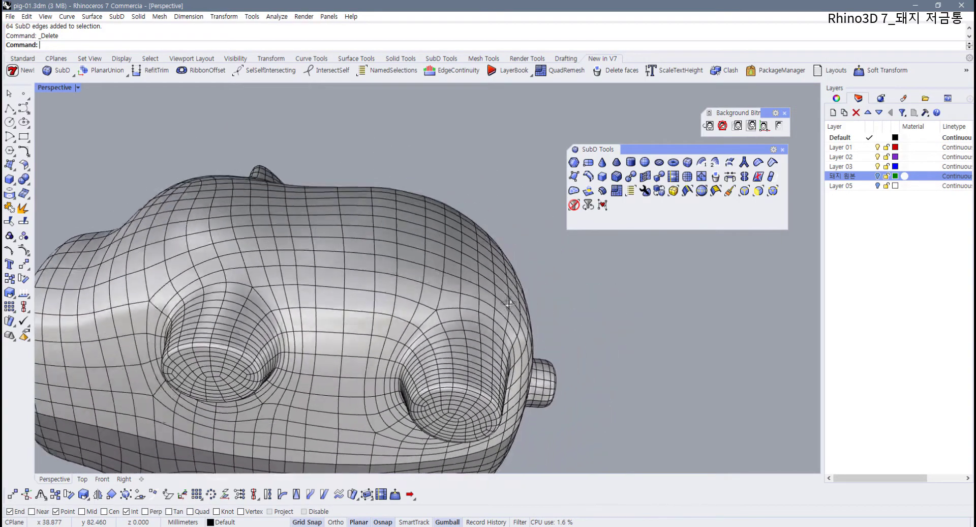
- Try to delete the long edge loop that winds from the body around the hind leg, and undo the deletion
{"action": "scroll", "coordinate": [402, 325], "scroll_direction": "up", "scroll_amount": 5}
{"action": "double_click", "coordinate": [410, 322]}
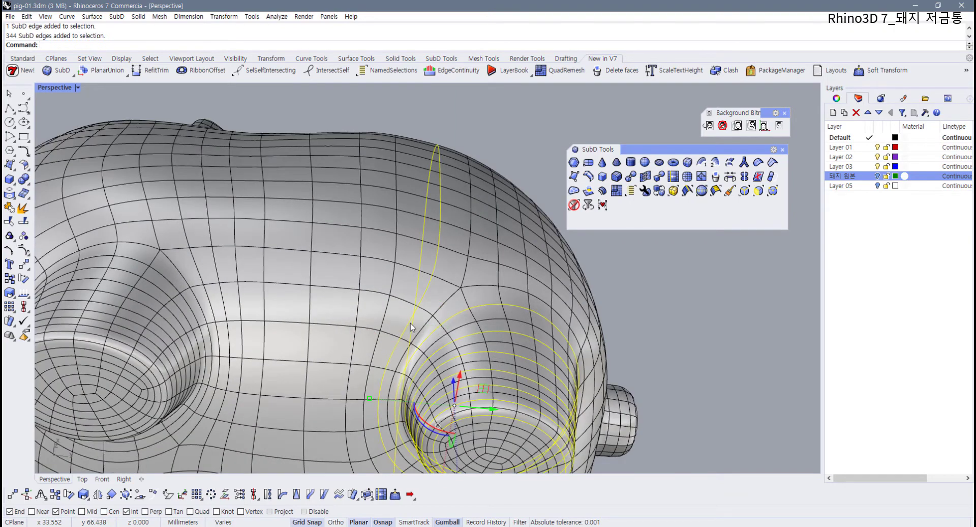
{"action": "key", "text": "Delete"}
{"action": "scroll", "coordinate": [410, 323], "scroll_direction": "down", "scroll_amount": 5}
{"action": "right_click_drag", "start_coordinate": [411, 323], "coordinate": [432, 344]}
{"action": "right_click_drag", "start_coordinate": [432, 344], "coordinate": [406, 297], "text": "shift"}
{"action": "right_click_drag", "start_coordinate": [406, 297], "coordinate": [395, 323]}
{"action": "key", "text": "ctrl+z"}
- Delete the long edge loop that runs down the body and winds around the hind leg
{"action": "scroll", "coordinate": [395, 323], "scroll_direction": "up", "scroll_amount": 3}
{"action": "double_click", "coordinate": [383, 285]}
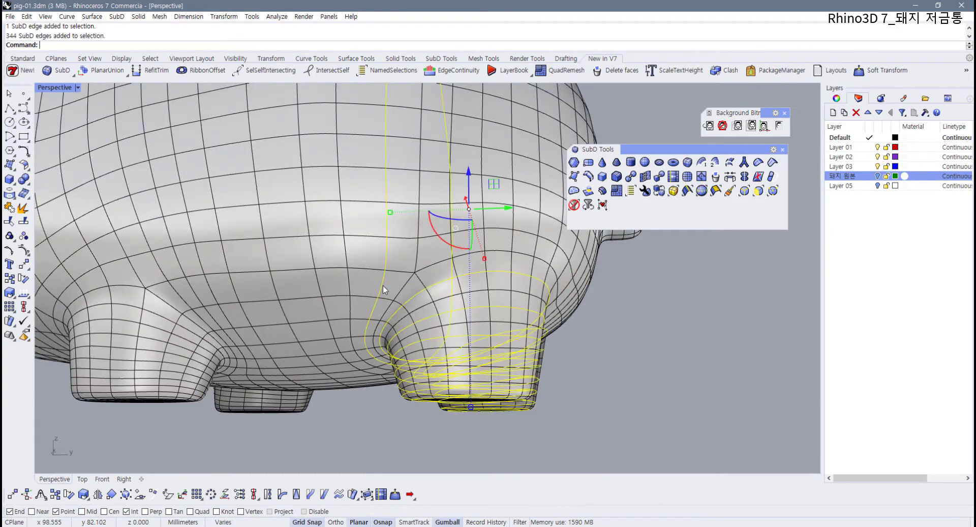
{"action": "right_click_drag", "start_coordinate": [383, 286], "coordinate": [447, 343]}
{"action": "key", "text": "Delete"}
{"action": "scroll", "coordinate": [549, 301], "scroll_direction": "down", "scroll_amount": 5}
{"action": "scroll", "coordinate": [368, 333], "scroll_direction": "up", "scroll_amount": 3}
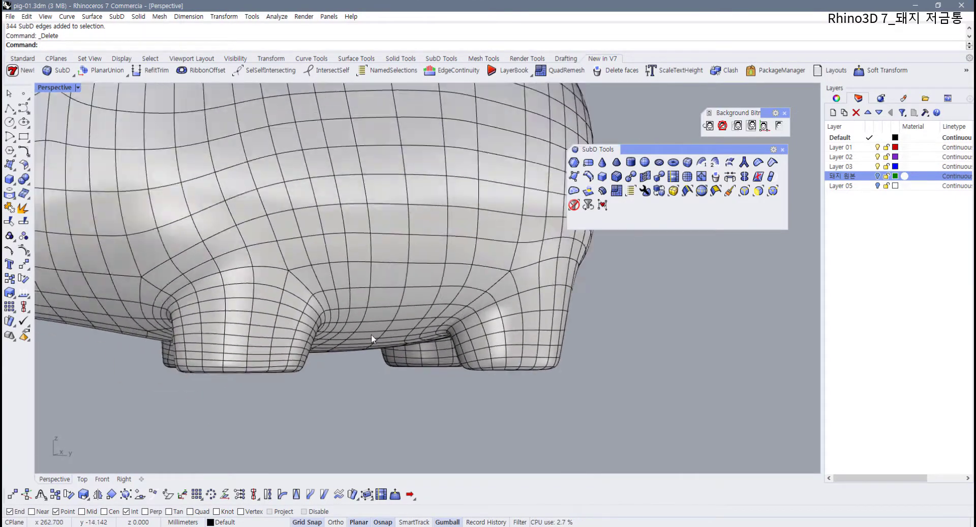
- Try to delete the edge loop running from behind the head through the front leg, check the underside, and undo the deletion
{"action": "scroll", "coordinate": [368, 333], "scroll_direction": "down", "scroll_amount": 2}
{"action": "scroll", "coordinate": [323, 295], "scroll_direction": "down", "scroll_amount": 4}
{"action": "right_click_drag", "start_coordinate": [323, 294], "coordinate": [309, 299]}
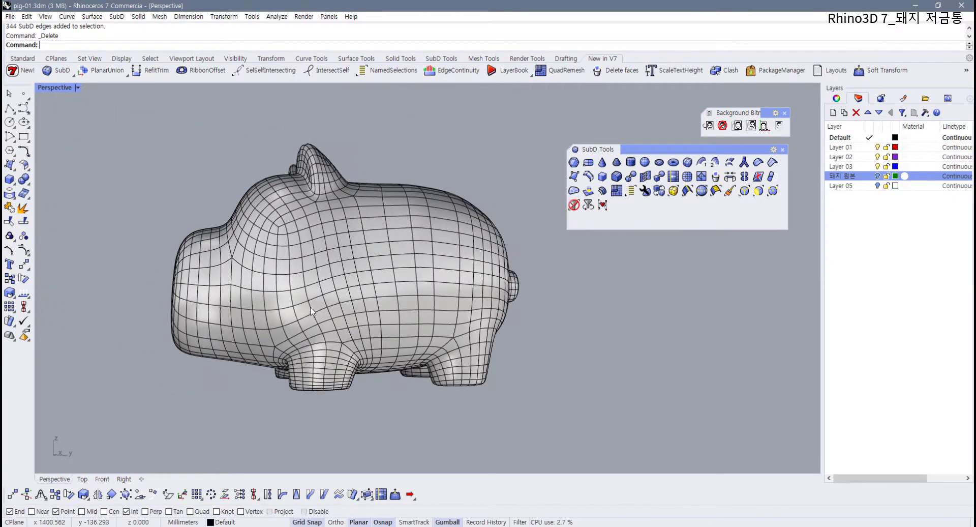
{"action": "scroll", "coordinate": [309, 299], "scroll_direction": "up", "scroll_amount": 2}
{"action": "double_click", "coordinate": [306, 295], "text": "ctrl+shift"}
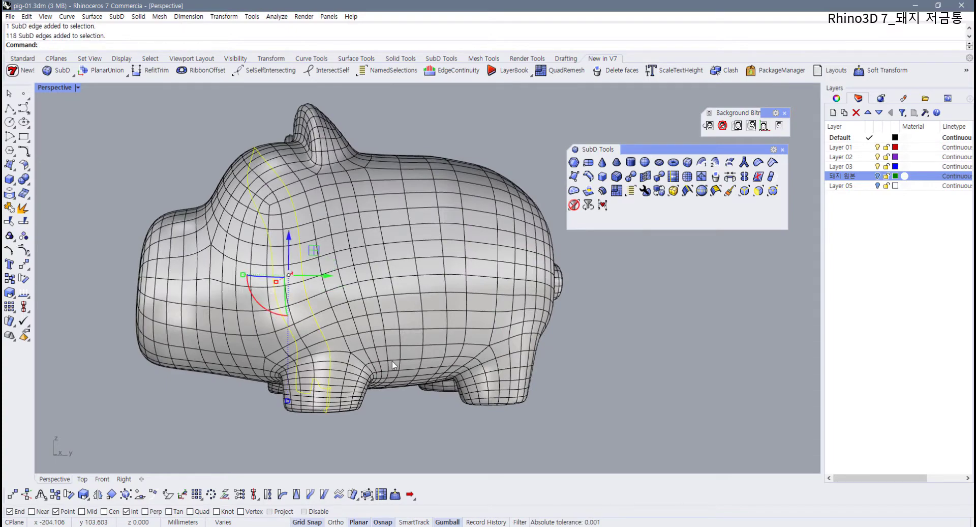
{"action": "key", "text": "Delete"}
{"action": "right_click_drag", "start_coordinate": [392, 361], "coordinate": [411, 228]}
{"action": "key", "text": "ctrl+z"}
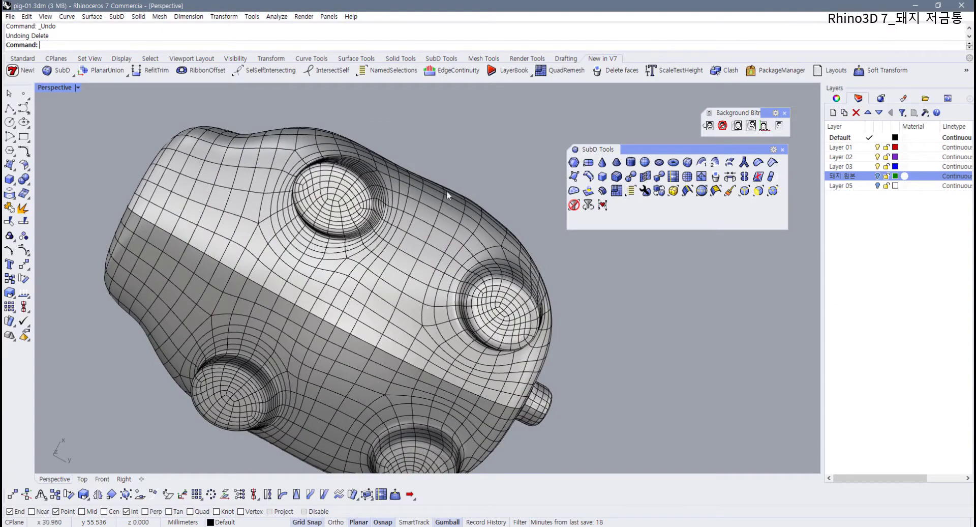
- Try to shift all the faces inside one ear's hollow with the gumball, and undo the move
{"action": "right_click_drag", "start_coordinate": [447, 191], "coordinate": [466, 355]}
{"action": "scroll", "coordinate": [343, 269], "scroll_direction": "up", "scroll_amount": 10}
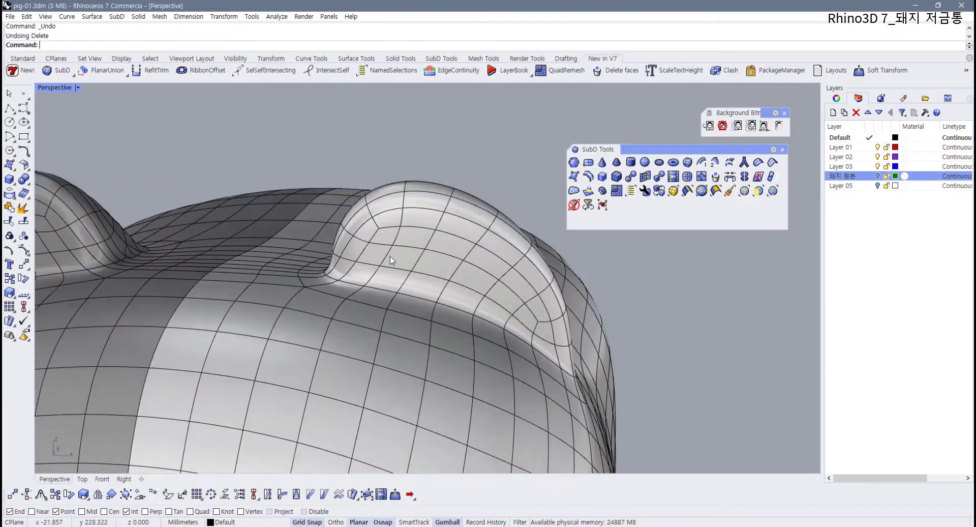
{"action": "mouse_move", "coordinate": [343, 270]}
{"action": "right_mouse_down"}
{"action": "mouse_move", "coordinate": [370, 244]}
{"action": "mouse_move", "coordinate": [346, 254]}
{"action": "right_mouse_up"}
{"action": "scroll", "coordinate": [370, 244], "scroll_direction": "up", "scroll_amount": 3}
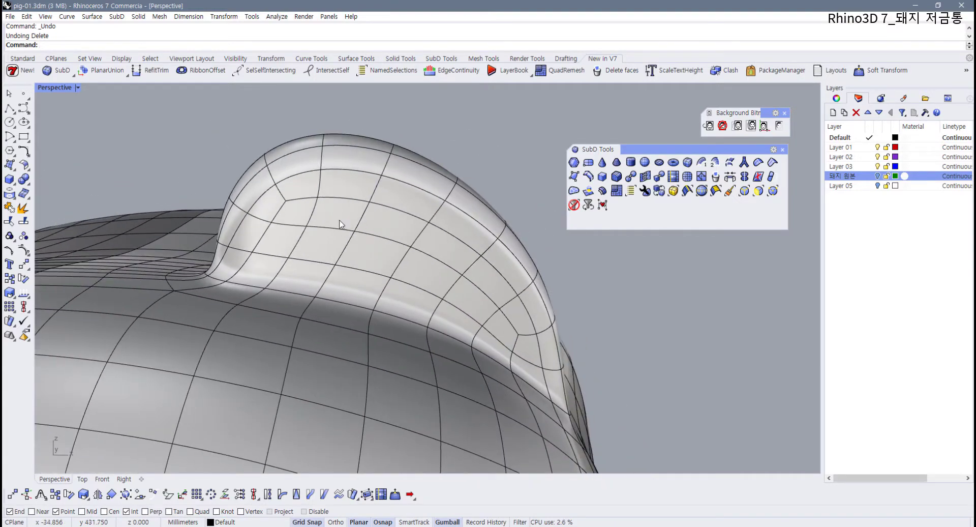
{"action": "left_click", "coordinate": [302, 210], "text": "ctrl+shift"}
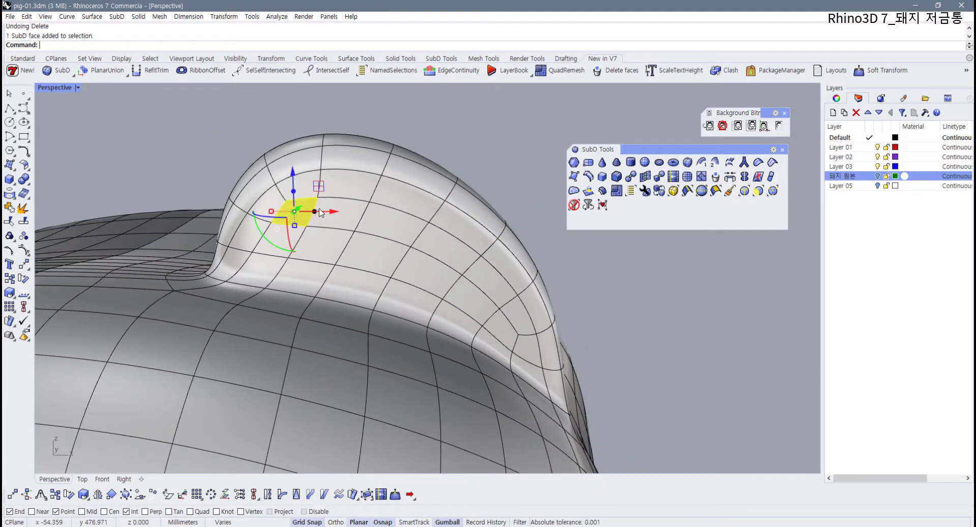
{"action": "left_click", "coordinate": [338, 213], "text": "ctrl+shift"}
{"action": "left_click", "coordinate": [394, 228], "text": "ctrl+shift"}
{"action": "left_click", "coordinate": [441, 251], "text": "ctrl+shift"}
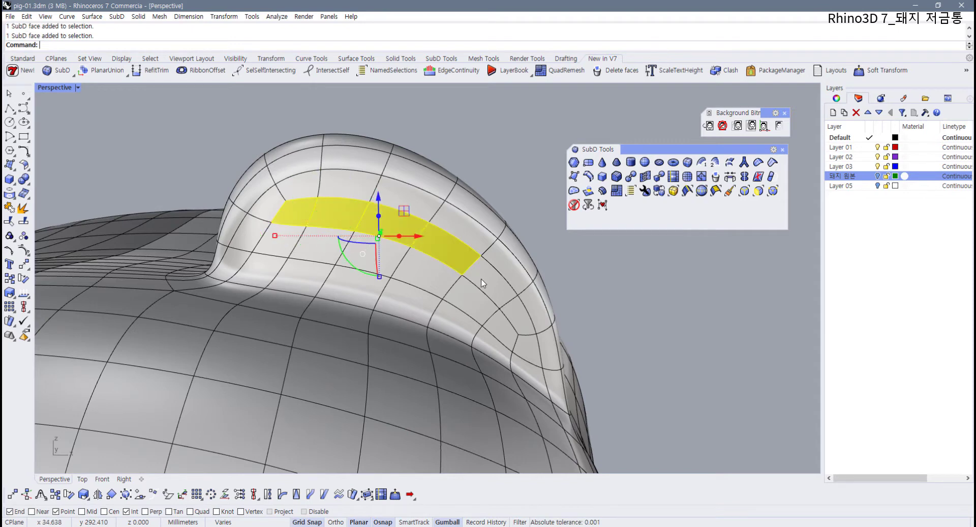
{"action": "left_click", "coordinate": [506, 298], "text": "ctrl+shift"}
{"action": "left_click", "coordinate": [523, 326], "text": "ctrl+shift"}
{"action": "left_click", "coordinate": [517, 340], "text": "ctrl+shift"}
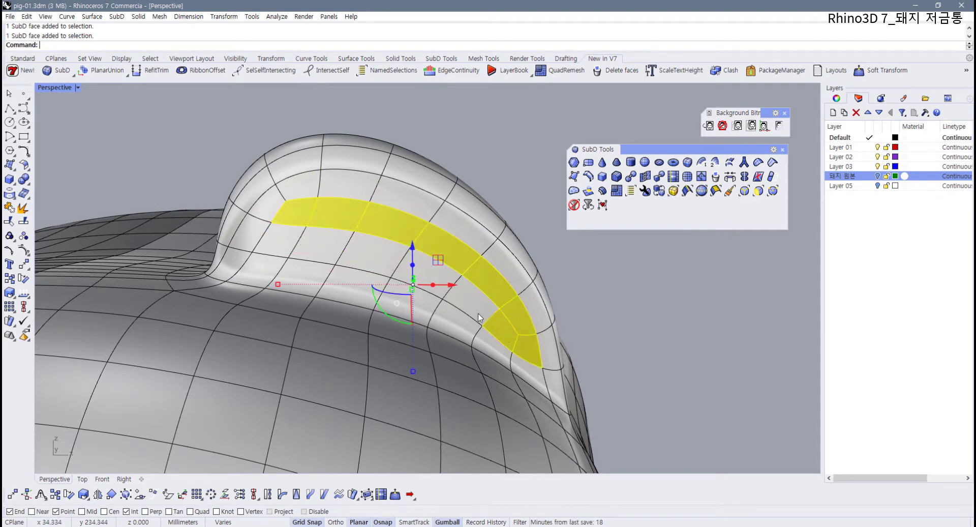
{"action": "left_click", "coordinate": [470, 300], "text": "ctrl+shift"}
{"action": "left_click", "coordinate": [435, 272], "text": "ctrl+shift"}
{"action": "left_click", "coordinate": [379, 254], "text": "ctrl+shift"}
{"action": "left_click", "coordinate": [300, 245], "text": "ctrl+shift"}
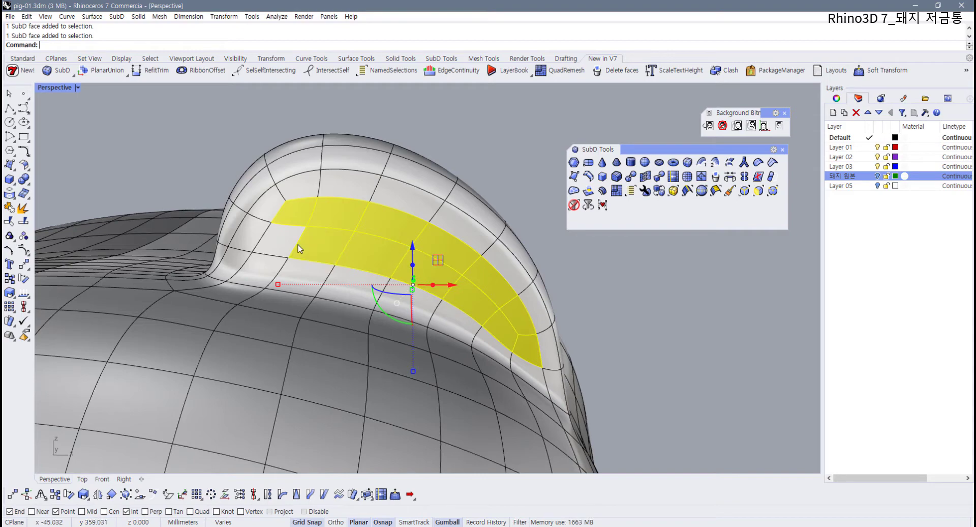
{"action": "left_click", "coordinate": [283, 242], "text": "ctrl+shift"}
{"action": "right_click_drag", "start_coordinate": [283, 242], "coordinate": [316, 272]}
{"action": "mouse_move", "coordinate": [260, 262]}
{"action": "left_mouse_down"}
{"action": "mouse_move", "coordinate": [251, 258]}
{"action": "mouse_move", "coordinate": [260, 259]}
{"action": "mouse_move", "coordinate": [260, 274]}
{"action": "left_mouse_up"}
{"action": "key", "text": "ctrl+z"}
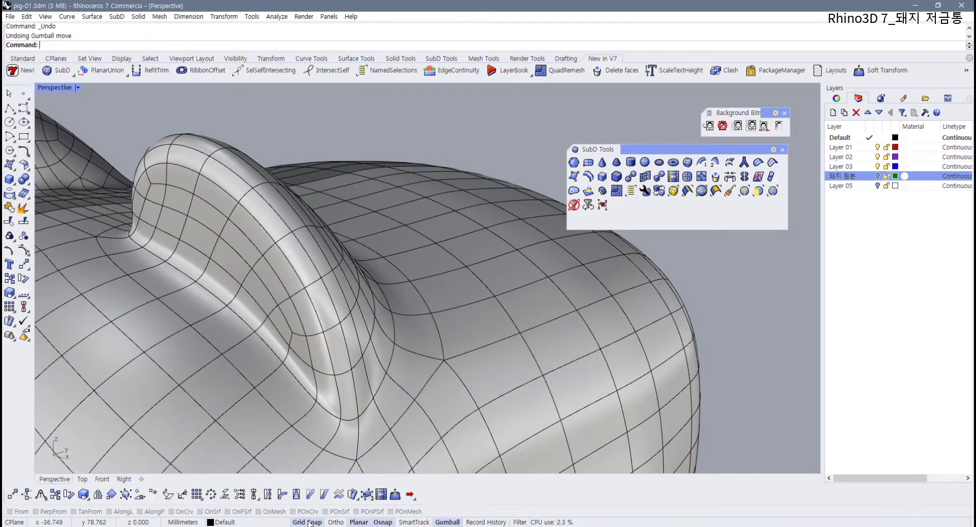
- With Grid Snap off, select the faces inside the ear's hollow and move them slightly backward to deepen it, clearing the selection
{"action": "right_click_drag", "start_coordinate": [265, 276], "coordinate": [268, 219]}
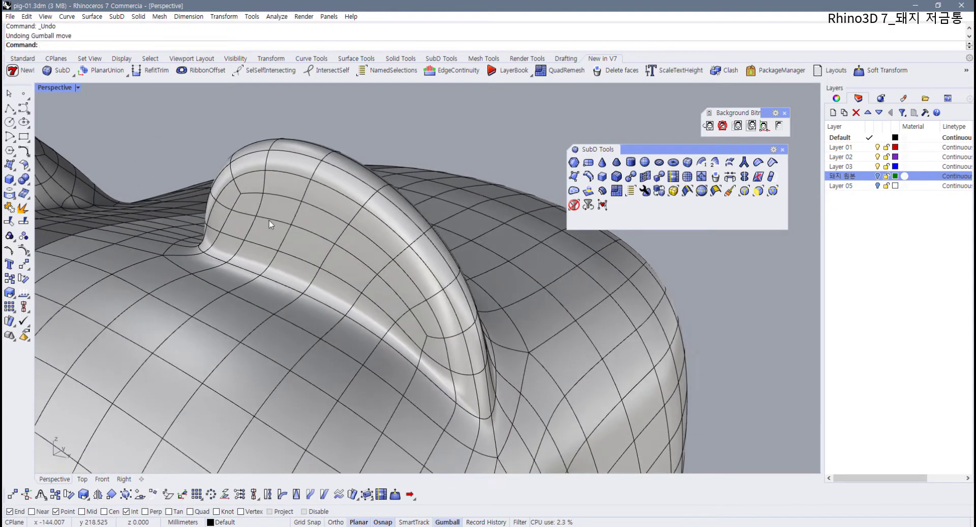
{"action": "left_click", "coordinate": [246, 208], "text": "ctrl+shift"}
{"action": "left_click", "coordinate": [242, 223], "text": "ctrl+shift"}
{"action": "left_click", "coordinate": [264, 227], "text": "ctrl+shift"}
{"action": "left_click", "coordinate": [278, 207], "text": "ctrl+shift"}
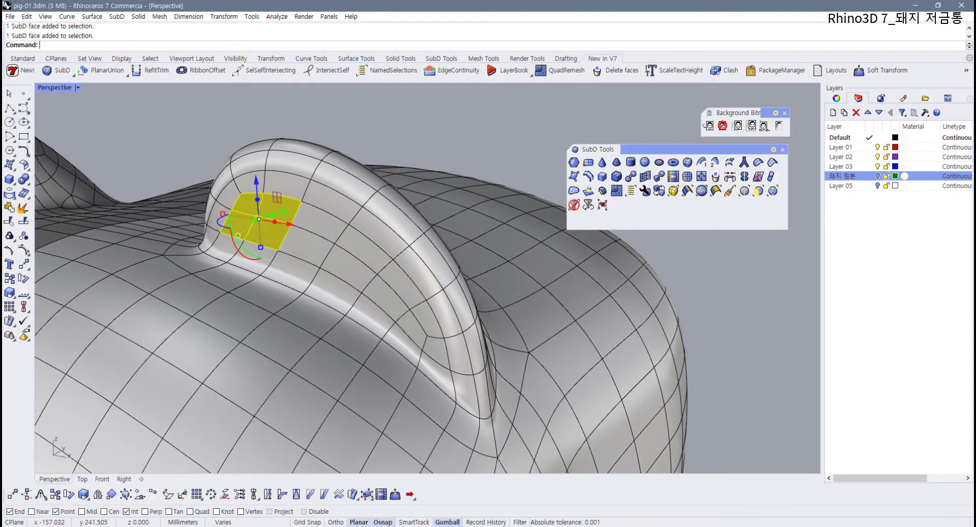
{"action": "left_click", "coordinate": [312, 218], "text": "ctrl+shift"}
{"action": "left_click", "coordinate": [307, 241], "text": "ctrl+shift"}
{"action": "left_click", "coordinate": [365, 249], "text": "ctrl+shift"}
{"action": "left_click", "coordinate": [356, 270], "text": "ctrl+shift"}
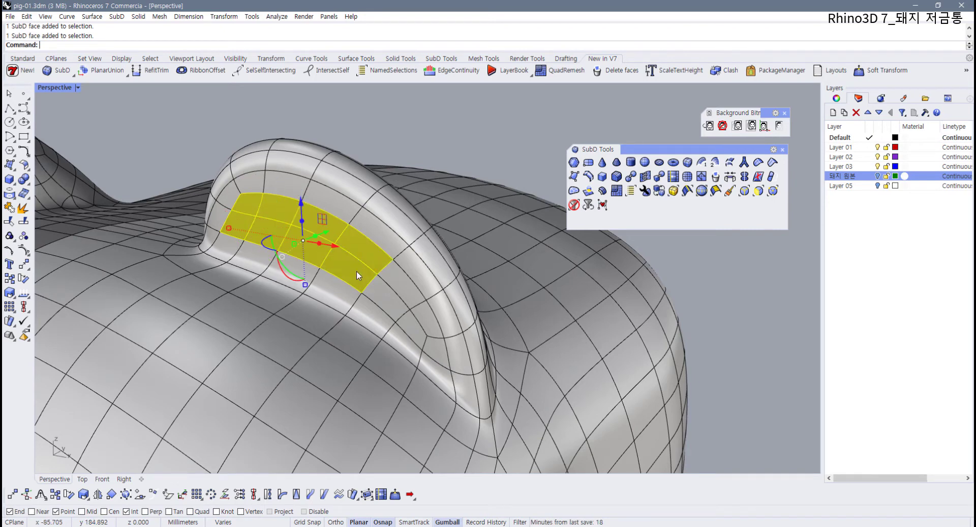
{"action": "left_click", "coordinate": [394, 303], "text": "ctrl+shift"}
{"action": "left_click", "coordinate": [407, 294], "text": "ctrl+shift"}
{"action": "left_click", "coordinate": [425, 320], "text": "ctrl+shift"}
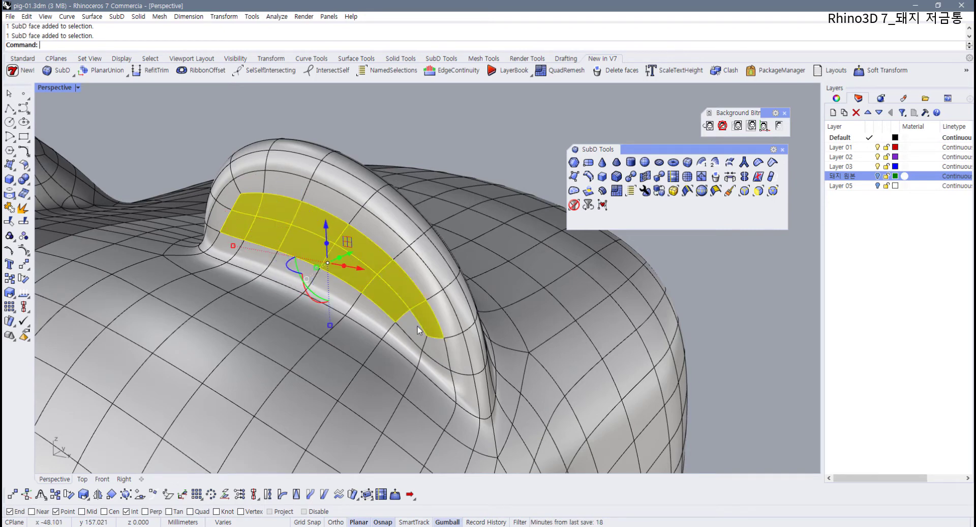
{"action": "left_click", "coordinate": [441, 347], "text": "ctrl+shift"}
{"action": "right_click_drag", "start_coordinate": [421, 302], "coordinate": [390, 300]}
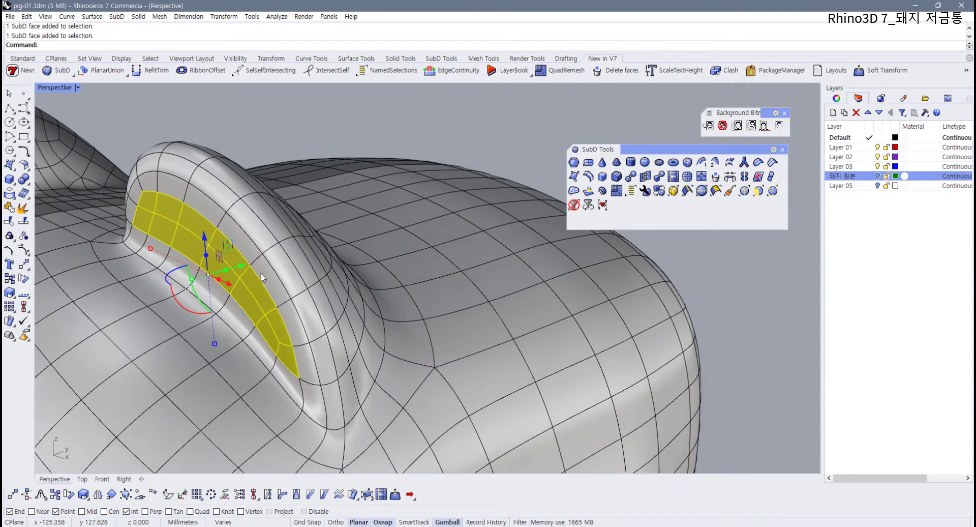
{"action": "left_click_drag", "start_coordinate": [243, 264], "coordinate": [249, 266]}
{"action": "right_click_drag", "start_coordinate": [250, 266], "coordinate": [355, 207]}
{"action": "left_click", "coordinate": [374, 214]}
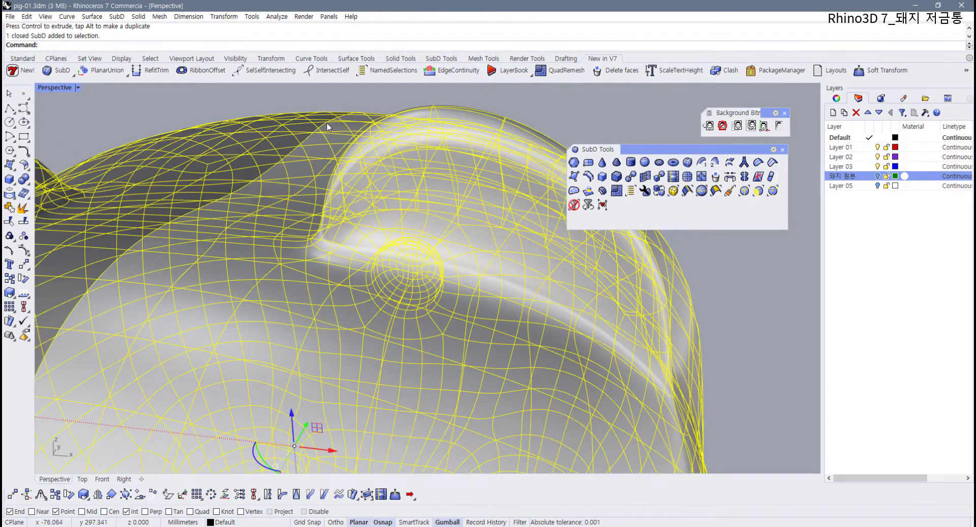
{"action": "left_click", "coordinate": [352, 105]}
- Move two faces at the inner end of the ear's hollow slightly forward and clear the selection
{"action": "left_click", "coordinate": [391, 207], "text": "ctrl+shift"}
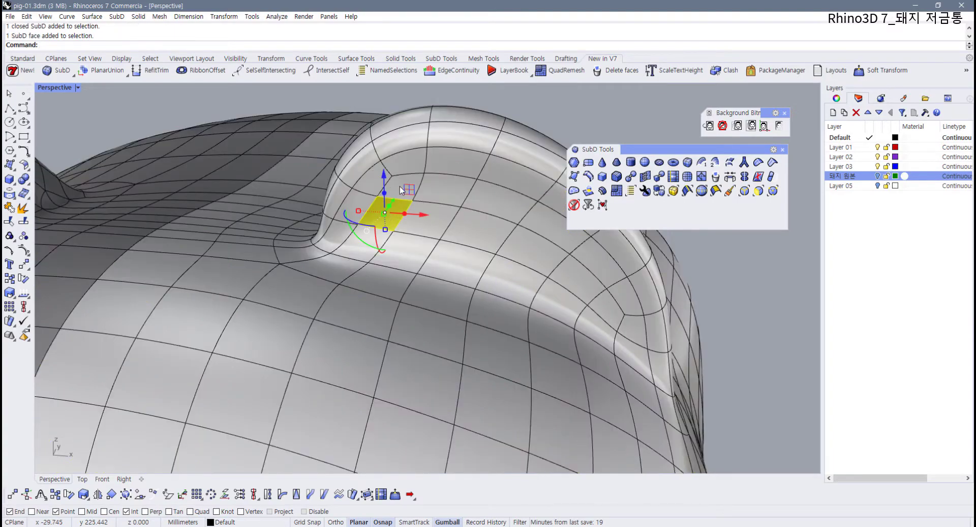
{"action": "left_click", "coordinate": [367, 232], "text": "ctrl+shift"}
{"action": "right_click_drag", "start_coordinate": [367, 231], "coordinate": [303, 286]}
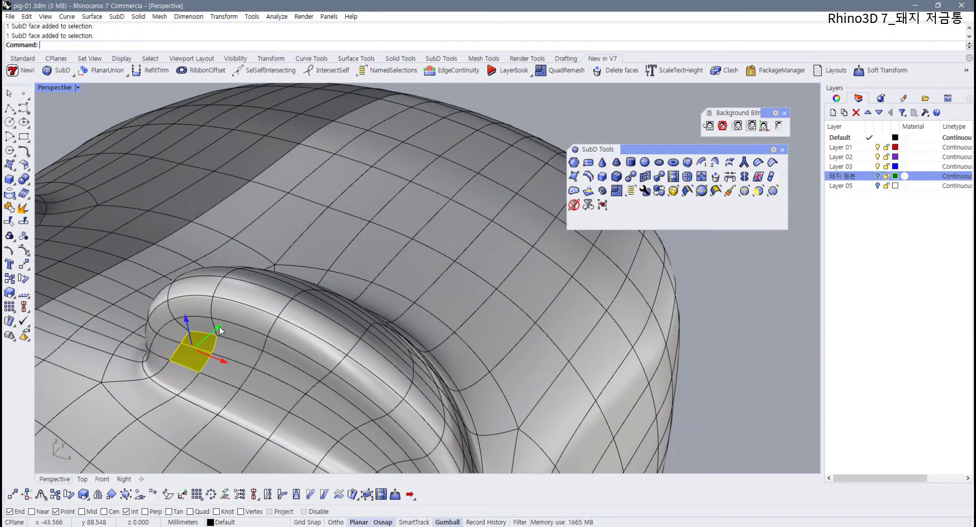
{"action": "left_click_drag", "start_coordinate": [219, 327], "coordinate": [216, 331]}
{"action": "left_click", "coordinate": [685, 364]}
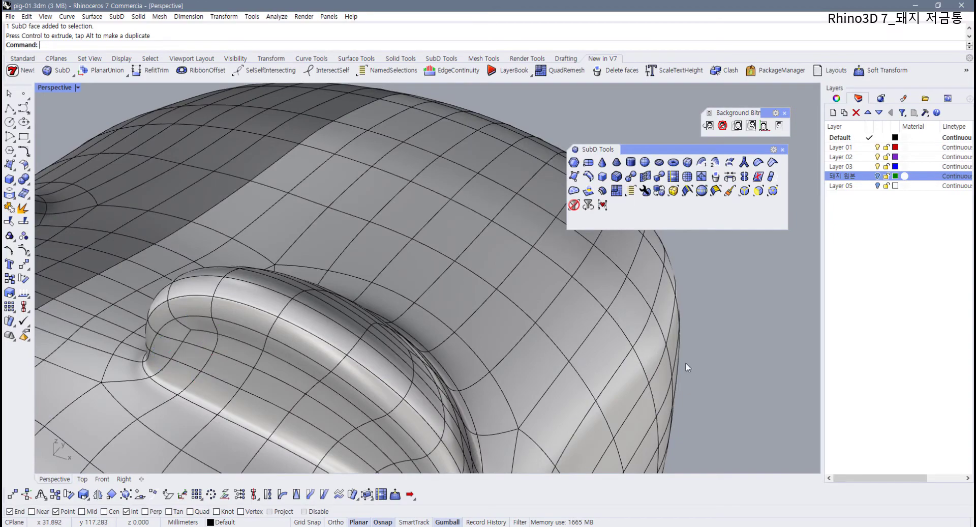
{"action": "scroll", "coordinate": [614, 351], "scroll_direction": "down", "scroll_amount": 9}
{"action": "right_click_drag", "start_coordinate": [550, 306], "coordinate": [420, 225]}
{"action": "scroll", "coordinate": [462, 284], "scroll_direction": "down", "scroll_amount": 5}
{"action": "right_click_drag", "start_coordinate": [445, 326], "coordinate": [425, 332]}
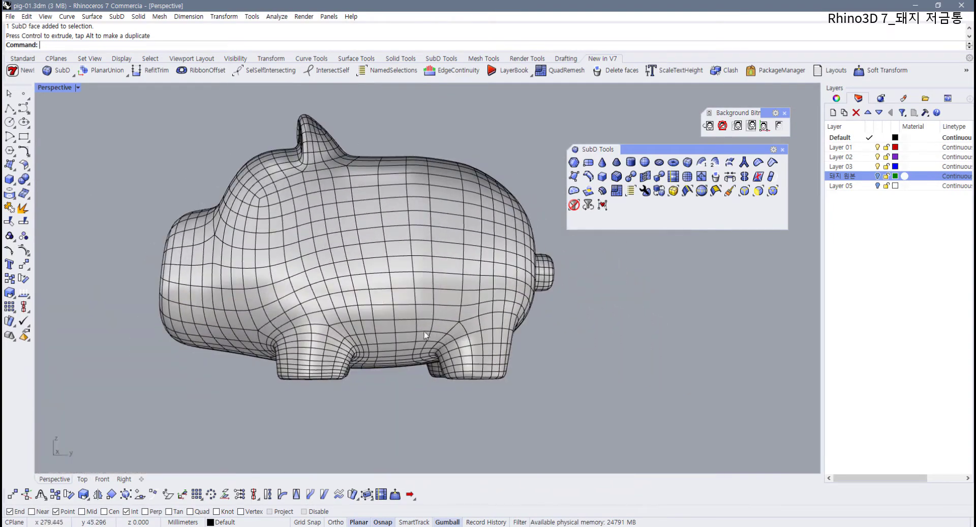
{"action": "scroll", "coordinate": [473, 336], "scroll_direction": "up", "scroll_amount": 4}
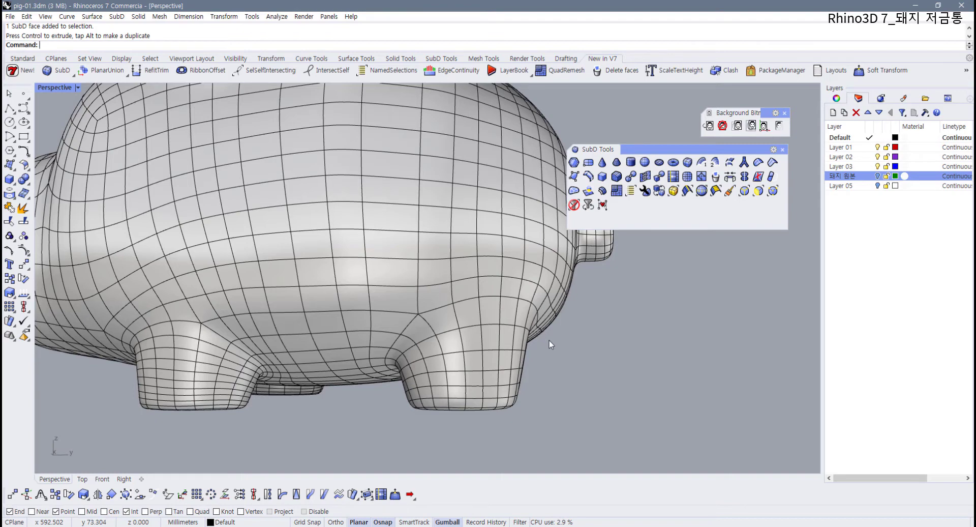
{"action": "right_click_drag", "start_coordinate": [507, 374], "coordinate": [525, 388]}
{"action": "scroll", "coordinate": [497, 392], "scroll_direction": "up", "scroll_amount": 3}
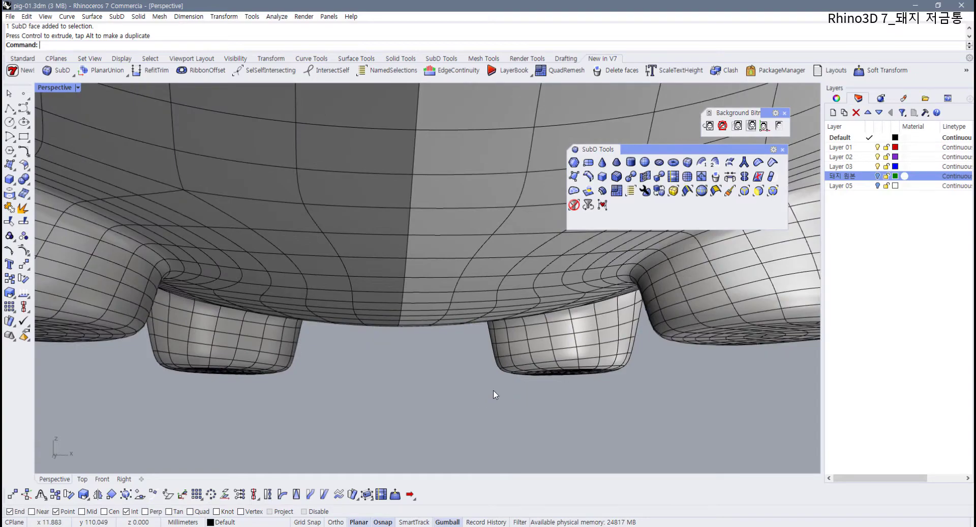
{"action": "left_click_drag", "start_coordinate": [493, 394], "coordinate": [649, 346]}
{"action": "right_click_drag", "start_coordinate": [649, 346], "coordinate": [448, 381]}
{"action": "left_click_drag", "start_coordinate": [246, 405], "coordinate": [447, 340], "text": "shift"}
{"action": "right_click_drag", "start_coordinate": [438, 352], "coordinate": [454, 405]}
{"action": "key", "text": "Escape"}
- Try to select the lower end of one hind leg plus the ring of faces above it, and clear the selection
{"action": "left_click_drag", "start_coordinate": [394, 412], "coordinate": [602, 351]}
{"action": "right_click_drag", "start_coordinate": [602, 351], "coordinate": [386, 378]}
{"action": "left_click", "coordinate": [388, 381], "text": "ctrl+shift"}
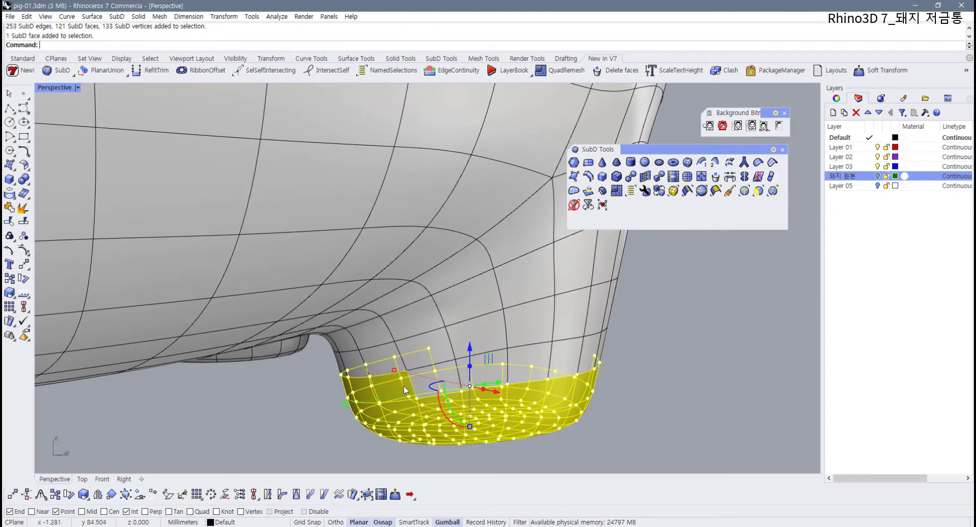
{"action": "left_click", "coordinate": [434, 379], "text": "ctrl+shift"}
{"action": "left_click", "coordinate": [492, 370], "text": "ctrl+shift"}
{"action": "left_click", "coordinate": [537, 364], "text": "ctrl+shift"}
{"action": "right_click_drag", "start_coordinate": [537, 364], "coordinate": [305, 325]}
{"action": "left_click", "coordinate": [298, 323], "text": "ctrl+shift"}
{"action": "left_click", "coordinate": [279, 324], "text": "ctrl+shift"}
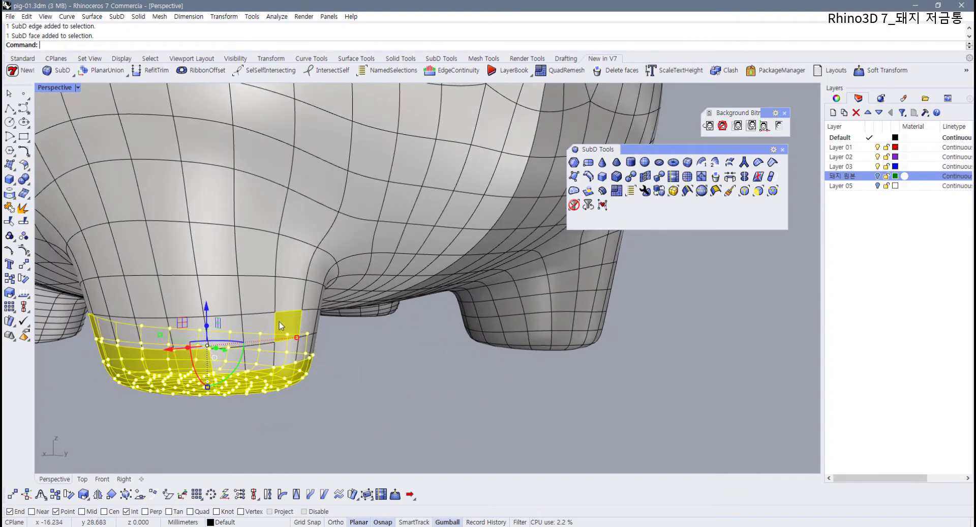
{"action": "left_click", "coordinate": [254, 324], "text": "ctrl+shift"}
{"action": "double_click", "coordinate": [230, 324], "text": "ctrl+shift"}
{"action": "right_click_drag", "start_coordinate": [231, 324], "coordinate": [325, 333]}
{"action": "scroll", "coordinate": [276, 328], "scroll_direction": "up", "scroll_amount": 2}
{"action": "left_click", "coordinate": [469, 402]}
{"action": "mouse_move", "coordinate": [404, 394]}
{"action": "right_mouse_down"}
{"action": "mouse_move", "coordinate": [467, 401]}
{"action": "mouse_move", "coordinate": [375, 370]}
{"action": "mouse_move", "coordinate": [392, 387]}
{"action": "right_mouse_up"}
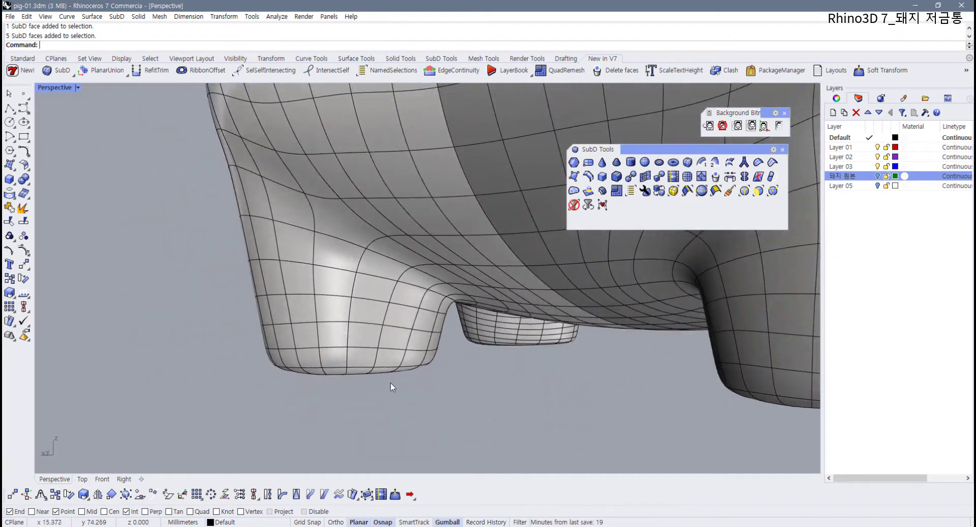
- Try to pick separate faces around the lower part of one hind leg, and clear the selection
{"action": "left_click", "coordinate": [402, 321], "text": "ctrl+shift"}
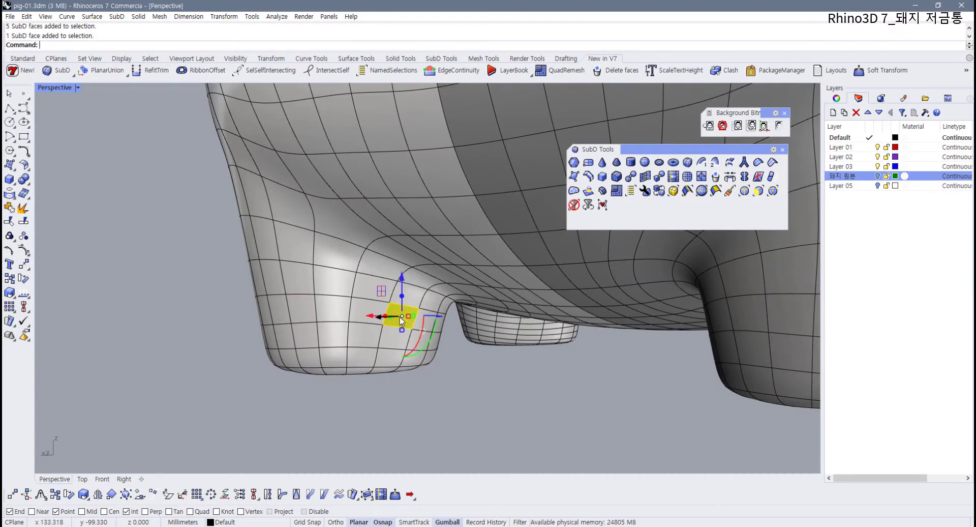
{"action": "right_click_drag", "start_coordinate": [400, 316], "coordinate": [411, 328]}
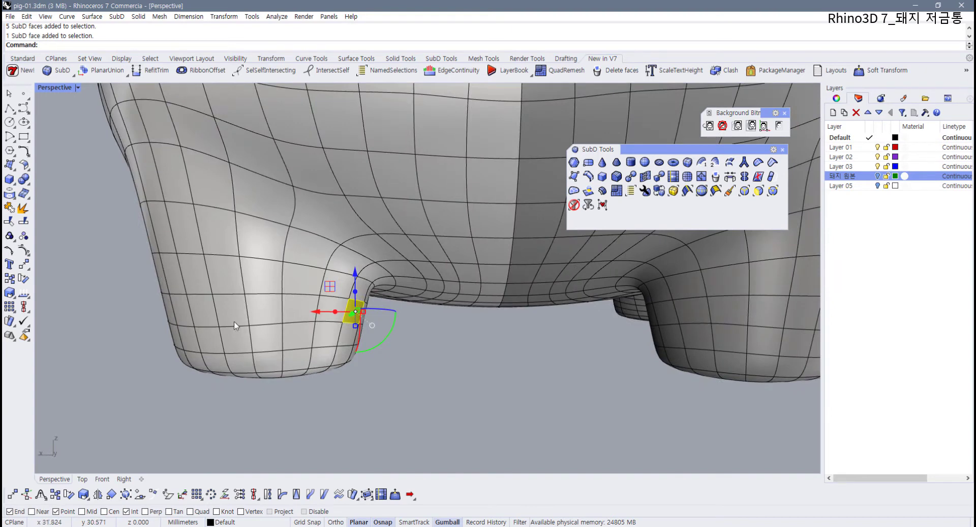
{"action": "left_click", "coordinate": [181, 310], "text": "ctrl+shift"}
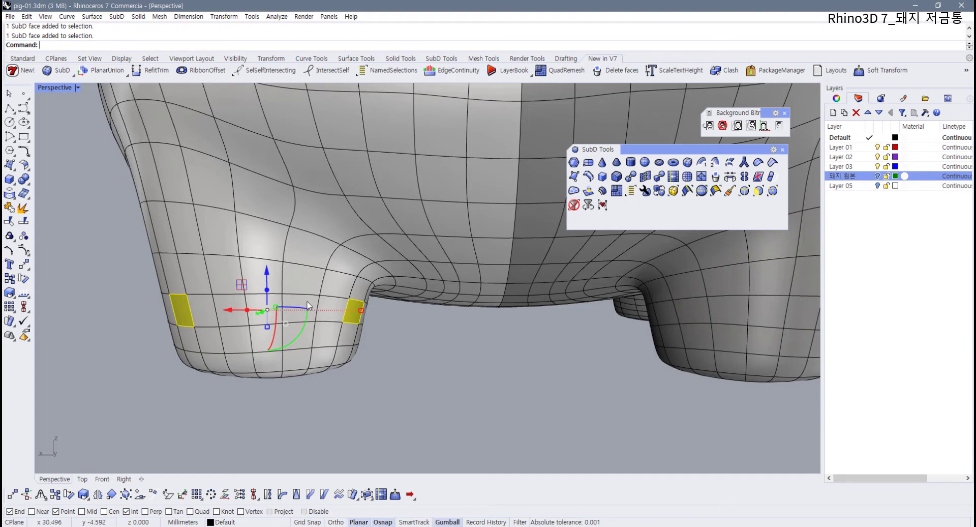
{"action": "mouse_move", "coordinate": [312, 307]}
{"action": "right_mouse_down"}
{"action": "mouse_move", "coordinate": [295, 322]}
{"action": "mouse_move", "coordinate": [313, 309]}
{"action": "right_mouse_up"}
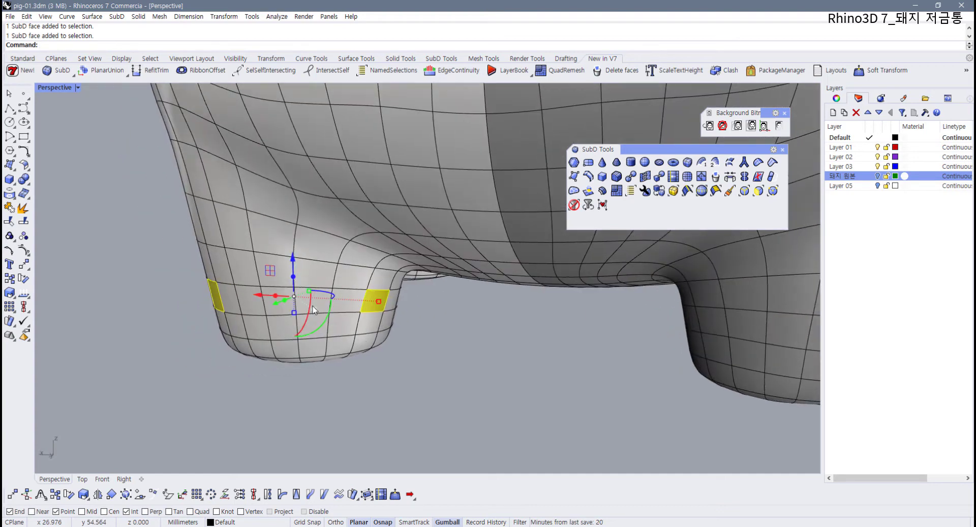
{"action": "left_click", "coordinate": [254, 306], "text": "ctrl+shift"}
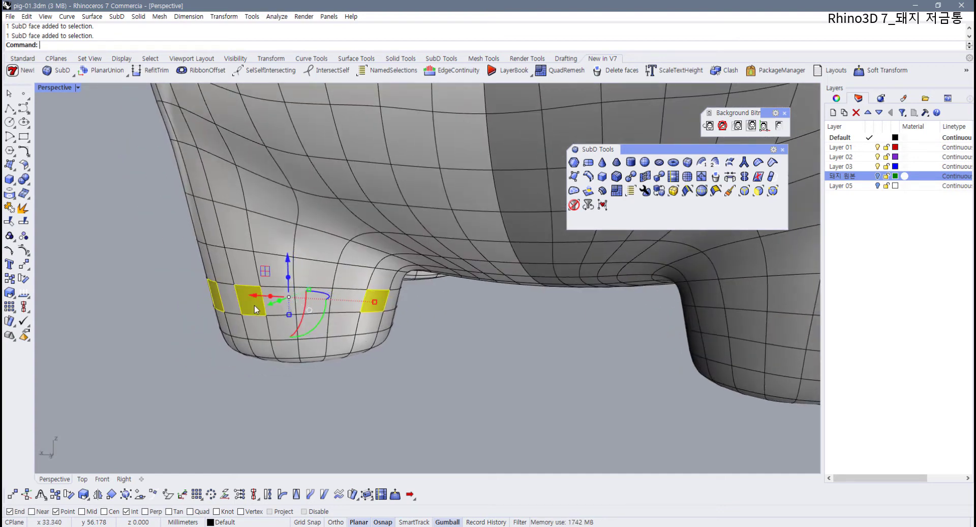
{"action": "left_click", "coordinate": [255, 306], "text": "ctrl+shift"}
{"action": "left_click", "coordinate": [255, 306], "text": "ctrl+shift"}
{"action": "left_click", "coordinate": [354, 377]}
- Try to select the row of faces between two picked faces across the hind leg, and clear the selection
{"action": "left_click", "coordinate": [370, 303], "text": "ctrl+shift"}
{"action": "left_click", "coordinate": [234, 300], "text": "ctrl+shift"}
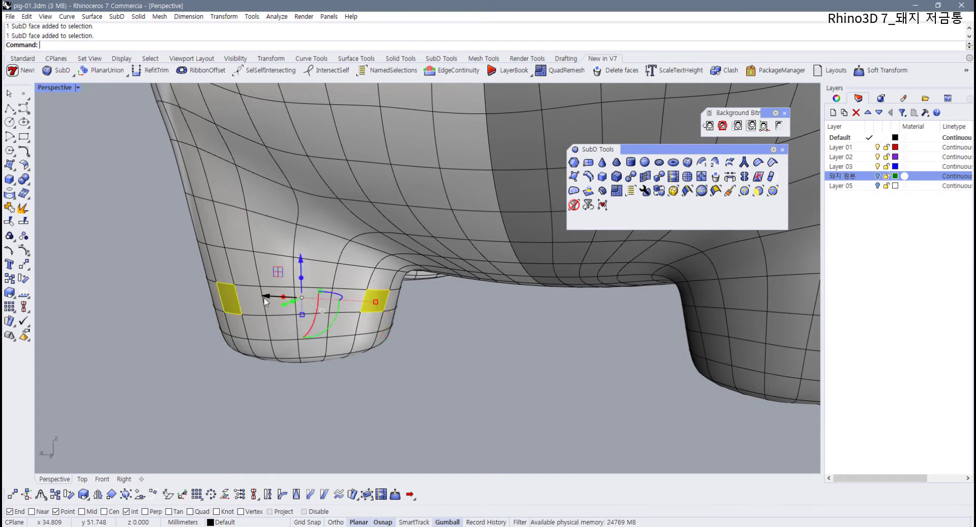
{"action": "double_click", "coordinate": [246, 299], "text": "ctrl+shift"}
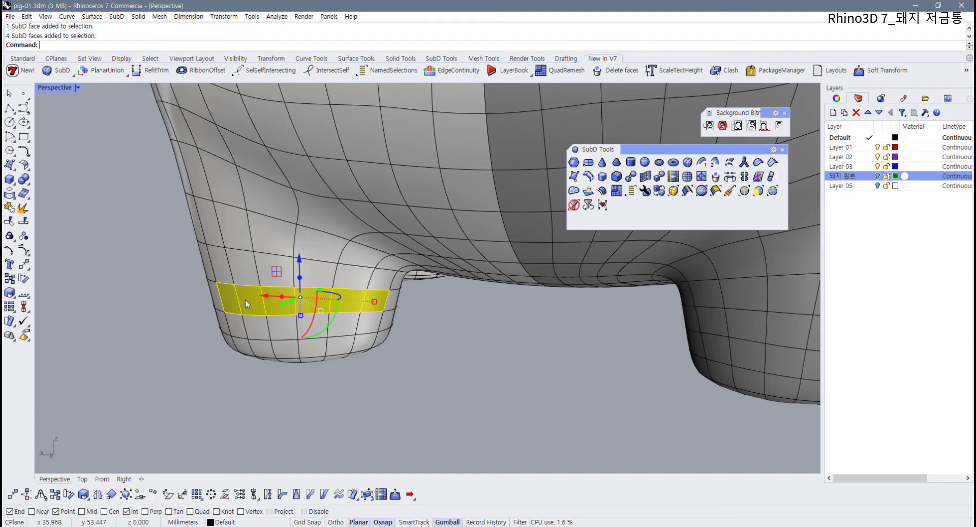
{"action": "left_click", "coordinate": [457, 353]}
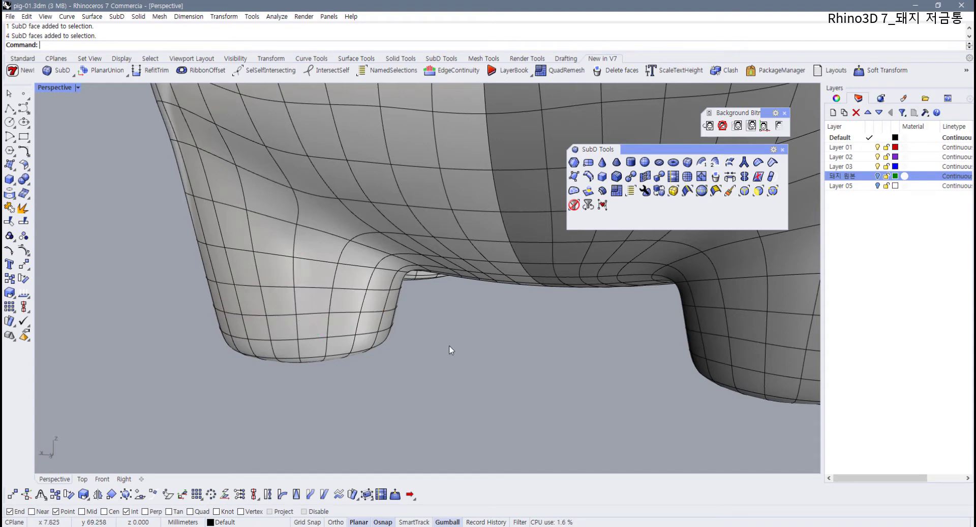
{"action": "right_click_drag", "start_coordinate": [437, 337], "coordinate": [471, 326]}
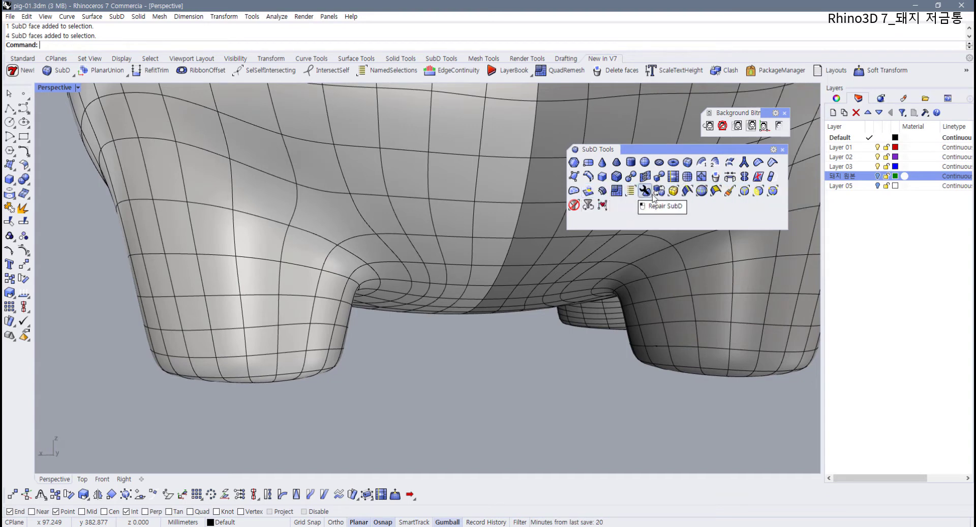
- Try to select a face loop around the hind leg with SelFaceLoop, and clear the selection
{"action": "left_click", "coordinate": [717, 193]}
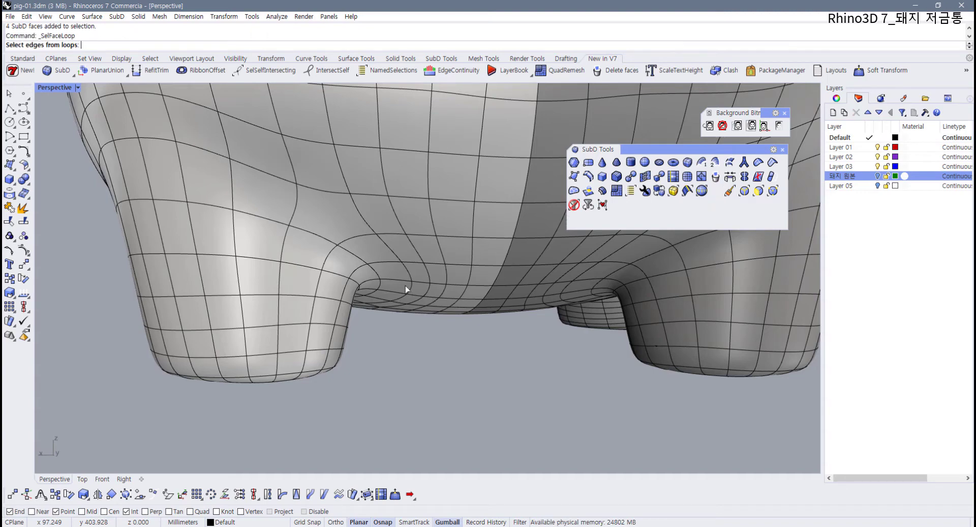
{"action": "left_click", "coordinate": [279, 342]}
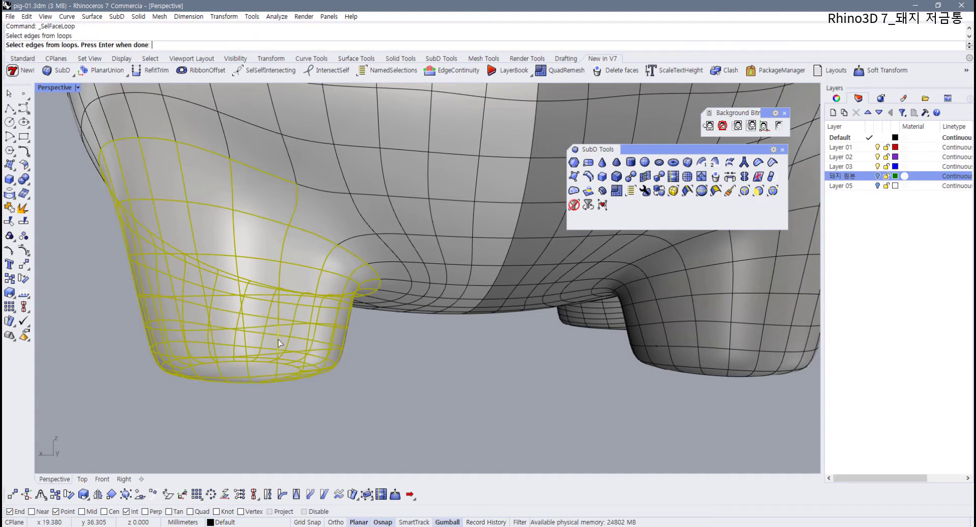
{"action": "right_click", "coordinate": [361, 353]}
{"action": "right_click_drag", "start_coordinate": [358, 353], "coordinate": [483, 378]}
{"action": "left_click", "coordinate": [377, 364]}
- Try to select the lower ends of both hind legs together from the side
{"action": "scroll", "coordinate": [474, 422], "scroll_direction": "down", "scroll_amount": 6}
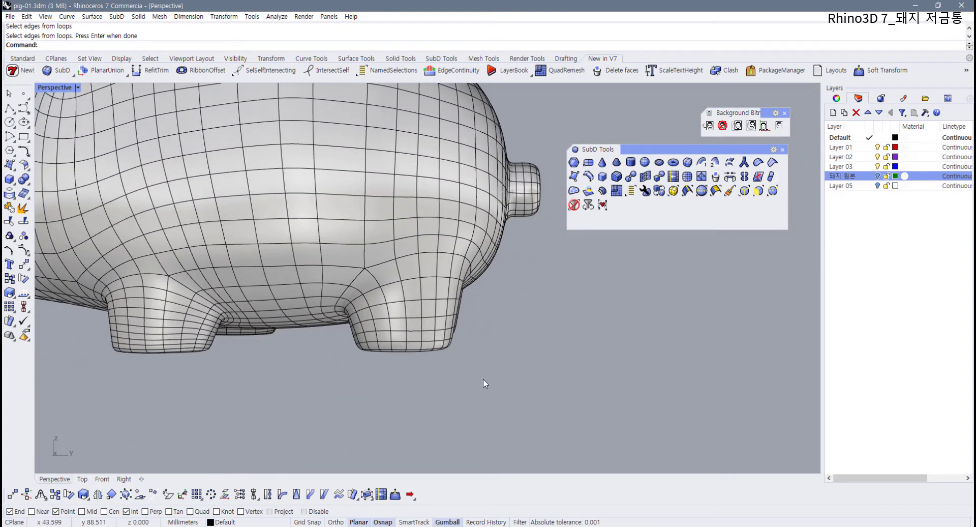
{"action": "left_click_drag", "start_coordinate": [483, 353], "coordinate": [344, 328]}
{"action": "left_click_drag", "start_coordinate": [495, 398], "coordinate": [440, 374]}
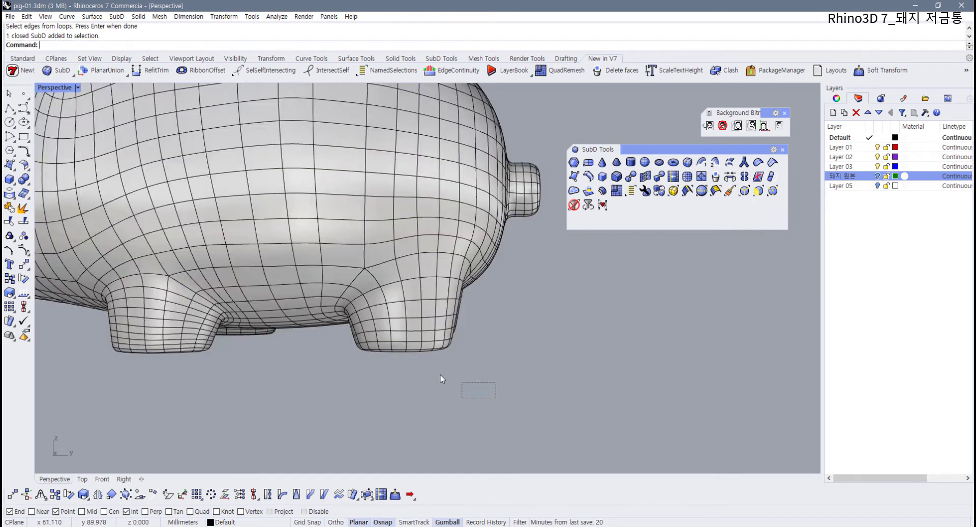
{"action": "left_click_drag", "start_coordinate": [353, 324], "coordinate": [351, 330]}
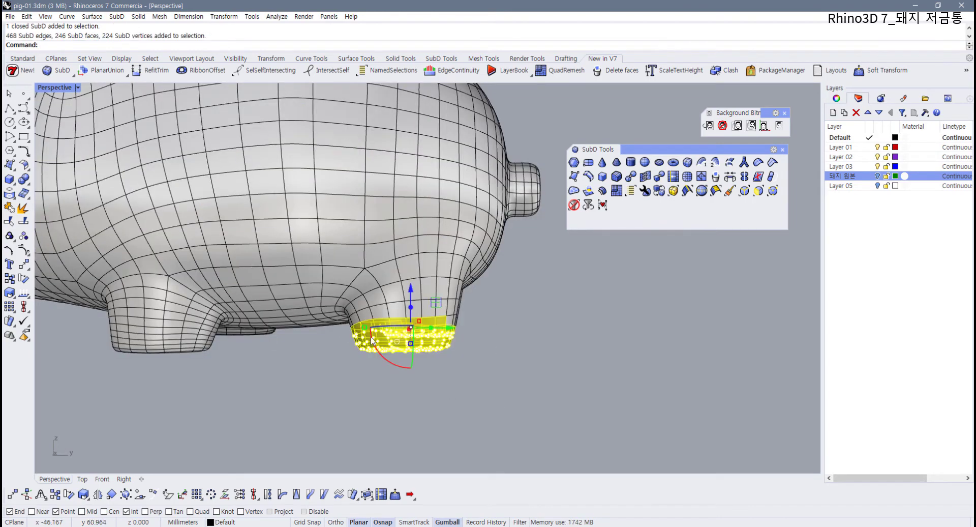
- Add individual faces of the next ring up to the hind legs' selection
{"action": "right_click_drag", "start_coordinate": [386, 339], "coordinate": [340, 317]}
{"action": "scroll", "coordinate": [441, 345], "scroll_direction": "up", "scroll_amount": 4}
{"action": "left_click", "coordinate": [305, 319], "text": "ctrl+shift"}
{"action": "left_click", "coordinate": [337, 319], "text": "ctrl+shift"}
{"action": "left_click", "coordinate": [314, 312], "text": "ctrl+shift"}
{"action": "scroll", "coordinate": [340, 314], "scroll_direction": "up", "scroll_amount": 3}
{"action": "left_click", "coordinate": [343, 310], "text": "ctrl+shift"}
{"action": "right_click_drag", "start_coordinate": [432, 323], "coordinate": [368, 316]}
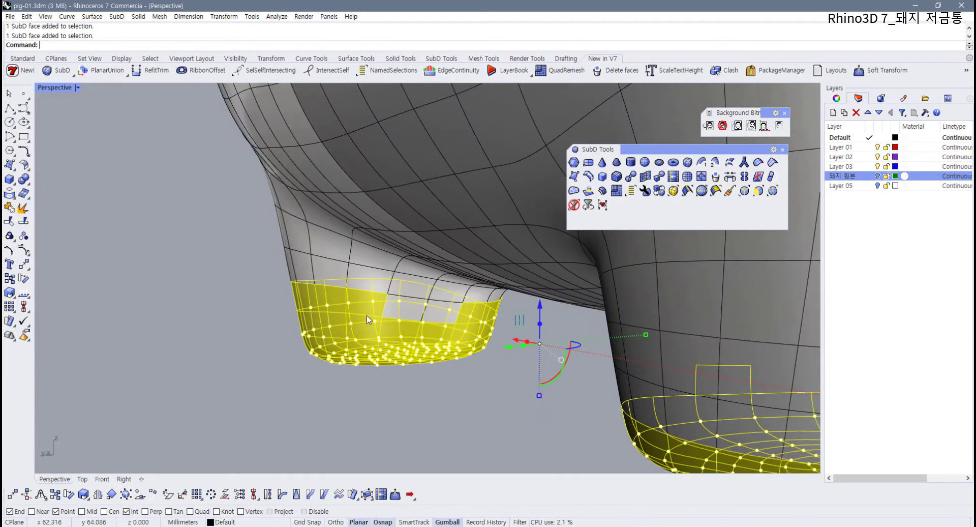
{"action": "scroll", "coordinate": [368, 317], "scroll_direction": "up", "scroll_amount": 3}
{"action": "left_click", "coordinate": [458, 318], "text": "ctrl+shift"}
{"action": "right_click_drag", "start_coordinate": [464, 328], "coordinate": [378, 345]}
{"action": "scroll", "coordinate": [526, 334], "scroll_direction": "down", "scroll_amount": 10}
{"action": "scroll", "coordinate": [549, 337], "scroll_direction": "up", "scroll_amount": 6}
{"action": "scroll", "coordinate": [406, 341], "scroll_direction": "up", "scroll_amount": 2}
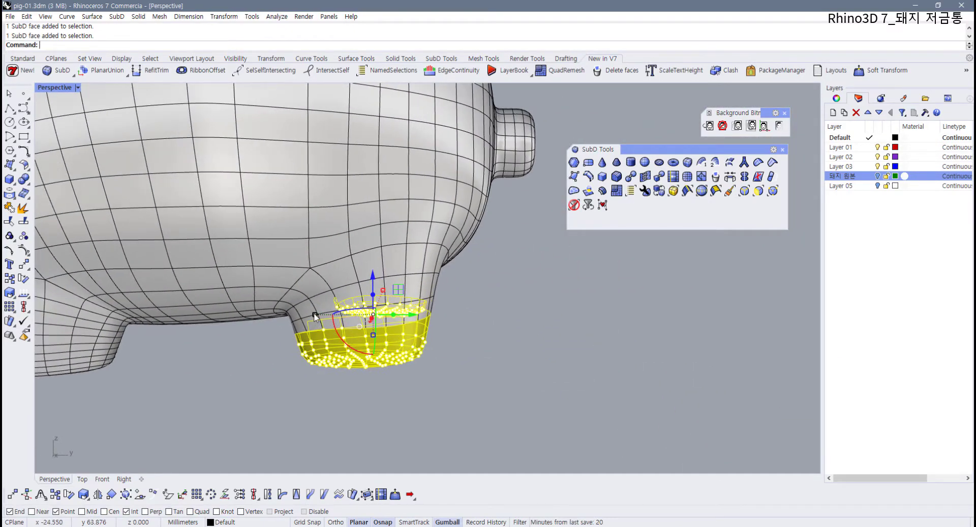
- Try to scale the selected lower ends of the hind legs slightly inward, and undo the scaling
{"action": "left_click_drag", "start_coordinate": [314, 314], "coordinate": [318, 314]}
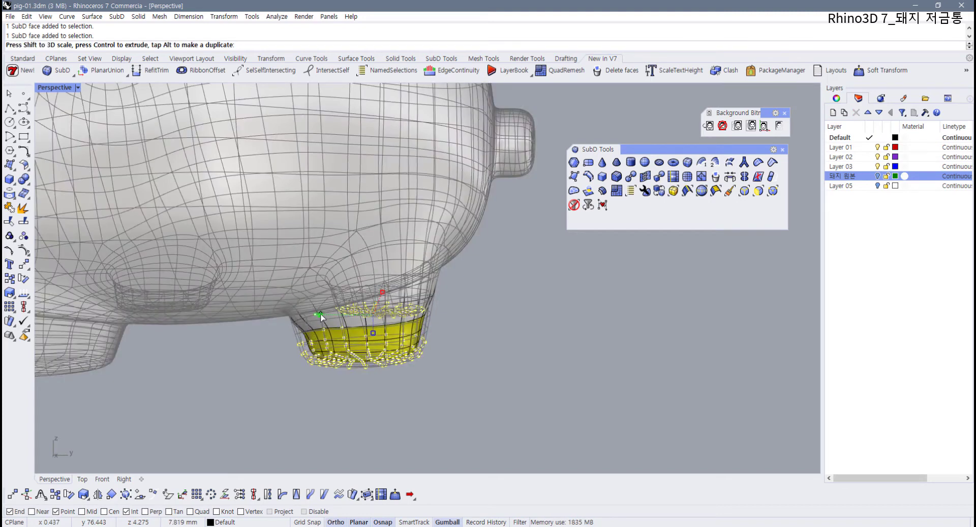
{"action": "left_click_drag", "start_coordinate": [321, 316], "coordinate": [322, 317]}
{"action": "scroll", "coordinate": [333, 326], "scroll_direction": "up", "scroll_amount": 3}
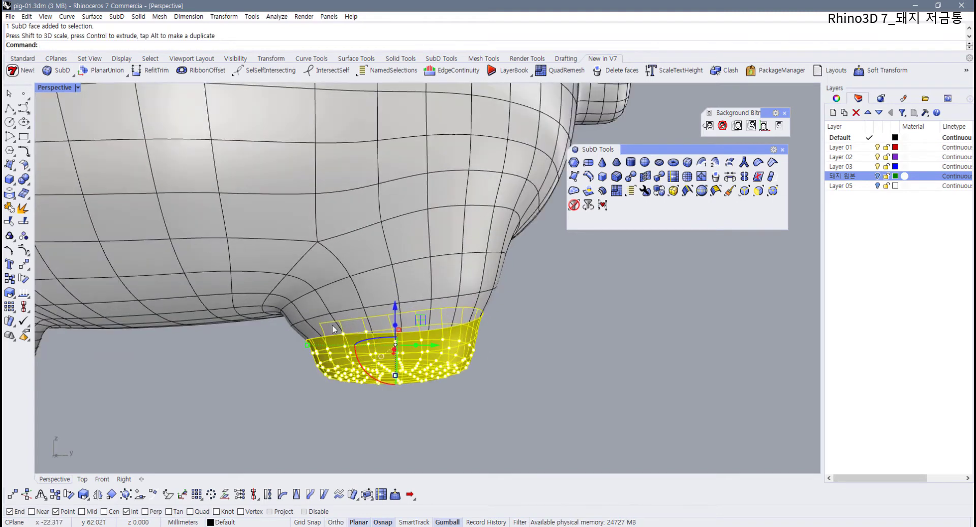
{"action": "left_click", "coordinate": [550, 363]}
{"action": "right_click_drag", "start_coordinate": [466, 365], "coordinate": [441, 414]}
{"action": "key", "text": "ctrl+z"}
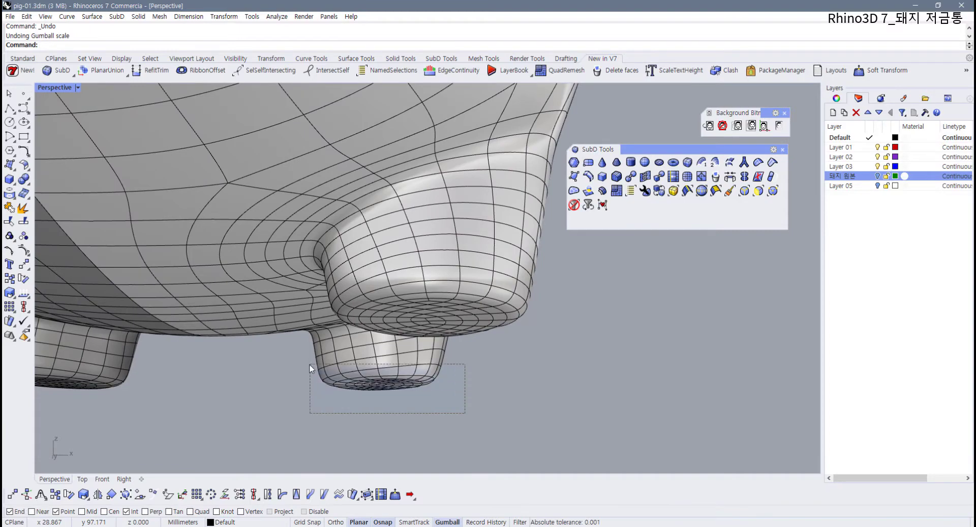
- Select the lower end of one hind leg only and add single faces from the ring above it
{"action": "left_click_drag", "start_coordinate": [309, 364], "coordinate": [309, 364]}
{"action": "right_click_drag", "start_coordinate": [309, 364], "coordinate": [356, 359]}
{"action": "scroll", "coordinate": [357, 362], "scroll_direction": "up", "scroll_amount": 5}
{"action": "left_click", "coordinate": [361, 357], "text": "shift"}
{"action": "left_click", "coordinate": [389, 350], "text": "shift"}
{"action": "scroll", "coordinate": [391, 351], "scroll_direction": "down", "scroll_amount": 5}
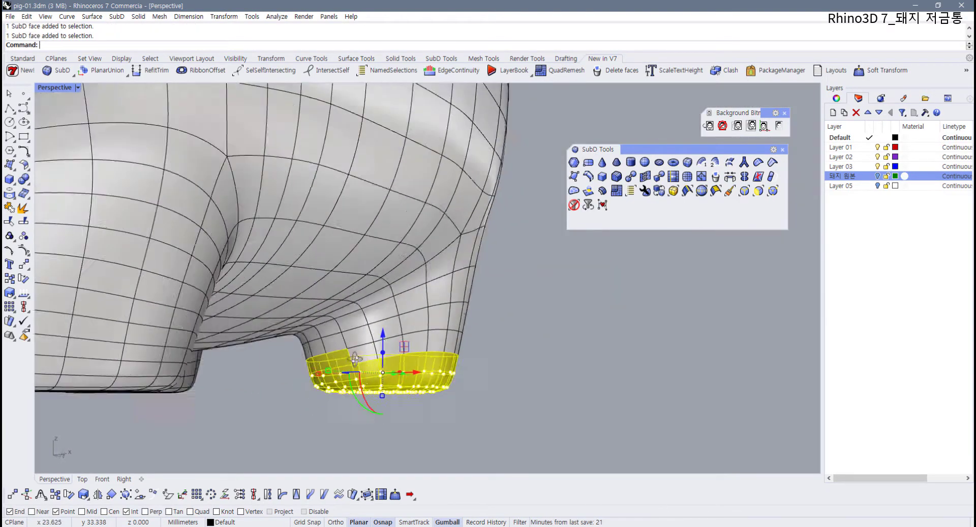
{"action": "scroll", "coordinate": [356, 359], "scroll_direction": "up", "scroll_amount": 3}
{"action": "left_click", "coordinate": [422, 337], "text": "shift"}
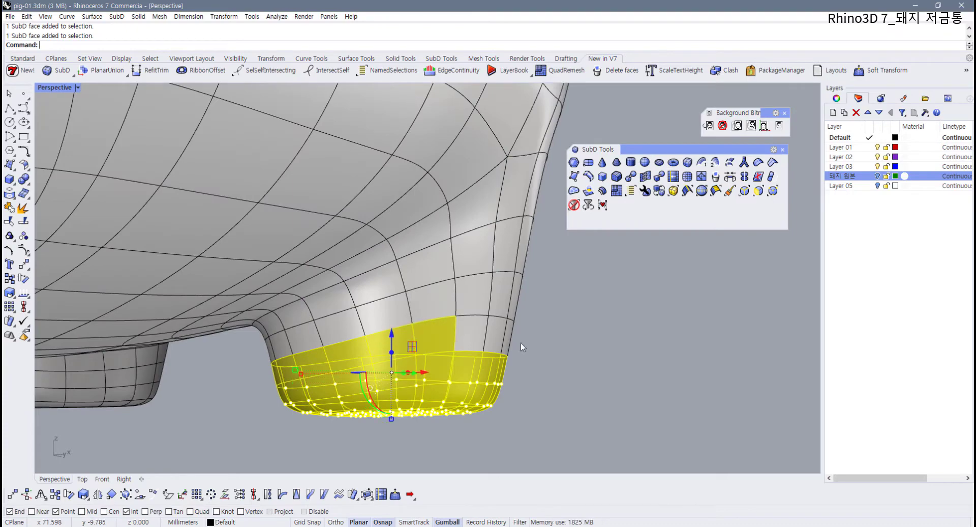
- Extend the hind leg selection with further groups of faces around its lower end
{"action": "right_click_drag", "start_coordinate": [520, 343], "coordinate": [402, 389]}
{"action": "left_click", "coordinate": [309, 352]}
{"action": "right_click_drag", "start_coordinate": [477, 350], "coordinate": [490, 369]}
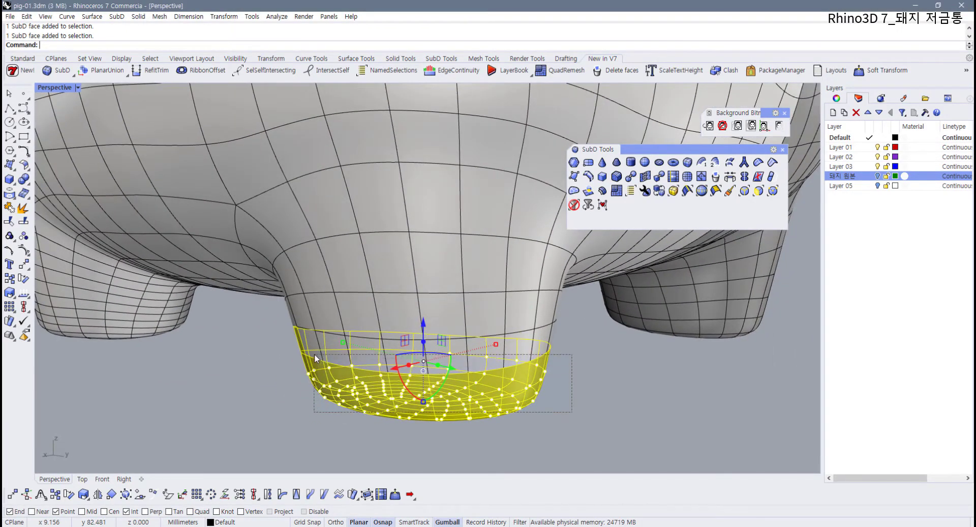
{"action": "left_click_drag", "start_coordinate": [315, 353], "coordinate": [313, 356], "text": "shift"}
{"action": "right_click_drag", "start_coordinate": [313, 356], "coordinate": [434, 381]}
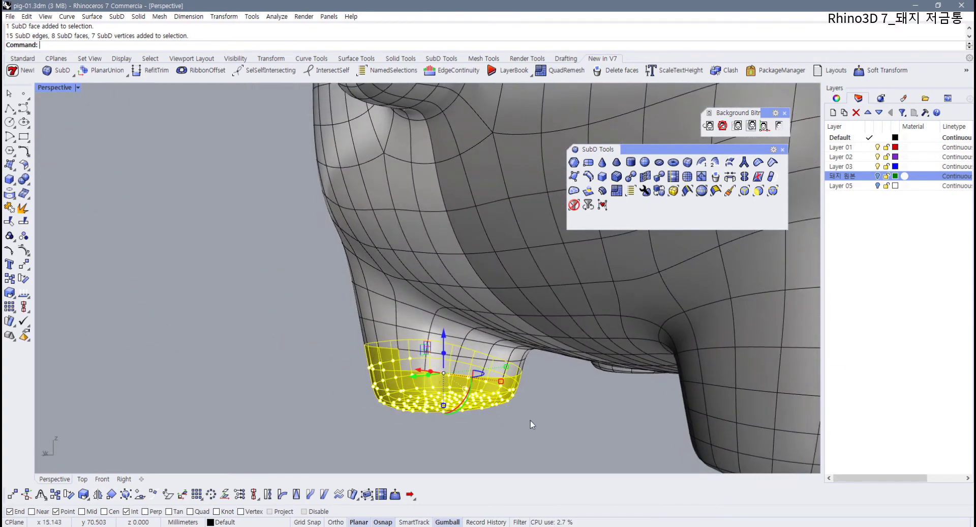
{"action": "left_click_drag", "start_coordinate": [404, 370], "coordinate": [404, 370], "text": "shift"}
{"action": "right_click_drag", "start_coordinate": [404, 370], "coordinate": [358, 354]}
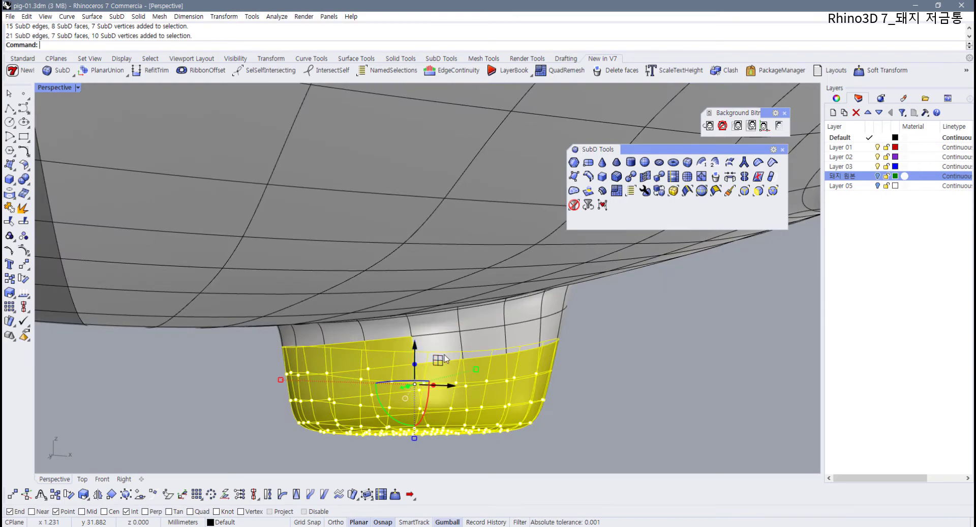
- Raise the selection by another row of faces around the hind leg, adding the missed faces one by one
{"action": "right_click_drag", "start_coordinate": [505, 350], "coordinate": [284, 391]}
{"action": "left_click_drag", "start_coordinate": [621, 411], "coordinate": [273, 348]}
{"action": "right_click_drag", "start_coordinate": [676, 361], "coordinate": [441, 323]}
{"action": "scroll", "coordinate": [491, 349], "scroll_direction": "up", "scroll_amount": 2}
{"action": "left_click", "coordinate": [475, 344], "text": "ctrl+shift"}
{"action": "left_click", "coordinate": [513, 350], "text": "ctrl+shift"}
{"action": "left_click", "coordinate": [427, 312], "text": "ctrl+shift"}
{"action": "left_click", "coordinate": [458, 316], "text": "ctrl+shift"}
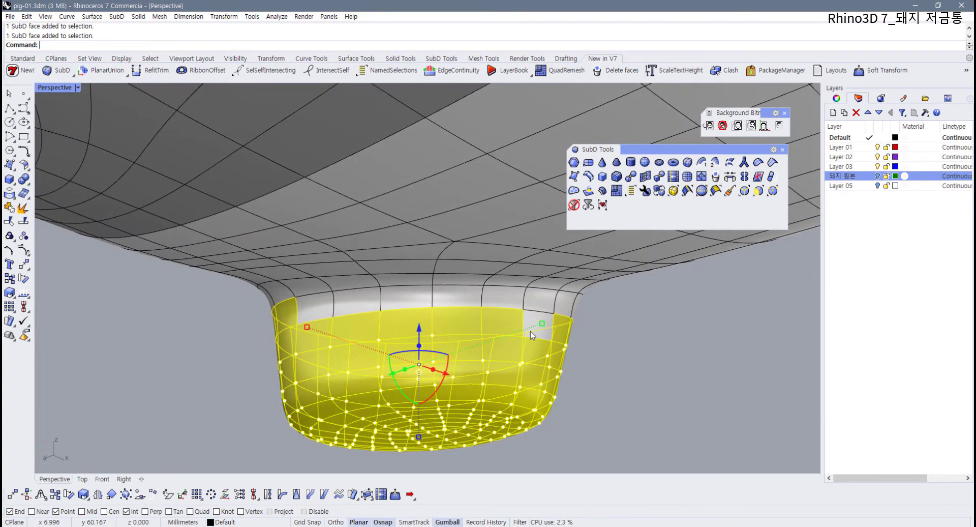
- Complete the upper row of the hind leg selection on the belly side, removing the stray face from the selection
{"action": "right_click_drag", "start_coordinate": [315, 326], "coordinate": [555, 274]}
{"action": "left_click", "coordinate": [490, 294], "text": "ctrl"}
{"action": "left_click", "coordinate": [564, 274], "text": "ctrl+shift"}
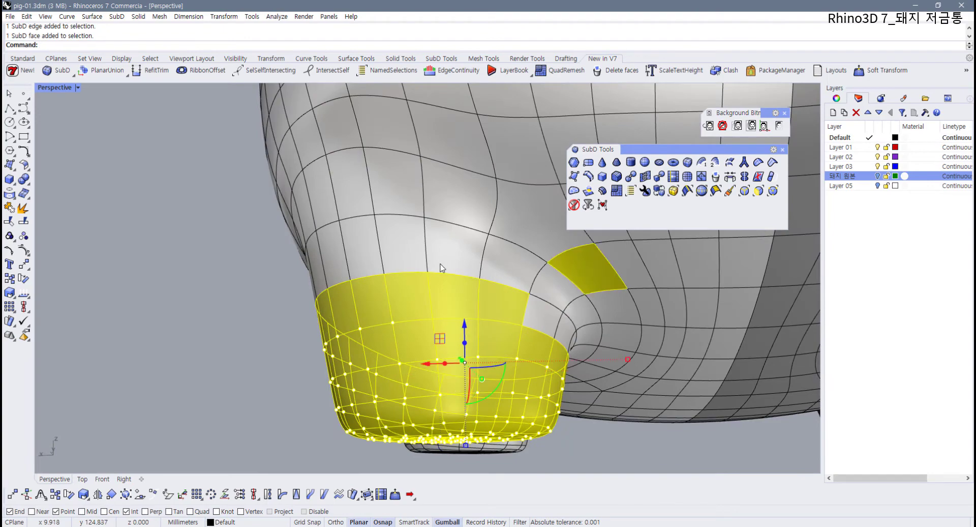
{"action": "left_click", "coordinate": [569, 270], "text": "ctrl"}
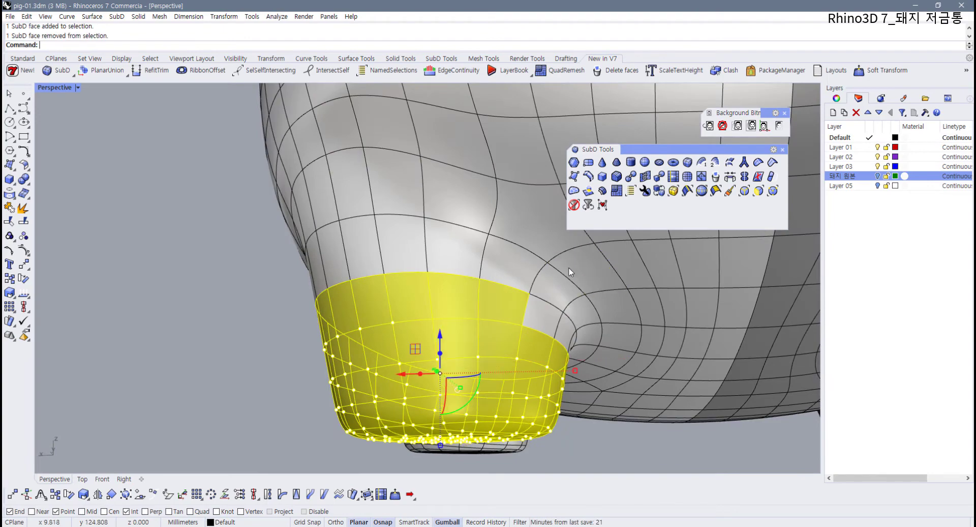
{"action": "left_click", "coordinate": [521, 292], "text": "ctrl+shift"}
{"action": "right_click_drag", "start_coordinate": [430, 297], "coordinate": [582, 332]}
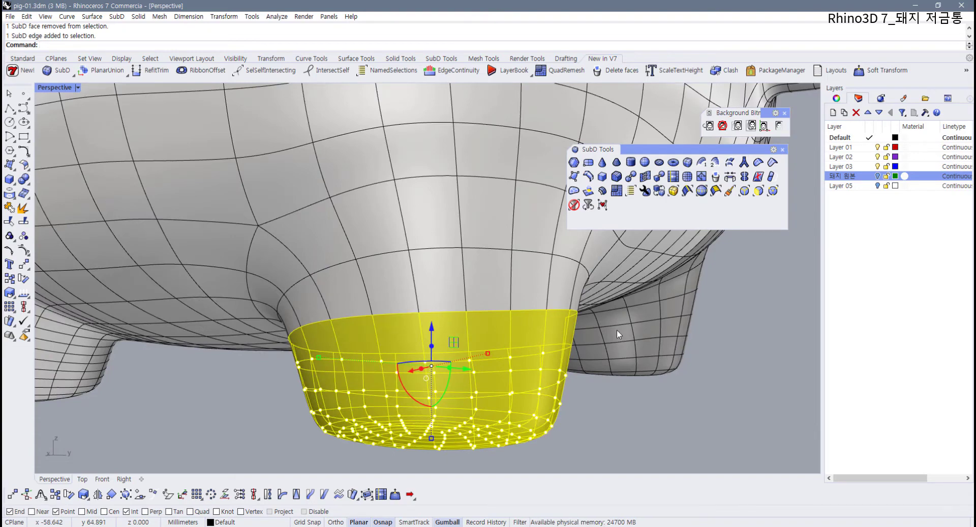
- Scale the selected lower part of the hind leg inward with the gumball to slim it, and clear the selection
{"action": "scroll", "coordinate": [485, 458], "scroll_direction": "down", "scroll_amount": 5}
{"action": "right_click_drag", "start_coordinate": [485, 459], "coordinate": [458, 386]}
{"action": "scroll", "coordinate": [459, 389], "scroll_direction": "up", "scroll_amount": 5}
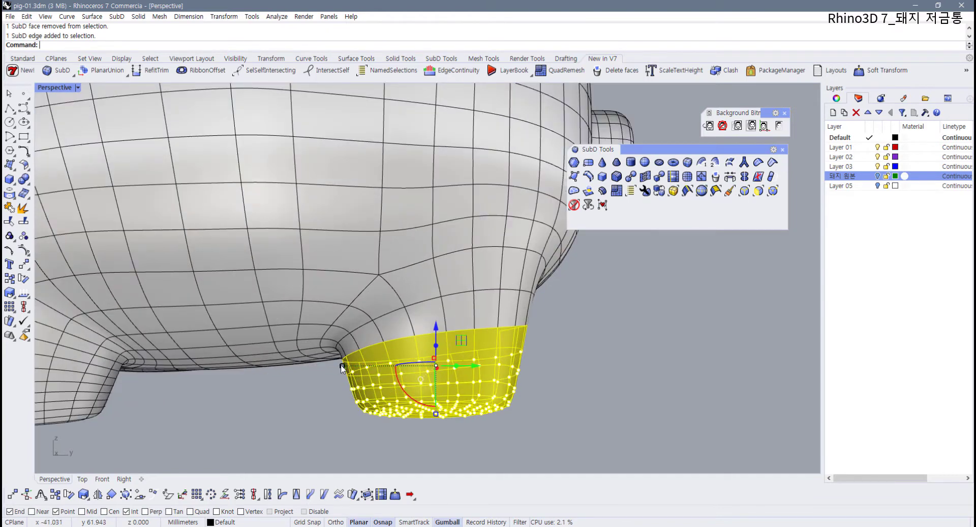
{"action": "left_click_drag", "start_coordinate": [342, 368], "coordinate": [357, 370]}
{"action": "right_click_drag", "start_coordinate": [357, 370], "coordinate": [336, 362]}
{"action": "right_click_drag", "start_coordinate": [564, 431], "coordinate": [374, 372]}
{"action": "left_click", "coordinate": [537, 413]}
- Examine the slimmed hind leg in perspective and compare the legs with the reference picture in the enlarged Right view
{"action": "scroll", "coordinate": [374, 372], "scroll_direction": "down", "scroll_amount": 5}
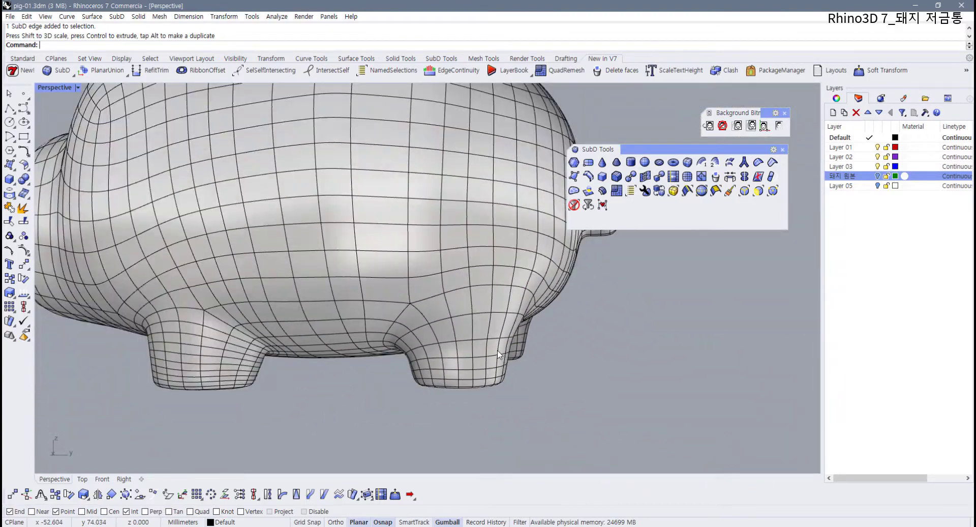
{"action": "scroll", "coordinate": [444, 367], "scroll_direction": "up", "scroll_amount": 5}
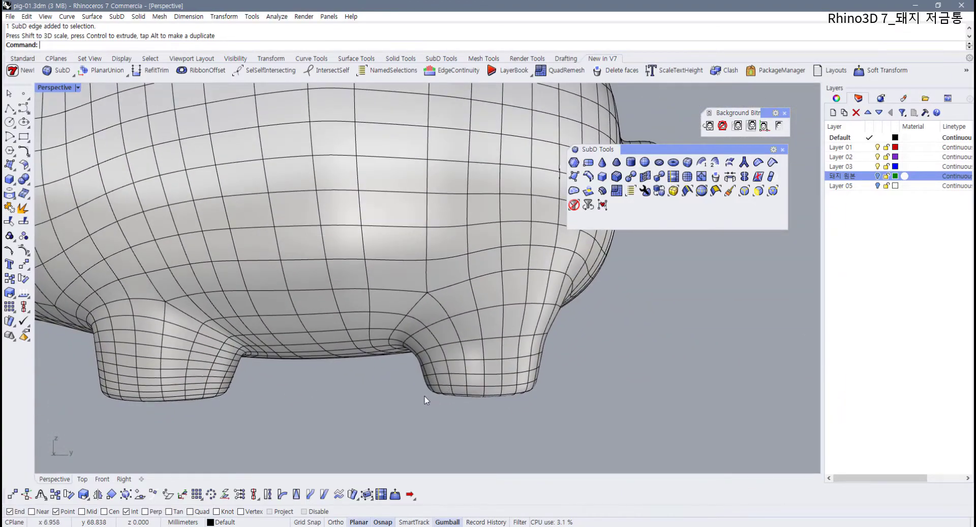
{"action": "double_click", "coordinate": [49, 88]}
{"action": "scroll", "coordinate": [624, 356], "scroll_direction": "down", "scroll_amount": 3}
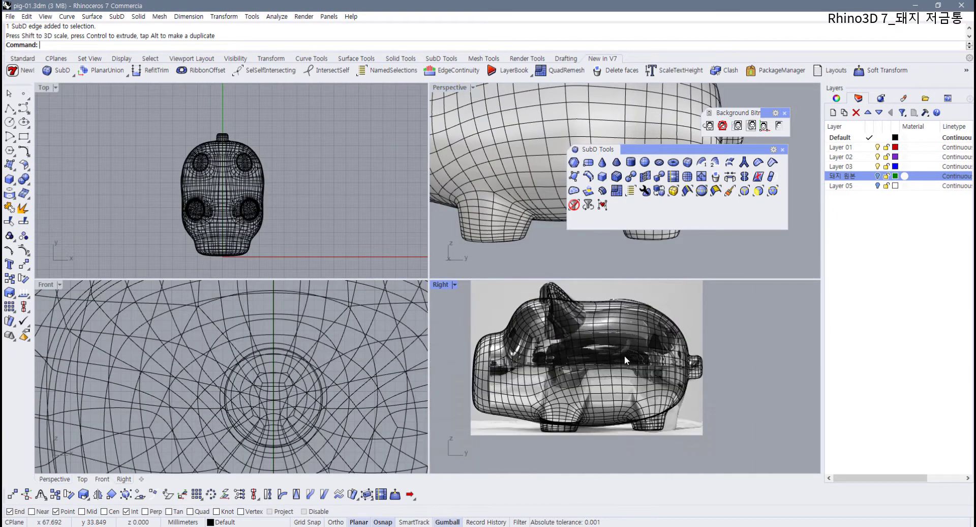
{"action": "scroll", "coordinate": [557, 370], "scroll_direction": "up", "scroll_amount": 4}
{"action": "scroll", "coordinate": [556, 369], "scroll_direction": "up", "scroll_amount": 1}
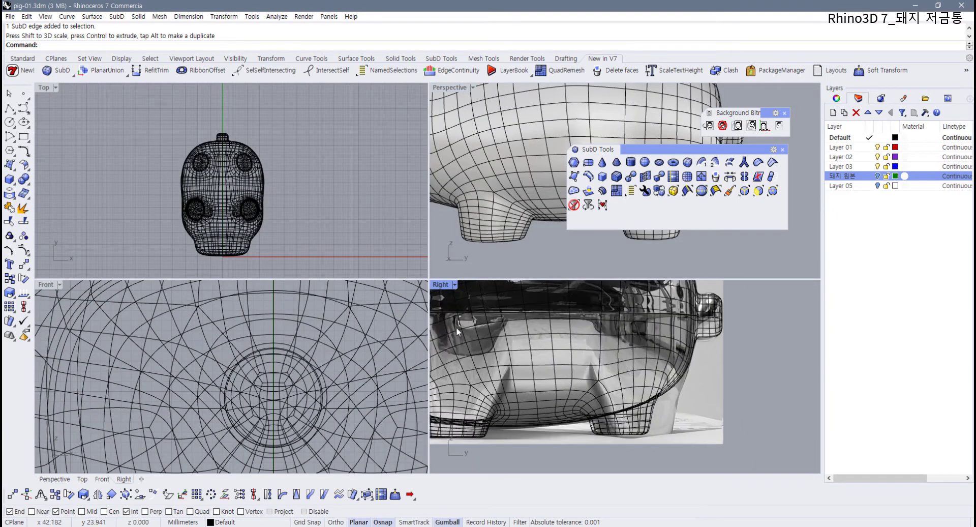
{"action": "double_click", "coordinate": [441, 284]}
{"action": "scroll", "coordinate": [367, 411], "scroll_direction": "up", "scroll_amount": 4}
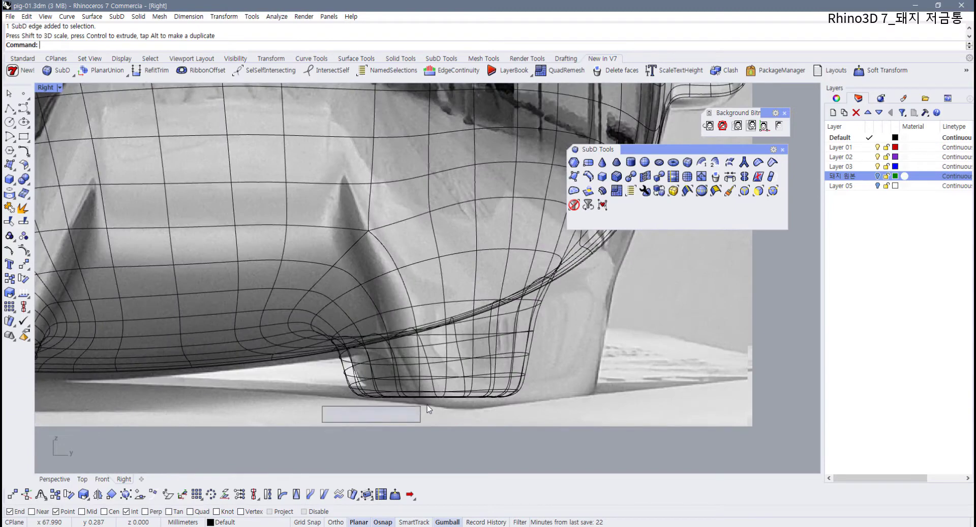
{"action": "scroll", "coordinate": [563, 370], "scroll_direction": "down", "scroll_amount": 3}
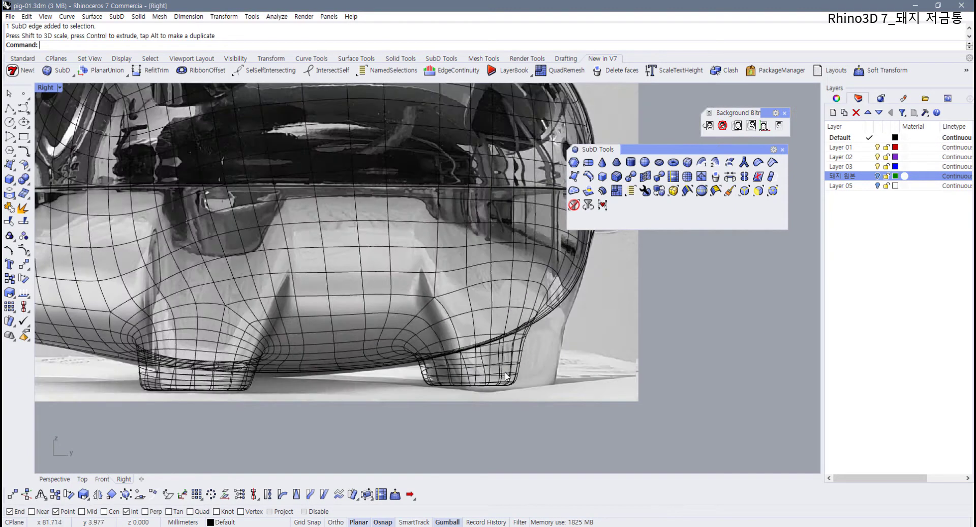
- Try to narrow the bottom of the hind leg in the Right view and shift it slightly along the pig's length
{"action": "scroll", "coordinate": [440, 382], "scroll_direction": "up", "scroll_amount": 2}
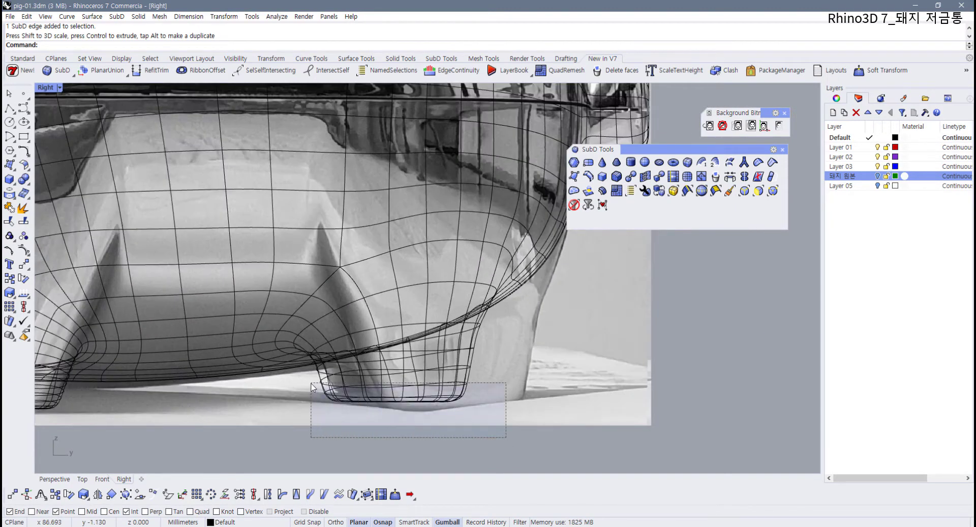
{"action": "left_click_drag", "start_coordinate": [312, 388], "coordinate": [324, 386]}
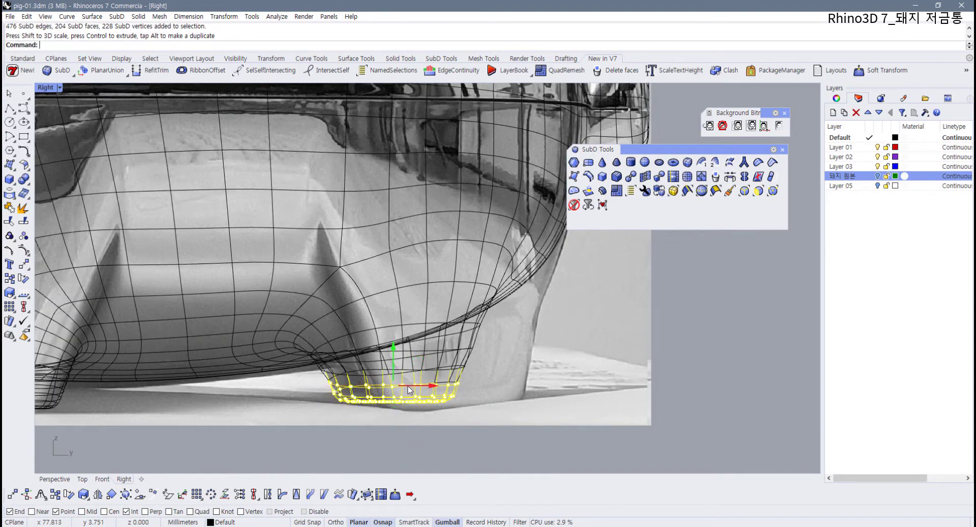
{"action": "left_click_drag", "start_coordinate": [408, 386], "coordinate": [417, 388]}
{"action": "left_click", "coordinate": [524, 388]}
{"action": "scroll", "coordinate": [524, 389], "scroll_direction": "down", "scroll_amount": 4}
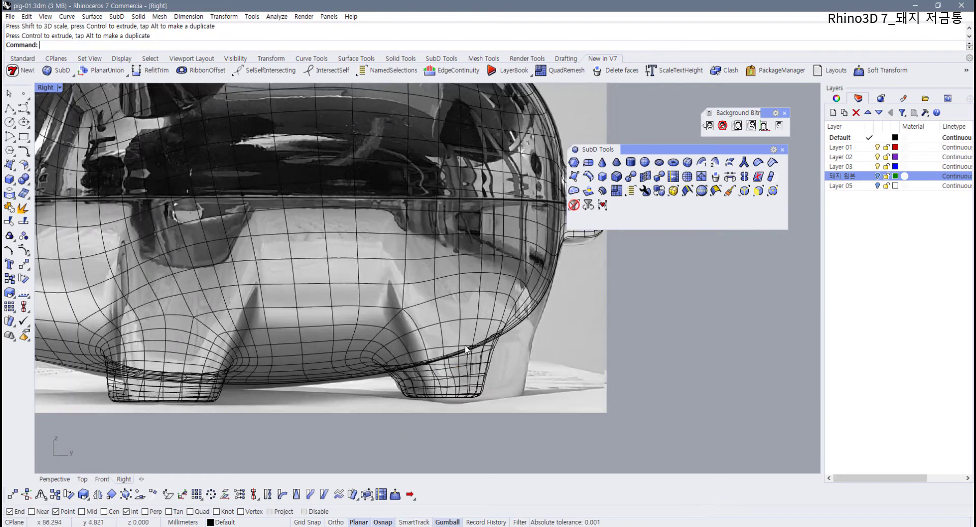
- Try to pull a single edge on the front profile of the hind leg forward in the maximized Perspective view
{"action": "double_click", "coordinate": [47, 86]}
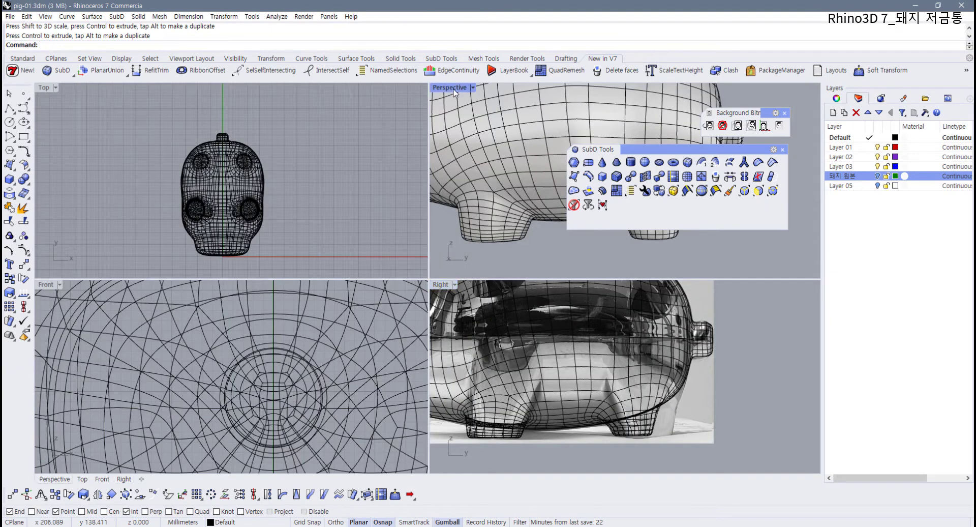
{"action": "double_click", "coordinate": [449, 87]}
{"action": "scroll", "coordinate": [436, 224], "scroll_direction": "up", "scroll_amount": 5}
{"action": "right_click_drag", "start_coordinate": [435, 290], "coordinate": [394, 333]}
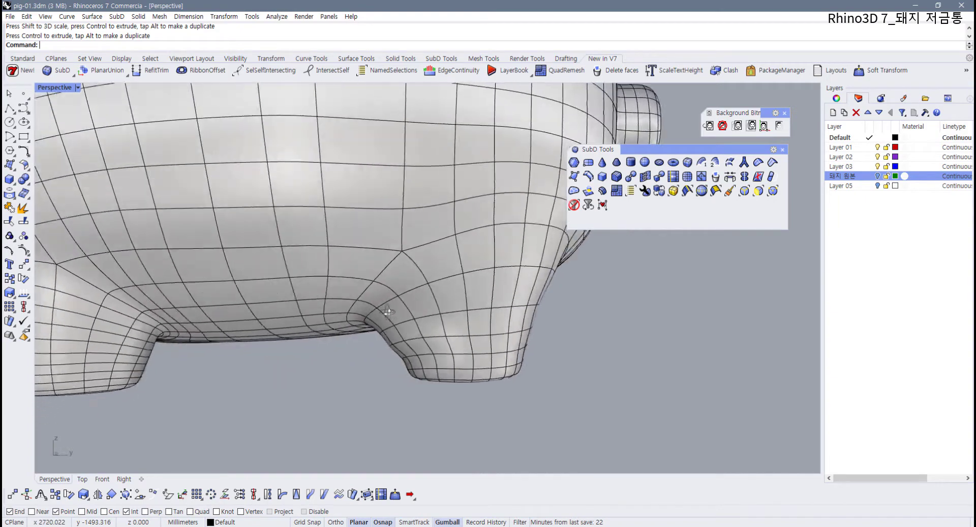
{"action": "scroll", "coordinate": [395, 344], "scroll_direction": "up", "scroll_amount": 8}
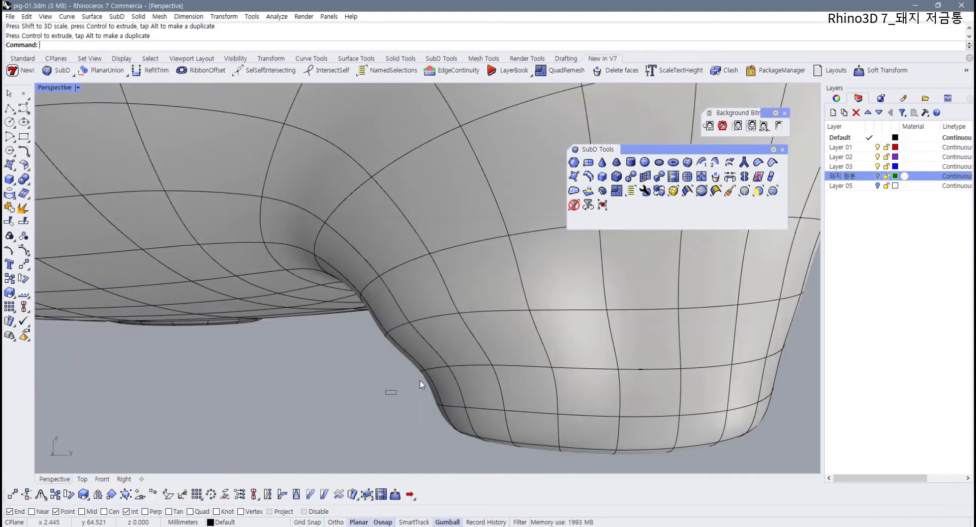
{"action": "left_click", "coordinate": [434, 367], "text": "ctrl+shift"}
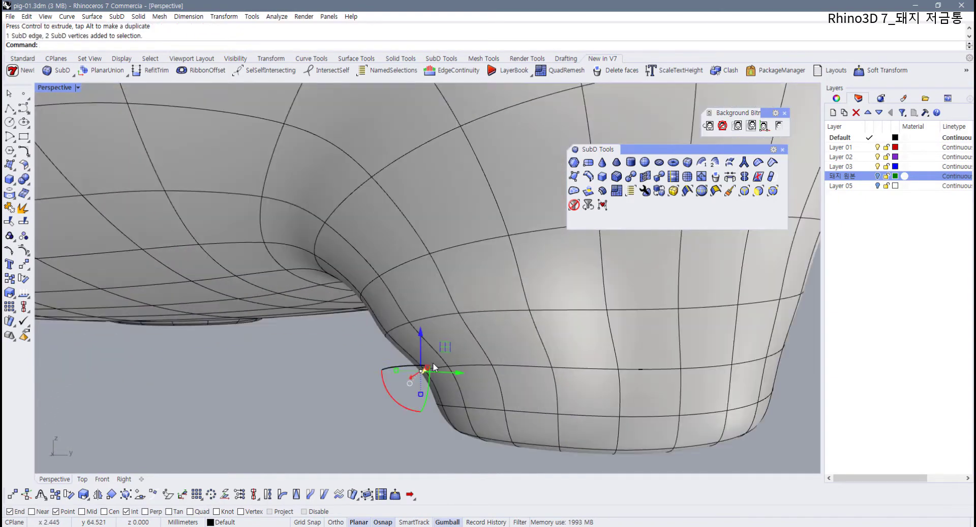
{"action": "left_click_drag", "start_coordinate": [450, 371], "coordinate": [431, 374]}
- Undo the edge move and the narrowing of the hind leg's bottom
{"action": "right_click_drag", "start_coordinate": [340, 404], "coordinate": [501, 336]}
{"action": "key", "text": "ctrl+z"}
{"action": "key", "text": "ctrl+z"}
{"action": "scroll", "coordinate": [453, 328], "scroll_direction": "up", "scroll_amount": 3}
{"action": "scroll", "coordinate": [444, 326], "scroll_direction": "down", "scroll_amount": 3}
{"action": "scroll", "coordinate": [395, 345], "scroll_direction": "down", "scroll_amount": 5}
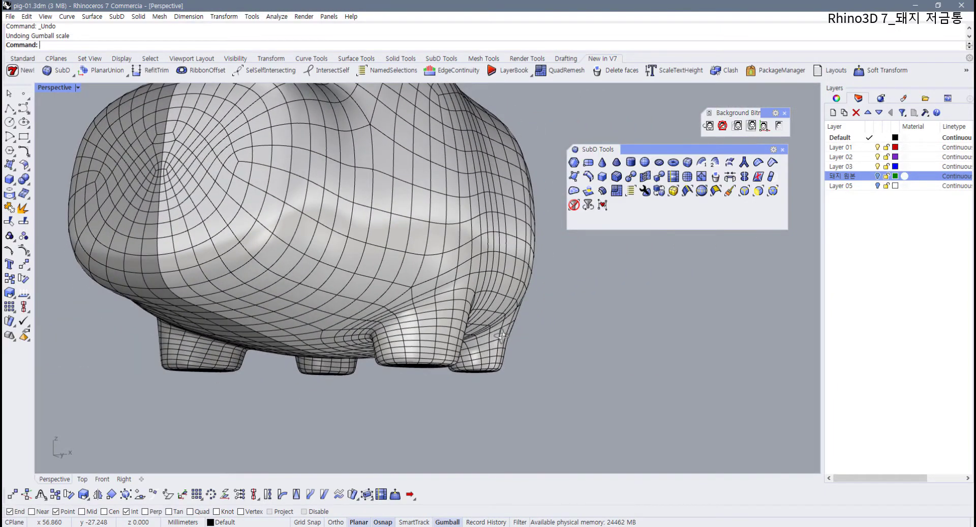
- Select a vertical column of faces on the forward-facing side of the front leg, from the foot's rim upward
{"action": "right_click_drag", "start_coordinate": [503, 340], "coordinate": [527, 307]}
{"action": "scroll", "coordinate": [519, 293], "scroll_direction": "up", "scroll_amount": 8}
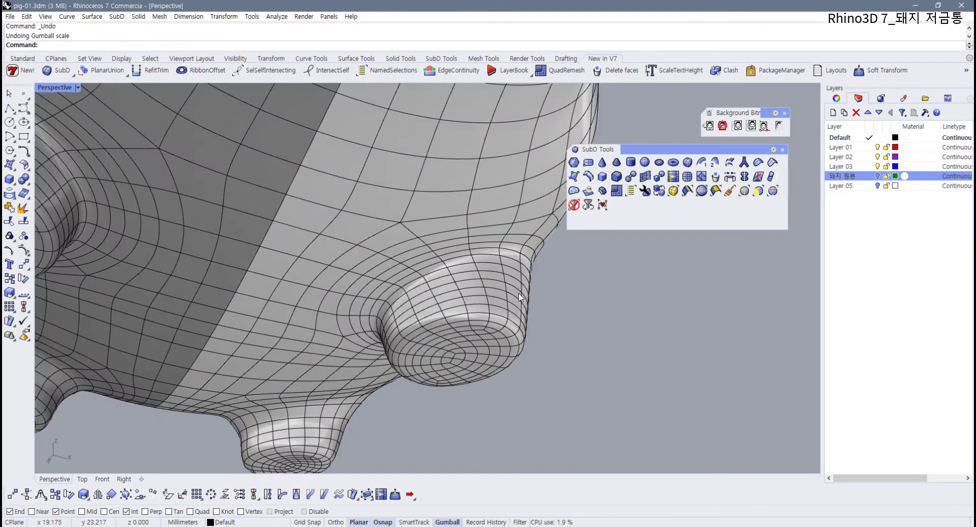
{"action": "right_click_drag", "start_coordinate": [401, 279], "coordinate": [383, 285]}
{"action": "left_click", "coordinate": [343, 286], "text": "ctrl+shift"}
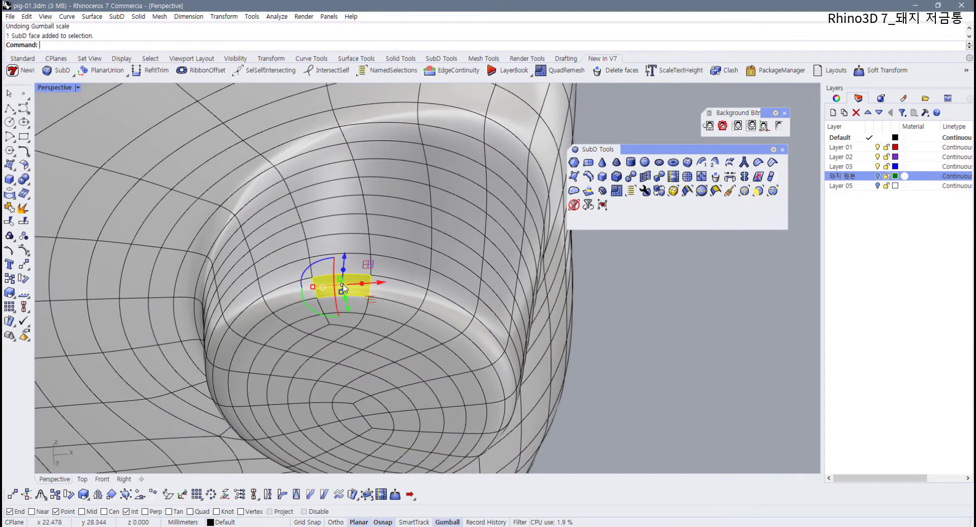
{"action": "left_click", "coordinate": [333, 247], "text": "ctrl+shift"}
{"action": "left_click", "coordinate": [337, 227], "text": "ctrl+shift"}
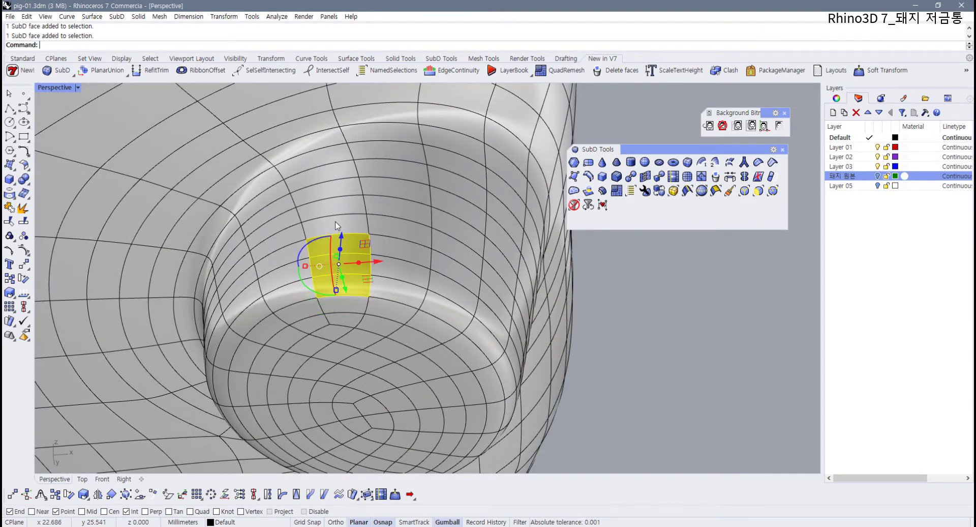
{"action": "left_click", "coordinate": [338, 215], "text": "ctrl+shift"}
{"action": "left_click", "coordinate": [339, 200], "text": "ctrl+shift"}
{"action": "right_click_drag", "start_coordinate": [351, 257], "coordinate": [348, 255]}
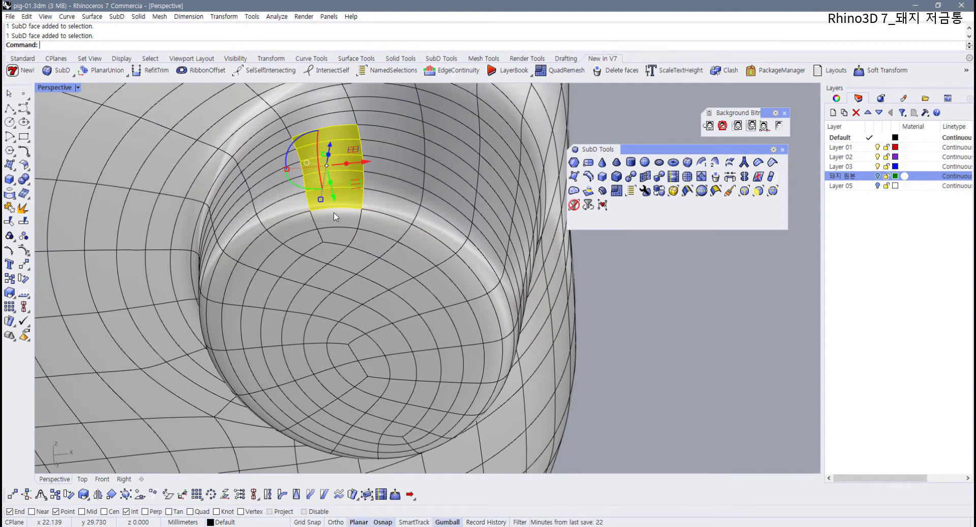
{"action": "mouse_move", "coordinate": [335, 216]}
{"action": "right_mouse_down"}
{"action": "mouse_move", "coordinate": [342, 273]}
{"action": "mouse_move", "coordinate": [333, 244]}
{"action": "mouse_move", "coordinate": [343, 225]}
{"action": "right_mouse_up"}
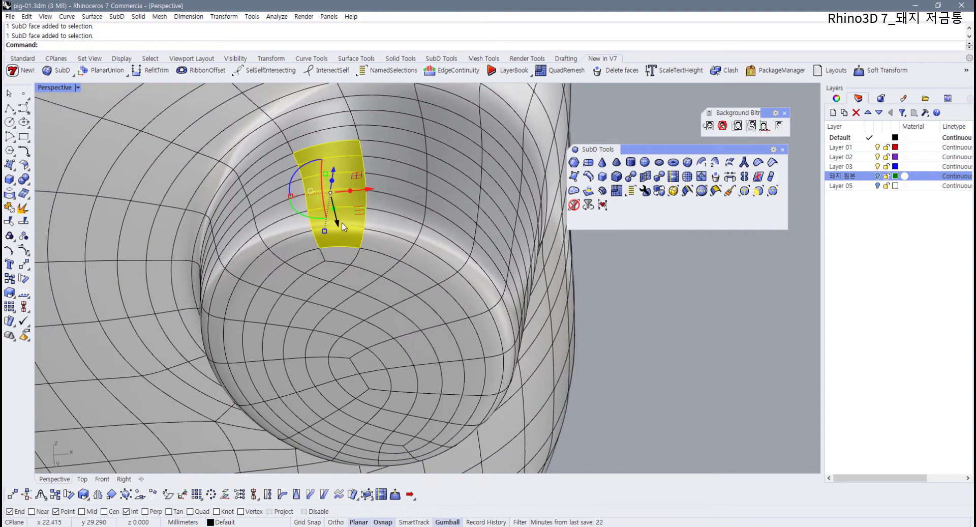
- Try to push the selected face column along the Y direction into the front leg, and undo the move
{"action": "left_click_drag", "start_coordinate": [342, 226], "coordinate": [341, 239]}
{"action": "left_click", "coordinate": [599, 345]}
{"action": "scroll", "coordinate": [487, 336], "scroll_direction": "down", "scroll_amount": 5}
{"action": "right_click_drag", "start_coordinate": [487, 336], "coordinate": [254, 357]}
{"action": "key", "text": "ctrl+z"}
- Reselect the lower faces of the column on the forward-facing side of the front leg, and drop the selection
{"action": "right_click_drag", "start_coordinate": [447, 386], "coordinate": [401, 372]}
{"action": "scroll", "coordinate": [418, 390], "scroll_direction": "up", "scroll_amount": 4}
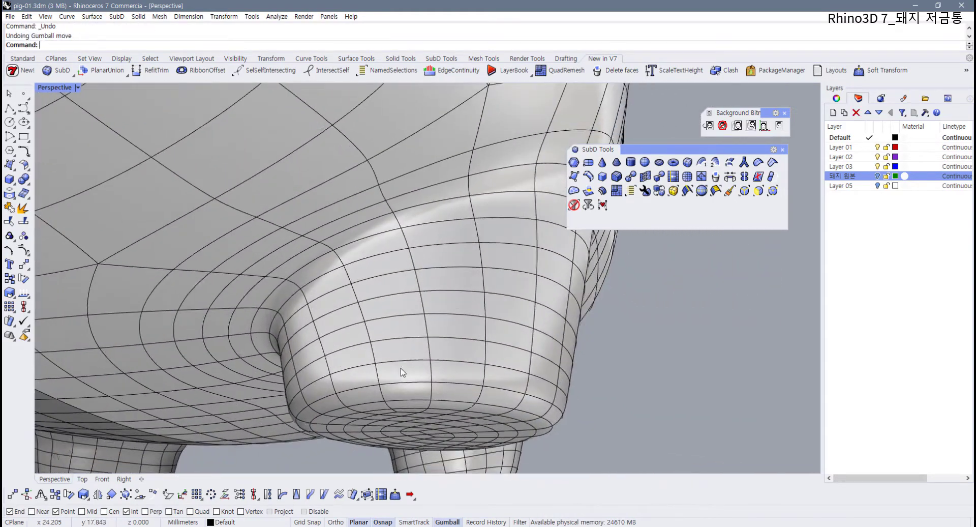
{"action": "scroll", "coordinate": [402, 377], "scroll_direction": "up", "scroll_amount": 2}
{"action": "left_click", "coordinate": [405, 383], "text": "ctrl+shift"}
{"action": "left_click", "coordinate": [693, 396]}
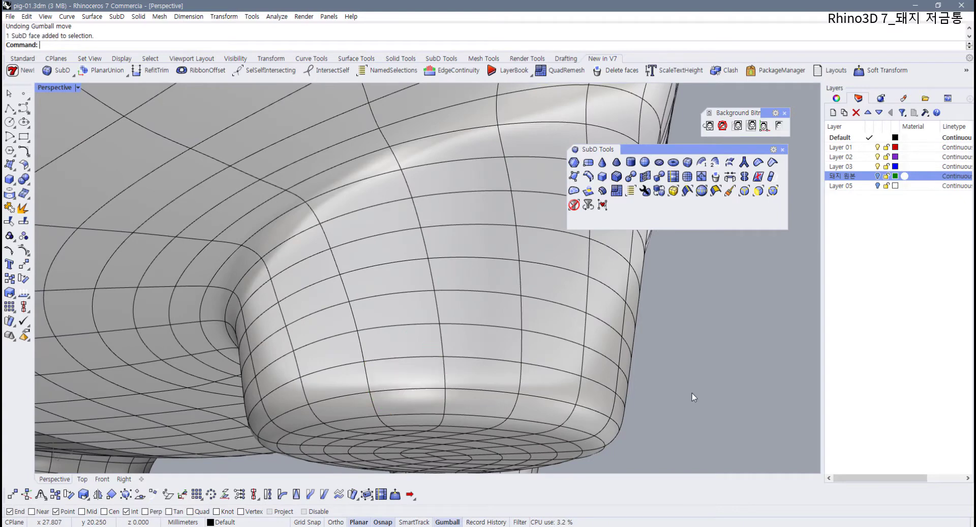
{"action": "scroll", "coordinate": [505, 379], "scroll_direction": "down", "scroll_amount": 2}
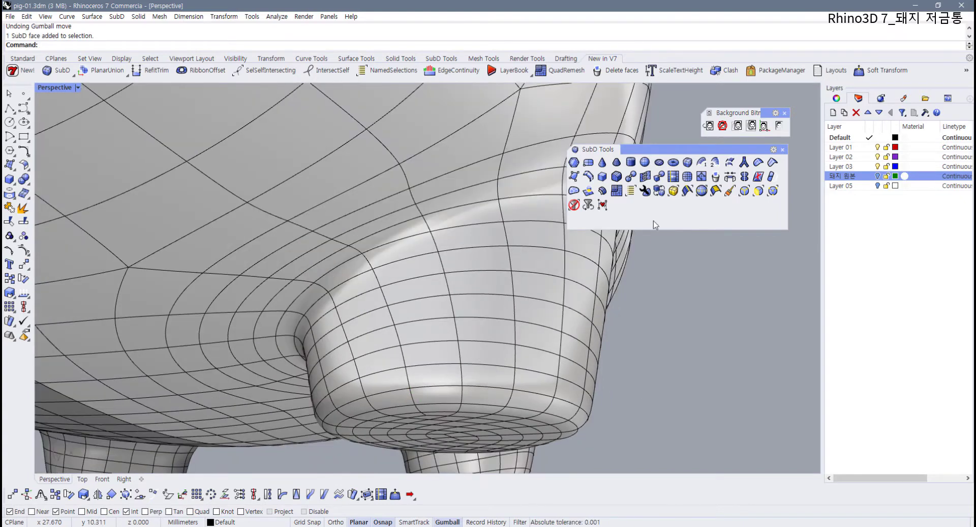
{"action": "right_click_drag", "start_coordinate": [493, 286], "coordinate": [371, 291]}
{"action": "left_click", "coordinate": [359, 284], "text": "ctrl+shift"}
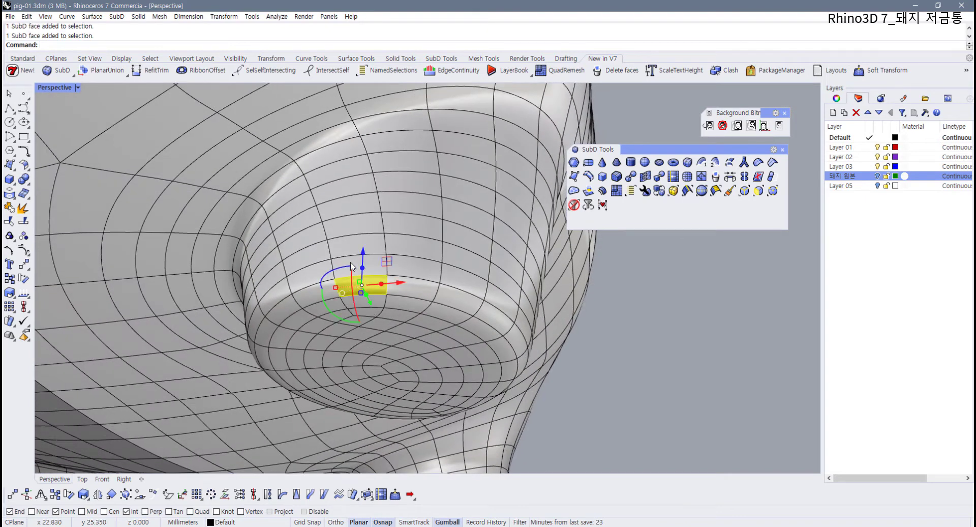
{"action": "left_click", "coordinate": [352, 251], "text": "ctrl+shift"}
{"action": "left_click", "coordinate": [351, 227], "text": "ctrl+shift"}
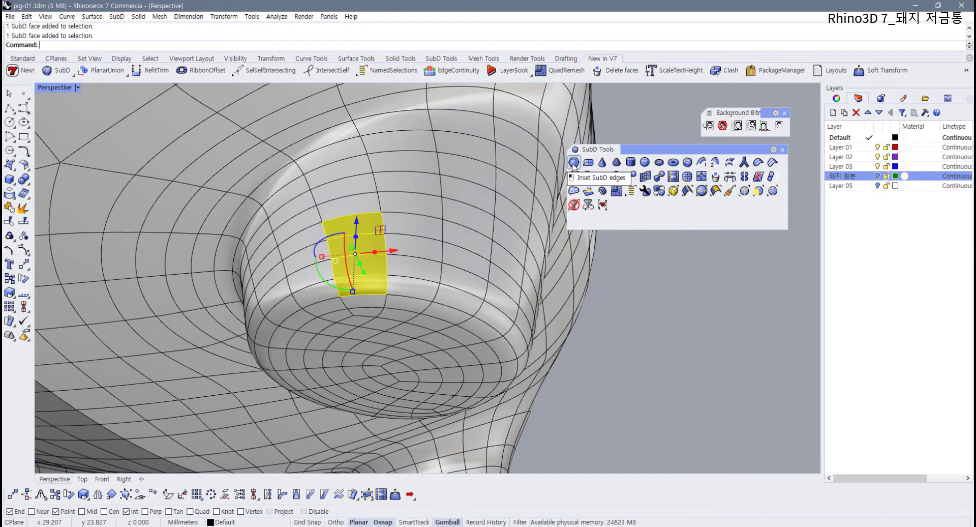
{"action": "right_click_drag", "start_coordinate": [435, 249], "coordinate": [314, 261]}
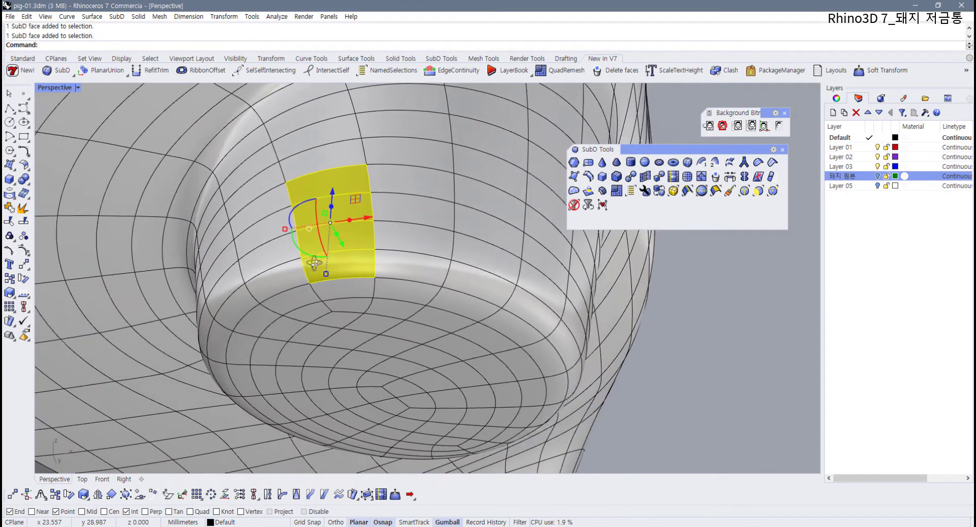
{"action": "left_click", "coordinate": [702, 325]}
- Try to dent the front leg by moving four consecutive vertical edges about 1.9 mm along Y into the leg
{"action": "left_click", "coordinate": [373, 265], "text": "ctrl+shift"}
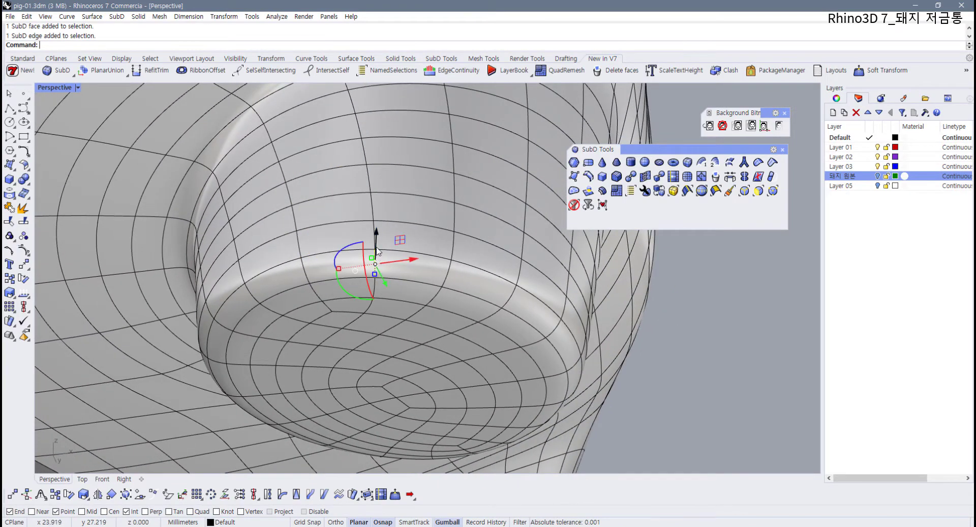
{"action": "left_click", "coordinate": [373, 234], "text": "ctrl+shift"}
{"action": "left_click", "coordinate": [372, 204], "text": "ctrl+shift"}
{"action": "left_click", "coordinate": [370, 180], "text": "ctrl+shift"}
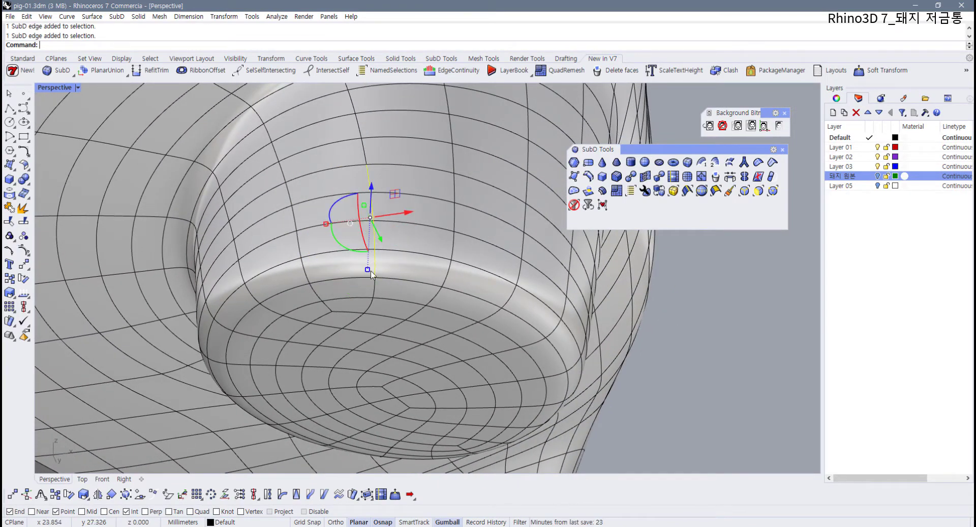
{"action": "left_click_drag", "start_coordinate": [377, 245], "coordinate": [392, 280]}
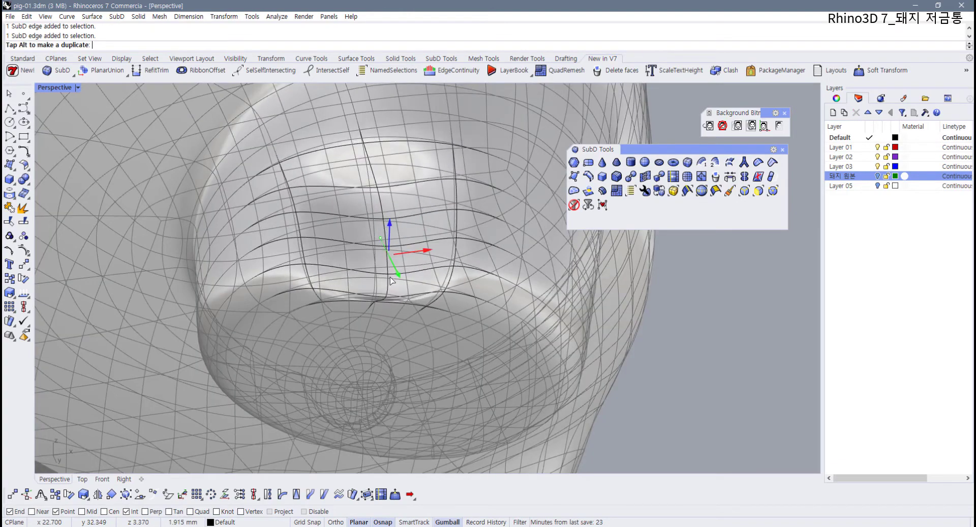
{"action": "left_click", "coordinate": [709, 358]}
- Move two vertices above the dent in the front leg along Y to deepen its upper end
{"action": "scroll", "coordinate": [510, 304], "scroll_direction": "down", "scroll_amount": 4}
{"action": "right_click_drag", "start_coordinate": [511, 304], "coordinate": [365, 335]}
{"action": "scroll", "coordinate": [425, 329], "scroll_direction": "down", "scroll_amount": 4}
{"action": "scroll", "coordinate": [425, 329], "scroll_direction": "up", "scroll_amount": 4}
{"action": "left_click", "coordinate": [379, 314], "text": "ctrl+shift"}
{"action": "left_click", "coordinate": [375, 301], "text": "ctrl+shift"}
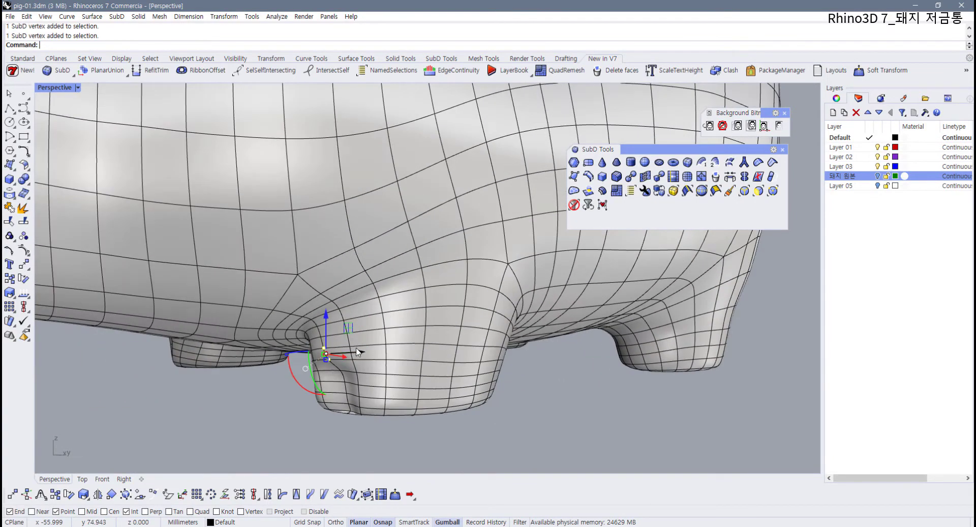
{"action": "left_click_drag", "start_coordinate": [364, 352], "coordinate": [379, 352]}
{"action": "left_click", "coordinate": [506, 390]}
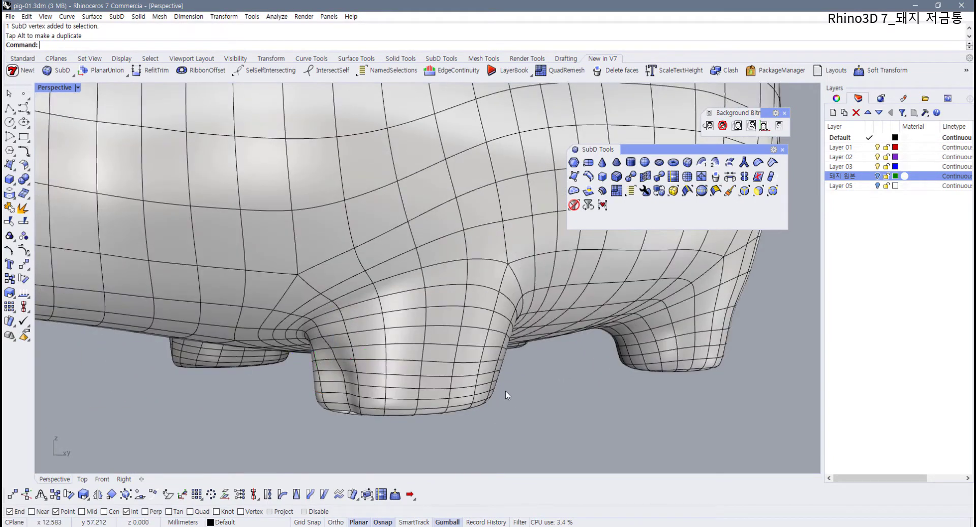
- Shift one more vertex near the top of the front leg's dent slightly along Y
{"action": "scroll", "coordinate": [311, 337], "scroll_direction": "up", "scroll_amount": 6}
{"action": "left_click", "coordinate": [411, 349], "text": "ctrl+shift"}
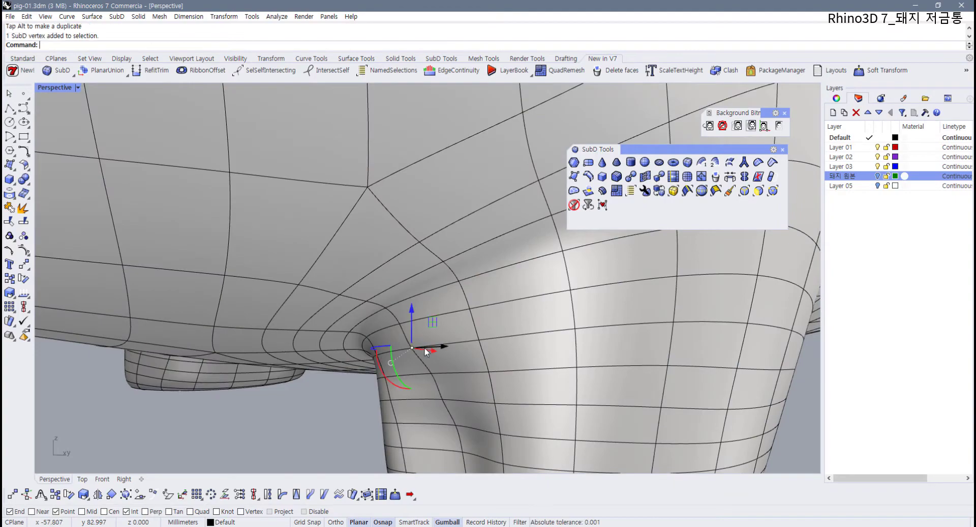
{"action": "left_click_drag", "start_coordinate": [443, 349], "coordinate": [450, 349]}
{"action": "scroll", "coordinate": [450, 349], "scroll_direction": "down", "scroll_amount": 6}
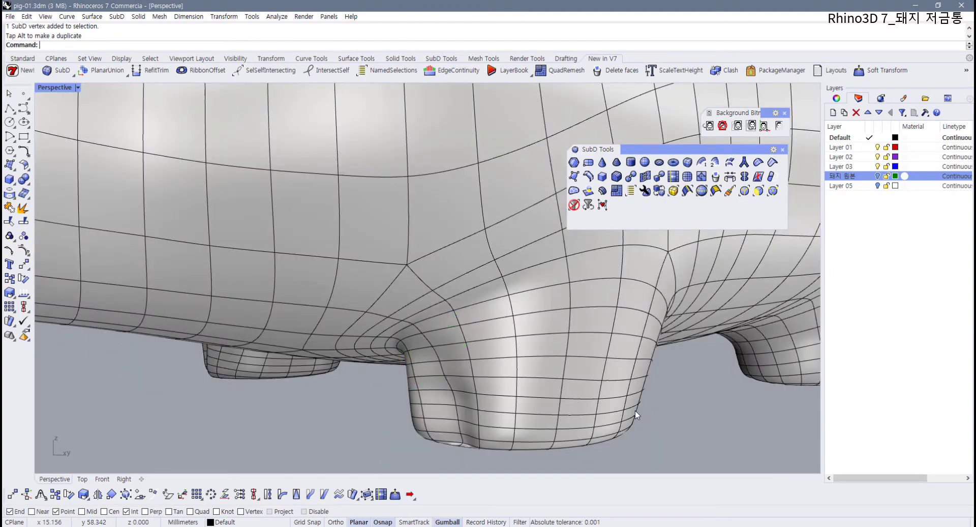
- Inspect the legs in Rendered display mode and undo the gumball moves that dented the front leg
{"action": "right_click_drag", "start_coordinate": [636, 410], "coordinate": [62, 152]}
{"action": "scroll", "coordinate": [492, 300], "scroll_direction": "down", "scroll_amount": 6}
{"action": "scroll", "coordinate": [589, 426], "scroll_direction": "up", "scroll_amount": 4}
{"action": "left_click", "coordinate": [78, 87]}
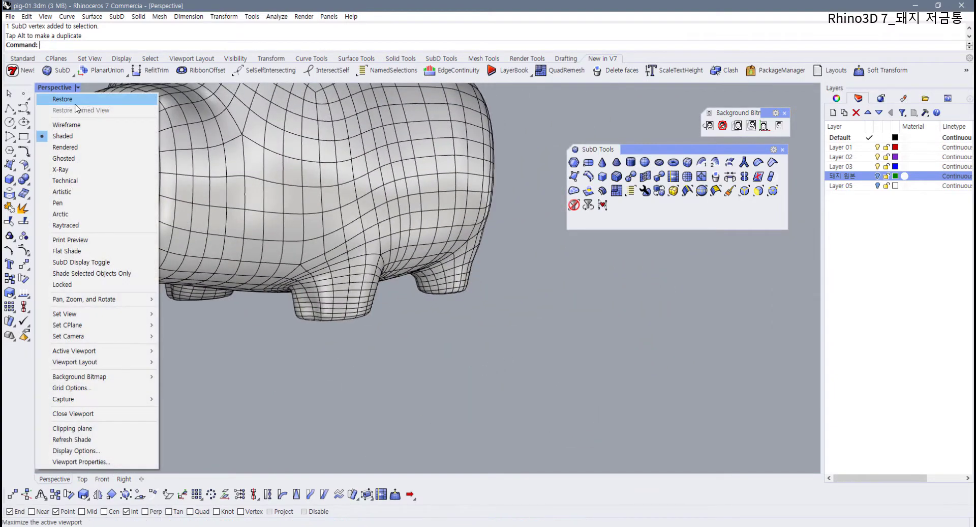
{"action": "left_click", "coordinate": [56, 149]}
{"action": "right_click_drag", "start_coordinate": [397, 352], "coordinate": [373, 298]}
{"action": "key", "text": "ctrl+z"}
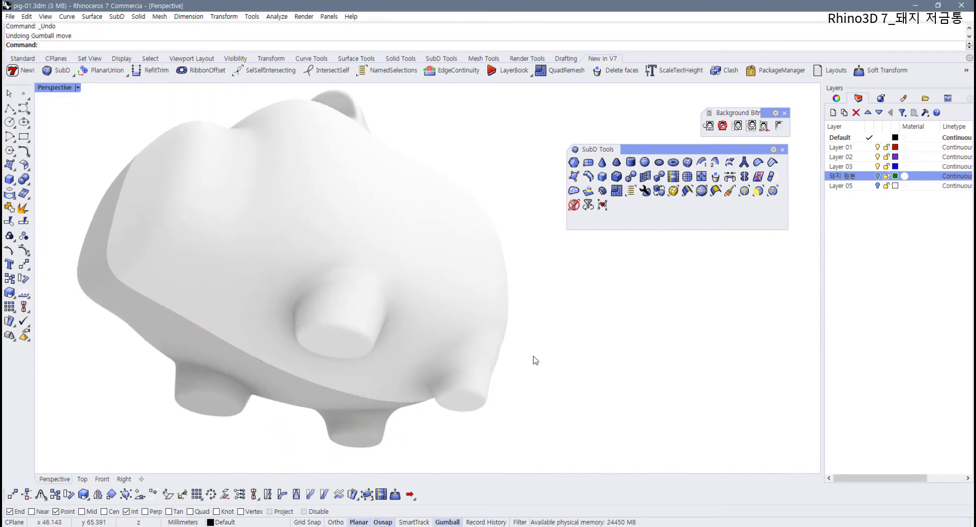
- Return to Shaded display mode and examine the whole pig from below, the side and the rear
{"action": "key", "text": "ctrl+alt+s"}
{"action": "scroll", "coordinate": [479, 354], "scroll_direction": "up", "scroll_amount": 8}
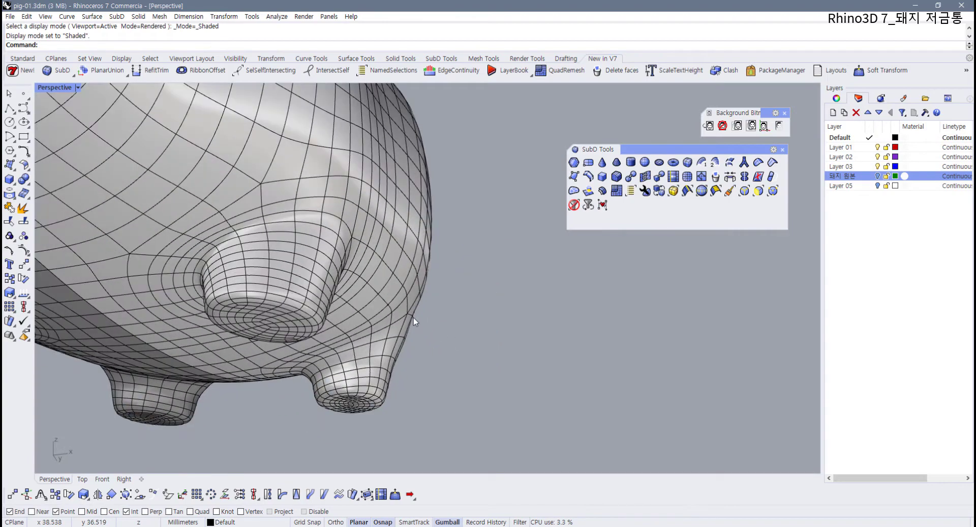
{"action": "scroll", "coordinate": [322, 346], "scroll_direction": "down", "scroll_amount": 8}
{"action": "right_click_drag", "start_coordinate": [393, 289], "coordinate": [311, 279]}
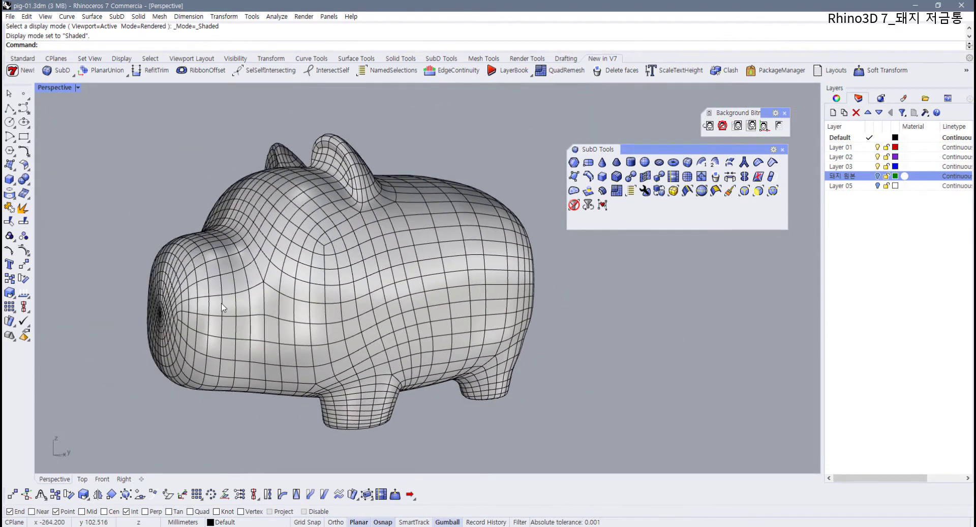
{"action": "right_click_drag", "start_coordinate": [222, 305], "coordinate": [205, 339]}
{"action": "right_click_drag", "start_coordinate": [427, 333], "coordinate": [347, 279]}
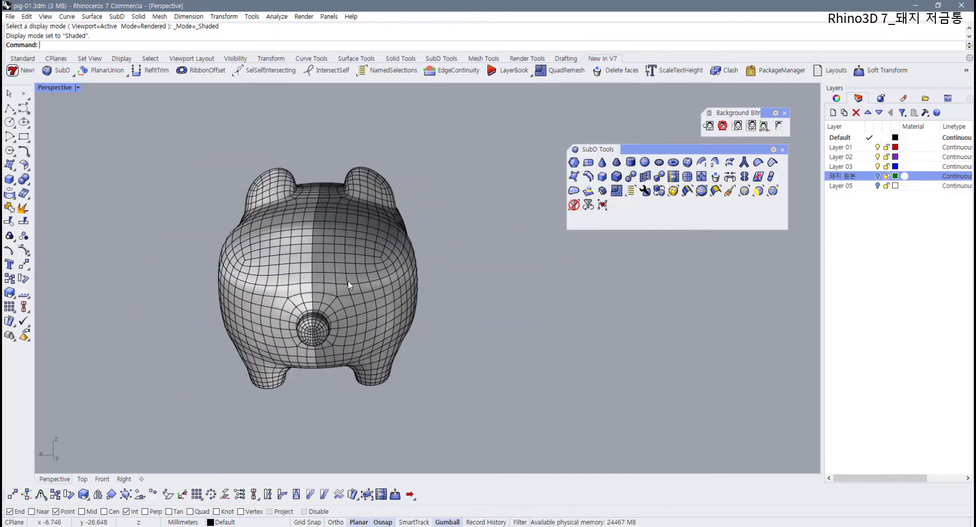
{"action": "scroll", "coordinate": [323, 307], "scroll_direction": "up", "scroll_amount": 2}
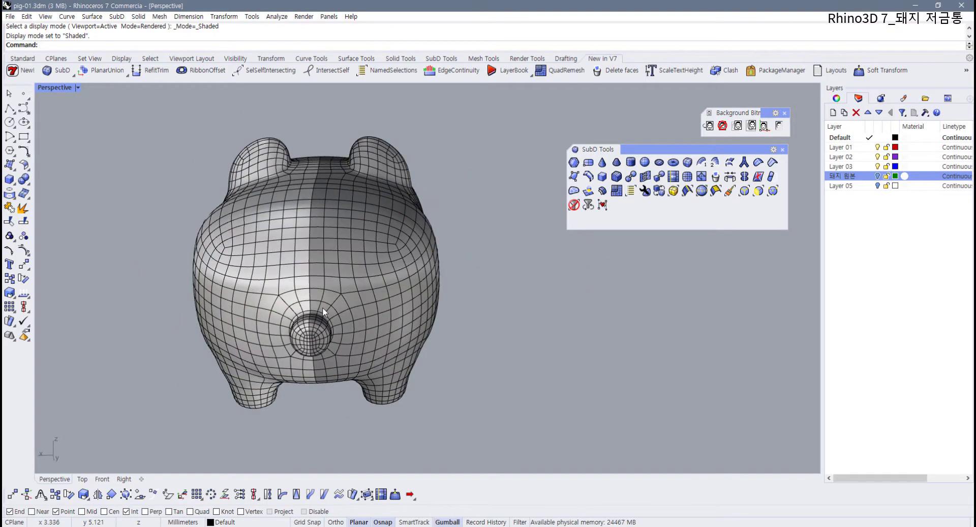
- Select the whole pig SubD and remove its reflection symmetry
{"action": "left_click", "coordinate": [331, 270]}
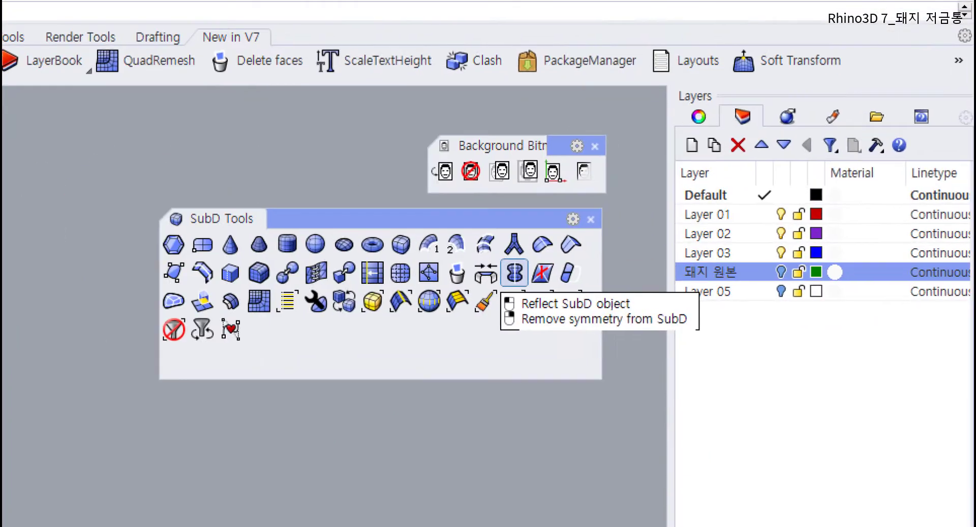
{"action": "left_click_drag", "start_coordinate": [508, 331], "coordinate": [641, 340]}
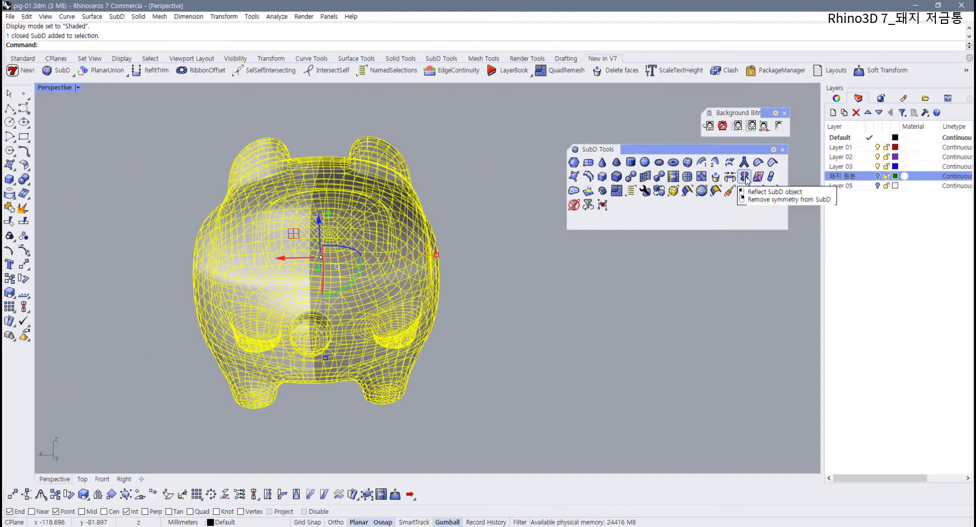
{"action": "left_click", "coordinate": [745, 176]}
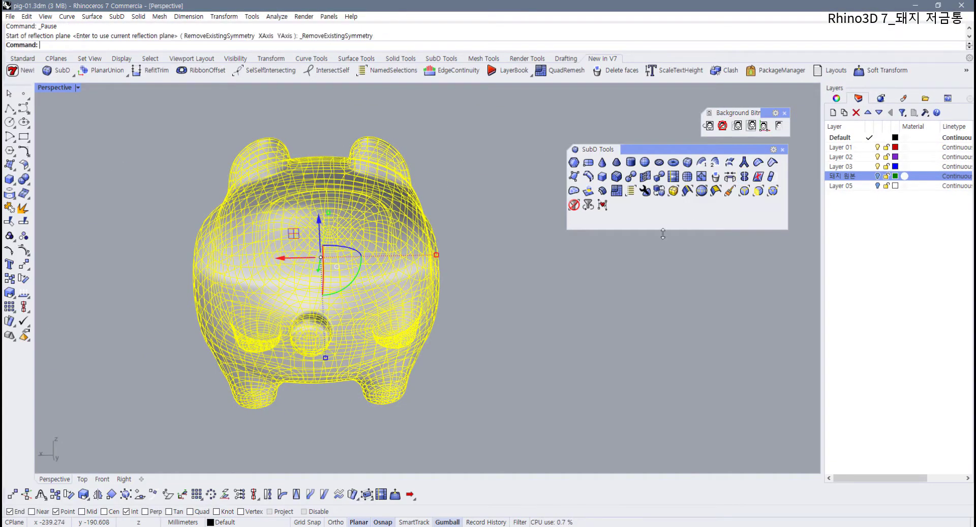
- Convert the whole pig SubD to NURBS, keeping the original SubD
{"action": "left_click", "coordinate": [548, 281]}
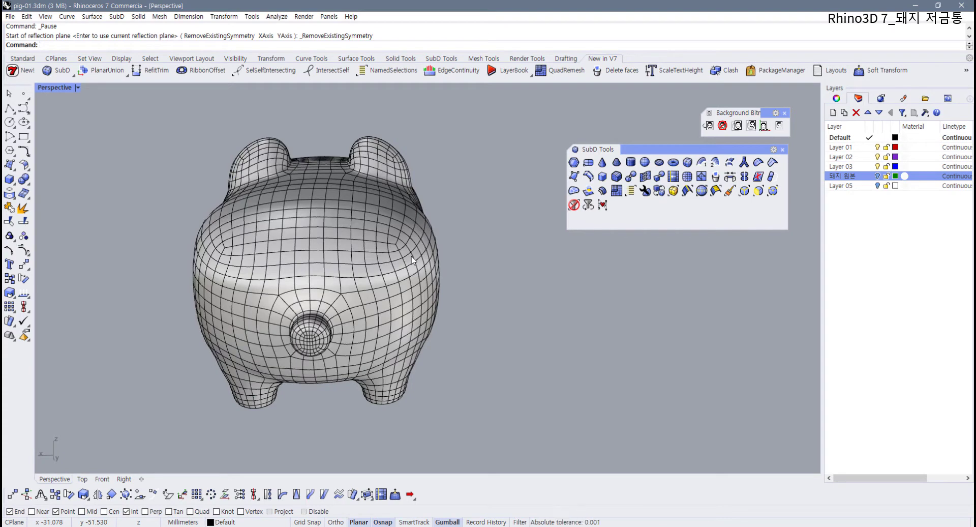
{"action": "scroll", "coordinate": [413, 261], "scroll_direction": "down", "scroll_amount": 3}
{"action": "right_click_drag", "start_coordinate": [412, 260], "coordinate": [557, 244]}
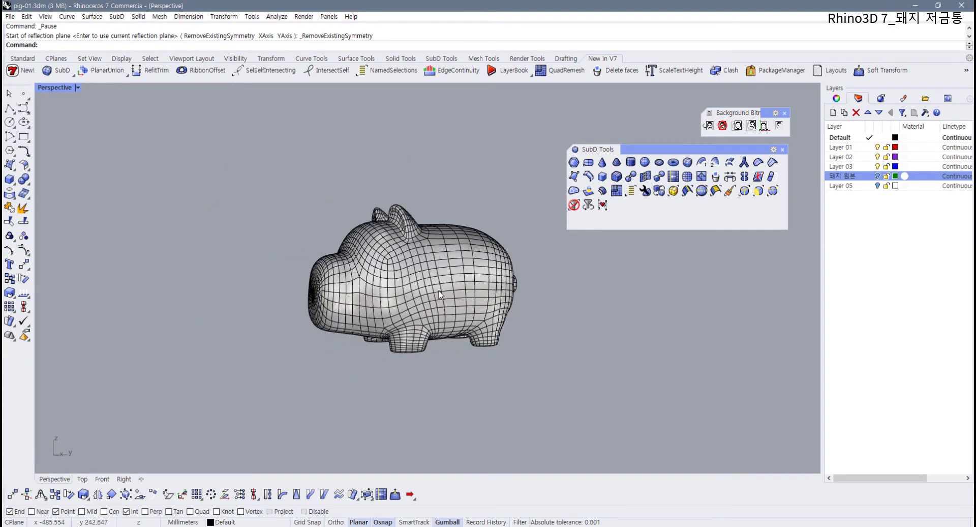
{"action": "left_click", "coordinate": [383, 291]}
{"action": "left_click", "coordinate": [144, 170]}
{"action": "right_click_drag", "start_coordinate": [258, 233], "coordinate": [215, 239]}
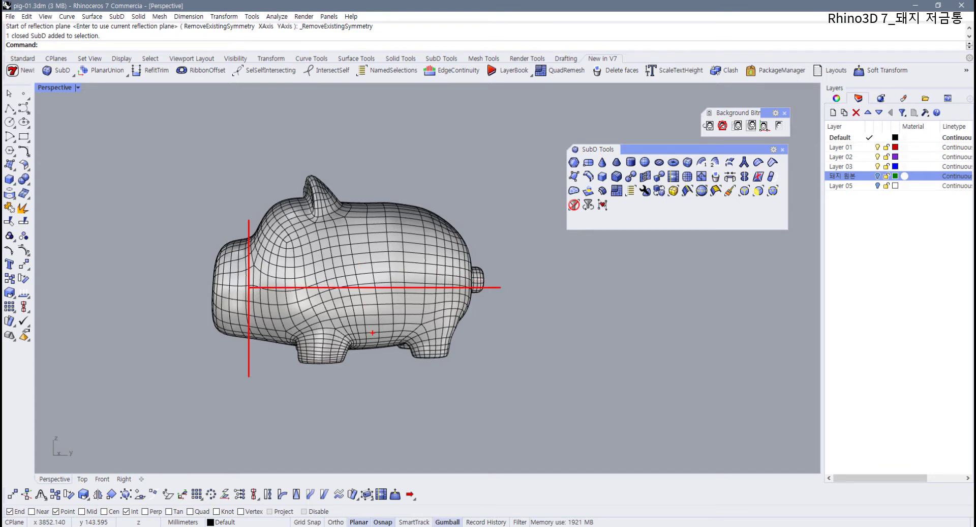
{"action": "key", "text": "Escape"}
{"action": "left_click", "coordinate": [325, 254]}
{"action": "right_click_drag", "start_coordinate": [342, 264], "coordinate": [523, 276]}
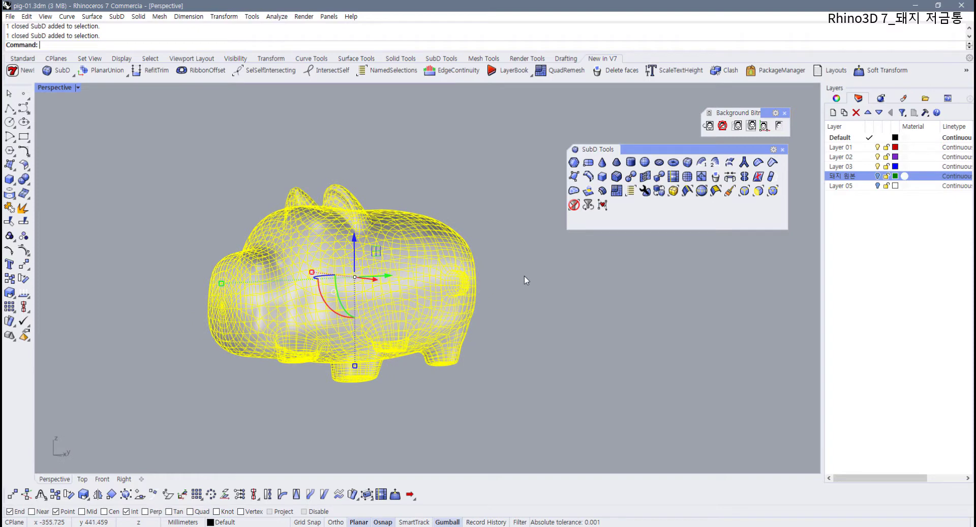
{"action": "left_click", "coordinate": [631, 177]}
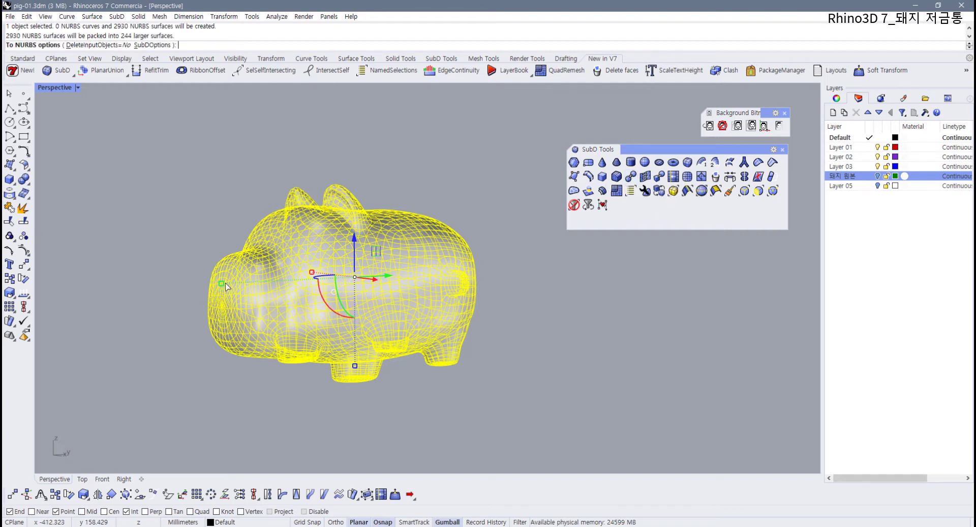
{"action": "key", "text": "Return"}
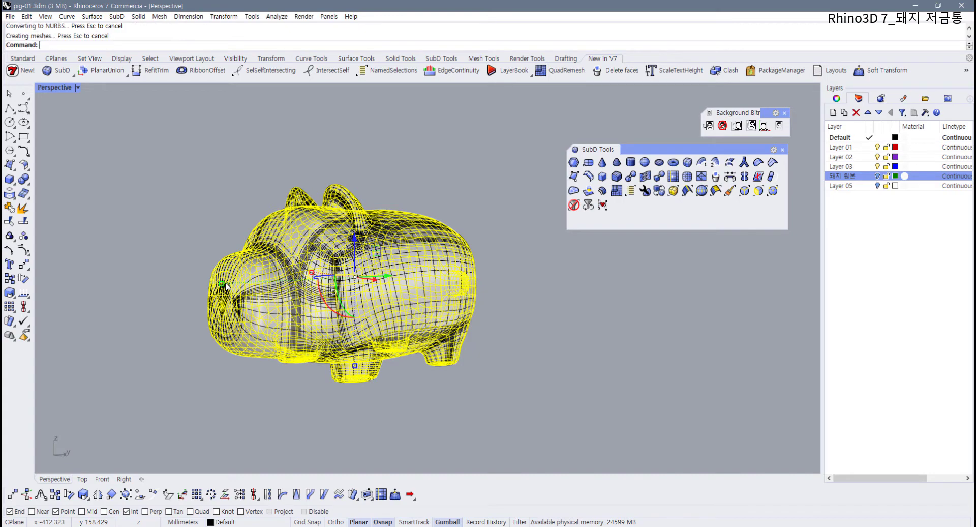
- Move the selected pig SubD to Layer 03 and clear the selection
{"action": "right_click_drag", "start_coordinate": [226, 287], "coordinate": [354, 289]}
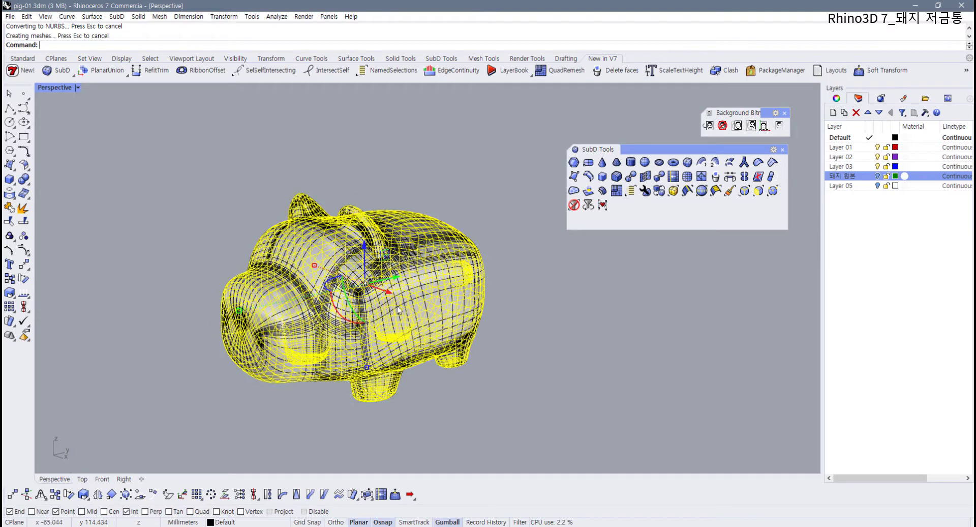
{"action": "left_click", "coordinate": [851, 167]}
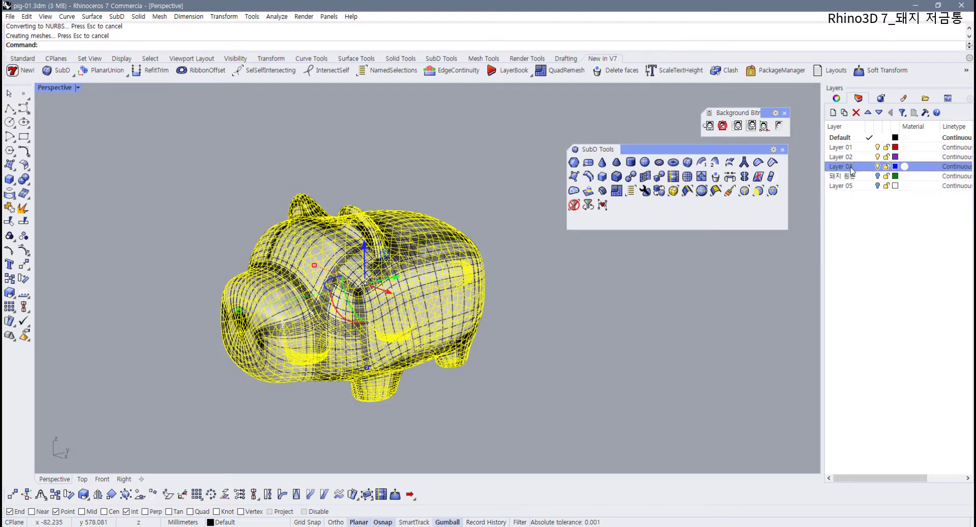
{"action": "right_click", "coordinate": [851, 167]}
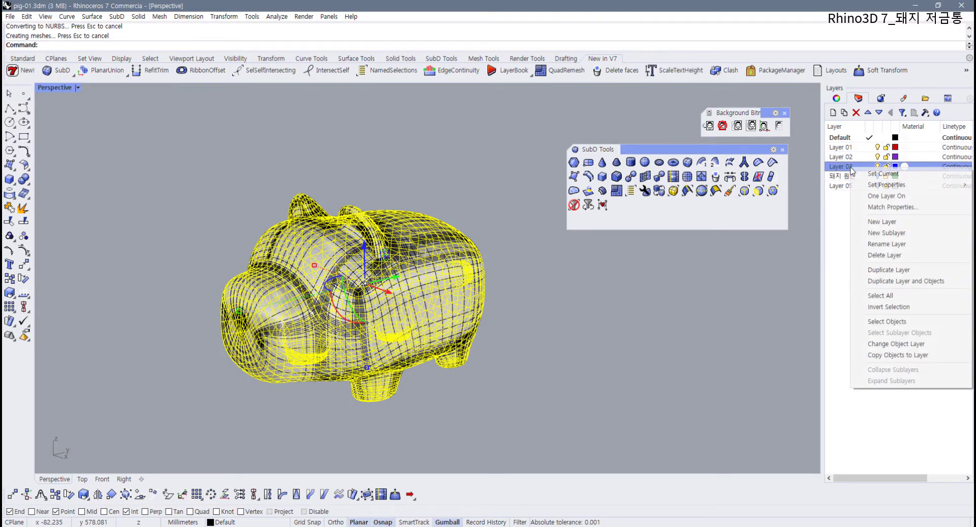
{"action": "left_click", "coordinate": [898, 344]}
{"action": "key", "text": "Escape"}
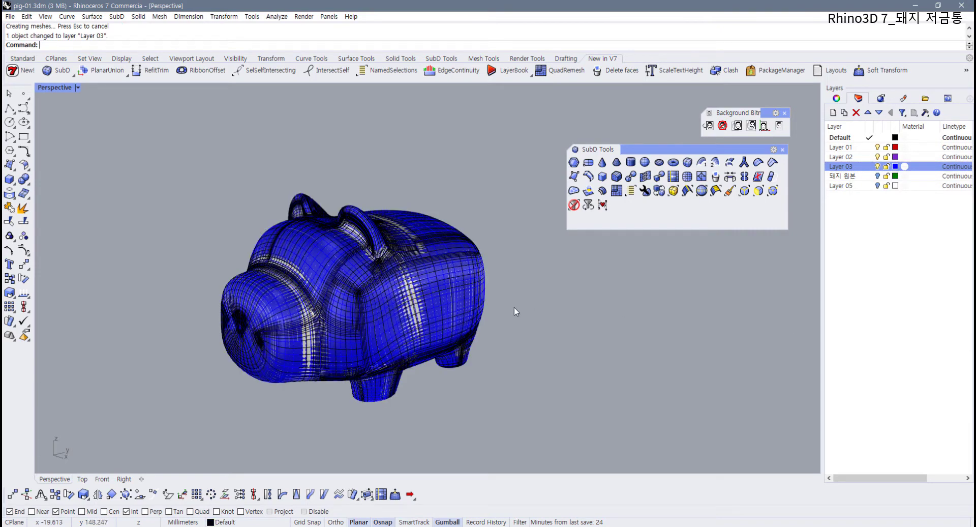
- Check the overlapping polysurface and SubD around the front leg and select the SubD
{"action": "scroll", "coordinate": [514, 307], "scroll_direction": "up", "scroll_amount": 5}
{"action": "right_click_drag", "start_coordinate": [353, 299], "coordinate": [422, 306]}
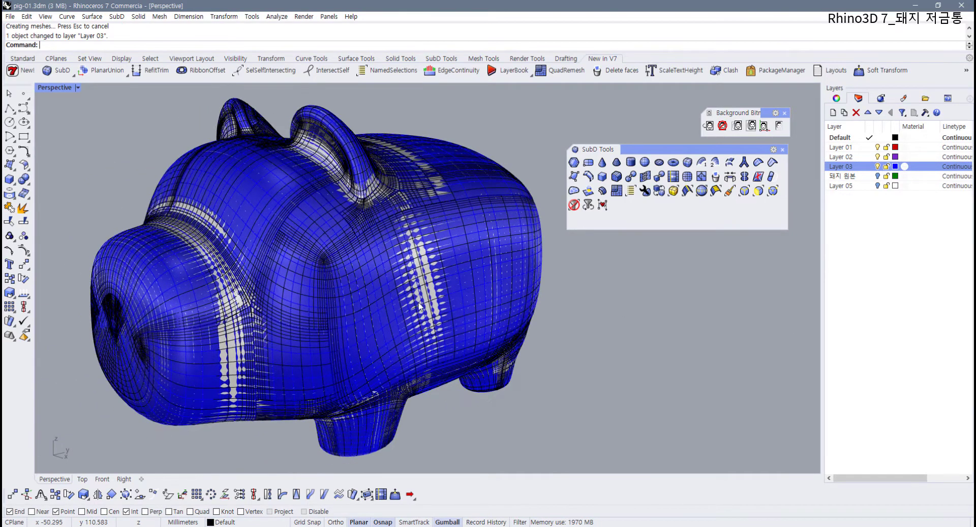
{"action": "left_click", "coordinate": [444, 296]}
{"action": "key", "text": "Escape"}
{"action": "scroll", "coordinate": [383, 352], "scroll_direction": "up", "scroll_amount": 8}
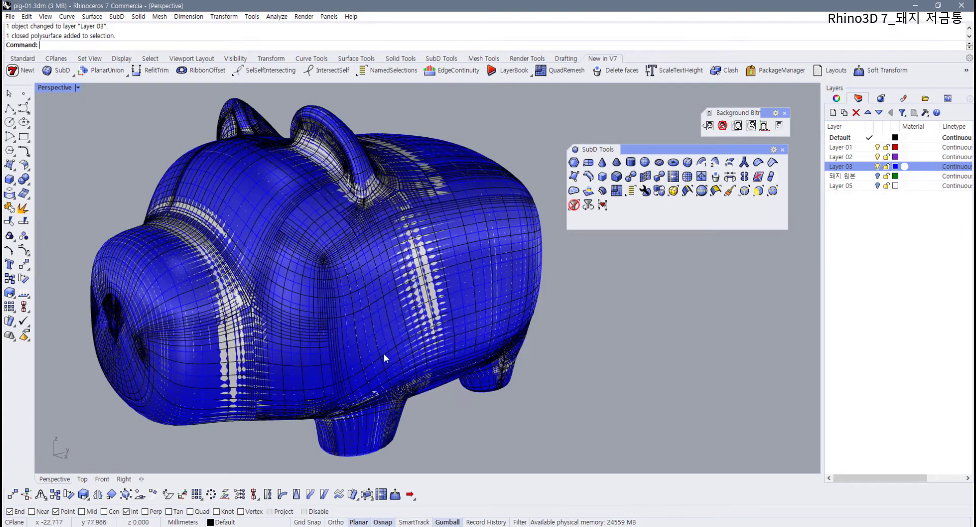
{"action": "left_click", "coordinate": [415, 361]}
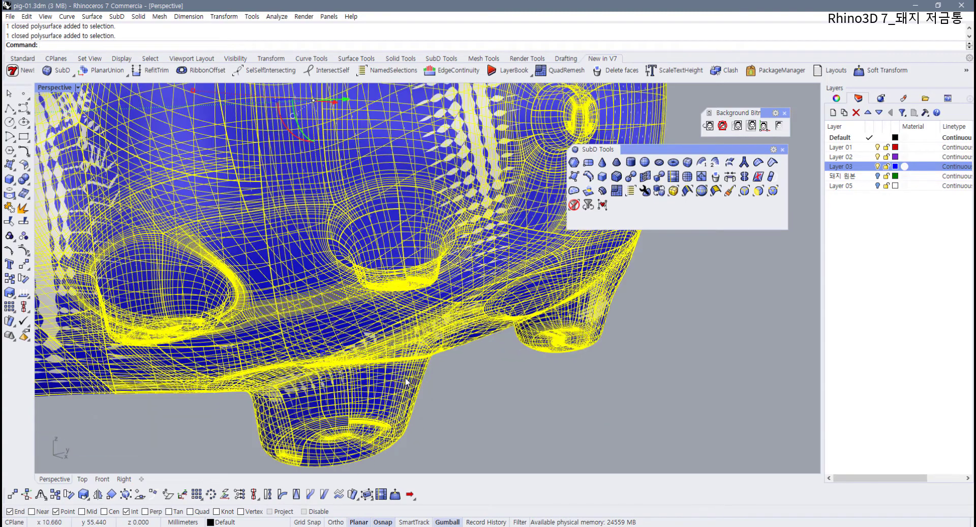
{"action": "scroll", "coordinate": [447, 404], "scroll_direction": "up", "scroll_amount": 3}
{"action": "left_click", "coordinate": [447, 404]}
{"action": "scroll", "coordinate": [406, 395], "scroll_direction": "up", "scroll_amount": 3}
{"action": "left_click", "coordinate": [390, 375]}
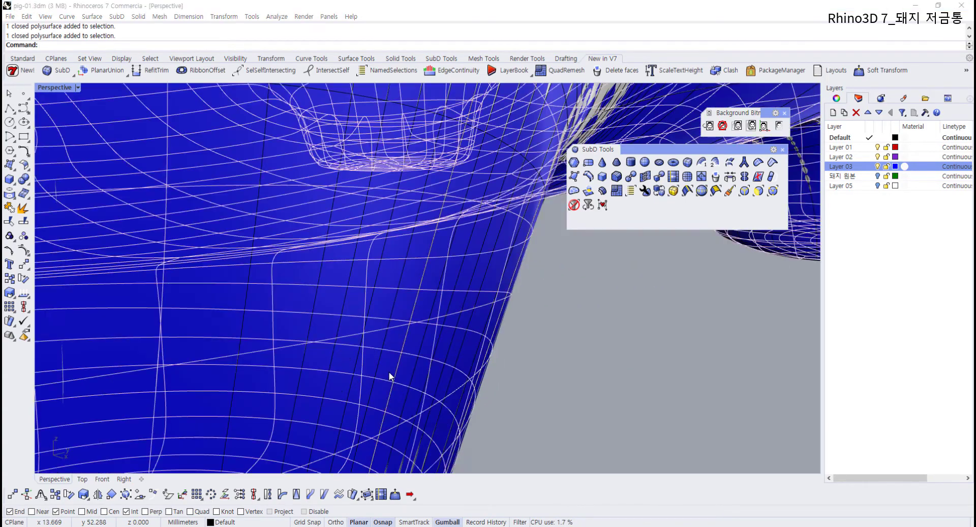
{"action": "left_click", "coordinate": [426, 401]}
{"action": "scroll", "coordinate": [428, 404], "scroll_direction": "down", "scroll_amount": 6}
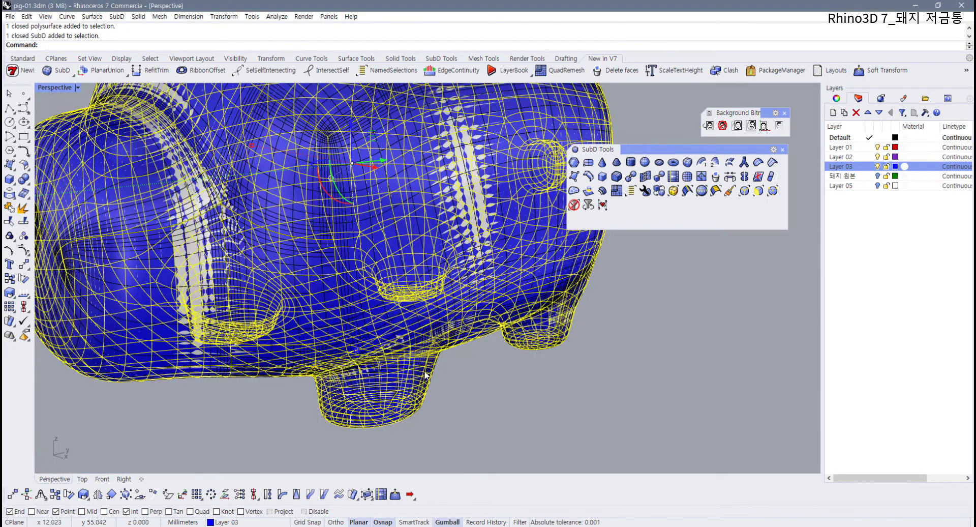
- Assign the selected SubD to Layer 03 again and turn that layer off
{"action": "right_click", "coordinate": [853, 168]}
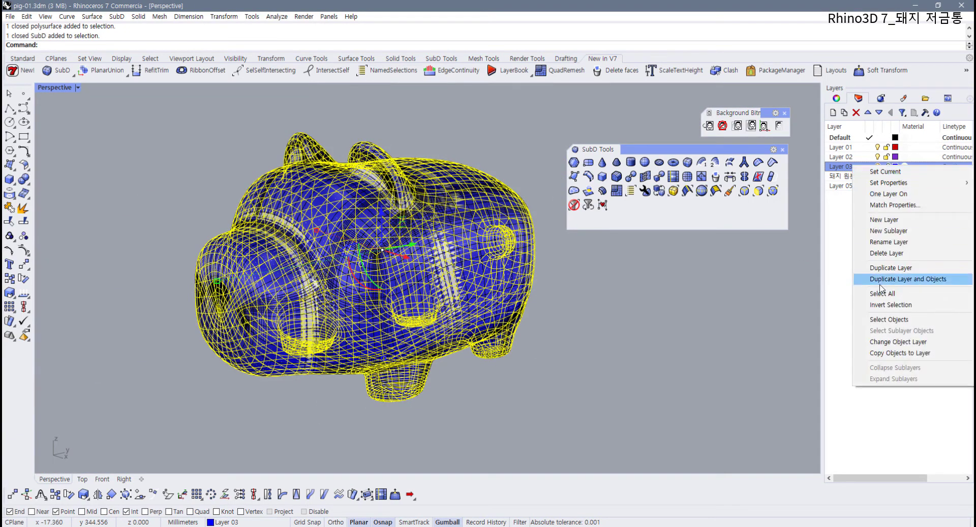
{"action": "left_click", "coordinate": [898, 342]}
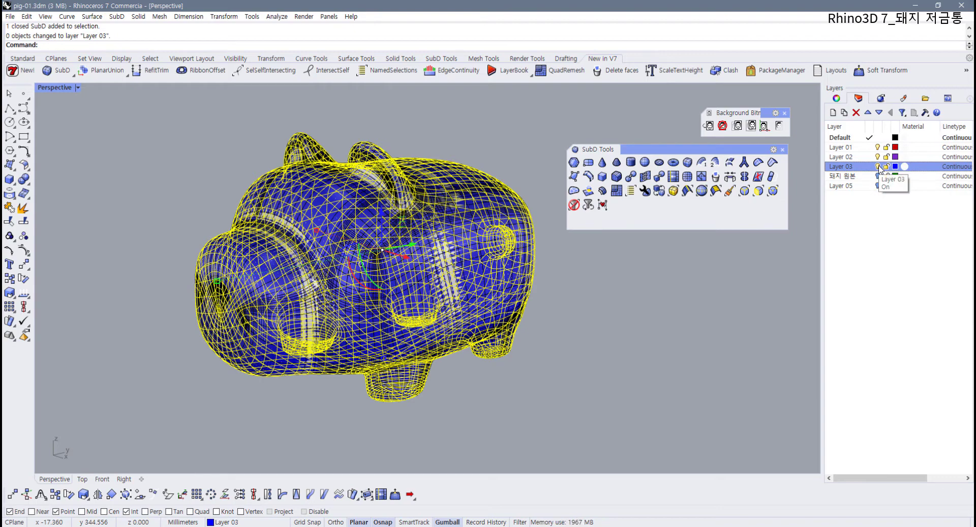
{"action": "key", "text": "Escape"}
- Examine the NURBS pig from the front and side, and maximize the Right viewport on the whole pig
{"action": "scroll", "coordinate": [562, 279], "scroll_direction": "down", "scroll_amount": 3}
{"action": "right_click_drag", "start_coordinate": [562, 280], "coordinate": [518, 271]}
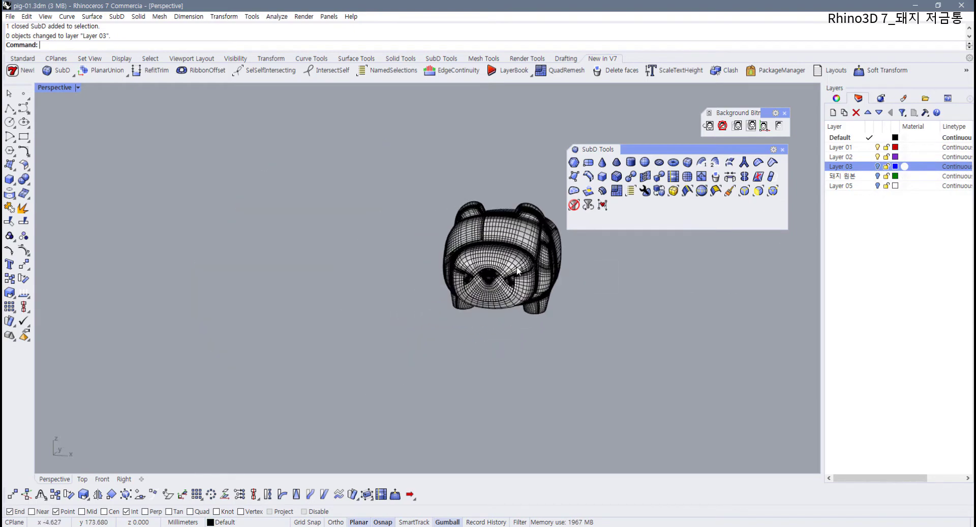
{"action": "scroll", "coordinate": [516, 271], "scroll_direction": "up", "scroll_amount": 6}
{"action": "scroll", "coordinate": [422, 298], "scroll_direction": "down", "scroll_amount": 4}
{"action": "right_click_drag", "start_coordinate": [399, 300], "coordinate": [291, 282]}
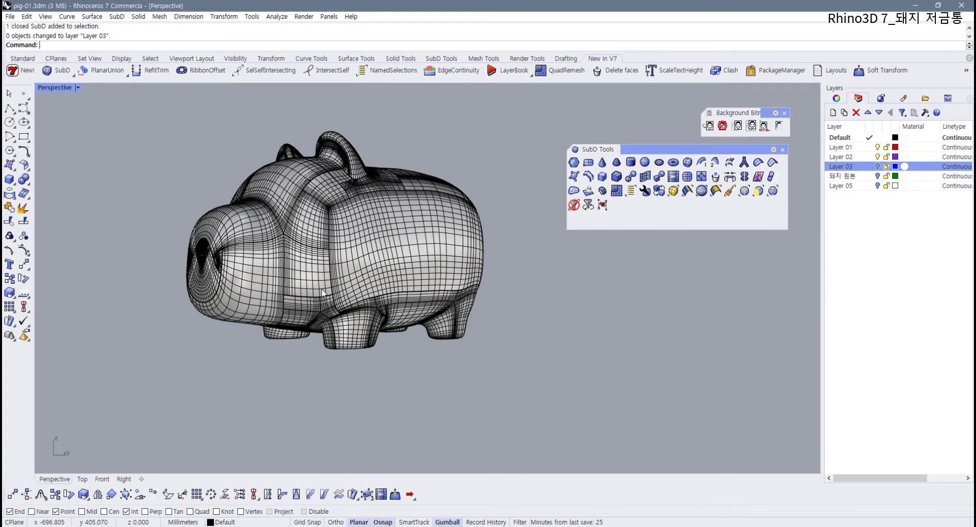
{"action": "right_click_drag", "start_coordinate": [291, 280], "coordinate": [198, 150]}
{"action": "double_click", "coordinate": [54, 87]}
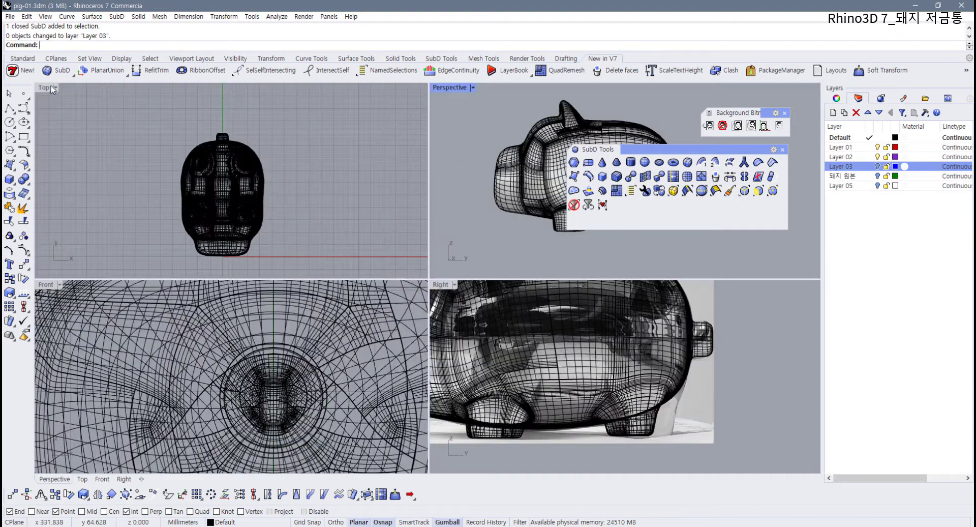
{"action": "left_click", "coordinate": [515, 357]}
{"action": "scroll", "coordinate": [515, 358], "scroll_direction": "up", "scroll_amount": 2}
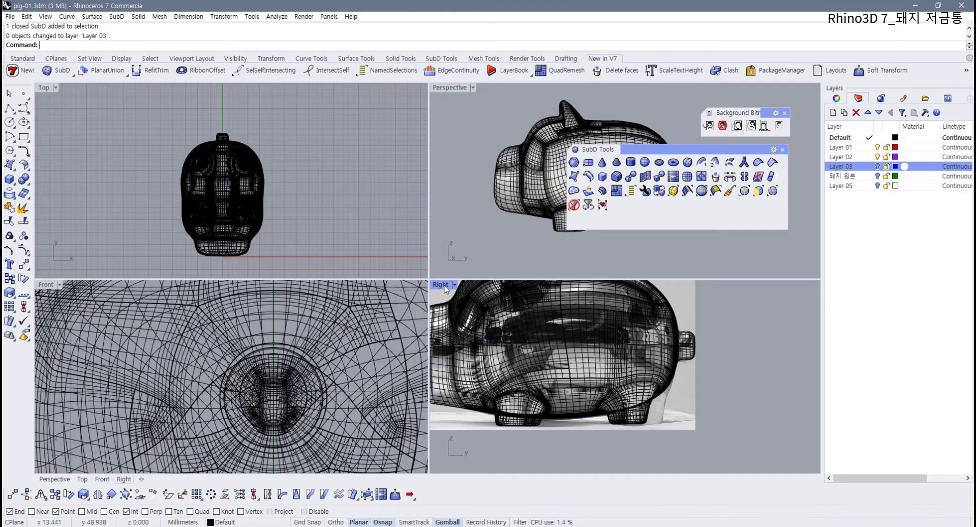
{"action": "double_click", "coordinate": [440, 285]}
{"action": "scroll", "coordinate": [419, 300], "scroll_direction": "down", "scroll_amount": 4}
{"action": "right_click_drag", "start_coordinate": [407, 305], "coordinate": [477, 334]}
- Draw a straight vertical polyline across the snout, running from above the snout to below the feet
{"action": "left_click", "coordinate": [9, 109]}
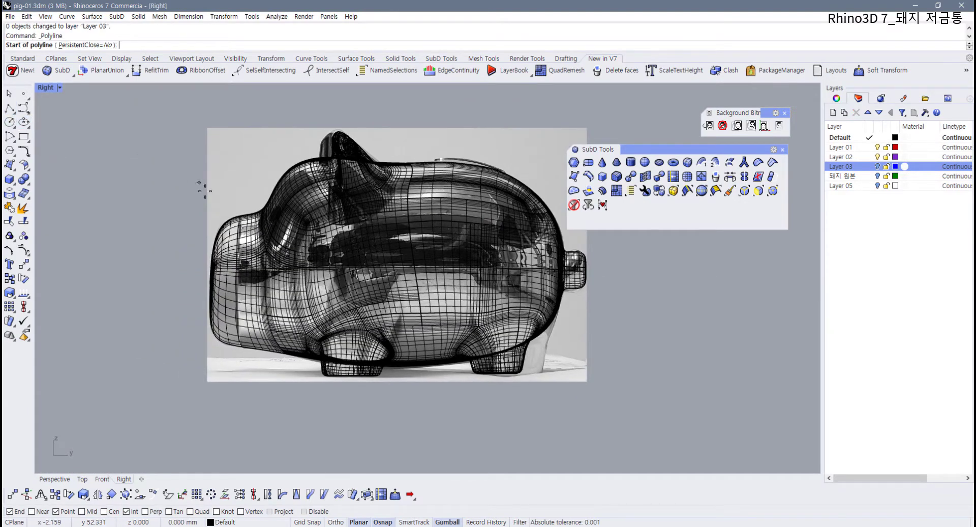
{"action": "scroll", "coordinate": [225, 225], "scroll_direction": "up", "scroll_amount": 2}
{"action": "left_click", "coordinate": [243, 158]}
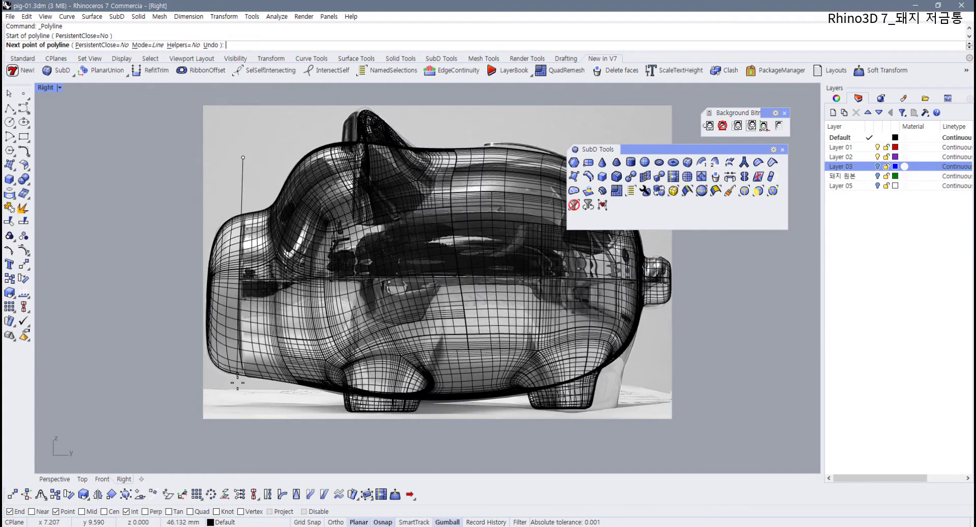
{"action": "left_click", "coordinate": [243, 438]}
{"action": "key", "text": "Return"}
{"action": "left_click", "coordinate": [244, 414]}
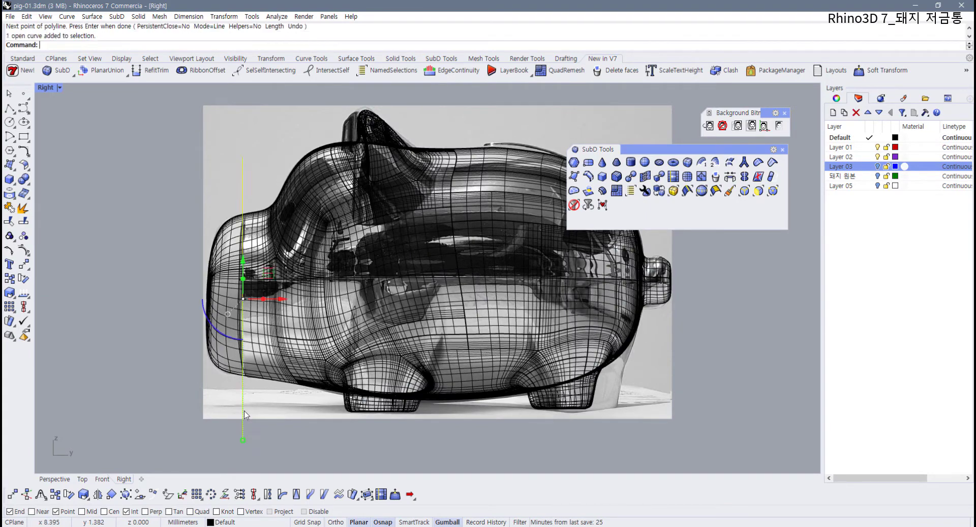
{"action": "left_click", "coordinate": [169, 323]}
- Close the floating SubD Tools palette and hide the background bitmap in the Right viewport
{"action": "scroll", "coordinate": [244, 312], "scroll_direction": "up", "scroll_amount": 4}
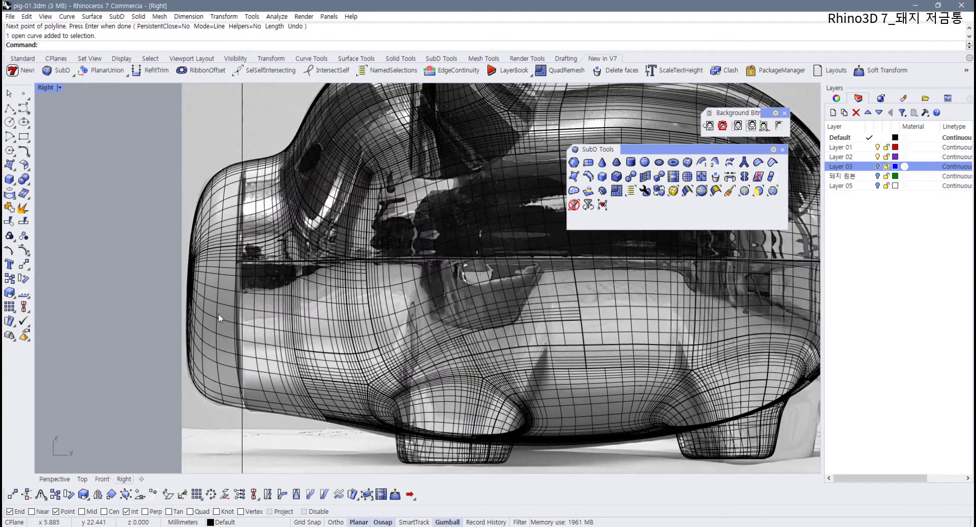
{"action": "left_click", "coordinate": [216, 313]}
{"action": "left_click", "coordinate": [167, 114]}
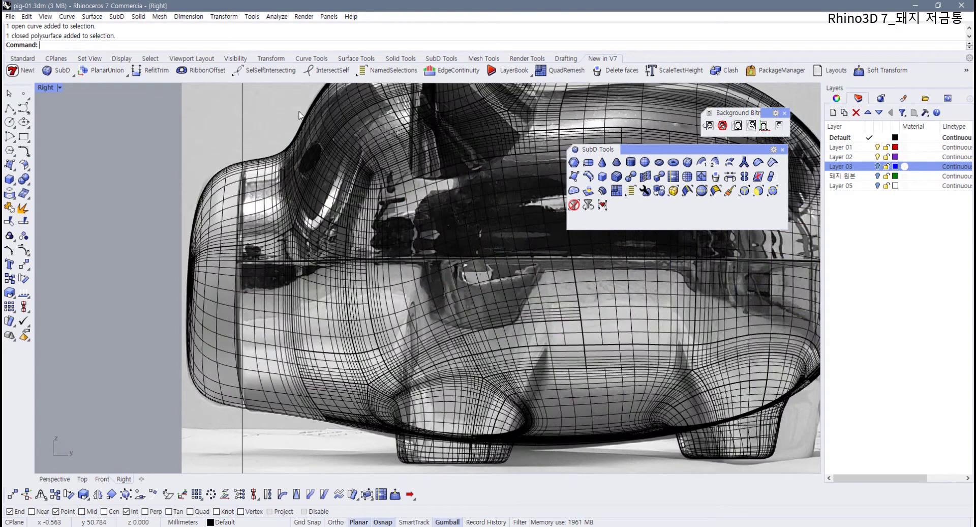
{"action": "left_click", "coordinate": [400, 59]}
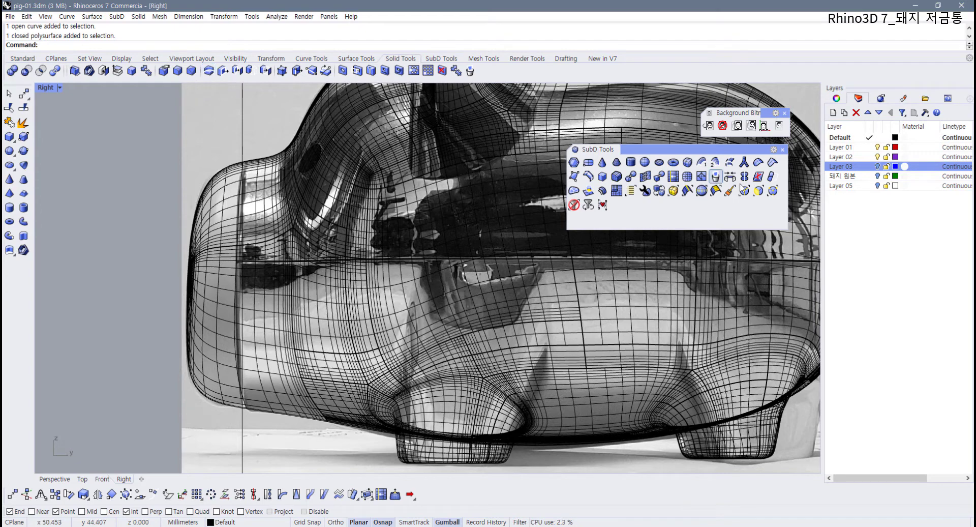
{"action": "left_click", "coordinate": [783, 149]}
{"action": "scroll", "coordinate": [436, 242], "scroll_direction": "down", "scroll_amount": 5}
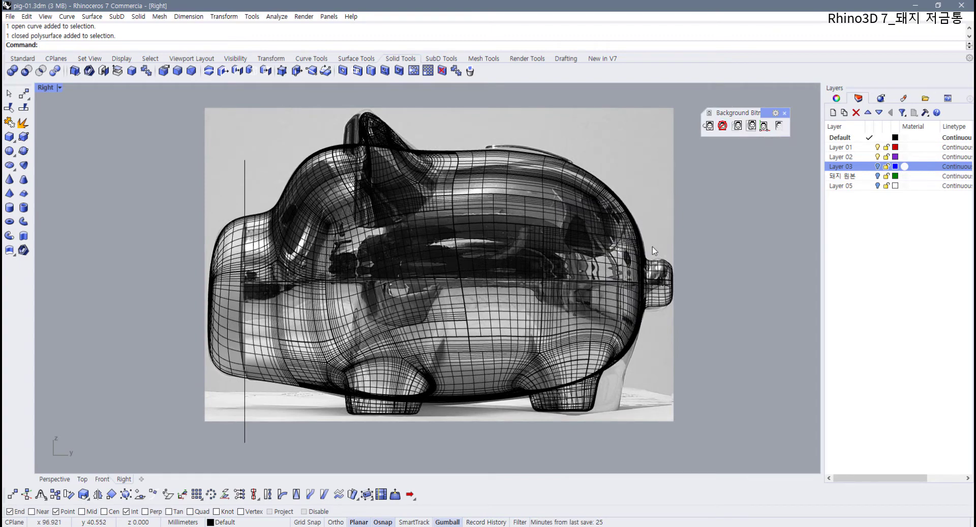
{"action": "scroll", "coordinate": [239, 325], "scroll_direction": "up", "scroll_amount": 3}
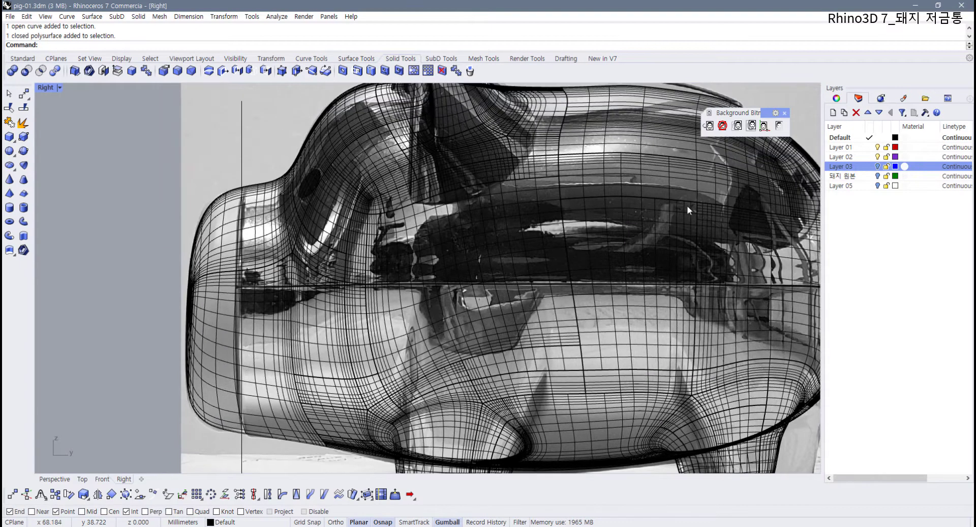
{"action": "left_click", "coordinate": [779, 127]}
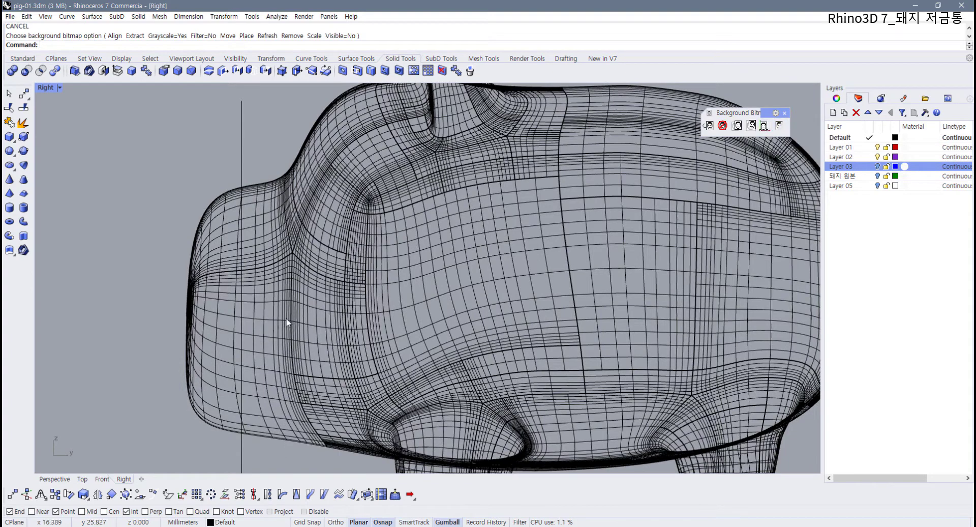
{"action": "scroll", "coordinate": [259, 359], "scroll_direction": "down", "scroll_amount": 3}
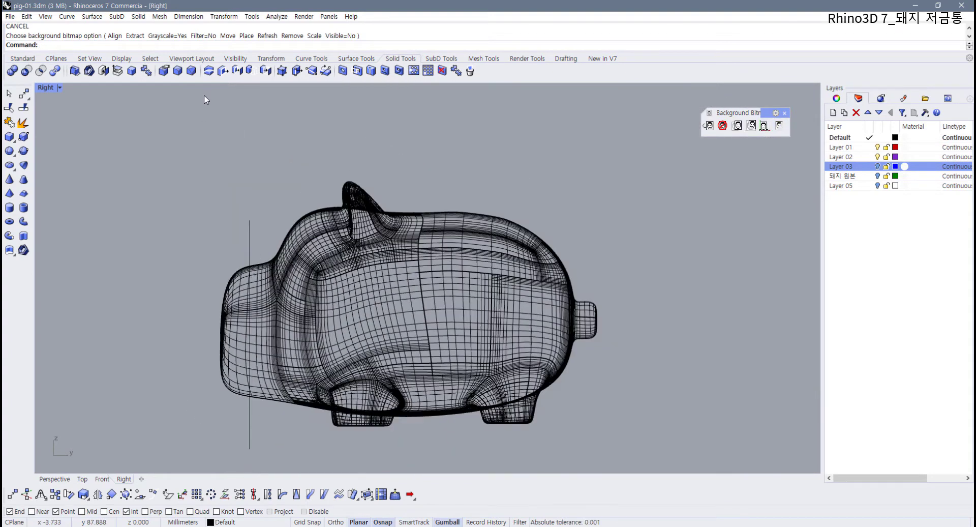
- Wire-cut the NURBS pig straight through with the vertical line across the snout, keeping all pieces
{"action": "left_click", "coordinate": [209, 71]}
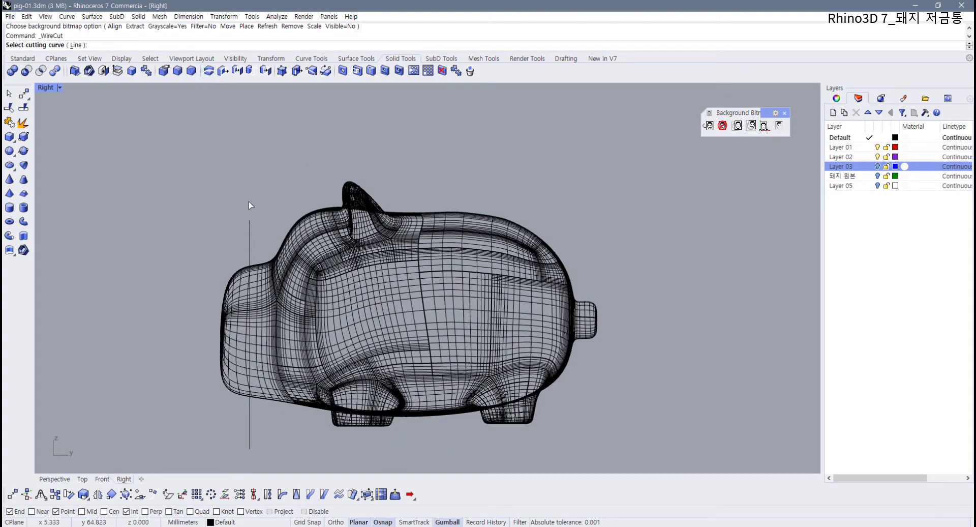
{"action": "left_click", "coordinate": [250, 234]}
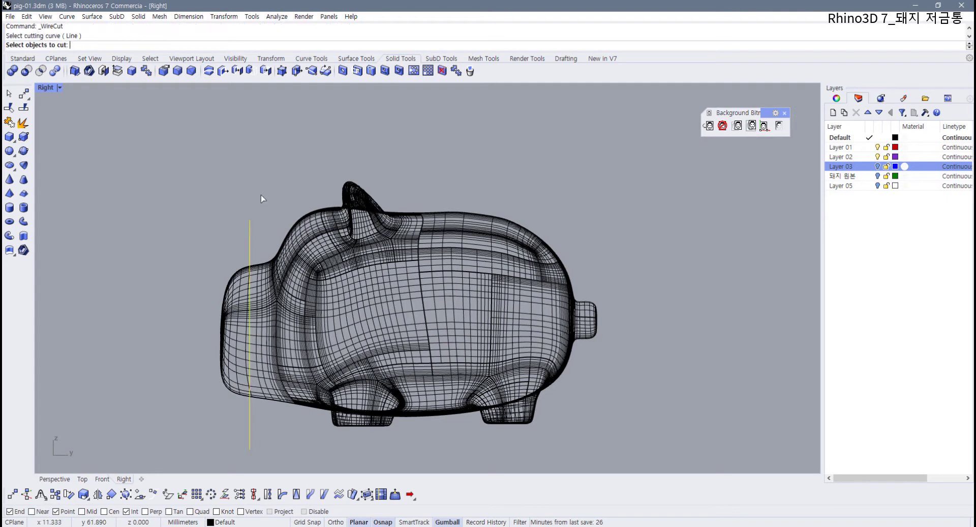
{"action": "left_click", "coordinate": [315, 292]}
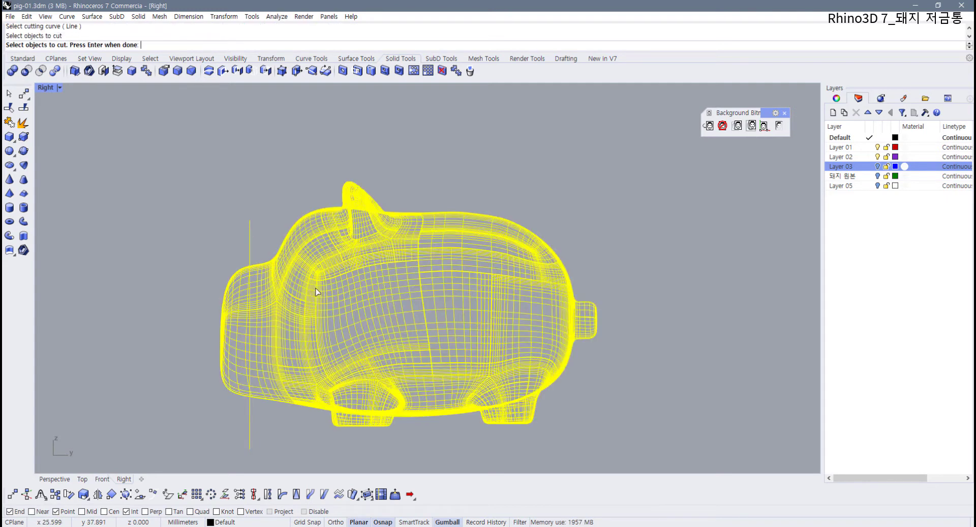
{"action": "key", "text": "Return"}
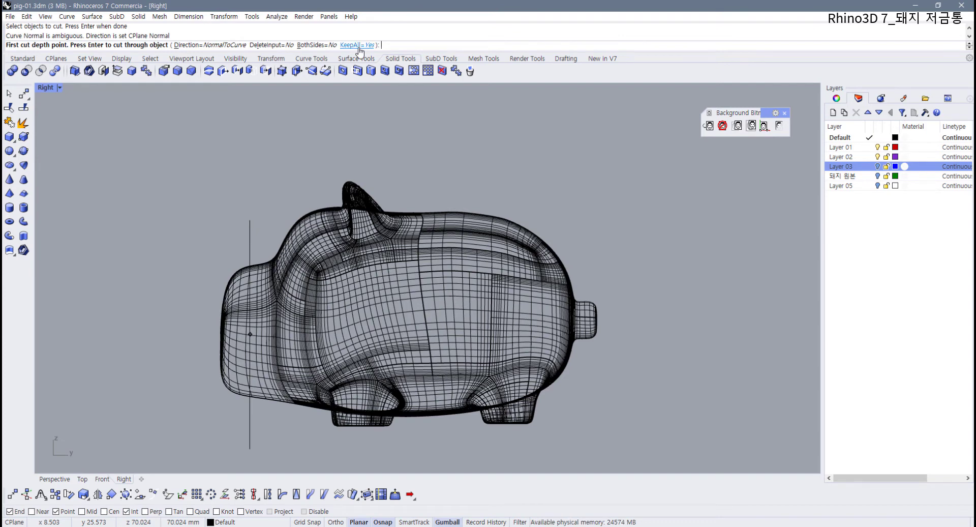
{"action": "key", "text": "Return"}
- Move the cut snout piece away from the body, examine its cut face in perspective, and undo the move
{"action": "left_click", "coordinate": [242, 304]}
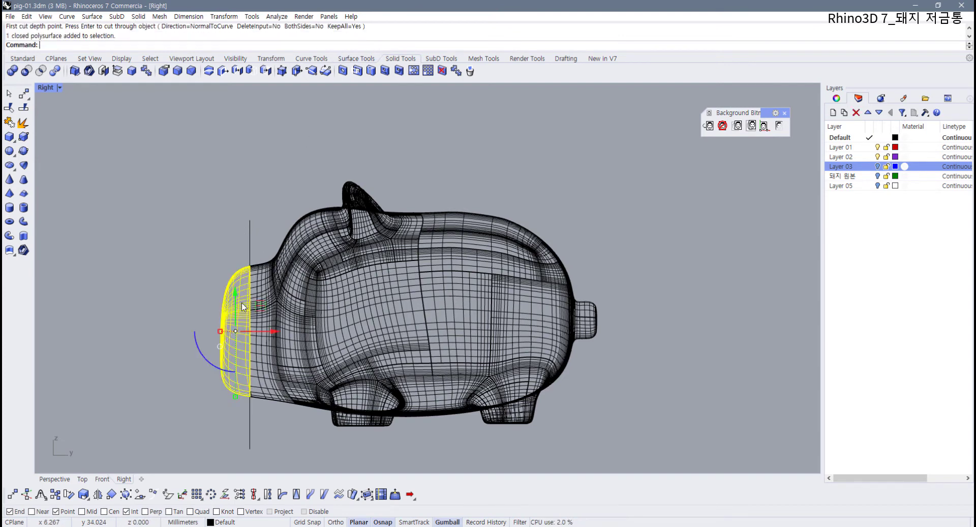
{"action": "left_click_drag", "start_coordinate": [270, 333], "coordinate": [208, 331]}
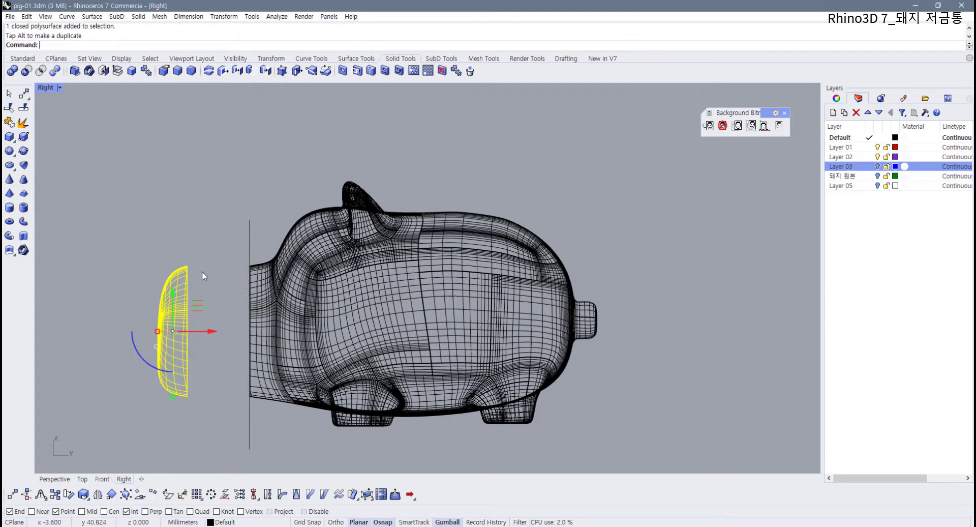
{"action": "double_click", "coordinate": [48, 90]}
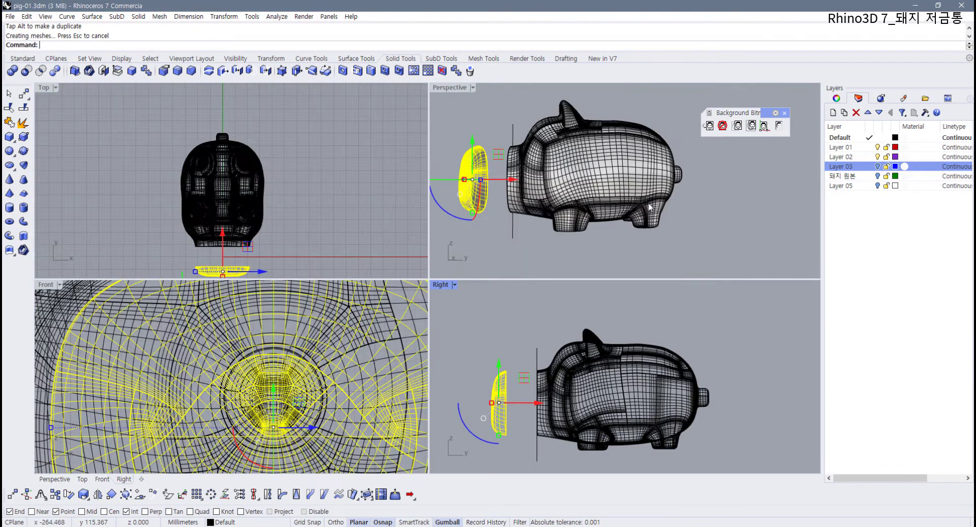
{"action": "left_click", "coordinate": [526, 228]}
{"action": "scroll", "coordinate": [495, 181], "scroll_direction": "up", "scroll_amount": 5}
{"action": "right_click_drag", "start_coordinate": [534, 198], "coordinate": [499, 133]}
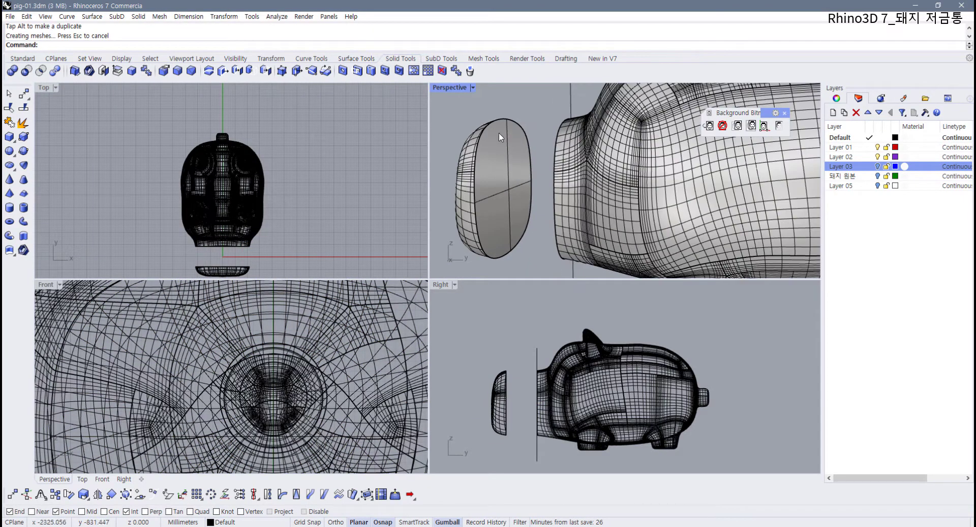
{"action": "key", "text": "ctrl+z"}
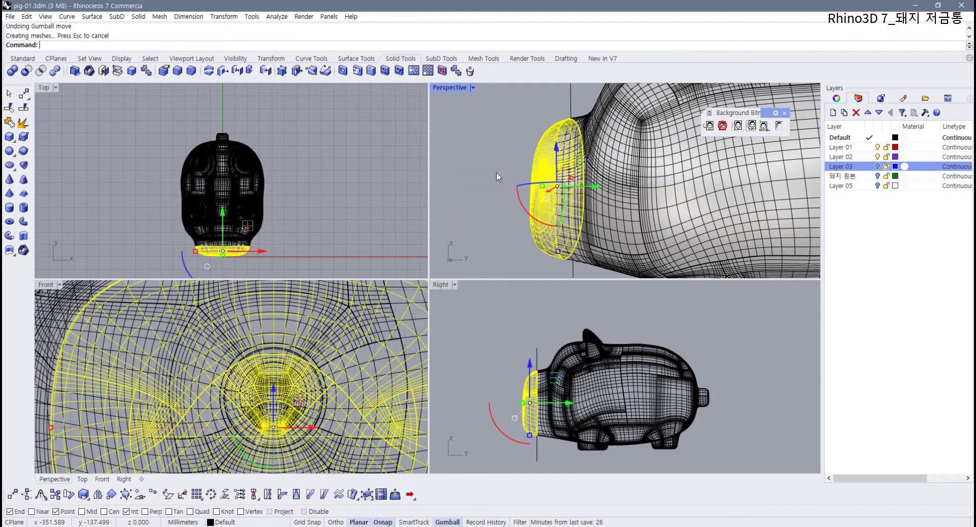
- Maximize the Perspective viewport and hide the cut snout piece
{"action": "left_click", "coordinate": [477, 185]}
{"action": "right_click_drag", "start_coordinate": [477, 185], "coordinate": [529, 175]}
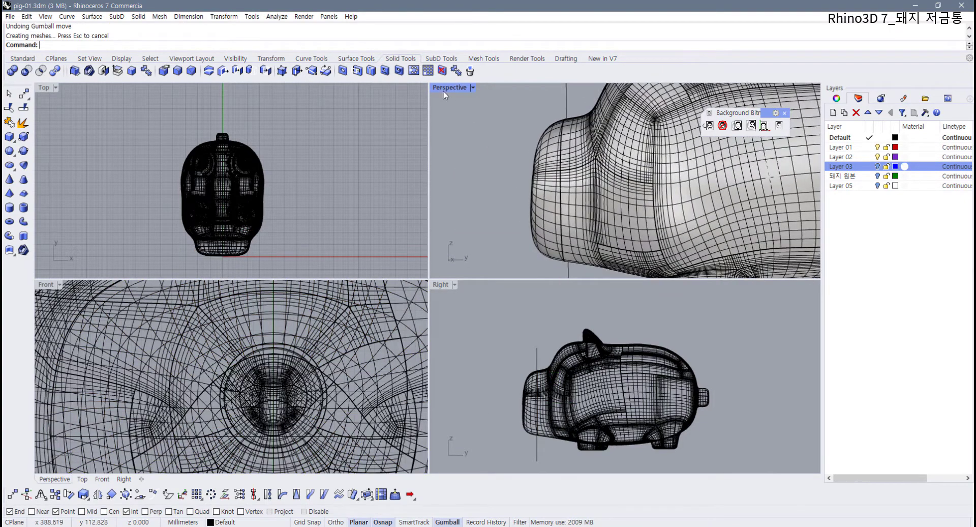
{"action": "double_click", "coordinate": [441, 87]}
{"action": "right_click_drag", "start_coordinate": [291, 287], "coordinate": [223, 276]}
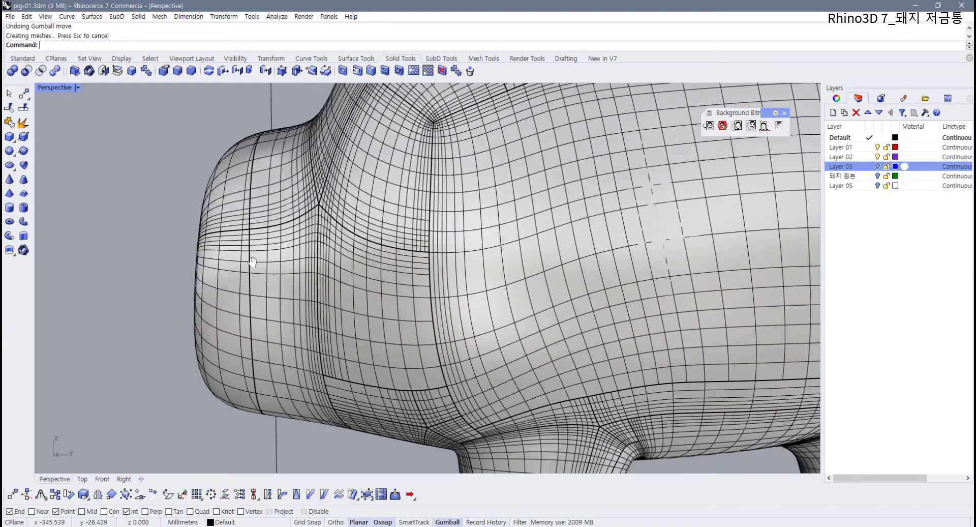
{"action": "left_click", "coordinate": [224, 277]}
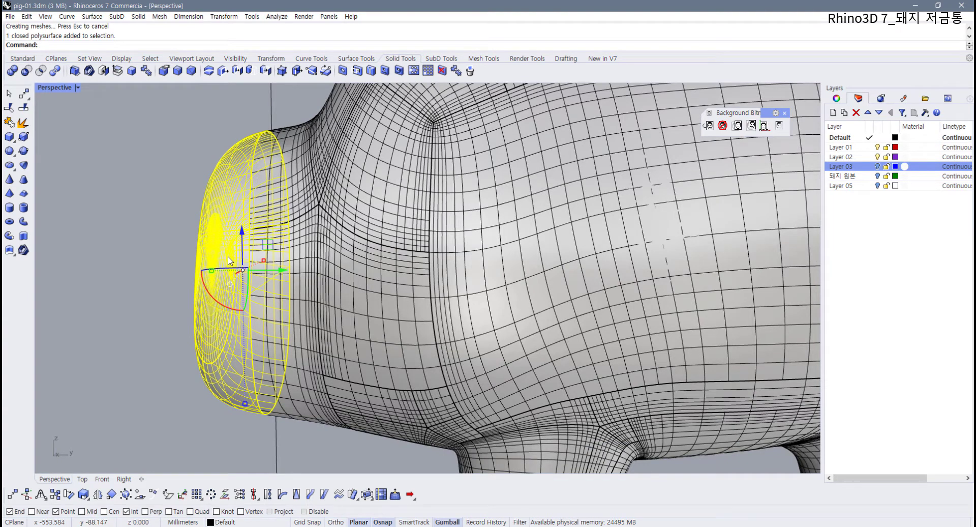
{"action": "middle_click", "coordinate": [200, 248]}
{"action": "left_click", "coordinate": [199, 248]}
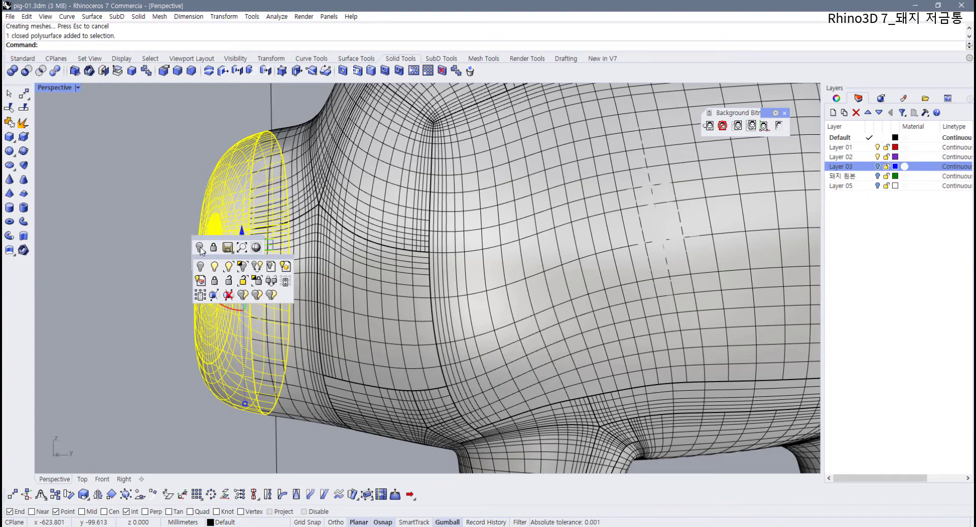
{"action": "left_click", "coordinate": [199, 249]}
{"action": "scroll", "coordinate": [199, 250], "scroll_direction": "down", "scroll_amount": 5}
{"action": "mouse_move", "coordinate": [214, 259]}
{"action": "right_mouse_down"}
{"action": "mouse_move", "coordinate": [244, 260]}
{"action": "mouse_move", "coordinate": [229, 263]}
{"action": "right_mouse_up"}
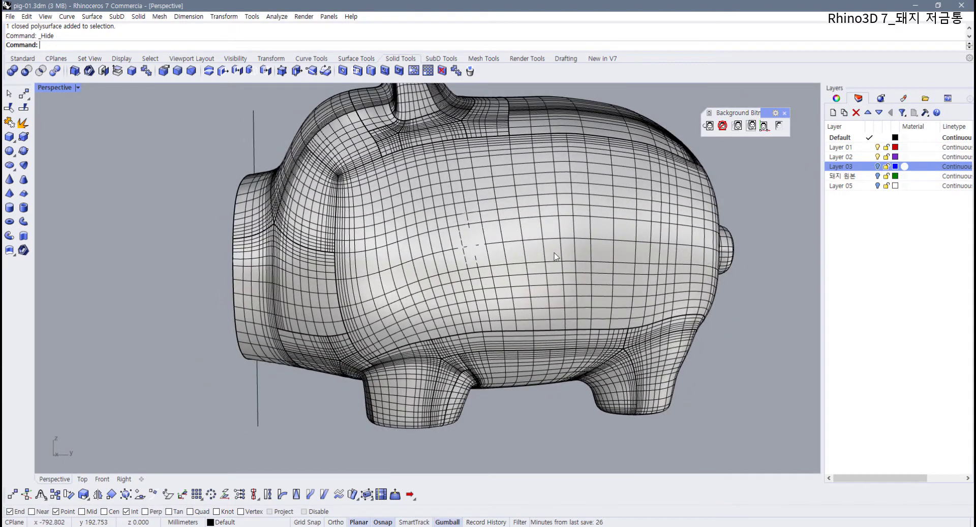
- Turn on Layer 05 with the guide curves and maximize the Right viewport on the pig
{"action": "left_click", "coordinate": [878, 186]}
{"action": "left_click", "coordinate": [758, 248]}
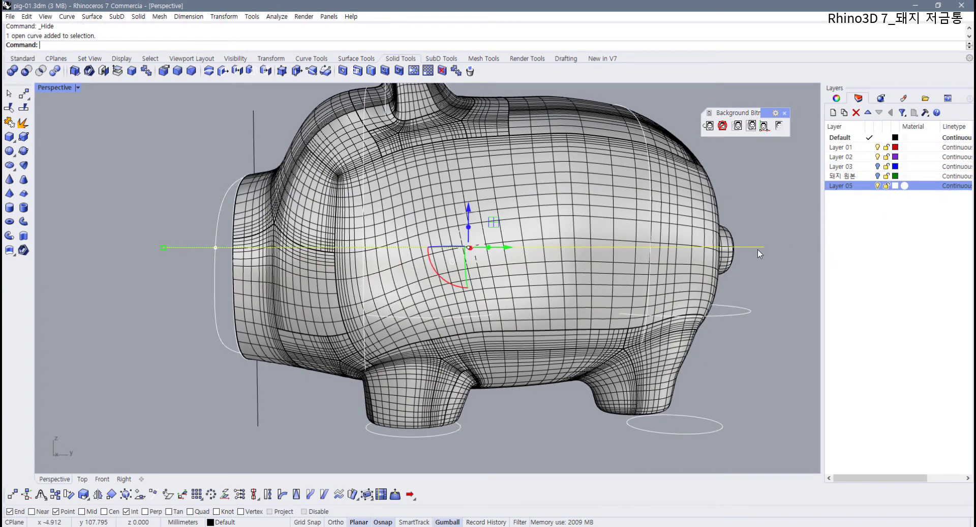
{"action": "right_click_drag", "start_coordinate": [757, 249], "coordinate": [255, 148]}
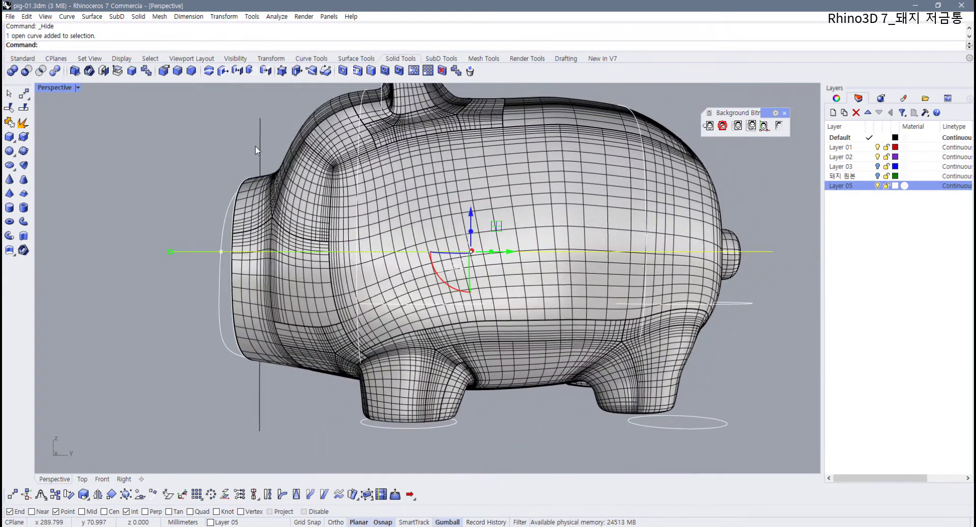
{"action": "double_click", "coordinate": [55, 88]}
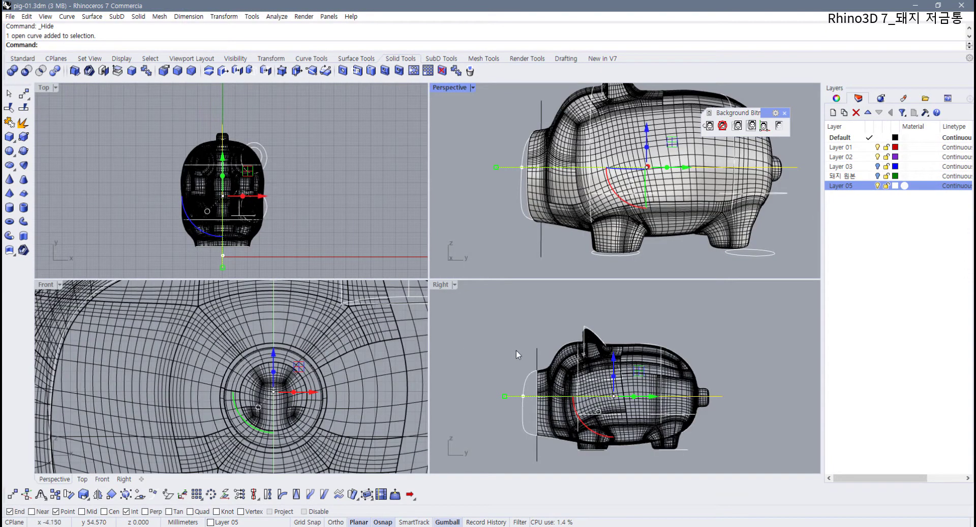
{"action": "right_click_drag", "start_coordinate": [516, 349], "coordinate": [478, 315]}
{"action": "double_click", "coordinate": [441, 285]}
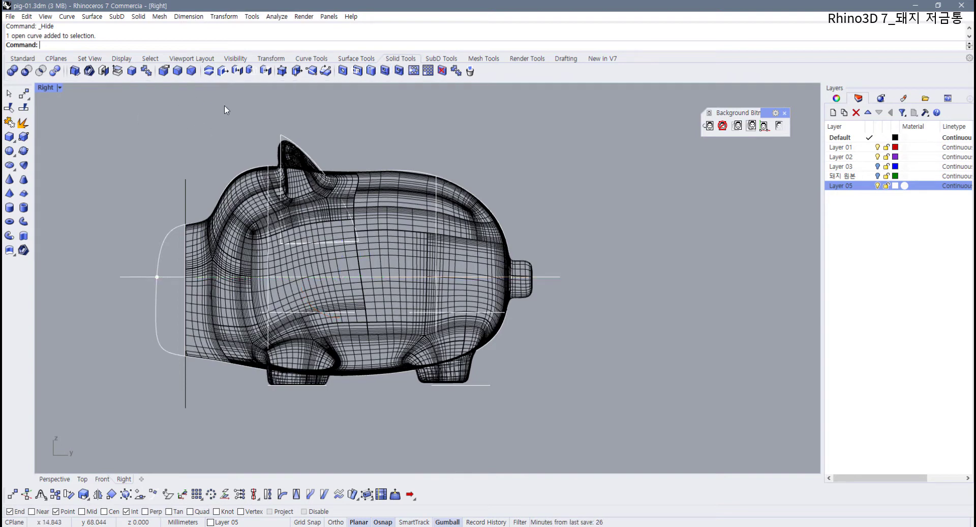
- Wire-cut the body into upper and lower halves along the horizontal centre curve, keeping all pieces, and check the upper half
{"action": "left_click", "coordinate": [208, 70]}
{"action": "left_click", "coordinate": [138, 277]}
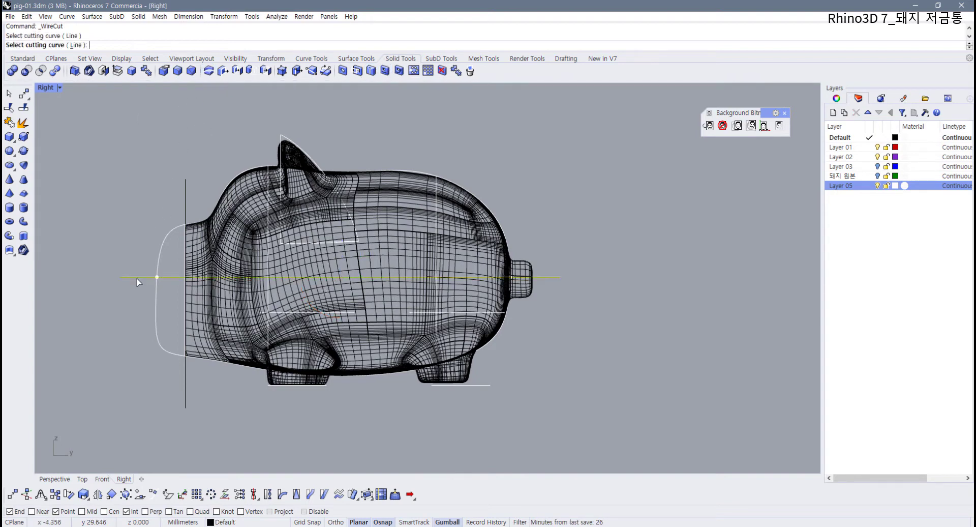
{"action": "left_click", "coordinate": [285, 262]}
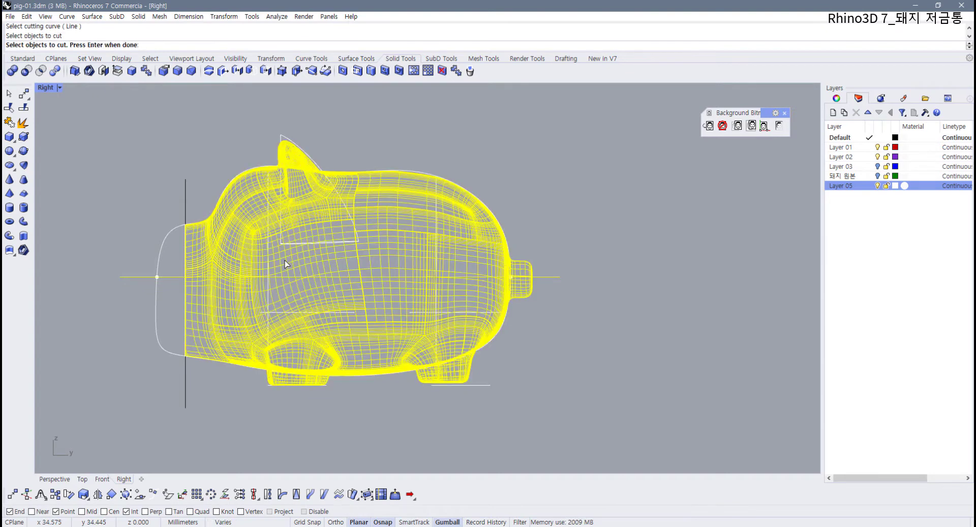
{"action": "key", "text": "Return"}
{"action": "key", "text": "Return"}
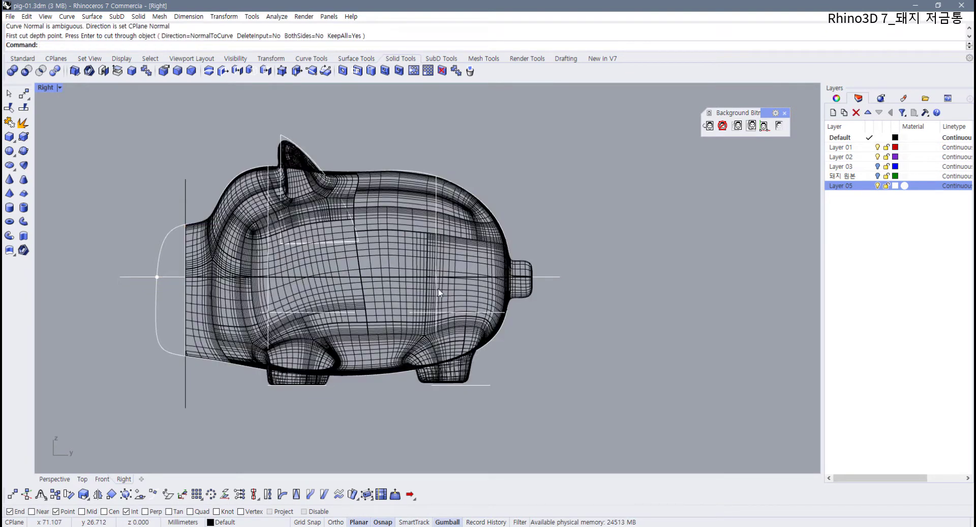
{"action": "left_click", "coordinate": [468, 263]}
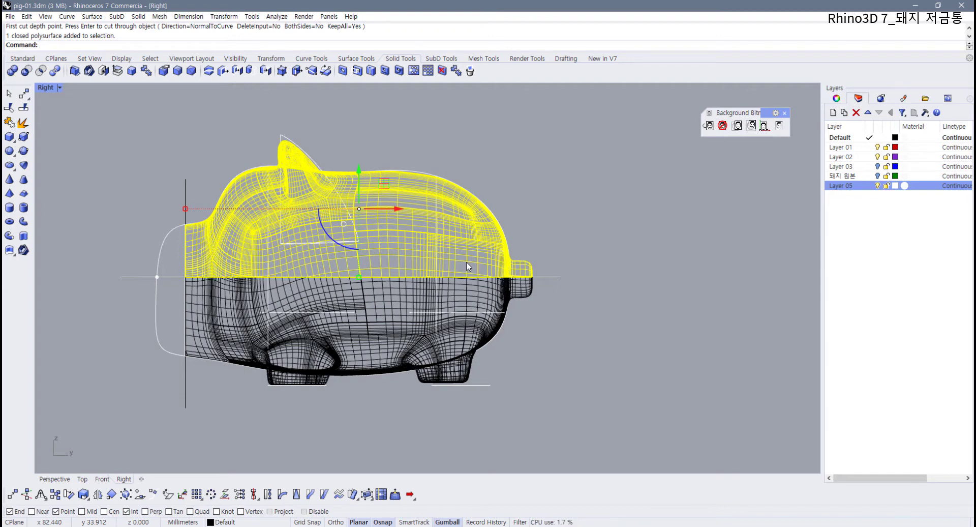
{"action": "key", "text": "Escape"}
- Try filleting the edges of both body halves at the snout cut with radius 1, and undo the fillet
{"action": "scroll", "coordinate": [188, 275], "scroll_direction": "up", "scroll_amount": 4}
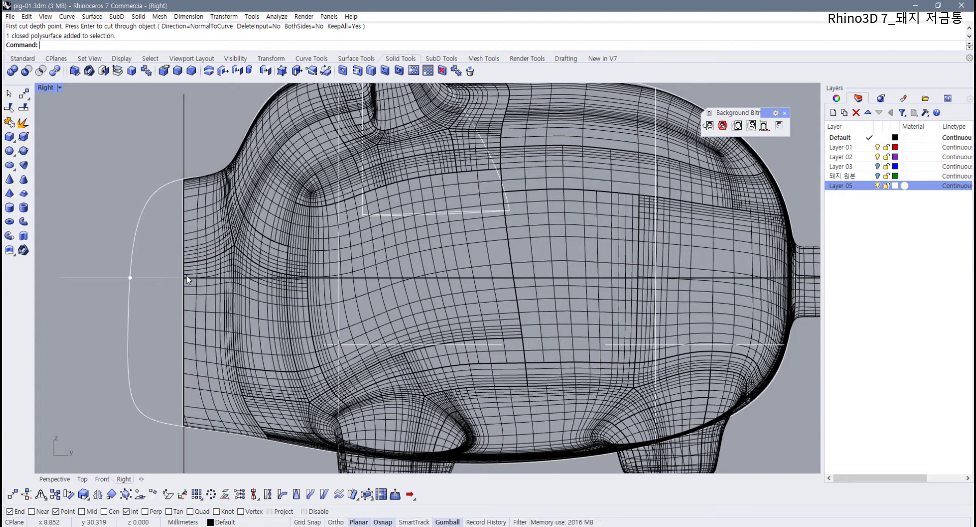
{"action": "scroll", "coordinate": [187, 277], "scroll_direction": "down", "scroll_amount": 3}
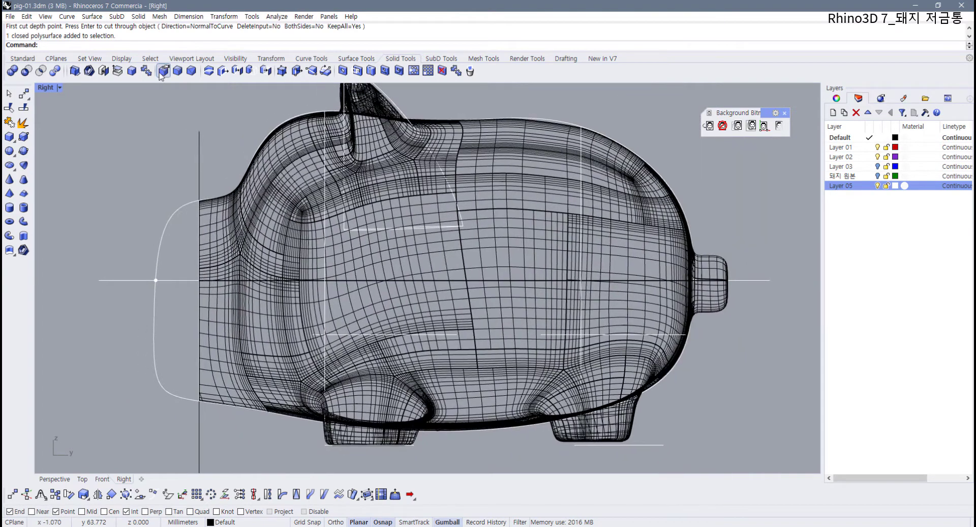
{"action": "left_click", "coordinate": [178, 71]}
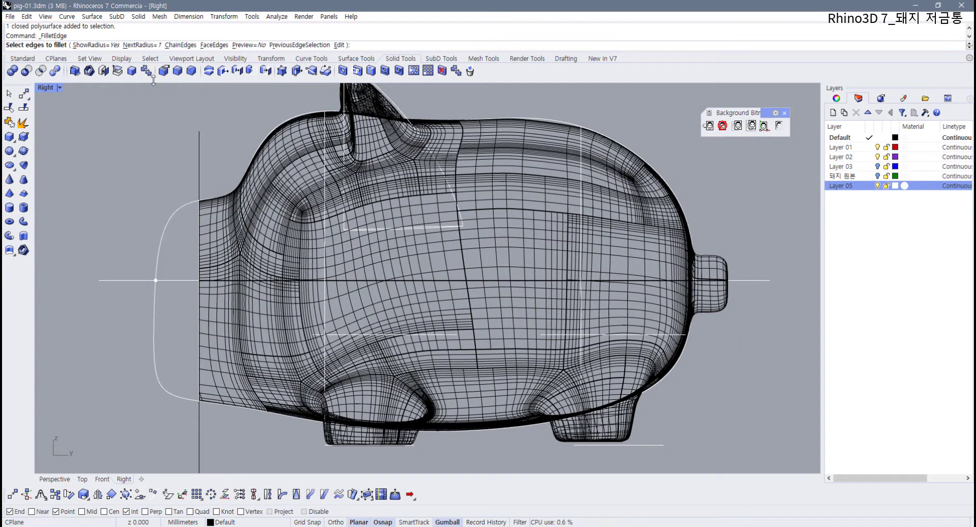
{"action": "left_click_drag", "start_coordinate": [173, 164], "coordinate": [208, 385]}
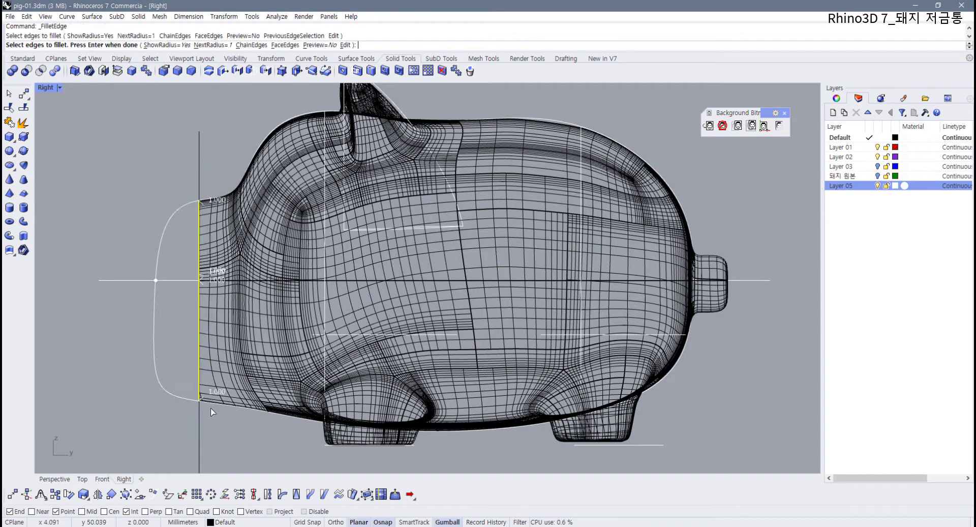
{"action": "key", "text": "Return"}
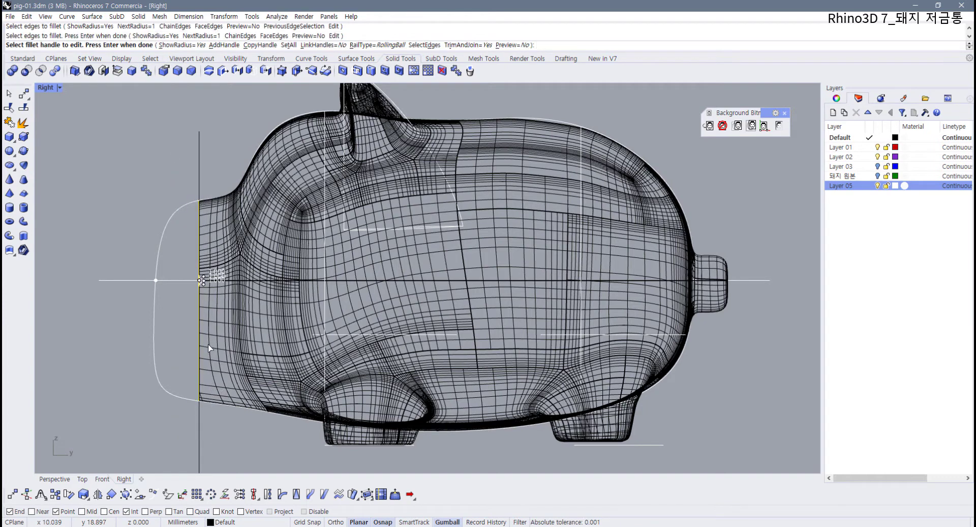
{"action": "key", "text": "Return"}
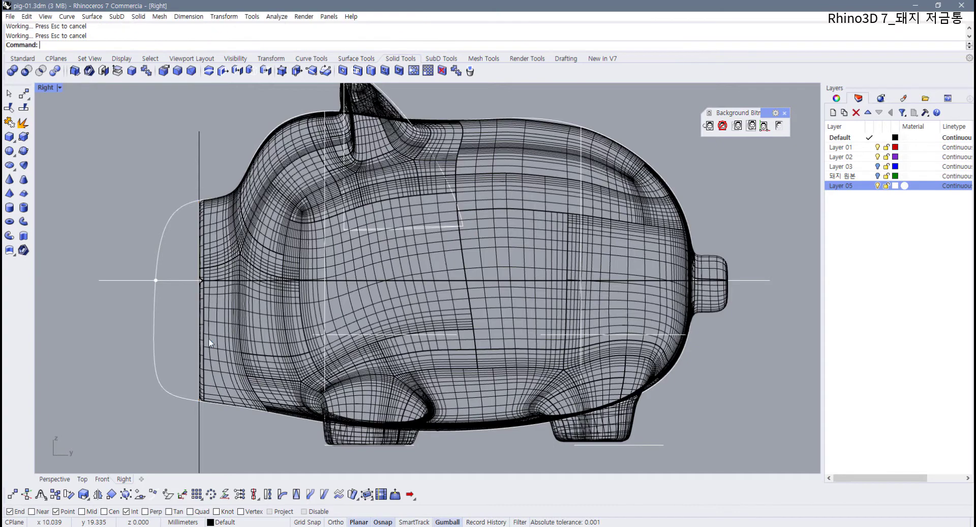
{"action": "scroll", "coordinate": [200, 286], "scroll_direction": "up", "scroll_amount": 4}
{"action": "scroll", "coordinate": [177, 326], "scroll_direction": "down", "scroll_amount": 3}
{"action": "key", "text": "ctrl+z"}
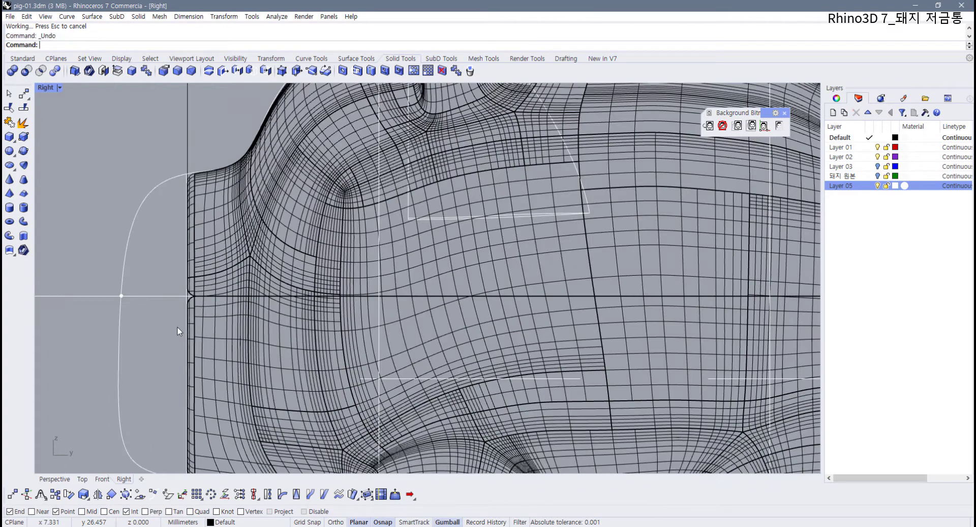
{"action": "key", "text": "Return"}
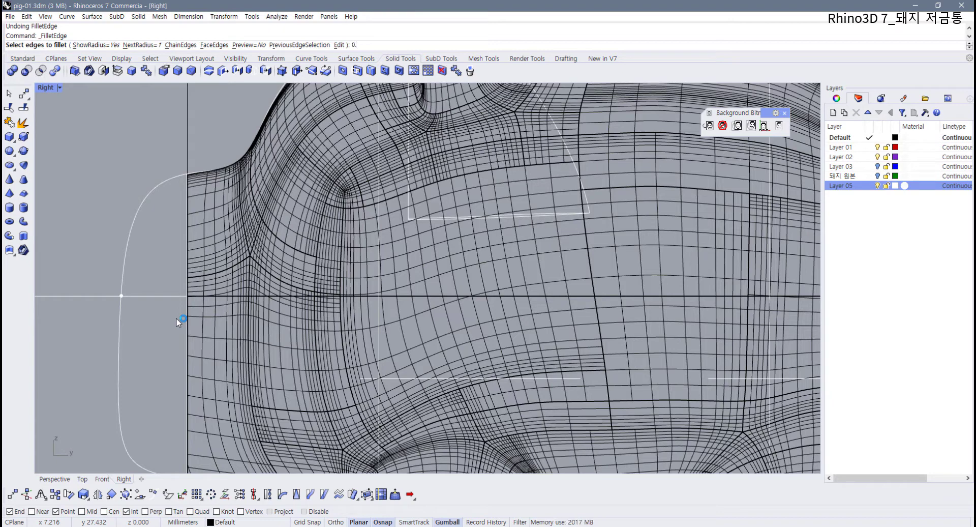
{"action": "scroll", "coordinate": [176, 319], "scroll_direction": "down", "scroll_amount": 5}
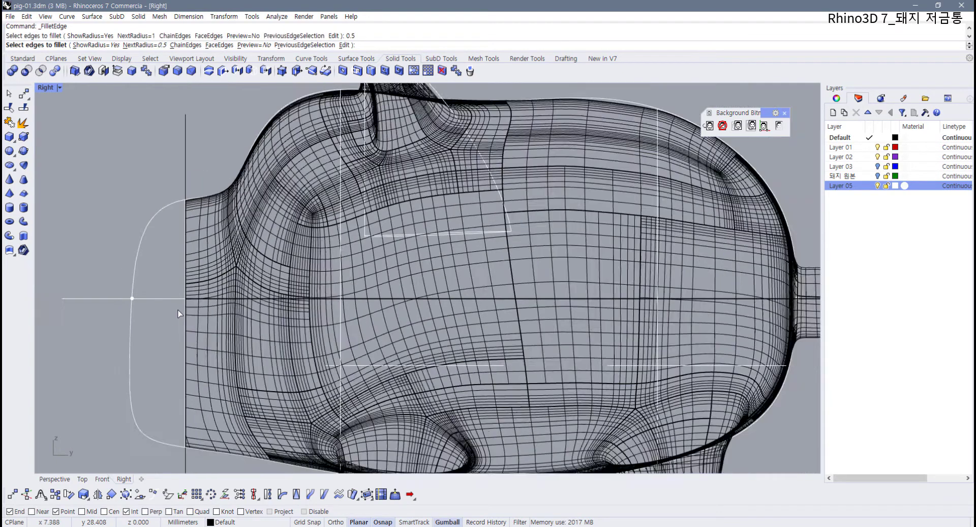
{"action": "left_click", "coordinate": [184, 387]}
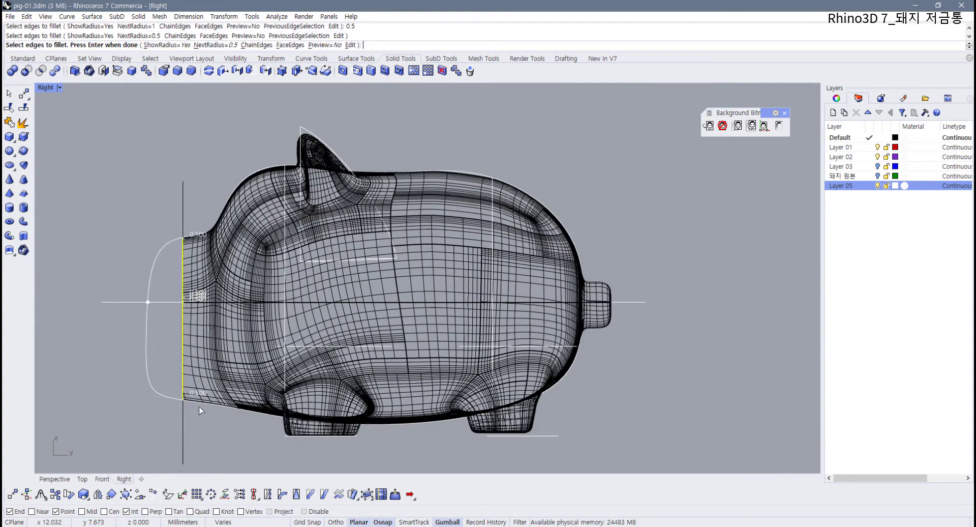
{"action": "key", "text": "Return"}
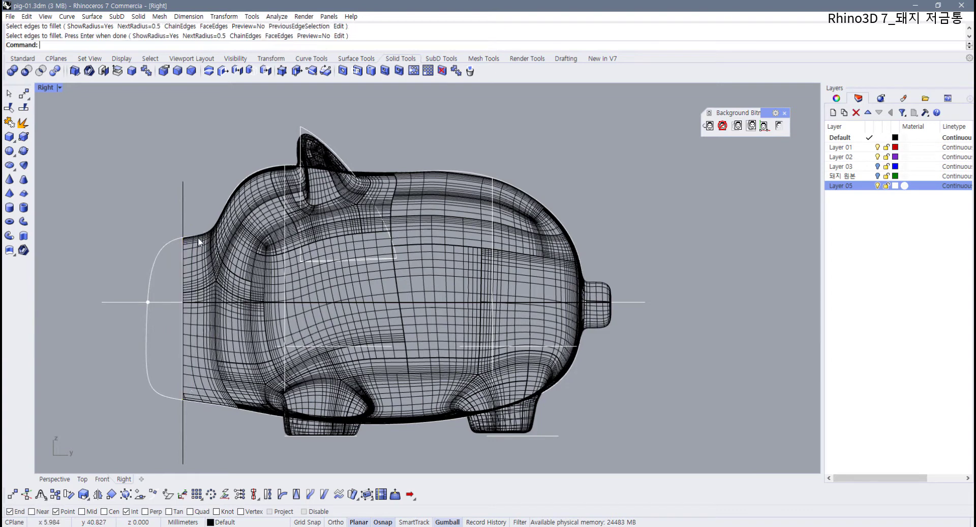
- Show the hidden snout piece again and select it
{"action": "left_click", "coordinate": [23, 59]}
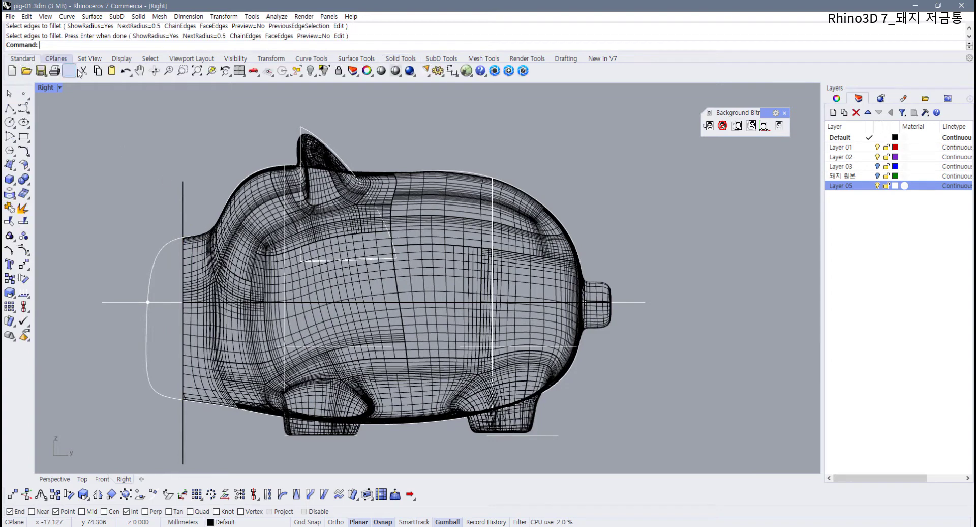
{"action": "right_click", "coordinate": [313, 70]}
{"action": "scroll", "coordinate": [165, 291], "scroll_direction": "up", "scroll_amount": 2}
{"action": "left_click", "coordinate": [175, 282]}
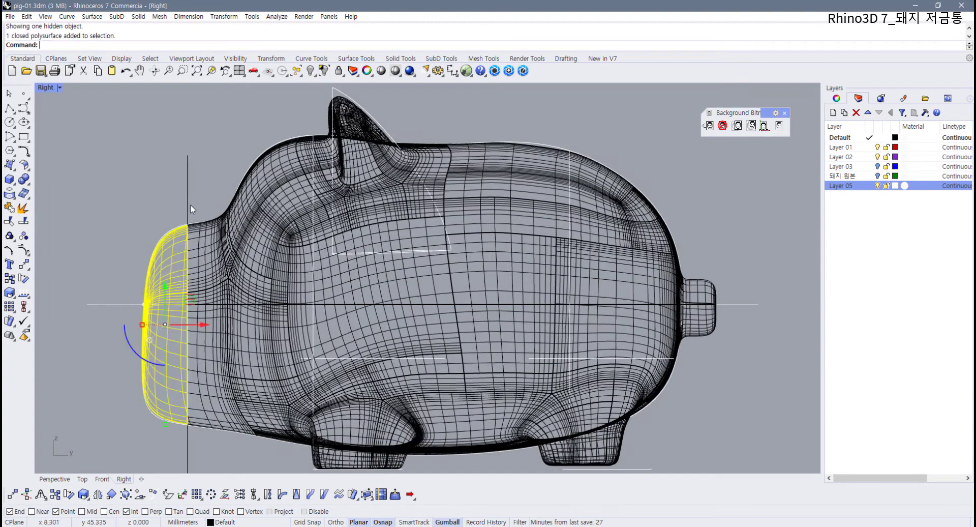
- Try filleting the edges of the snout and both body halves along the snout cut with radius 0.5
{"action": "left_click", "coordinate": [190, 205]}
{"action": "right_click_drag", "start_coordinate": [194, 226], "coordinate": [286, 207]}
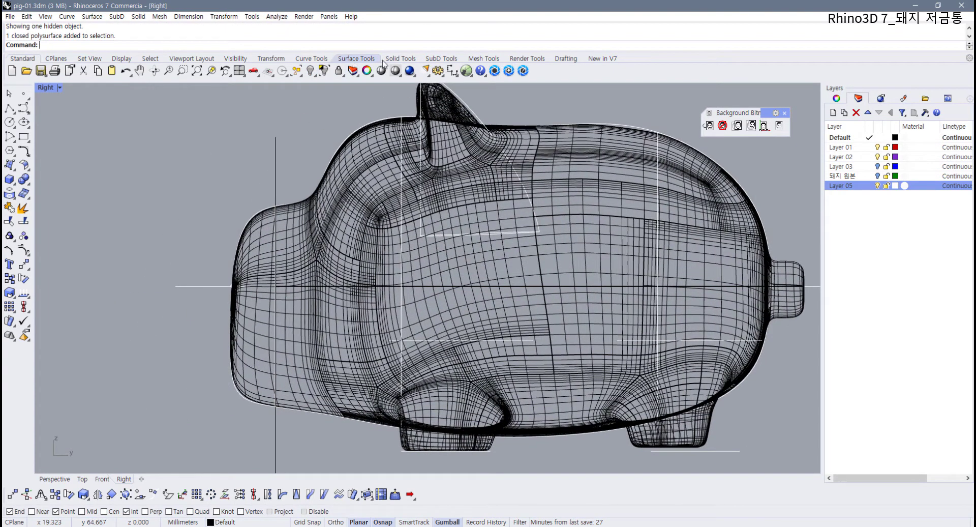
{"action": "left_click", "coordinate": [401, 59]}
{"action": "left_click", "coordinate": [177, 70]}
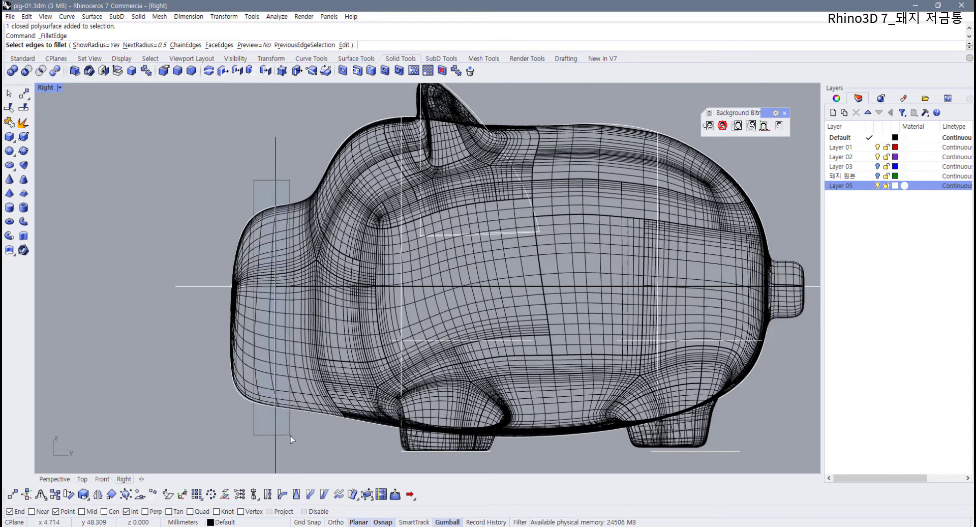
{"action": "left_click", "coordinate": [276, 394]}
{"action": "key", "text": "Return"}
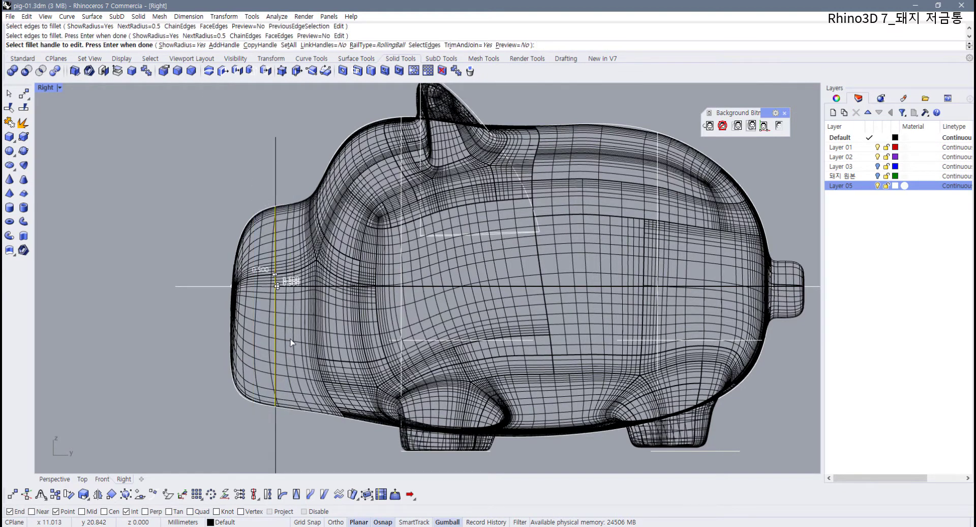
{"action": "key", "text": "Return"}
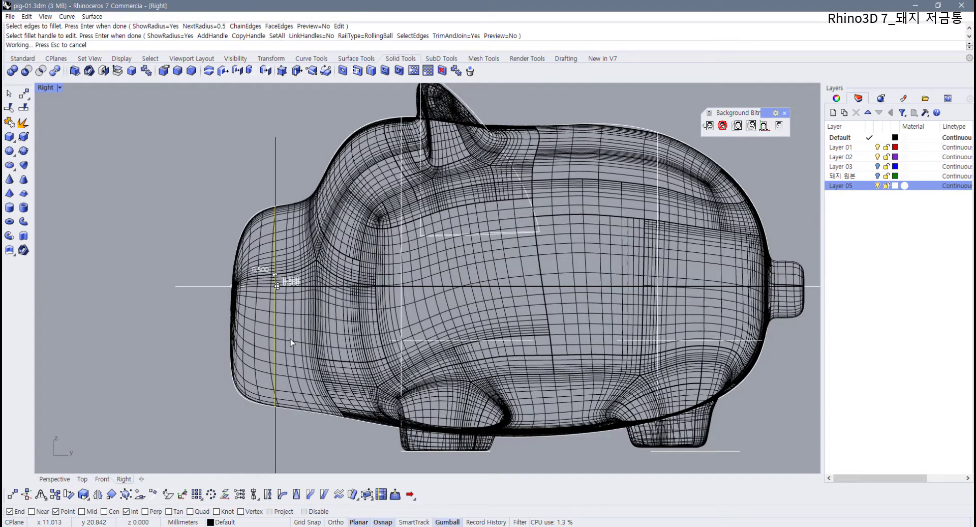
- Maximize the Perspective viewport and examine the filleted seam between the snout and the body
{"action": "scroll", "coordinate": [277, 152], "scroll_direction": "up", "scroll_amount": 5}
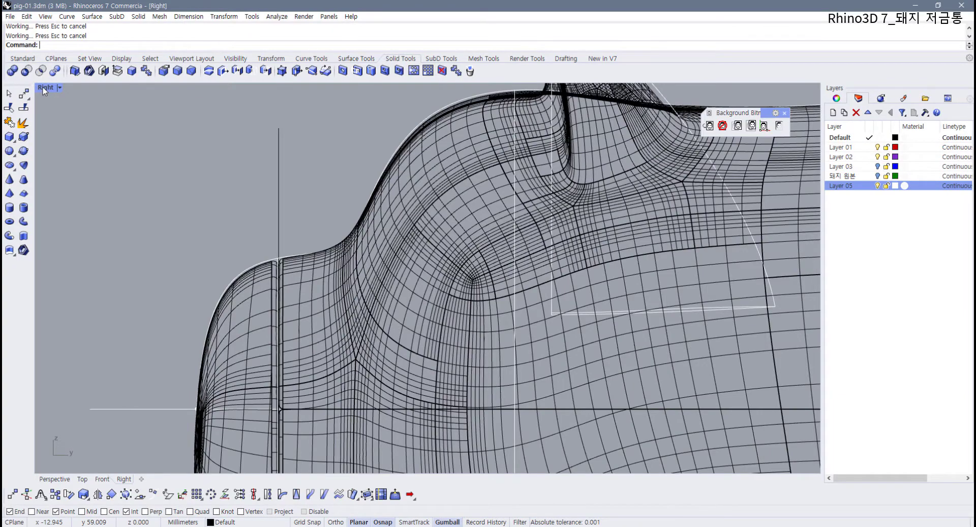
{"action": "double_click", "coordinate": [43, 91]}
{"action": "double_click", "coordinate": [455, 88]}
{"action": "right_click_drag", "start_coordinate": [376, 159], "coordinate": [386, 216]}
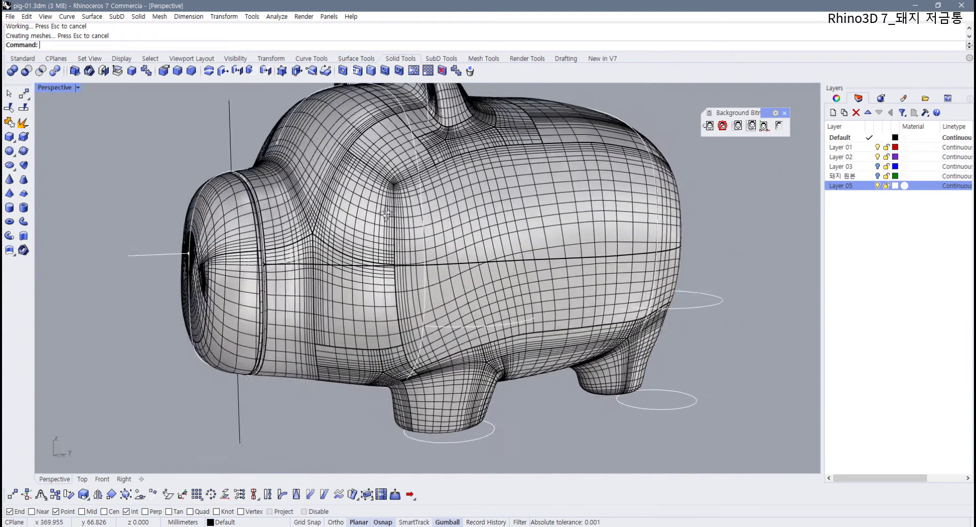
{"action": "scroll", "coordinate": [241, 199], "scroll_direction": "up", "scroll_amount": 5}
{"action": "right_click_drag", "start_coordinate": [241, 197], "coordinate": [248, 211]}
{"action": "scroll", "coordinate": [187, 173], "scroll_direction": "up", "scroll_amount": 2}
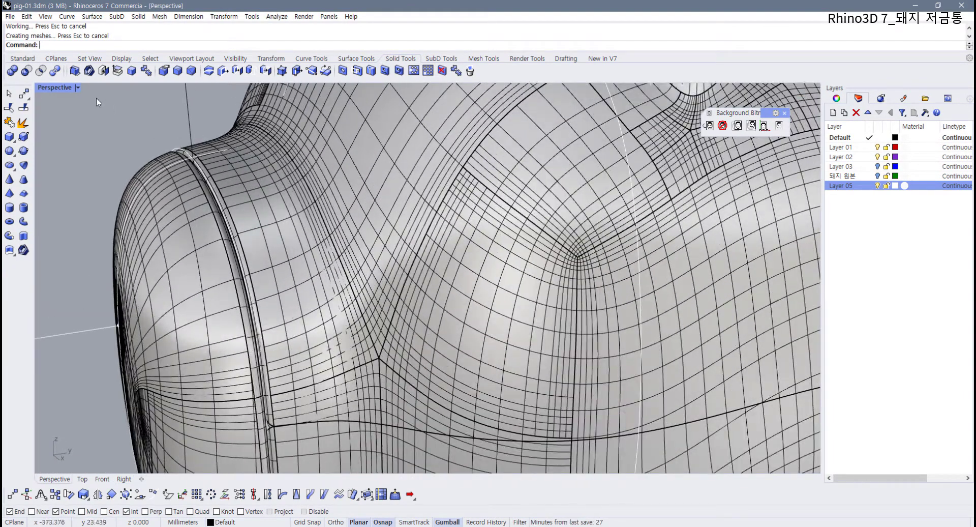
- Set the Perspective display mode to Rendered and examine the corner where the snout seam meets the horizontal split
{"action": "left_click", "coordinate": [78, 88]}
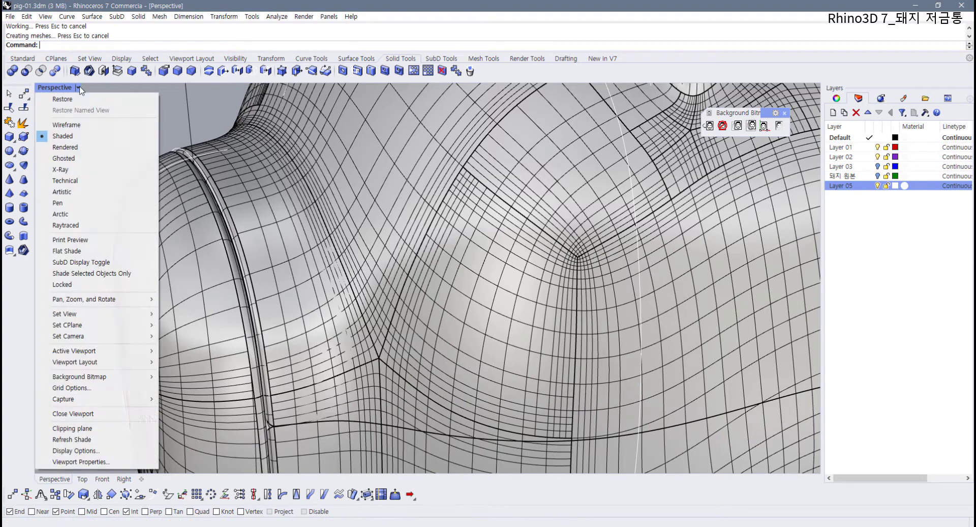
{"action": "left_click", "coordinate": [56, 146]}
{"action": "right_click_drag", "start_coordinate": [153, 187], "coordinate": [185, 223]}
{"action": "scroll", "coordinate": [223, 293], "scroll_direction": "up", "scroll_amount": 4}
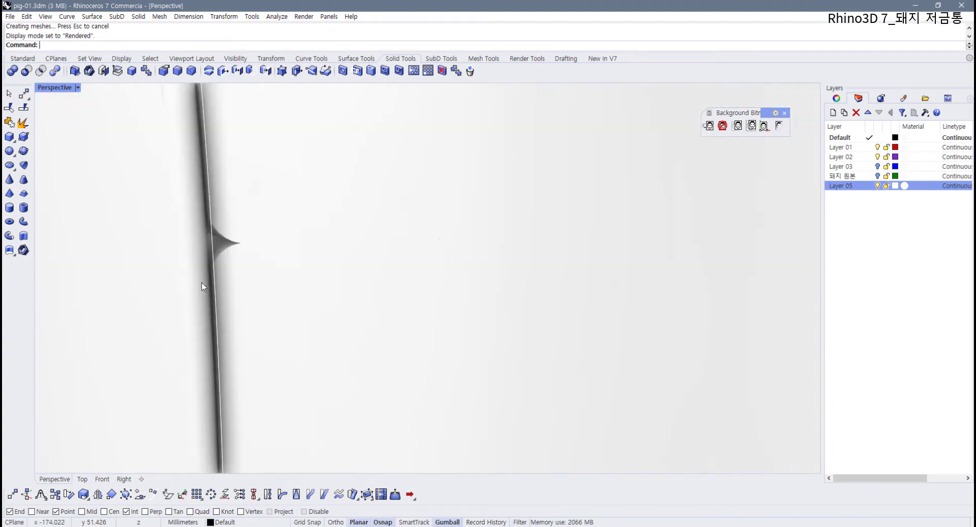
{"action": "scroll", "coordinate": [218, 269], "scroll_direction": "down", "scroll_amount": 2}
{"action": "scroll", "coordinate": [264, 273], "scroll_direction": "up", "scroll_amount": 2}
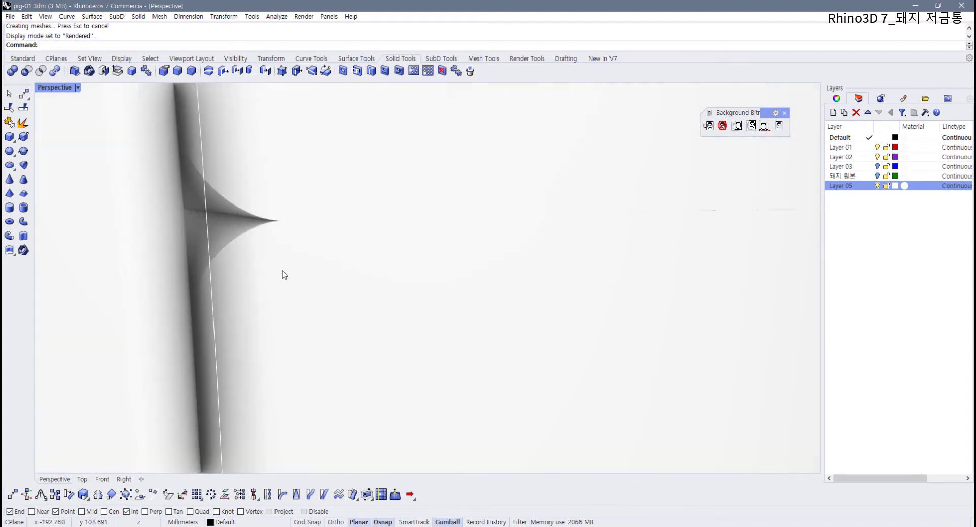
{"action": "left_click", "coordinate": [263, 272]}
{"action": "scroll", "coordinate": [262, 272], "scroll_direction": "down", "scroll_amount": 2}
{"action": "scroll", "coordinate": [258, 270], "scroll_direction": "down", "scroll_amount": 5}
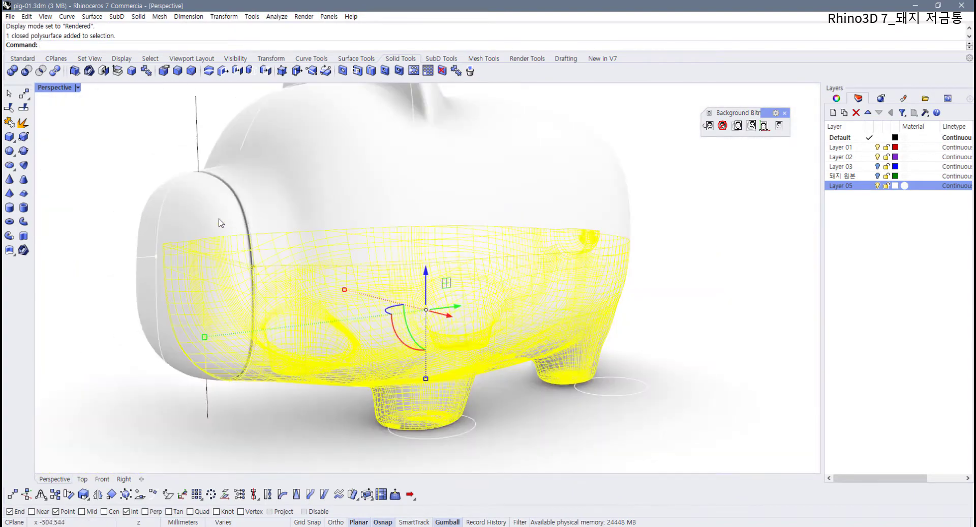
- Hide the snout piece and examine the body halves at the exposed cut face
{"action": "left_click", "coordinate": [218, 218]}
{"action": "middle_click", "coordinate": [219, 217]}
{"action": "left_click", "coordinate": [190, 212]}
{"action": "scroll", "coordinate": [260, 272], "scroll_direction": "up", "scroll_amount": 4}
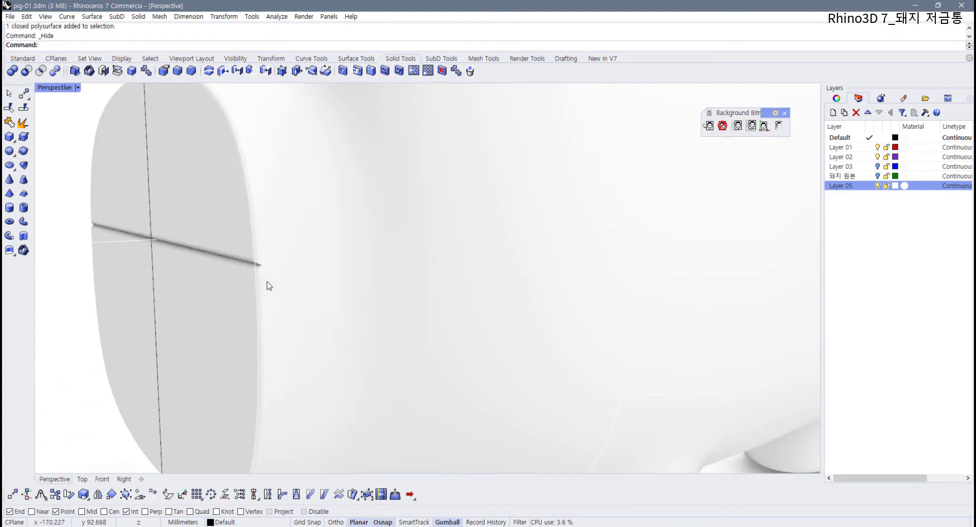
{"action": "left_click", "coordinate": [263, 265]}
{"action": "scroll", "coordinate": [279, 263], "scroll_direction": "down", "scroll_amount": 3}
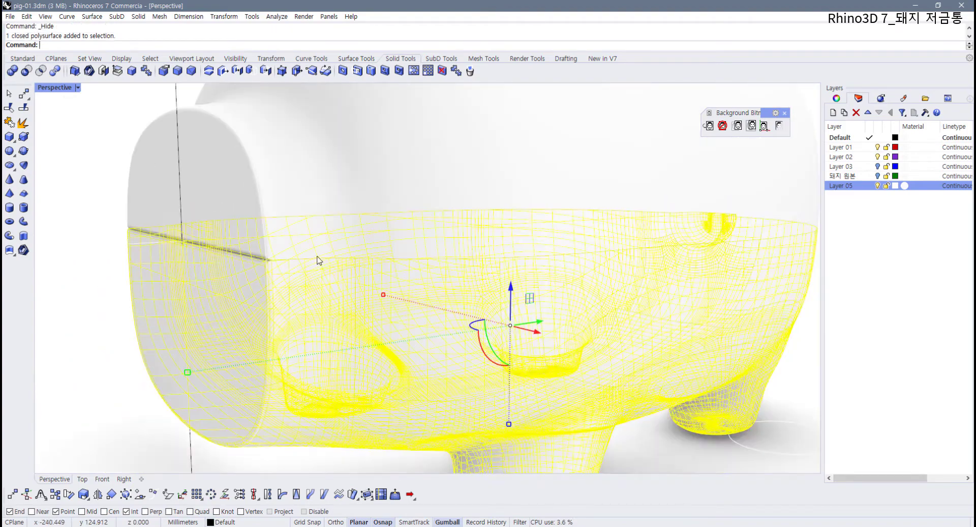
- Set the display mode back to Shaded and examine the fillet corner where the two body halves meet
{"action": "left_click", "coordinate": [78, 89]}
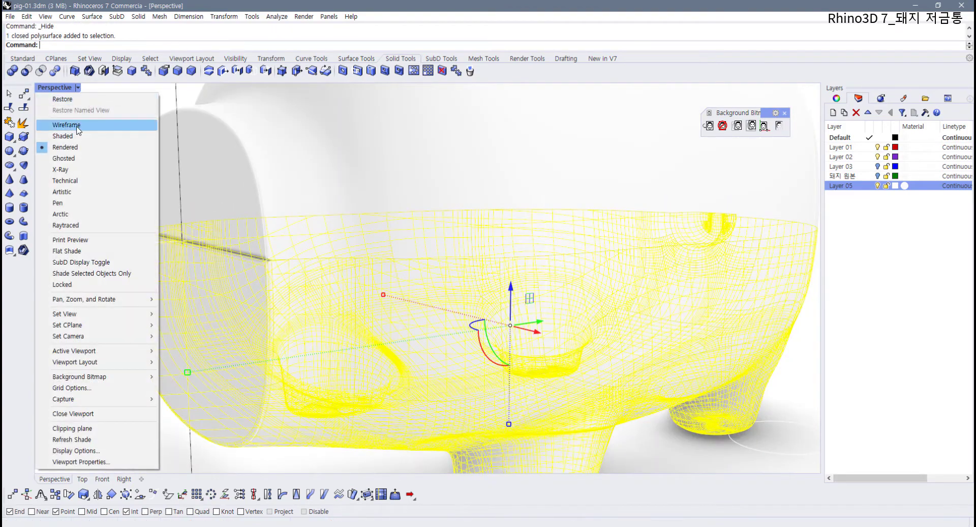
{"action": "left_click", "coordinate": [81, 136]}
{"action": "key", "text": "Escape"}
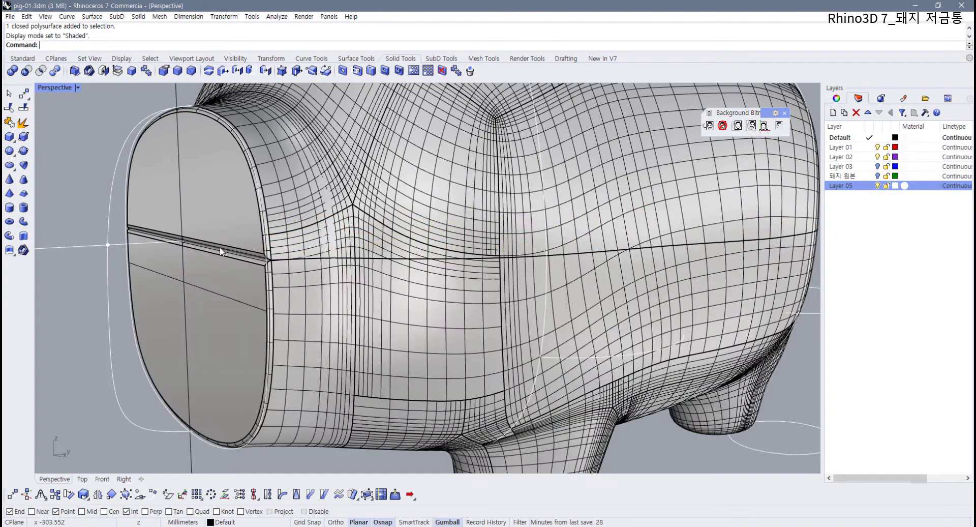
{"action": "scroll", "coordinate": [365, 248], "scroll_direction": "up", "scroll_amount": 6}
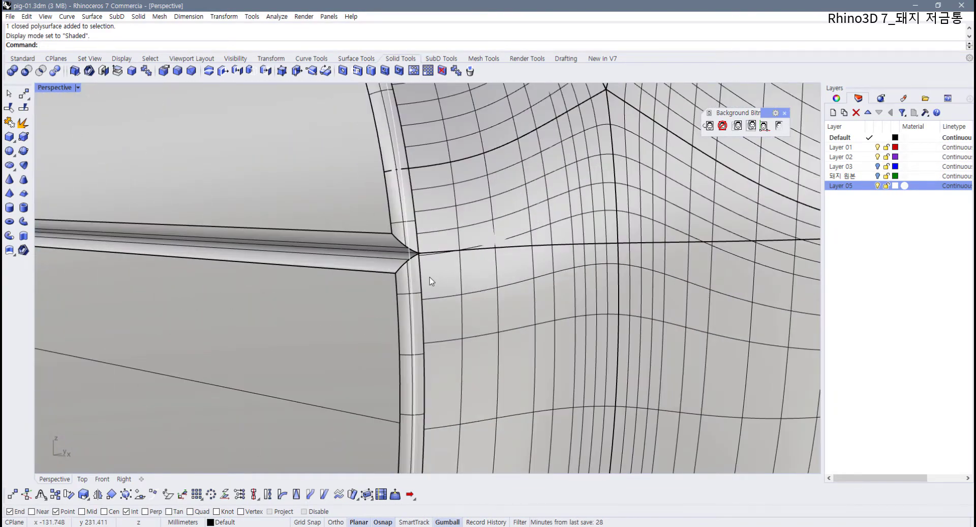
{"action": "right_click_drag", "start_coordinate": [429, 276], "coordinate": [365, 259]}
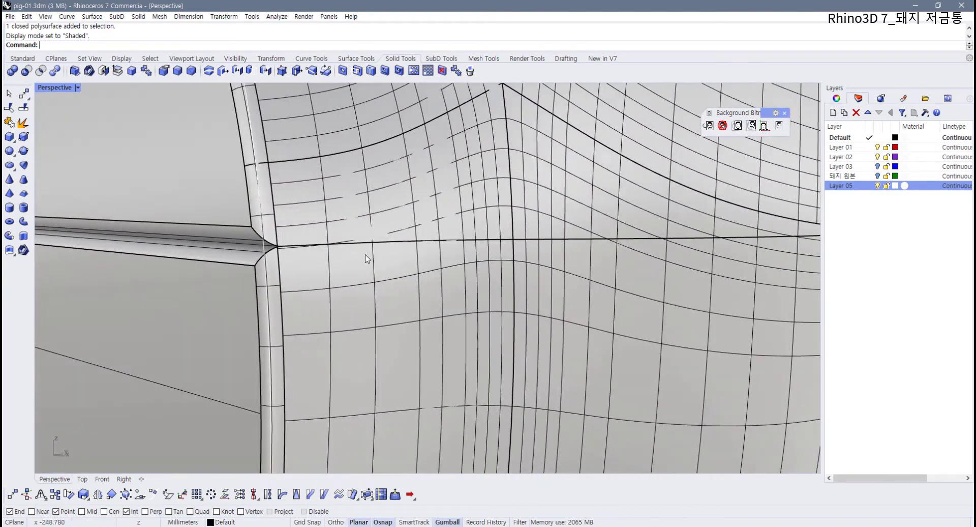
{"action": "scroll", "coordinate": [285, 251], "scroll_direction": "up", "scroll_amount": 3}
{"action": "scroll", "coordinate": [299, 245], "scroll_direction": "down", "scroll_amount": 15}
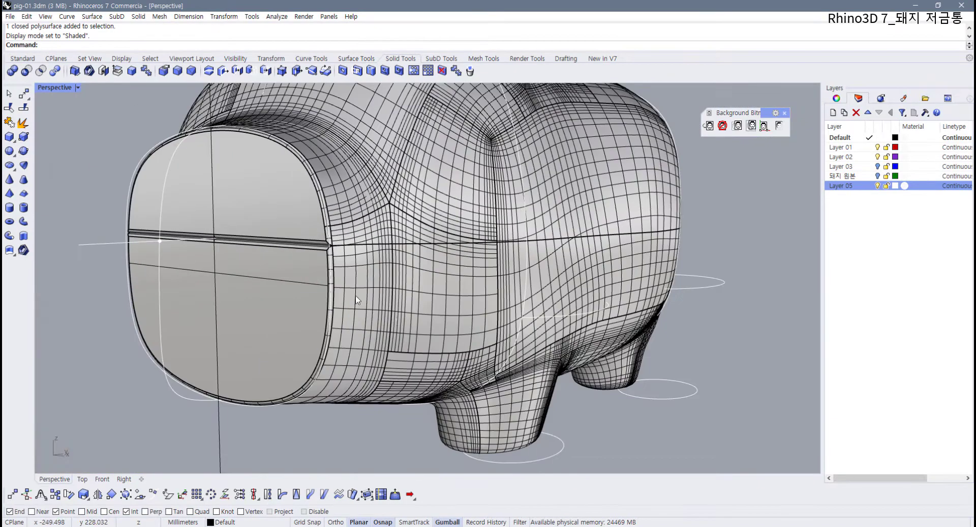
- Undo the edge fillet and the horizontal wire cut that split the body into halves
{"action": "key", "text": "ctrl+z"}
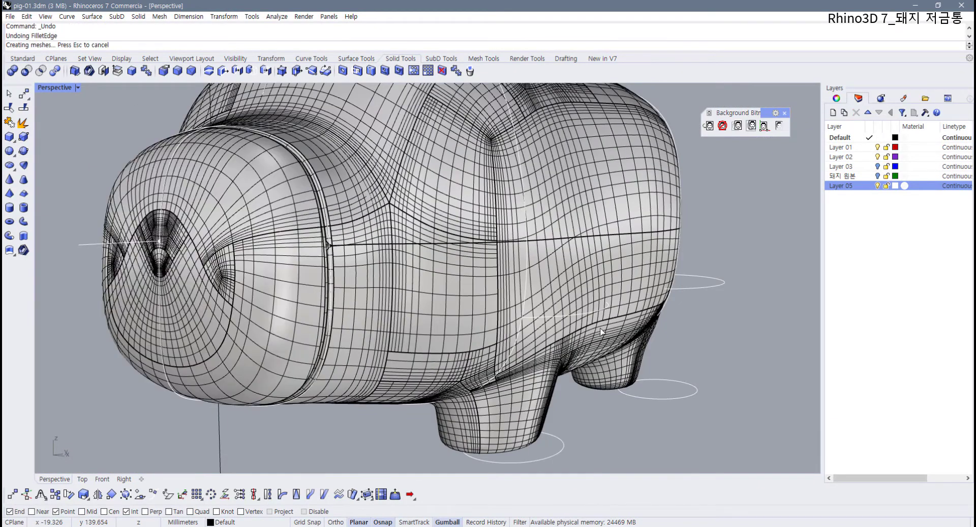
{"action": "scroll", "coordinate": [356, 284], "scroll_direction": "up", "scroll_amount": 6}
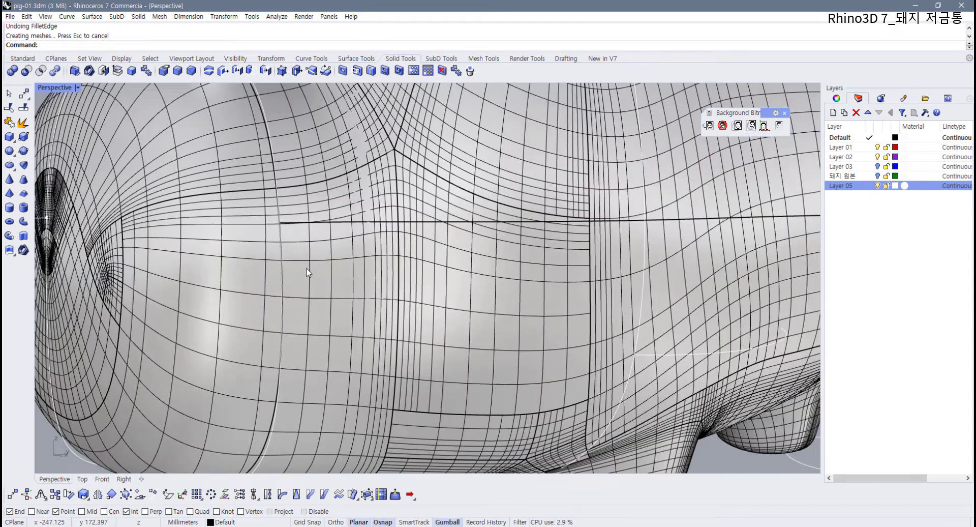
{"action": "key", "text": "ctrl+z"}
{"action": "key", "text": "ctrl+z"}
{"action": "scroll", "coordinate": [307, 273], "scroll_direction": "down", "scroll_amount": 5}
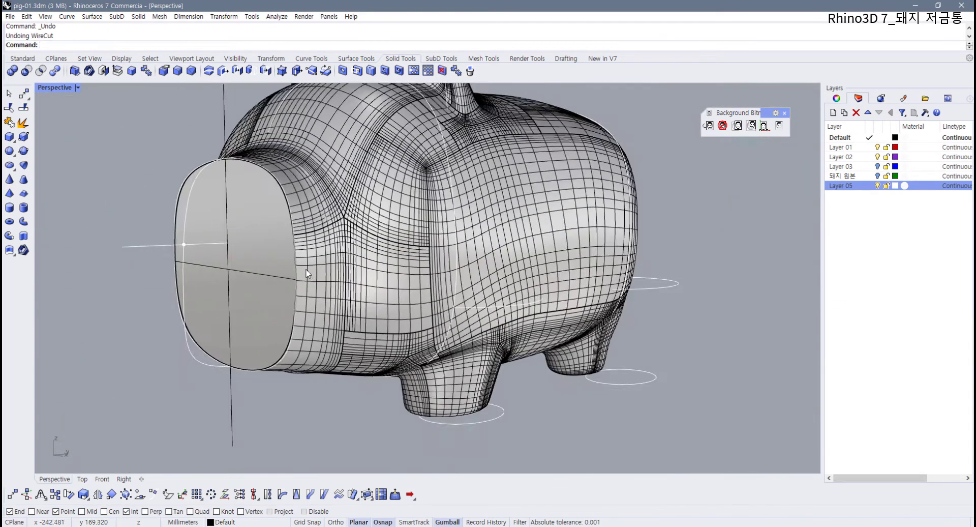
- Show the hidden snout piece again and check that it is separate from the body
{"action": "left_click", "coordinate": [23, 59]}
{"action": "left_click", "coordinate": [310, 71]}
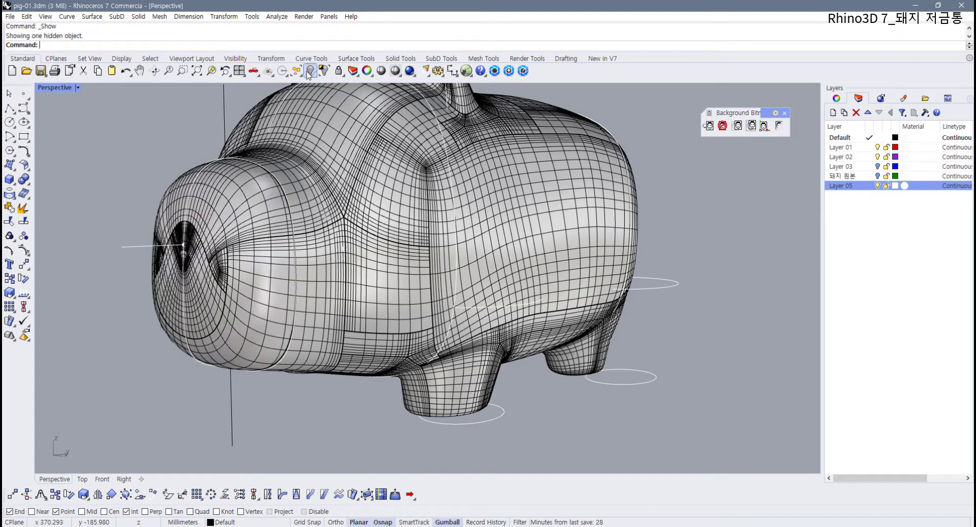
{"action": "scroll", "coordinate": [229, 228], "scroll_direction": "up", "scroll_amount": 5}
{"action": "left_click", "coordinate": [230, 228]}
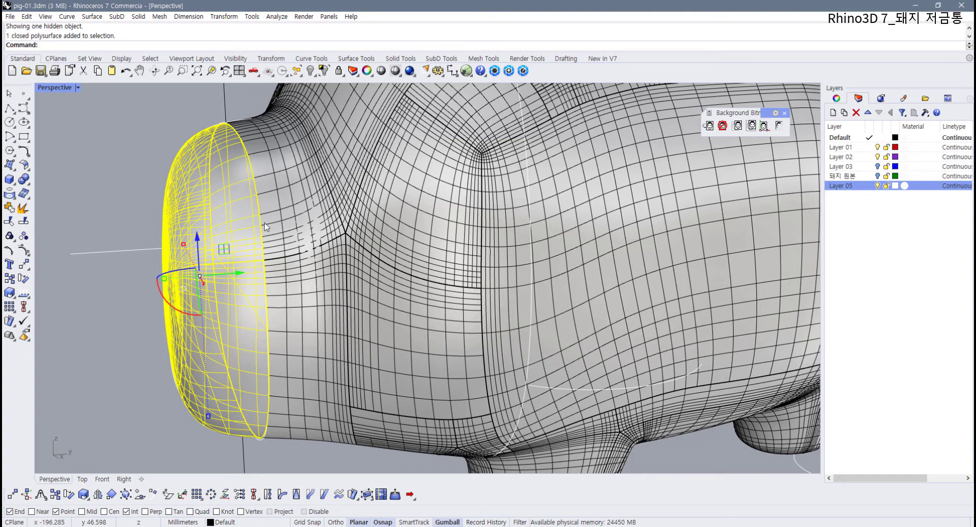
{"action": "left_click", "coordinate": [136, 157]}
{"action": "scroll", "coordinate": [136, 157], "scroll_direction": "down", "scroll_amount": 7}
{"action": "right_click_drag", "start_coordinate": [137, 158], "coordinate": [219, 163]}
- Fillet the snout and body edges along the vertical snout cut with radius 0.5
{"action": "left_click", "coordinate": [400, 59]}
{"action": "scroll", "coordinate": [221, 160], "scroll_direction": "up", "scroll_amount": 3}
{"action": "left_click", "coordinate": [238, 162]}
{"action": "left_click", "coordinate": [217, 151]}
{"action": "left_click", "coordinate": [177, 72]}
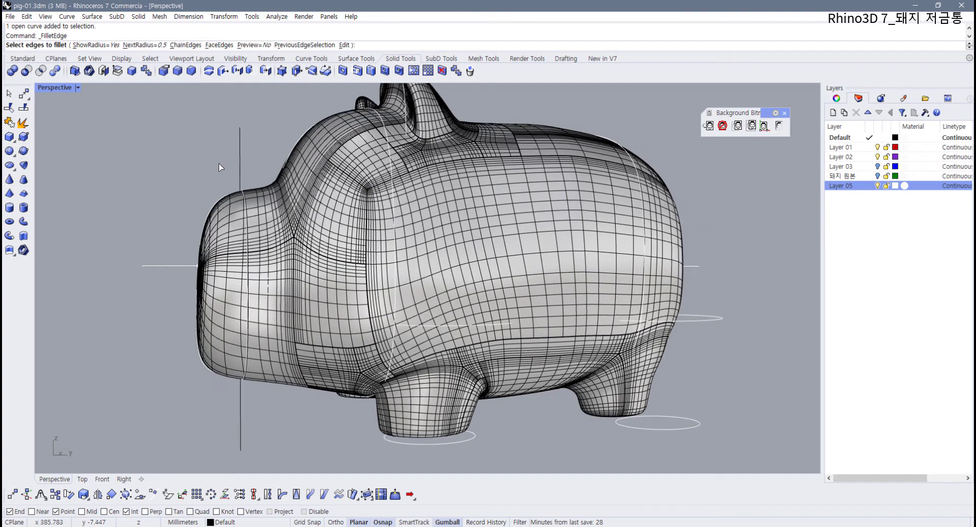
{"action": "left_click_drag", "start_coordinate": [218, 163], "coordinate": [257, 420]}
{"action": "right_click_drag", "start_coordinate": [258, 403], "coordinate": [252, 398]}
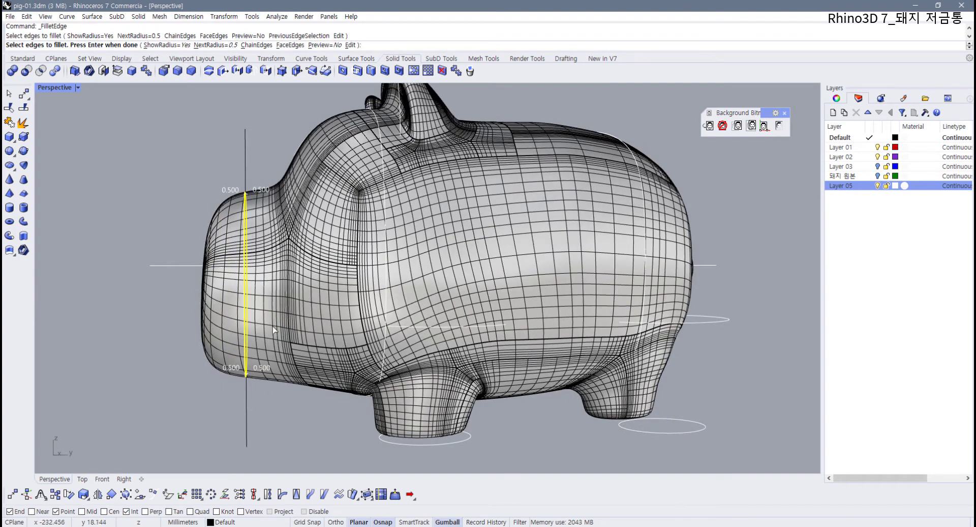
{"action": "right_click", "coordinate": [275, 327]}
{"action": "right_click", "coordinate": [273, 329]}
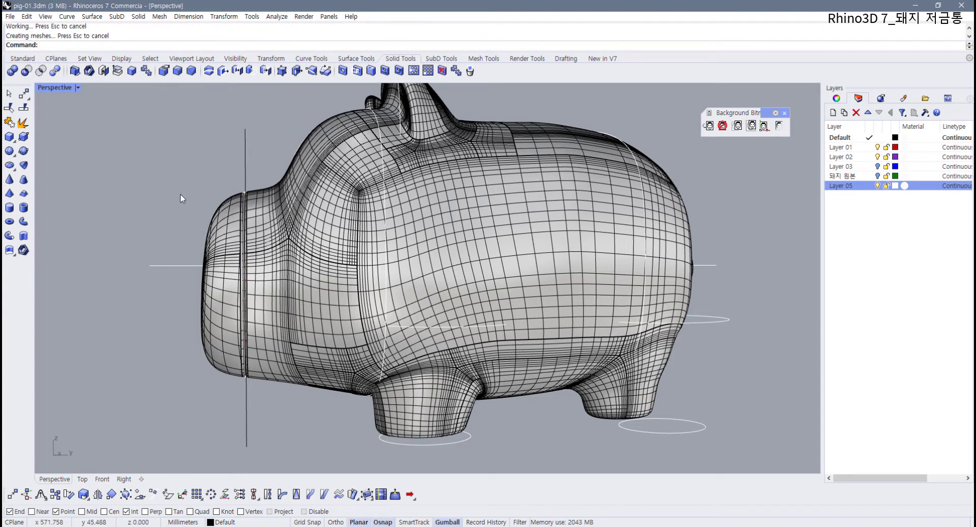
- Hide the snout piece and inspect the filleted front edge of the unsplit body
{"action": "left_click", "coordinate": [234, 237]}
{"action": "middle_click", "coordinate": [231, 232]}
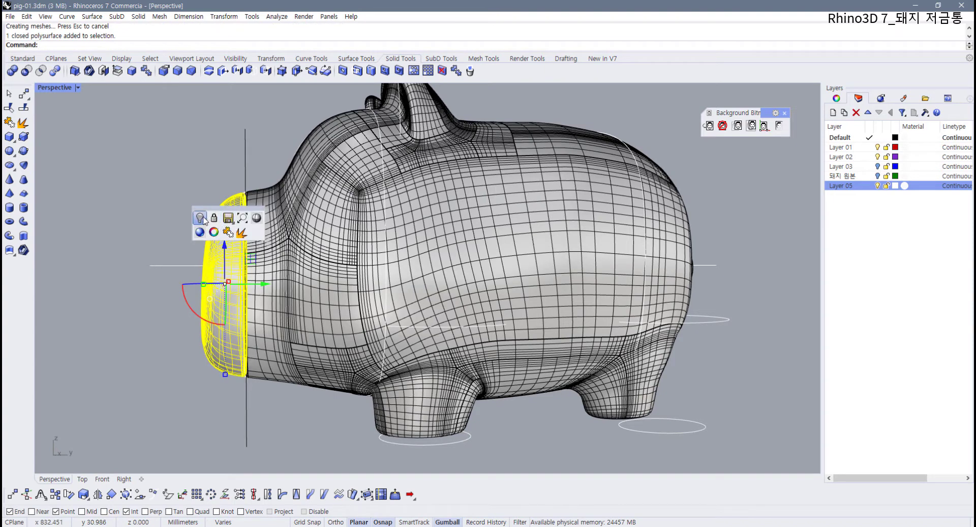
{"action": "left_click", "coordinate": [201, 219]}
{"action": "left_click", "coordinate": [202, 240]}
{"action": "right_click_drag", "start_coordinate": [224, 257], "coordinate": [105, 264]}
{"action": "scroll", "coordinate": [303, 271], "scroll_direction": "up", "scroll_amount": 10}
{"action": "scroll", "coordinate": [303, 271], "scroll_direction": "down", "scroll_amount": 5}
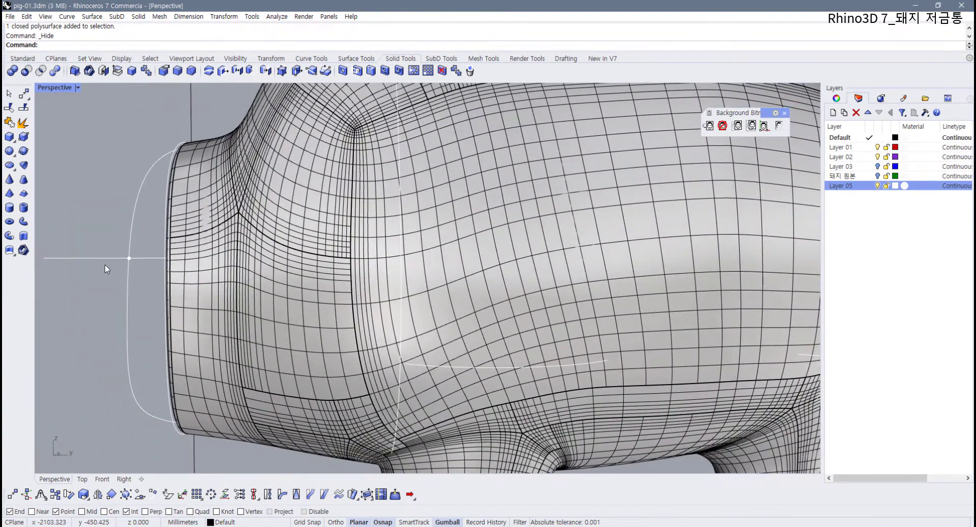
- Return to the four-viewport layout and start a wire cut of the body along the horizontal centre curve in the Right view
{"action": "double_click", "coordinate": [60, 86]}
{"action": "scroll", "coordinate": [526, 358], "scroll_direction": "down", "scroll_amount": 5}
{"action": "left_click", "coordinate": [498, 385]}
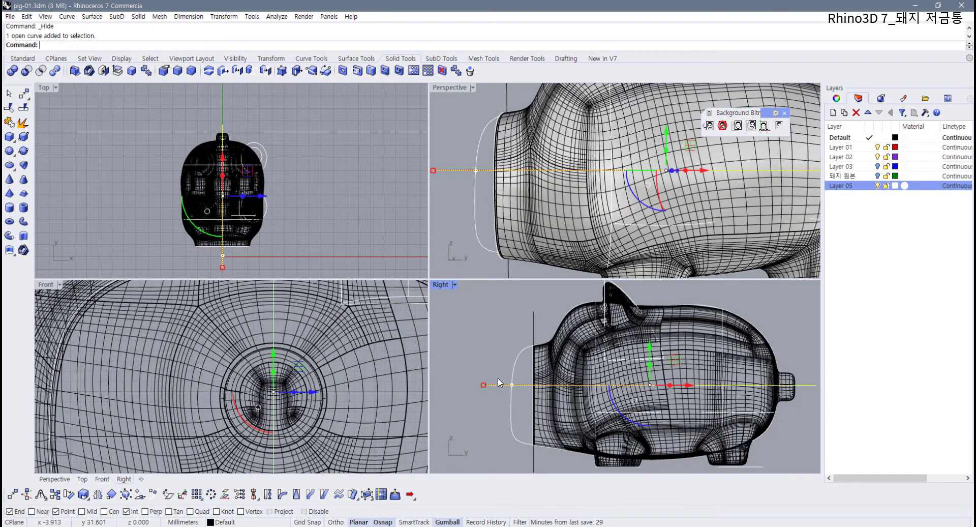
{"action": "left_click", "coordinate": [498, 351]}
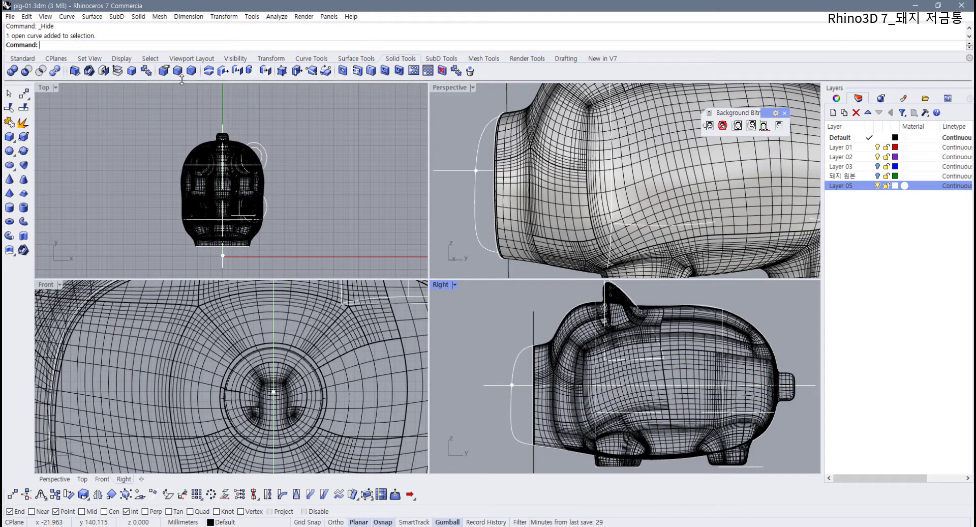
{"action": "left_click", "coordinate": [208, 72]}
{"action": "left_click", "coordinate": [497, 386]}
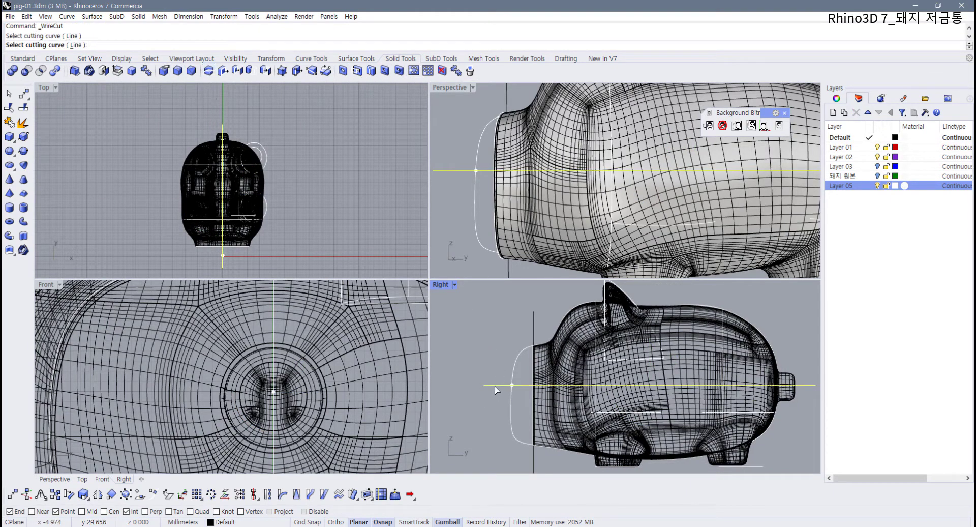
{"action": "left_click", "coordinate": [661, 382]}
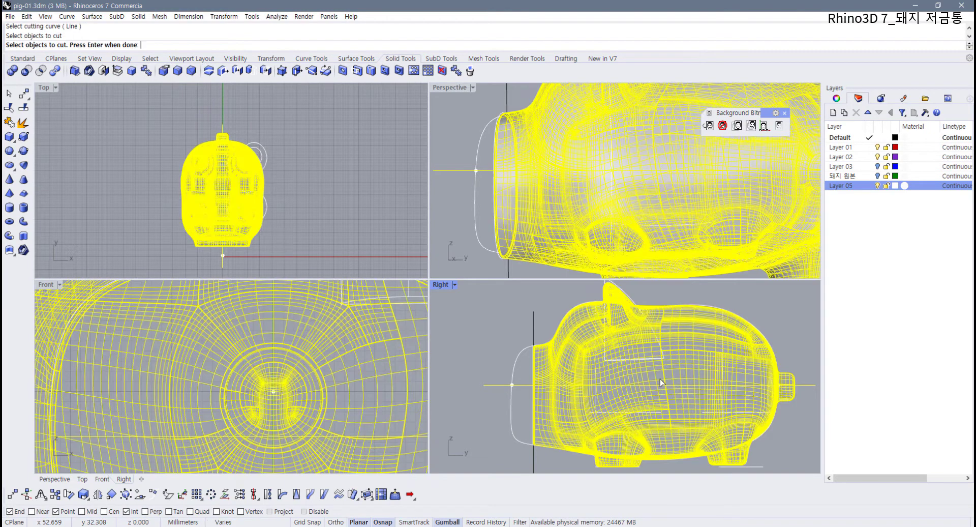
- Complete the wire cut through the whole pig body along the horizontal line, keeping all pieces
{"action": "key", "text": "Return"}
{"action": "key", "text": "Return"}
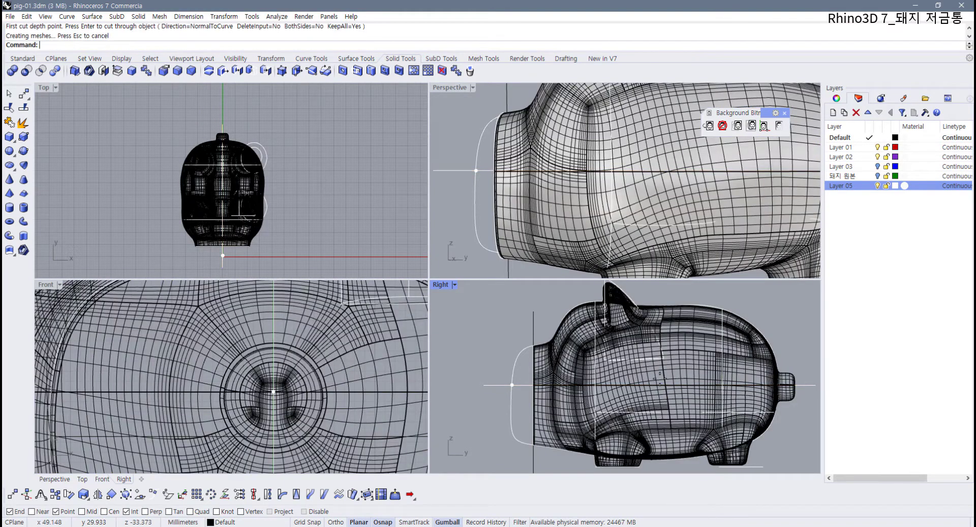
{"action": "left_click", "coordinate": [460, 136]}
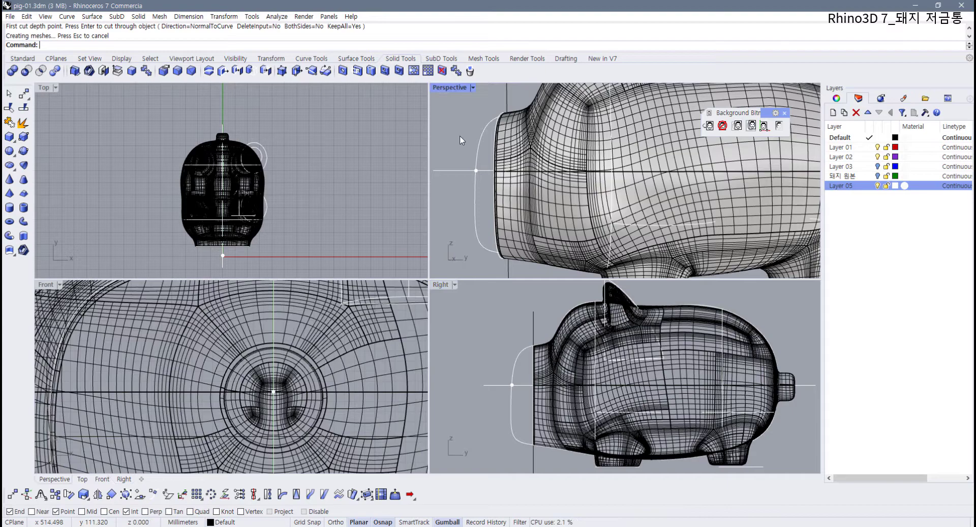
{"action": "double_click", "coordinate": [448, 88]}
{"action": "scroll", "coordinate": [244, 307], "scroll_direction": "up", "scroll_amount": 5}
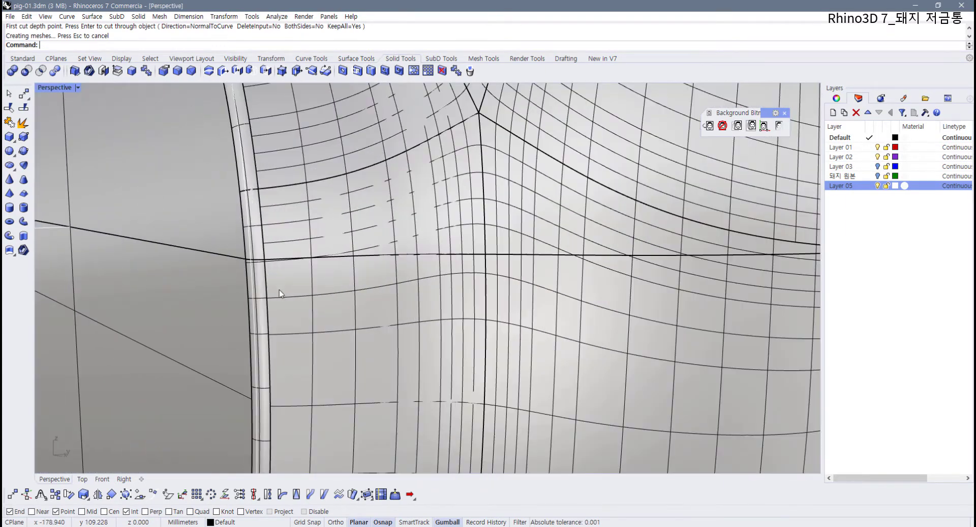
{"action": "scroll", "coordinate": [279, 292], "scroll_direction": "down", "scroll_amount": 10}
- Fillet all edges along the horizontal seam of the split pig body with a radius of 0.3
{"action": "right_click_drag", "start_coordinate": [350, 288], "coordinate": [299, 279]}
{"action": "left_click", "coordinate": [177, 72]}
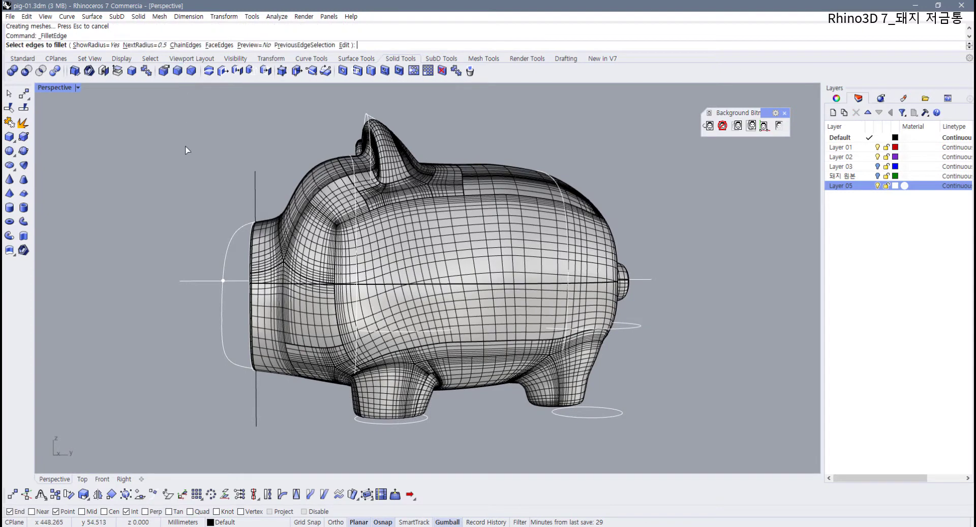
{"action": "type", "text": ".3"}
{"action": "key", "text": "Return"}
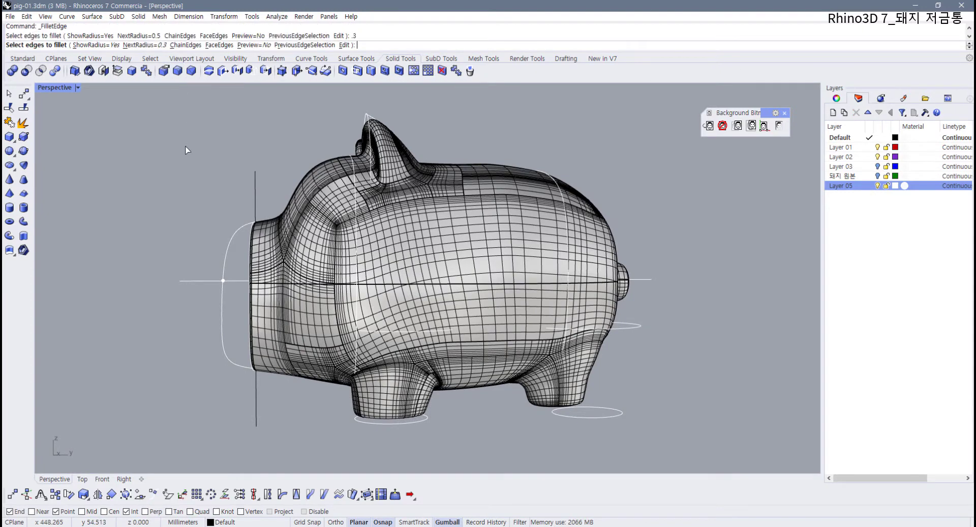
{"action": "right_click_drag", "start_coordinate": [198, 174], "coordinate": [212, 202]}
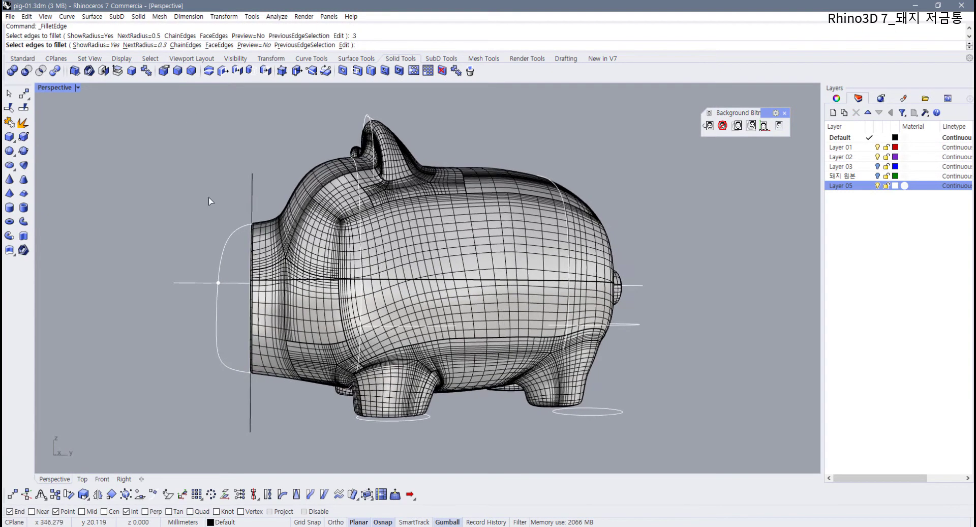
{"action": "left_click_drag", "start_coordinate": [233, 265], "coordinate": [646, 304]}
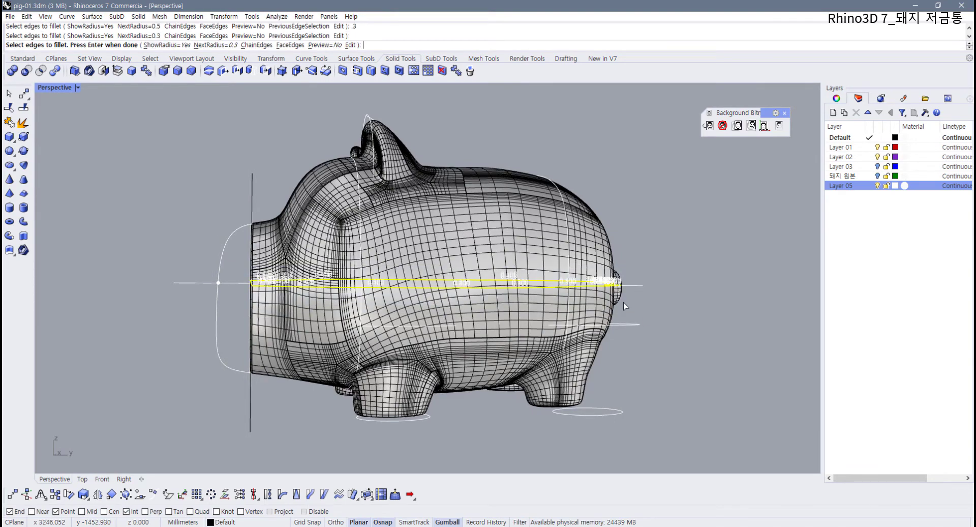
{"action": "right_click_drag", "start_coordinate": [623, 302], "coordinate": [496, 355]}
{"action": "key", "text": "Return"}
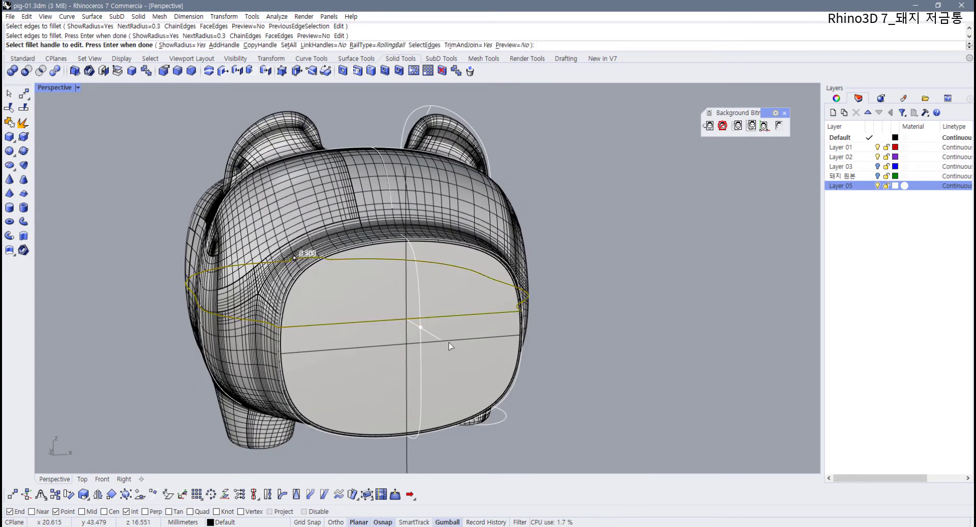
{"action": "key", "text": "Return"}
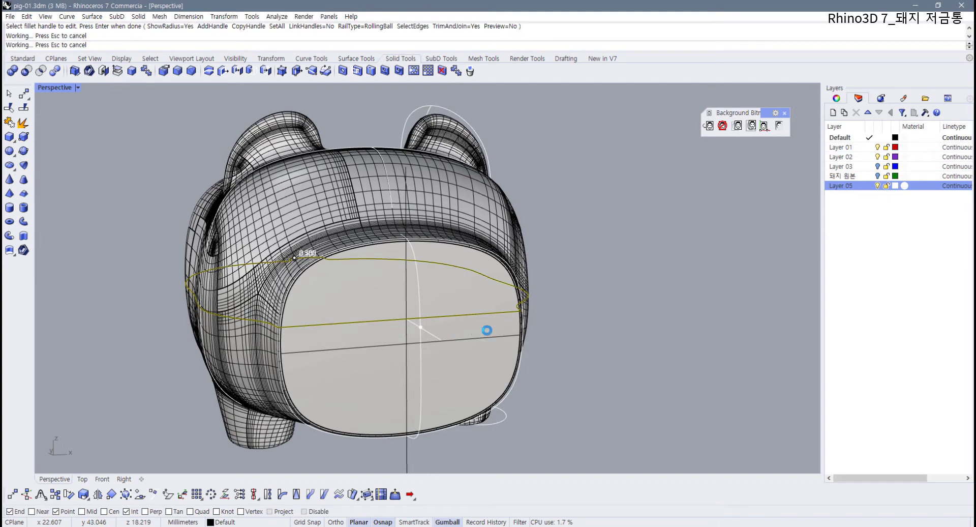
- Examine the filleted seam where it meets the snout corner and undo the fillet
{"action": "right_click_drag", "start_coordinate": [542, 331], "coordinate": [384, 300]}
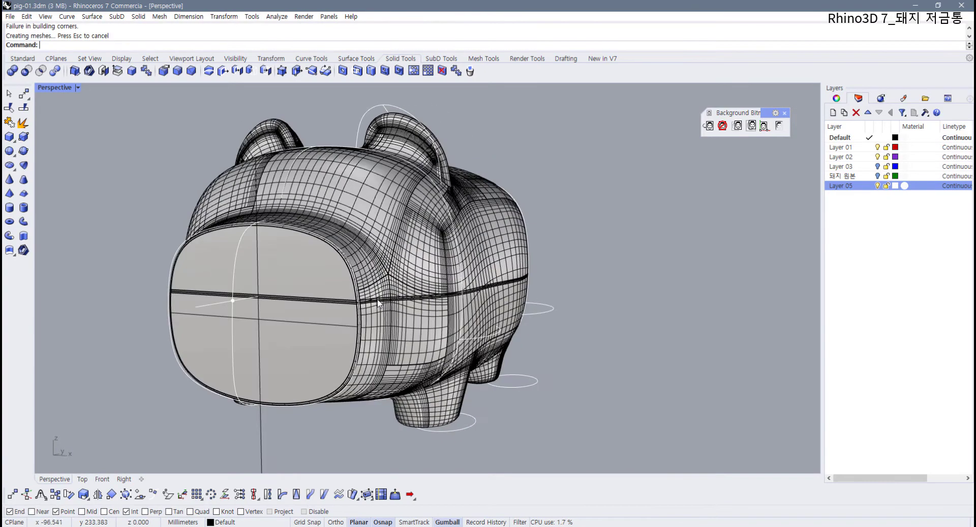
{"action": "scroll", "coordinate": [382, 297], "scroll_direction": "up", "scroll_amount": 8}
{"action": "scroll", "coordinate": [345, 311], "scroll_direction": "up", "scroll_amount": 12}
{"action": "scroll", "coordinate": [327, 314], "scroll_direction": "down", "scroll_amount": 10}
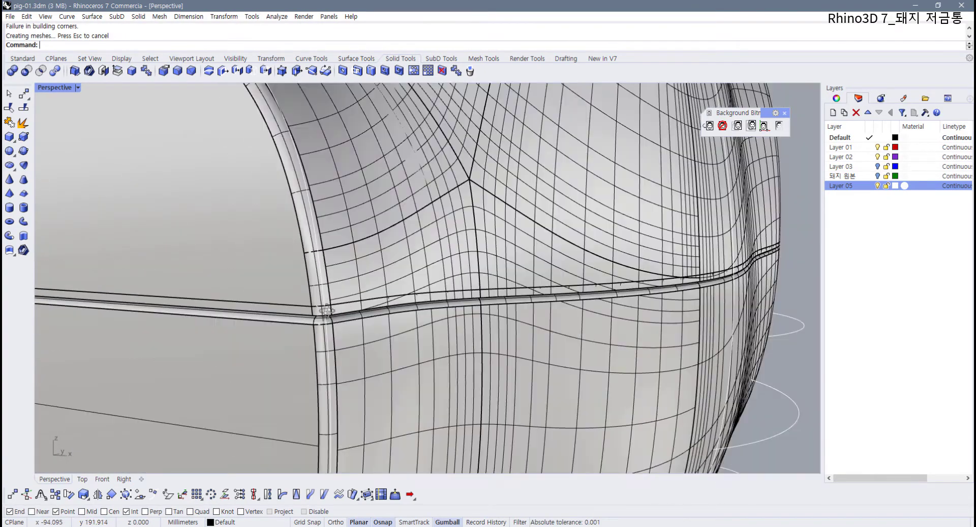
{"action": "right_click_drag", "start_coordinate": [328, 315], "coordinate": [327, 306]}
{"action": "scroll", "coordinate": [316, 251], "scroll_direction": "up", "scroll_amount": 5}
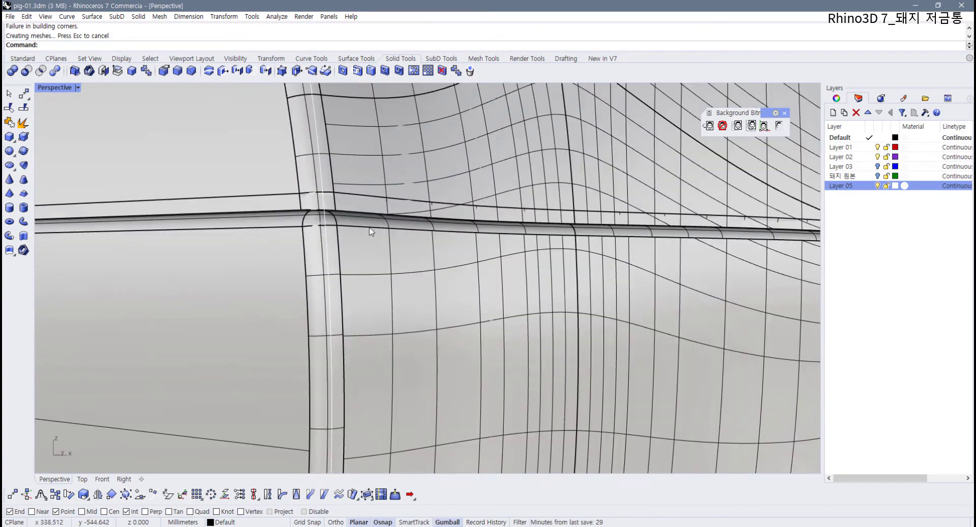
{"action": "scroll", "coordinate": [372, 231], "scroll_direction": "down", "scroll_amount": 15}
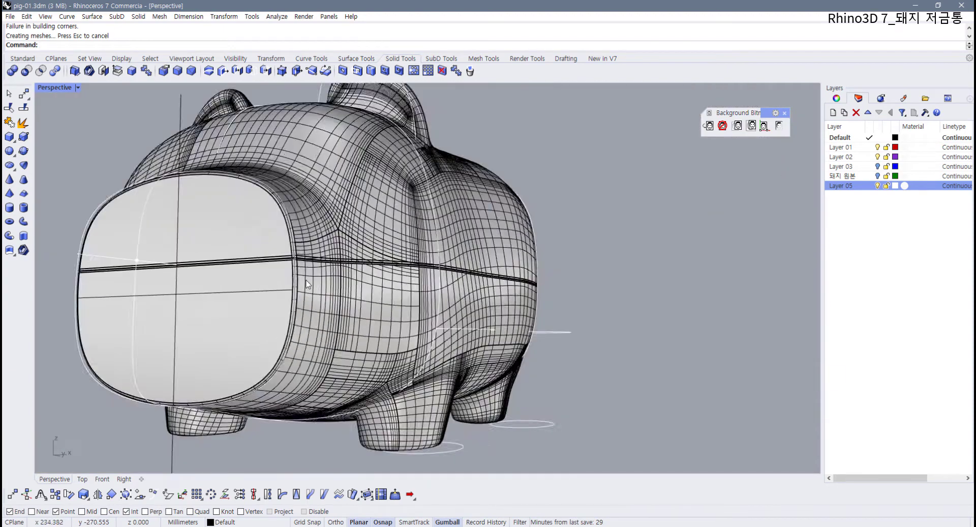
{"action": "scroll", "coordinate": [307, 284], "scroll_direction": "down", "scroll_amount": 3}
{"action": "key", "text": "ctrl+z"}
- Fillet all edges along the horizontal body seam again, with a radius of 0.2
{"action": "right_click", "coordinate": [478, 288]}
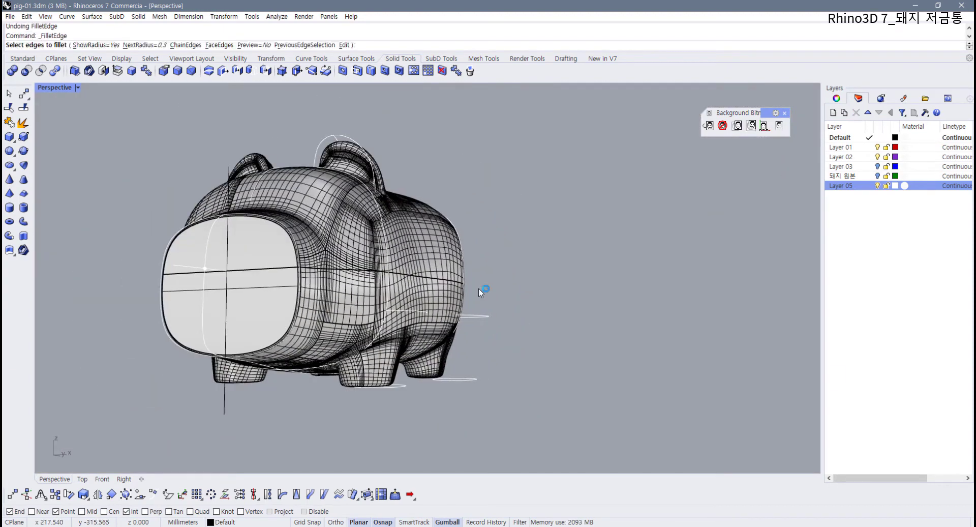
{"action": "type", "text": ".2"}
{"action": "key", "text": "Return"}
{"action": "right_click_drag", "start_coordinate": [490, 304], "coordinate": [297, 266]}
{"action": "left_click_drag", "start_coordinate": [205, 258], "coordinate": [582, 299]}
{"action": "right_click", "coordinate": [578, 298]}
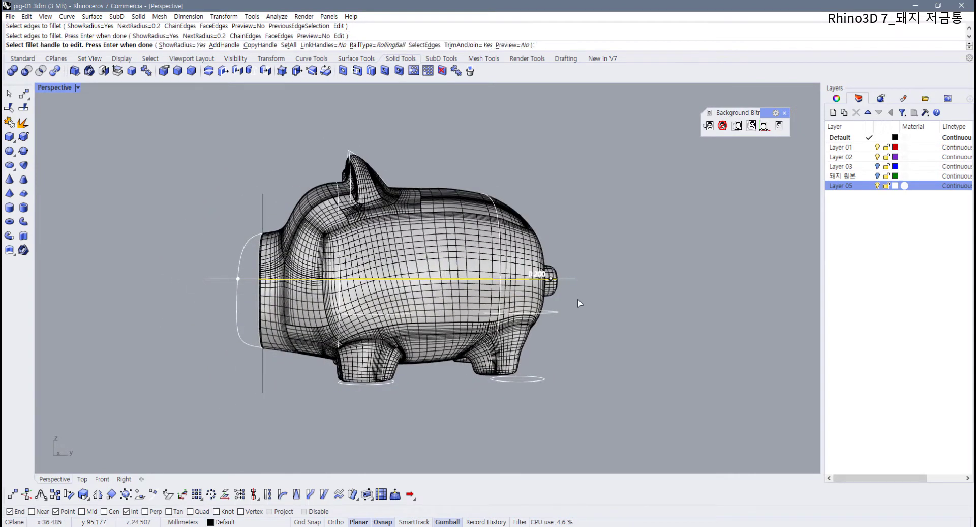
{"action": "right_click", "coordinate": [577, 298]}
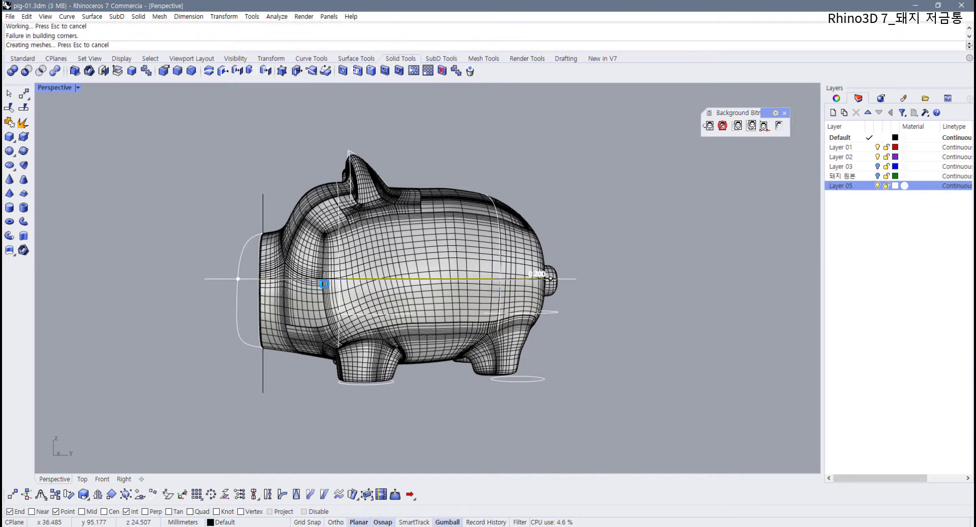
- Examine the filleted seam along the body and snout, and undo both the fillet and the wire cut
{"action": "scroll", "coordinate": [330, 279], "scroll_direction": "up", "scroll_amount": 10}
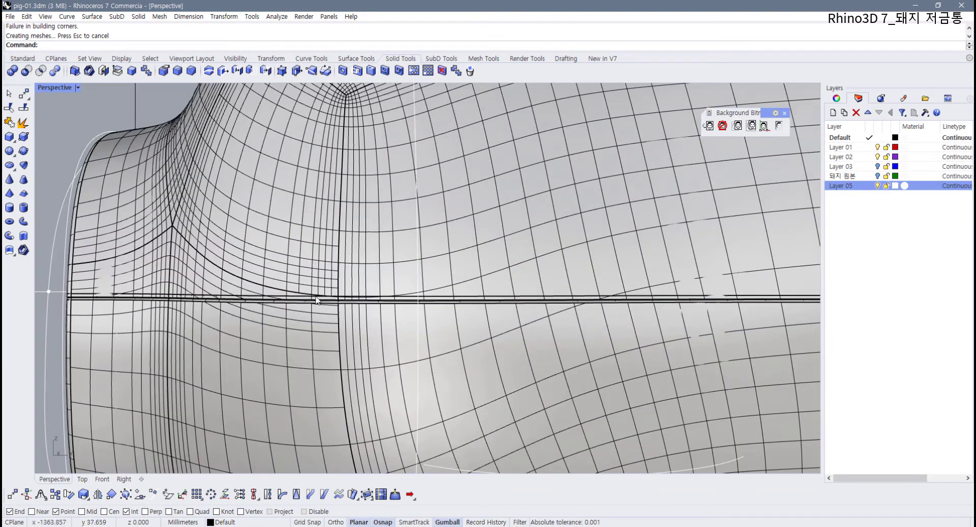
{"action": "scroll", "coordinate": [316, 300], "scroll_direction": "up", "scroll_amount": 5}
{"action": "scroll", "coordinate": [371, 304], "scroll_direction": "up", "scroll_amount": 3}
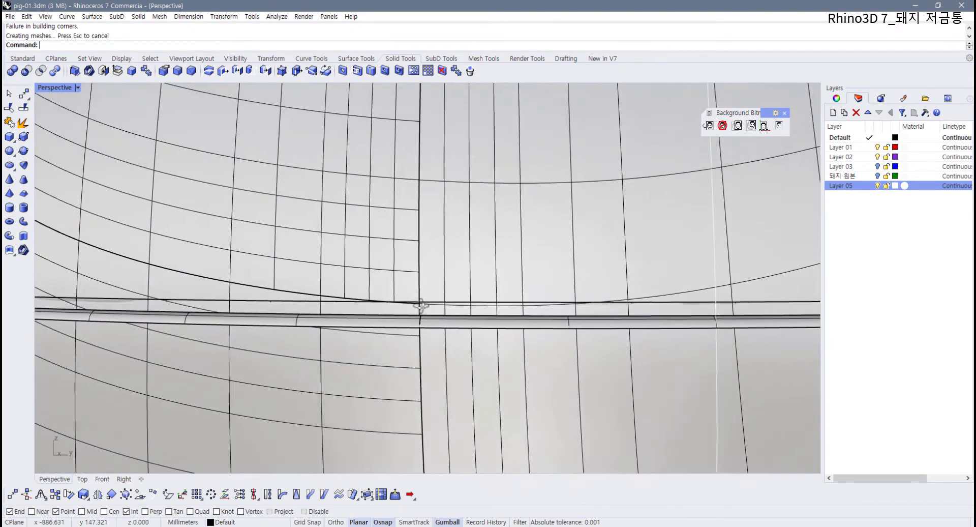
{"action": "scroll", "coordinate": [393, 314], "scroll_direction": "down", "scroll_amount": 7}
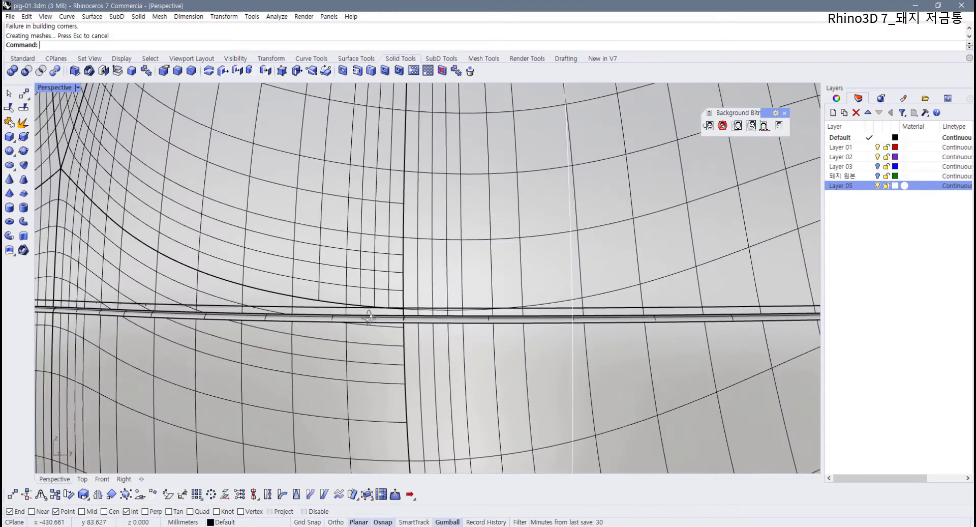
{"action": "right_click_drag", "start_coordinate": [366, 317], "coordinate": [457, 315]}
{"action": "scroll", "coordinate": [174, 273], "scroll_direction": "up", "scroll_amount": 4}
{"action": "right_click_drag", "start_coordinate": [174, 273], "coordinate": [280, 294], "text": "shift"}
{"action": "scroll", "coordinate": [325, 303], "scroll_direction": "down", "scroll_amount": 4}
{"action": "scroll", "coordinate": [358, 240], "scroll_direction": "up", "scroll_amount": 5}
{"action": "scroll", "coordinate": [333, 277], "scroll_direction": "up", "scroll_amount": 8}
{"action": "scroll", "coordinate": [318, 296], "scroll_direction": "down", "scroll_amount": 12}
{"action": "scroll", "coordinate": [302, 293], "scroll_direction": "down", "scroll_amount": 3}
{"action": "key", "text": "ctrl+z"}
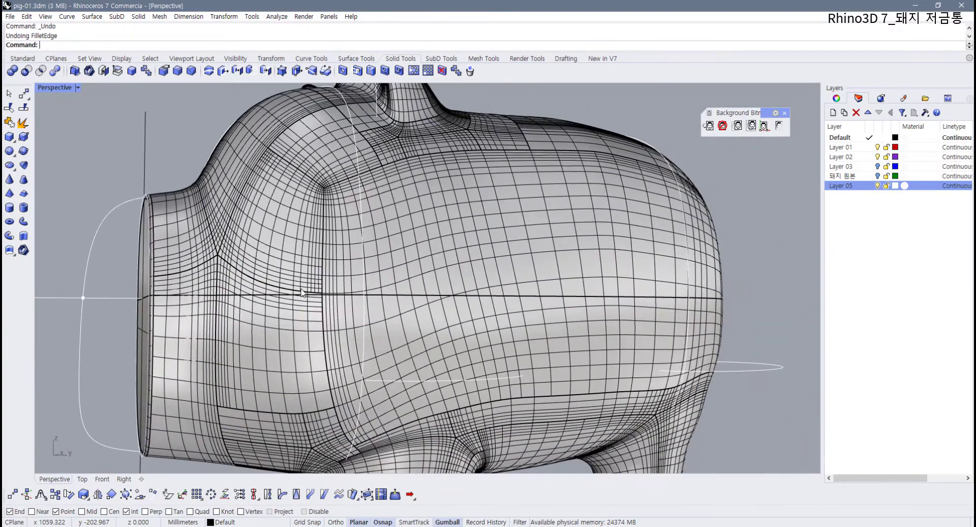
{"action": "key", "text": "ctrl+z"}
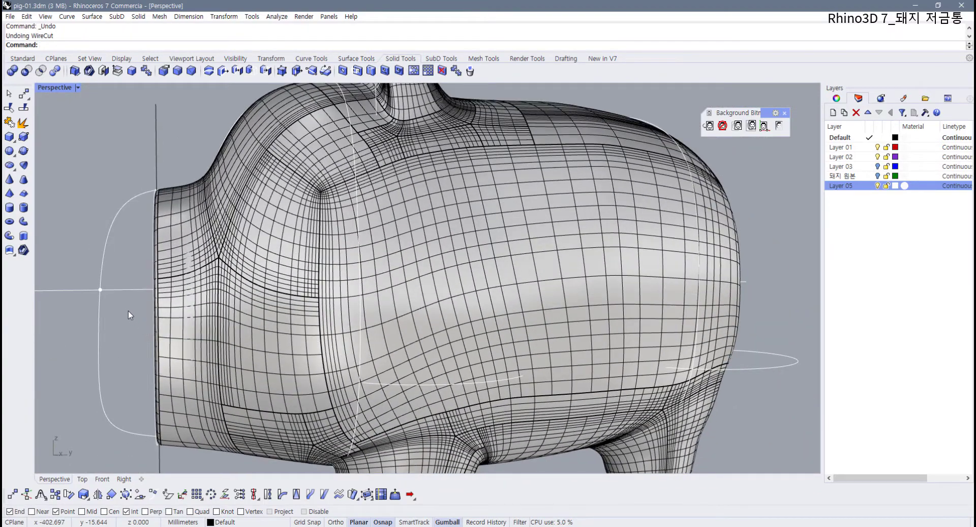
- Move the horizontal cutting line slightly downward in the Right view
{"action": "left_click", "coordinate": [114, 287]}
{"action": "right_click_drag", "start_coordinate": [256, 304], "coordinate": [223, 298]}
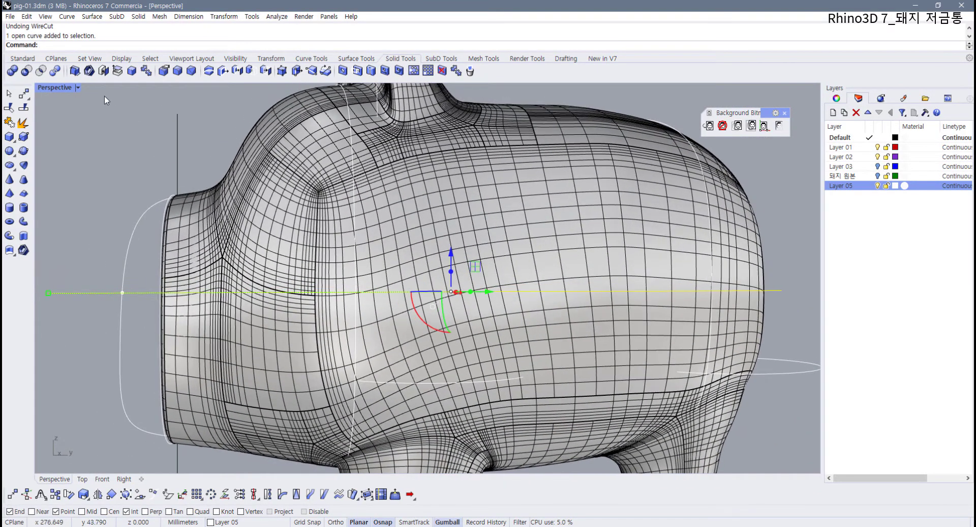
{"action": "double_click", "coordinate": [60, 87]}
{"action": "scroll", "coordinate": [615, 380], "scroll_direction": "up", "scroll_amount": 5}
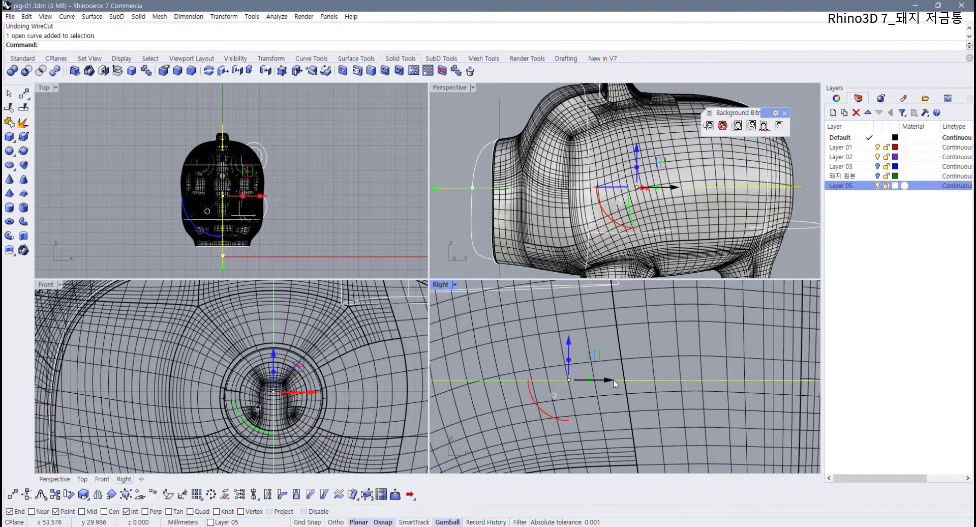
{"action": "scroll", "coordinate": [623, 387], "scroll_direction": "down", "scroll_amount": 8}
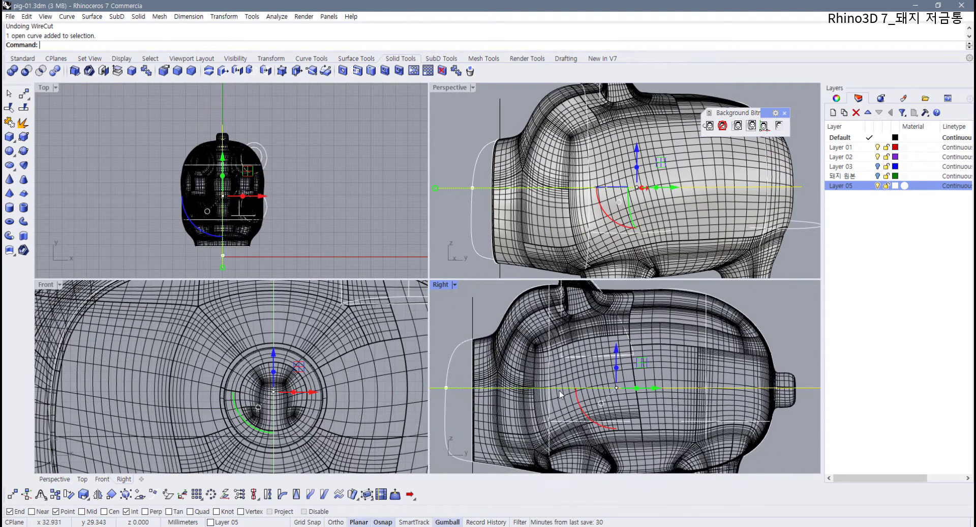
{"action": "right_click_drag", "start_coordinate": [558, 398], "coordinate": [587, 386]}
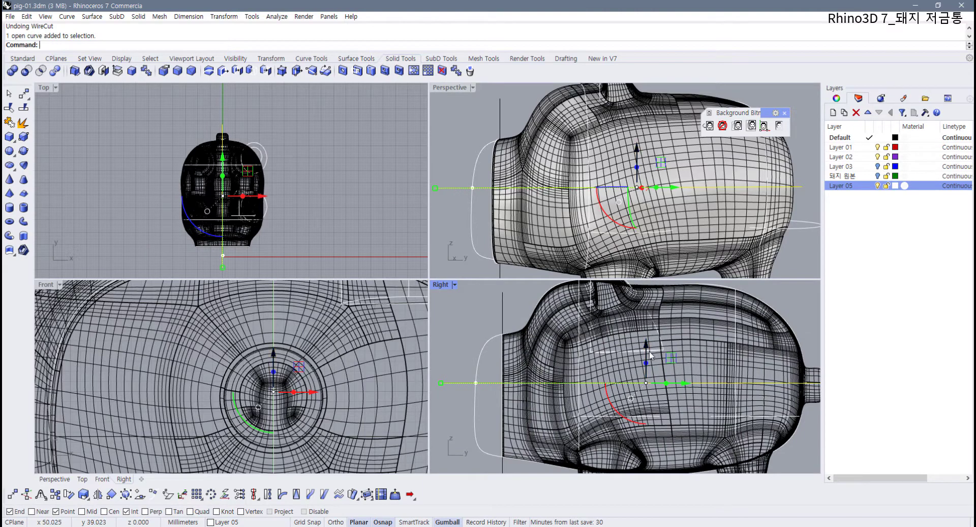
{"action": "right_click_drag", "start_coordinate": [661, 353], "coordinate": [626, 358]}
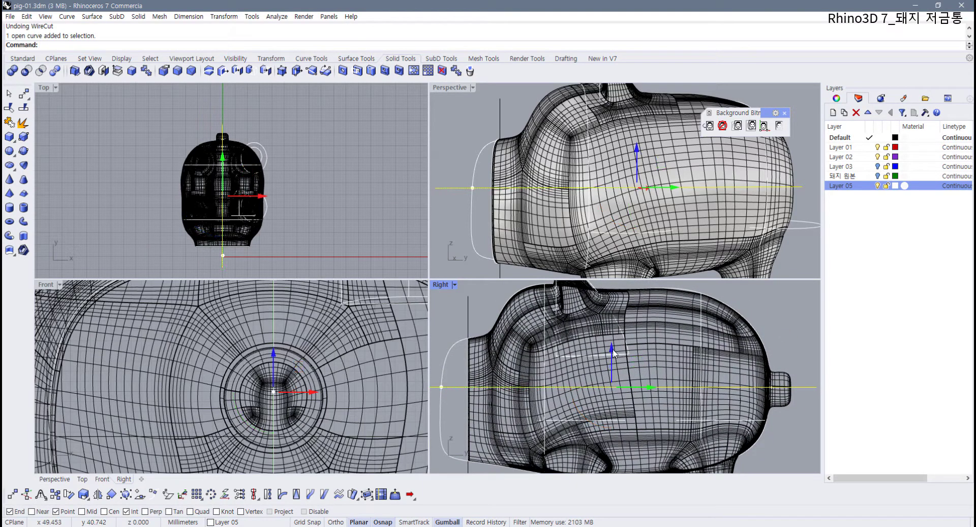
{"action": "left_click_drag", "start_coordinate": [612, 349], "coordinate": [614, 354]}
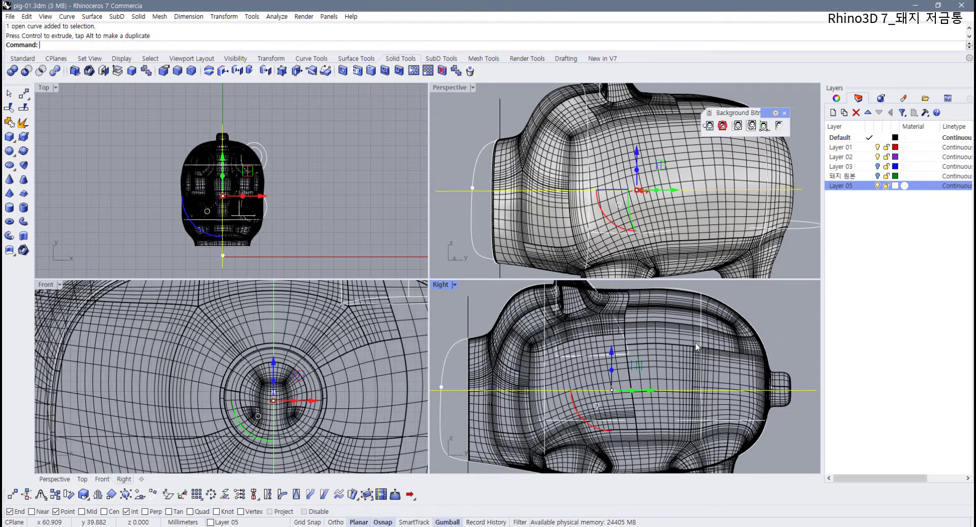
- Wire cut the pig body all the way through with the lowered horizontal line, keeping all pieces
{"action": "right_click_drag", "start_coordinate": [795, 205], "coordinate": [486, 239]}
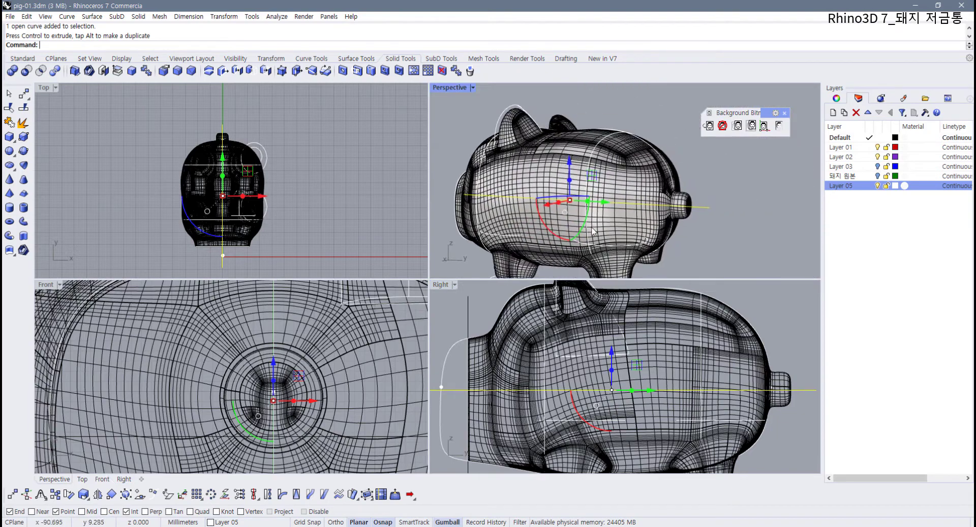
{"action": "scroll", "coordinate": [644, 225], "scroll_direction": "up", "scroll_amount": 6}
{"action": "right_click_drag", "start_coordinate": [666, 224], "coordinate": [662, 250]}
{"action": "right_click_drag", "start_coordinate": [655, 331], "coordinate": [656, 355]}
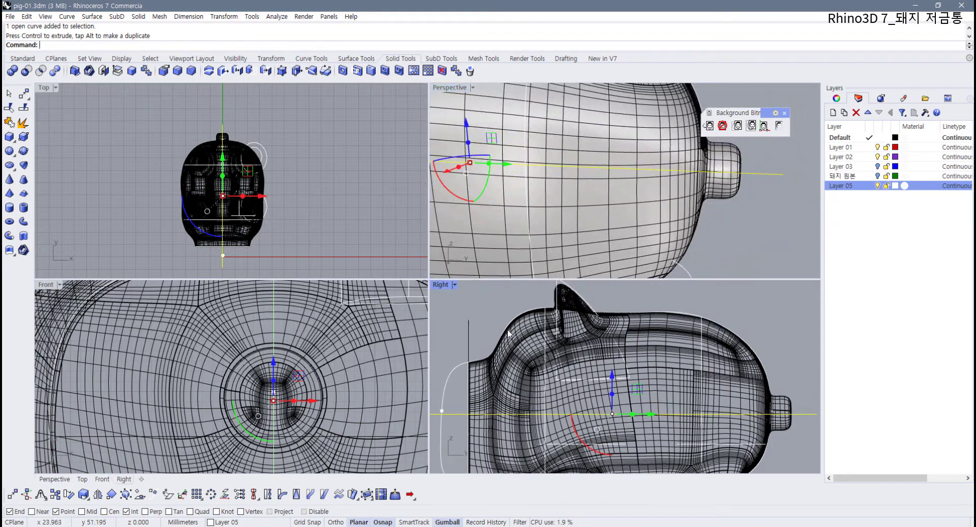
{"action": "left_click", "coordinate": [223, 71]}
{"action": "left_click", "coordinate": [511, 368]}
{"action": "key", "text": "Return"}
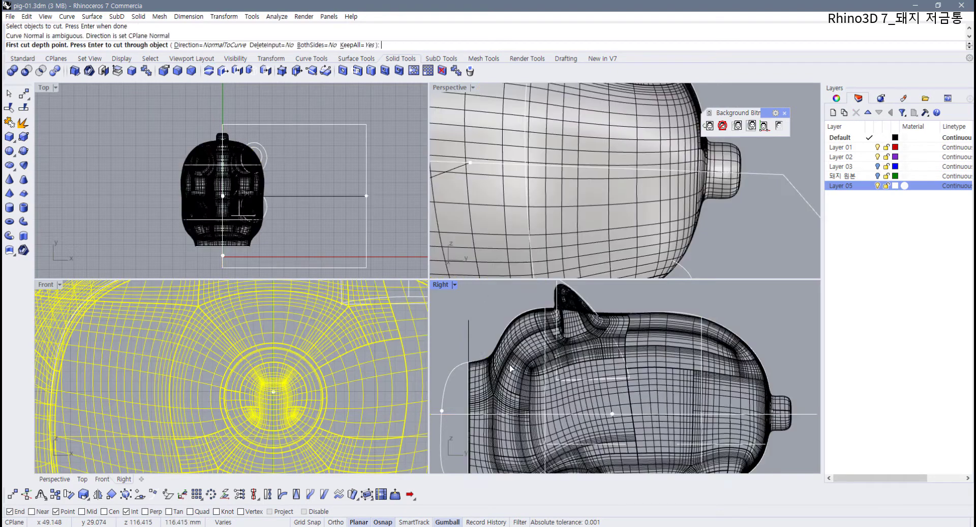
{"action": "key", "text": "Return"}
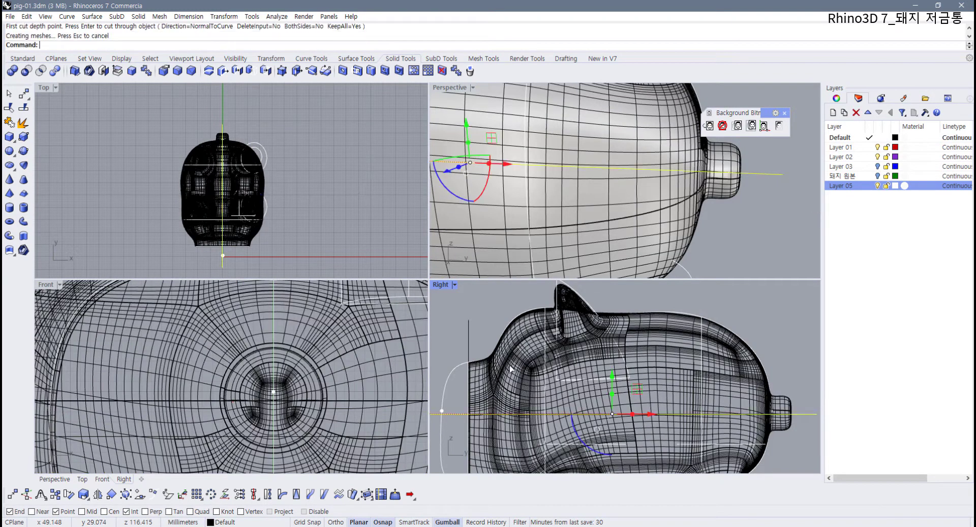
{"action": "left_click", "coordinate": [454, 300]}
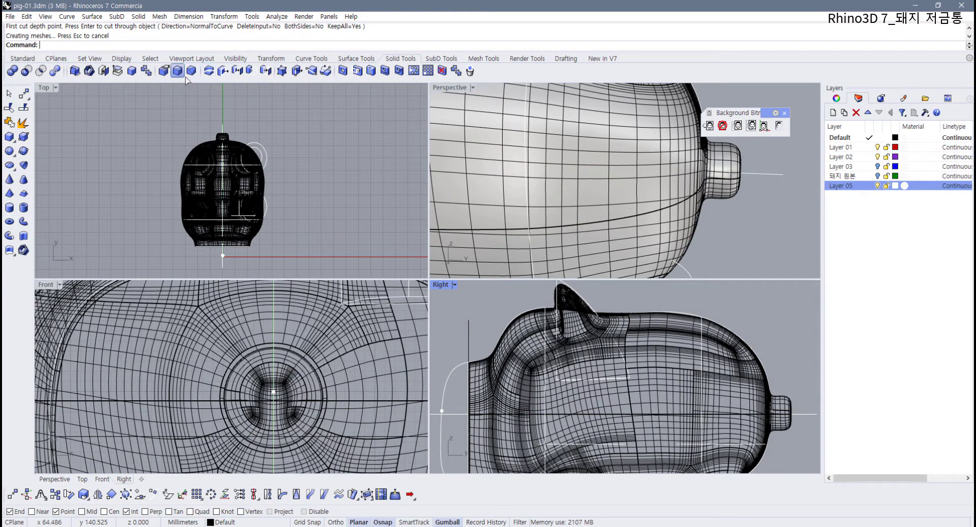
- Fillet all edges along the new horizontal seam of the pig body with a radius of 0.2
{"action": "left_click", "coordinate": [208, 71]}
{"action": "scroll", "coordinate": [474, 406], "scroll_direction": "down", "scroll_amount": 2}
{"action": "left_click_drag", "start_coordinate": [459, 401], "coordinate": [747, 426]}
{"action": "key", "text": "Return"}
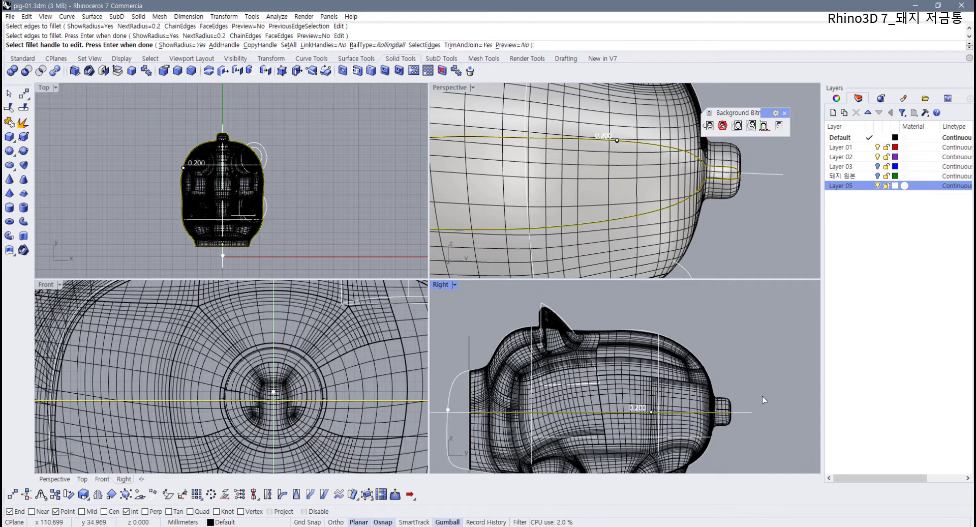
{"action": "key", "text": "Return"}
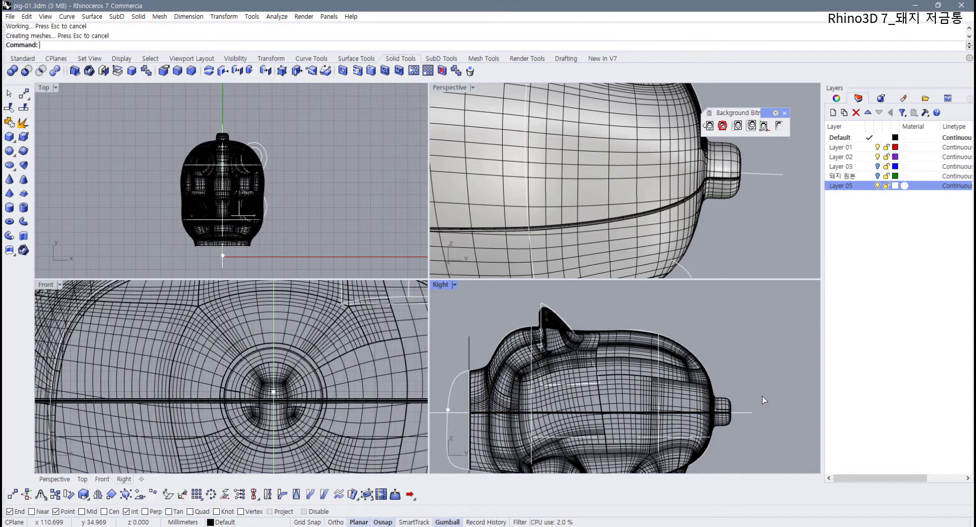
{"action": "double_click", "coordinate": [444, 87]}
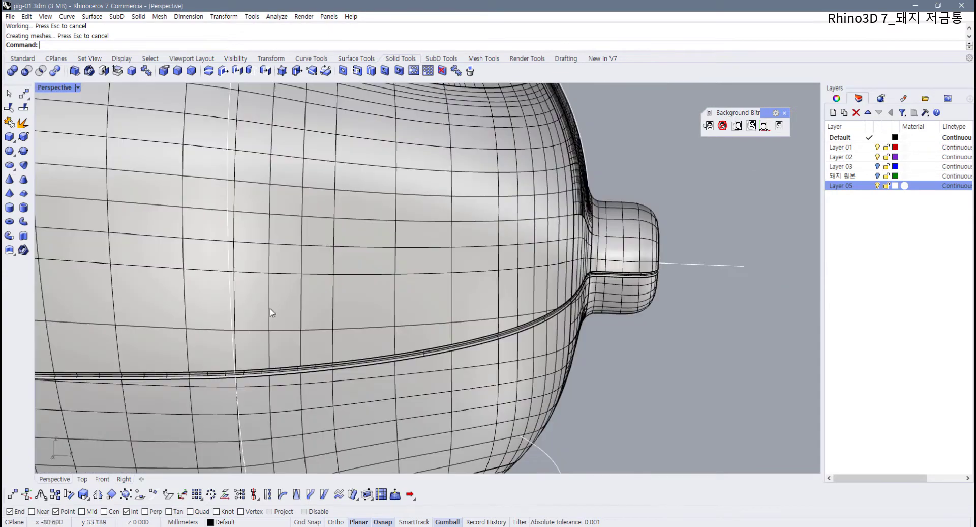
- Examine the filleted seam along the pig's body, around the tail and across the open snout end
{"action": "scroll", "coordinate": [272, 316], "scroll_direction": "down", "scroll_amount": 4}
{"action": "right_click_drag", "start_coordinate": [283, 373], "coordinate": [295, 370]}
{"action": "scroll", "coordinate": [294, 370], "scroll_direction": "up", "scroll_amount": 10}
{"action": "right_click_drag", "start_coordinate": [302, 325], "coordinate": [379, 300]}
{"action": "scroll", "coordinate": [475, 310], "scroll_direction": "down", "scroll_amount": 2}
{"action": "scroll", "coordinate": [355, 272], "scroll_direction": "up", "scroll_amount": 5}
{"action": "scroll", "coordinate": [355, 272], "scroll_direction": "down", "scroll_amount": 5}
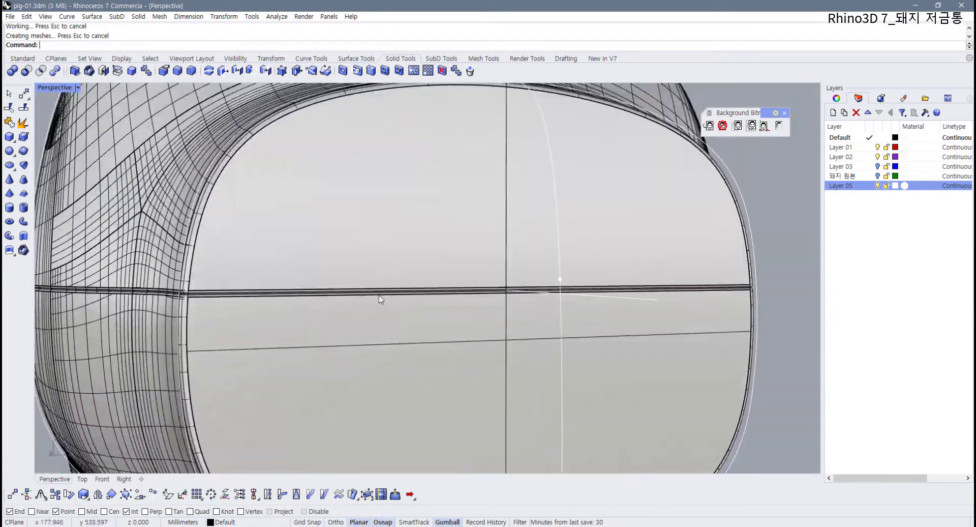
{"action": "scroll", "coordinate": [274, 295], "scroll_direction": "up", "scroll_amount": 8}
{"action": "right_click_drag", "start_coordinate": [217, 312], "coordinate": [244, 316]}
{"action": "scroll", "coordinate": [246, 289], "scroll_direction": "up", "scroll_amount": 10}
{"action": "scroll", "coordinate": [265, 291], "scroll_direction": "down", "scroll_amount": 10}
- Show the hidden snout piece, select it and display the model in the four-viewport layout
{"action": "left_click", "coordinate": [19, 60]}
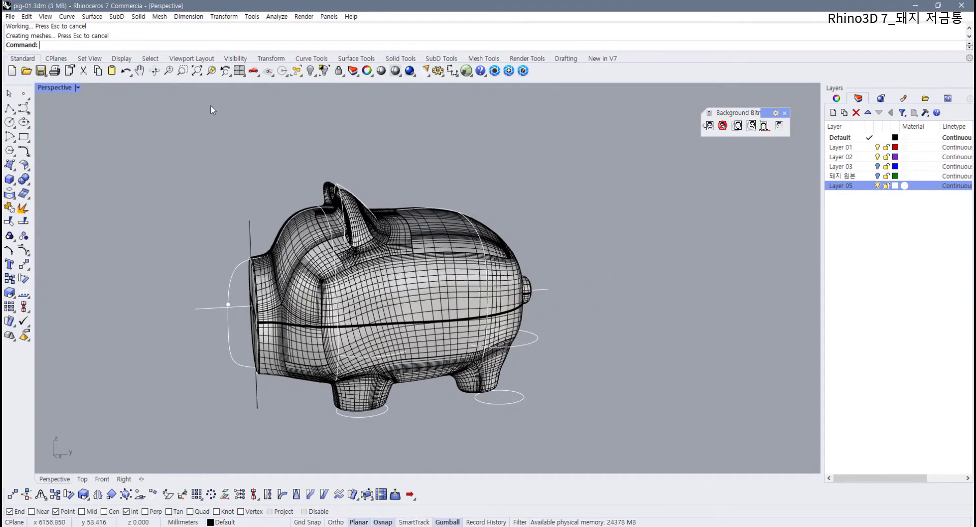
{"action": "left_click", "coordinate": [311, 71]}
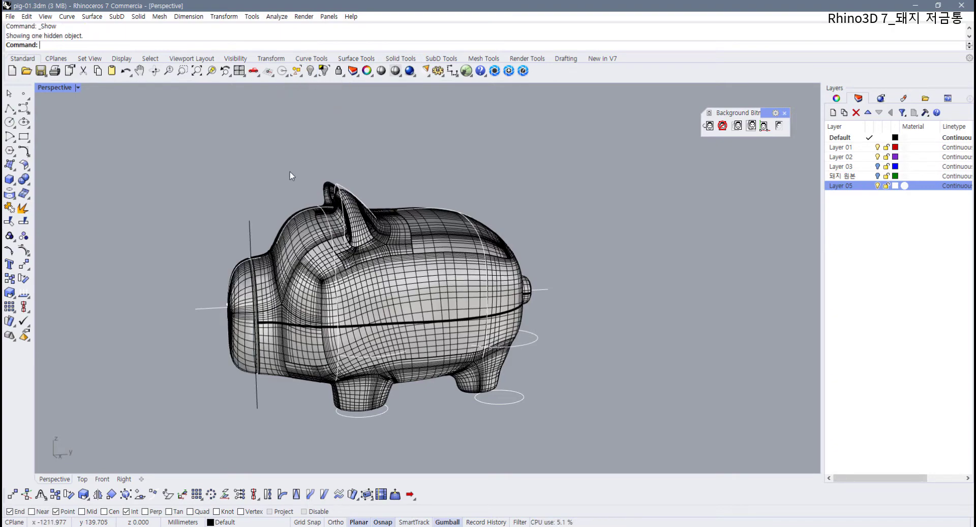
{"action": "right_click_drag", "start_coordinate": [290, 175], "coordinate": [335, 256]}
{"action": "left_click", "coordinate": [156, 316]}
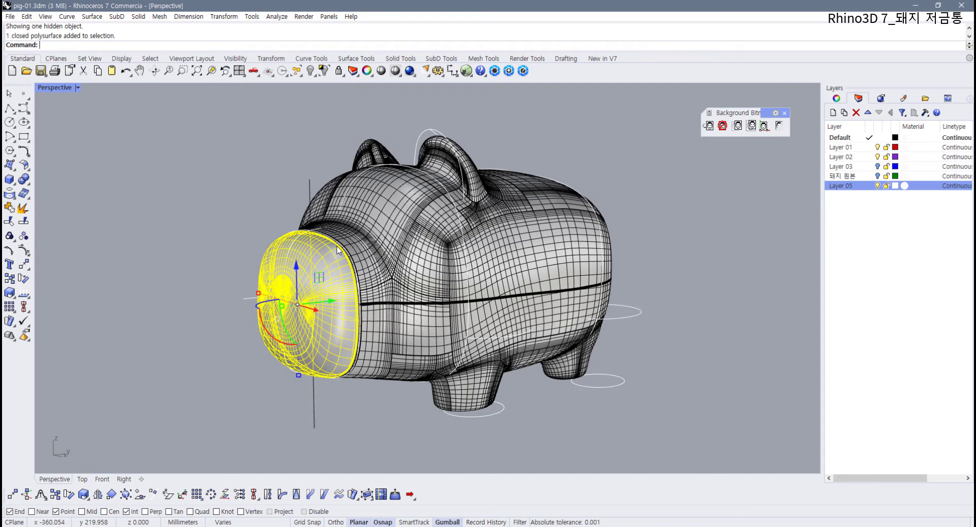
{"action": "double_click", "coordinate": [62, 92]}
{"action": "scroll", "coordinate": [575, 371], "scroll_direction": "down", "scroll_amount": 4}
{"action": "mouse_move", "coordinate": [575, 370]}
{"action": "right_mouse_down"}
{"action": "mouse_move", "coordinate": [596, 366]}
{"action": "mouse_move", "coordinate": [573, 361]}
{"action": "right_mouse_up"}
{"action": "scroll", "coordinate": [574, 361], "scroll_direction": "up", "scroll_amount": 2}
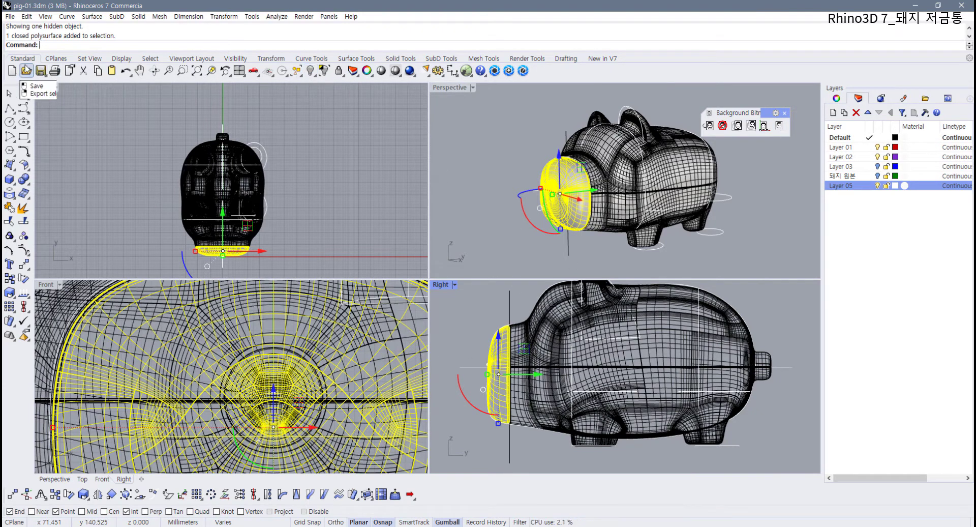
- Copy the Isolate Objects button from the Visibility toolbar into the Standard toolbar and remove the duplicate again
{"action": "left_click", "coordinate": [311, 74]}
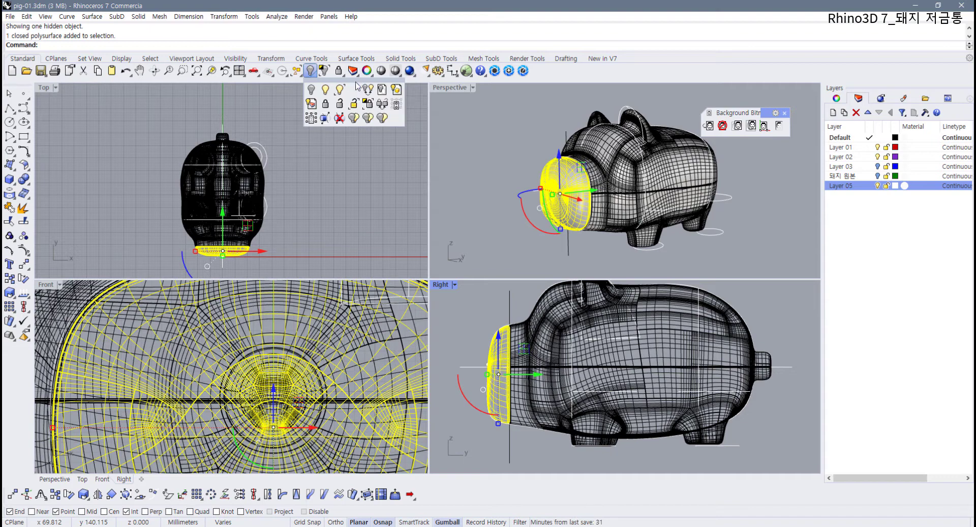
{"action": "left_click_drag", "start_coordinate": [352, 82], "coordinate": [348, 103]}
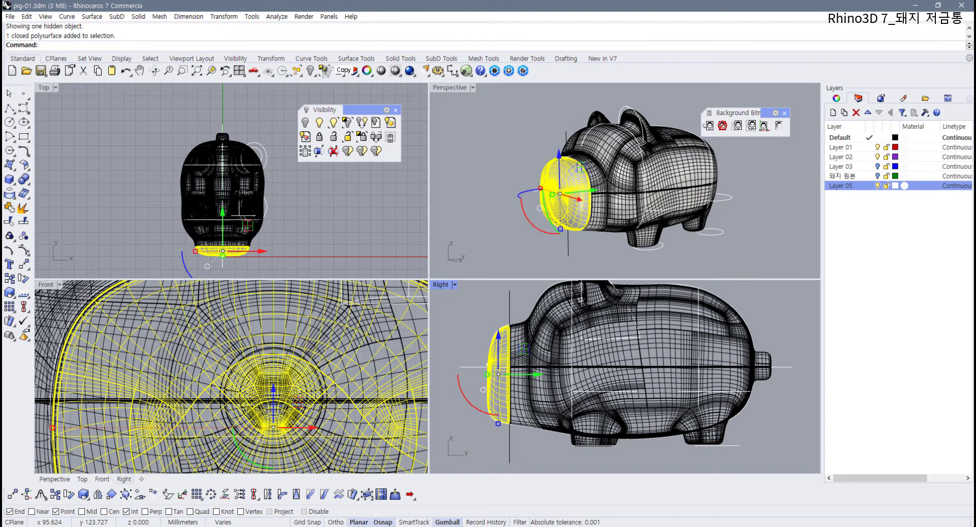
{"action": "left_click_drag", "start_coordinate": [328, 72], "coordinate": [333, 72], "text": "ctrl"}
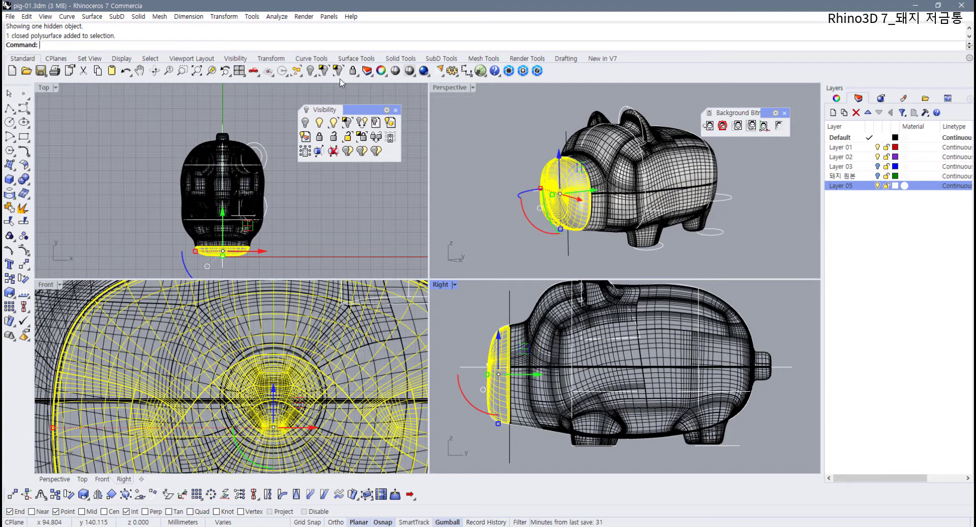
{"action": "left_click", "coordinate": [396, 110]}
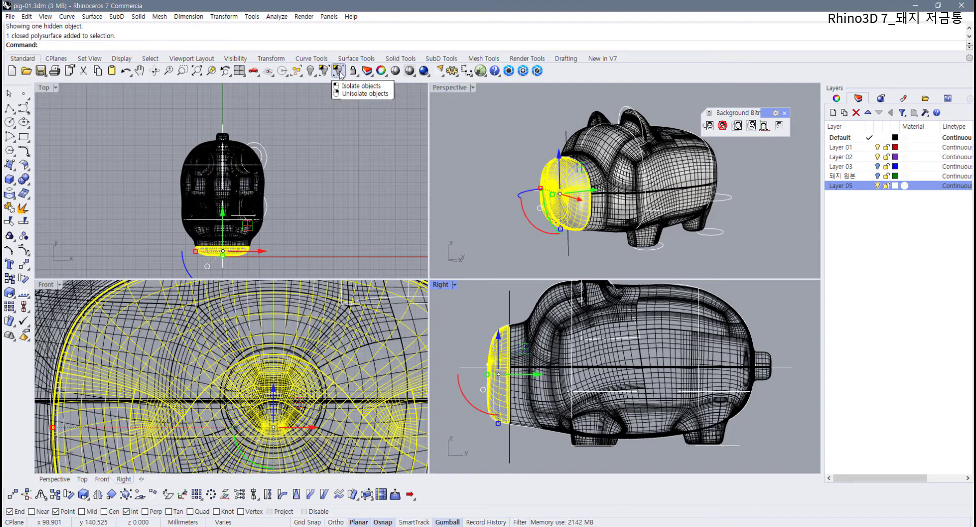
{"action": "left_click_drag", "start_coordinate": [339, 74], "coordinate": [340, 107], "text": "shift"}
{"action": "left_click", "coordinate": [478, 290]}
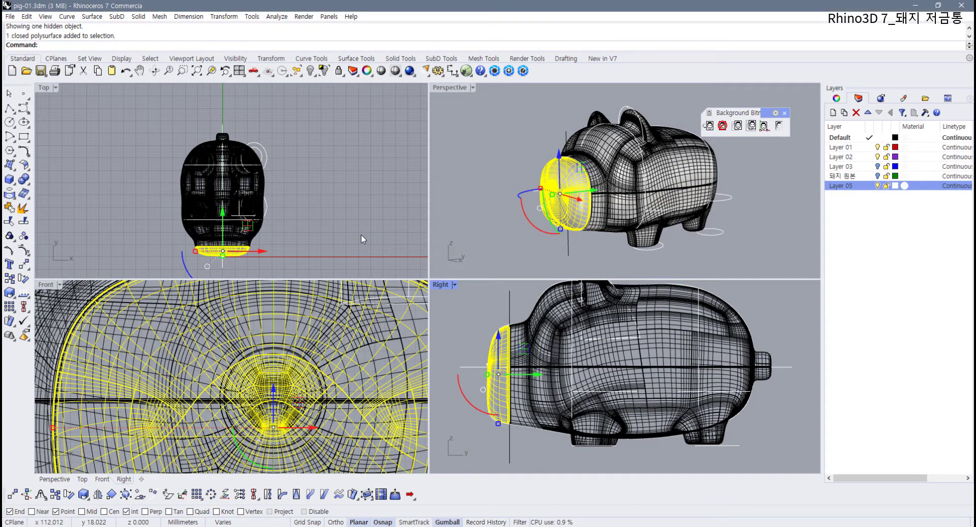
- Isolate the selected snout piece and show it alone in a maximized Front view
{"action": "left_click", "coordinate": [324, 70]}
{"action": "left_click", "coordinate": [639, 249]}
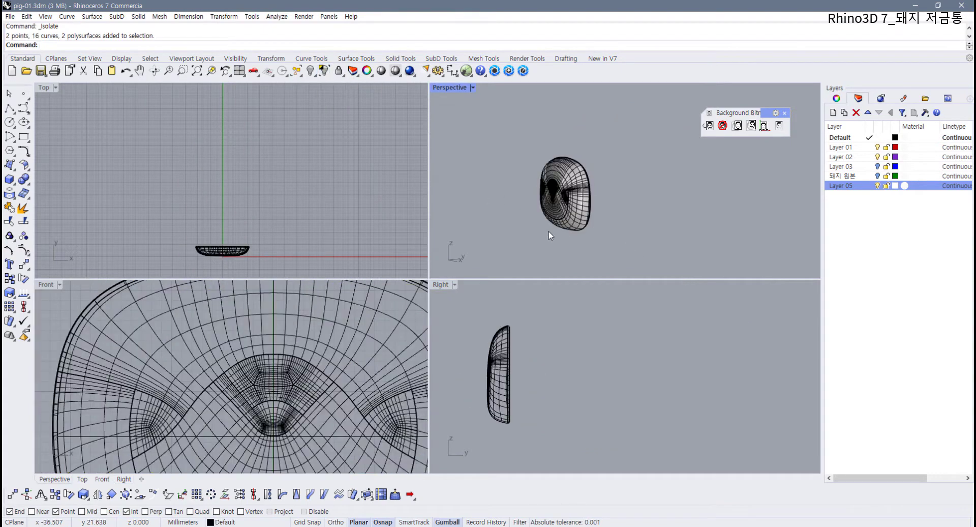
{"action": "scroll", "coordinate": [337, 364], "scroll_direction": "down", "scroll_amount": 6}
{"action": "right_click_drag", "start_coordinate": [330, 364], "coordinate": [305, 369]}
{"action": "scroll", "coordinate": [245, 368], "scroll_direction": "down", "scroll_amount": 4}
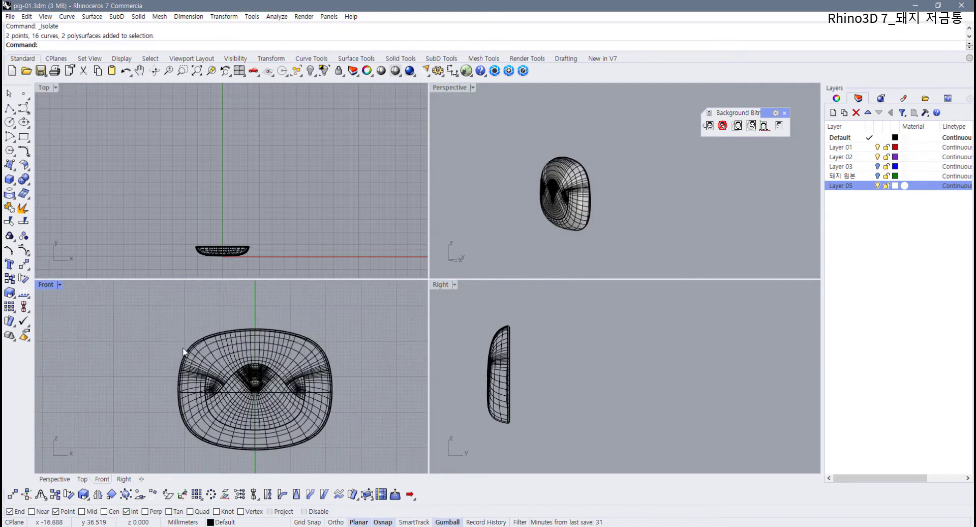
{"action": "double_click", "coordinate": [46, 286]}
{"action": "scroll", "coordinate": [359, 292], "scroll_direction": "down", "scroll_amount": 4}
{"action": "right_click_drag", "start_coordinate": [359, 292], "coordinate": [246, 300]}
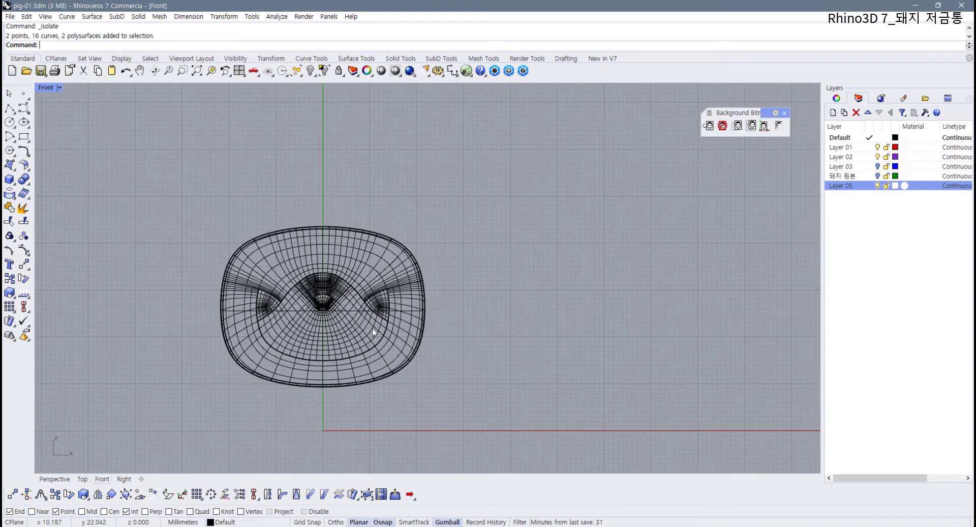
{"action": "scroll", "coordinate": [374, 327], "scroll_direction": "up", "scroll_amount": 4}
{"action": "right_click_drag", "start_coordinate": [383, 335], "coordinate": [365, 336]}
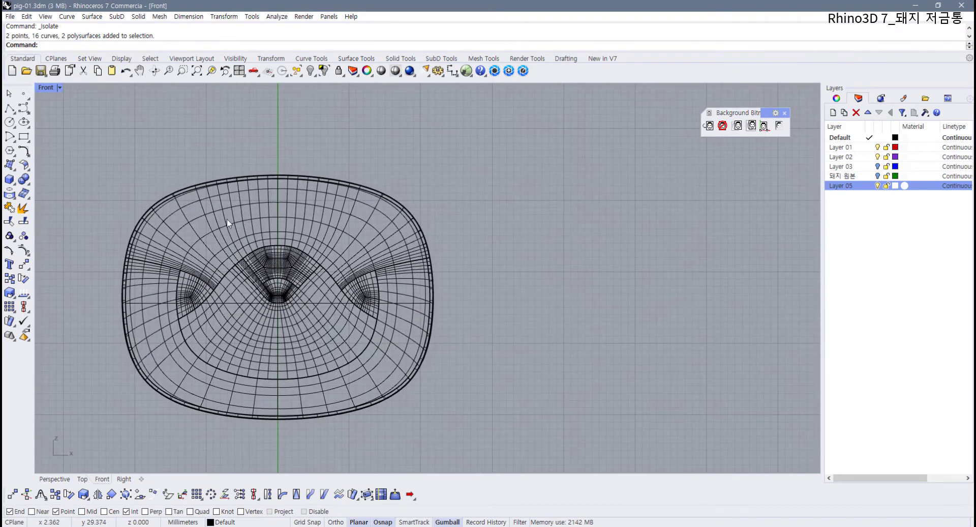
{"action": "left_click", "coordinate": [24, 122]}
{"action": "left_click", "coordinate": [499, 218]}
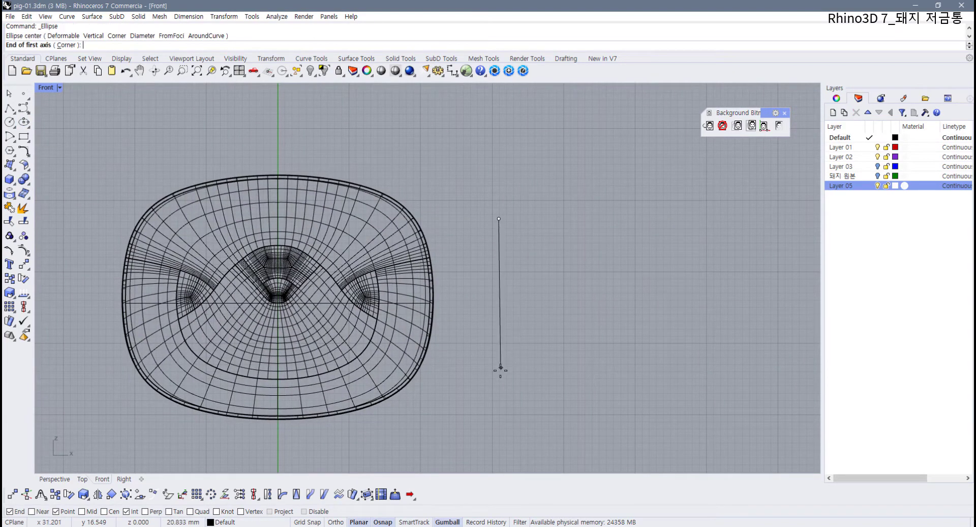
{"action": "key", "text": "Escape"}
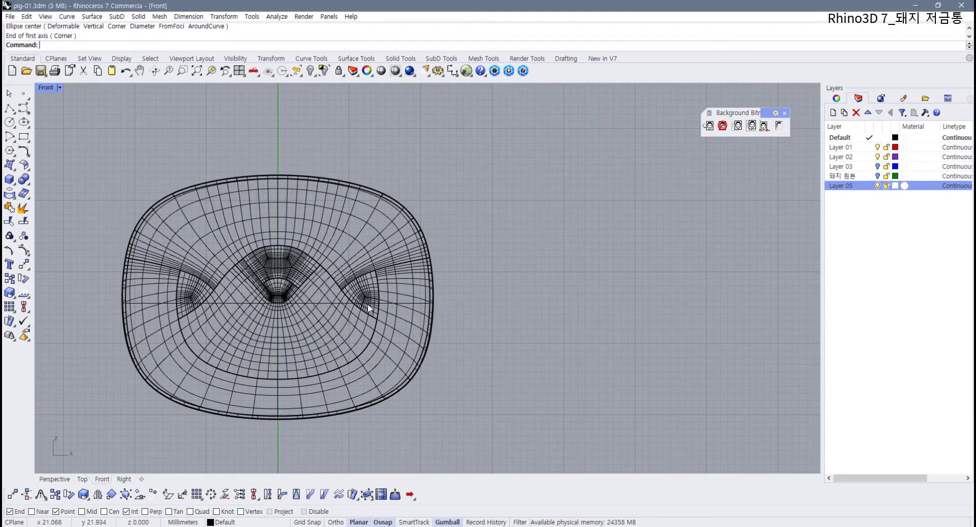
{"action": "left_click", "coordinate": [23, 123]}
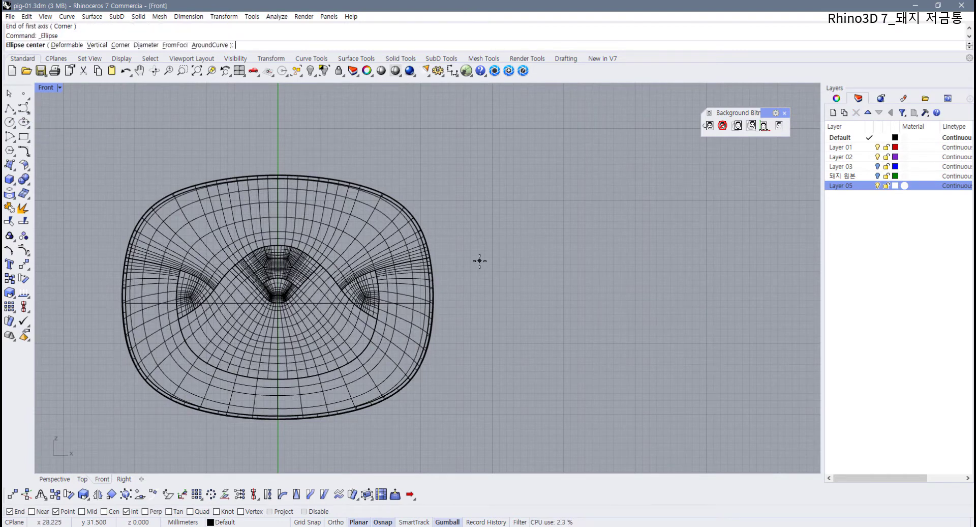
{"action": "left_click", "coordinate": [492, 243]}
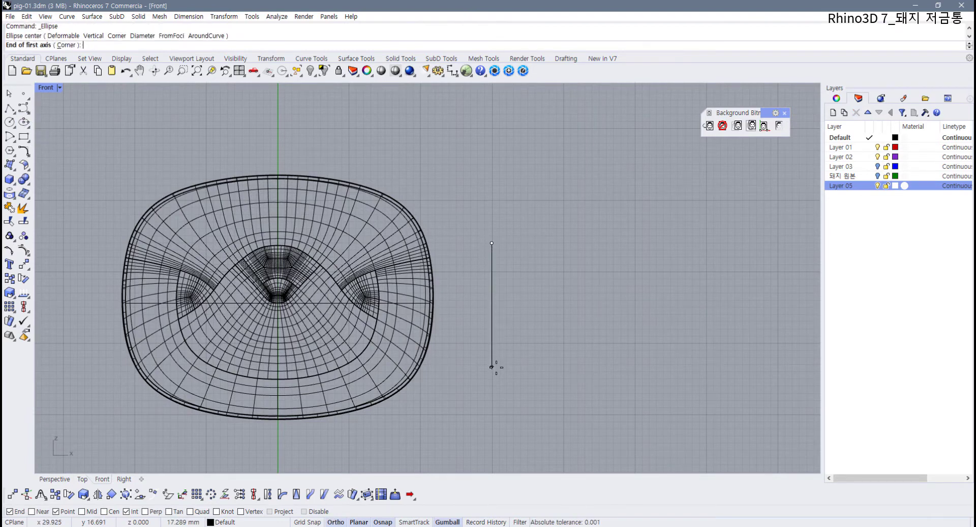
{"action": "left_click", "coordinate": [491, 369]}
{"action": "key", "text": "Escape"}
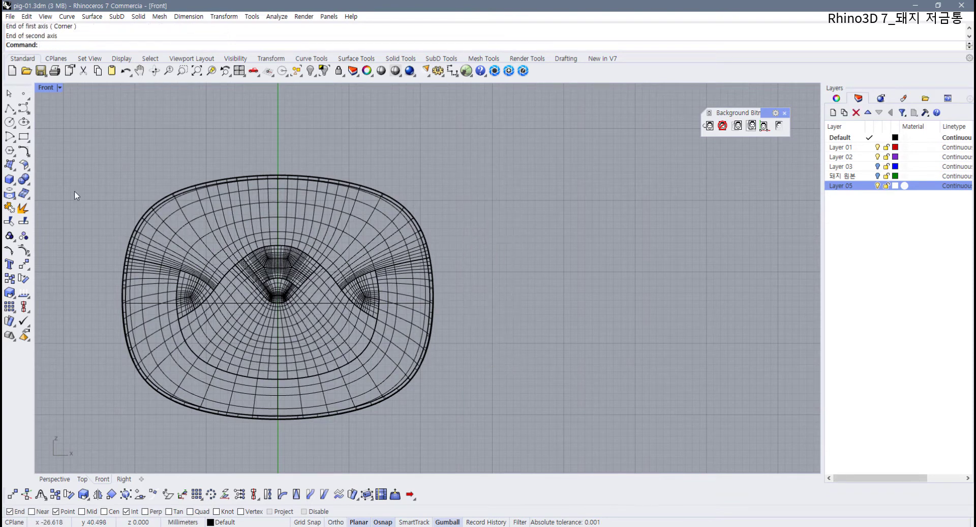
- Draw a circle beside the snout in the Front view and shift it slightly farther away from the snout
{"action": "left_click", "coordinate": [9, 122]}
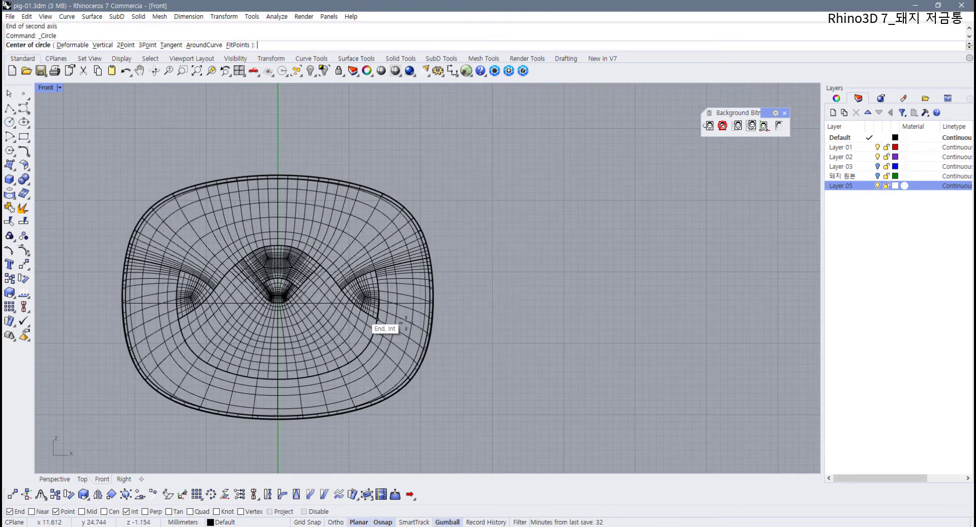
{"action": "left_click", "coordinate": [498, 297]}
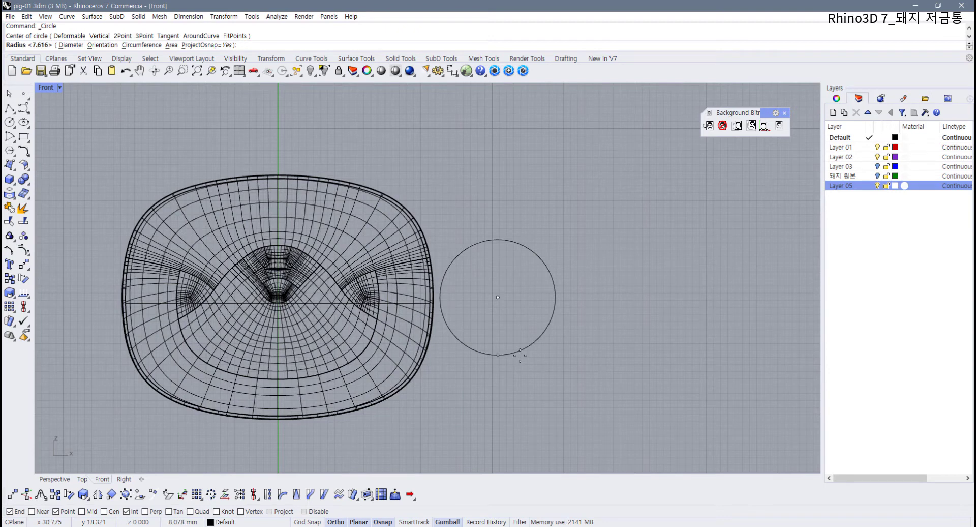
{"action": "left_click", "coordinate": [520, 355]}
{"action": "left_click", "coordinate": [518, 354]}
{"action": "right_click_drag", "start_coordinate": [527, 356], "coordinate": [462, 358]}
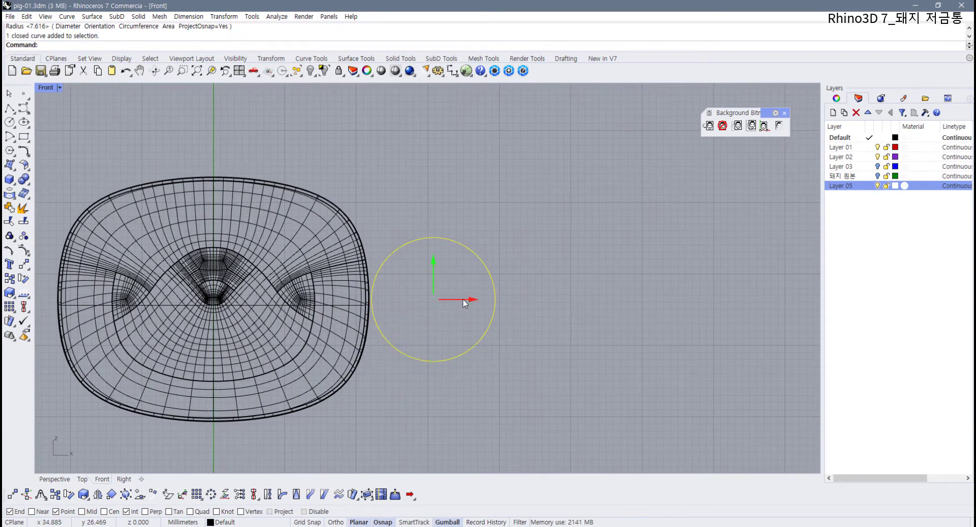
{"action": "left_click_drag", "start_coordinate": [464, 303], "coordinate": [475, 303]}
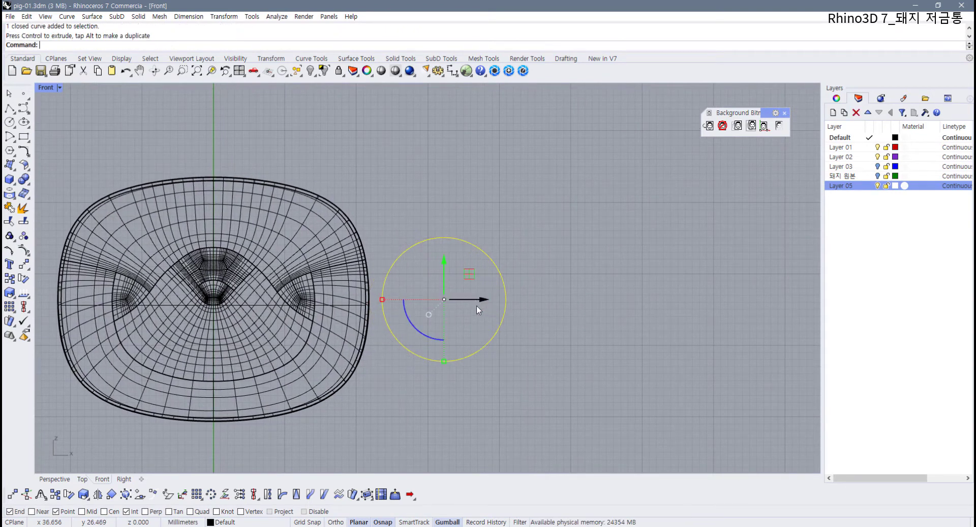
- Rebuild the circle with a point count of 10 and degree 3, and turn on its control points
{"action": "left_click", "coordinate": [312, 59]}
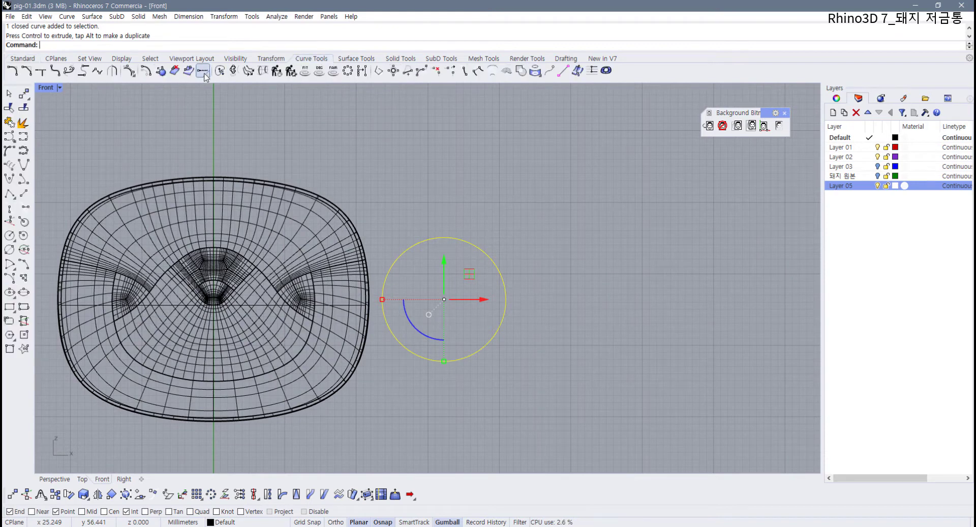
{"action": "left_click", "coordinate": [276, 71]}
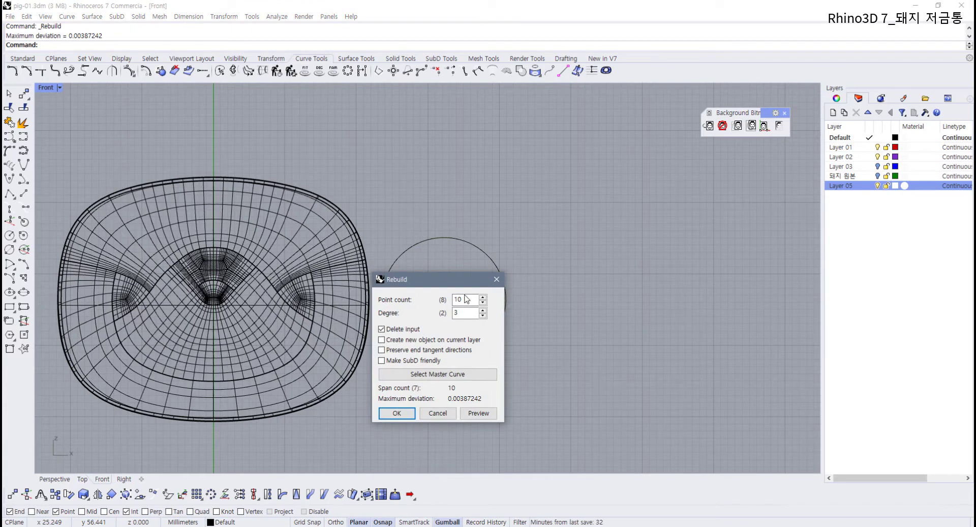
{"action": "left_click", "coordinate": [397, 413]}
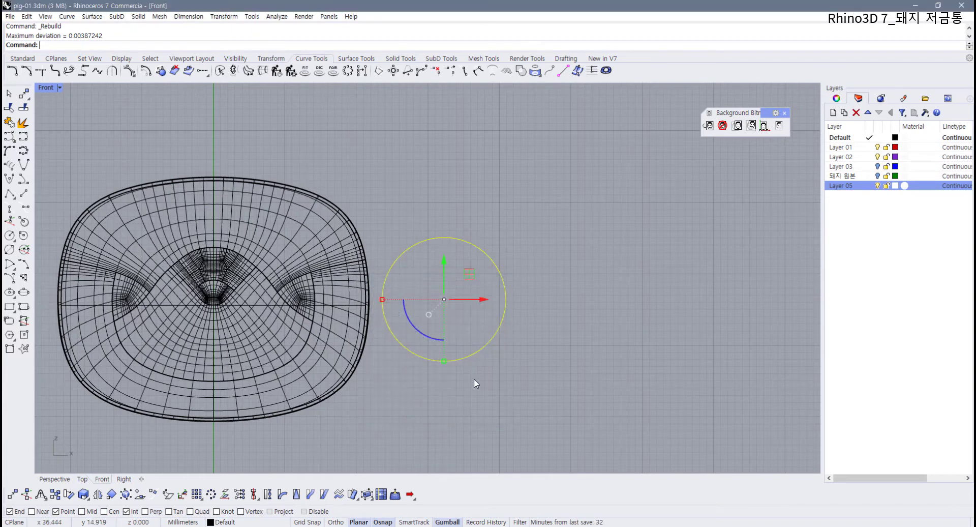
{"action": "key", "text": "F10"}
{"action": "right_click_drag", "start_coordinate": [422, 339], "coordinate": [405, 344]}
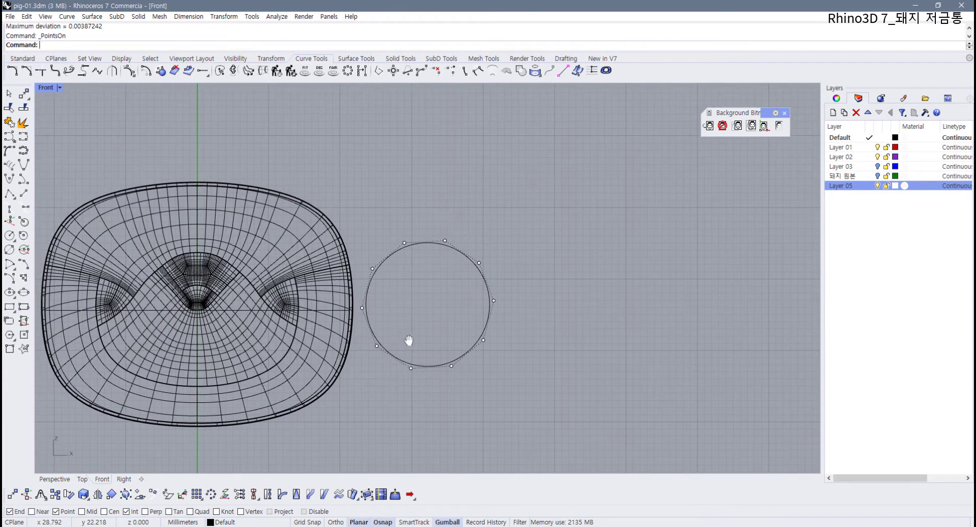
- Scale the circle's side control points inward horizontally to form a narrow upright oval, and pull the middle side points in slightly more
{"action": "left_click_drag", "start_coordinate": [391, 364], "coordinate": [391, 364]}
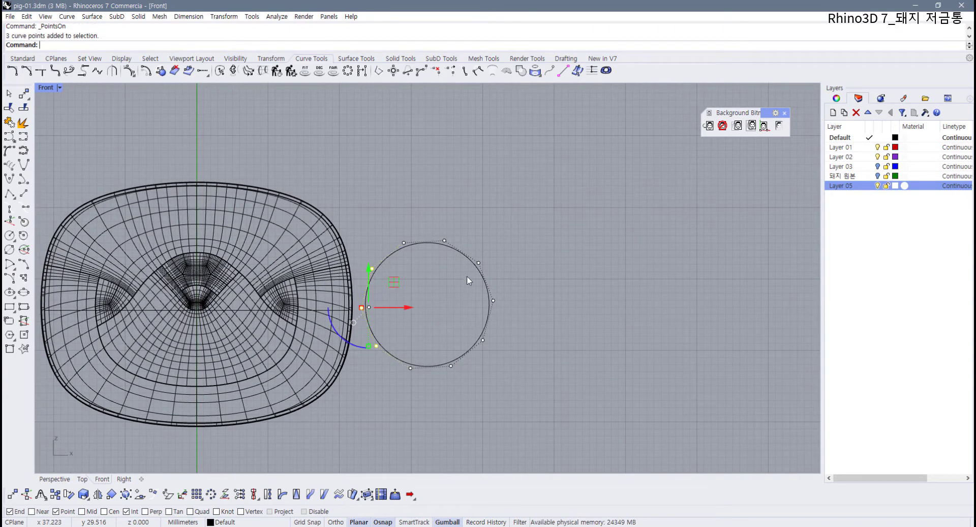
{"action": "left_click_drag", "start_coordinate": [468, 247], "coordinate": [513, 383], "text": "shift"}
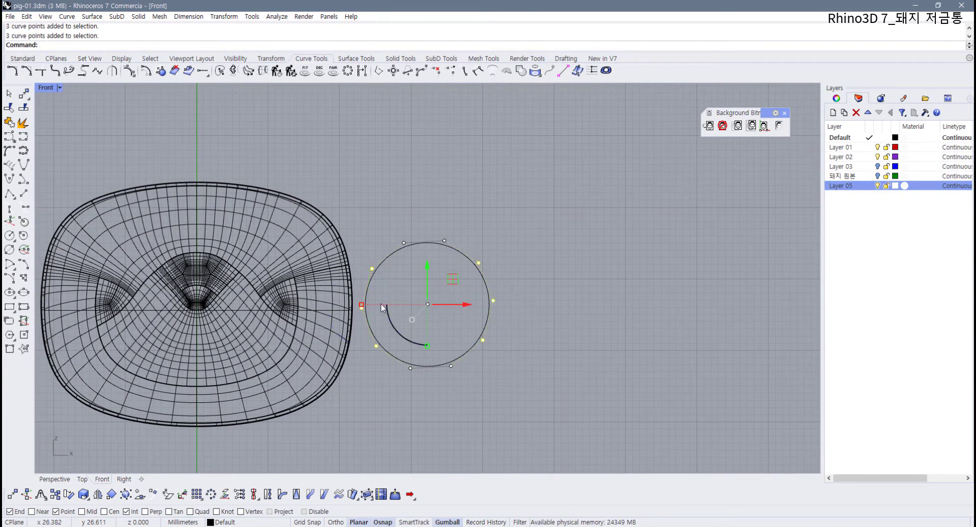
{"action": "left_click_drag", "start_coordinate": [465, 306], "coordinate": [485, 318]}
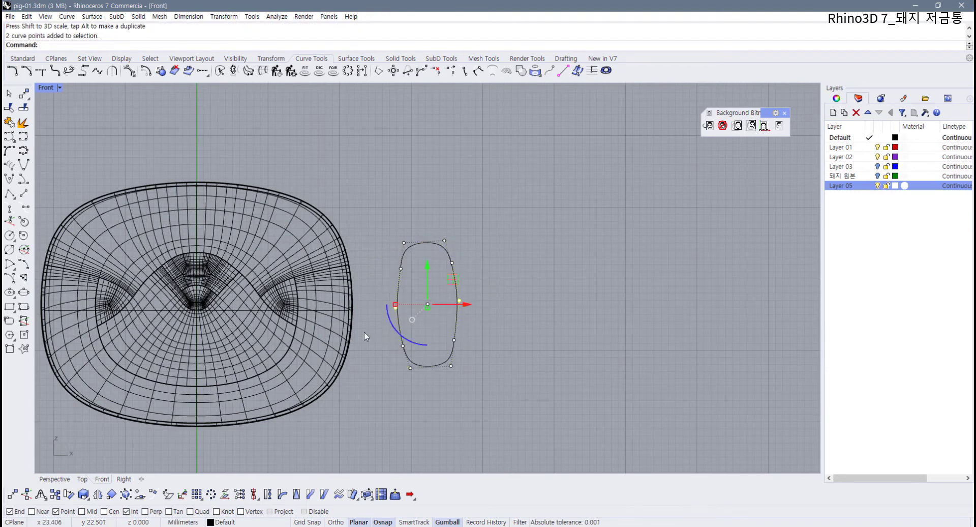
{"action": "left_click_drag", "start_coordinate": [398, 307], "coordinate": [403, 305]}
{"action": "key", "text": "Escape"}
{"action": "scroll", "coordinate": [391, 286], "scroll_direction": "up", "scroll_amount": 6}
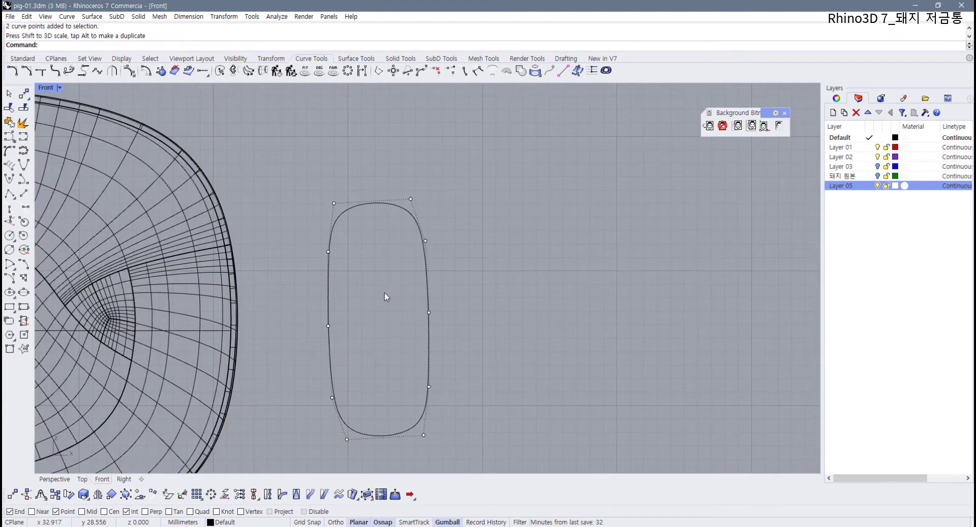
- Select the whole oval with its control points and move it slightly farther from the snout
{"action": "left_click_drag", "start_coordinate": [300, 147], "coordinate": [469, 443]}
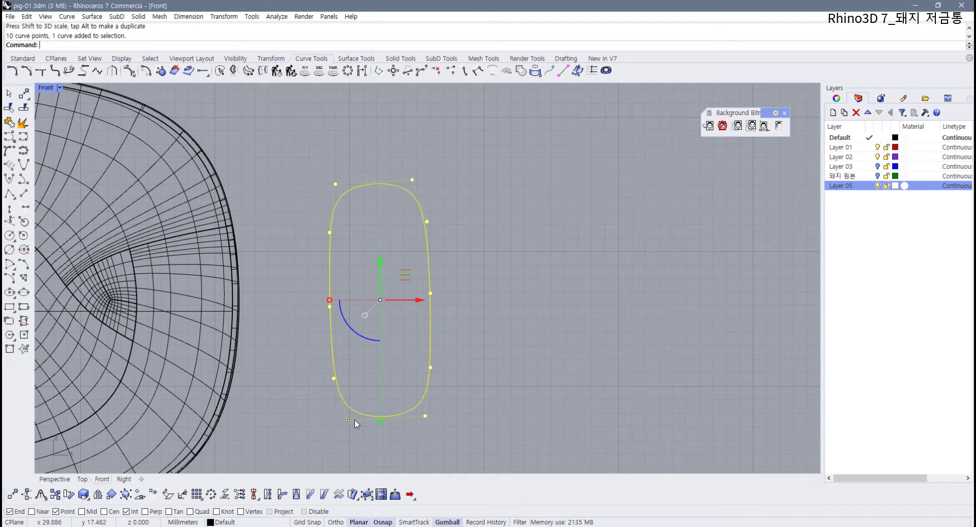
{"action": "left_click_drag", "start_coordinate": [357, 419], "coordinate": [363, 439]}
{"action": "key", "text": "Escape"}
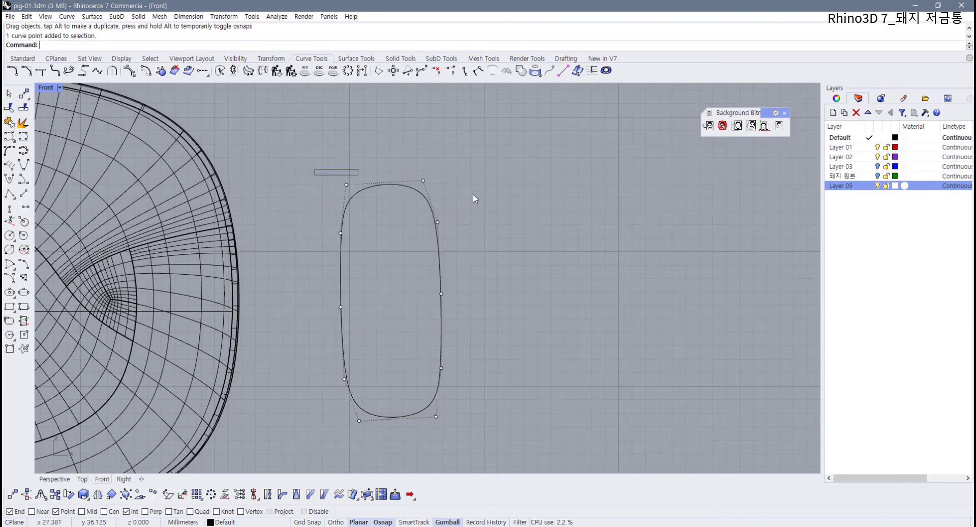
- Scale the oval's top and bottom control points inward horizontally to round its ends, and turn the control points off
{"action": "left_click_drag", "start_coordinate": [474, 198], "coordinate": [467, 209]}
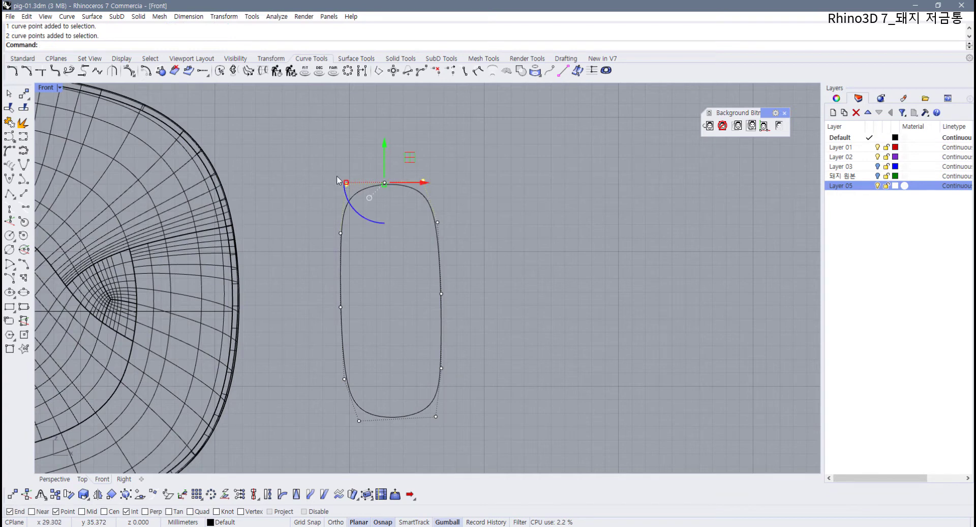
{"action": "left_click_drag", "start_coordinate": [341, 413], "coordinate": [465, 442], "text": "shift"}
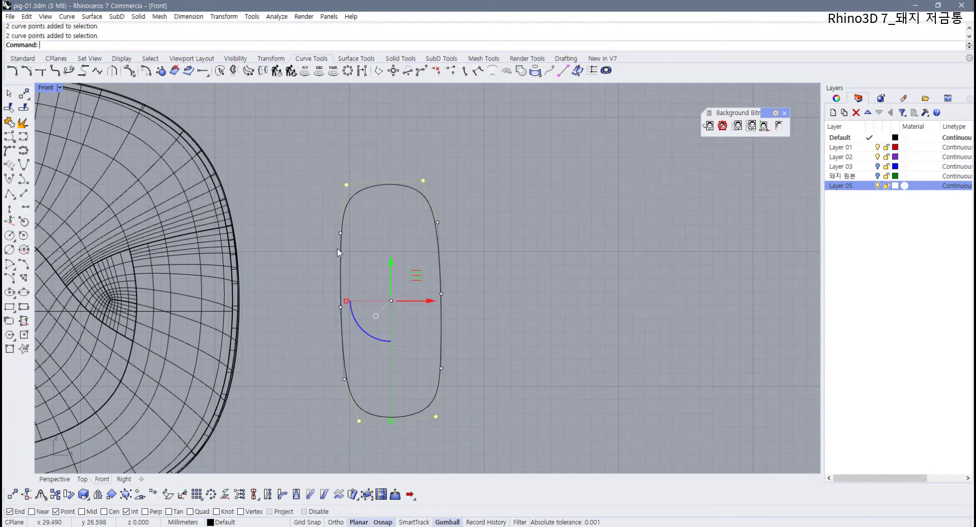
{"action": "left_click_drag", "start_coordinate": [346, 301], "coordinate": [356, 301]}
{"action": "scroll", "coordinate": [429, 341], "scroll_direction": "down", "scroll_amount": 3}
{"action": "right_click_drag", "start_coordinate": [429, 341], "coordinate": [469, 340]}
{"action": "key", "text": "F11"}
- Move the oval over one side of the snout and scale it down
{"action": "left_click_drag", "start_coordinate": [532, 292], "coordinate": [442, 353]}
{"action": "right_click_drag", "start_coordinate": [484, 313], "coordinate": [538, 306]}
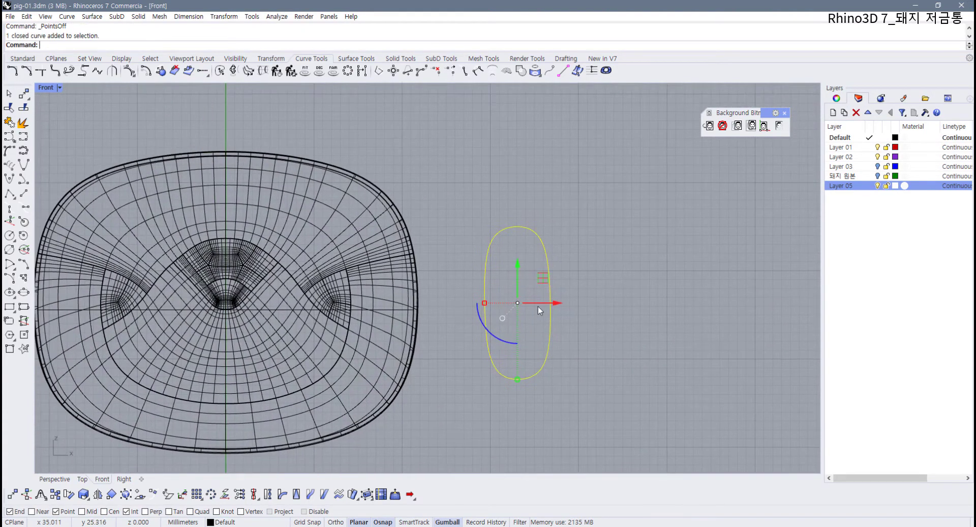
{"action": "left_click_drag", "start_coordinate": [544, 275], "coordinate": [339, 276]}
{"action": "left_click_drag", "start_coordinate": [312, 379], "coordinate": [312, 370]}
{"action": "left_click_drag", "start_coordinate": [336, 305], "coordinate": [350, 312]}
- Shrink the oval slightly more and shift it a little toward the snout's centreline
{"action": "scroll", "coordinate": [354, 328], "scroll_direction": "down", "scroll_amount": 6}
{"action": "right_click_drag", "start_coordinate": [358, 337], "coordinate": [371, 342]}
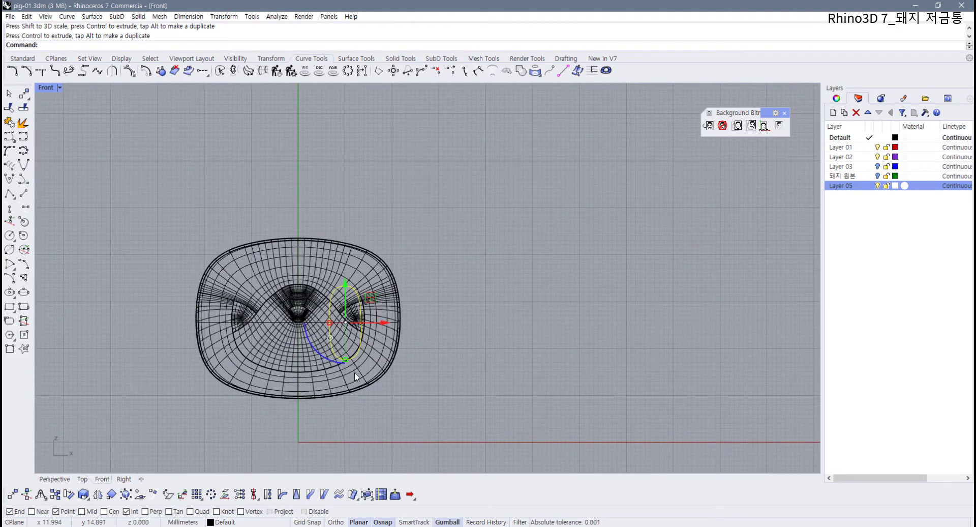
{"action": "left_click_drag", "start_coordinate": [346, 358], "coordinate": [345, 355]}
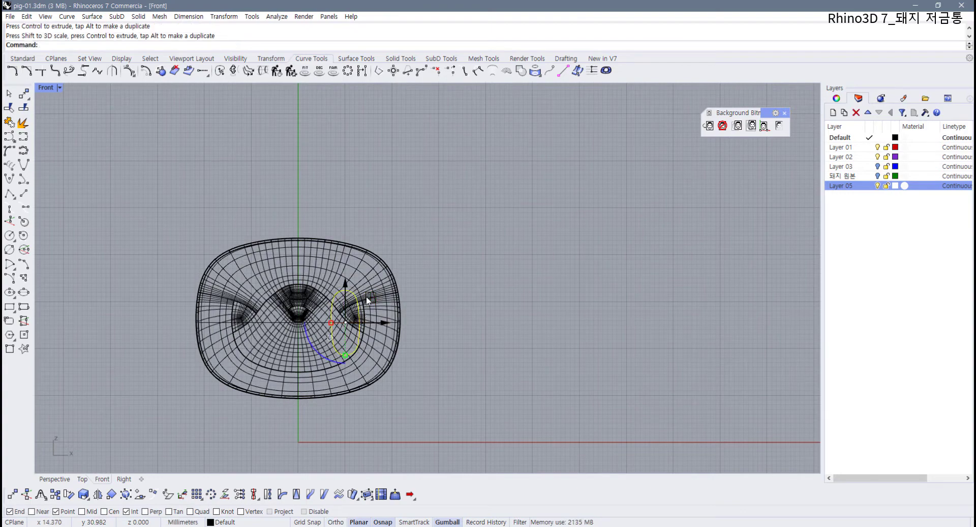
{"action": "left_click_drag", "start_coordinate": [366, 296], "coordinate": [362, 297]}
{"action": "scroll", "coordinate": [350, 350], "scroll_direction": "up", "scroll_amount": 2}
{"action": "mouse_move", "coordinate": [340, 342]}
{"action": "right_mouse_down"}
{"action": "mouse_move", "coordinate": [350, 349]}
{"action": "mouse_move", "coordinate": [320, 364]}
{"action": "mouse_move", "coordinate": [325, 354]}
{"action": "right_mouse_up"}
{"action": "scroll", "coordinate": [311, 373], "scroll_direction": "up", "scroll_amount": 2}
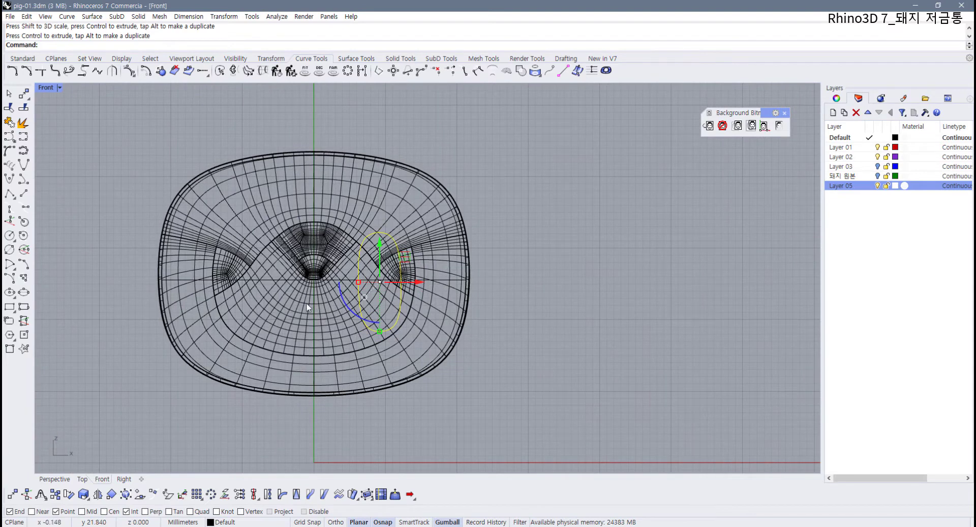
- Try mirroring the oval across the snout's vertical centreline with Grid Snap on, and delete the mirrored copy
{"action": "left_click", "coordinate": [97, 494]}
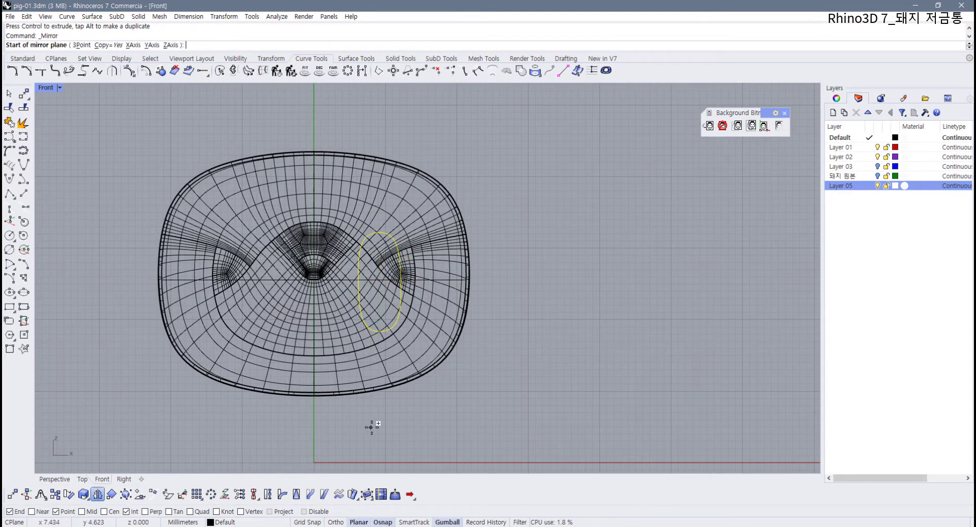
{"action": "left_click", "coordinate": [301, 522]}
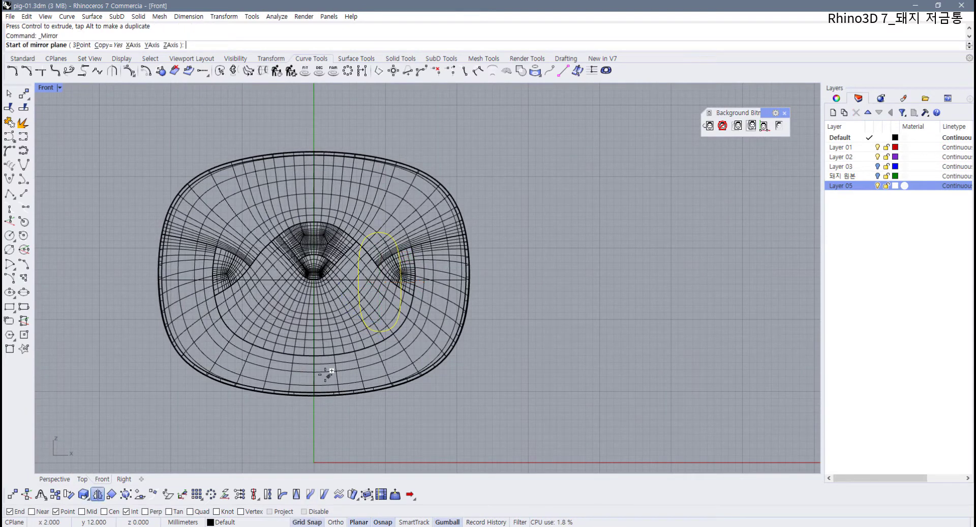
{"action": "left_click", "coordinate": [315, 395]}
{"action": "left_click", "coordinate": [314, 297]}
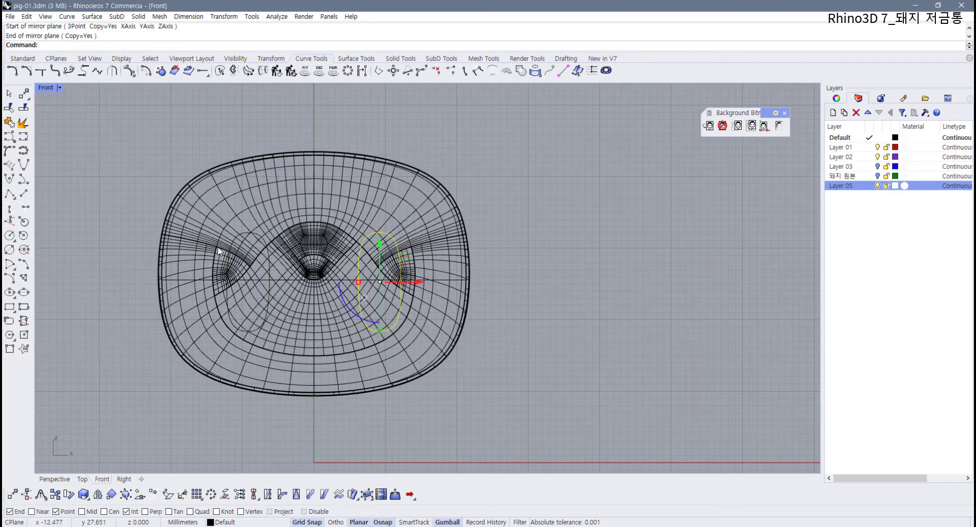
{"action": "left_click_drag", "start_coordinate": [106, 203], "coordinate": [450, 353]}
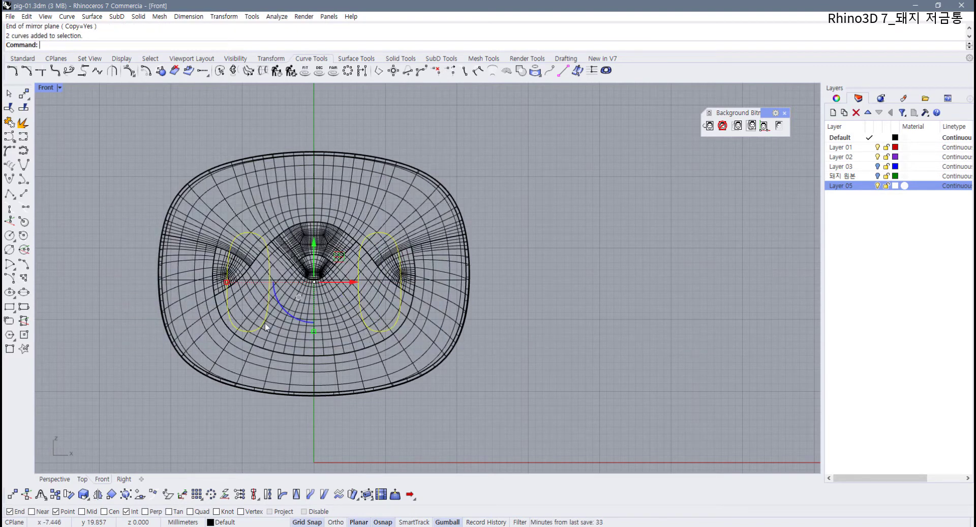
{"action": "key", "text": "Escape"}
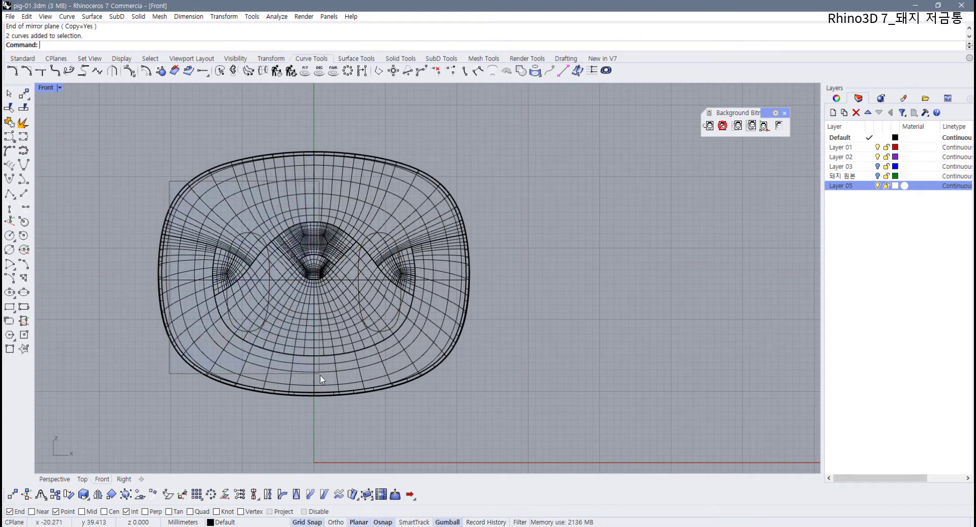
{"action": "left_click", "coordinate": [274, 301]}
{"action": "key", "text": "Delete"}
- Move the remaining oval horizontally closer to the snout's centreline
{"action": "left_click", "coordinate": [401, 305]}
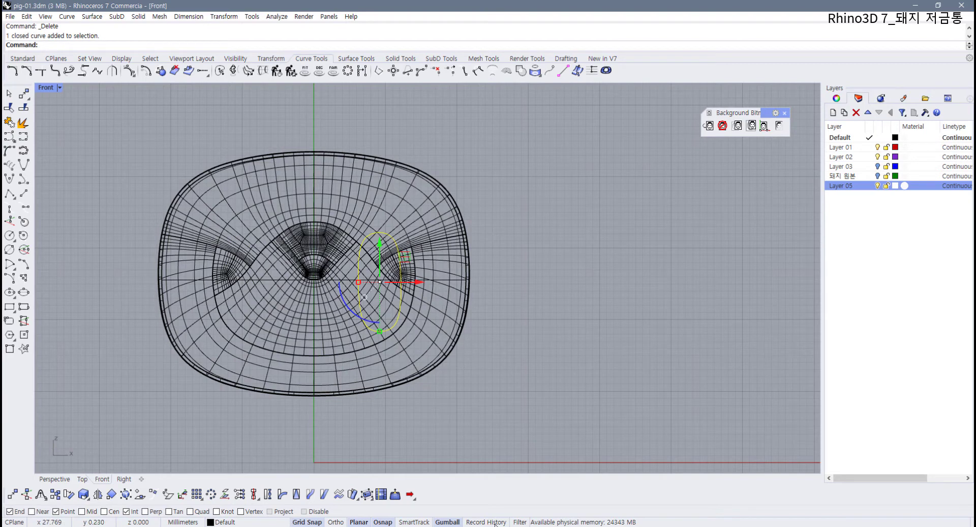
{"action": "left_click_drag", "start_coordinate": [418, 286], "coordinate": [404, 288]}
{"action": "left_click", "coordinate": [501, 395]}
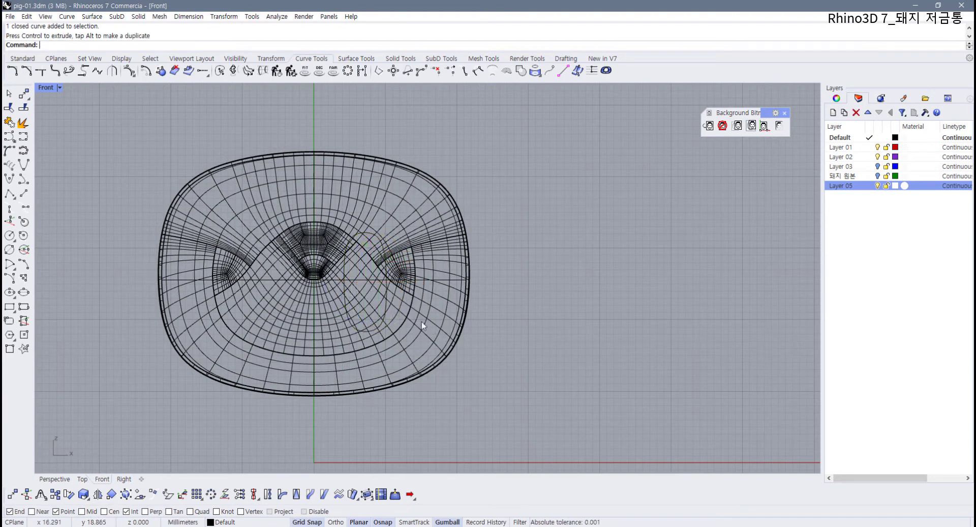
- Mirror a copy of the oval across the snout's vertical centreline with Record History enabled
{"action": "left_click", "coordinate": [388, 306]}
{"action": "left_click", "coordinate": [486, 522]}
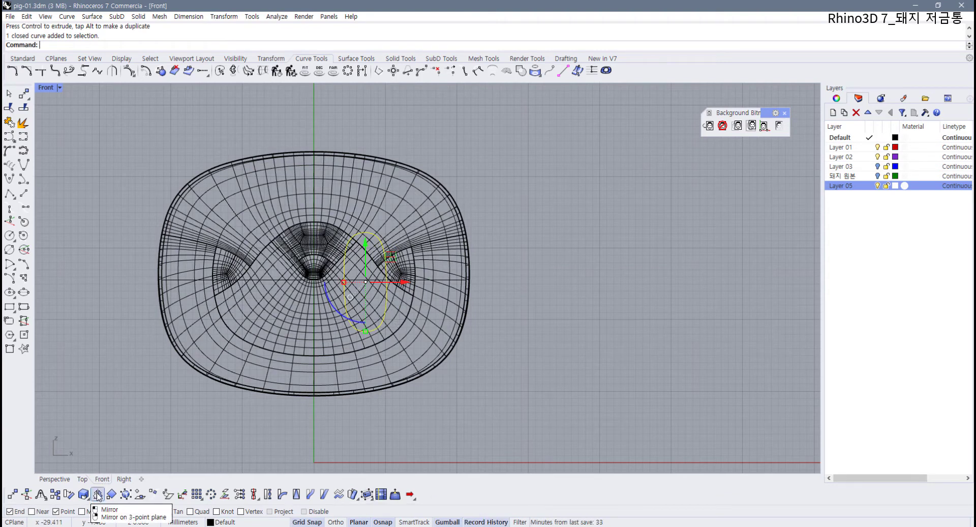
{"action": "left_click", "coordinate": [97, 494]}
{"action": "left_click", "coordinate": [315, 416]}
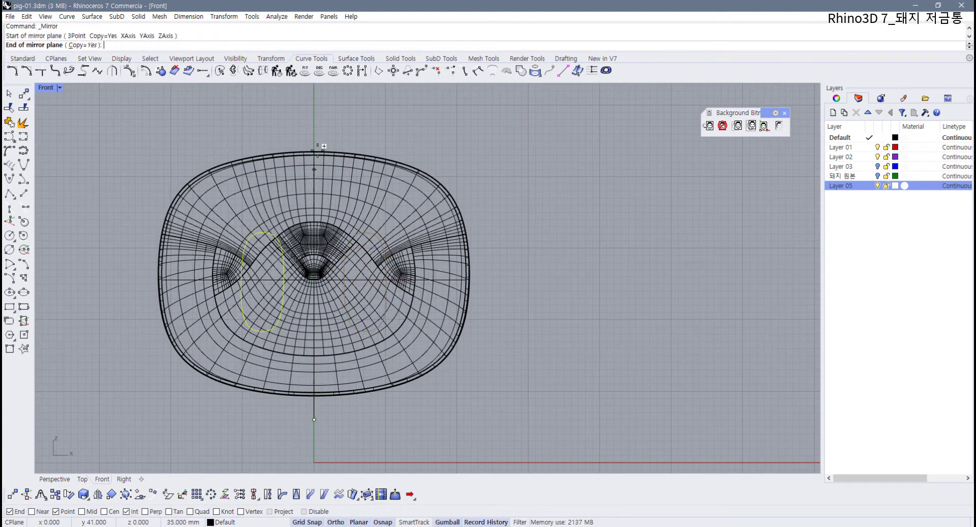
{"action": "left_click", "coordinate": [315, 127]}
- Enlarge the original oval slightly and fine-tune its horizontal distance from the snout's centreline
{"action": "left_click", "coordinate": [399, 277]}
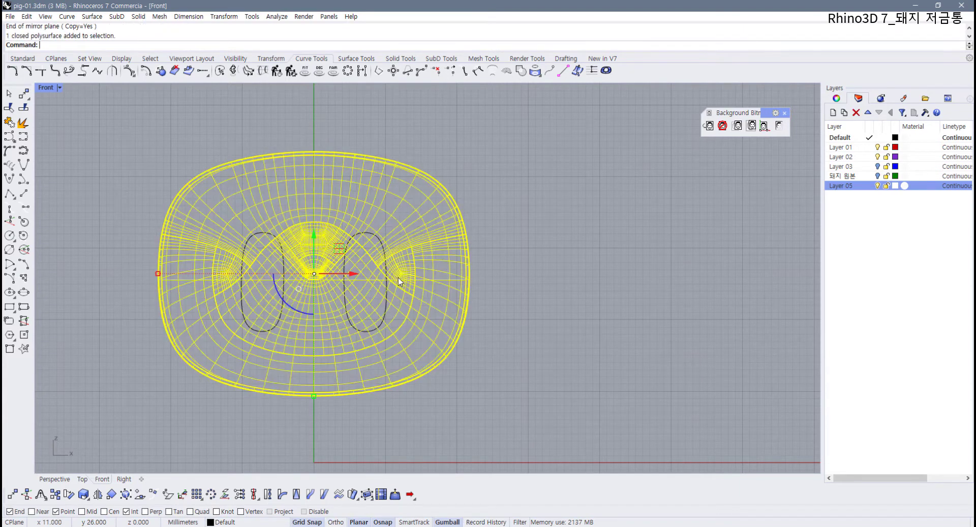
{"action": "left_click", "coordinate": [387, 295]}
{"action": "mouse_move", "coordinate": [400, 281]}
{"action": "left_mouse_down"}
{"action": "mouse_move", "coordinate": [426, 283]}
{"action": "mouse_move", "coordinate": [397, 285]}
{"action": "left_mouse_up"}
{"action": "left_click_drag", "start_coordinate": [362, 331], "coordinate": [363, 340]}
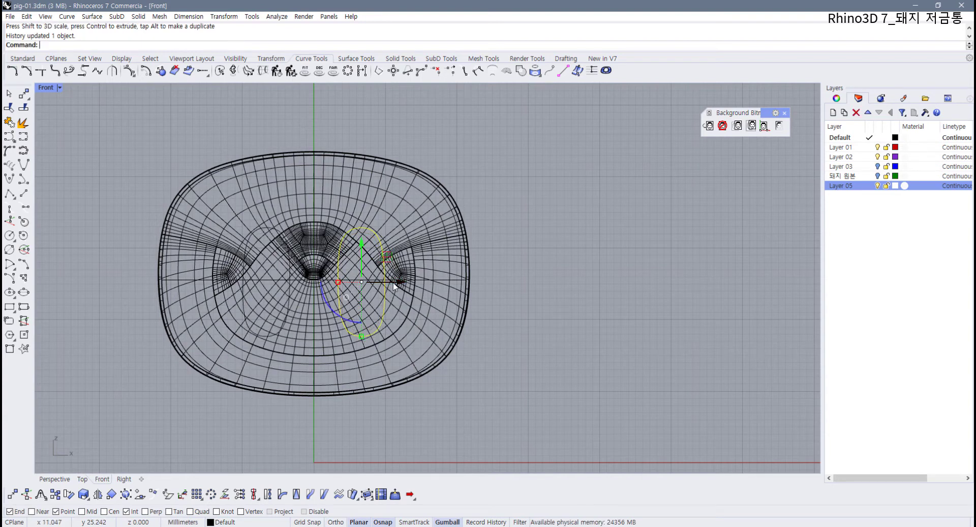
{"action": "left_click_drag", "start_coordinate": [395, 283], "coordinate": [399, 283]}
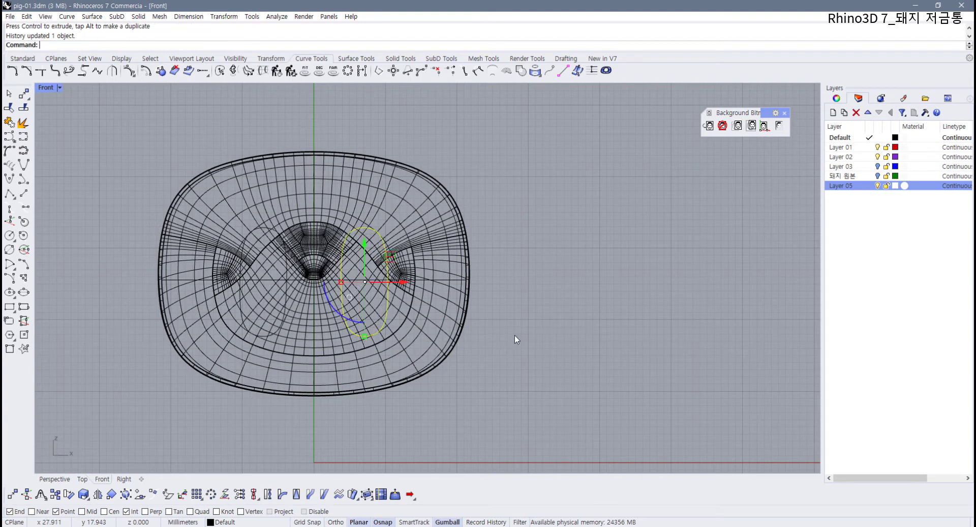
- Extrude both nostril ovals as closed solids straight out from the front of the snout
{"action": "double_click", "coordinate": [48, 88]}
{"action": "scroll", "coordinate": [232, 257], "scroll_direction": "up", "scroll_amount": 4}
{"action": "right_click_drag", "start_coordinate": [232, 257], "coordinate": [223, 214]}
{"action": "scroll", "coordinate": [193, 207], "scroll_direction": "up", "scroll_amount": 5}
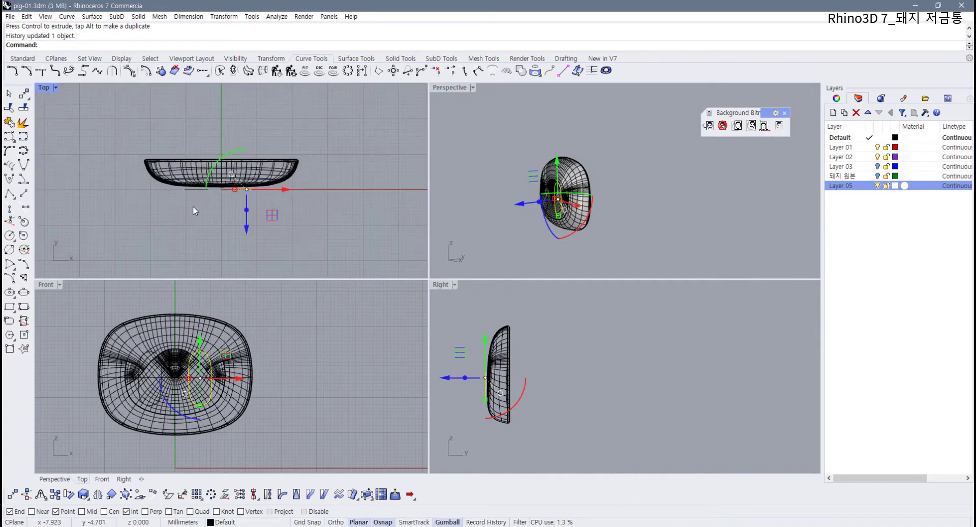
{"action": "left_click_drag", "start_coordinate": [148, 217], "coordinate": [256, 184]}
{"action": "right_click_drag", "start_coordinate": [525, 391], "coordinate": [579, 383]}
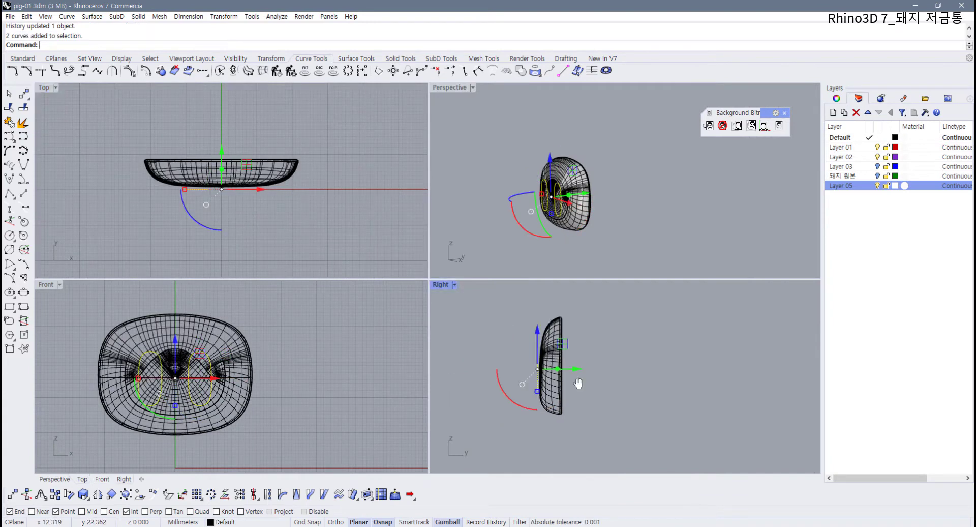
{"action": "scroll", "coordinate": [578, 382], "scroll_direction": "up", "scroll_amount": 3}
{"action": "left_click", "coordinate": [356, 58]}
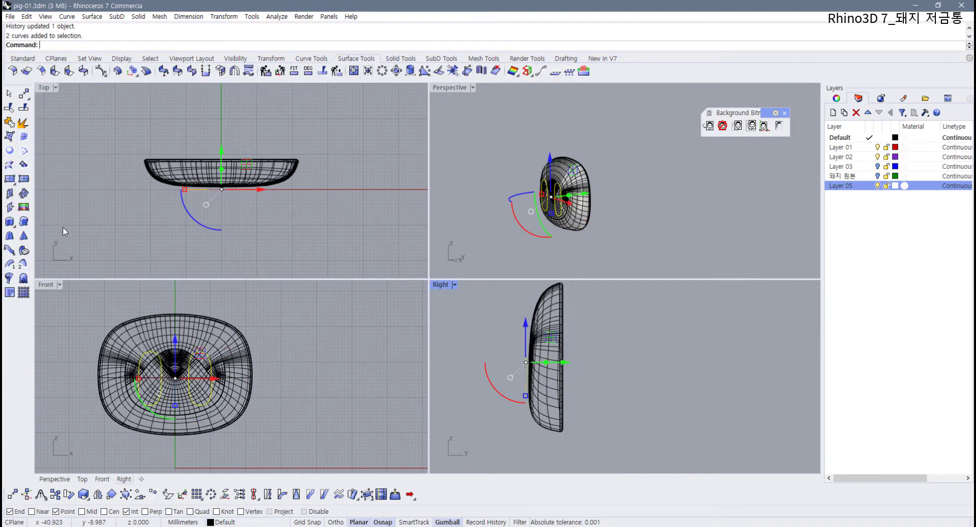
{"action": "left_click", "coordinate": [23, 222]}
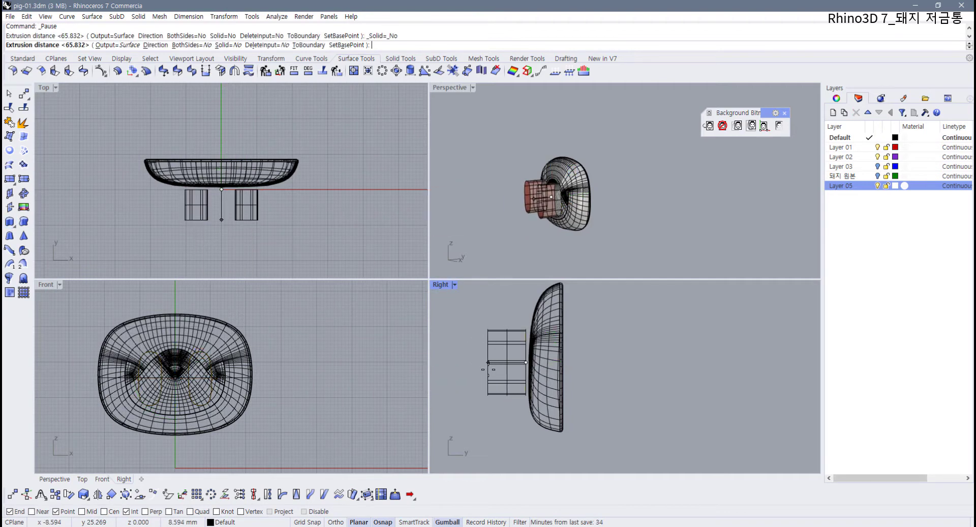
{"action": "left_click", "coordinate": [225, 44]}
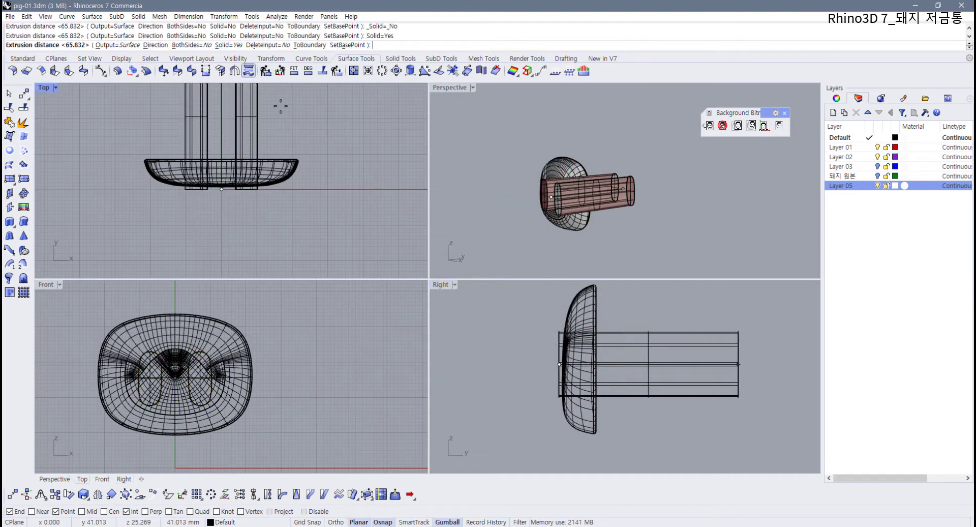
{"action": "left_click", "coordinate": [476, 305]}
- Move both extruded solids toward the snout so their ends sink shallowly into its front face
{"action": "left_click_drag", "start_coordinate": [527, 417], "coordinate": [496, 312]}
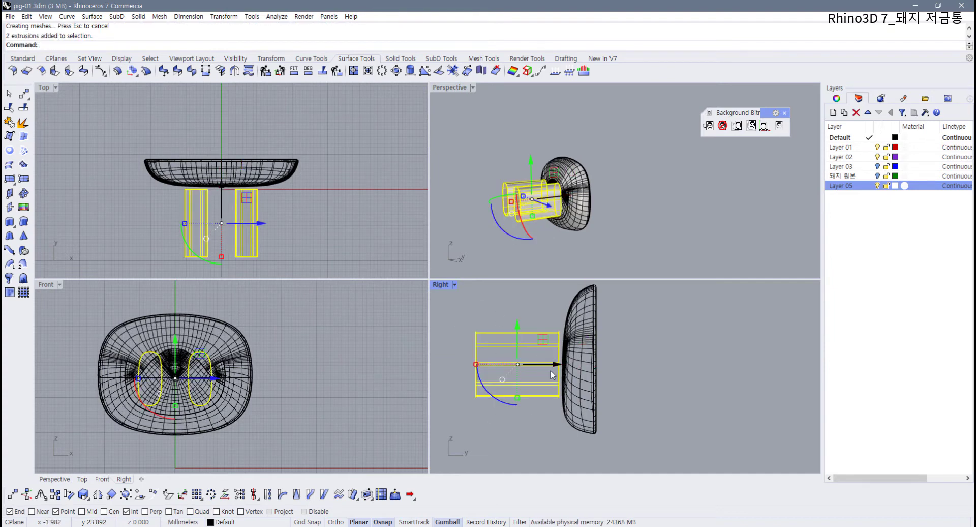
{"action": "left_click_drag", "start_coordinate": [550, 367], "coordinate": [568, 367]}
{"action": "left_click", "coordinate": [604, 239]}
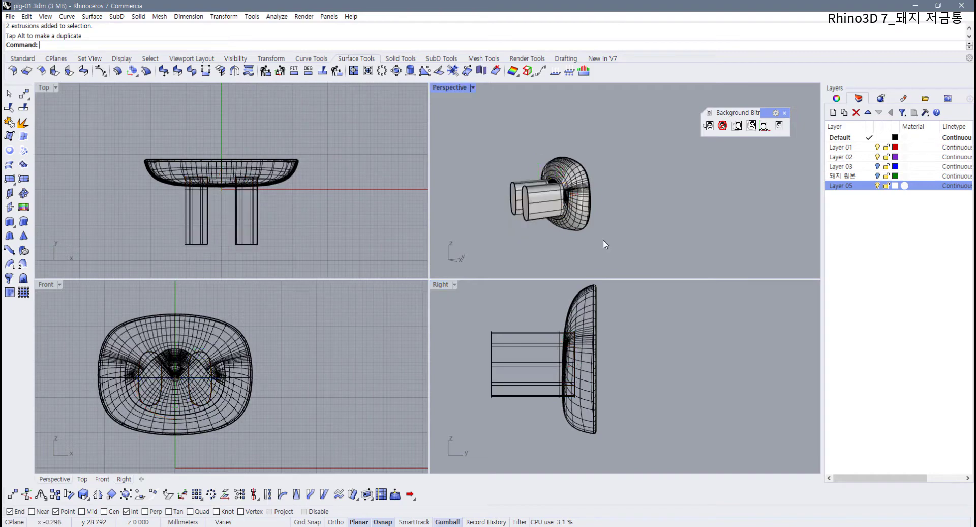
- Cut two nostril recesses by subtracting both oval extrusions from the snout with Boolean Difference
{"action": "scroll", "coordinate": [604, 237], "scroll_direction": "up", "scroll_amount": 4}
{"action": "right_click_drag", "start_coordinate": [516, 196], "coordinate": [552, 202]}
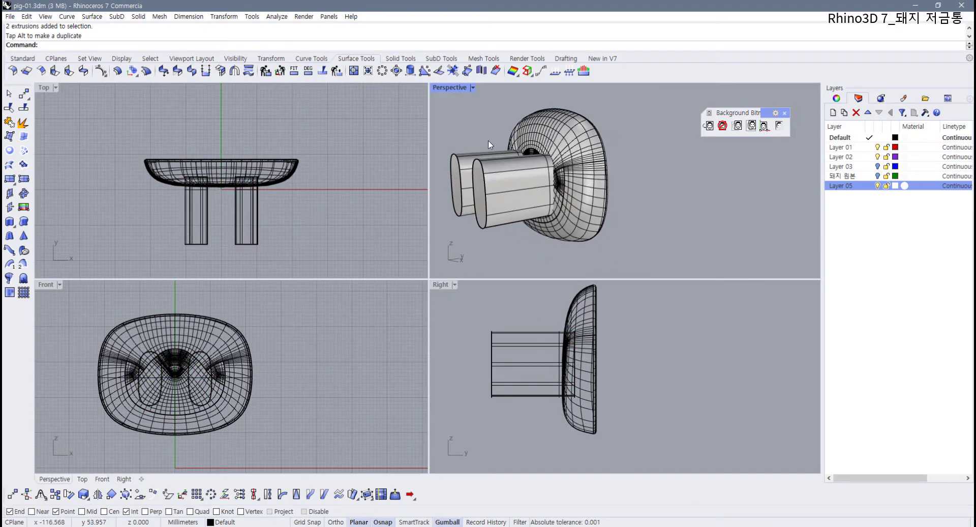
{"action": "double_click", "coordinate": [444, 90]}
{"action": "right_click_drag", "start_coordinate": [351, 239], "coordinate": [381, 253]}
{"action": "left_click", "coordinate": [382, 213]}
{"action": "left_click", "coordinate": [393, 56]}
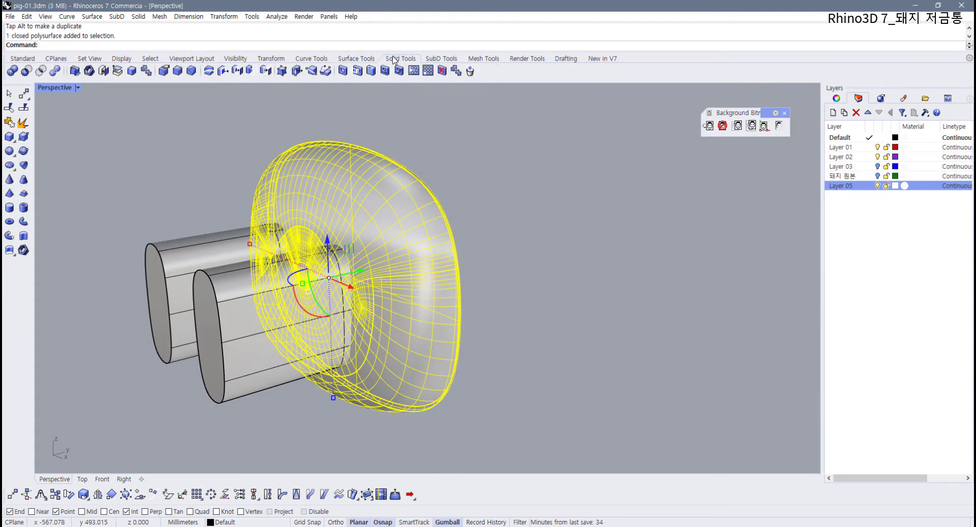
{"action": "left_click", "coordinate": [54, 71]}
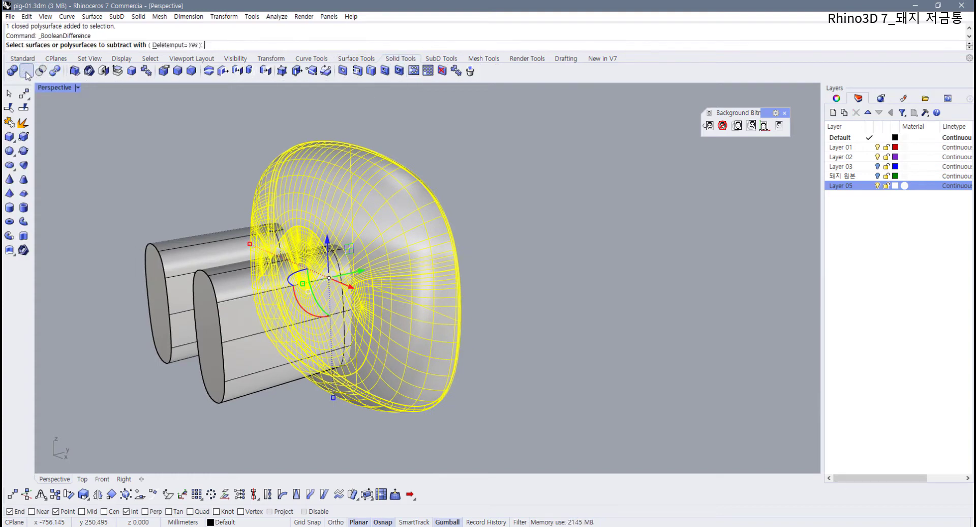
{"action": "left_click", "coordinate": [150, 261]}
{"action": "left_click", "coordinate": [218, 327]}
{"action": "key", "text": "Return"}
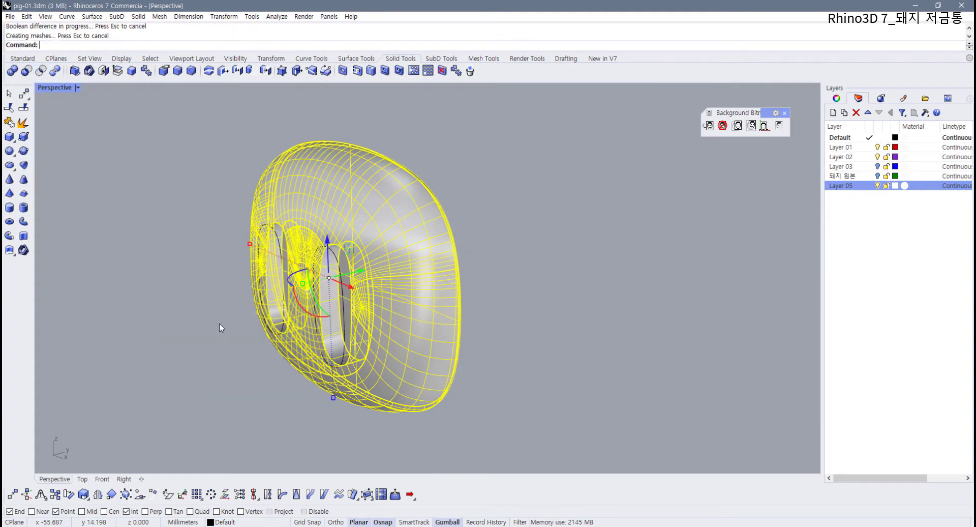
{"action": "left_click", "coordinate": [192, 307]}
- Try filleting the outer rim of one nostril recess with a radius of 1, and undo the fillet
{"action": "right_click_drag", "start_coordinate": [192, 309], "coordinate": [298, 284]}
{"action": "right_click_drag", "start_coordinate": [194, 343], "coordinate": [517, 316], "text": "shift"}
{"action": "scroll", "coordinate": [438, 289], "scroll_direction": "up", "scroll_amount": 3}
{"action": "right_click_drag", "start_coordinate": [97, 307], "coordinate": [385, 309], "text": "shift"}
{"action": "scroll", "coordinate": [369, 316], "scroll_direction": "up", "scroll_amount": 3}
{"action": "right_click_drag", "start_coordinate": [369, 316], "coordinate": [231, 325], "text": "shift"}
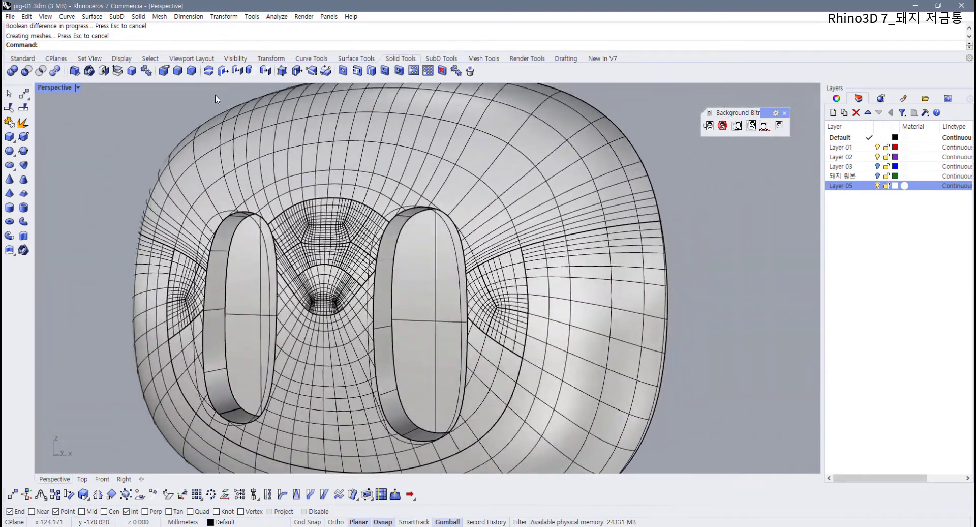
{"action": "left_click", "coordinate": [191, 71]}
{"action": "right_click_drag", "start_coordinate": [235, 185], "coordinate": [255, 268]}
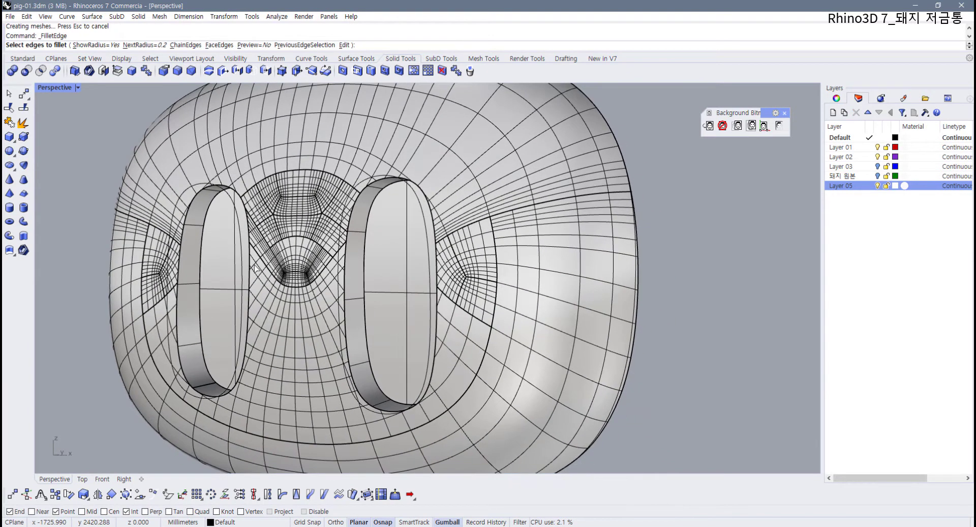
{"action": "type", "text": "1"}
{"action": "key", "text": "Return"}
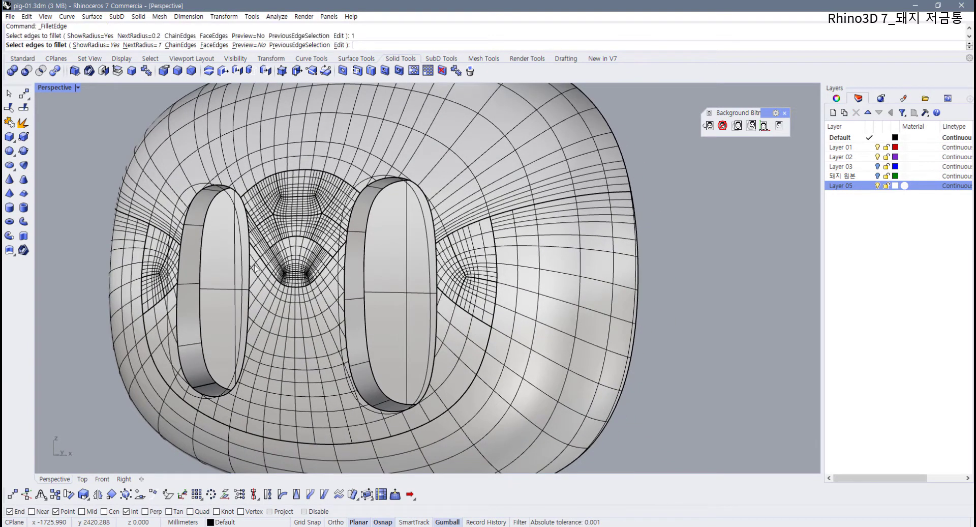
{"action": "left_click", "coordinate": [177, 262]}
{"action": "key", "text": "Return"}
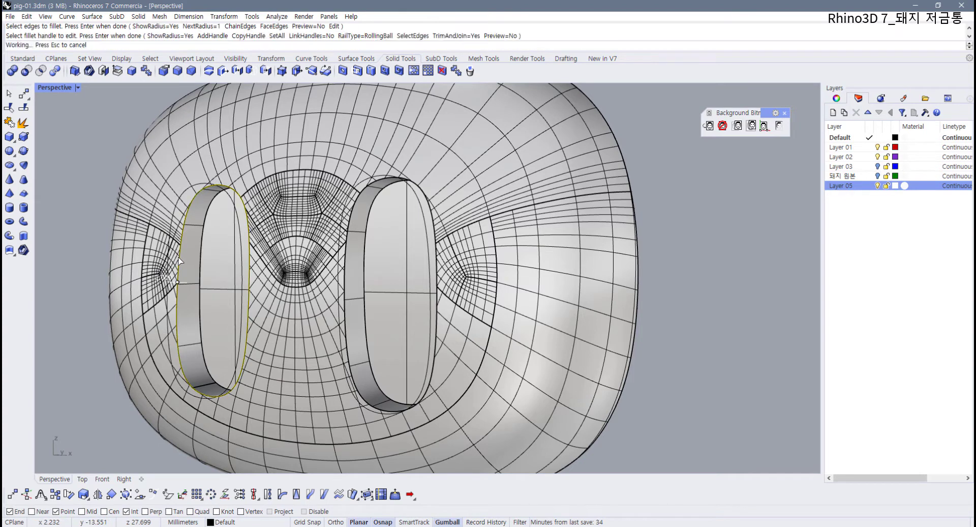
{"action": "key", "text": "ctrl+z"}
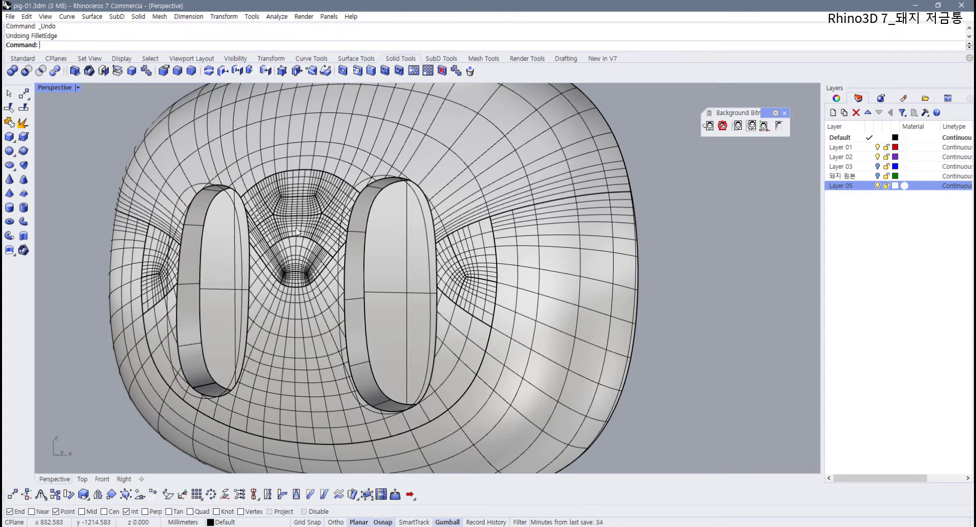
- Fillet the whole outer rim of one nostril recess with a radius of 0.6
{"action": "right_click_drag", "start_coordinate": [235, 220], "coordinate": [305, 217], "text": "shift"}
{"action": "right_click", "coordinate": [134, 184]}
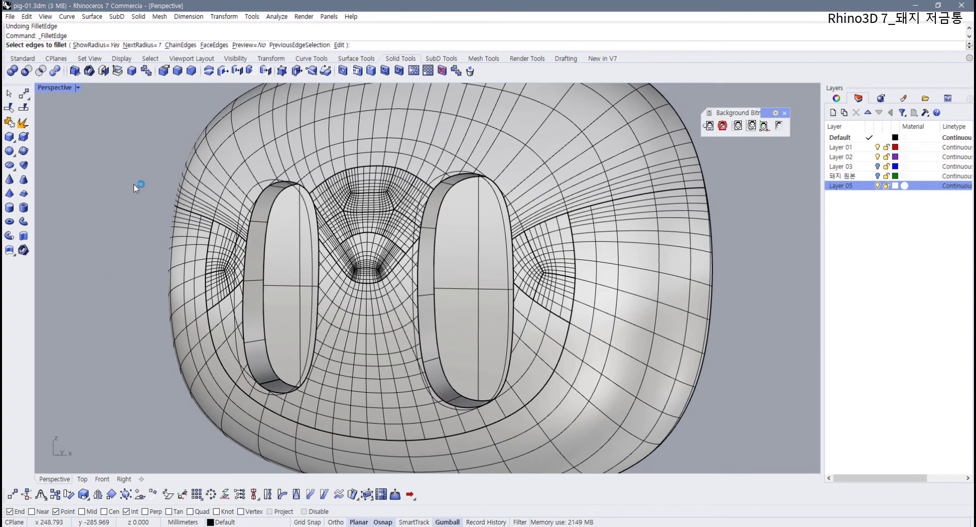
{"action": "type", "text": ".6"}
{"action": "key", "text": "Return"}
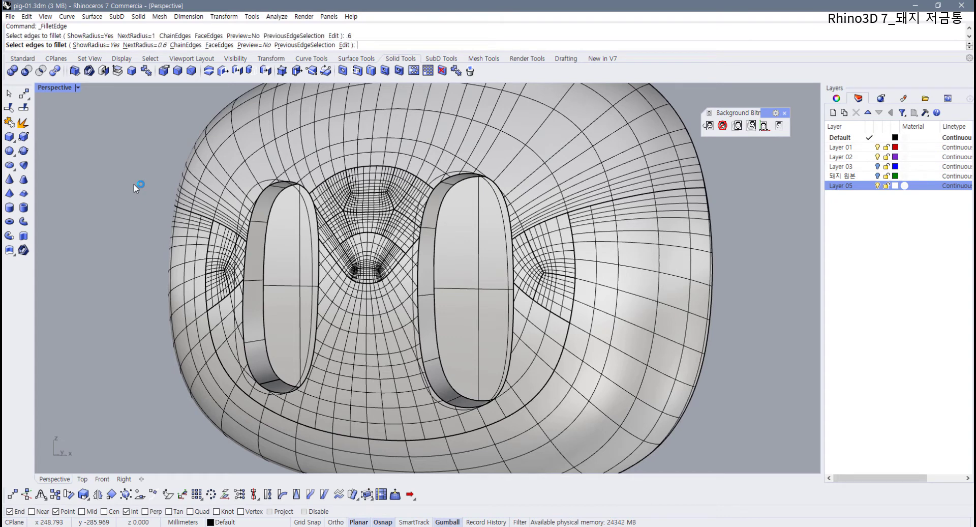
{"action": "left_click", "coordinate": [249, 235]}
{"action": "left_click", "coordinate": [246, 267]}
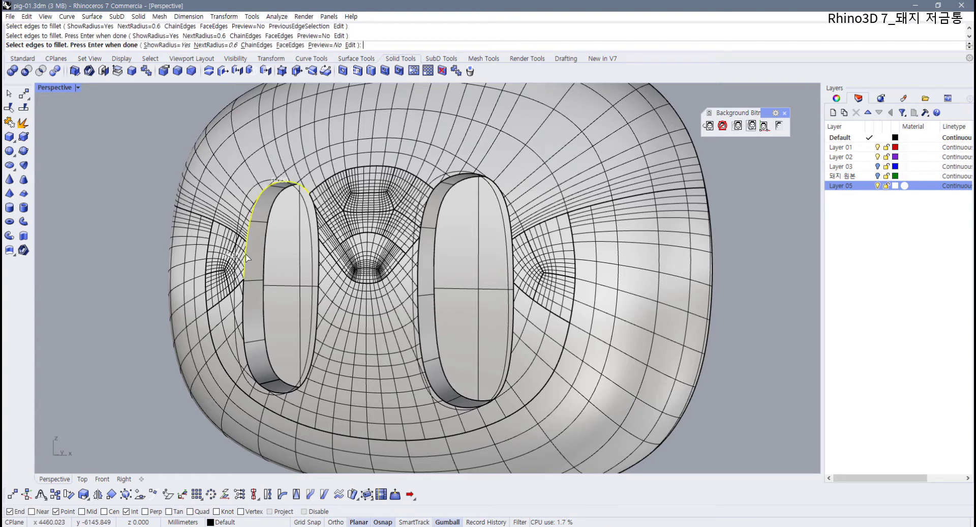
{"action": "left_click", "coordinate": [245, 297]}
{"action": "left_click", "coordinate": [265, 389]}
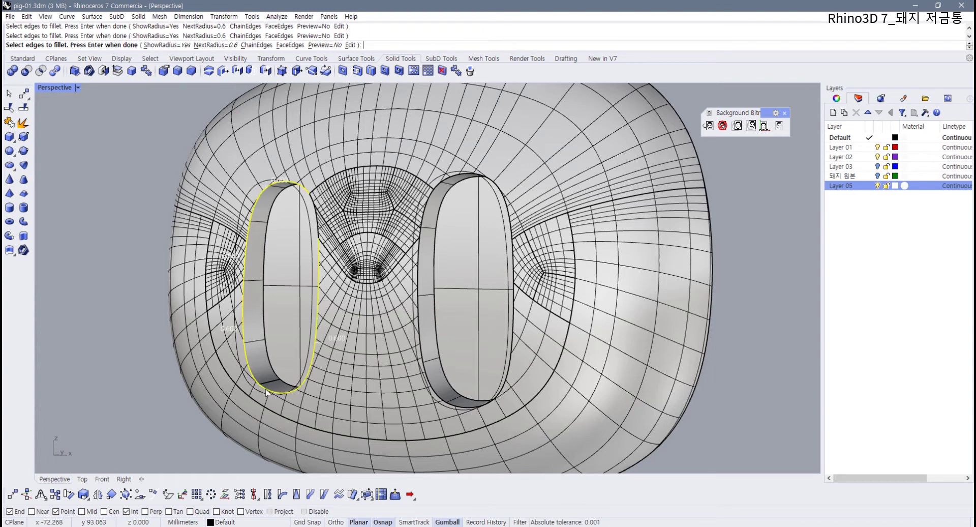
{"action": "left_click", "coordinate": [319, 267]}
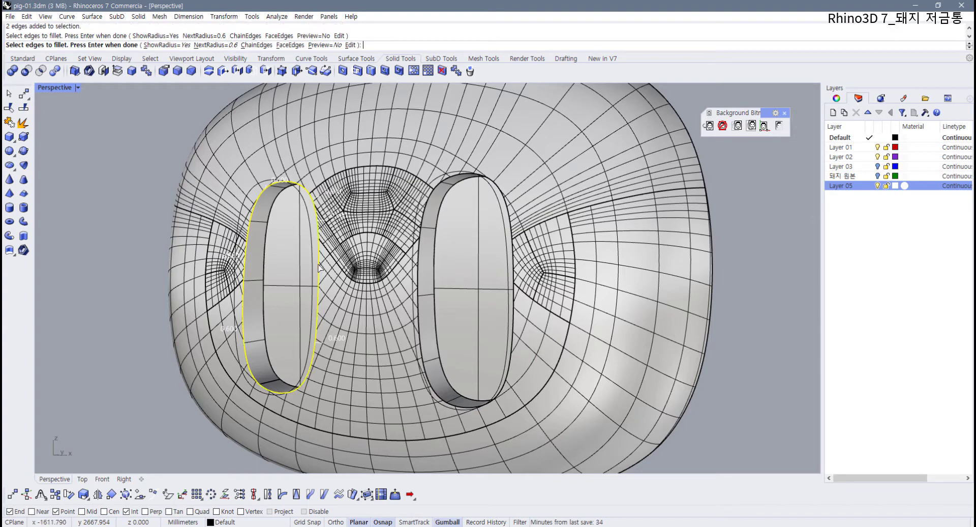
{"action": "key", "text": "Return"}
{"action": "key", "text": "Return"}
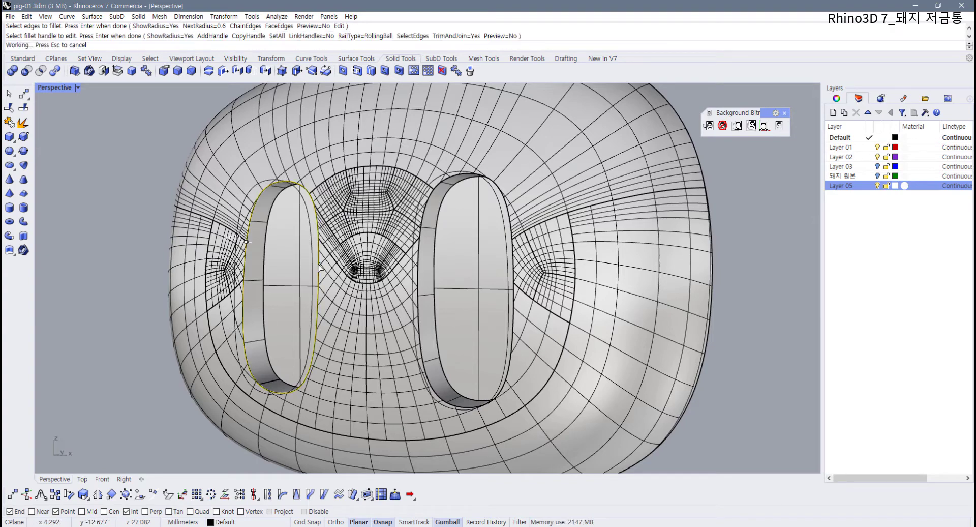
- Fillet the outer rim of the other nostril recess with the same 0.6 radius
{"action": "scroll", "coordinate": [402, 294], "scroll_direction": "up", "scroll_amount": 5}
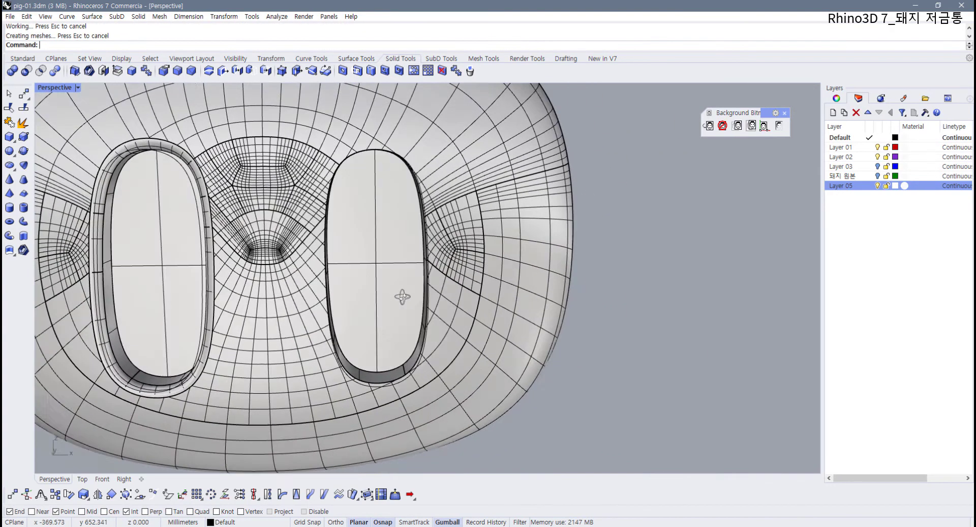
{"action": "key", "text": "Return"}
{"action": "left_click", "coordinate": [390, 291]}
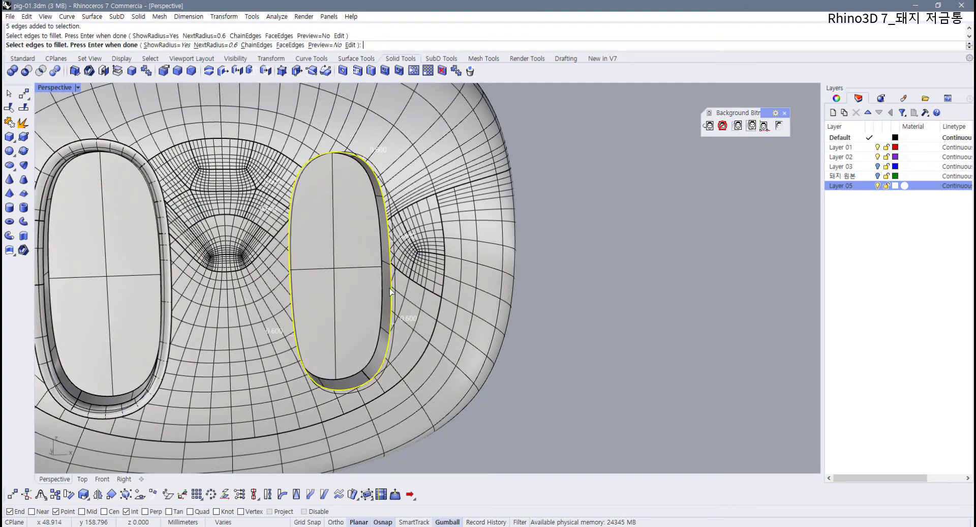
{"action": "key", "text": "Return"}
{"action": "key", "text": "Return"}
- Try filleting the floor edge of one nostril recess with a radius of 0.3, and undo the fillet
{"action": "scroll", "coordinate": [192, 275], "scroll_direction": "down", "scroll_amount": 5}
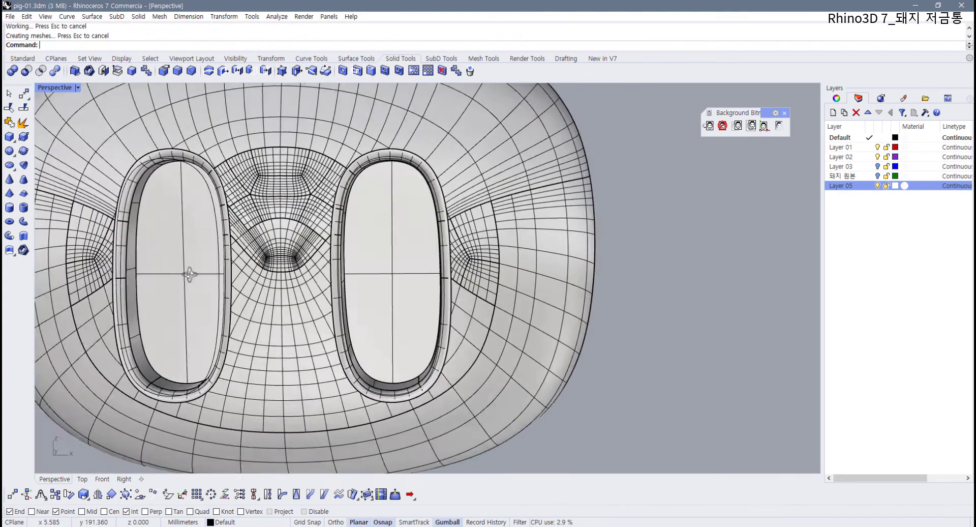
{"action": "right_click_drag", "start_coordinate": [166, 275], "coordinate": [199, 268]}
{"action": "key", "text": "Return"}
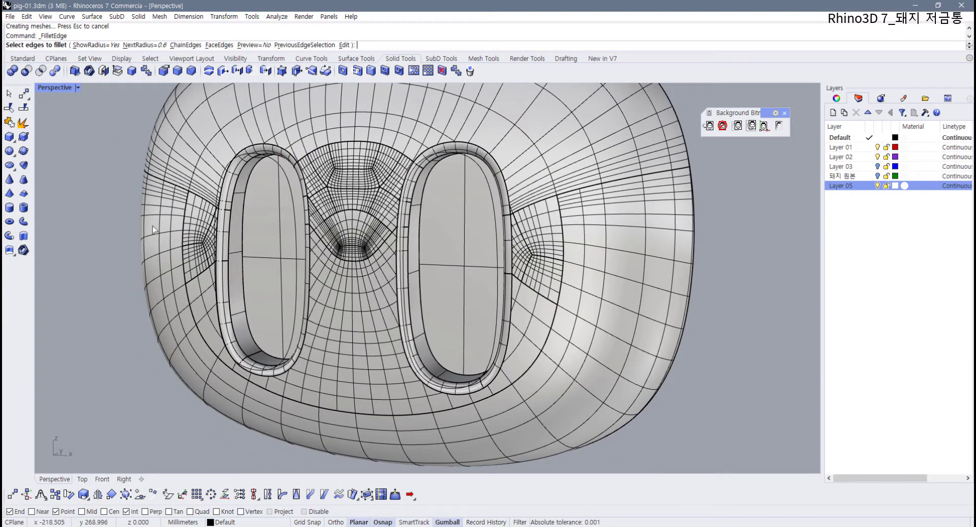
{"action": "left_click", "coordinate": [138, 45]}
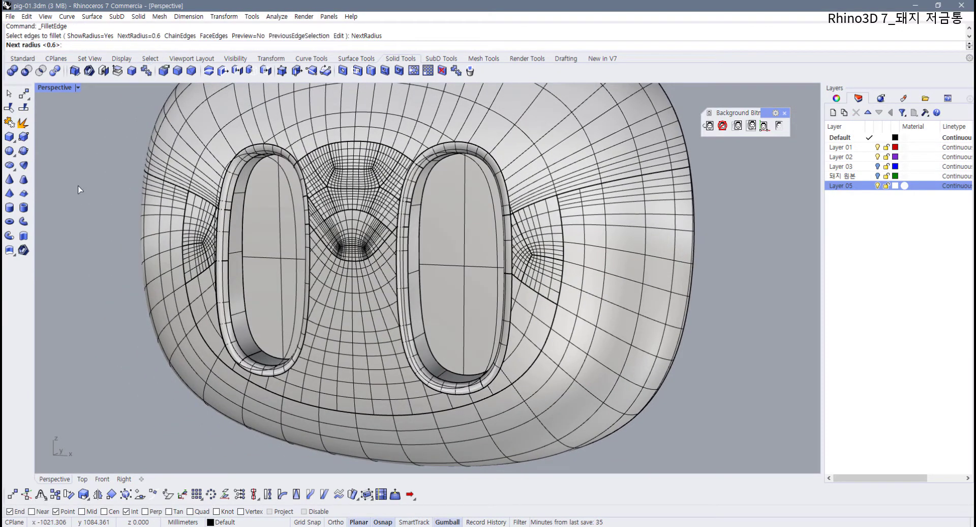
{"action": "type", "text": ".3"}
{"action": "key", "text": "Return"}
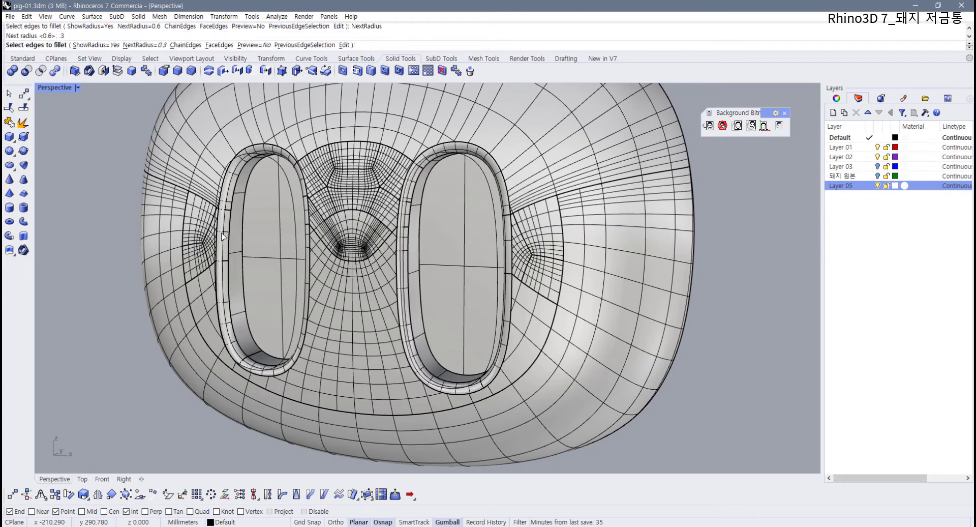
{"action": "left_click", "coordinate": [243, 230]}
{"action": "key", "text": "Return"}
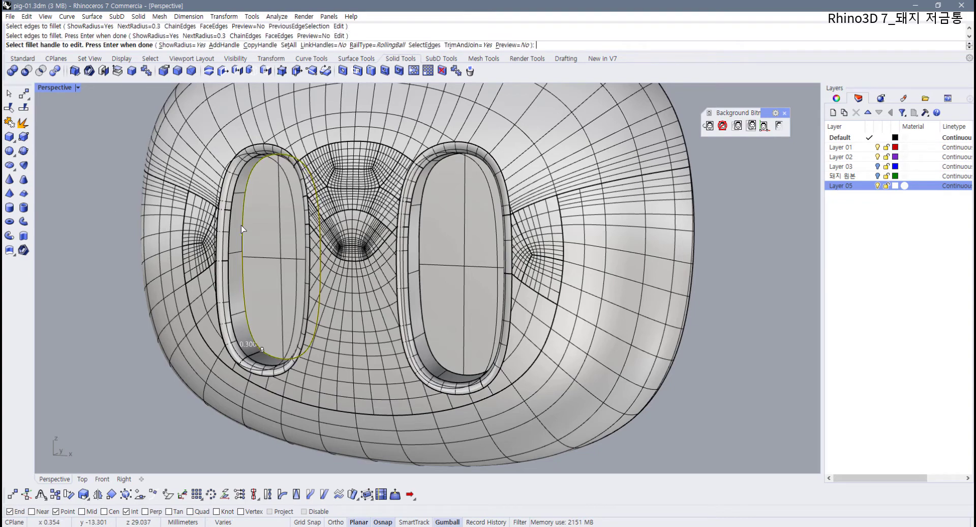
{"action": "key", "text": "Return"}
{"action": "right_click_drag", "start_coordinate": [244, 230], "coordinate": [304, 248]}
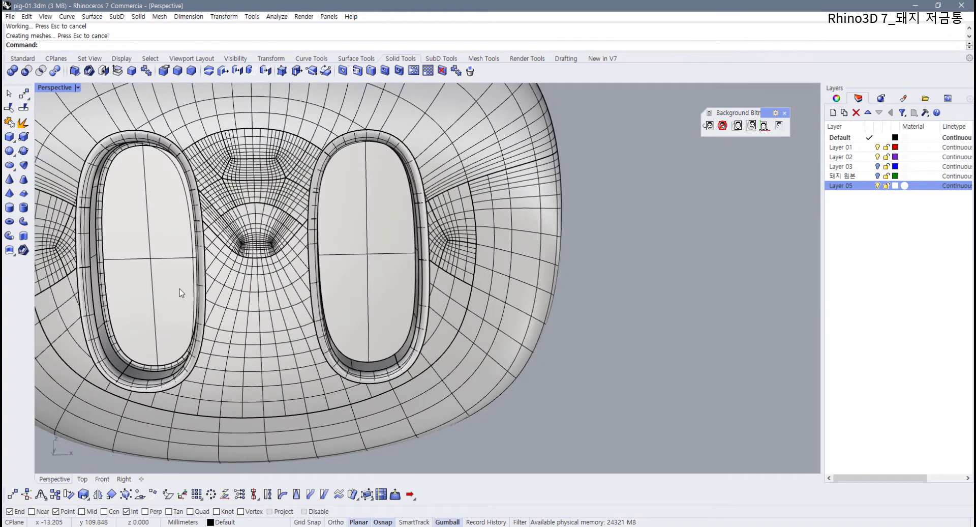
{"action": "key", "text": "ctrl+z"}
- Fillet the floor edges of both nostril recesses together with a radius of 0.4
{"action": "key", "text": "Return"}
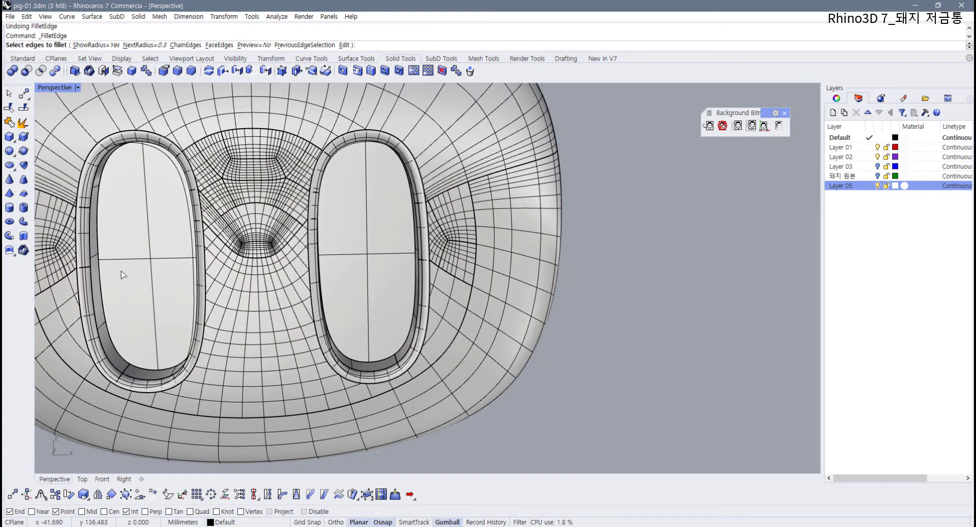
{"action": "type", "text": ".4"}
{"action": "key", "text": "Return"}
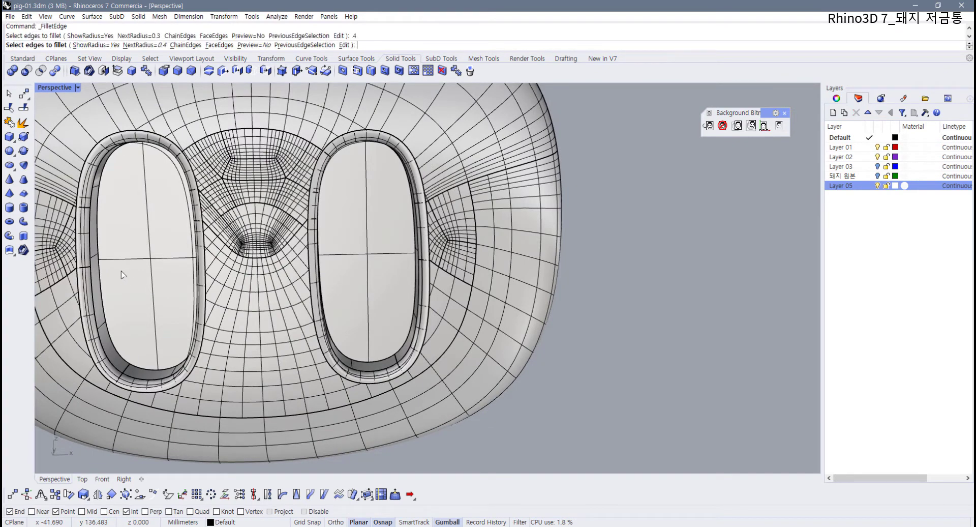
{"action": "left_click", "coordinate": [99, 289]}
{"action": "left_click", "coordinate": [410, 331]}
{"action": "key", "text": "Return"}
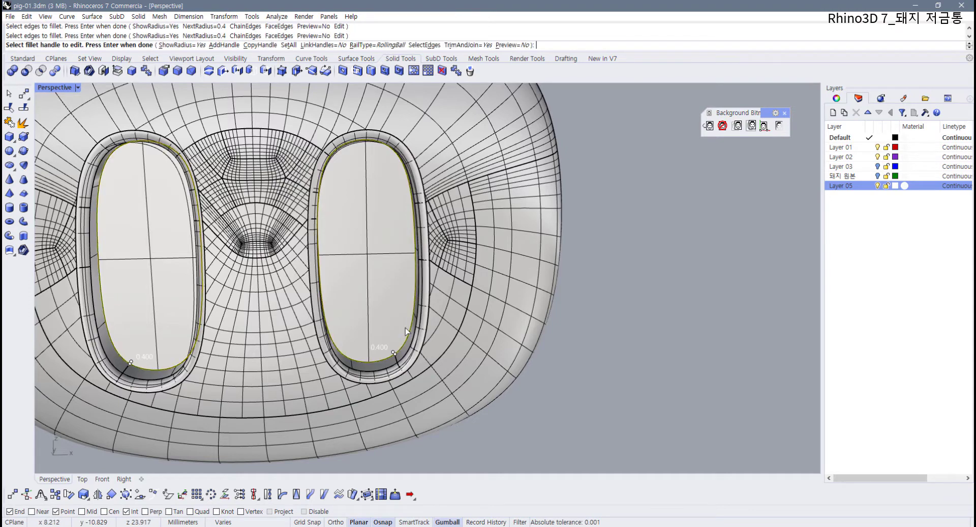
{"action": "key", "text": "Return"}
{"action": "scroll", "coordinate": [401, 330], "scroll_direction": "down", "scroll_amount": 4}
{"action": "scroll", "coordinate": [386, 328], "scroll_direction": "up", "scroll_amount": 5}
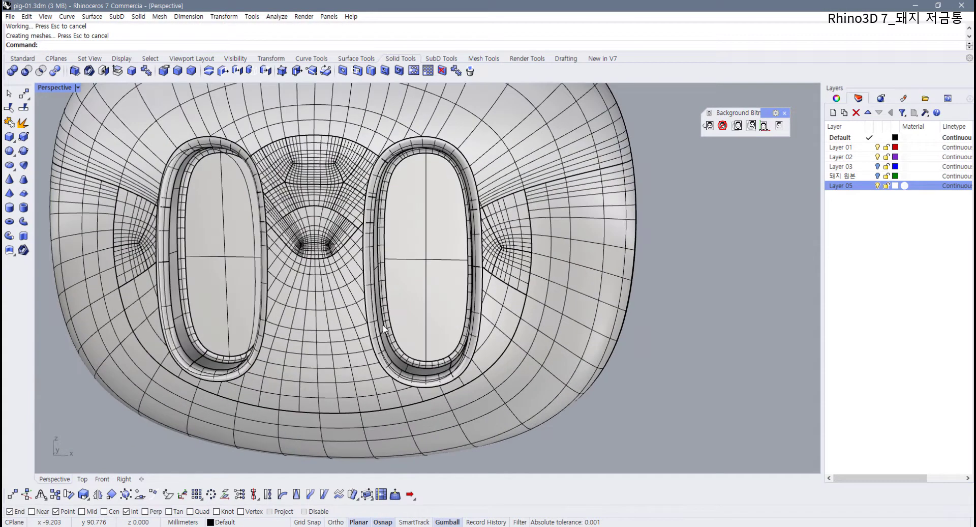
- Show all hidden objects to bring back the rest of the piggy bank around the snout
{"action": "scroll", "coordinate": [384, 329], "scroll_direction": "down", "scroll_amount": 3}
{"action": "right_click_drag", "start_coordinate": [384, 330], "coordinate": [99, 112]}
{"action": "left_click", "coordinate": [22, 58]}
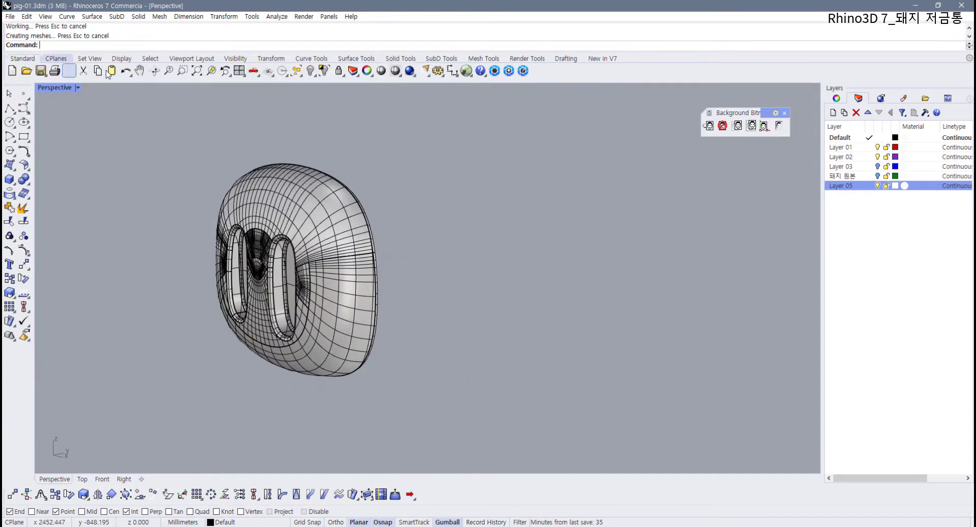
{"action": "right_click", "coordinate": [310, 73]}
{"action": "scroll", "coordinate": [356, 288], "scroll_direction": "down", "scroll_amount": 3}
{"action": "right_click_drag", "start_coordinate": [360, 288], "coordinate": [193, 320], "text": "shift"}
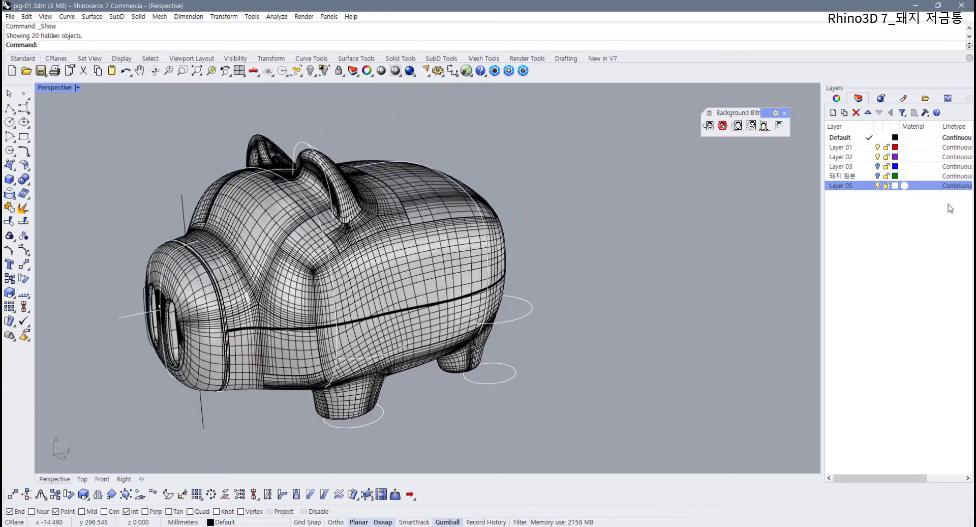
- Turn off Layer 05, keeping Default as the current layer
{"action": "left_click", "coordinate": [871, 186]}
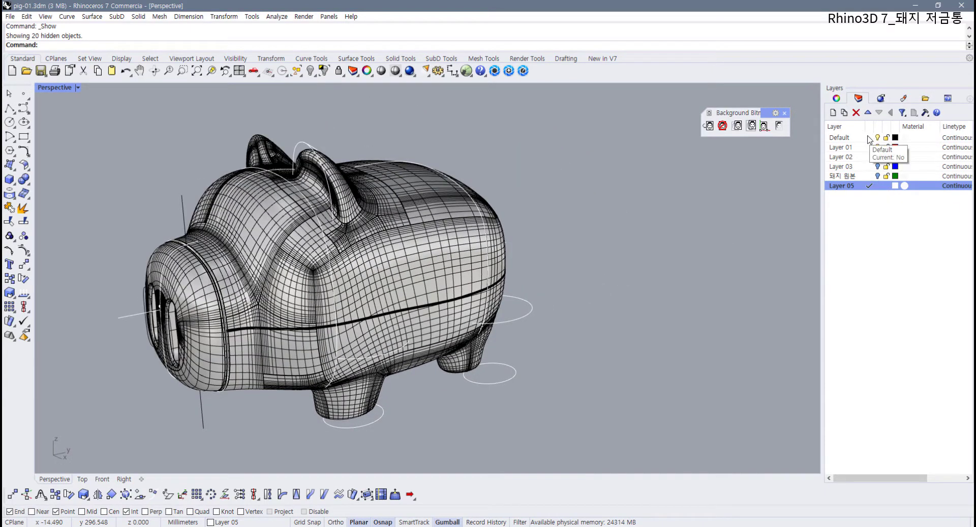
{"action": "left_click", "coordinate": [869, 138]}
{"action": "left_click", "coordinate": [878, 186]}
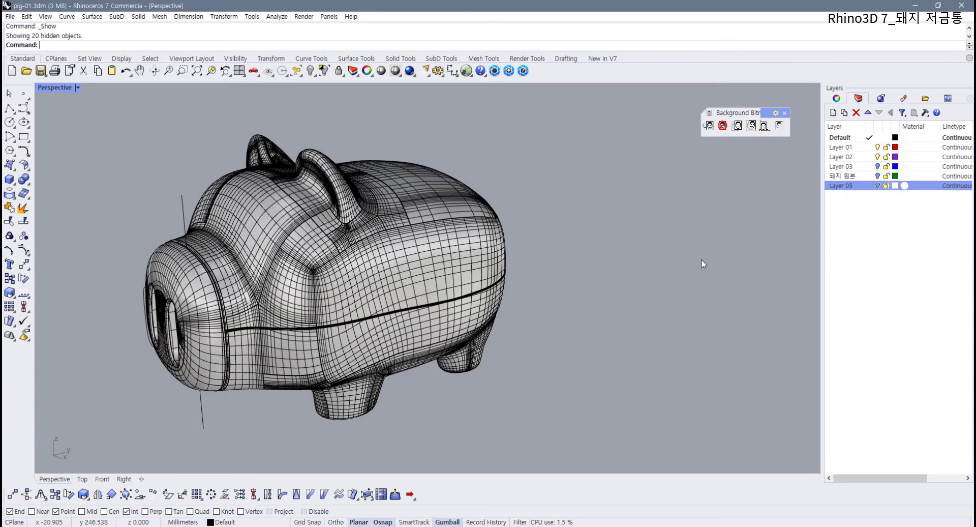
- Delete the leftover vertical line at the front of the snout
{"action": "right_click_drag", "start_coordinate": [359, 349], "coordinate": [399, 332], "text": "shift"}
{"action": "left_click", "coordinate": [240, 412]}
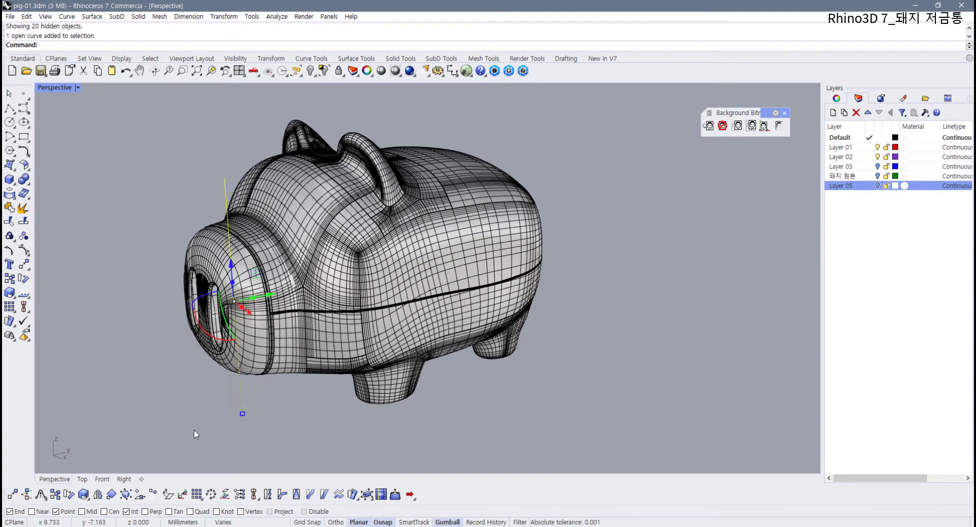
{"action": "key", "text": "Delete"}
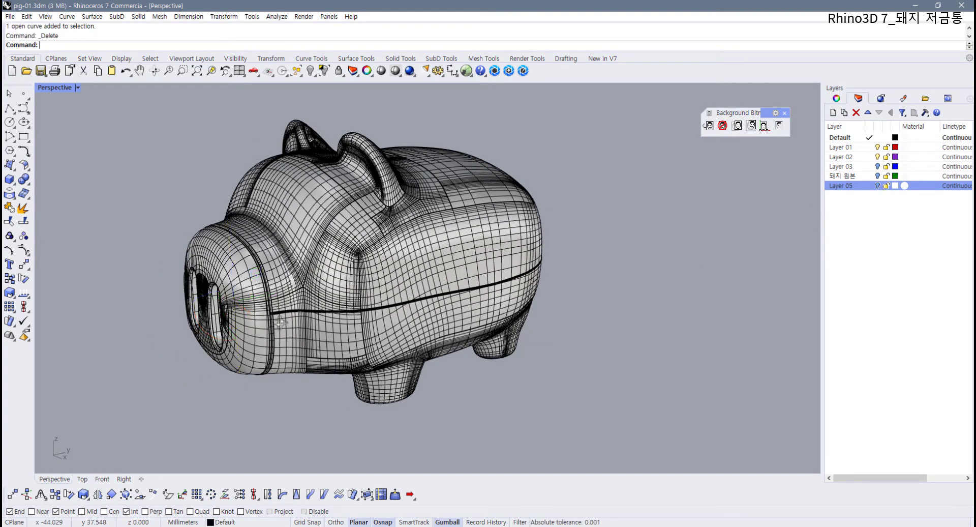
{"action": "right_click_drag", "start_coordinate": [280, 323], "coordinate": [376, 315]}
{"action": "scroll", "coordinate": [317, 268], "scroll_direction": "up", "scroll_amount": 2}
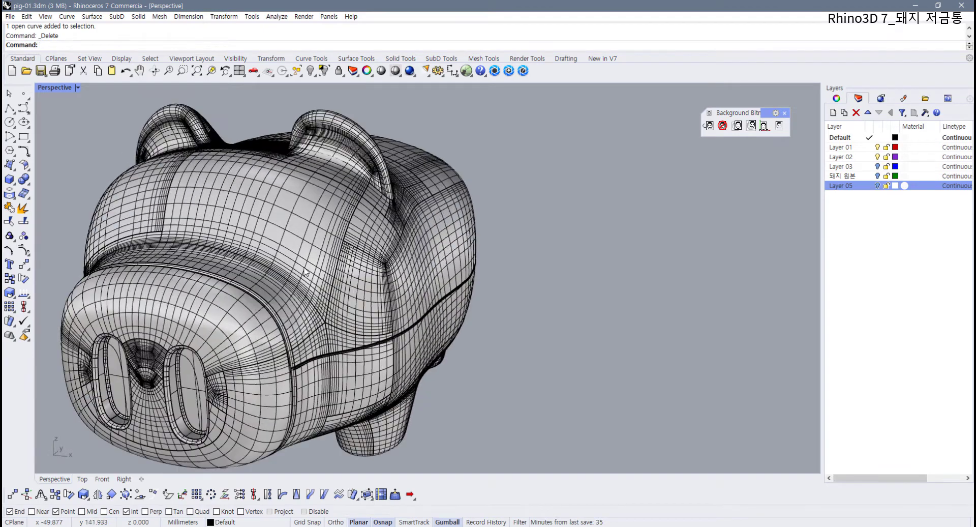
{"action": "right_click_drag", "start_coordinate": [314, 270], "coordinate": [264, 193], "text": "shift"}
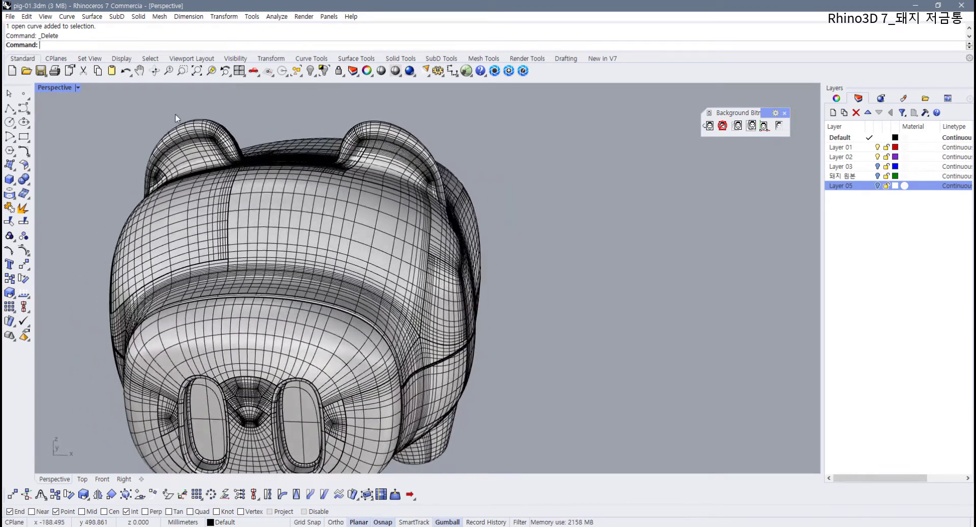
- In the maximized Front view, draw an upright ellipse by diameter, about 3.4 mm tall, for one eye on the face between ear and snout
{"action": "double_click", "coordinate": [56, 86]}
{"action": "scroll", "coordinate": [259, 377], "scroll_direction": "up", "scroll_amount": 5}
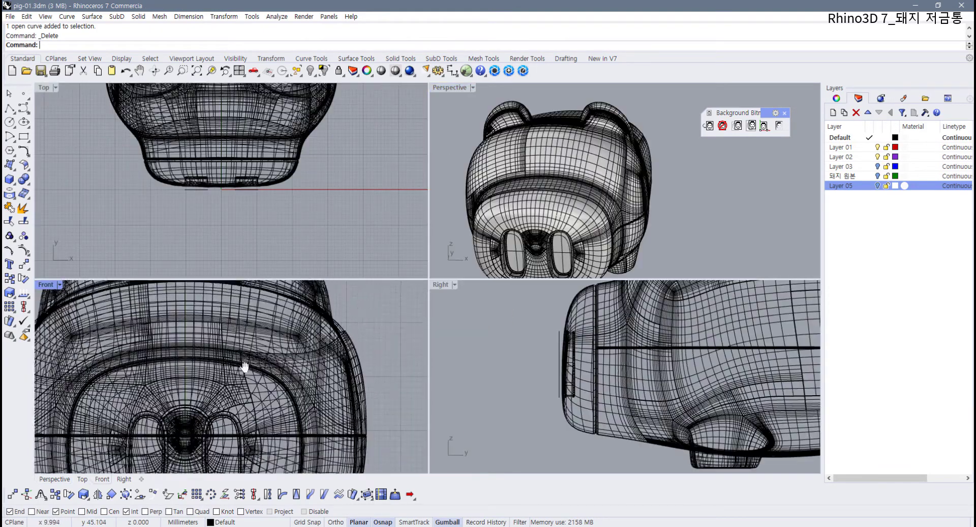
{"action": "double_click", "coordinate": [55, 286]}
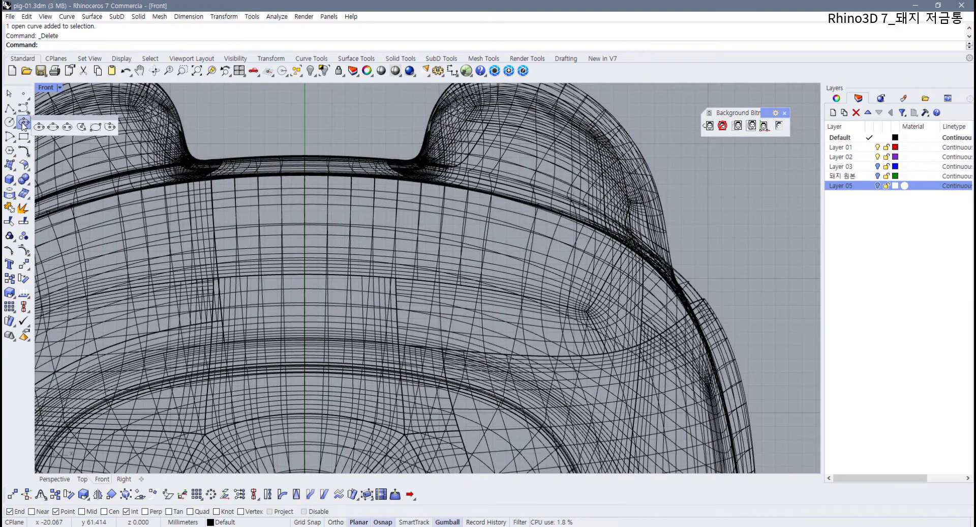
{"action": "left_click_drag", "start_coordinate": [77, 114], "coordinate": [125, 119]}
{"action": "key", "text": "ctrl+z"}
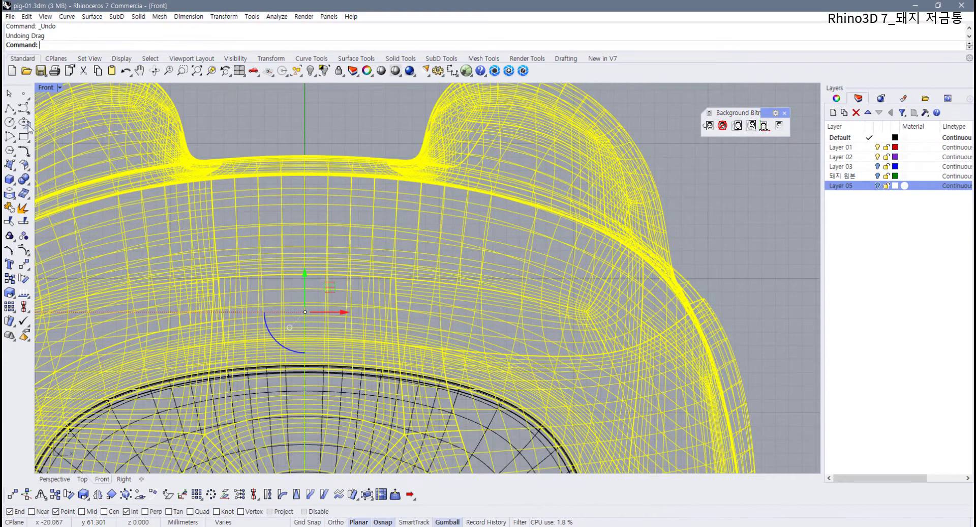
{"action": "left_click", "coordinate": [26, 125]}
{"action": "left_click_drag", "start_coordinate": [59, 121], "coordinate": [228, 111]}
{"action": "left_click", "coordinate": [224, 123]}
{"action": "scroll", "coordinate": [588, 348], "scroll_direction": "down", "scroll_amount": 3}
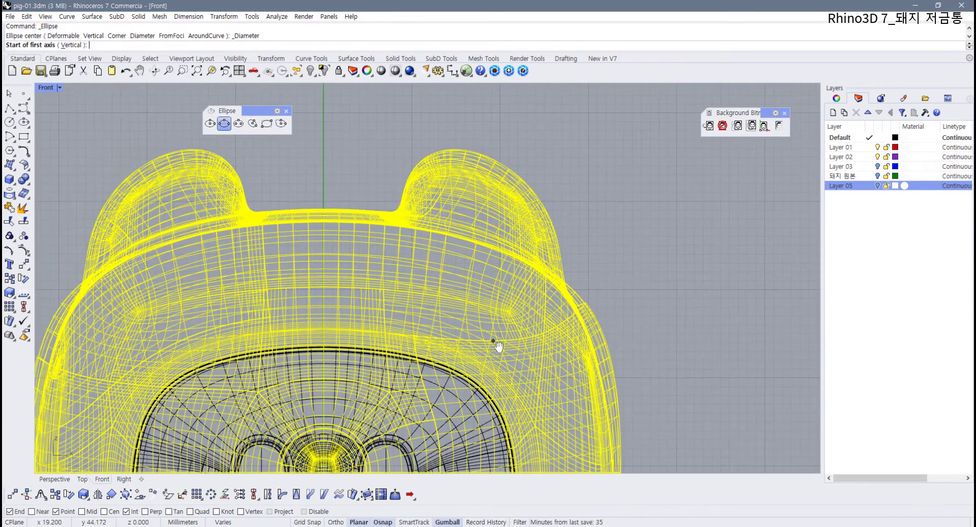
{"action": "left_click", "coordinate": [461, 257]}
{"action": "key", "text": "shift"}
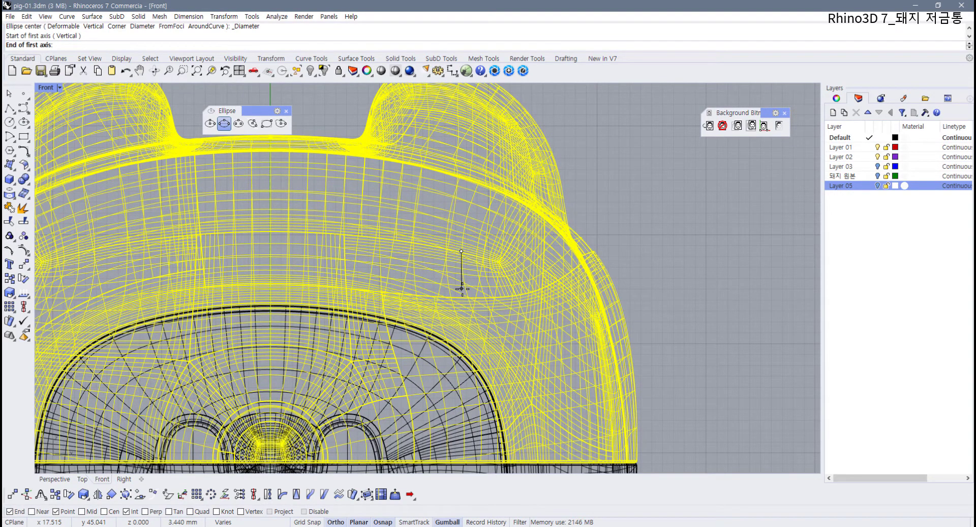
{"action": "left_click", "coordinate": [461, 288]}
{"action": "left_click", "coordinate": [471, 295]}
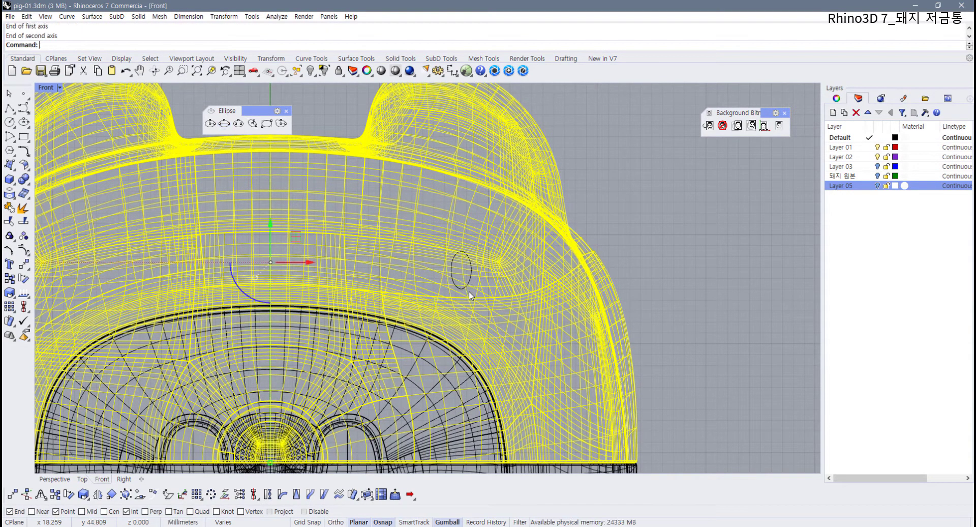
- Move the eye ellipse about 16 mm back toward the face so it sits just above the snout's base
{"action": "left_click", "coordinate": [463, 290]}
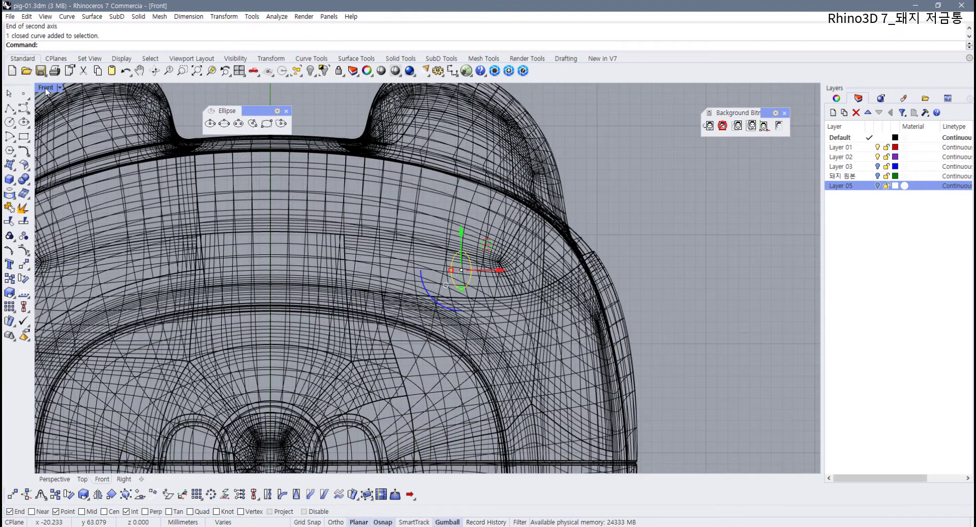
{"action": "double_click", "coordinate": [46, 88]}
{"action": "right_click_drag", "start_coordinate": [681, 205], "coordinate": [595, 202]}
{"action": "scroll", "coordinate": [505, 173], "scroll_direction": "up", "scroll_amount": 3}
{"action": "left_click", "coordinate": [520, 157]}
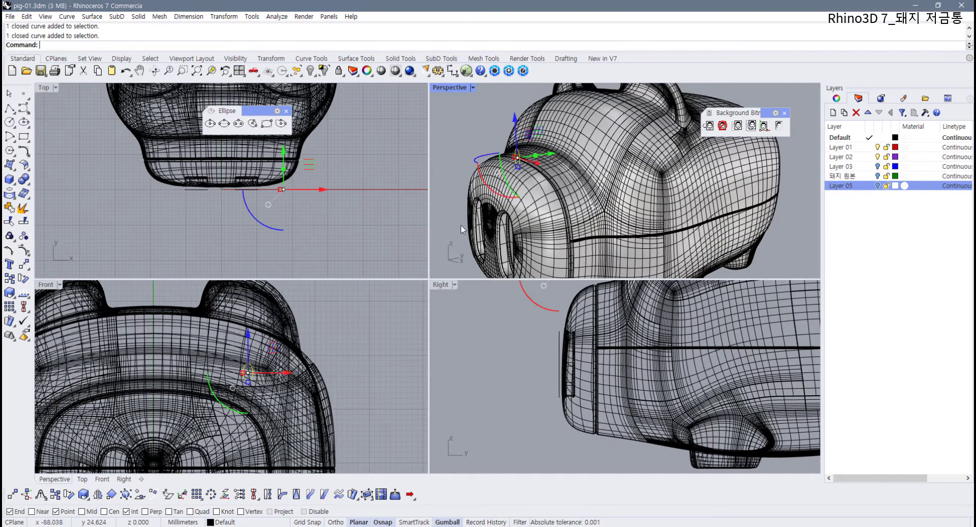
{"action": "scroll", "coordinate": [290, 362], "scroll_direction": "up", "scroll_amount": 4}
{"action": "right_click_drag", "start_coordinate": [605, 374], "coordinate": [548, 428]}
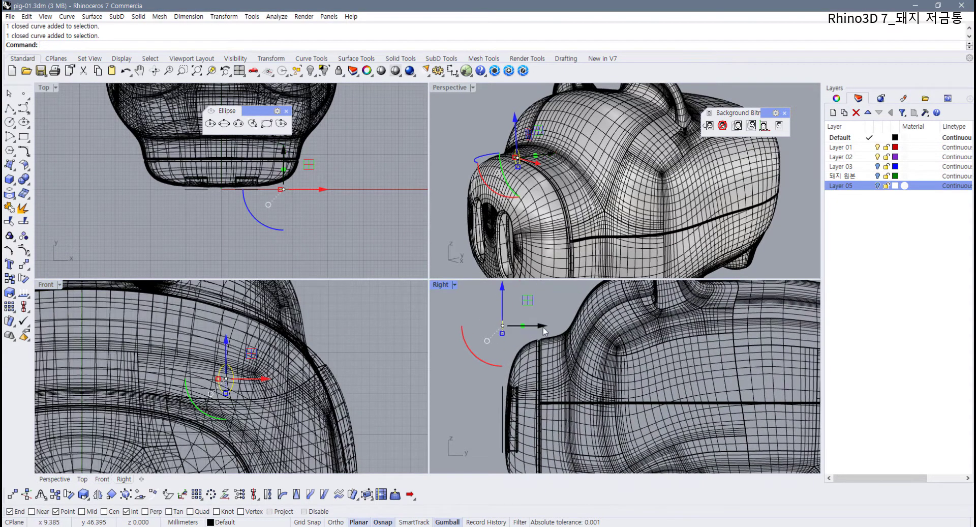
{"action": "left_click_drag", "start_coordinate": [544, 331], "coordinate": [614, 326]}
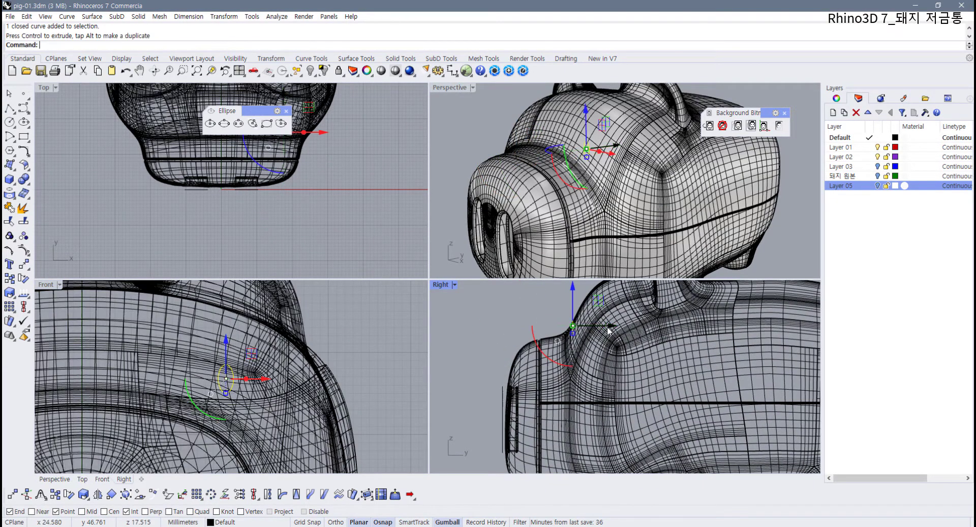
{"action": "left_click", "coordinate": [385, 346]}
- Shift the eye ellipse about 2 mm outward from the face's centreline in the Front view
{"action": "scroll", "coordinate": [248, 386], "scroll_direction": "down", "scroll_amount": 4}
{"action": "right_click_drag", "start_coordinate": [248, 386], "coordinate": [294, 407]}
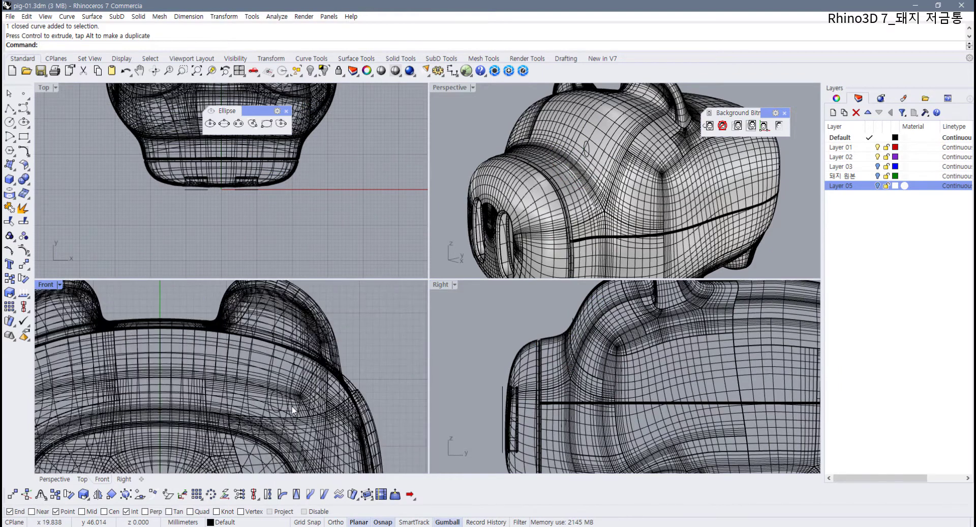
{"action": "scroll", "coordinate": [292, 410], "scroll_direction": "up", "scroll_amount": 1}
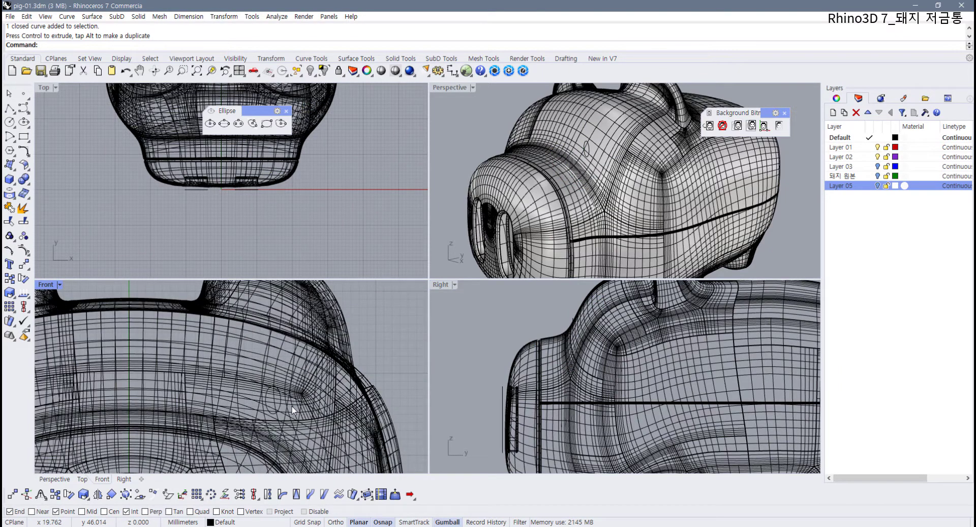
{"action": "right_click_drag", "start_coordinate": [293, 410], "coordinate": [314, 381]}
{"action": "scroll", "coordinate": [315, 377], "scroll_direction": "down", "scroll_amount": 6}
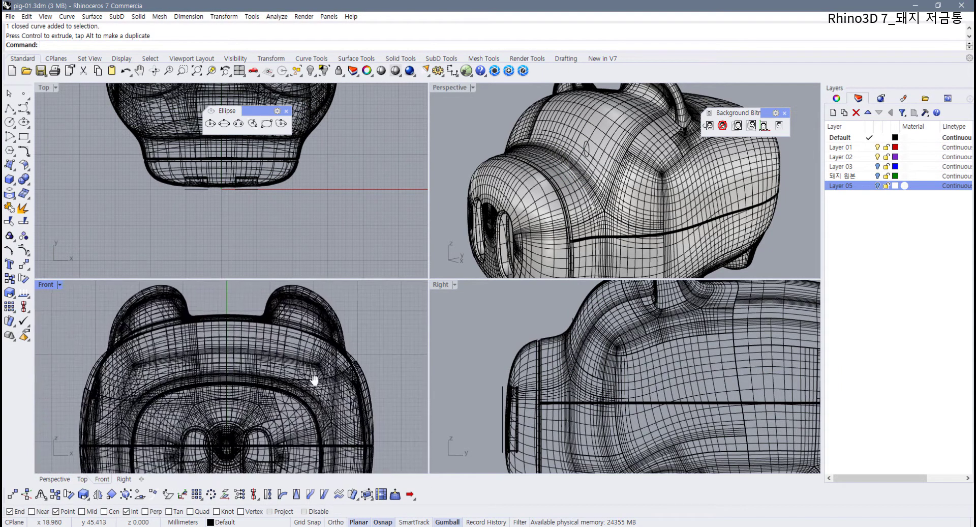
{"action": "scroll", "coordinate": [304, 371], "scroll_direction": "up", "scroll_amount": 2}
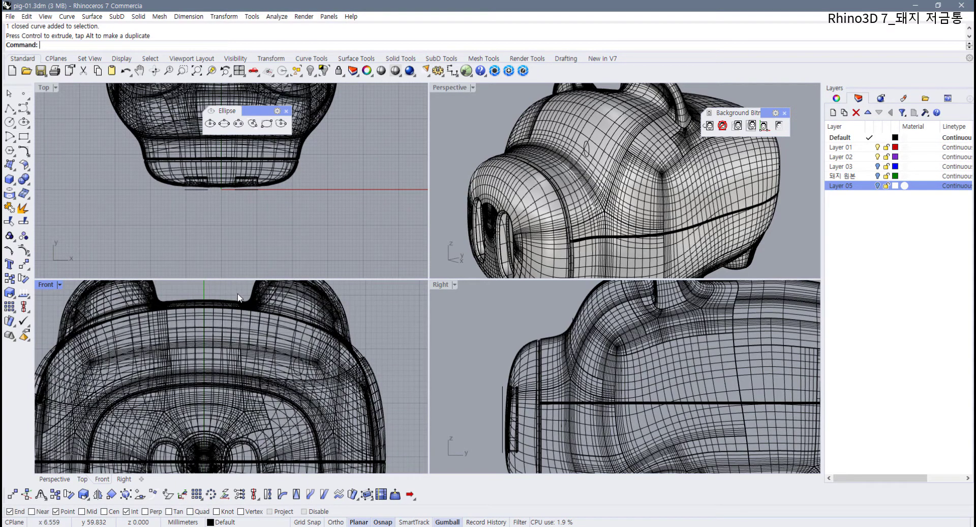
{"action": "left_click_drag", "start_coordinate": [238, 294], "coordinate": [326, 391]}
{"action": "scroll", "coordinate": [337, 391], "scroll_direction": "down", "scroll_amount": 4}
{"action": "right_click_drag", "start_coordinate": [336, 390], "coordinate": [345, 369]}
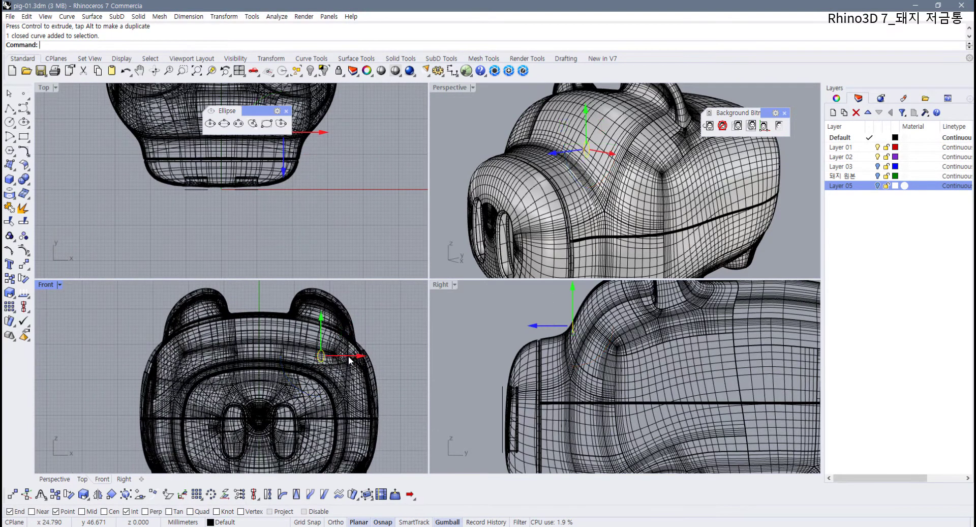
{"action": "left_click_drag", "start_coordinate": [350, 360], "coordinate": [355, 360]}
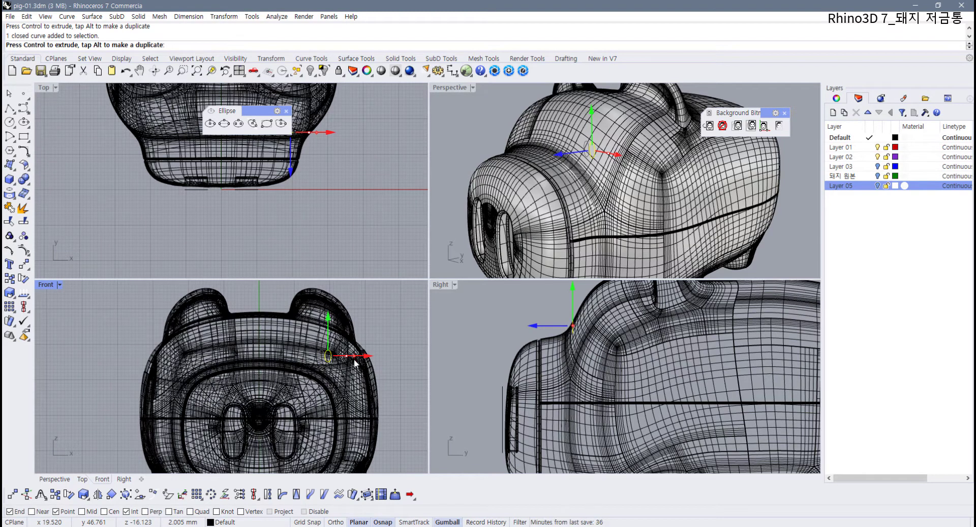
- Enlarge the eye ellipse uniformly about its centre
{"action": "scroll", "coordinate": [333, 365], "scroll_direction": "up", "scroll_amount": 6}
{"action": "left_click_drag", "start_coordinate": [322, 361], "coordinate": [322, 368], "text": "shift"}
{"action": "scroll", "coordinate": [285, 214], "scroll_direction": "up", "scroll_amount": 5}
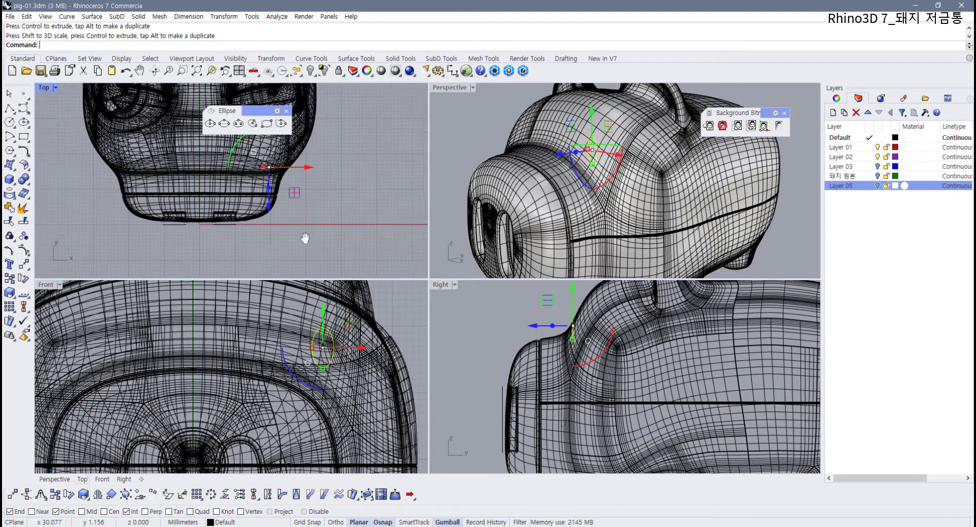
- Examine the enlarged eye ellipse's size and placement on the face in the Top, Perspective and Front views
{"action": "scroll", "coordinate": [255, 224], "scroll_direction": "up", "scroll_amount": 3}
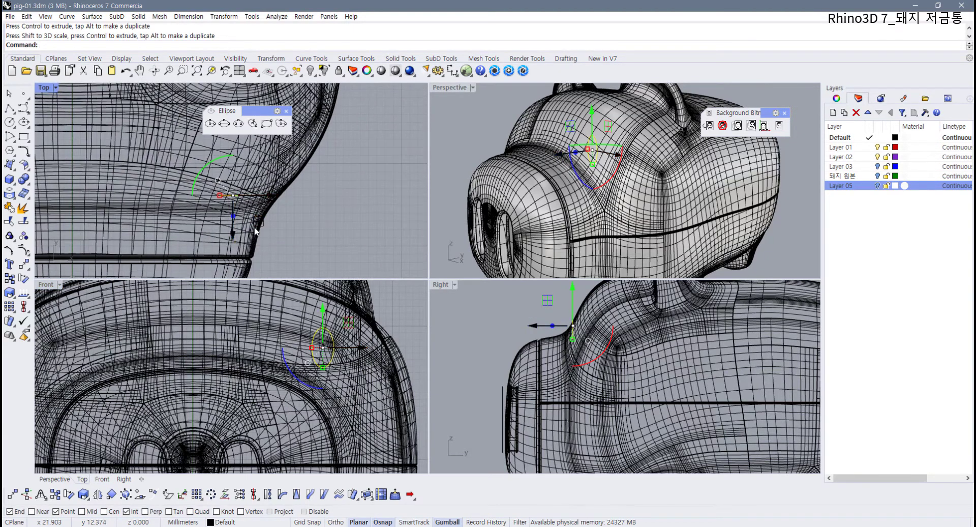
{"action": "scroll", "coordinate": [591, 183], "scroll_direction": "up", "scroll_amount": 3}
{"action": "right_click_drag", "start_coordinate": [591, 182], "coordinate": [619, 190]}
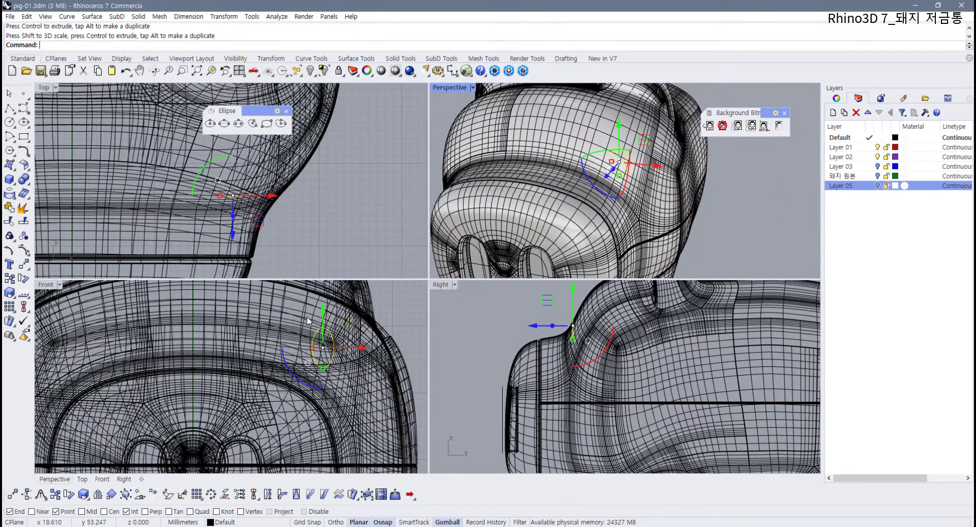
{"action": "scroll", "coordinate": [255, 370], "scroll_direction": "down", "scroll_amount": 3}
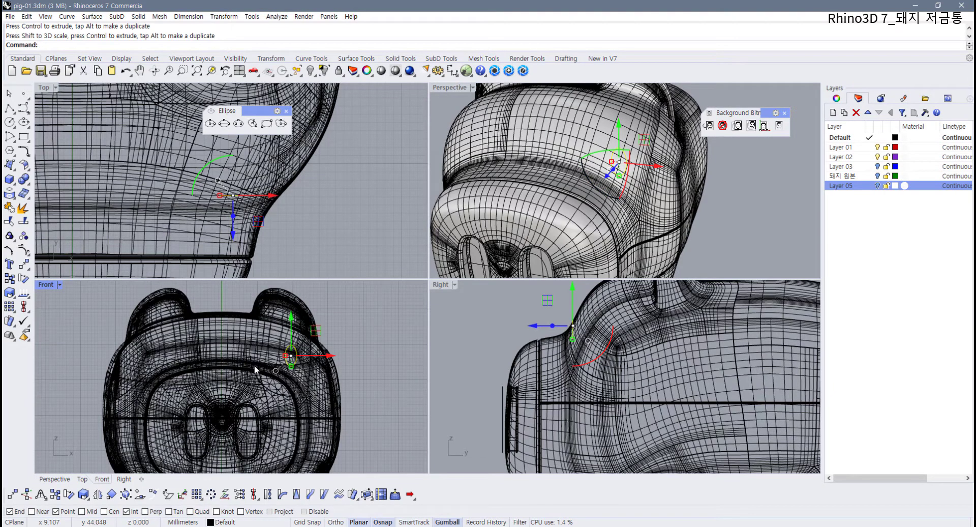
{"action": "scroll", "coordinate": [252, 339], "scroll_direction": "down", "scroll_amount": 3}
{"action": "scroll", "coordinate": [234, 350], "scroll_direction": "up", "scroll_amount": 3}
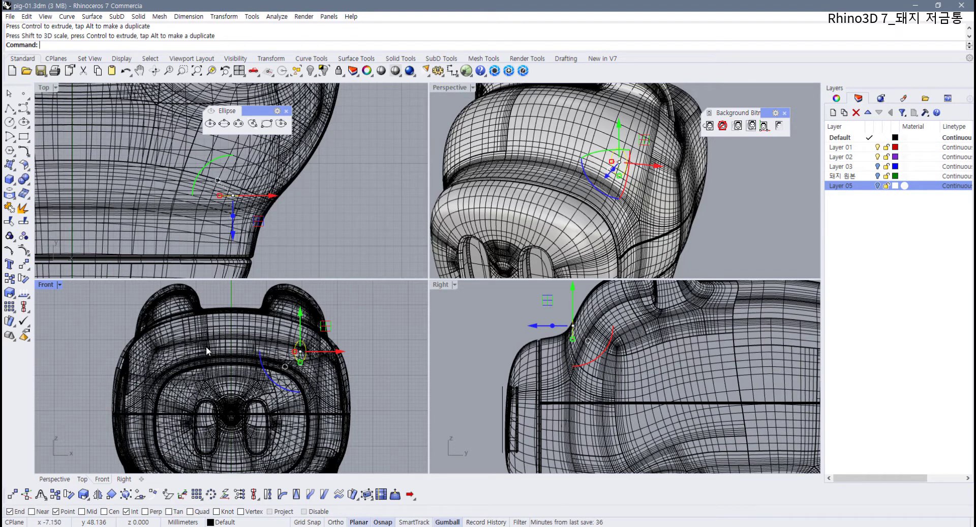
{"action": "scroll", "coordinate": [208, 361], "scroll_direction": "down", "scroll_amount": 2}
{"action": "scroll", "coordinate": [221, 389], "scroll_direction": "up", "scroll_amount": 3}
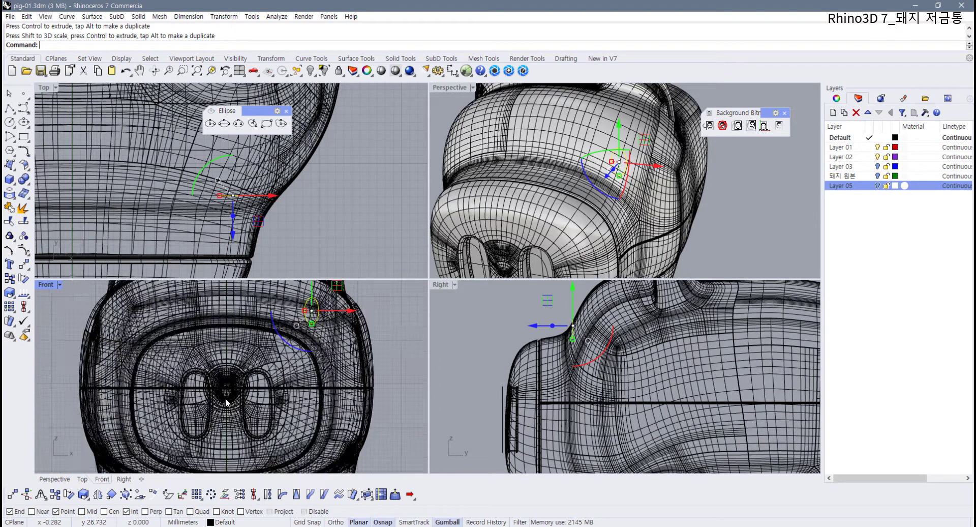
{"action": "scroll", "coordinate": [234, 391], "scroll_direction": "down", "scroll_amount": 3}
{"action": "scroll", "coordinate": [245, 382], "scroll_direction": "up", "scroll_amount": 2}
{"action": "scroll", "coordinate": [245, 382], "scroll_direction": "up", "scroll_amount": 1}
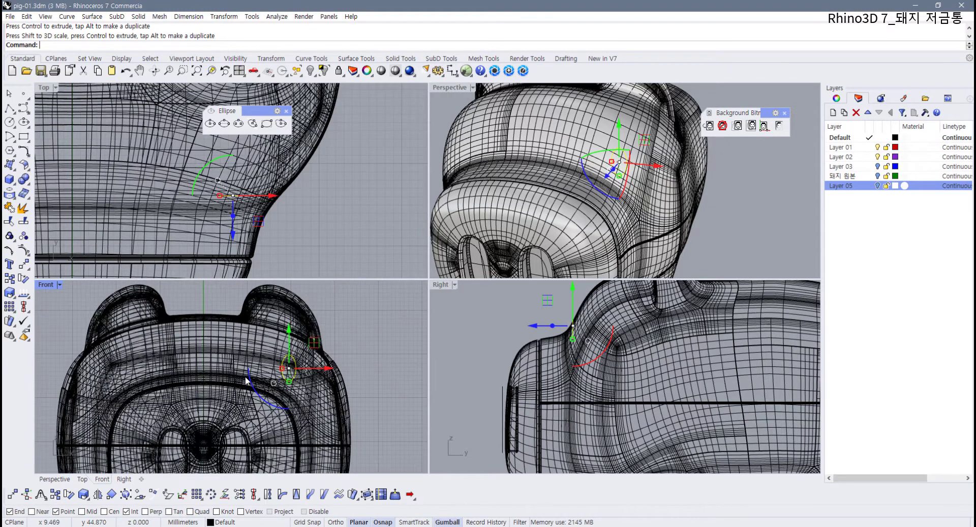
- Try to mirror the eye ellipse across the pig's vertical centreline in the maximized Front view
{"action": "double_click", "coordinate": [46, 285]}
{"action": "scroll", "coordinate": [321, 304], "scroll_direction": "down", "scroll_amount": 2}
{"action": "scroll", "coordinate": [322, 304], "scroll_direction": "up", "scroll_amount": 4}
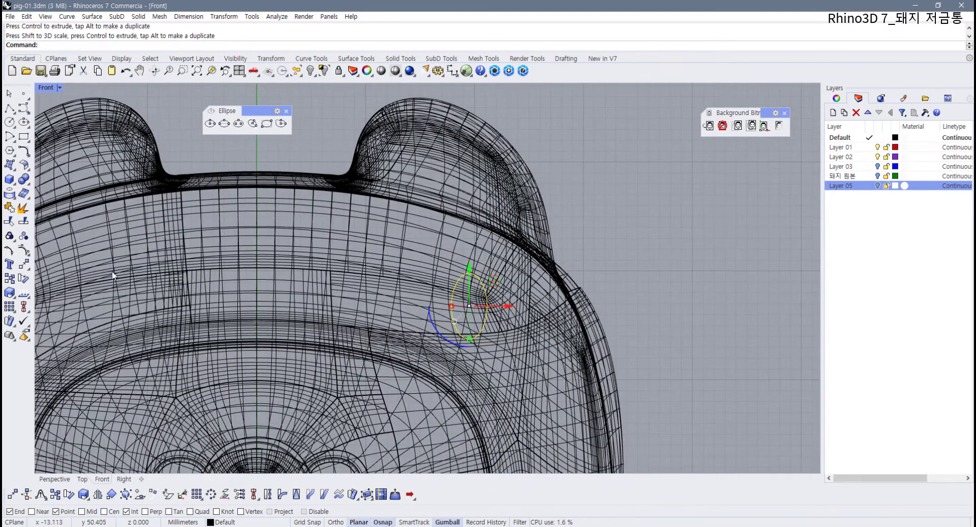
{"action": "scroll", "coordinate": [113, 275], "scroll_direction": "down", "scroll_amount": 2}
{"action": "left_click", "coordinate": [98, 494]}
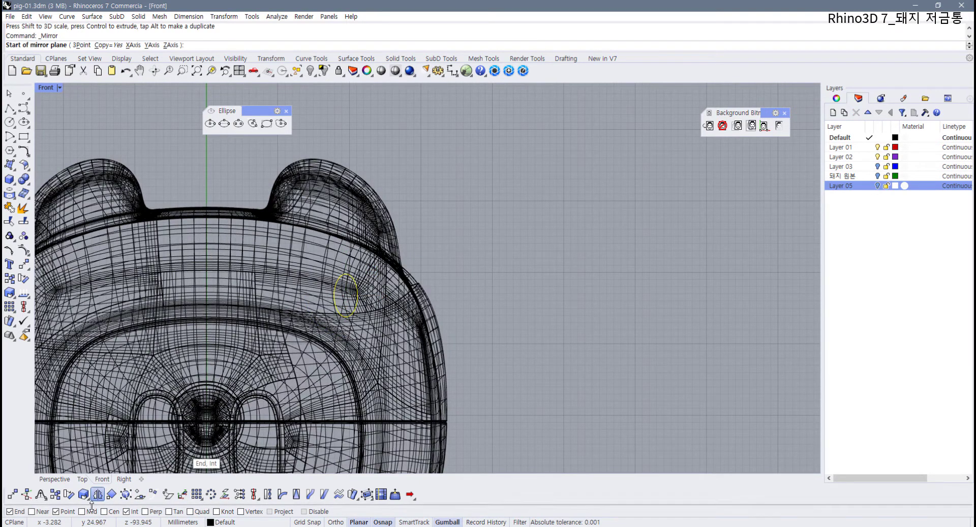
{"action": "left_click", "coordinate": [216, 418]}
{"action": "left_click", "coordinate": [206, 182]}
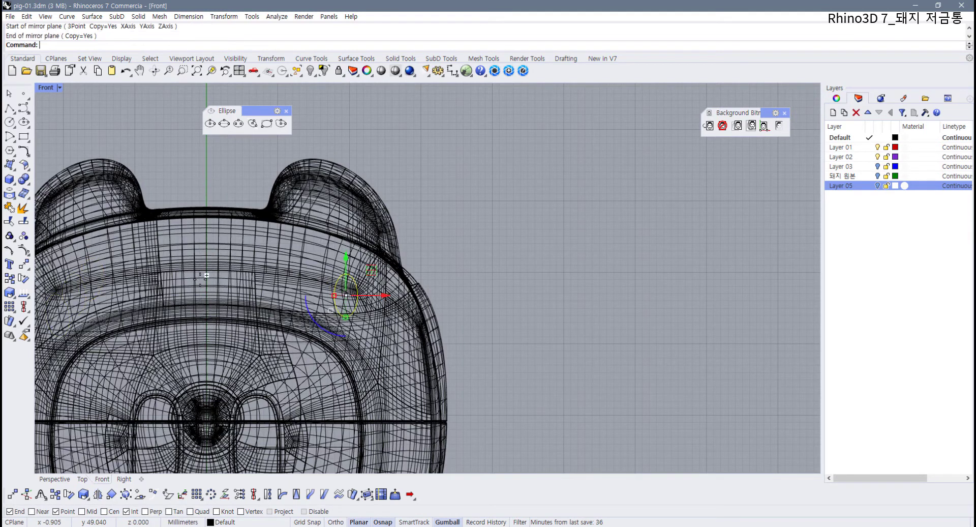
- Turn on Grid Snap and mirror a copy of the eye ellipse across the vertical centreline for the second eye
{"action": "left_click", "coordinate": [310, 522]}
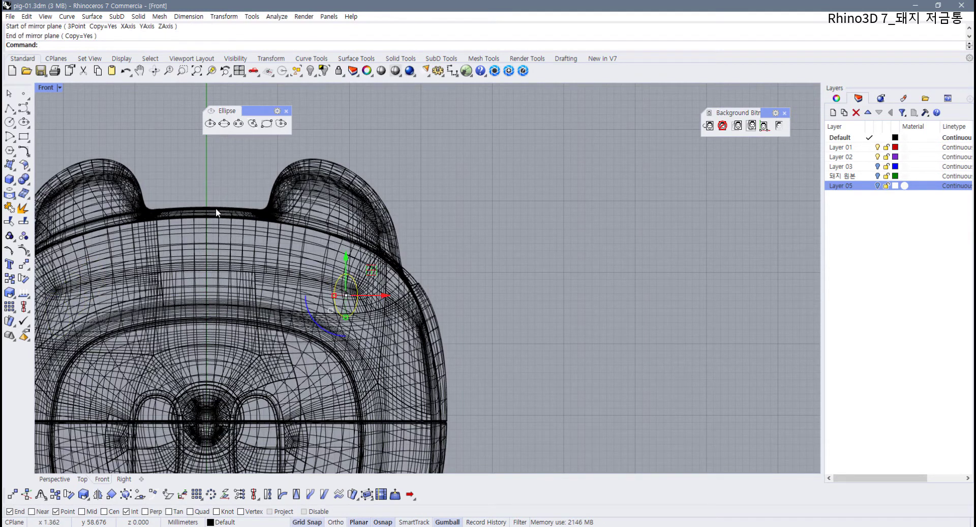
{"action": "key", "text": "Return"}
{"action": "left_click", "coordinate": [207, 179]}
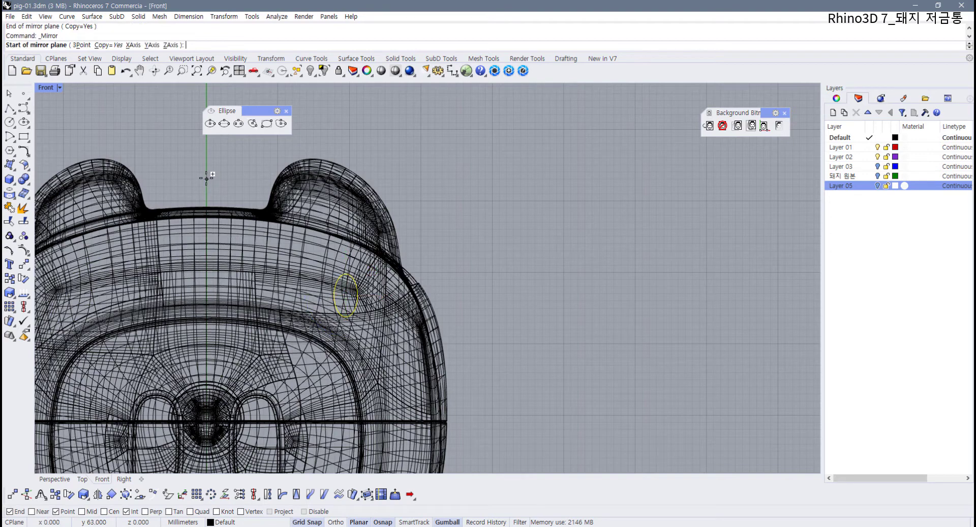
{"action": "left_click", "coordinate": [210, 272]}
- Project both eye ellipses onto the pig's upper body in the Front view direction, keeping the input curves
{"action": "scroll", "coordinate": [366, 330], "scroll_direction": "down", "scroll_amount": 2}
{"action": "left_click_drag", "start_coordinate": [62, 276], "coordinate": [392, 340]}
{"action": "scroll", "coordinate": [187, 295], "scroll_direction": "up", "scroll_amount": 2}
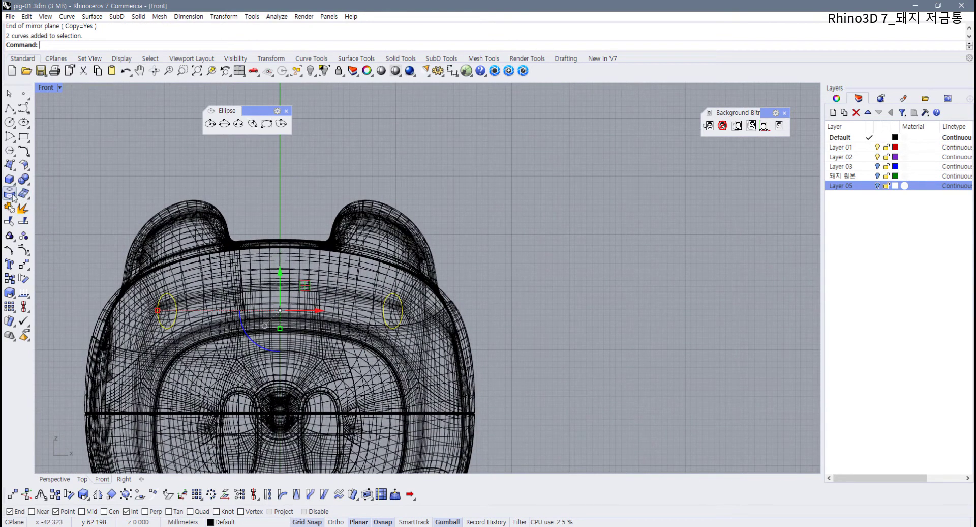
{"action": "left_click", "coordinate": [10, 194]}
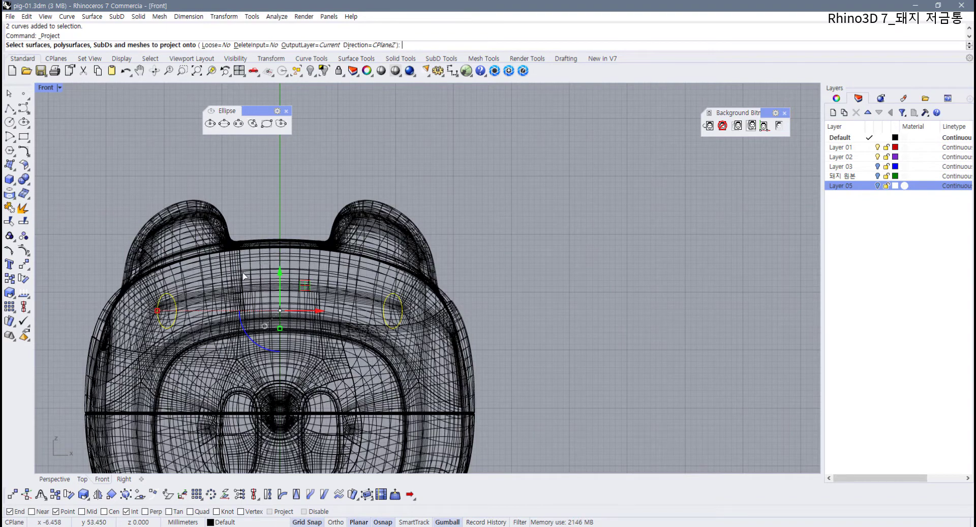
{"action": "left_click", "coordinate": [243, 276]}
{"action": "key", "text": "Return"}
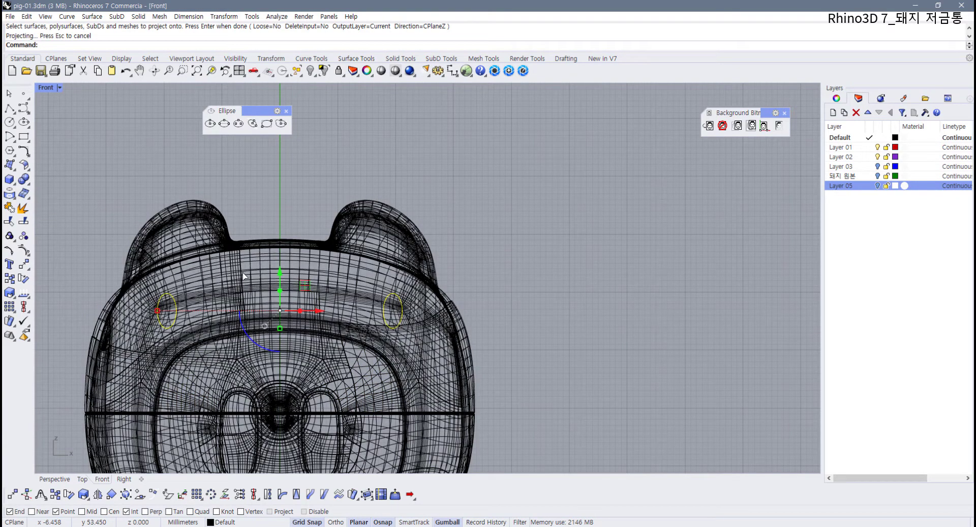
- In the maximized Perspective view, delete the original flat ellipse floating in front of the far eye
{"action": "double_click", "coordinate": [46, 87]}
{"action": "right_click_drag", "start_coordinate": [579, 198], "coordinate": [595, 206]}
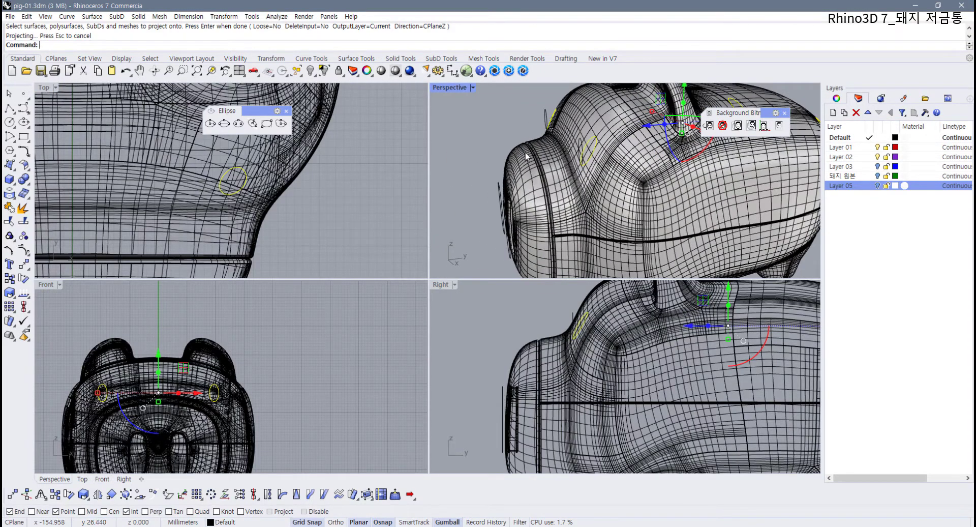
{"action": "double_click", "coordinate": [437, 90]}
{"action": "right_click_drag", "start_coordinate": [399, 219], "coordinate": [400, 318], "text": "shift"}
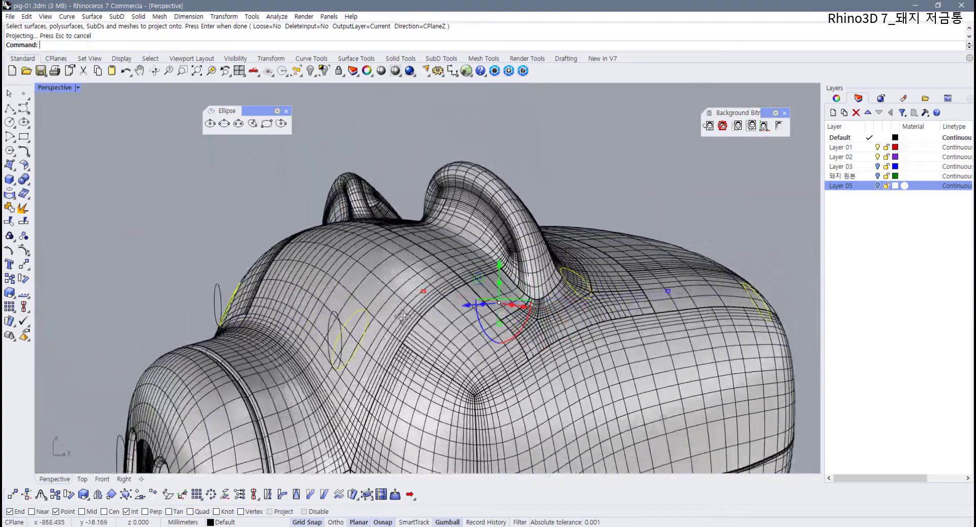
{"action": "left_click", "coordinate": [278, 203]}
{"action": "right_click_drag", "start_coordinate": [279, 204], "coordinate": [317, 254]}
{"action": "right_click_drag", "start_coordinate": [283, 241], "coordinate": [250, 255]}
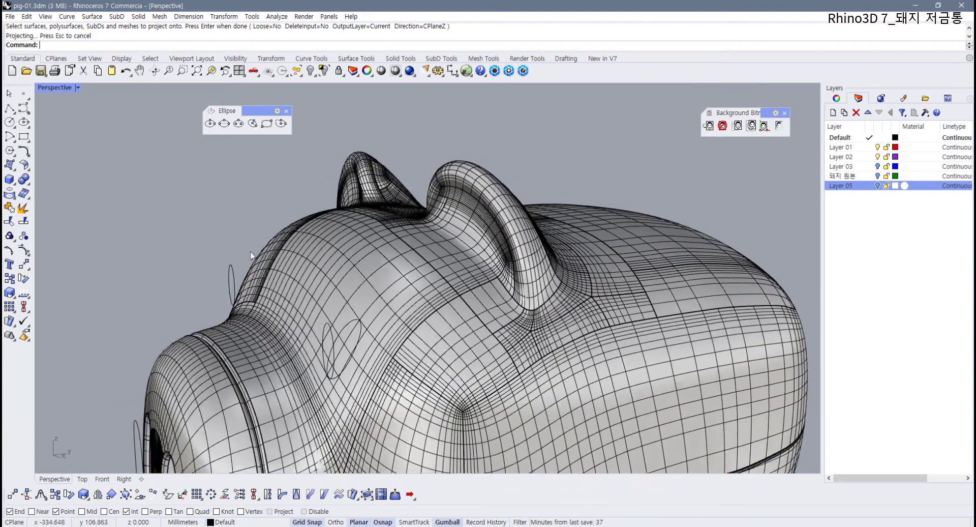
{"action": "left_click", "coordinate": [232, 277]}
{"action": "key", "text": "Delete"}
- Delete the original flat ellipse at the near eye, keeping the curve projected on the face
{"action": "left_click", "coordinate": [330, 336]}
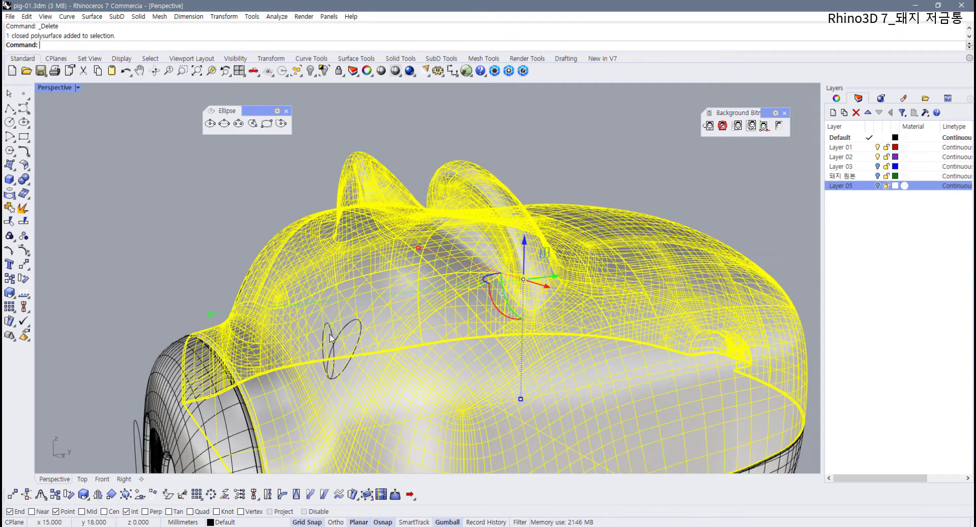
{"action": "scroll", "coordinate": [237, 274], "scroll_direction": "up", "scroll_amount": 5}
{"action": "key", "text": "Escape"}
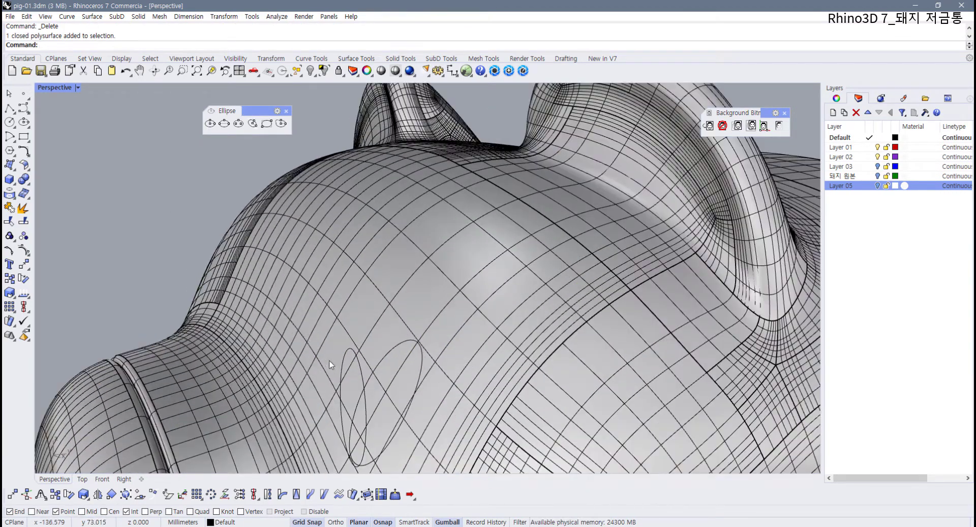
{"action": "left_click", "coordinate": [363, 368]}
{"action": "right_click", "coordinate": [368, 356]}
{"action": "key", "text": "Delete"}
- Delete the unneeded eye curves projected onto the rear of the pig's body
{"action": "scroll", "coordinate": [374, 348], "scroll_direction": "down", "scroll_amount": 8}
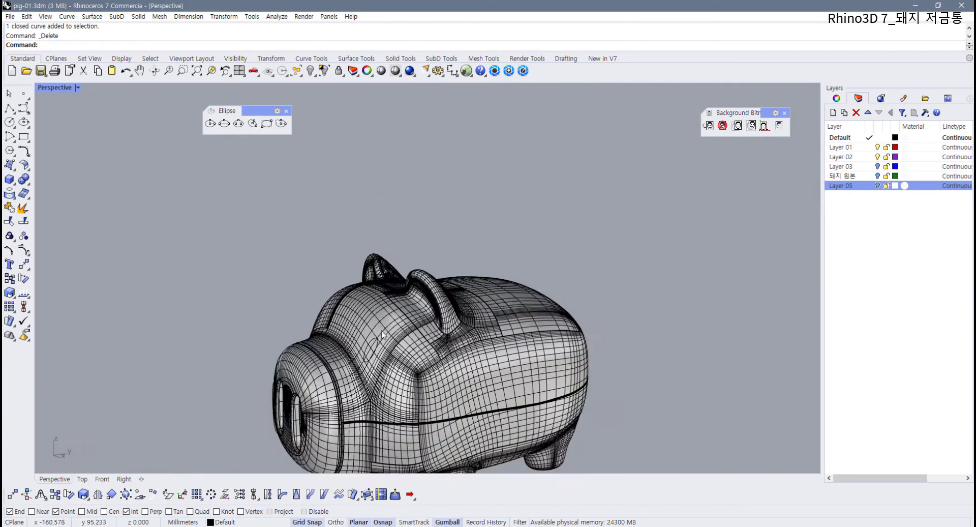
{"action": "right_click_drag", "start_coordinate": [374, 348], "coordinate": [409, 313]}
{"action": "left_click_drag", "start_coordinate": [535, 275], "coordinate": [650, 373]}
{"action": "right_click_drag", "start_coordinate": [682, 394], "coordinate": [404, 262]}
{"action": "key", "text": "Delete"}
- Isolate the pig's upper body together with the two projected eye curves
{"action": "left_click_drag", "start_coordinate": [404, 261], "coordinate": [365, 327]}
{"action": "mouse_move", "coordinate": [370, 328]}
{"action": "right_mouse_down"}
{"action": "mouse_move", "coordinate": [498, 337]}
{"action": "mouse_move", "coordinate": [375, 334]}
{"action": "right_mouse_up"}
{"action": "scroll", "coordinate": [375, 334], "scroll_direction": "up", "scroll_amount": 4}
{"action": "left_click", "coordinate": [294, 306], "text": "shift"}
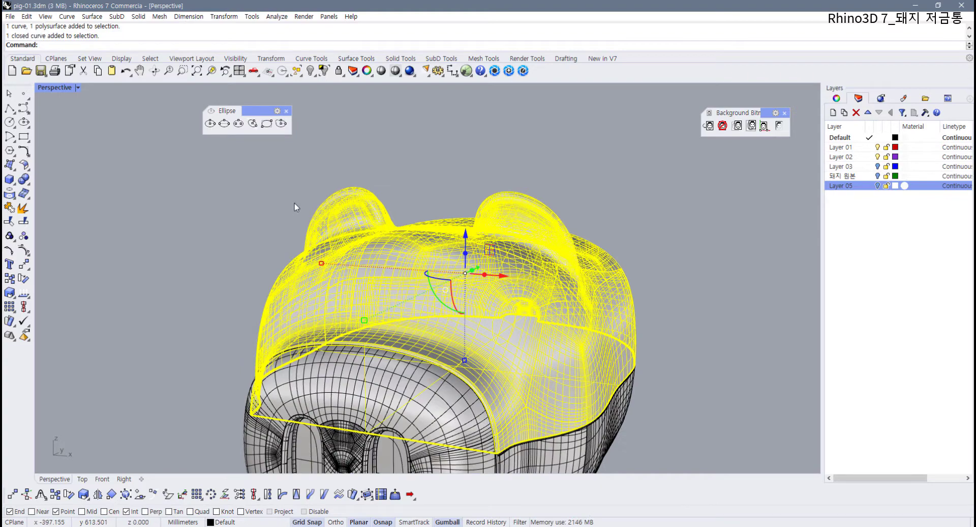
{"action": "left_click", "coordinate": [324, 71]}
- Split the isolated upper body of the pig with the two projected eye curves
{"action": "right_click_drag", "start_coordinate": [575, 180], "coordinate": [507, 229]}
{"action": "left_click", "coordinate": [487, 289]}
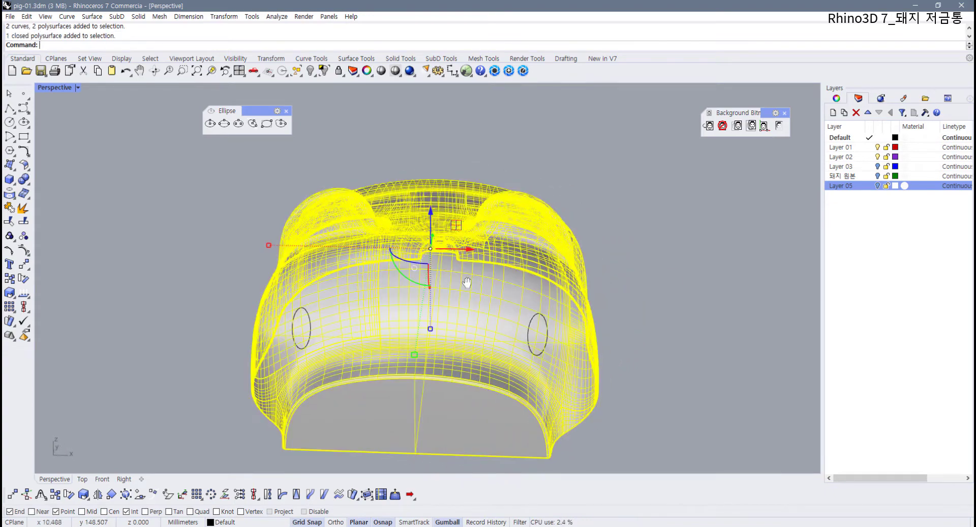
{"action": "right_click_drag", "start_coordinate": [467, 282], "coordinate": [440, 283], "text": "shift"}
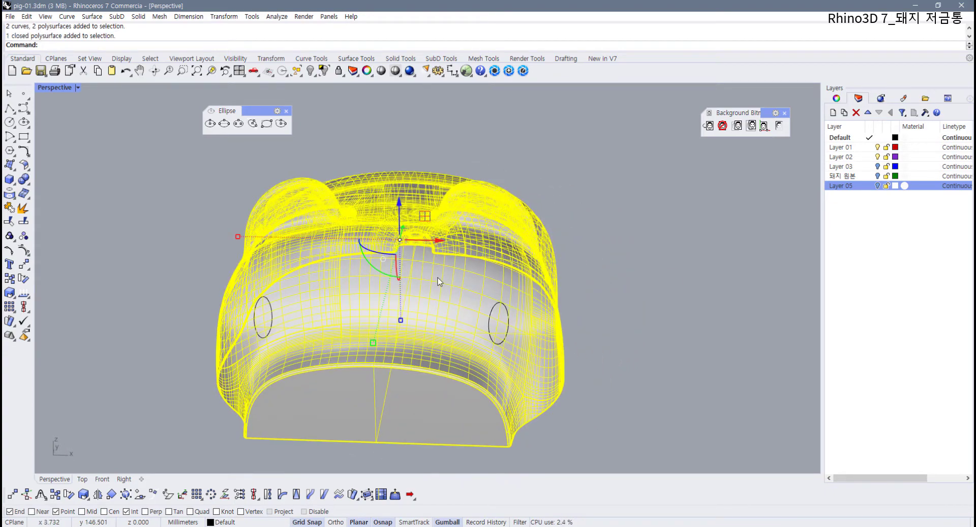
{"action": "left_click", "coordinate": [687, 290]}
{"action": "right_click_drag", "start_coordinate": [581, 293], "coordinate": [508, 291]}
{"action": "left_click", "coordinate": [500, 288]}
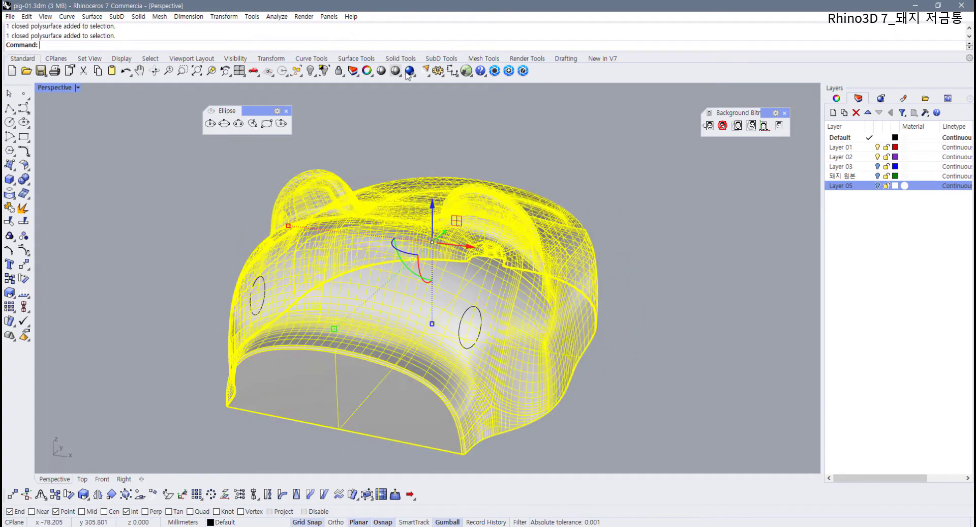
{"action": "left_click", "coordinate": [26, 223]}
{"action": "scroll", "coordinate": [493, 347], "scroll_direction": "up", "scroll_amount": 2}
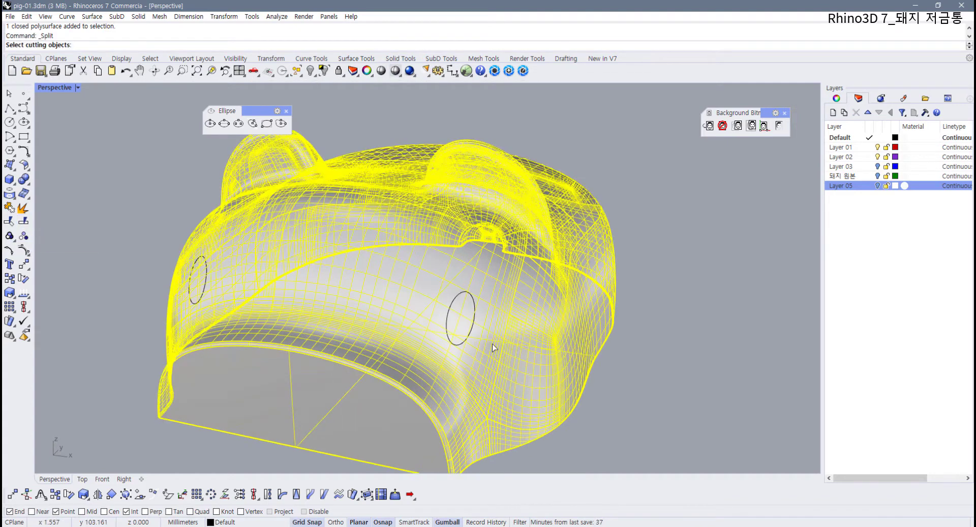
{"action": "left_click", "coordinate": [475, 303]}
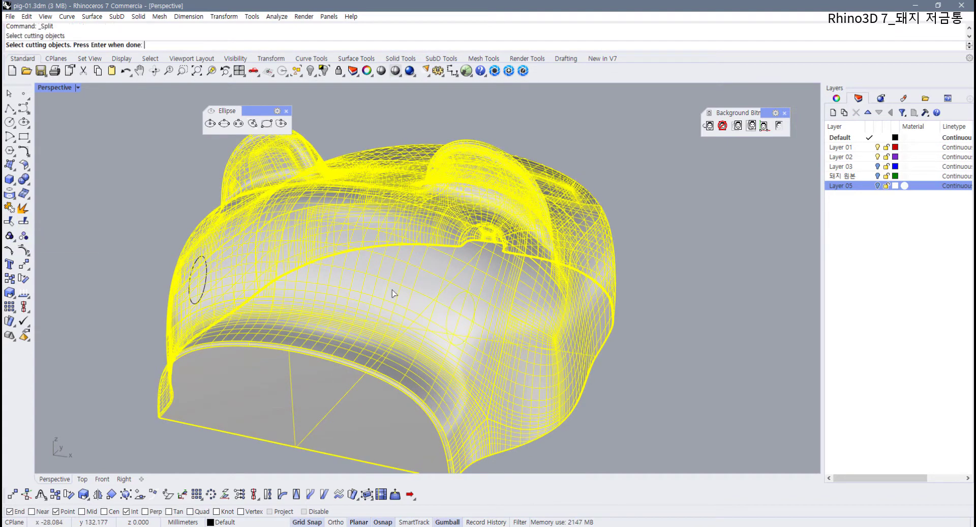
{"action": "left_click", "coordinate": [207, 281]}
{"action": "key", "text": "Return"}
{"action": "left_click", "coordinate": [206, 289]}
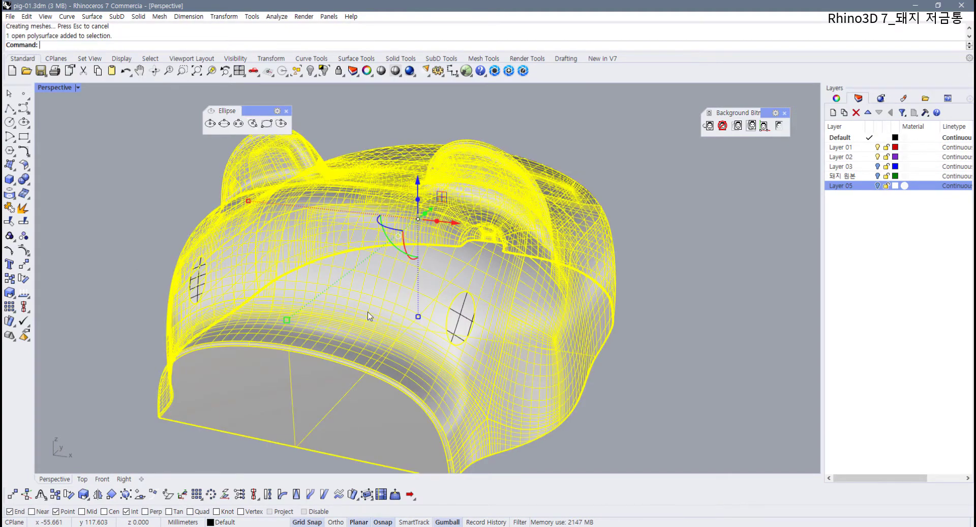
{"action": "left_click", "coordinate": [645, 414]}
{"action": "scroll", "coordinate": [492, 353], "scroll_direction": "up", "scroll_amount": 2}
{"action": "left_click", "coordinate": [452, 317]}
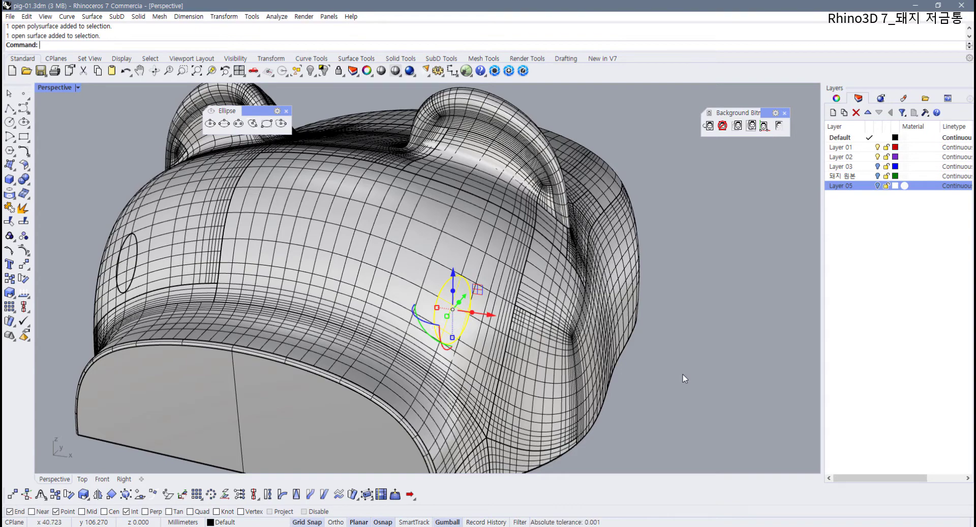
{"action": "right_click_drag", "start_coordinate": [683, 374], "coordinate": [523, 283]}
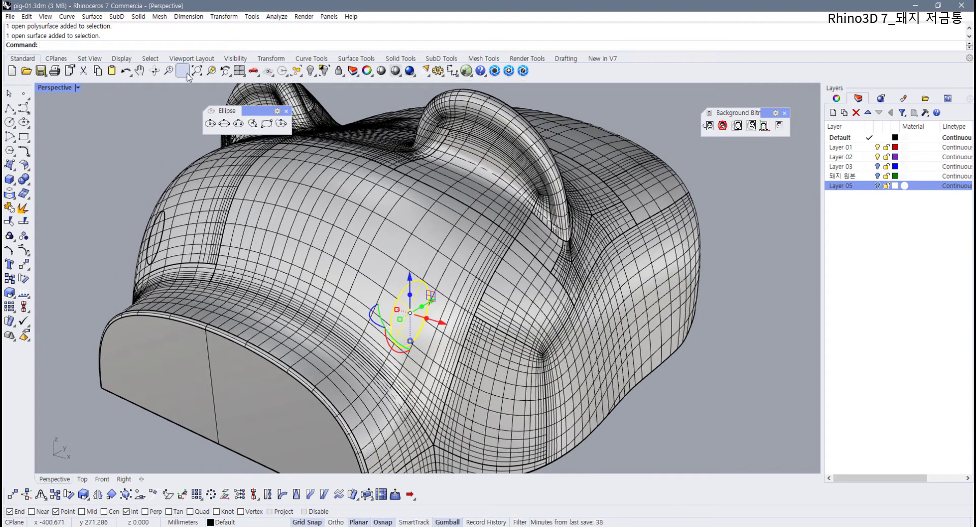
{"action": "left_click", "coordinate": [312, 58]}
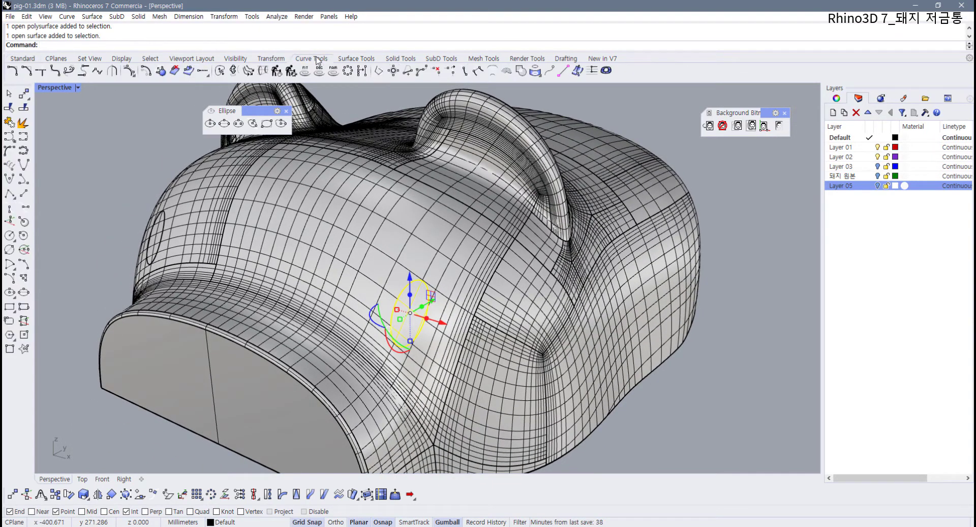
{"action": "left_click", "coordinate": [162, 72]}
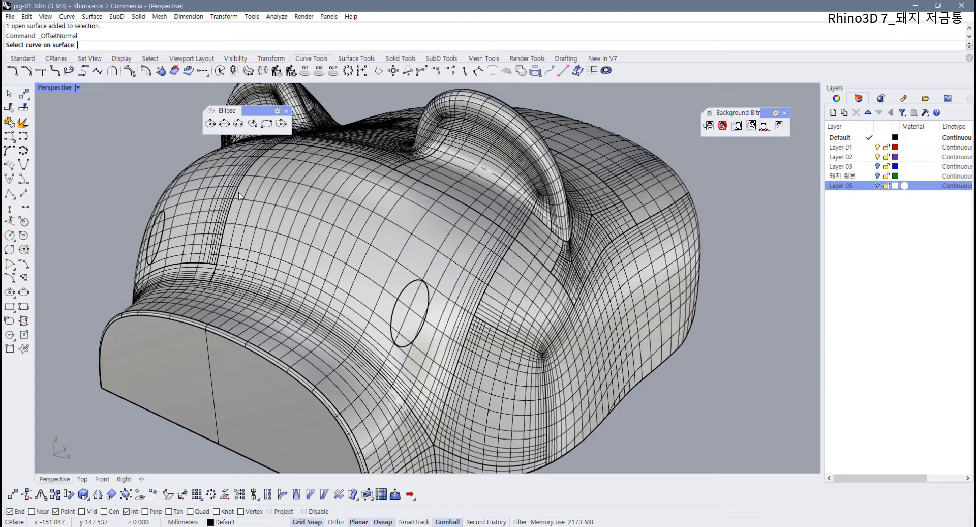
- Open the Lines tool group as a floating palette and locate the Normal To Surface line tool
{"action": "left_click", "coordinate": [21, 59]}
{"action": "left_click", "coordinate": [10, 109]}
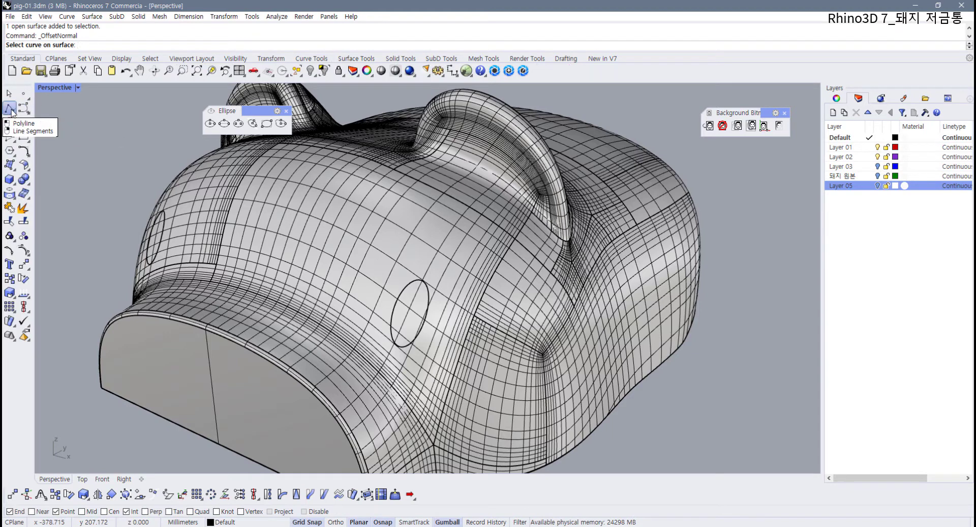
{"action": "left_click_drag", "start_coordinate": [55, 104], "coordinate": [87, 119]}
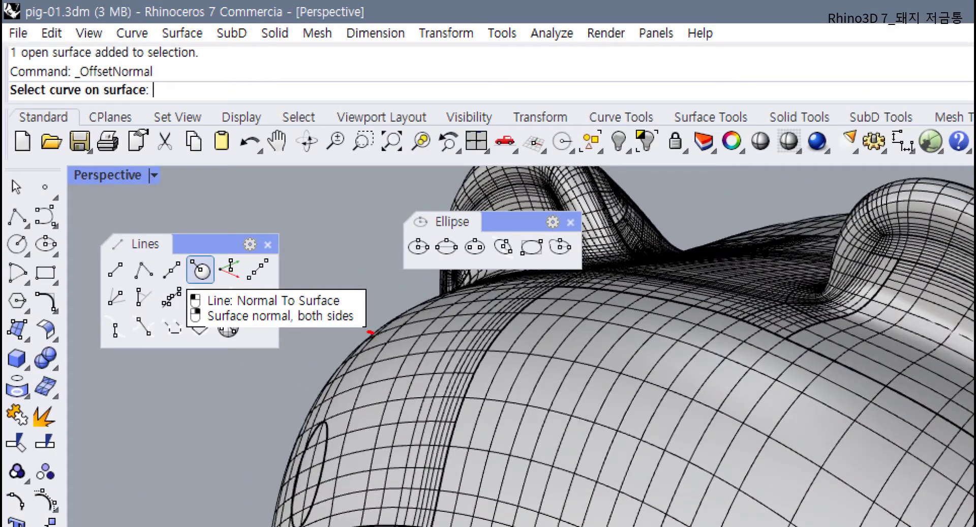
{"action": "mouse_move", "coordinate": [370, 332]}
{"action": "left_mouse_down"}
{"action": "mouse_move", "coordinate": [180, 332]}
{"action": "mouse_move", "coordinate": [256, 311]}
{"action": "mouse_move", "coordinate": [366, 314]}
{"action": "mouse_move", "coordinate": [188, 320]}
{"action": "left_mouse_up"}
{"action": "mouse_move", "coordinate": [200, 279]}
{"action": "left_mouse_down"}
{"action": "mouse_move", "coordinate": [224, 248]}
{"action": "mouse_move", "coordinate": [203, 281]}
{"action": "left_mouse_up"}
{"action": "key", "text": "Escape"}
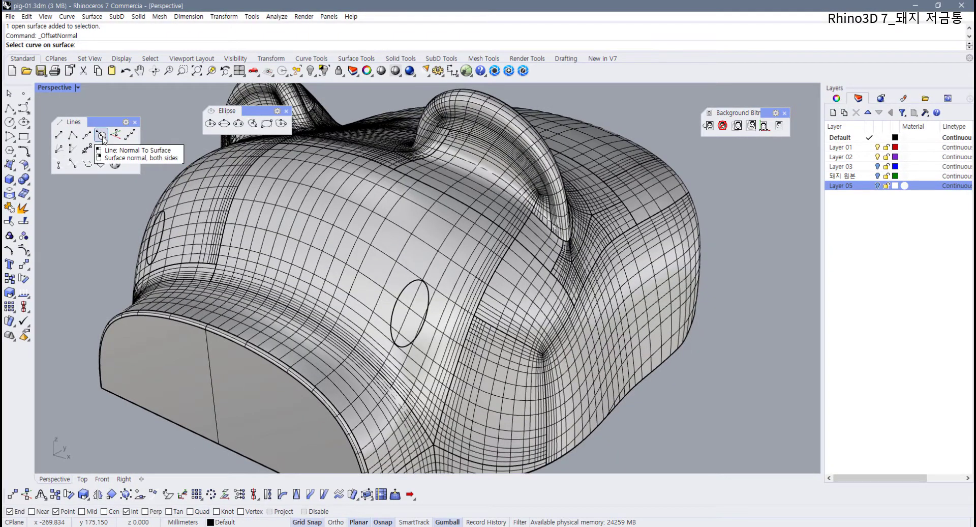
- Turn on the Near and Cen object snaps while trying to start a surface-normal line at the middle of the near eye
{"action": "right_click_drag", "start_coordinate": [407, 325], "coordinate": [344, 329]}
{"action": "scroll", "coordinate": [346, 330], "scroll_direction": "up", "scroll_amount": 3}
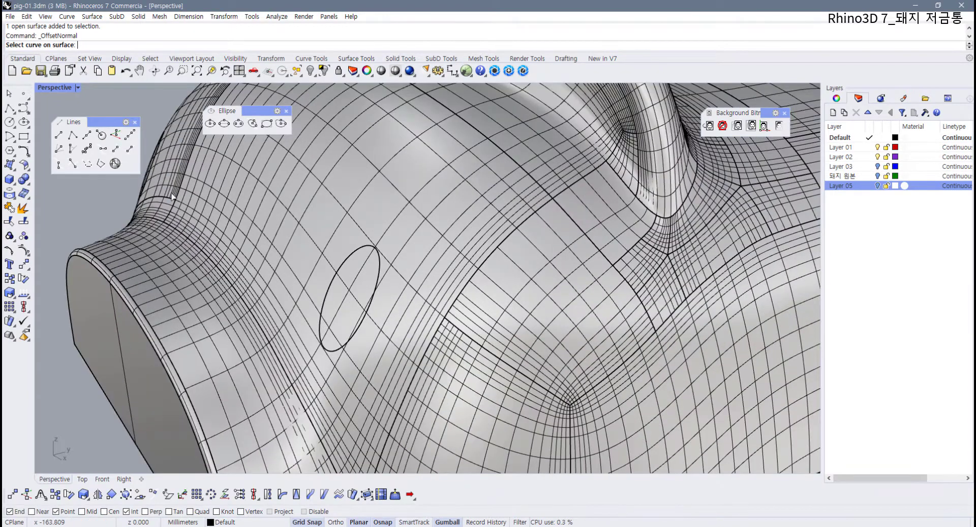
{"action": "left_click", "coordinate": [102, 135]}
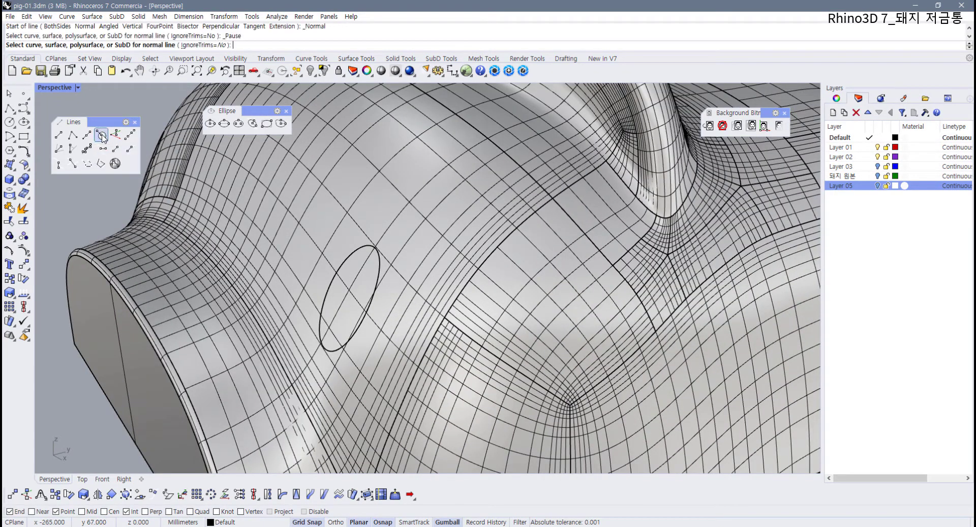
{"action": "left_click", "coordinate": [349, 300]}
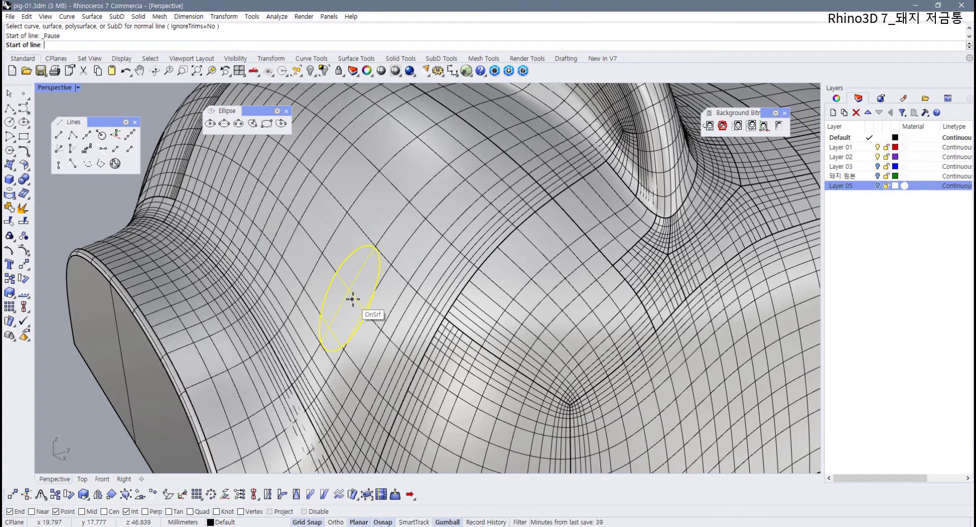
{"action": "right_click_drag", "start_coordinate": [348, 299], "coordinate": [377, 325]}
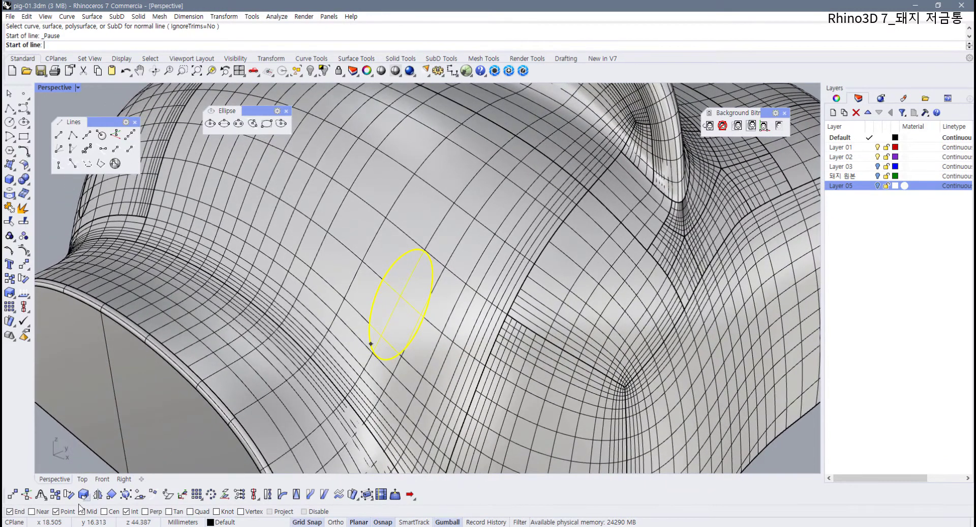
{"action": "left_click", "coordinate": [32, 511]}
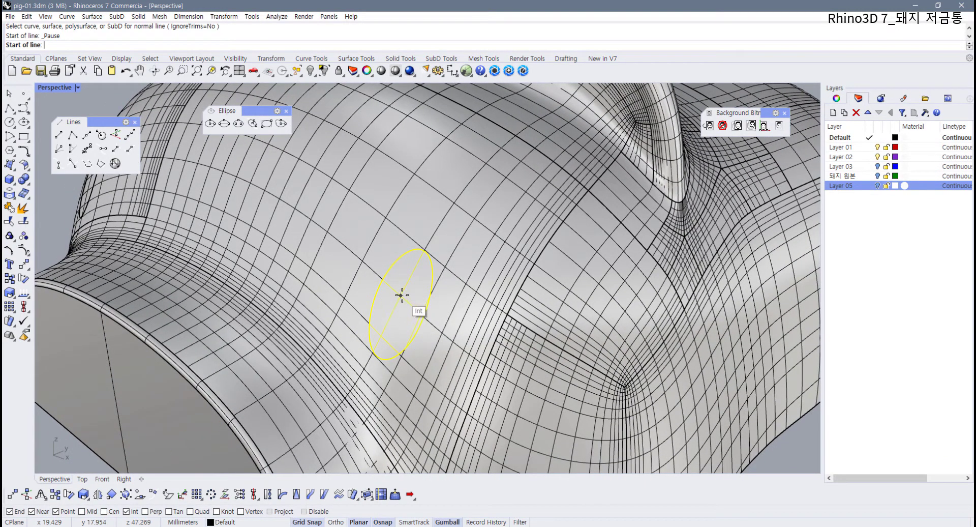
{"action": "right_click_drag", "start_coordinate": [397, 304], "coordinate": [448, 311]}
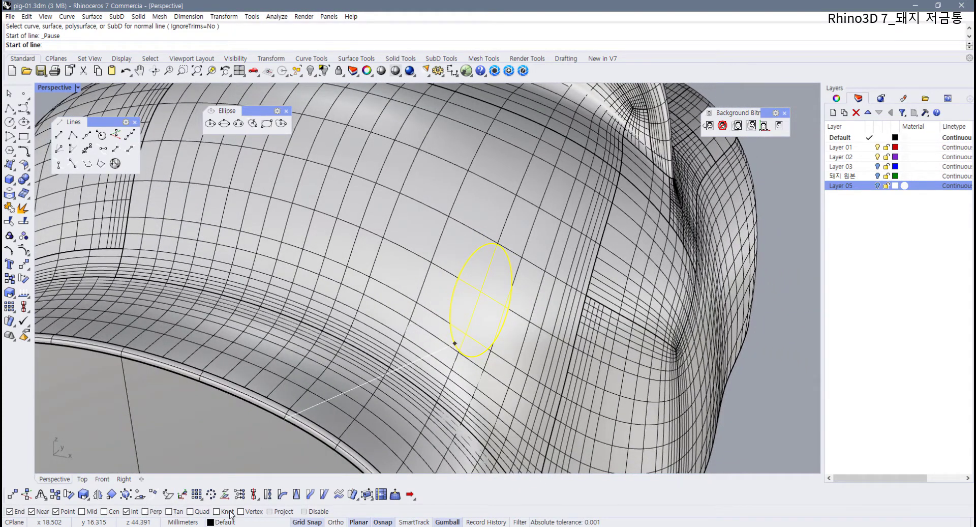
{"action": "left_click", "coordinate": [104, 511]}
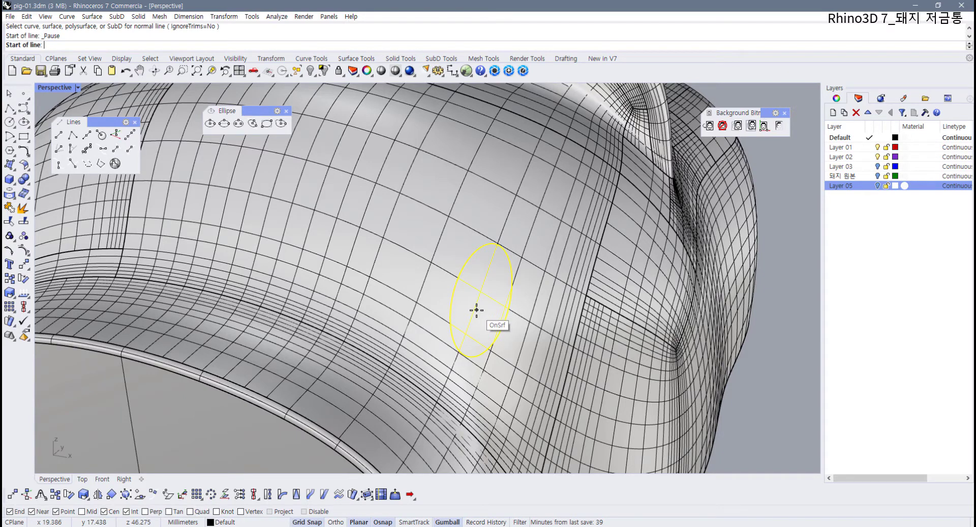
{"action": "key", "text": "Escape"}
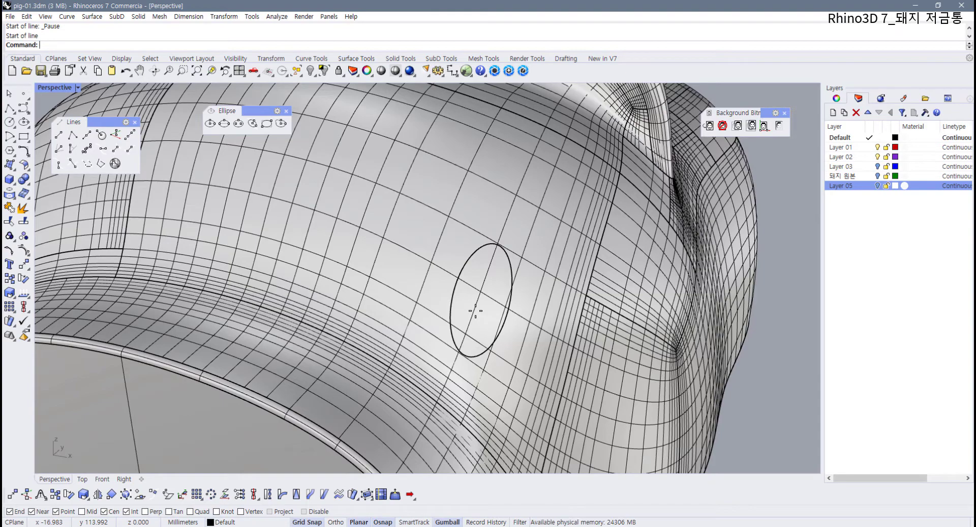
- Examine the two split eye surfaces on the face, up close and from different angles
{"action": "scroll", "coordinate": [475, 311], "scroll_direction": "down", "scroll_amount": 5}
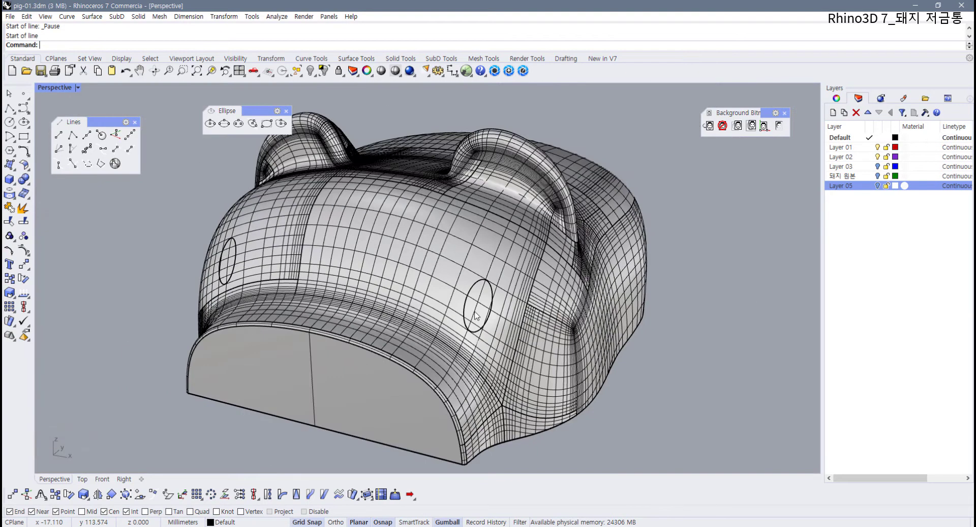
{"action": "scroll", "coordinate": [474, 311], "scroll_direction": "up", "scroll_amount": 4}
{"action": "scroll", "coordinate": [474, 316], "scroll_direction": "down", "scroll_amount": 3}
{"action": "scroll", "coordinate": [421, 319], "scroll_direction": "up", "scroll_amount": 2}
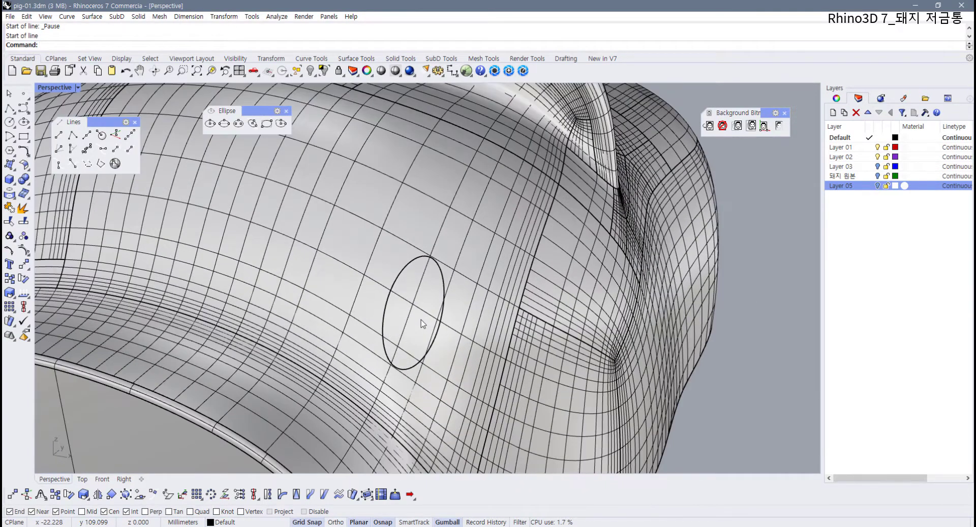
{"action": "scroll", "coordinate": [421, 324], "scroll_direction": "down", "scroll_amount": 3}
{"action": "right_click_drag", "start_coordinate": [422, 323], "coordinate": [456, 331]}
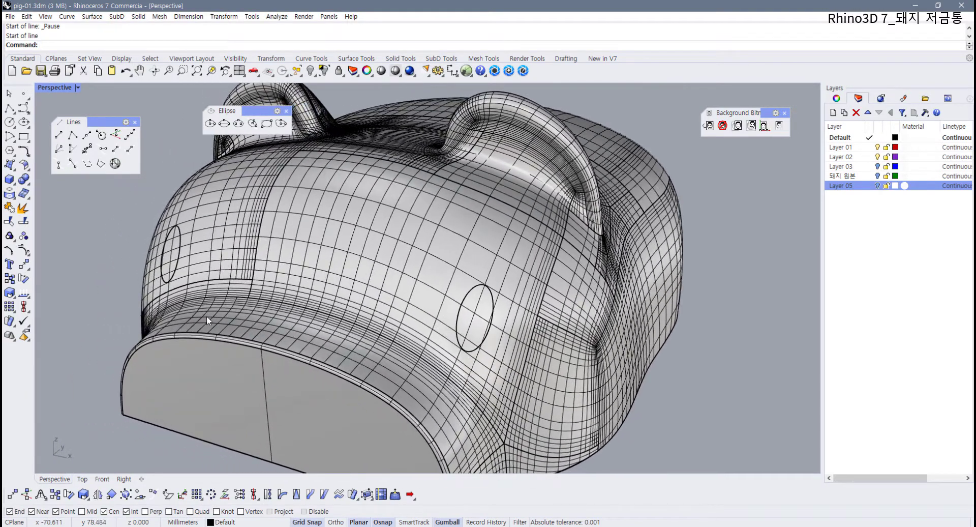
{"action": "left_click", "coordinate": [172, 250]}
{"action": "left_click", "coordinate": [464, 323]}
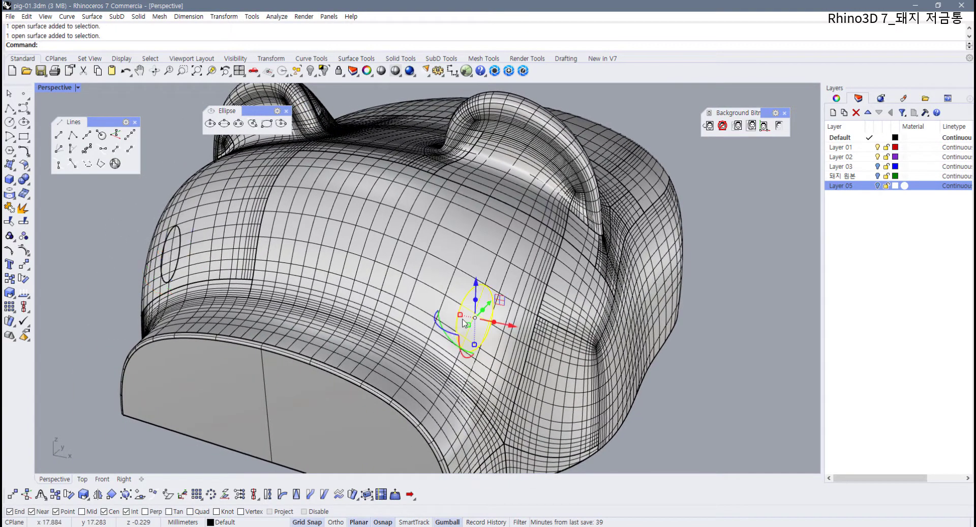
{"action": "right_click_drag", "start_coordinate": [464, 322], "coordinate": [427, 317]}
{"action": "key", "text": "Escape"}
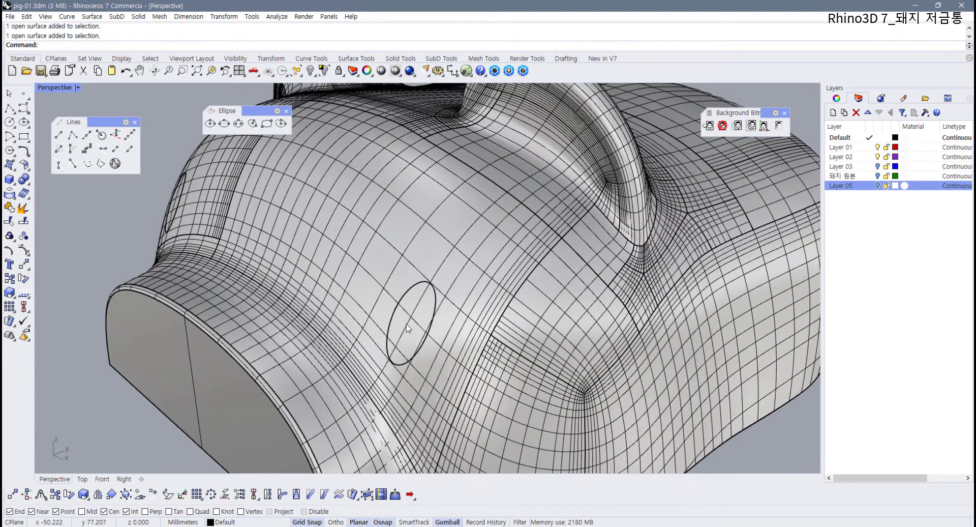
- Create an area centroid point for the near eye surface, with the Analyze tools opened as a floating palette
{"action": "left_click", "coordinate": [407, 325]}
{"action": "scroll", "coordinate": [406, 324], "scroll_direction": "up", "scroll_amount": 3}
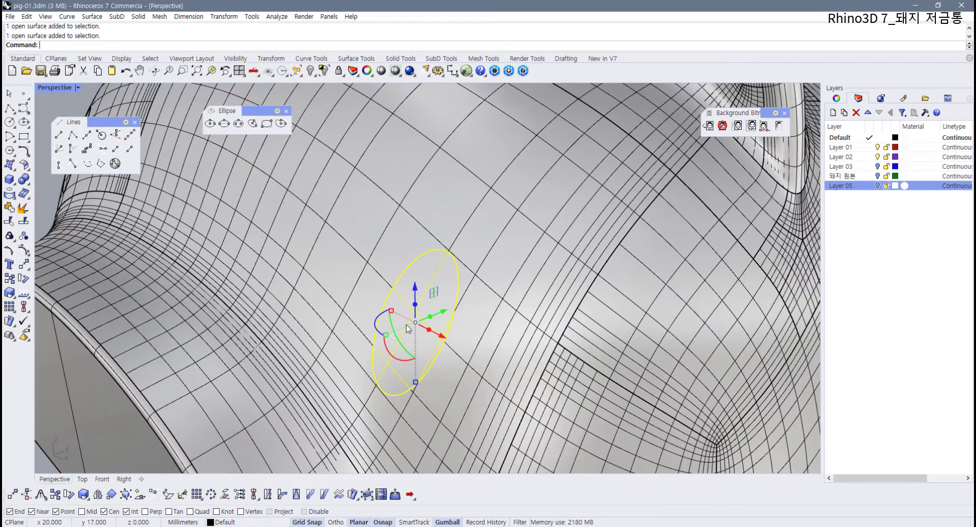
{"action": "scroll", "coordinate": [407, 324], "scroll_direction": "down", "scroll_amount": 3}
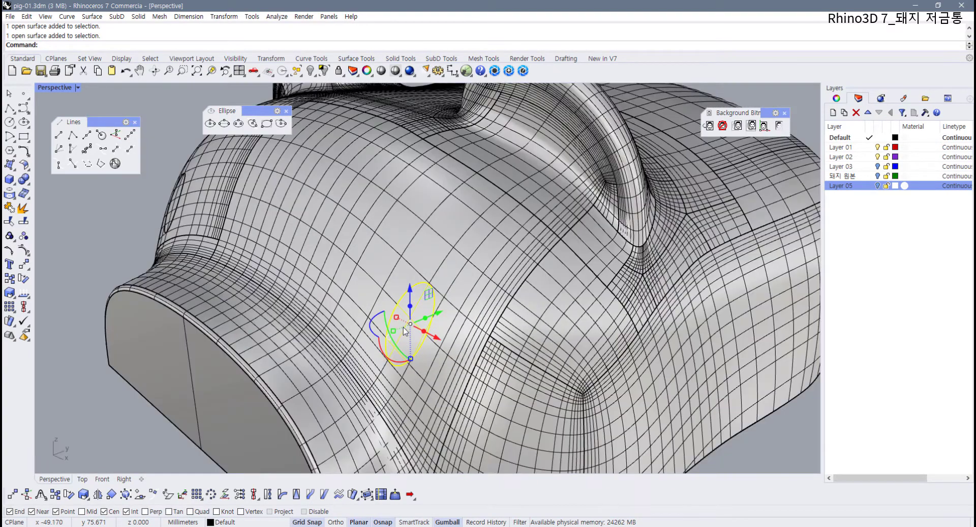
{"action": "left_click", "coordinate": [24, 295]}
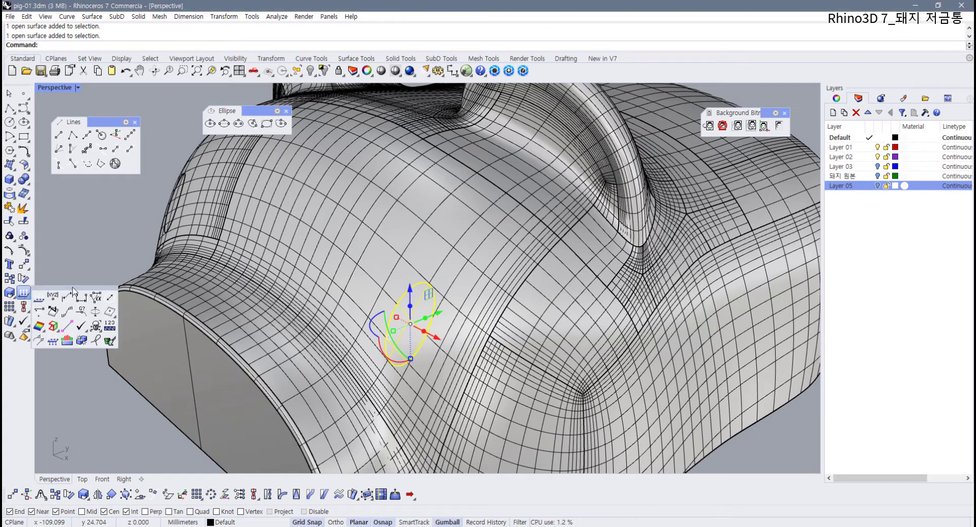
{"action": "left_click_drag", "start_coordinate": [66, 289], "coordinate": [96, 232]}
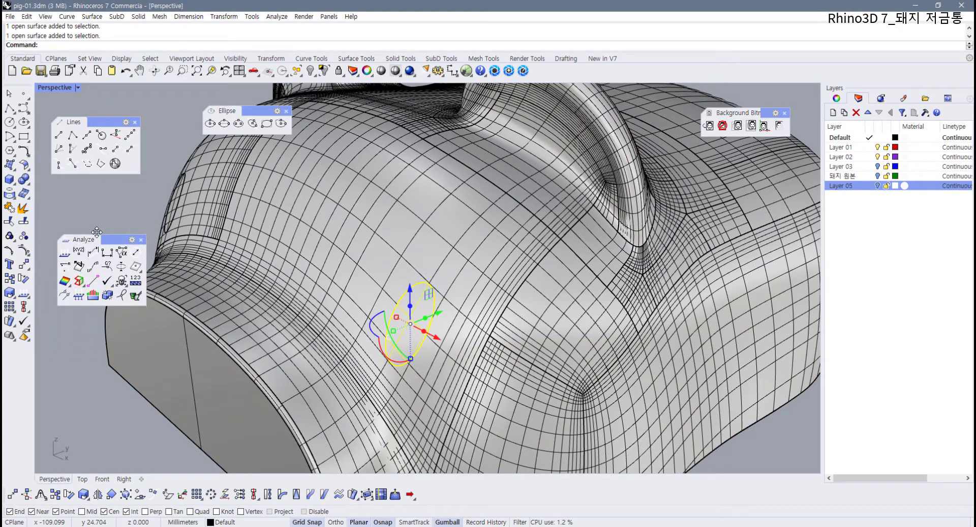
{"action": "left_click", "coordinate": [136, 267]}
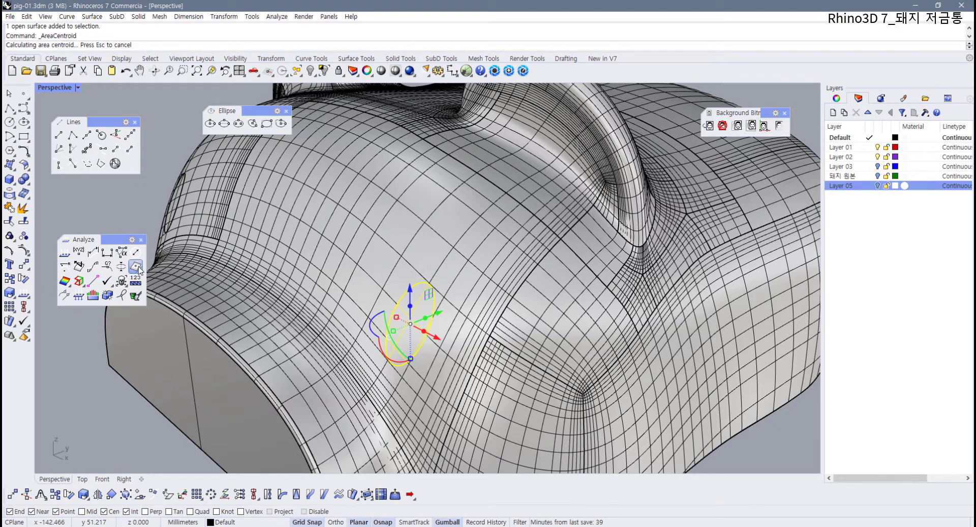
{"action": "key", "text": "Escape"}
- Switch the Perspective view to Wireframe display and check the centroid point inside the near eye
{"action": "scroll", "coordinate": [410, 307], "scroll_direction": "up", "scroll_amount": 5}
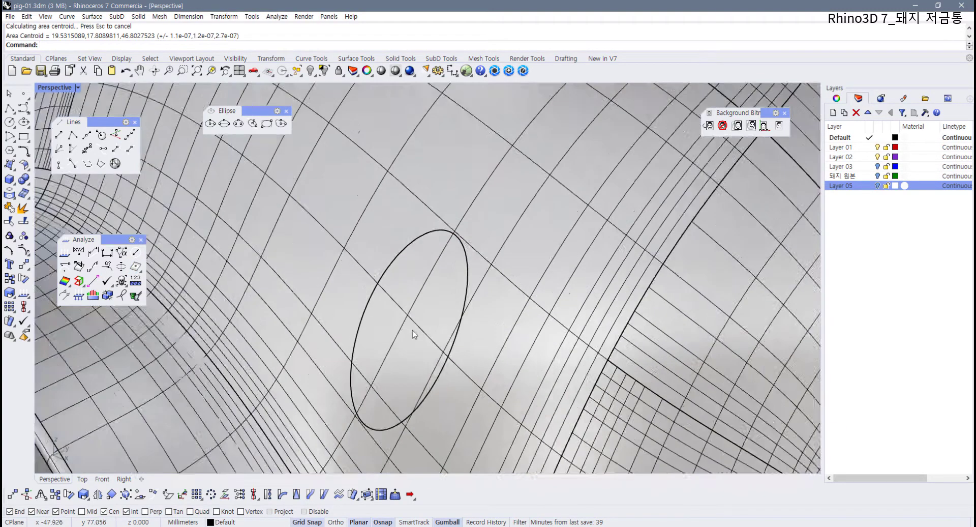
{"action": "scroll", "coordinate": [407, 331], "scroll_direction": "down", "scroll_amount": 2}
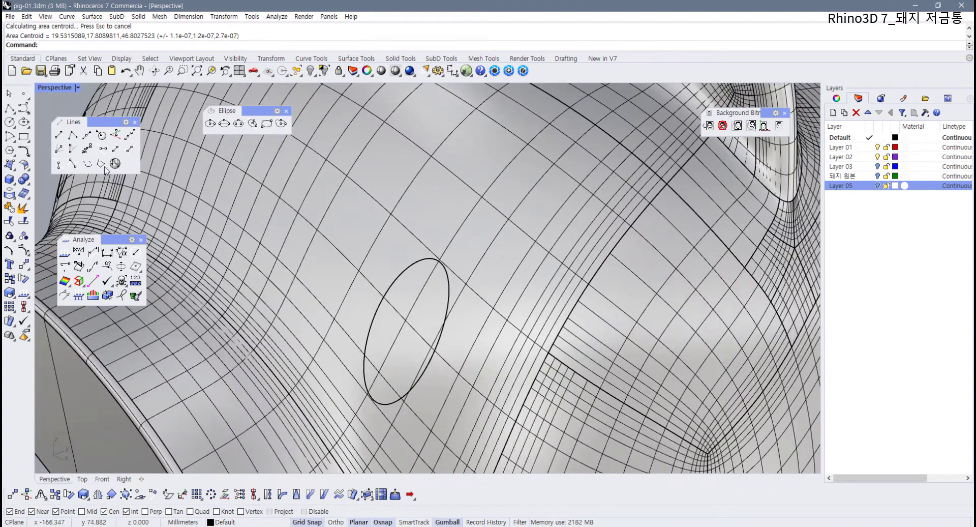
{"action": "left_click", "coordinate": [78, 88]}
{"action": "left_click", "coordinate": [66, 124]}
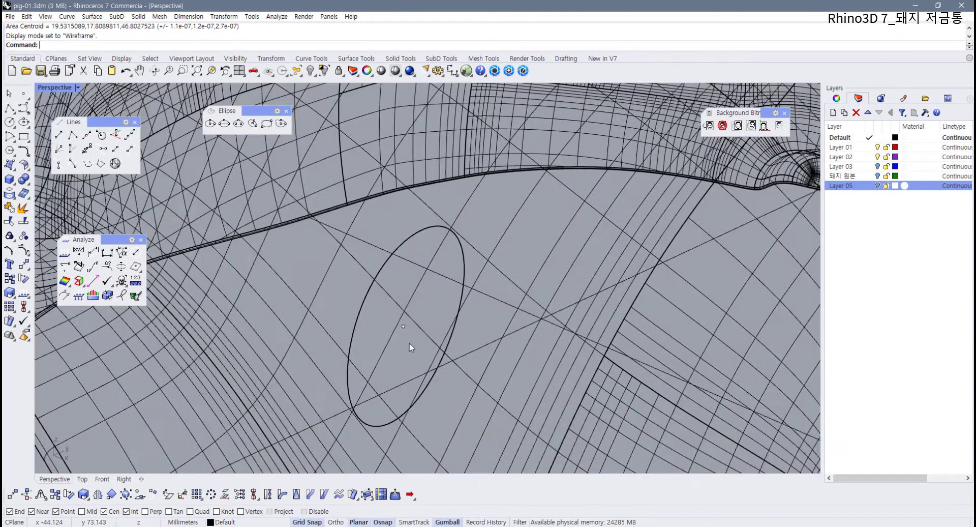
{"action": "left_click", "coordinate": [404, 327]}
{"action": "key", "text": "Escape"}
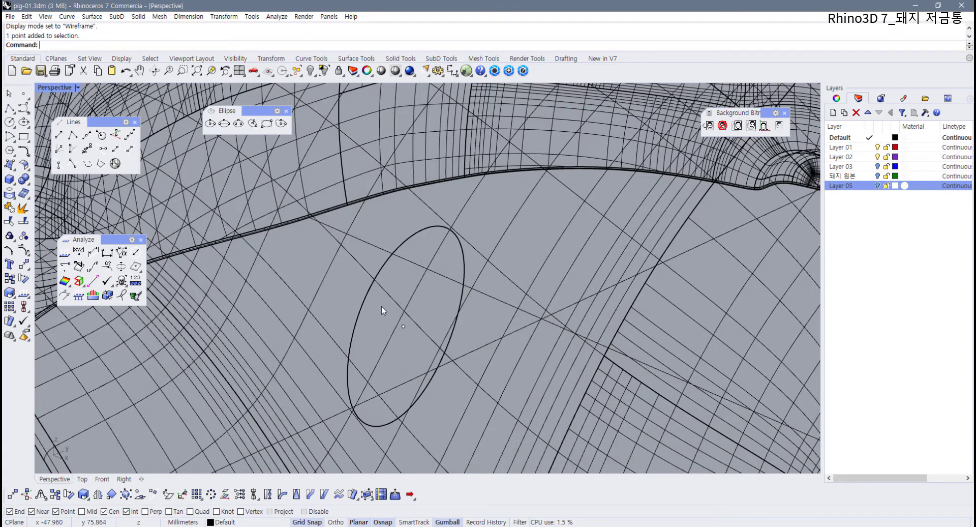
- Return the Perspective view to Shaded display and check the near eye on the face
{"action": "left_click", "coordinate": [78, 87]}
{"action": "left_click", "coordinate": [71, 136]}
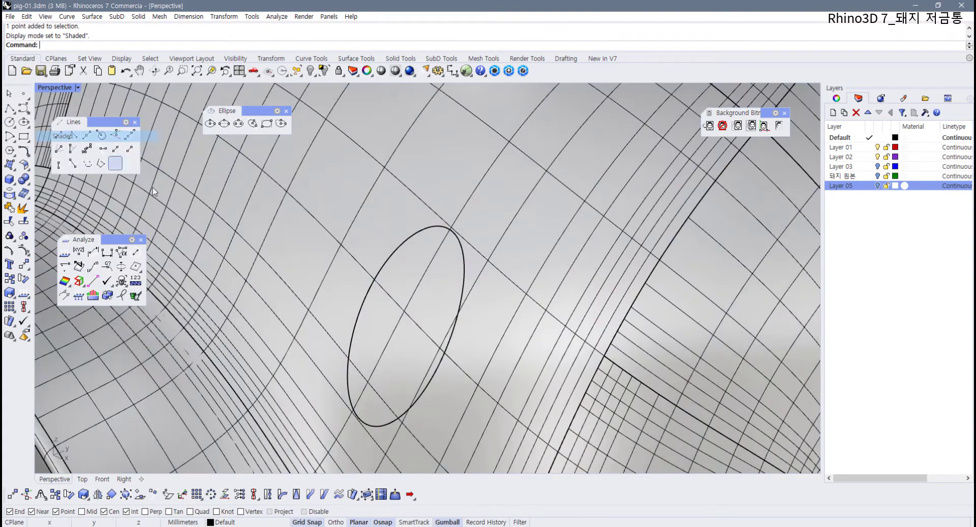
{"action": "mouse_move", "coordinate": [426, 367]}
{"action": "right_mouse_down"}
{"action": "mouse_move", "coordinate": [462, 358]}
{"action": "mouse_move", "coordinate": [435, 358]}
{"action": "right_mouse_up"}
{"action": "scroll", "coordinate": [458, 358], "scroll_direction": "down", "scroll_amount": 7}
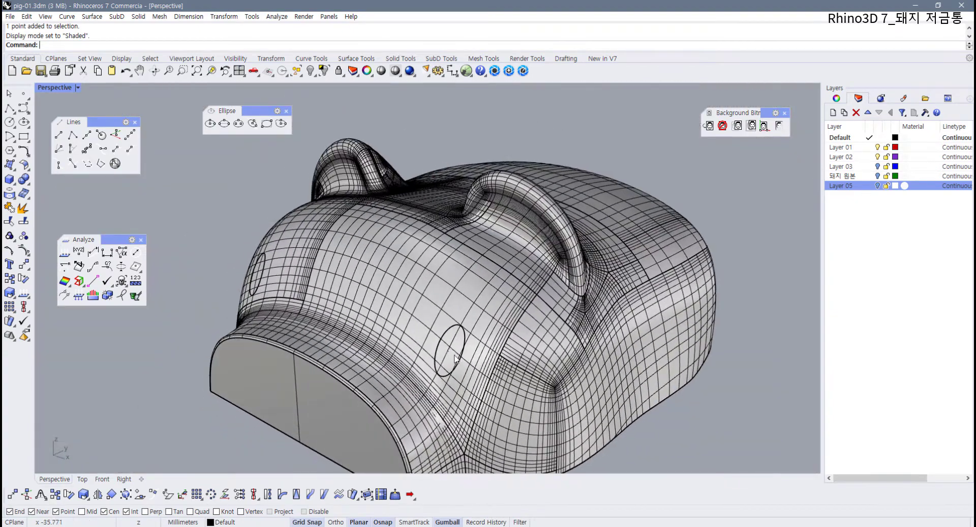
{"action": "scroll", "coordinate": [434, 357], "scroll_direction": "up", "scroll_amount": 5}
- Start a surface-normal line on the near eye surface and turn off the End, Near, Cen and Int object snaps, leaving Point on
{"action": "left_click", "coordinate": [424, 355]}
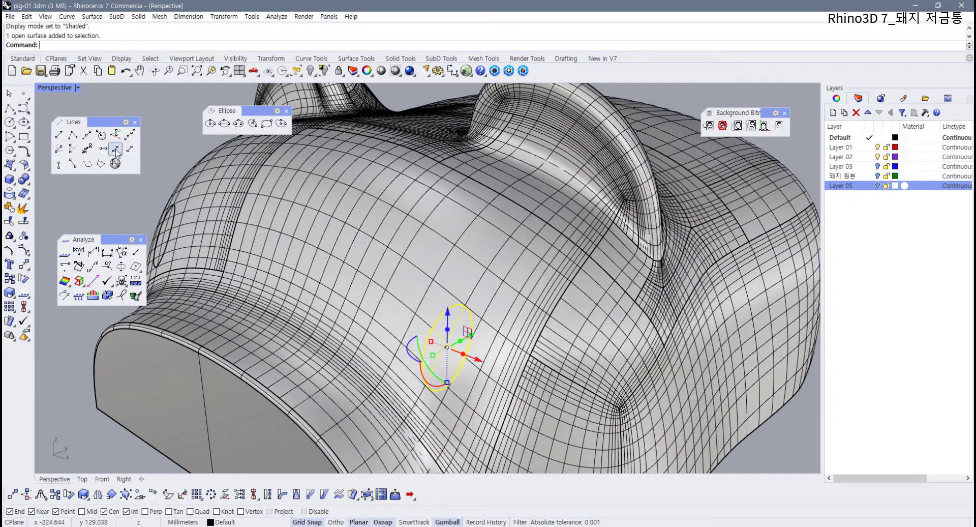
{"action": "left_click", "coordinate": [103, 136]}
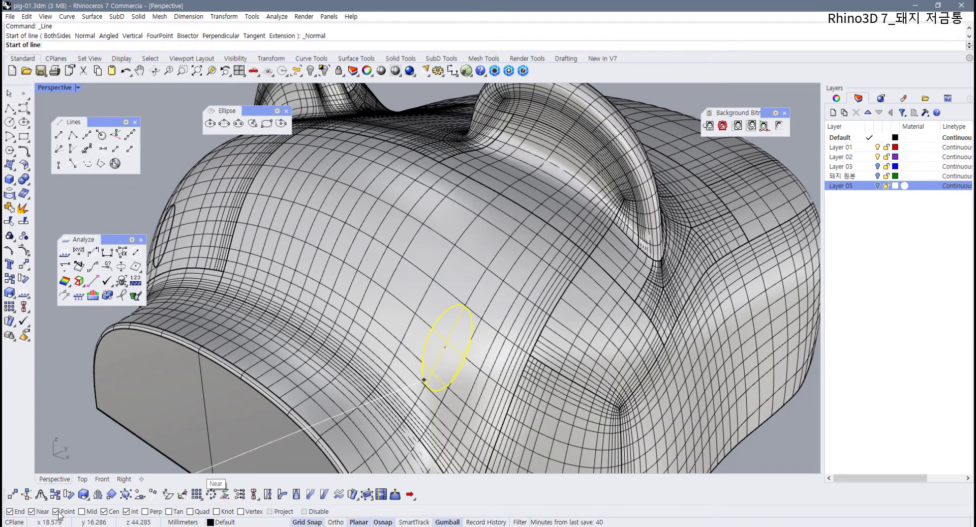
{"action": "left_click", "coordinate": [37, 511]}
{"action": "left_click", "coordinate": [17, 511]}
{"action": "left_click", "coordinate": [107, 512]}
{"action": "left_click", "coordinate": [127, 511]}
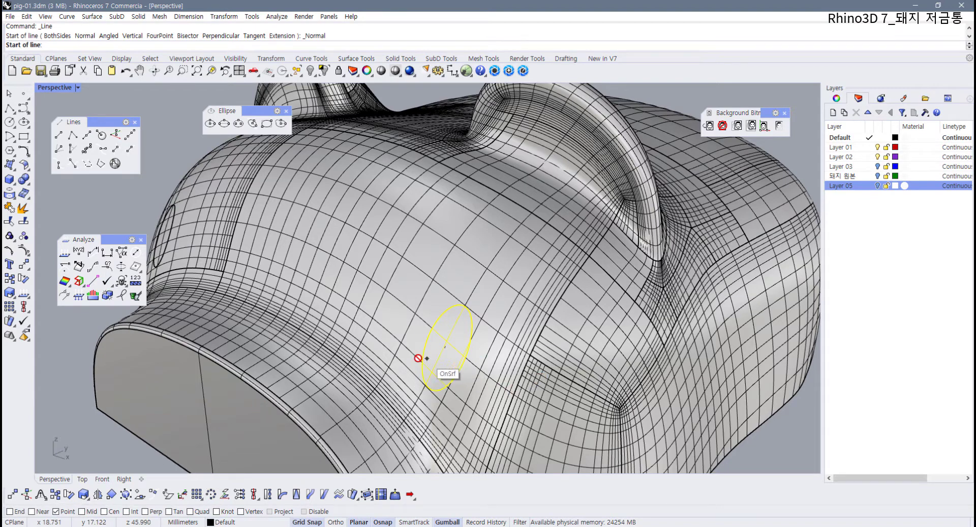
- Switch from the maximized Perspective view to the four-viewport layout and frame the near eye in the Perspective and Right views
{"action": "right_click_drag", "start_coordinate": [425, 359], "coordinate": [425, 340]}
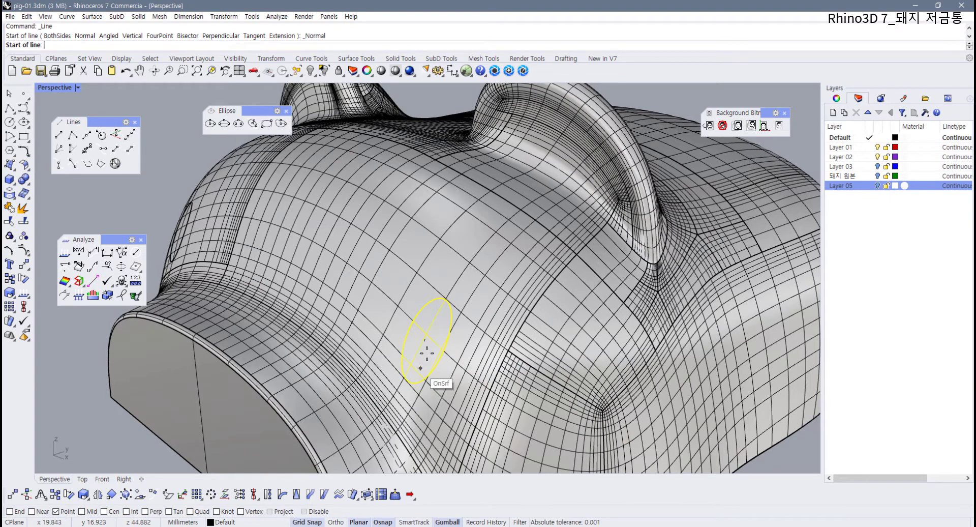
{"action": "scroll", "coordinate": [438, 345], "scroll_direction": "down", "scroll_amount": 5}
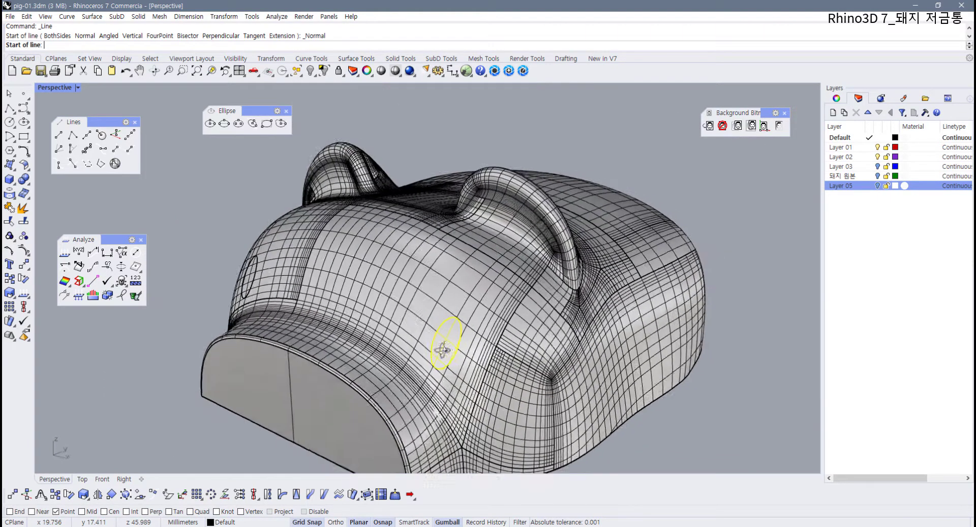
{"action": "double_click", "coordinate": [59, 91]}
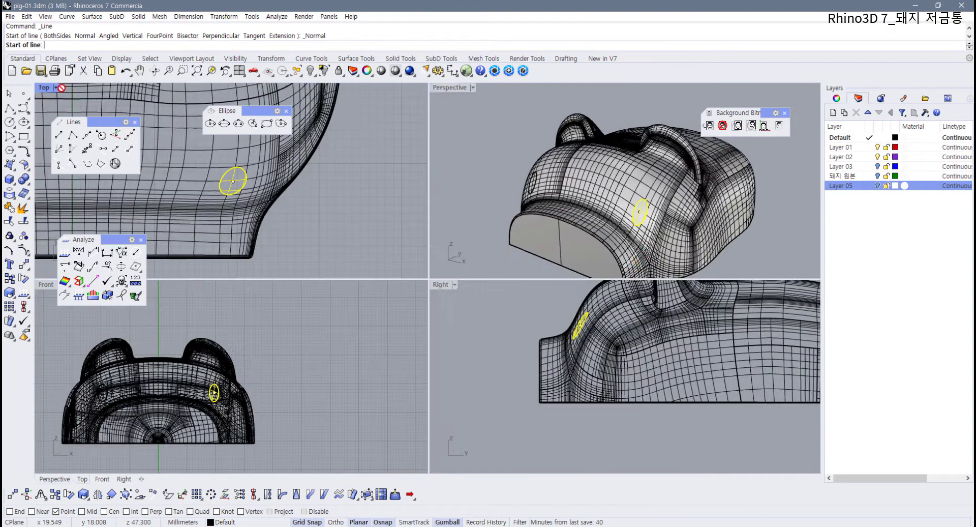
{"action": "scroll", "coordinate": [613, 229], "scroll_direction": "up", "scroll_amount": 5}
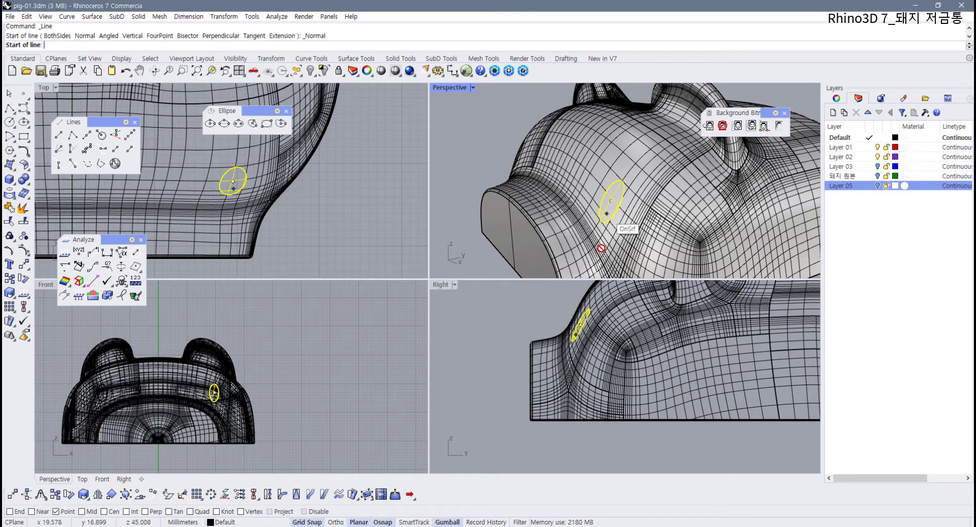
{"action": "right_click_drag", "start_coordinate": [553, 401], "coordinate": [544, 455]}
- Draw a both-sides surface-normal line through the near eye's centroid point, setting its outer end in front of the face in the Right view
{"action": "left_click", "coordinate": [572, 378]}
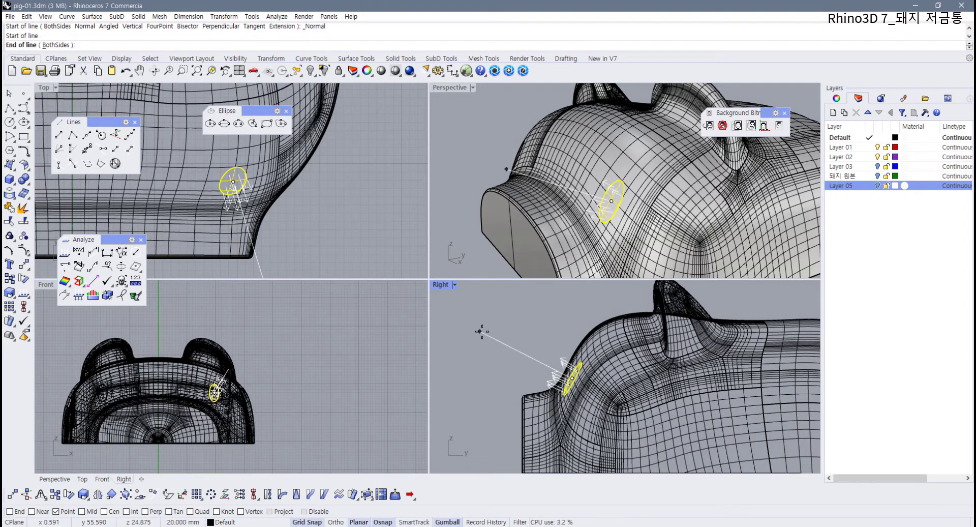
{"action": "key", "text": "Escape"}
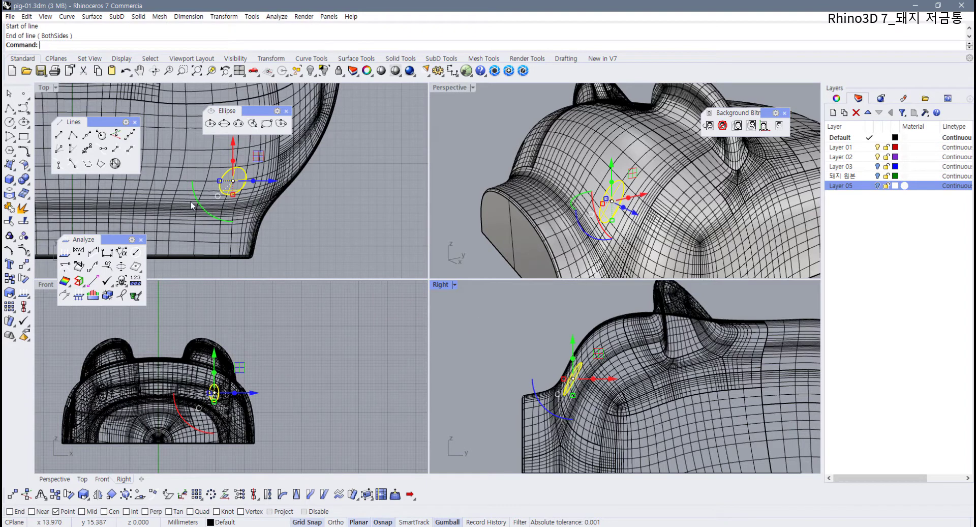
{"action": "left_click", "coordinate": [101, 136]}
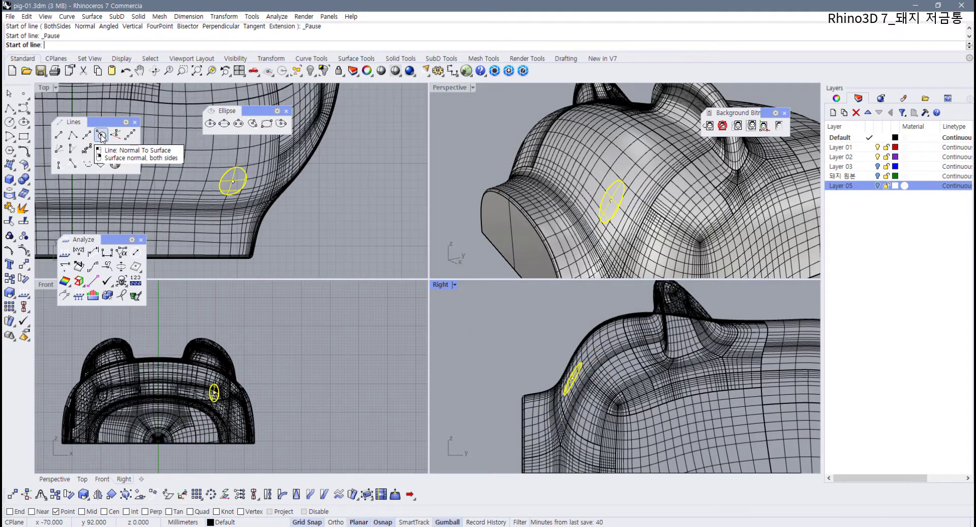
{"action": "left_click", "coordinate": [572, 379]}
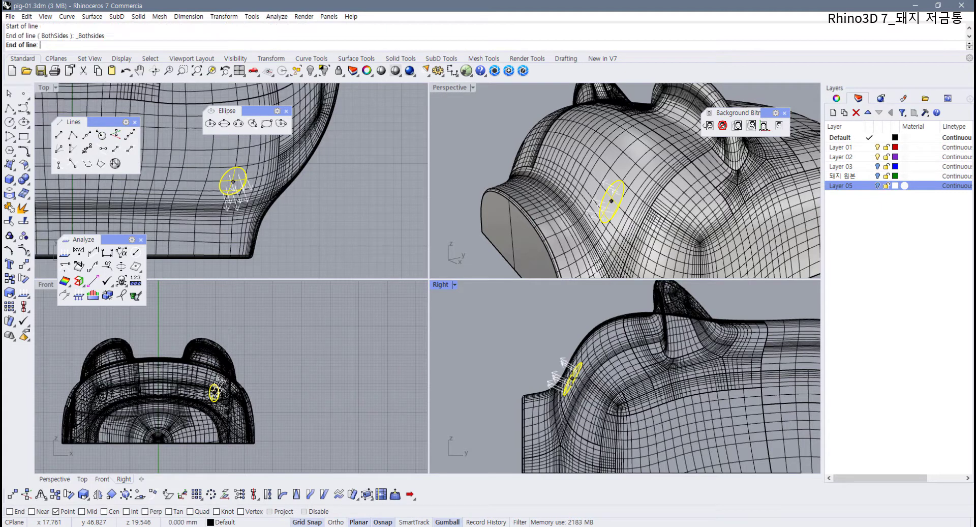
{"action": "left_click", "coordinate": [498, 339]}
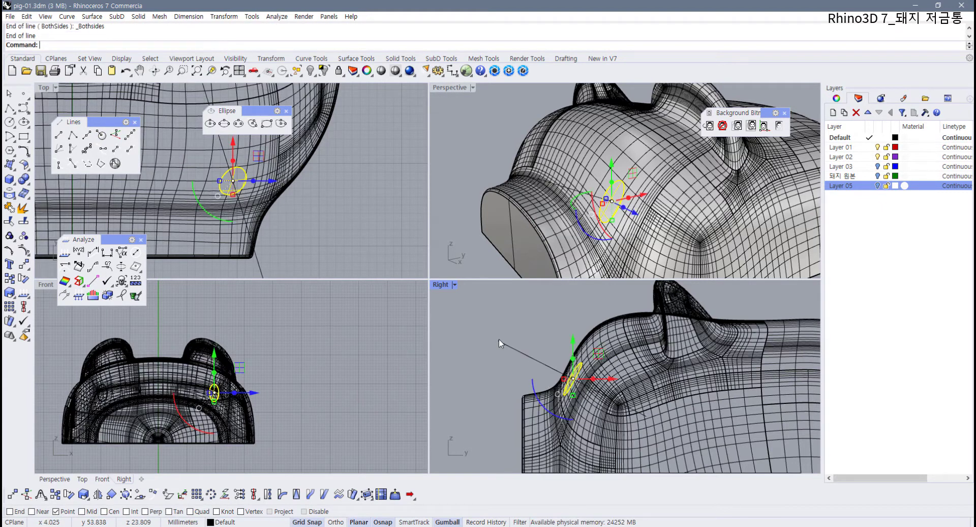
- Examine how the surface-normal line passes through the near eye surface in the Perspective and Right views
{"action": "left_click", "coordinate": [470, 152]}
{"action": "right_click_drag", "start_coordinate": [472, 154], "coordinate": [543, 180]}
{"action": "scroll", "coordinate": [641, 205], "scroll_direction": "up", "scroll_amount": 6}
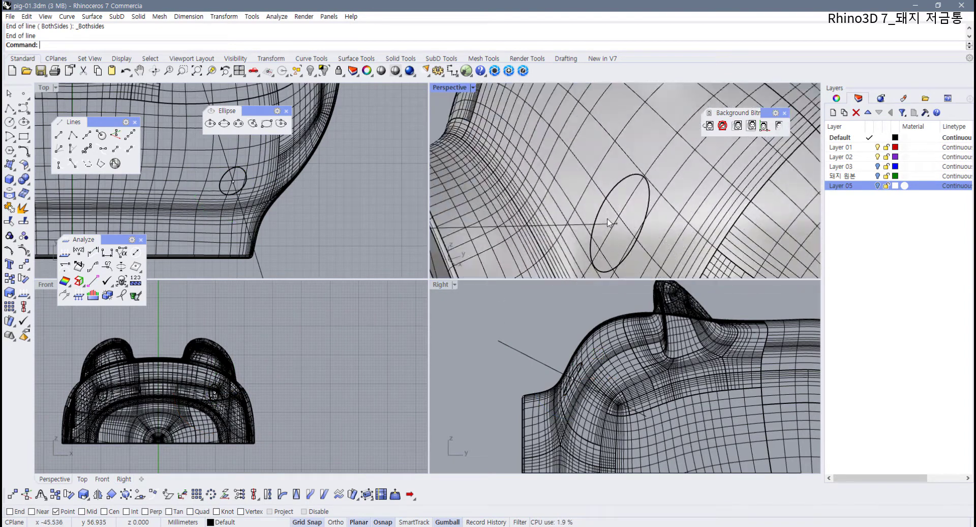
{"action": "left_click", "coordinate": [642, 204]}
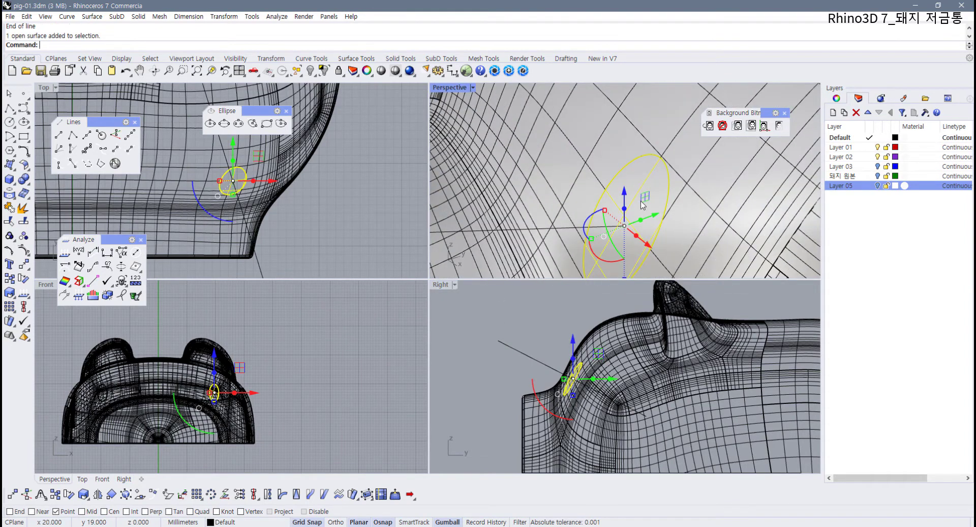
{"action": "scroll", "coordinate": [609, 362], "scroll_direction": "up", "scroll_amount": 3}
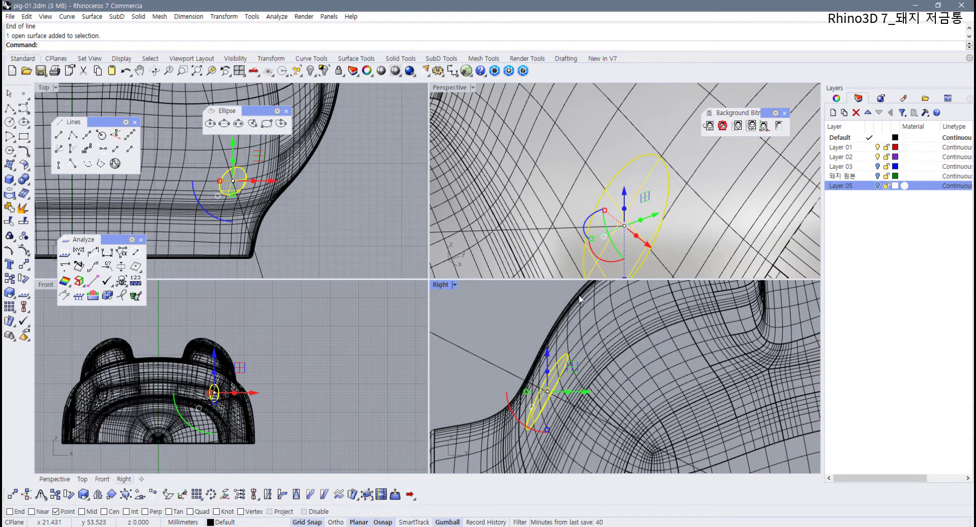
{"action": "left_click", "coordinate": [354, 59]}
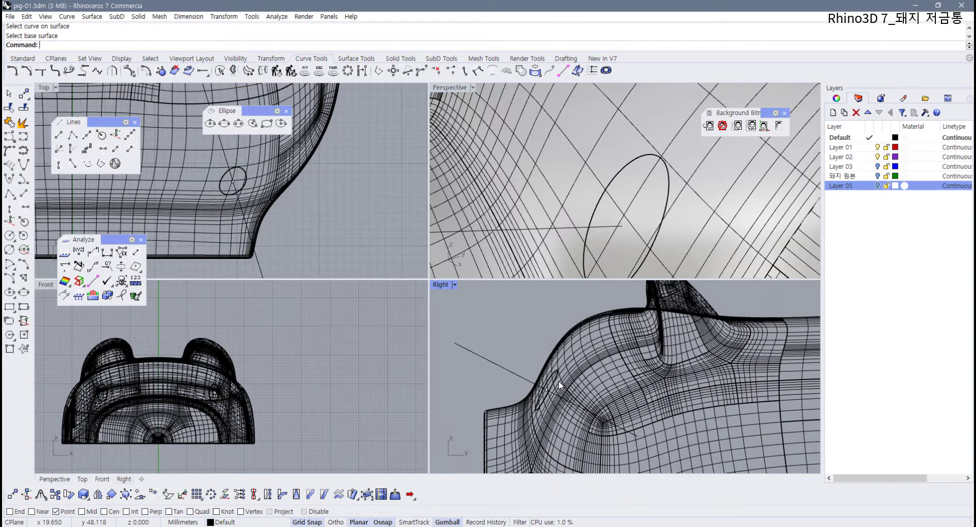
{"action": "right_click_drag", "start_coordinate": [592, 313], "coordinate": [601, 315]}
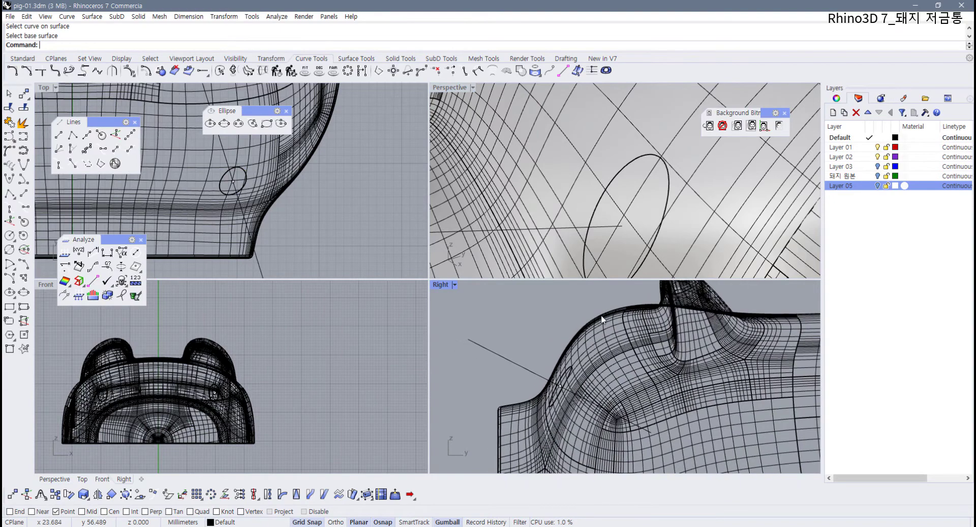
{"action": "right_click_drag", "start_coordinate": [623, 248], "coordinate": [584, 224]}
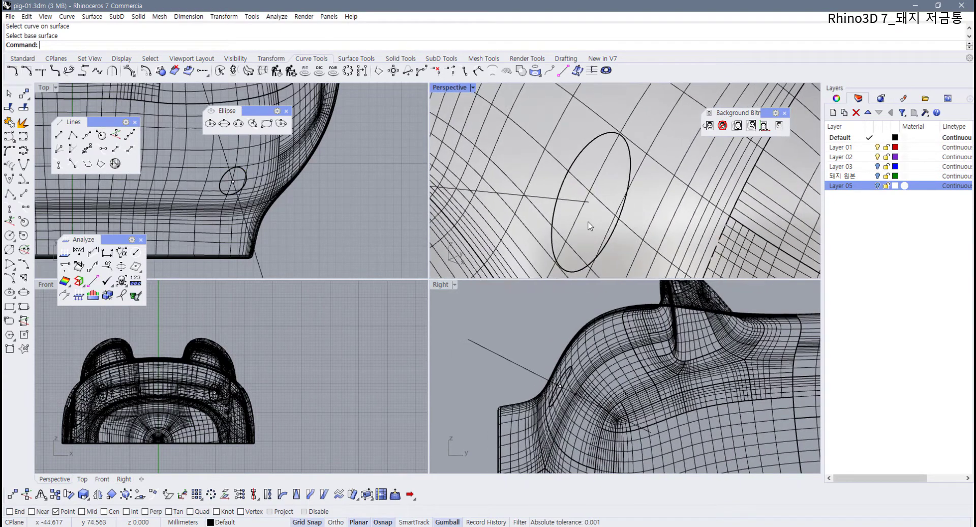
- Move the near eye surface from its centroid point about 0.7 mm inward along the normal line, with Near snap on and Grid Snap off
{"action": "left_click", "coordinate": [587, 225]}
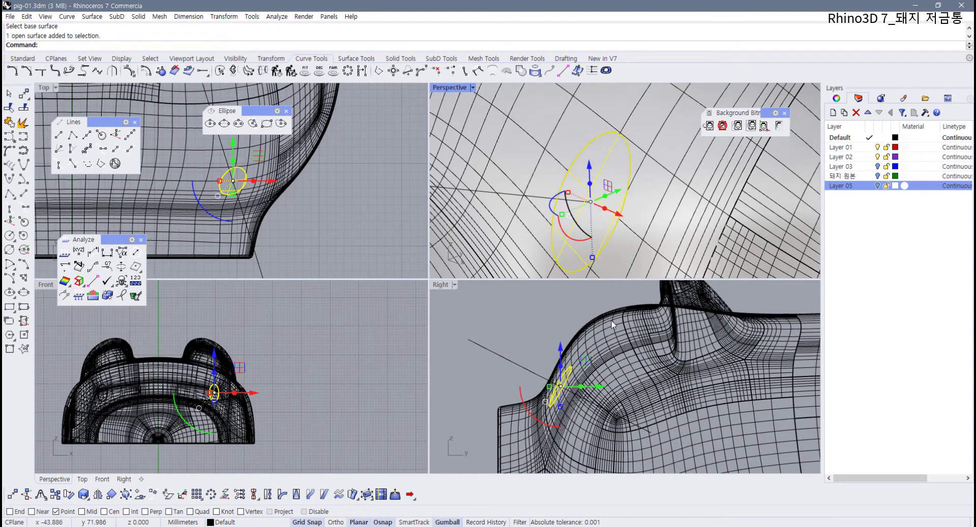
{"action": "scroll", "coordinate": [463, 359], "scroll_direction": "up", "scroll_amount": 6}
{"action": "right_click_drag", "start_coordinate": [646, 415], "coordinate": [581, 395]}
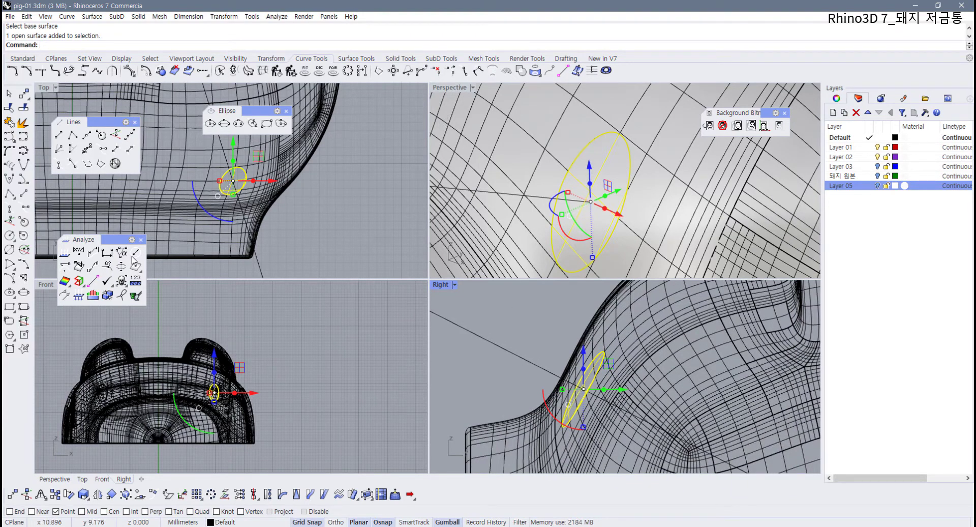
{"action": "left_click", "coordinate": [22, 58]}
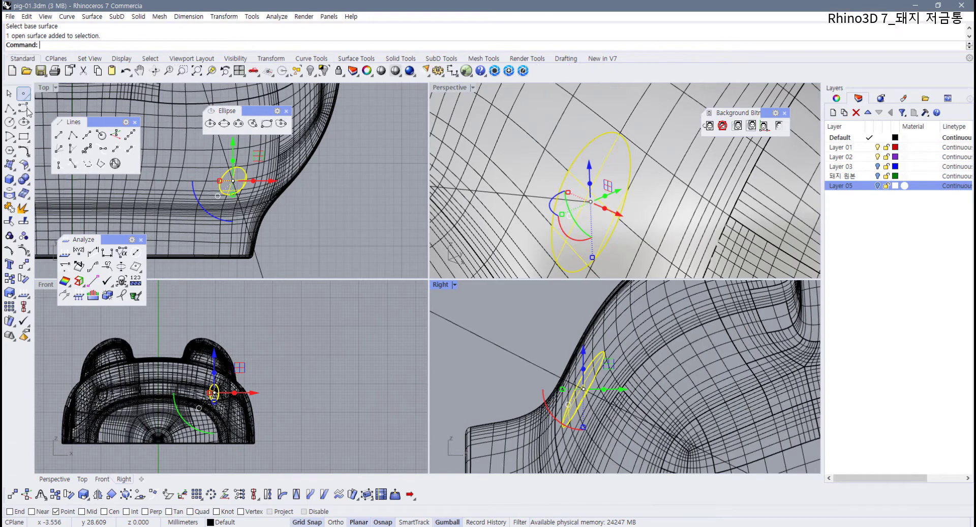
{"action": "left_click", "coordinate": [24, 263]}
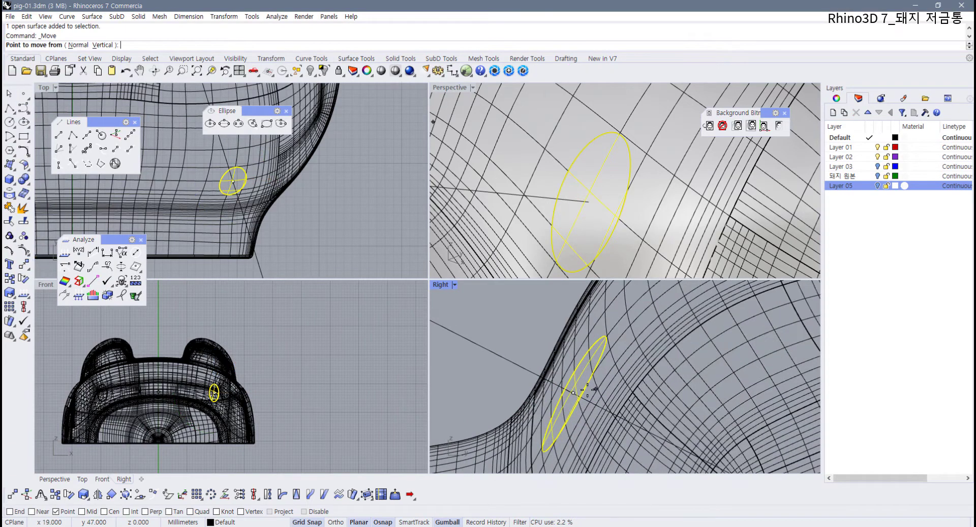
{"action": "scroll", "coordinate": [593, 390], "scroll_direction": "up", "scroll_amount": 2}
{"action": "left_click", "coordinate": [569, 393]}
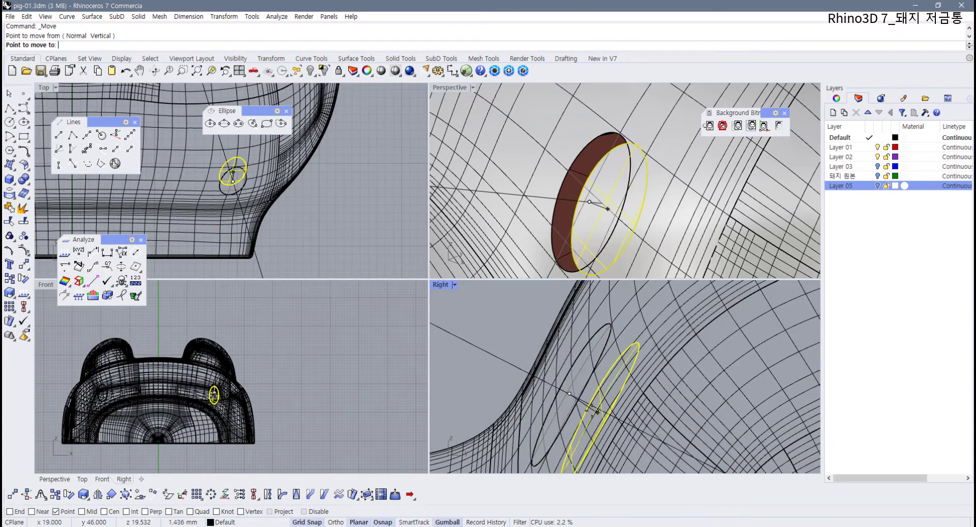
{"action": "scroll", "coordinate": [572, 394], "scroll_direction": "up", "scroll_amount": 2}
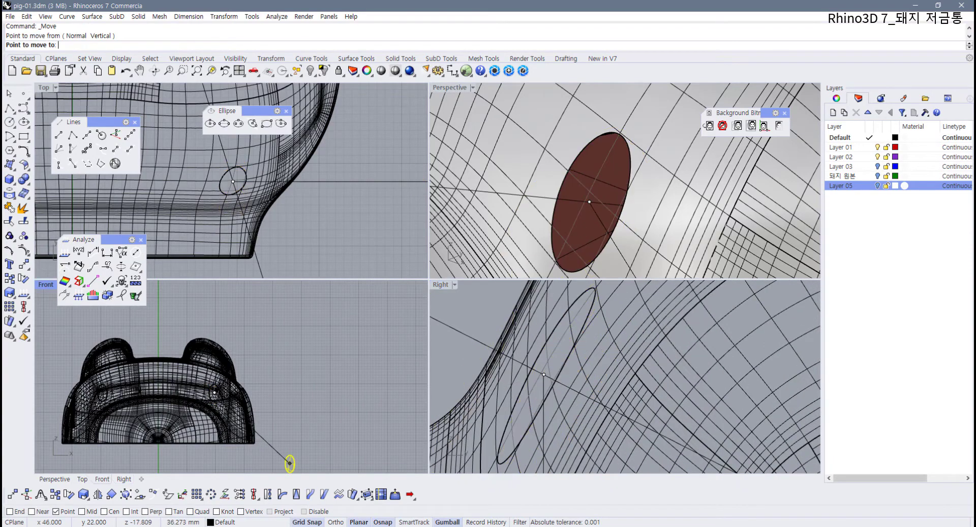
{"action": "left_click", "coordinate": [33, 511]}
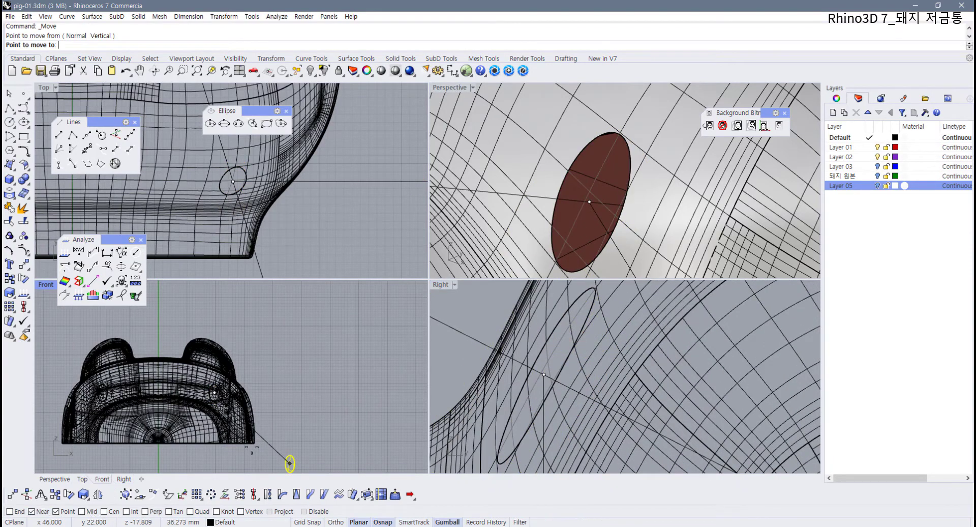
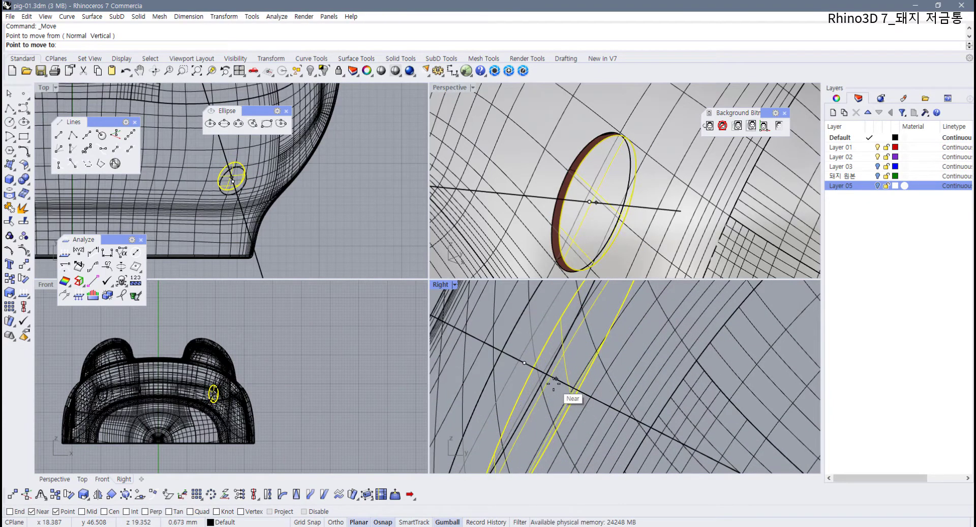
{"action": "left_click", "coordinate": [556, 379]}
- Scale the moved eye surface down uniformly in 3D to open a ring-shaped gap around it, and maximize the Perspective view
{"action": "right_click_drag", "start_coordinate": [561, 271], "coordinate": [625, 240]}
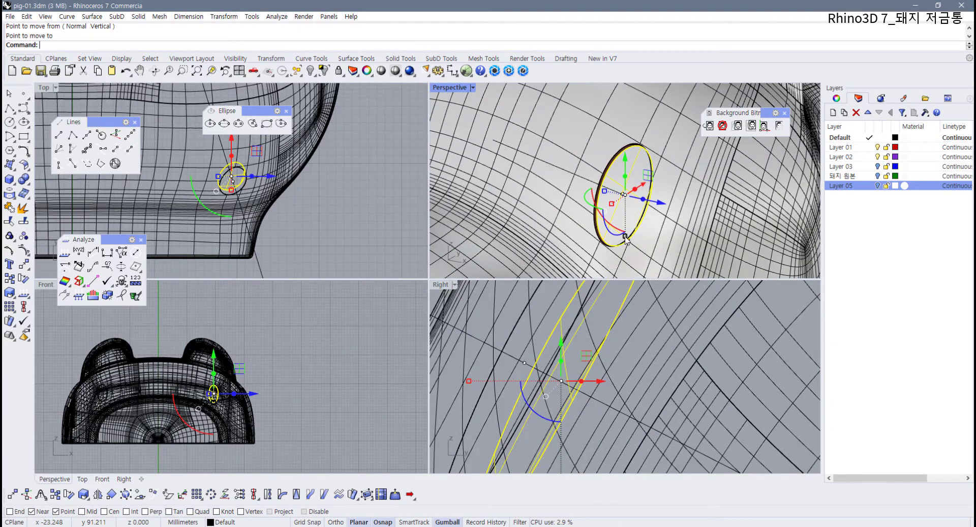
{"action": "left_click_drag", "start_coordinate": [625, 239], "coordinate": [623, 229]}
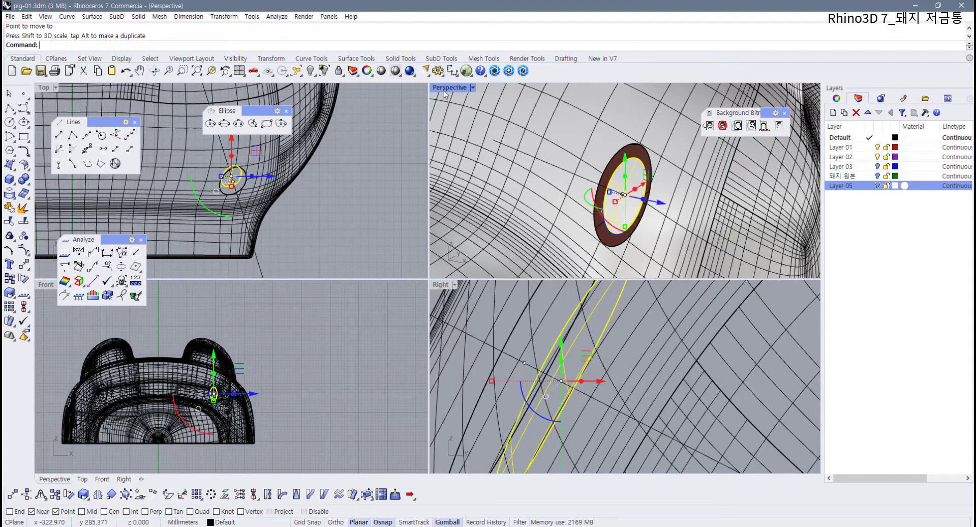
{"action": "double_click", "coordinate": [444, 93]}
{"action": "scroll", "coordinate": [458, 244], "scroll_direction": "down", "scroll_amount": 6}
{"action": "key", "text": "Escape"}
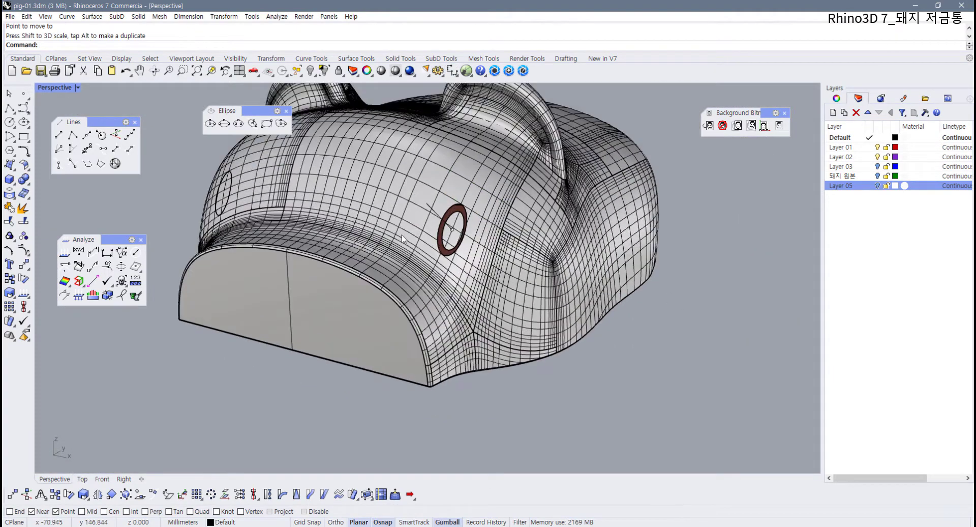
- Start a surface blend between the shrunken near eye's edge and the face opening's edge, accepting the default seam points
{"action": "scroll", "coordinate": [402, 238], "scroll_direction": "up", "scroll_amount": 10}
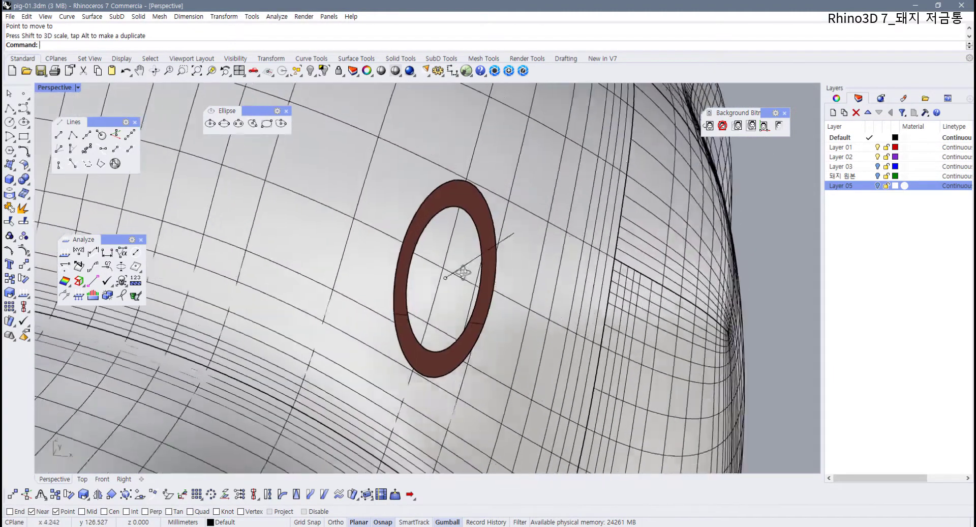
{"action": "right_click_drag", "start_coordinate": [463, 272], "coordinate": [477, 190]}
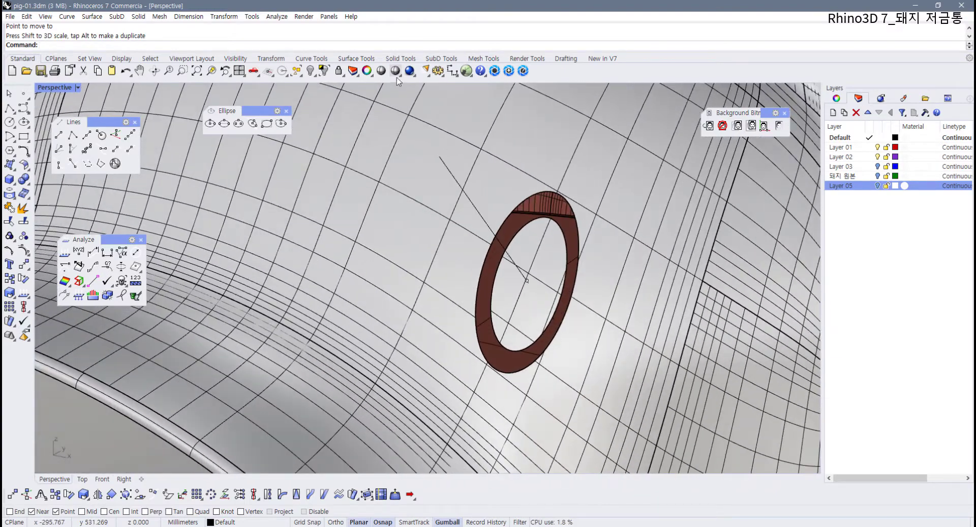
{"action": "left_click", "coordinate": [351, 60]}
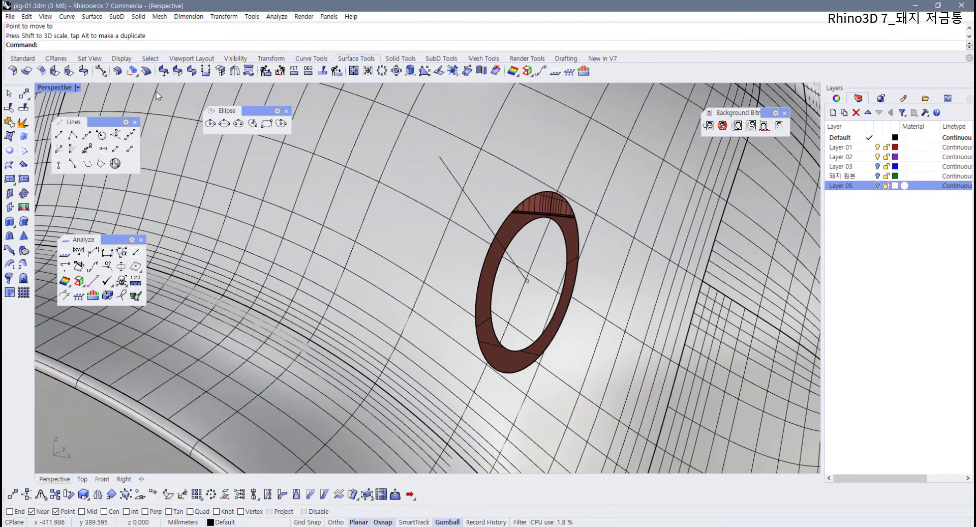
{"action": "left_click", "coordinate": [84, 71]}
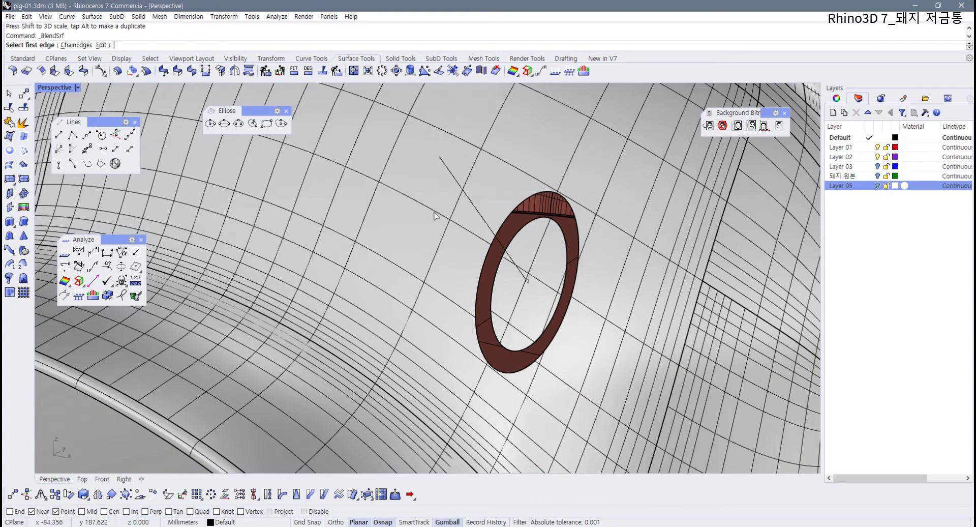
{"action": "left_click", "coordinate": [548, 227]}
{"action": "left_click", "coordinate": [527, 203]}
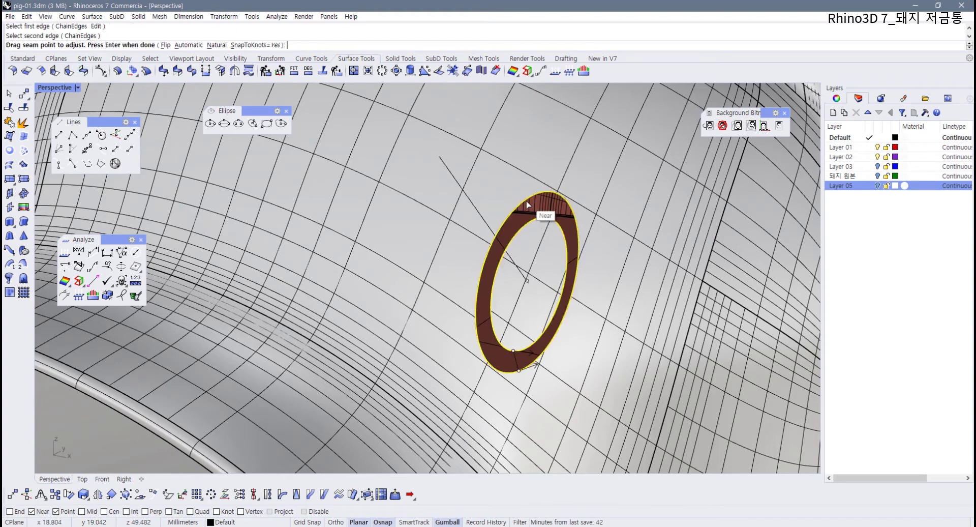
{"action": "right_click", "coordinate": [534, 209]}
{"action": "right_click_drag", "start_coordinate": [503, 241], "coordinate": [528, 251]}
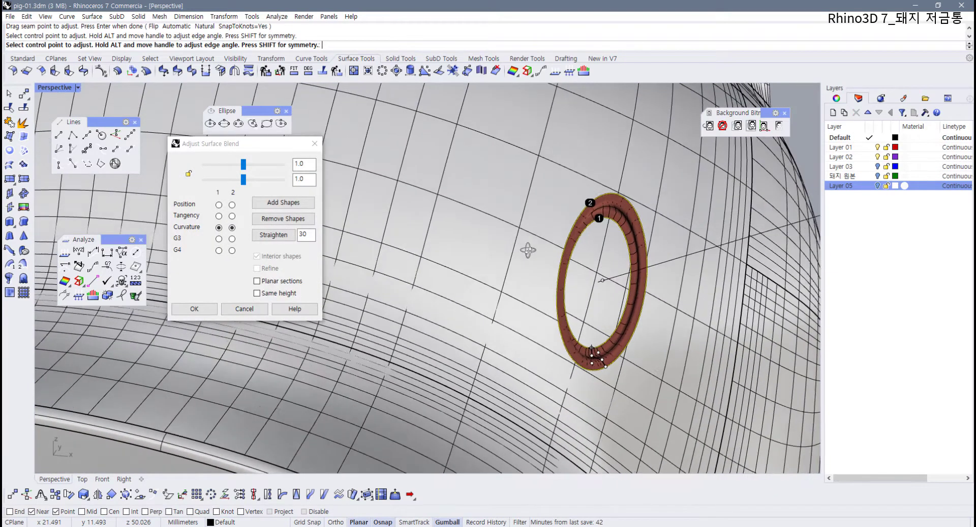
- Set both edges of the near-eye surface blend to Tangency continuity and create the blend
{"action": "scroll", "coordinate": [618, 257], "scroll_direction": "up", "scroll_amount": 3}
{"action": "right_click_drag", "start_coordinate": [617, 257], "coordinate": [421, 292]}
{"action": "scroll", "coordinate": [421, 269], "scroll_direction": "up", "scroll_amount": 5}
{"action": "scroll", "coordinate": [567, 294], "scroll_direction": "down", "scroll_amount": 4}
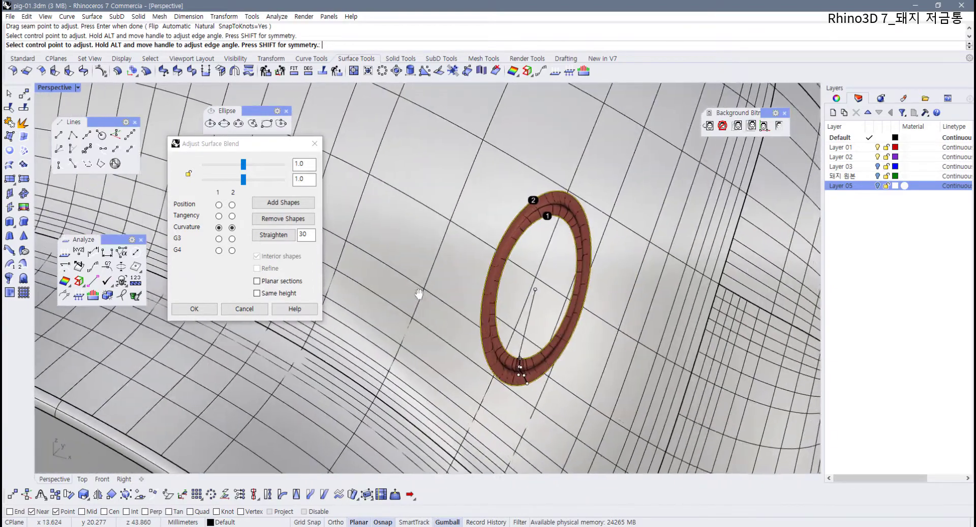
{"action": "left_click", "coordinate": [219, 215]}
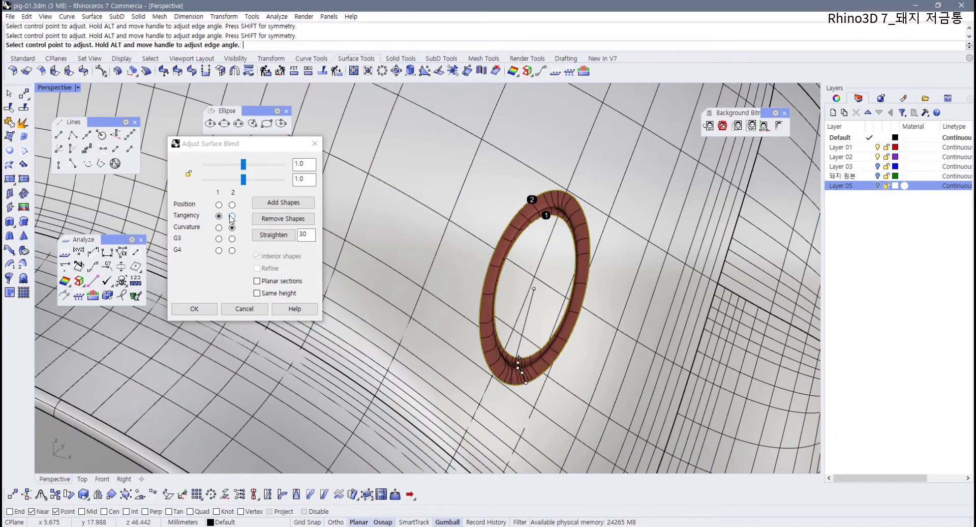
{"action": "left_click", "coordinate": [232, 216]}
{"action": "right_click_drag", "start_coordinate": [538, 325], "coordinate": [485, 293]}
{"action": "scroll", "coordinate": [550, 335], "scroll_direction": "up", "scroll_amount": 5}
{"action": "right_click", "coordinate": [549, 341]}
{"action": "scroll", "coordinate": [549, 345], "scroll_direction": "down", "scroll_amount": 7}
- Examine the blended near eye in Rendered display mode, then return the Perspective view to Shaded
{"action": "left_click", "coordinate": [78, 87]}
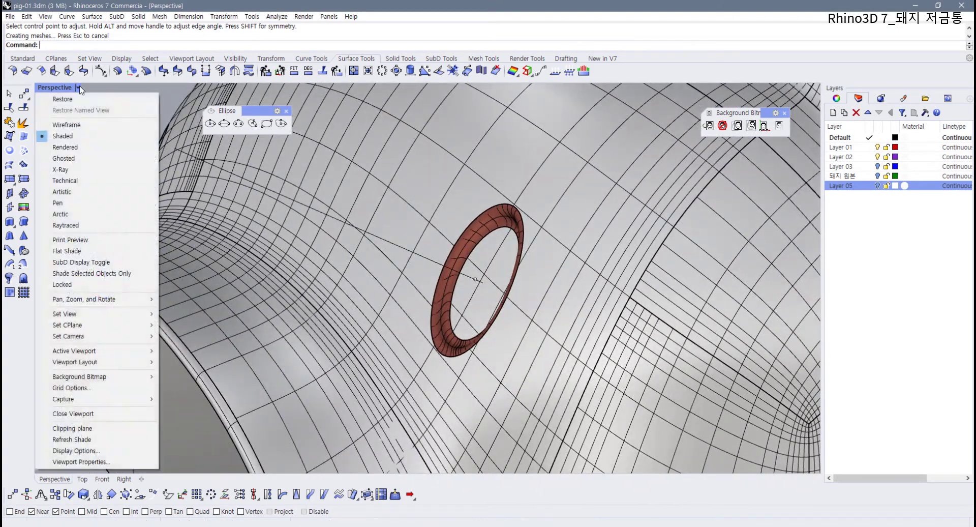
{"action": "left_click", "coordinate": [59, 141]}
{"action": "right_click_drag", "start_coordinate": [364, 247], "coordinate": [405, 271]}
{"action": "scroll", "coordinate": [394, 272], "scroll_direction": "down", "scroll_amount": 10}
{"action": "scroll", "coordinate": [421, 286], "scroll_direction": "up", "scroll_amount": 5}
{"action": "scroll", "coordinate": [421, 287], "scroll_direction": "up", "scroll_amount": 4}
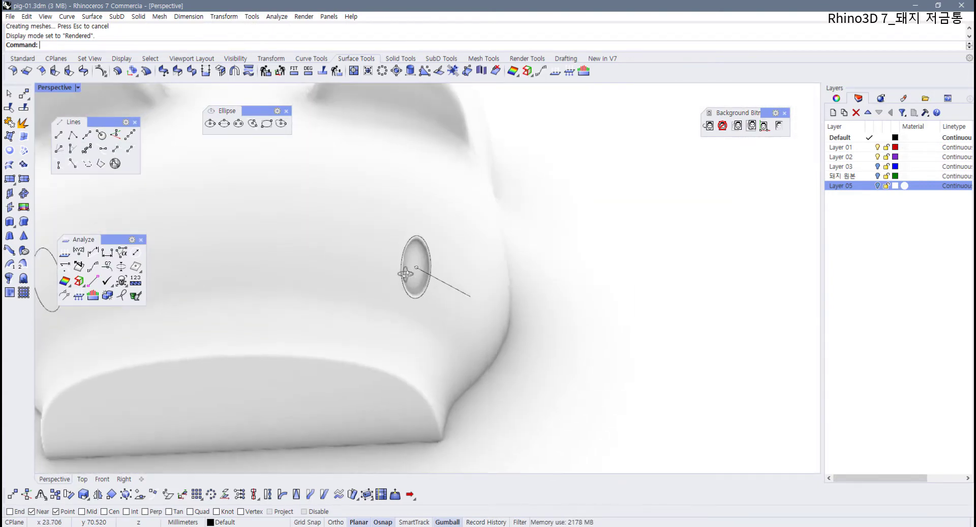
{"action": "scroll", "coordinate": [405, 271], "scroll_direction": "up", "scroll_amount": 5}
{"action": "left_click", "coordinate": [78, 88]}
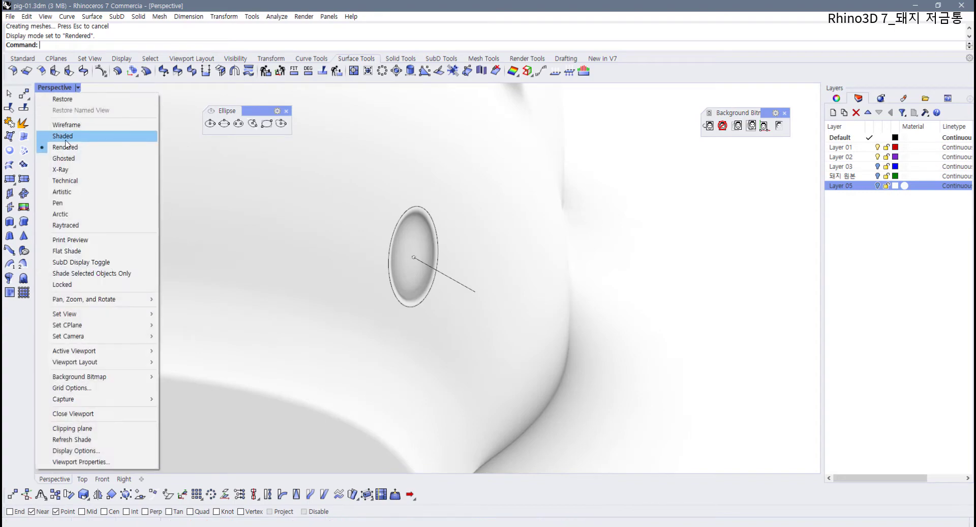
{"action": "left_click", "coordinate": [65, 140]}
- Undo the surface blend around the near eye
{"action": "scroll", "coordinate": [397, 254], "scroll_direction": "up", "scroll_amount": 6}
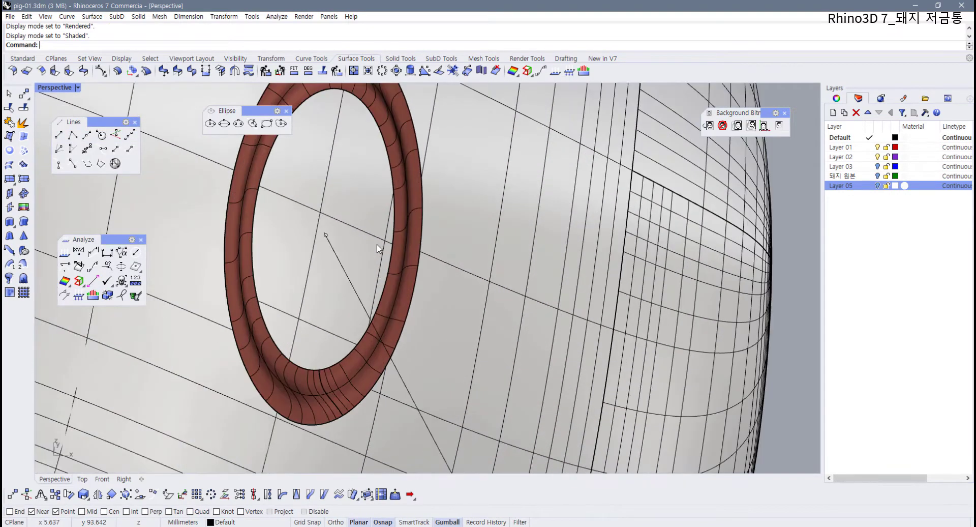
{"action": "right_click_drag", "start_coordinate": [376, 244], "coordinate": [453, 264], "text": "shift"}
{"action": "key", "text": "ctrl+z"}
- Start a new surface blend from the eye surface's edge to the face opening's edge, picking both at the eye's lower end
{"action": "scroll", "coordinate": [459, 264], "scroll_direction": "down", "scroll_amount": 5}
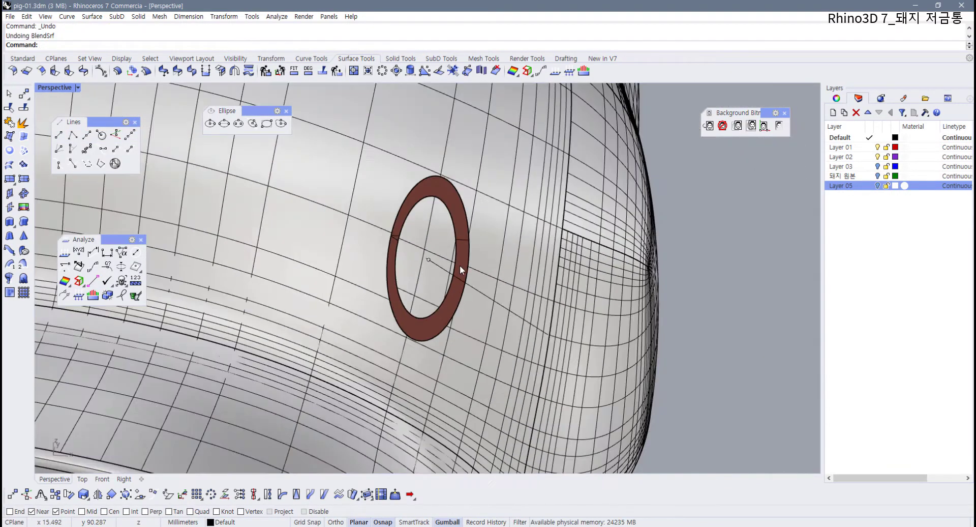
{"action": "scroll", "coordinate": [440, 264], "scroll_direction": "up", "scroll_amount": 1}
{"action": "scroll", "coordinate": [440, 264], "scroll_direction": "up", "scroll_amount": 2}
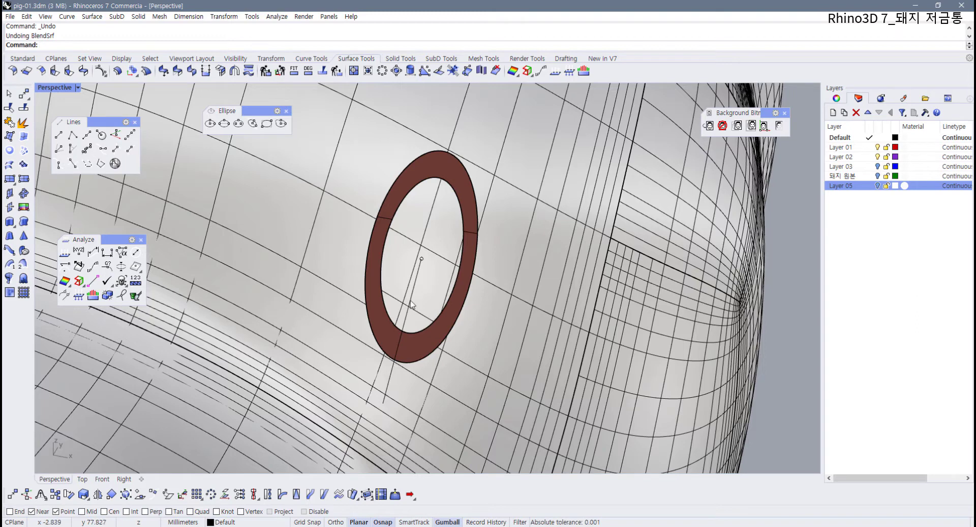
{"action": "left_click", "coordinate": [82, 71]}
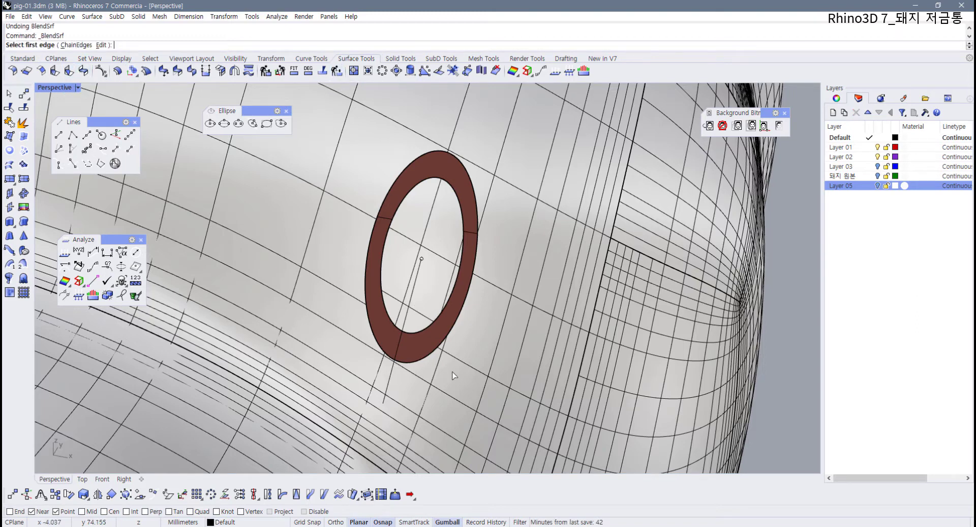
{"action": "scroll", "coordinate": [458, 376], "scroll_direction": "up", "scroll_amount": 3}
{"action": "left_click", "coordinate": [391, 319]}
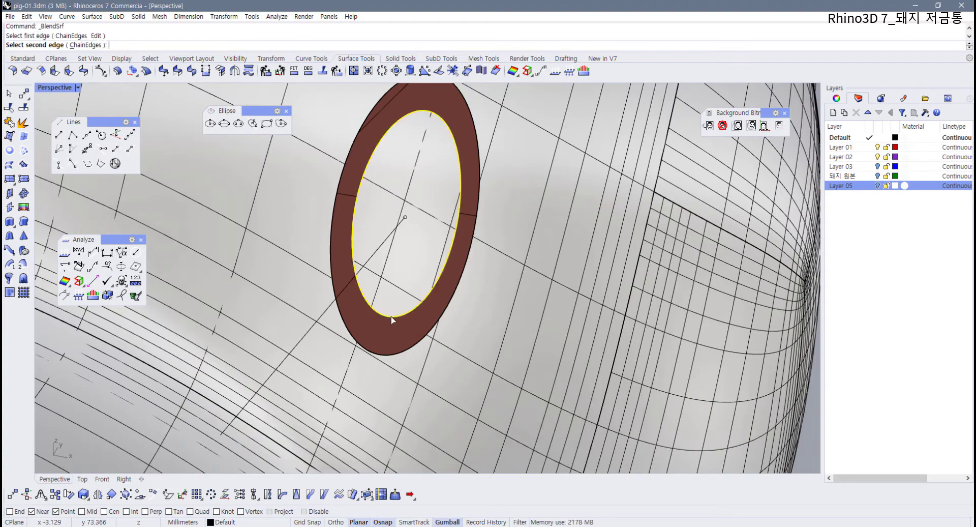
{"action": "left_click", "coordinate": [394, 356]}
{"action": "right_click_drag", "start_coordinate": [395, 356], "coordinate": [457, 350]}
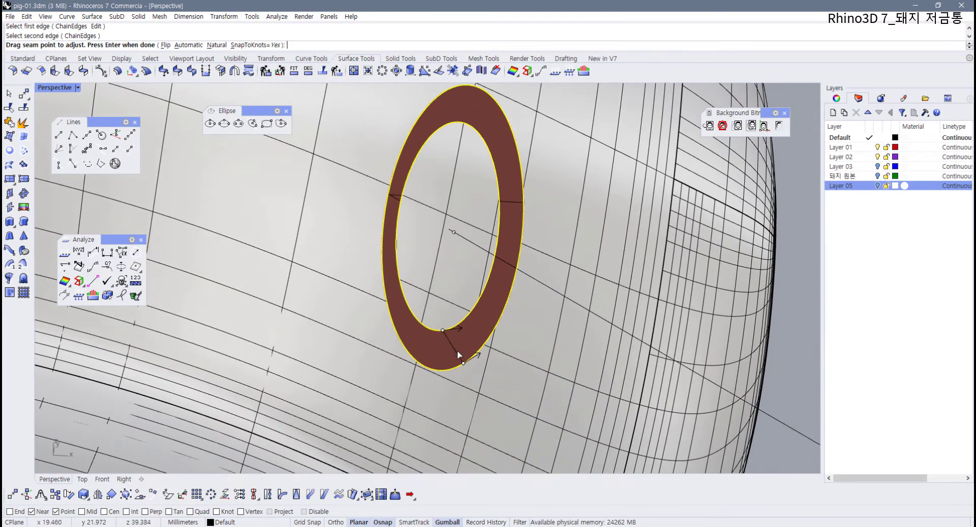
- Align the outer edge's seam point with the inner one in the Top view and accept the seams
{"action": "double_click", "coordinate": [47, 88]}
{"action": "scroll", "coordinate": [230, 193], "scroll_direction": "up", "scroll_amount": 5}
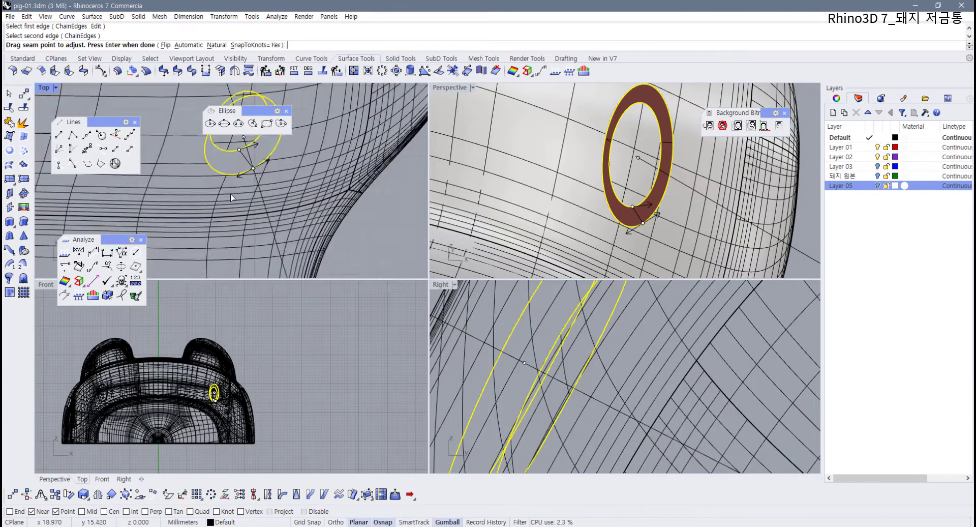
{"action": "scroll", "coordinate": [230, 193], "scroll_direction": "up", "scroll_amount": 6}
{"action": "right_click_drag", "start_coordinate": [259, 196], "coordinate": [270, 274]}
{"action": "left_click_drag", "start_coordinate": [284, 239], "coordinate": [258, 251]}
{"action": "key", "text": "Return"}
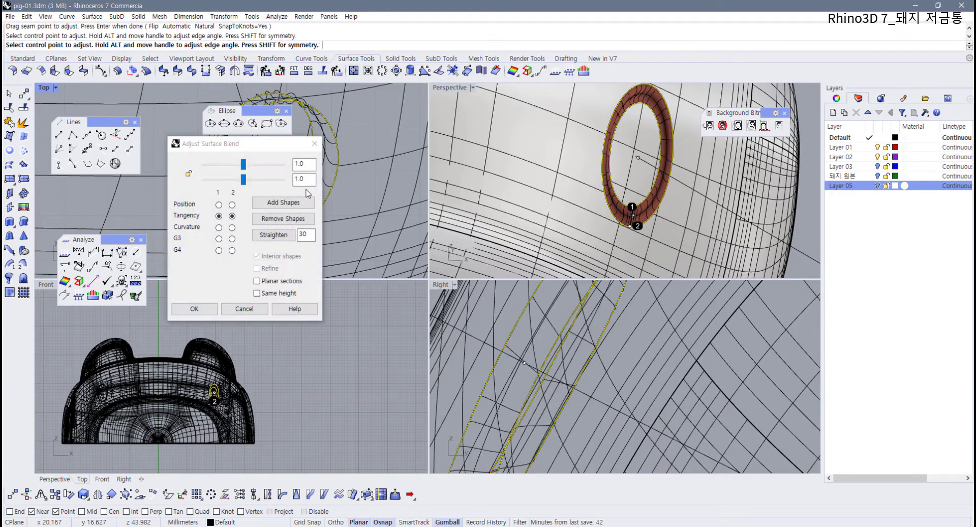
- Turn on Planar sections for the eye blend and draw the diagonal section direction line in the Top view
{"action": "left_click_drag", "start_coordinate": [265, 145], "coordinate": [400, 309]}
{"action": "scroll", "coordinate": [326, 219], "scroll_direction": "down", "scroll_amount": 3}
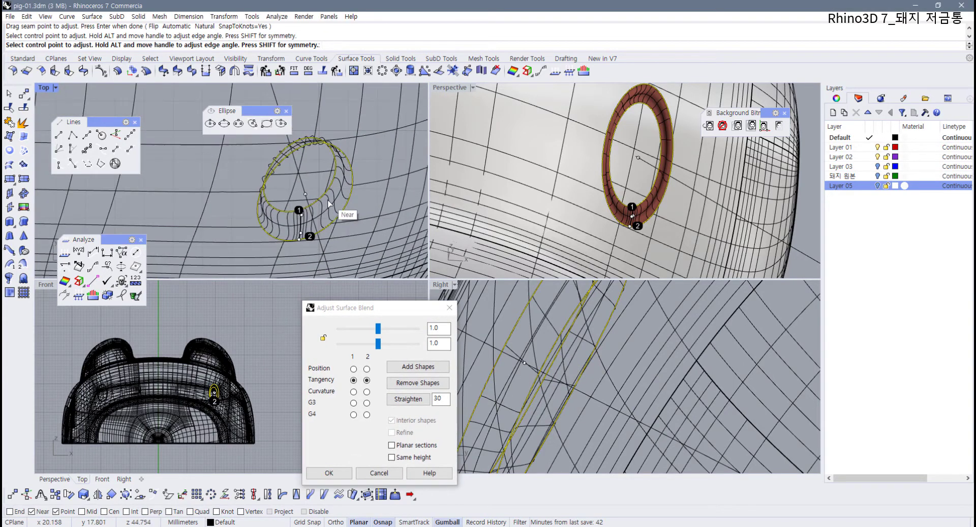
{"action": "scroll", "coordinate": [323, 217], "scroll_direction": "up", "scroll_amount": 2}
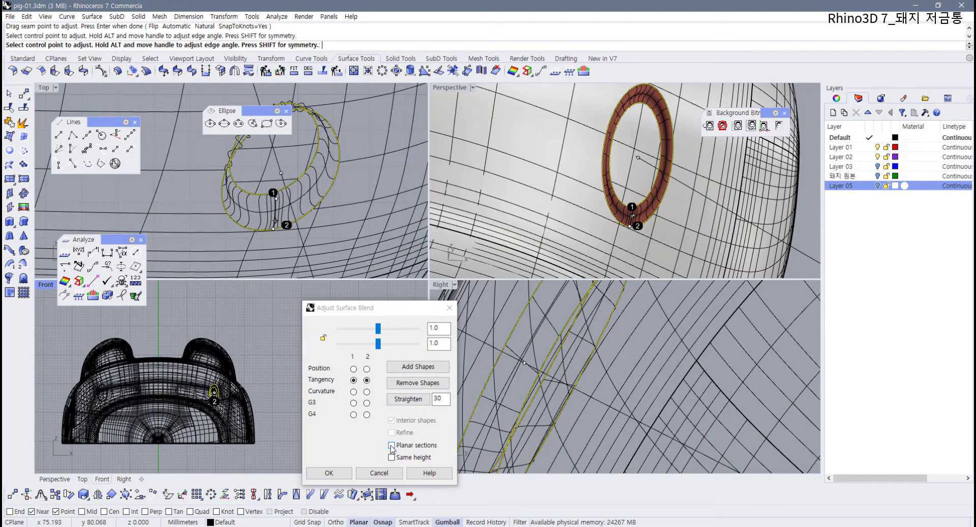
{"action": "left_click", "coordinate": [391, 446]}
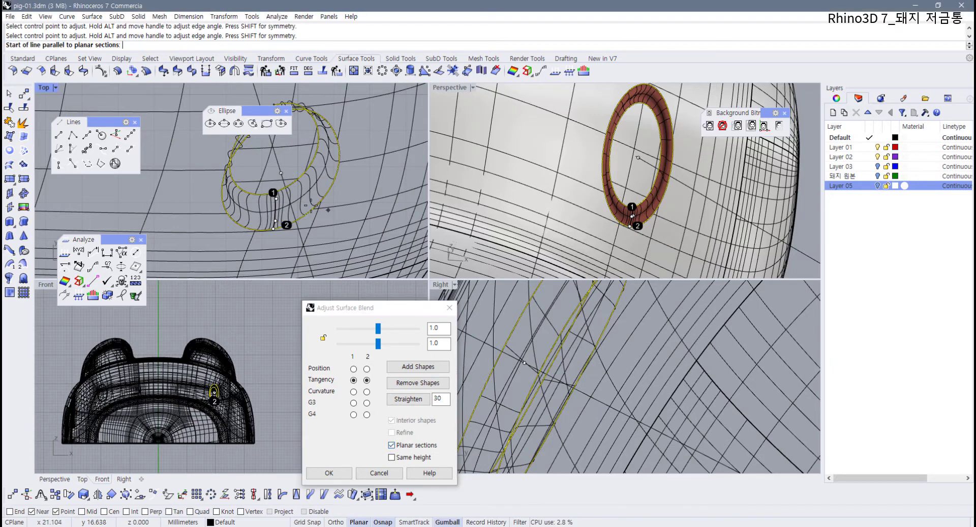
{"action": "left_click", "coordinate": [297, 164]}
{"action": "left_click", "coordinate": [339, 212]}
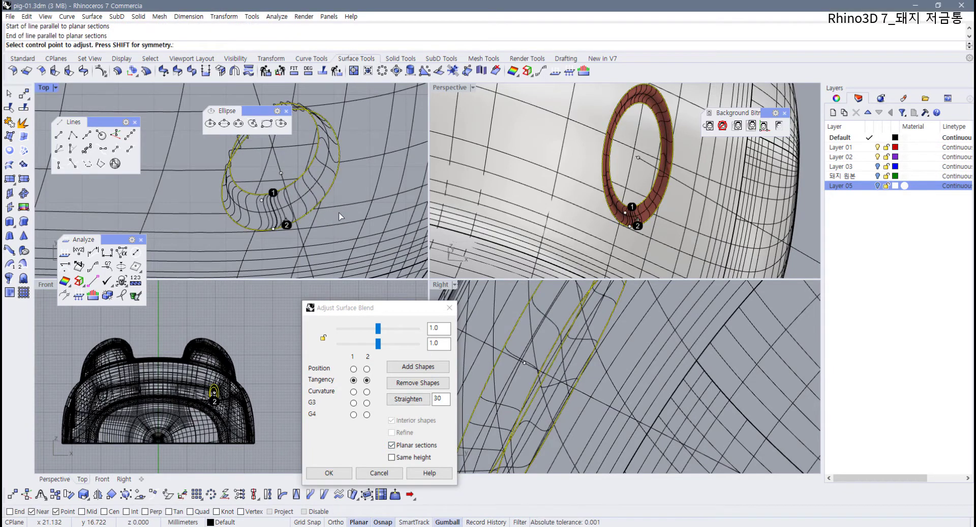
- Try repositioning a control handle of the planar-section blend in the Top view, then cancel the surface blend
{"action": "right_click_drag", "start_coordinate": [320, 219], "coordinate": [329, 232]}
{"action": "right_click_drag", "start_coordinate": [630, 225], "coordinate": [603, 208]}
{"action": "right_click_drag", "start_coordinate": [278, 187], "coordinate": [356, 248]}
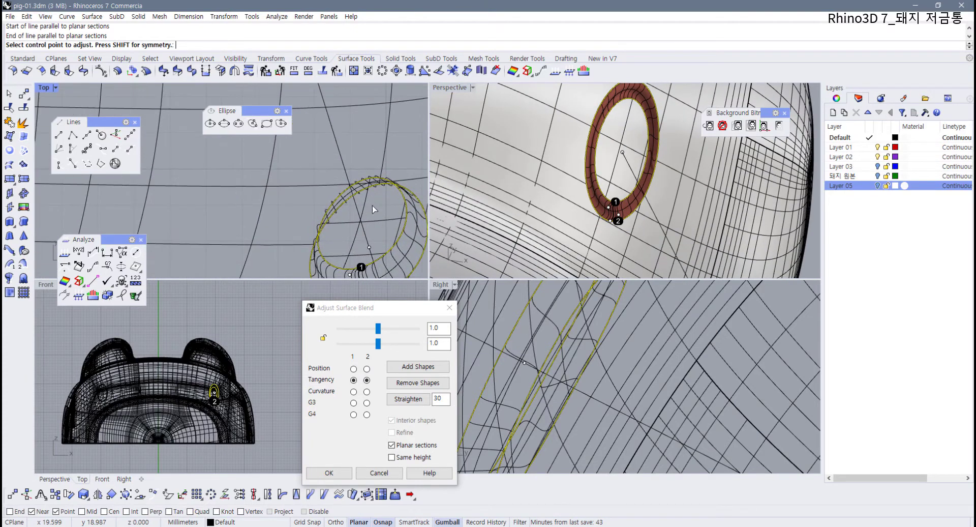
{"action": "left_click", "coordinate": [372, 205]}
{"action": "left_click", "coordinate": [411, 190]}
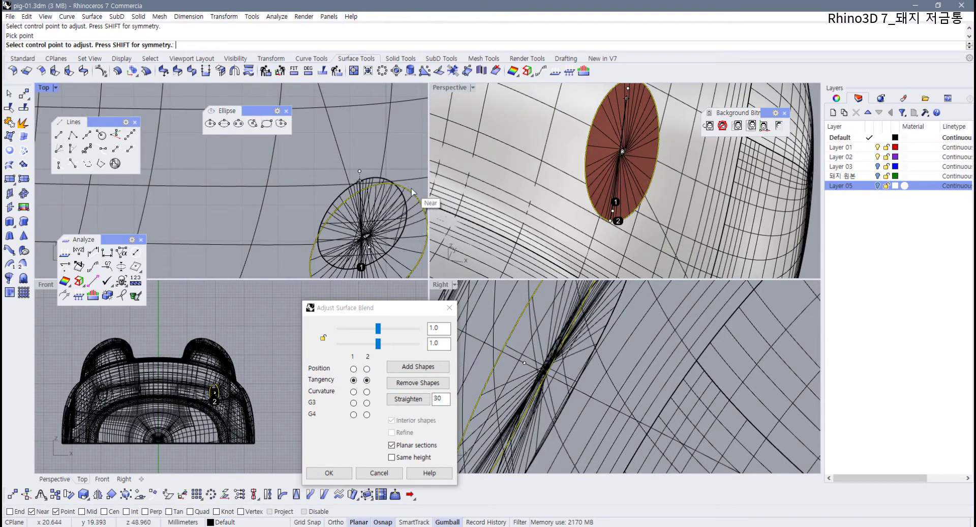
{"action": "key", "text": "Escape"}
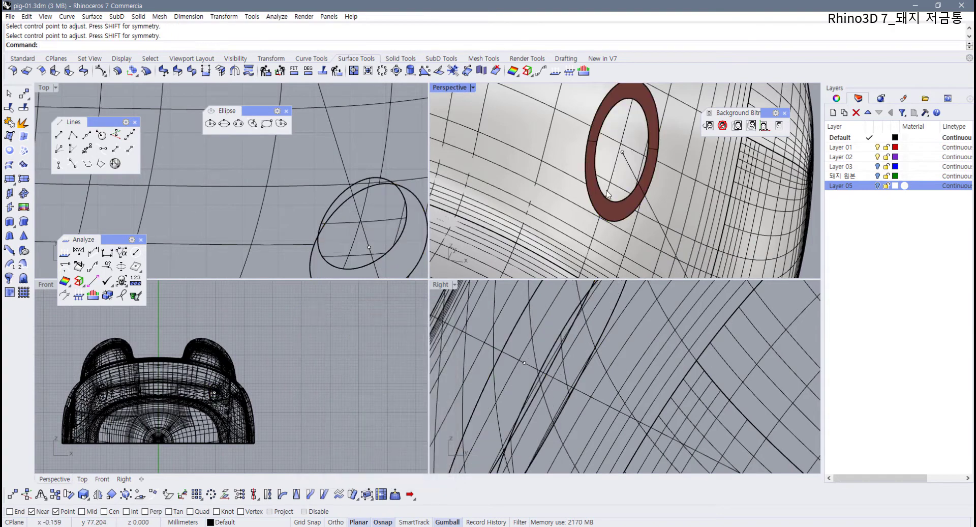
- Begin a start-end-point arc across the ring gap at the eye's lower end, from the eye surface's edge to the face opening's edge
{"action": "right_click_drag", "start_coordinate": [612, 201], "coordinate": [552, 221]}
{"action": "scroll", "coordinate": [583, 189], "scroll_direction": "up", "scroll_amount": 5}
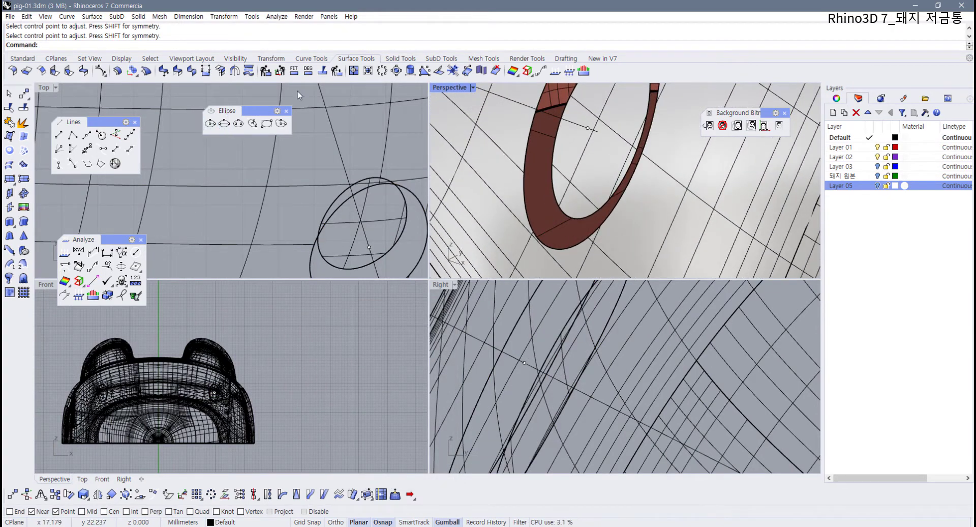
{"action": "left_click", "coordinate": [305, 61]}
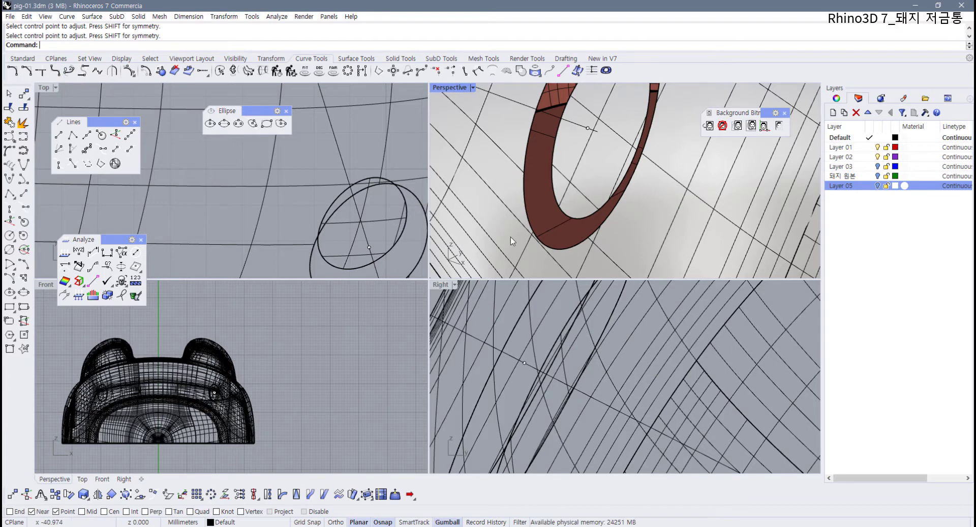
{"action": "left_click", "coordinate": [22, 58]}
{"action": "left_click", "coordinate": [25, 155]}
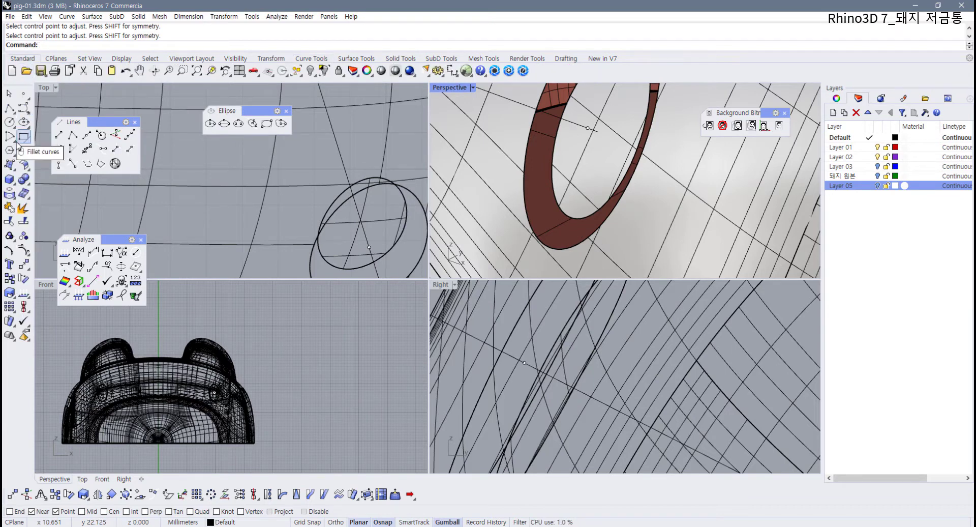
{"action": "left_click_drag", "start_coordinate": [47, 131], "coordinate": [182, 174]}
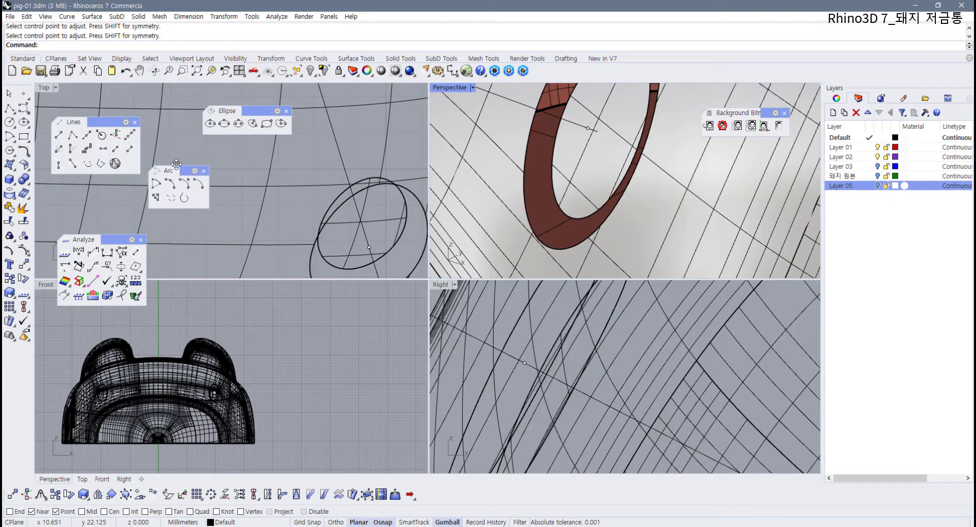
{"action": "left_click", "coordinate": [173, 184]}
{"action": "right_click_drag", "start_coordinate": [556, 217], "coordinate": [603, 221]}
{"action": "left_click", "coordinate": [655, 220]}
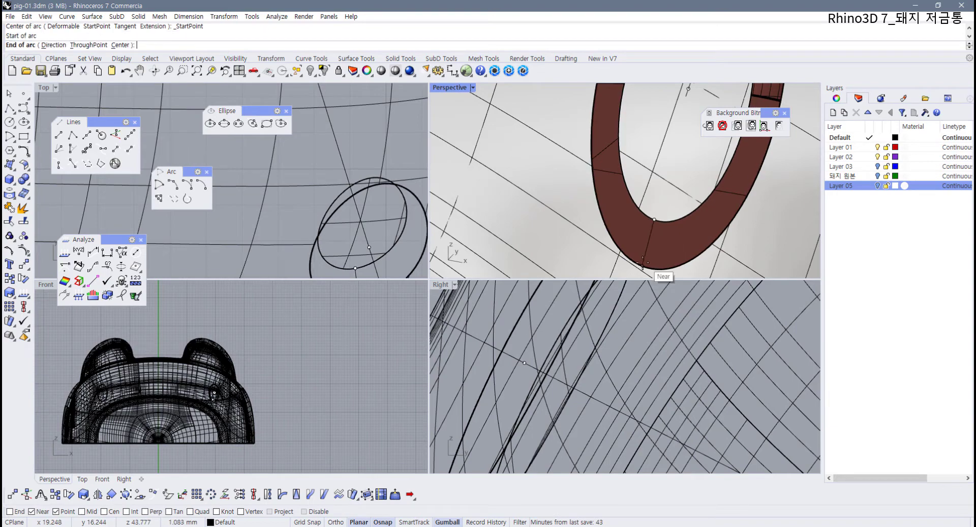
{"action": "left_click", "coordinate": [641, 265]}
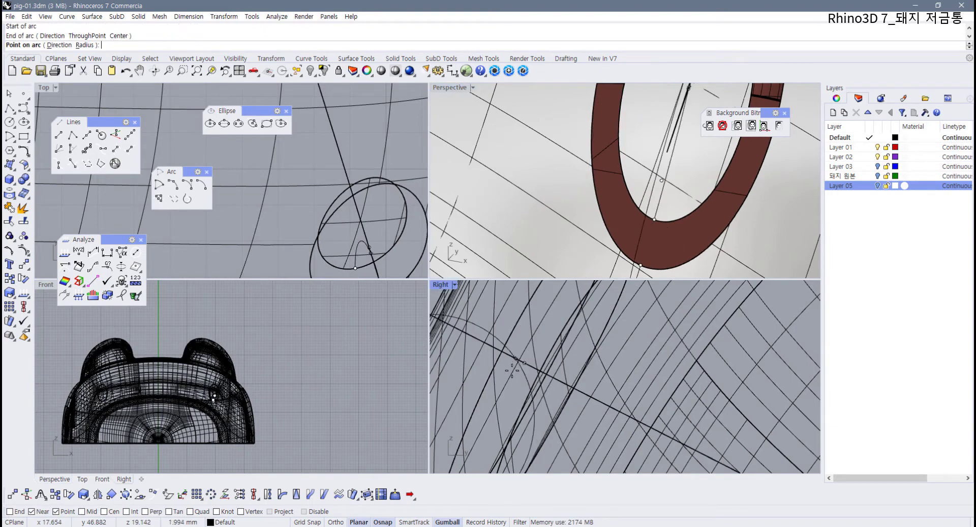
- Finish the arc with a downward bulge placed in the Right view, and maximize the Perspective view
{"action": "scroll", "coordinate": [511, 374], "scroll_direction": "down", "scroll_amount": 10}
{"action": "right_click_drag", "start_coordinate": [527, 385], "coordinate": [567, 392]}
{"action": "scroll", "coordinate": [575, 407], "scroll_direction": "up", "scroll_amount": 8}
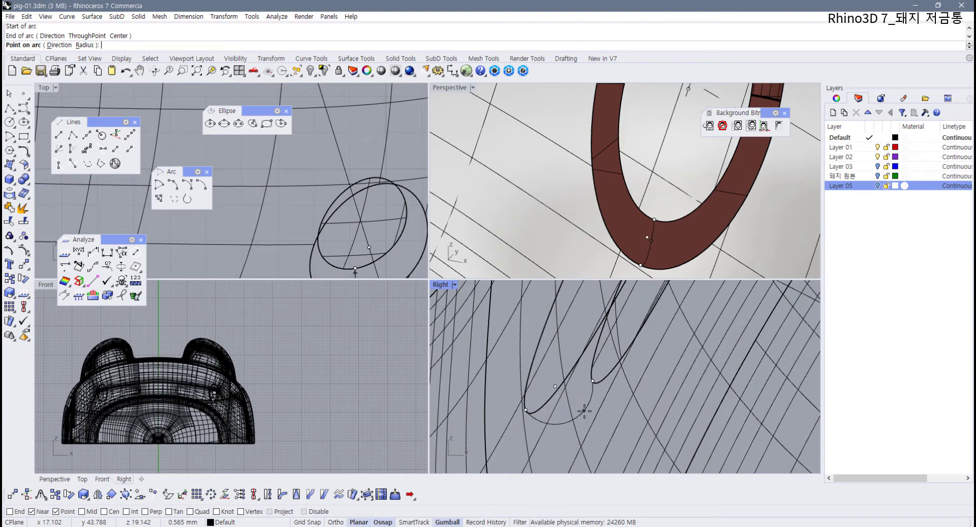
{"action": "left_click", "coordinate": [584, 410]}
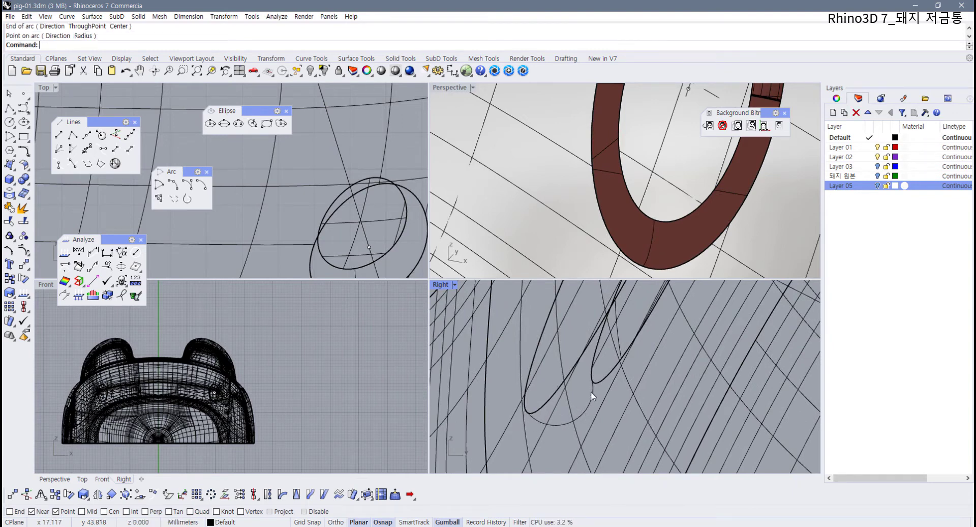
{"action": "double_click", "coordinate": [457, 89]}
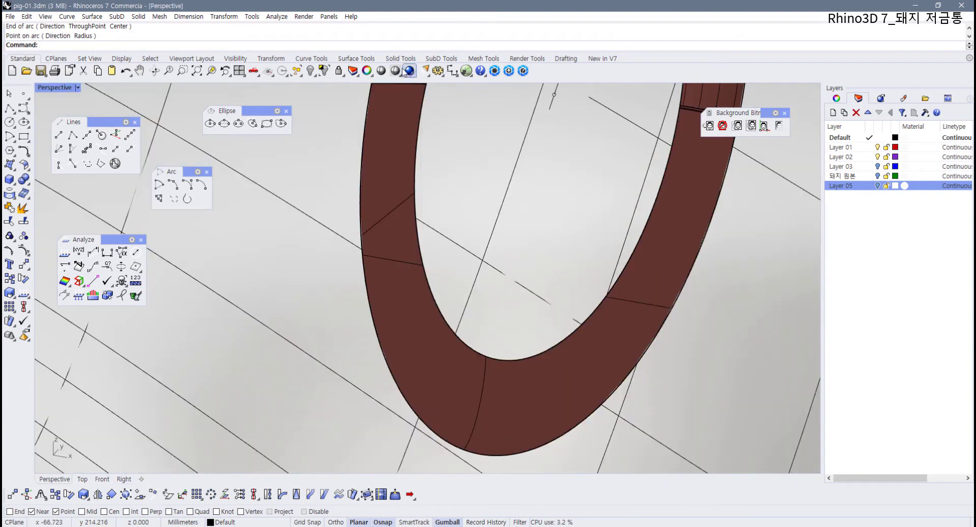
- Close the eye's ring gap with a closed two-rail sweep along the eye surface's edge and face opening's edge, using the arc as cross section
{"action": "left_click", "coordinate": [356, 58]}
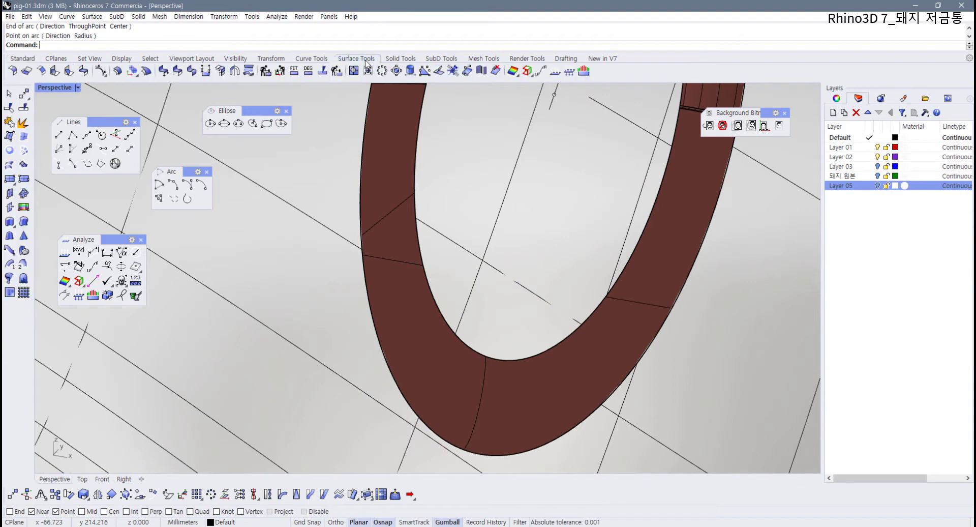
{"action": "left_click", "coordinate": [23, 266]}
{"action": "left_click", "coordinate": [496, 361]}
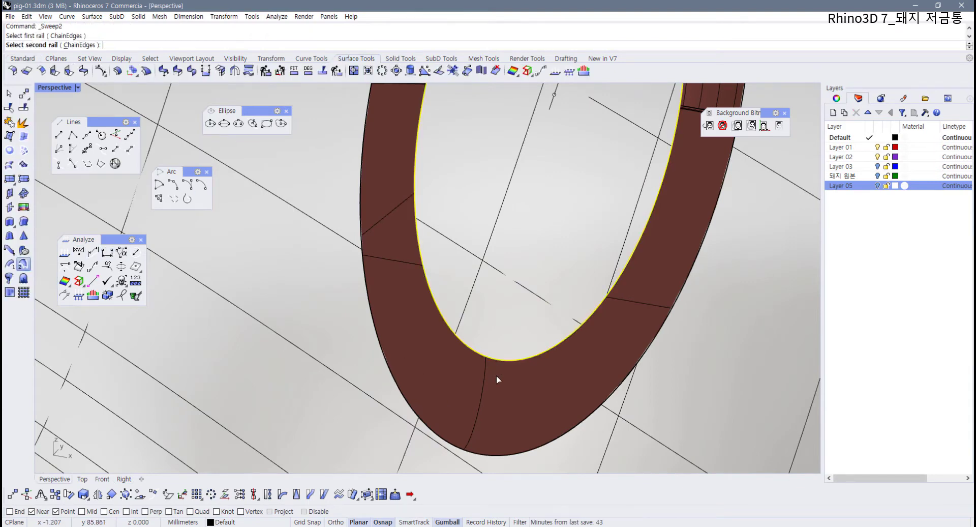
{"action": "left_click", "coordinate": [509, 455]}
{"action": "left_click", "coordinate": [551, 491]}
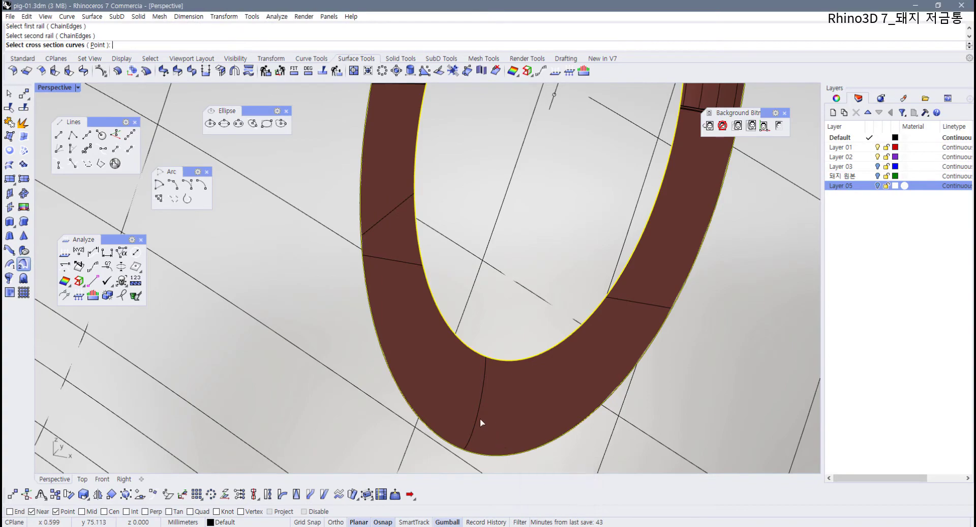
{"action": "left_click", "coordinate": [477, 417]}
{"action": "key", "text": "Return"}
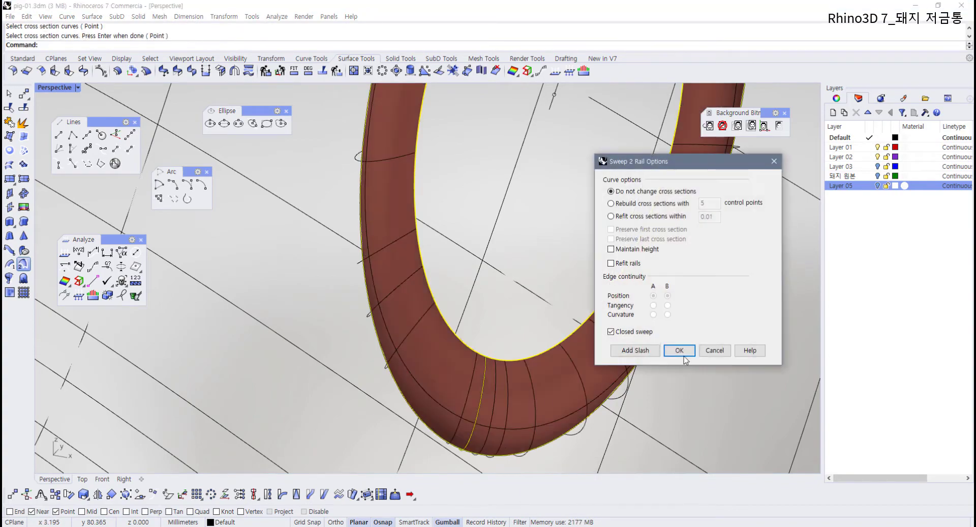
{"action": "scroll", "coordinate": [476, 352], "scroll_direction": "down", "scroll_amount": 10}
{"action": "right_click_drag", "start_coordinate": [475, 352], "coordinate": [460, 323]}
{"action": "scroll", "coordinate": [404, 323], "scroll_direction": "up", "scroll_amount": 4}
{"action": "left_click", "coordinate": [680, 351]}
{"action": "scroll", "coordinate": [392, 209], "scroll_direction": "up", "scroll_amount": 4}
- Join the swept ring and the inset eye surface to the pig's body
{"action": "left_click", "coordinate": [430, 232]}
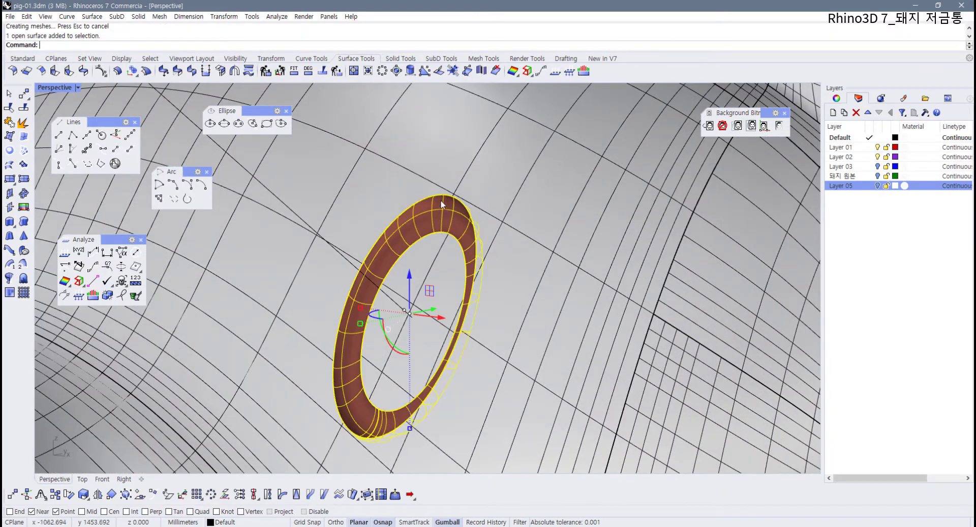
{"action": "left_click", "coordinate": [428, 266], "text": "shift"}
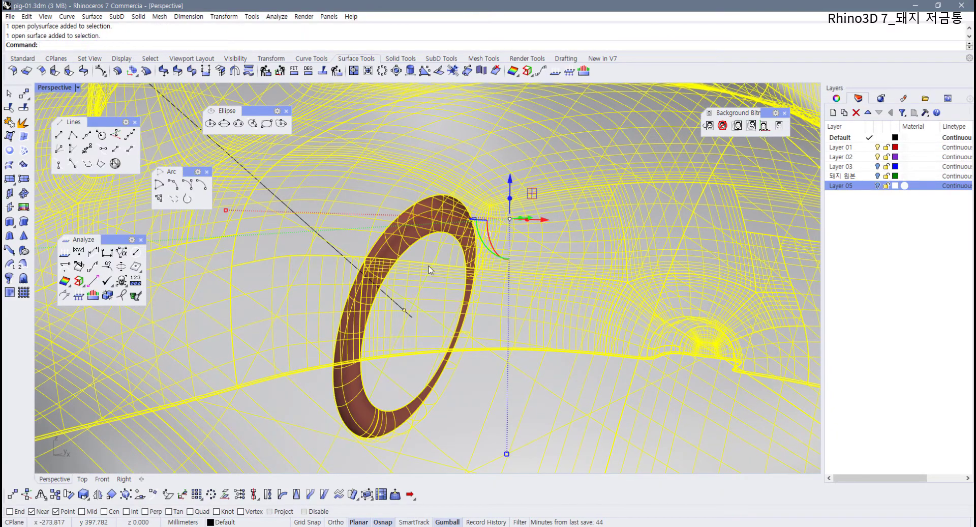
{"action": "key", "text": "ctrl+j"}
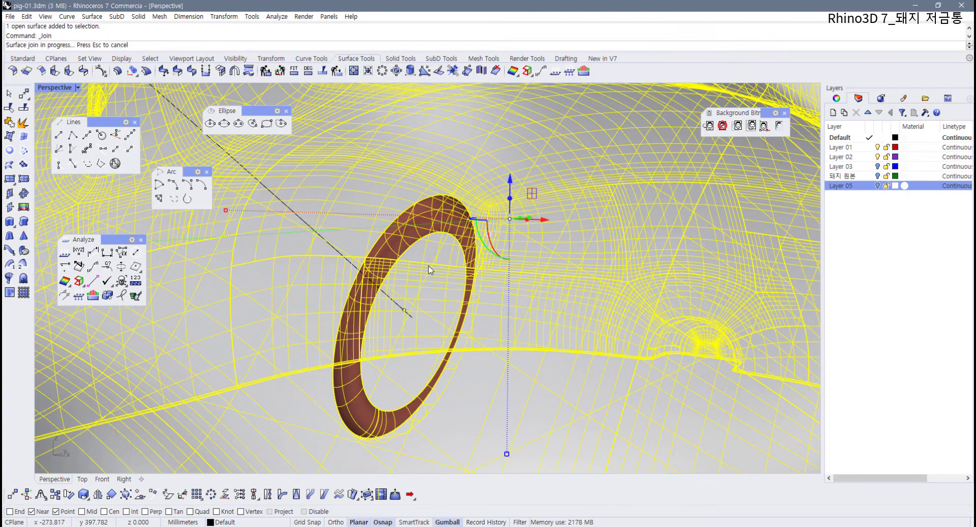
{"action": "scroll", "coordinate": [429, 266], "scroll_direction": "down", "scroll_amount": 5}
{"action": "key", "text": "Escape"}
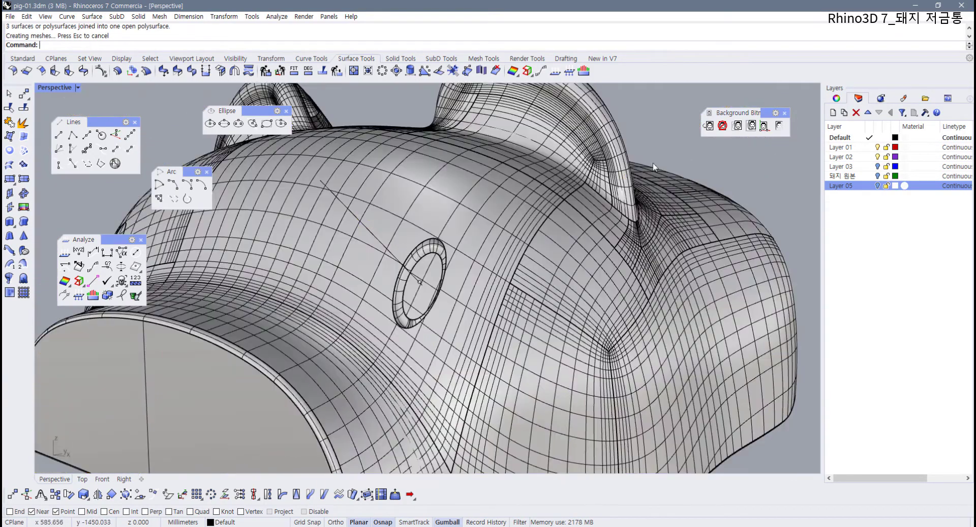
{"action": "scroll", "coordinate": [420, 224], "scroll_direction": "up", "scroll_amount": 8}
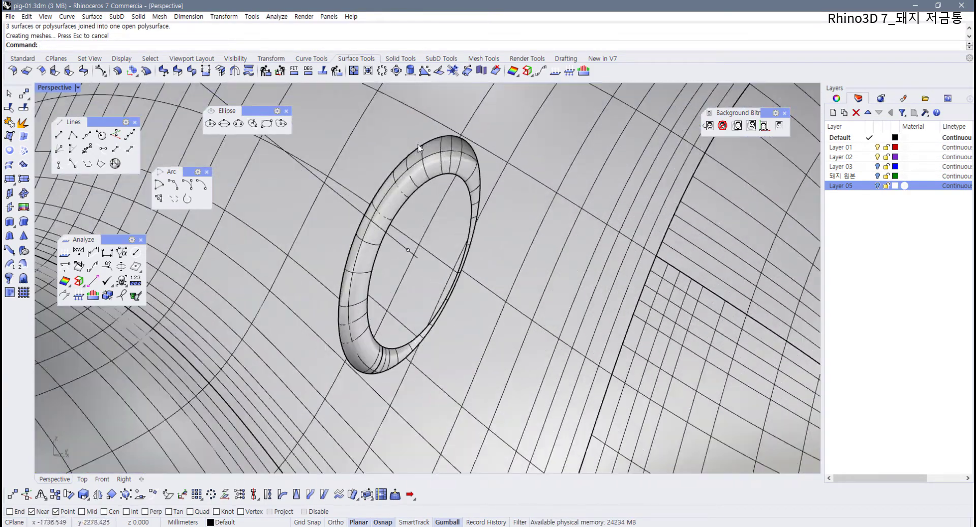
- Fillet the outer edge of the swept eye ring with a 0.2 radius and inspect it from other angles
{"action": "left_click", "coordinate": [401, 59]}
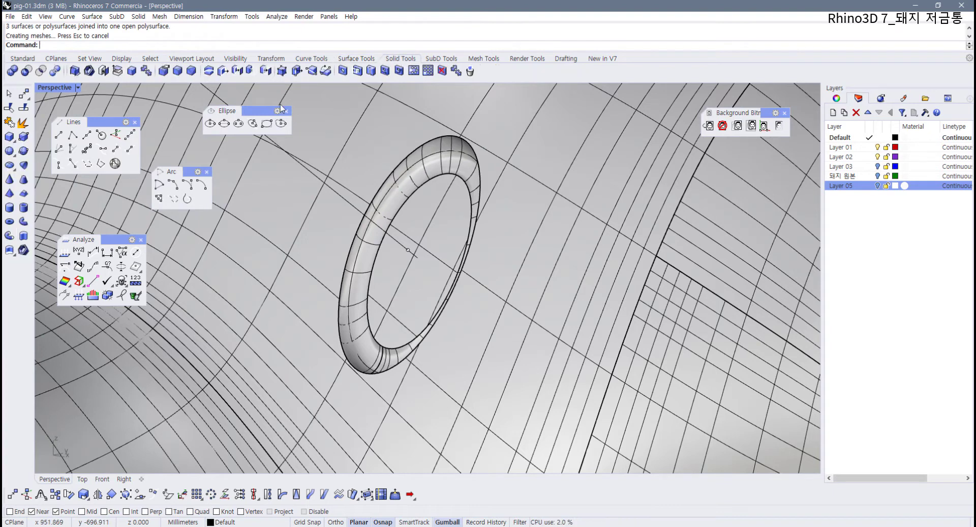
{"action": "left_click", "coordinate": [178, 71]}
{"action": "type", "text": ".2"}
{"action": "key", "text": "Return"}
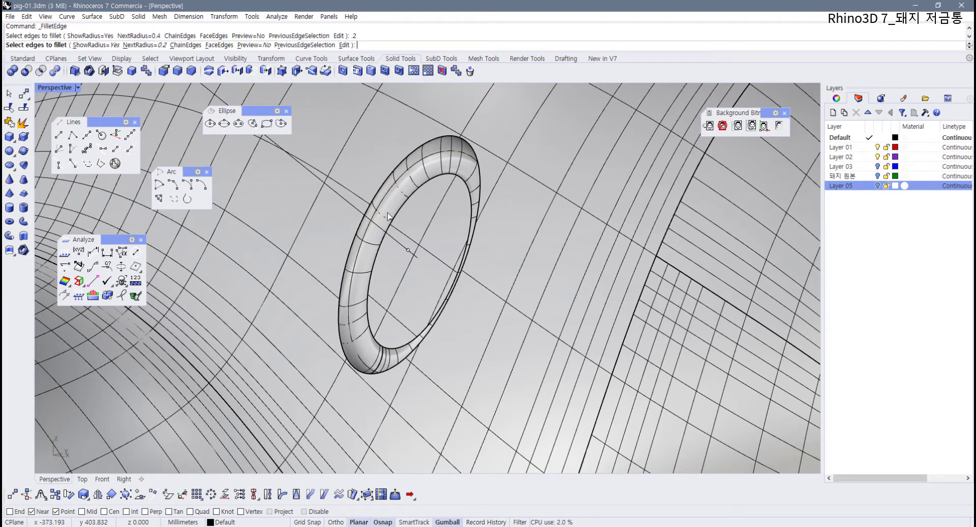
{"action": "left_click", "coordinate": [384, 183]}
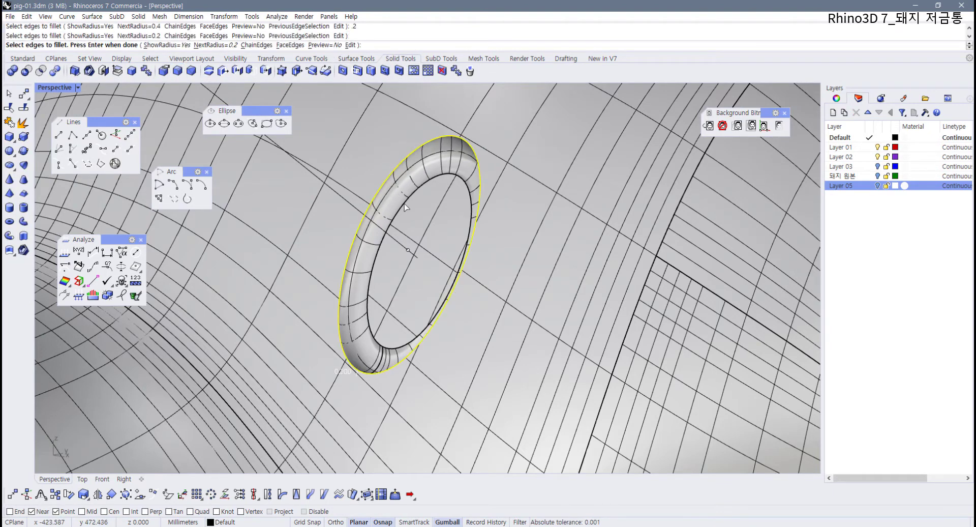
{"action": "key", "text": "Return"}
{"action": "key", "text": "Return"}
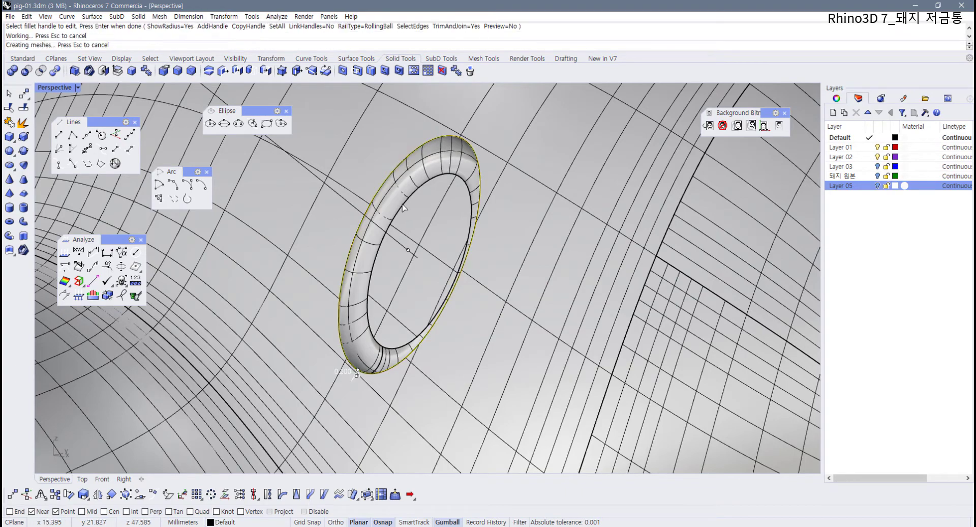
{"action": "scroll", "coordinate": [360, 245], "scroll_direction": "down", "scroll_amount": 3}
{"action": "right_click_drag", "start_coordinate": [360, 245], "coordinate": [420, 248]}
{"action": "right_click_drag", "start_coordinate": [408, 247], "coordinate": [465, 279]}
{"action": "scroll", "coordinate": [372, 262], "scroll_direction": "up", "scroll_amount": 2}
- Undo the eye rim fillet and the join of the eye surfaces to the body
{"action": "key", "text": "ctrl+z"}
{"action": "left_click", "coordinate": [488, 254]}
{"action": "scroll", "coordinate": [430, 314], "scroll_direction": "down", "scroll_amount": 5}
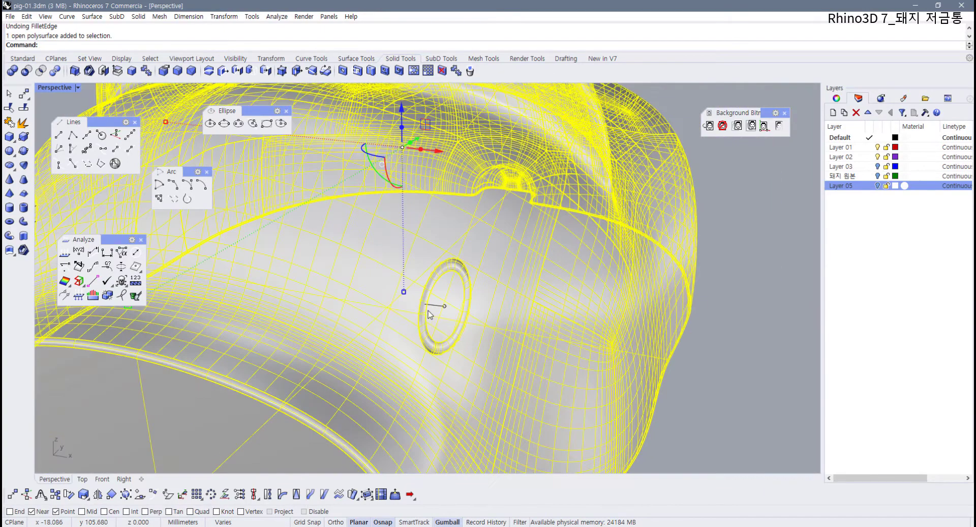
{"action": "key", "text": "ctrl+z"}
{"action": "scroll", "coordinate": [406, 274], "scroll_direction": "up", "scroll_amount": 8}
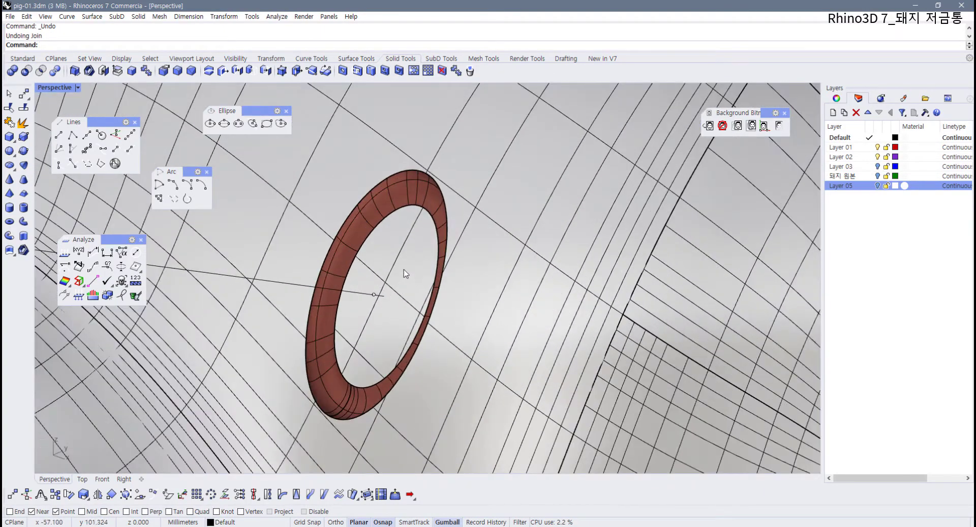
- Delete the old flush eye surface on the opposite side of the face
{"action": "left_click", "coordinate": [403, 274]}
{"action": "left_click", "coordinate": [390, 223]}
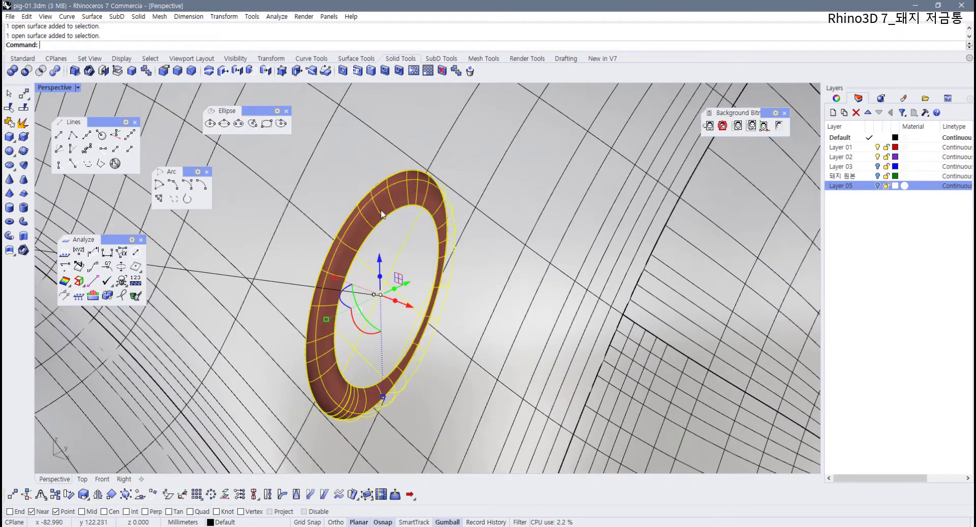
{"action": "scroll", "coordinate": [394, 345], "scroll_direction": "down", "scroll_amount": 8}
{"action": "right_click_drag", "start_coordinate": [395, 340], "coordinate": [608, 332], "text": "shift"}
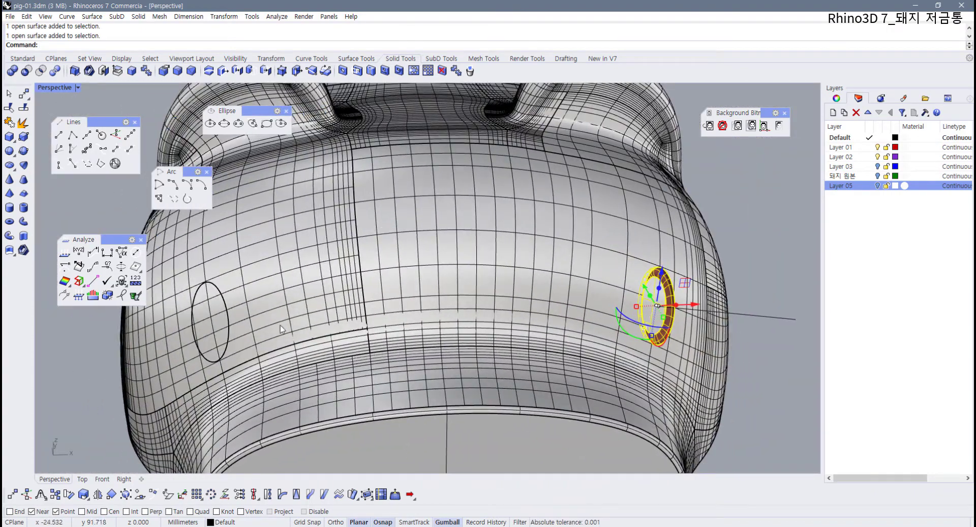
{"action": "left_click", "coordinate": [210, 319]}
{"action": "key", "text": "Delete"}
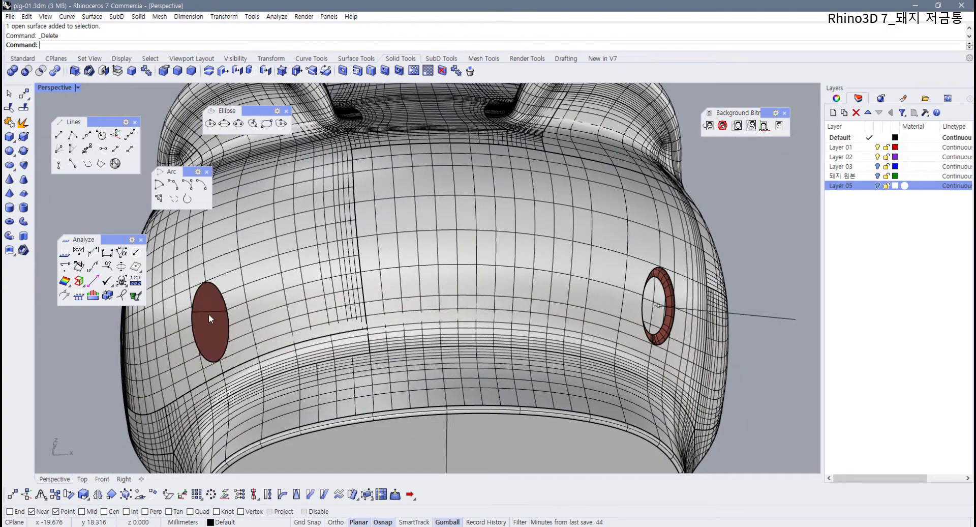
- Mirror a copy of the swept ring and inset eye surface across the vertical centre line in the Front view, with Grid Snap on
{"action": "right_click_drag", "start_coordinate": [629, 300], "coordinate": [560, 324]}
{"action": "right_click_drag", "start_coordinate": [552, 364], "coordinate": [528, 279], "text": "shift"}
{"action": "scroll", "coordinate": [529, 283], "scroll_direction": "up", "scroll_amount": 3}
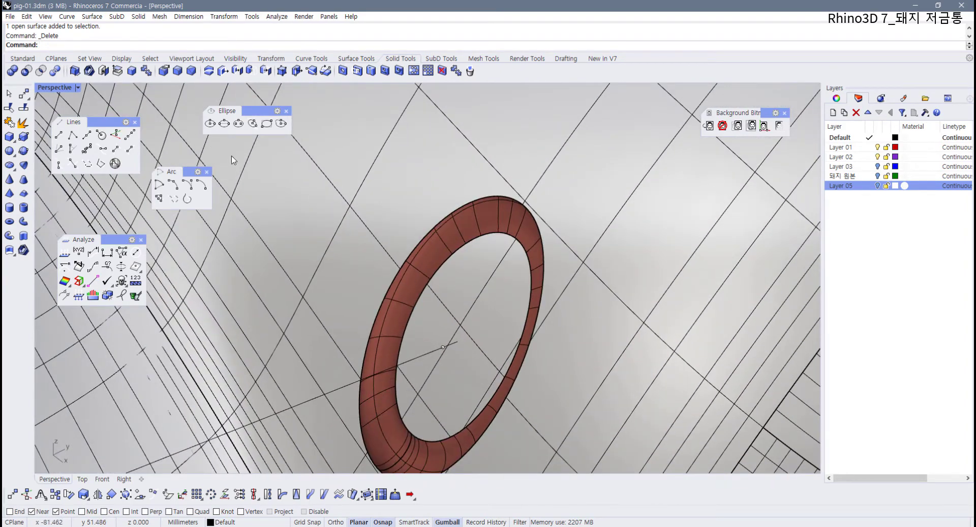
{"action": "left_click", "coordinate": [475, 267]}
{"action": "left_click", "coordinate": [462, 228]}
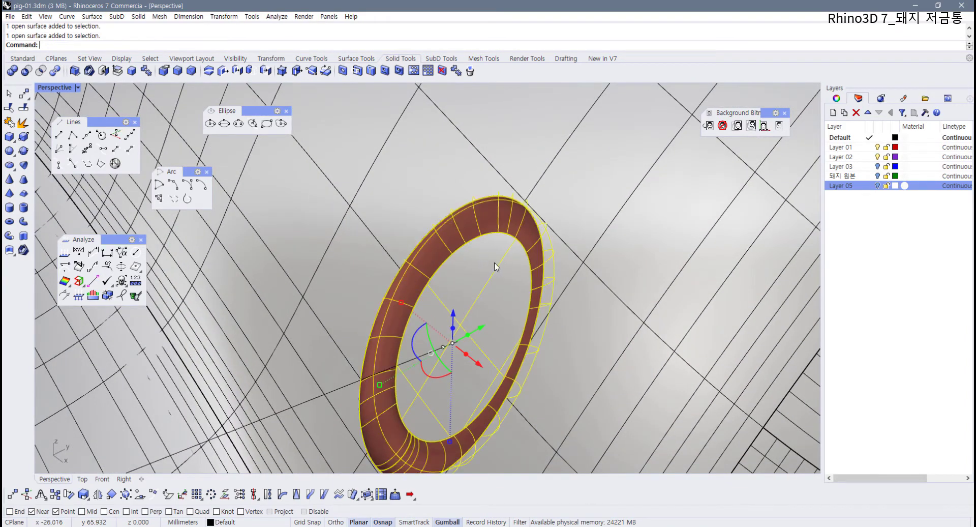
{"action": "scroll", "coordinate": [494, 263], "scroll_direction": "down", "scroll_amount": 8}
{"action": "right_click_drag", "start_coordinate": [494, 262], "coordinate": [472, 305]}
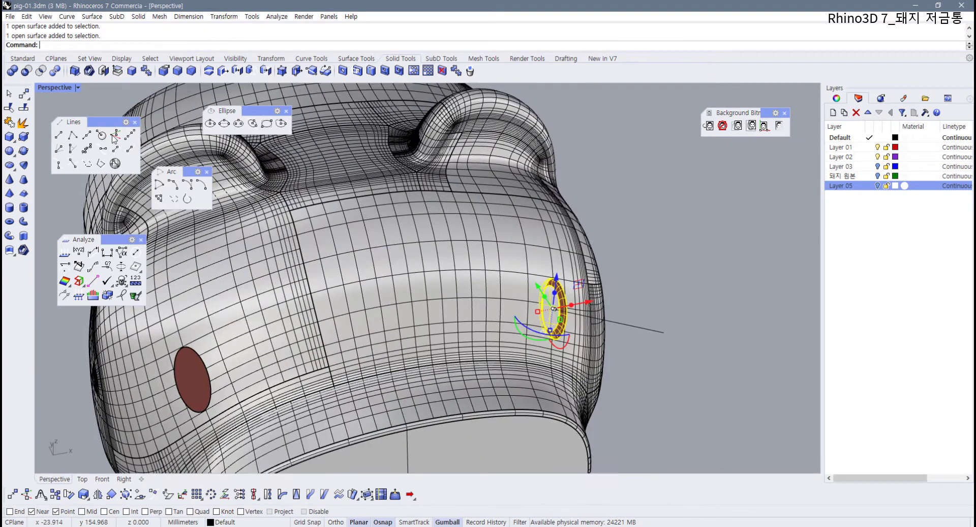
{"action": "double_click", "coordinate": [61, 87]}
{"action": "scroll", "coordinate": [185, 407], "scroll_direction": "up", "scroll_amount": 5}
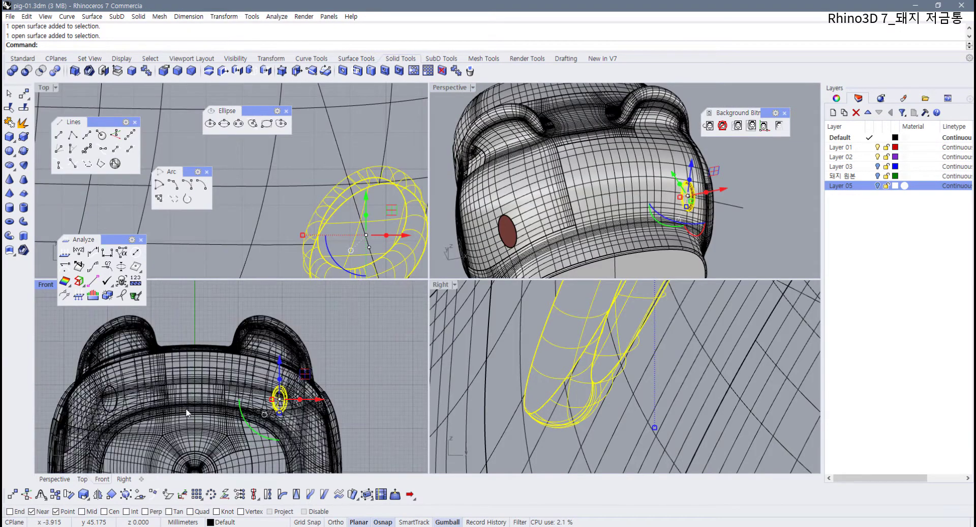
{"action": "right_click_drag", "start_coordinate": [605, 209], "coordinate": [542, 236]}
{"action": "scroll", "coordinate": [584, 216], "scroll_direction": "down", "scroll_amount": 3}
{"action": "double_click", "coordinate": [445, 88]}
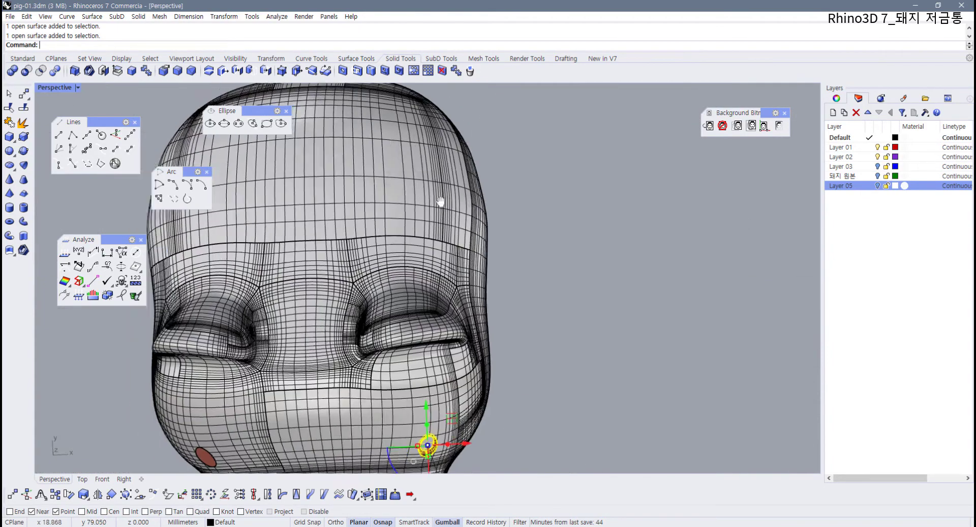
{"action": "right_click_drag", "start_coordinate": [438, 200], "coordinate": [714, 272]}
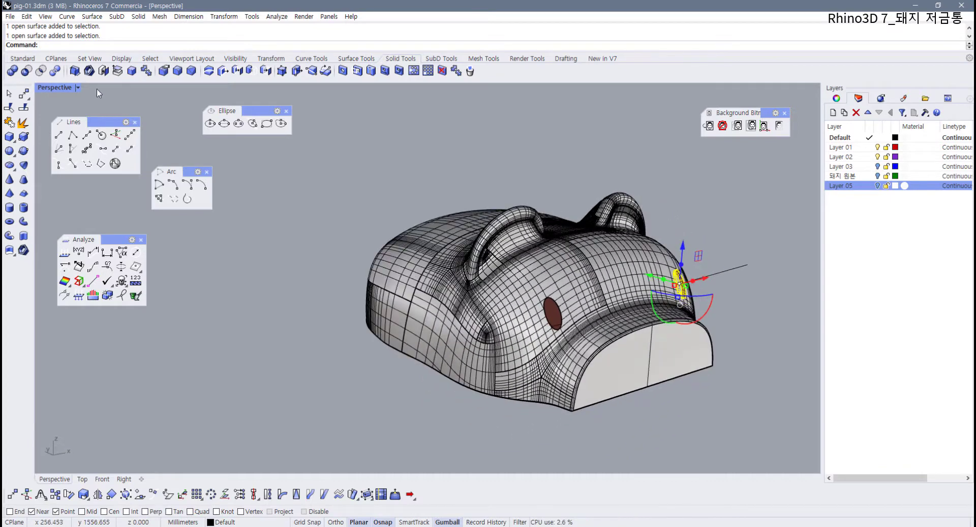
{"action": "double_click", "coordinate": [62, 87]}
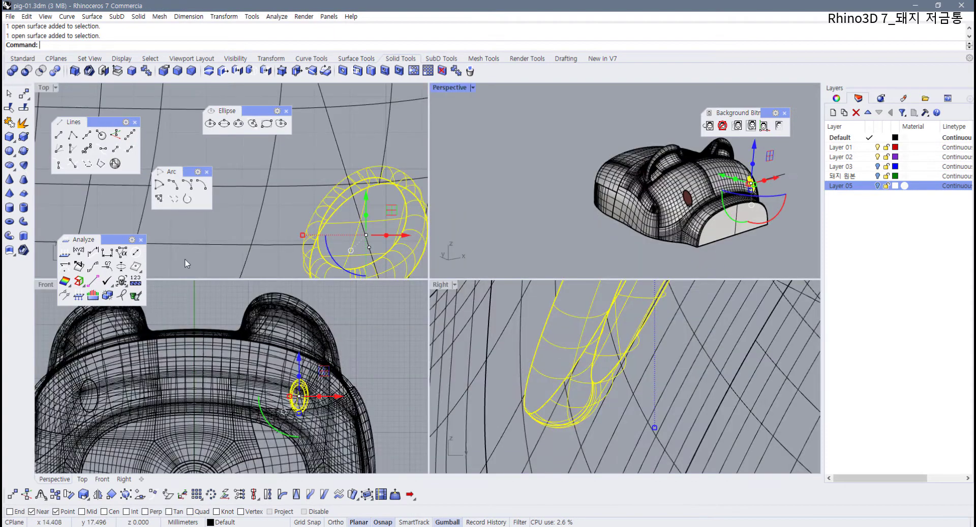
{"action": "left_click", "coordinate": [96, 494]}
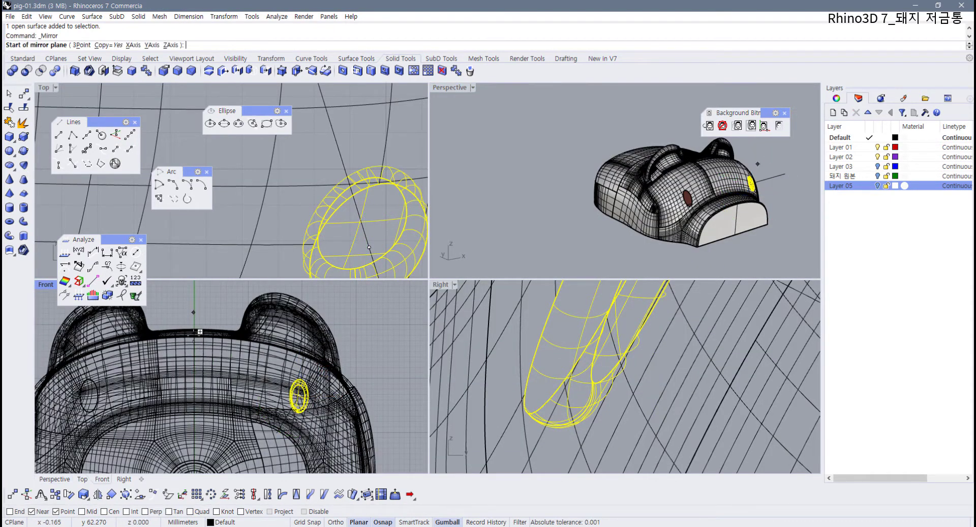
{"action": "key", "text": "F9"}
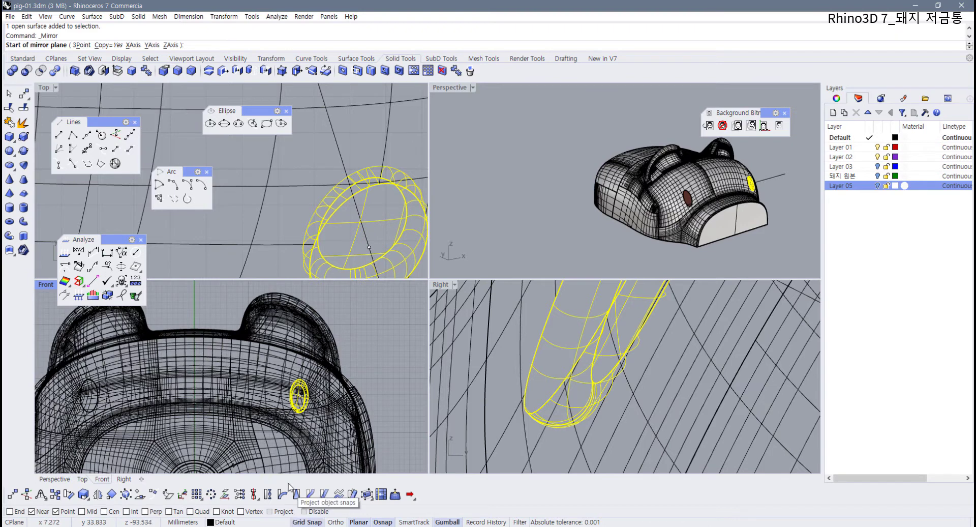
{"action": "left_click", "coordinate": [195, 305]}
{"action": "left_click", "coordinate": [195, 371]}
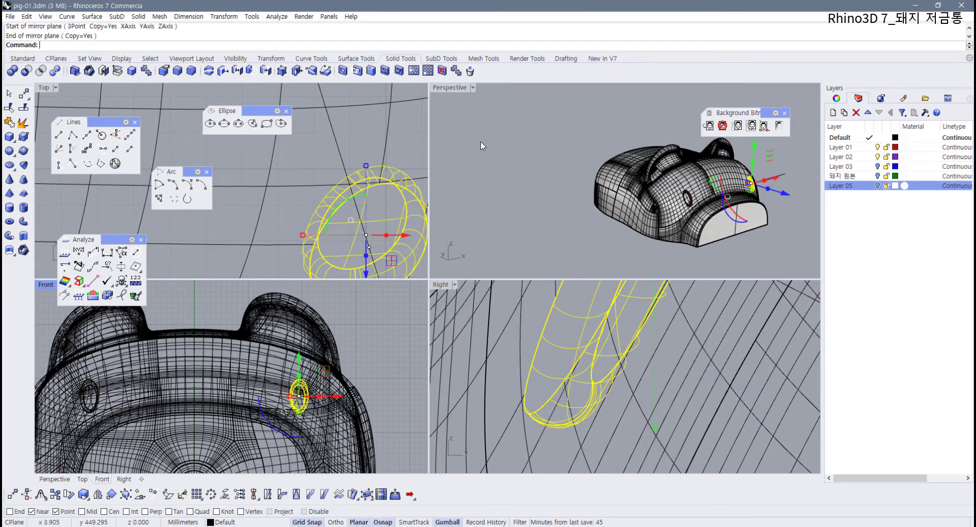
- Maximize the Perspective view, select the whole model and join both eyes' surfaces to the pig's body
{"action": "double_click", "coordinate": [450, 92]}
{"action": "right_click_drag", "start_coordinate": [460, 133], "coordinate": [406, 152]}
{"action": "right_click_drag", "start_coordinate": [539, 270], "coordinate": [425, 243], "text": "shift"}
{"action": "left_click", "coordinate": [653, 192]}
{"action": "left_click_drag", "start_coordinate": [652, 189], "coordinate": [289, 322]}
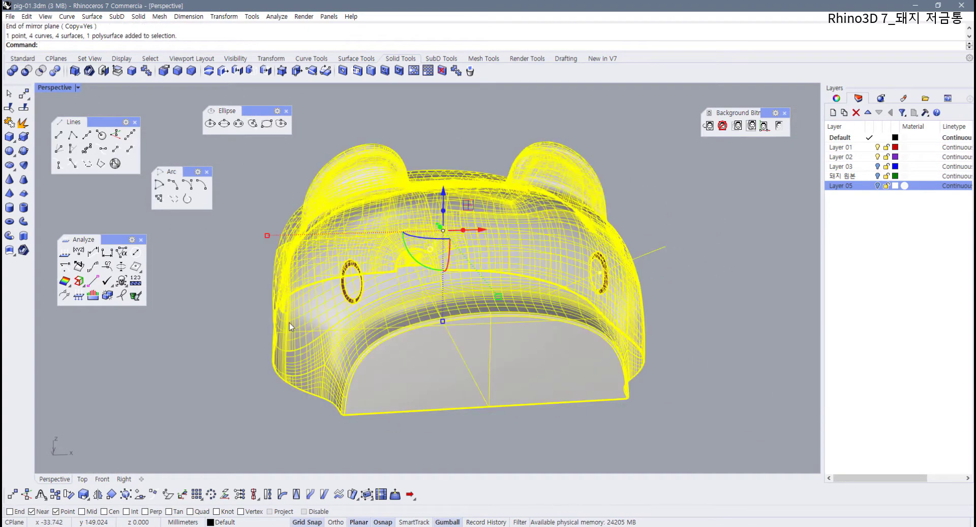
{"action": "key", "text": "ctrl+j"}
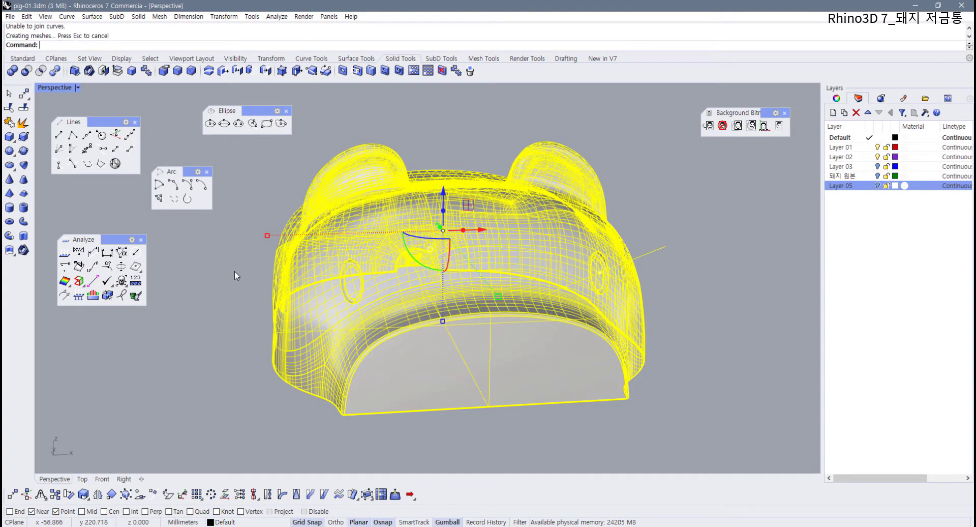
{"action": "left_click", "coordinate": [233, 270]}
- Fillet the outer rim edges of both eye recesses with a 0.2 radius
{"action": "scroll", "coordinate": [355, 273], "scroll_direction": "up", "scroll_amount": 9}
{"action": "scroll", "coordinate": [342, 276], "scroll_direction": "down", "scroll_amount": 6}
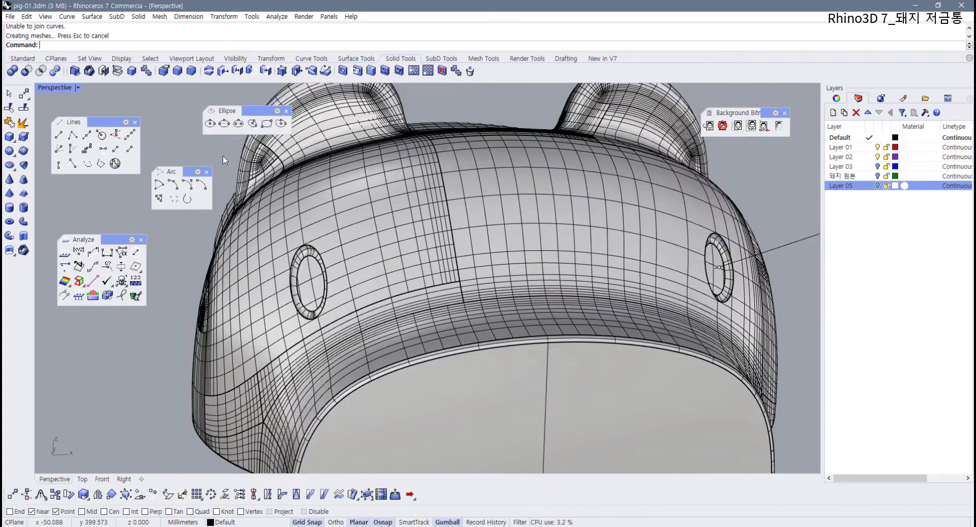
{"action": "left_click", "coordinate": [179, 72]}
{"action": "scroll", "coordinate": [305, 252], "scroll_direction": "up", "scroll_amount": 3}
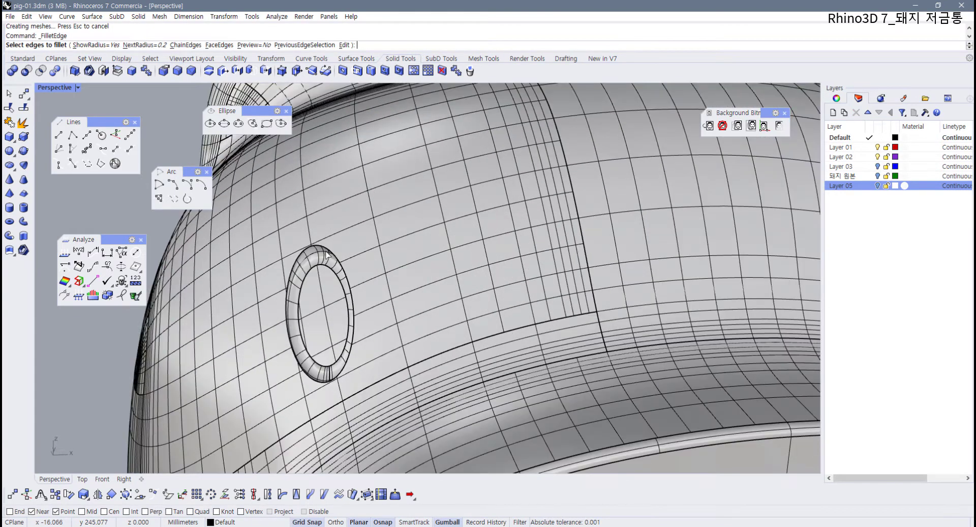
{"action": "left_click", "coordinate": [326, 247]}
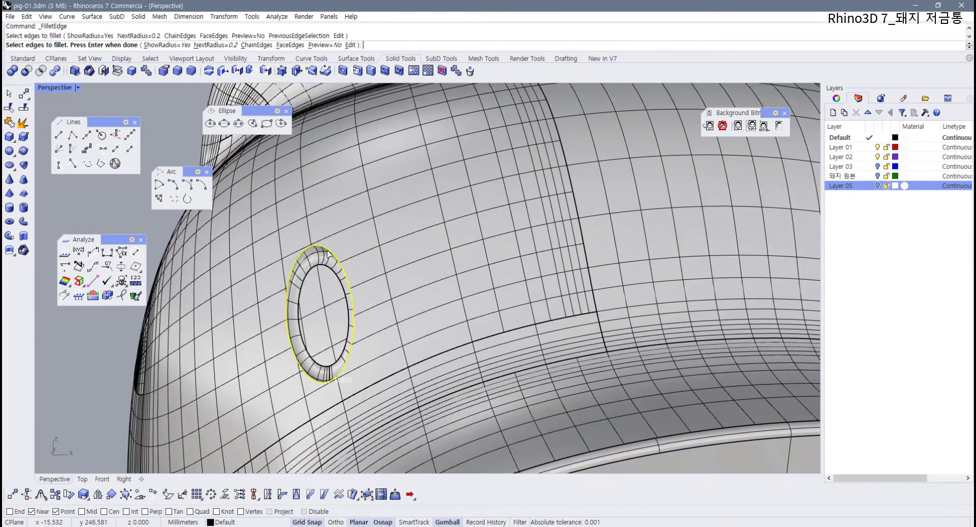
{"action": "right_click_drag", "start_coordinate": [376, 267], "coordinate": [430, 287]}
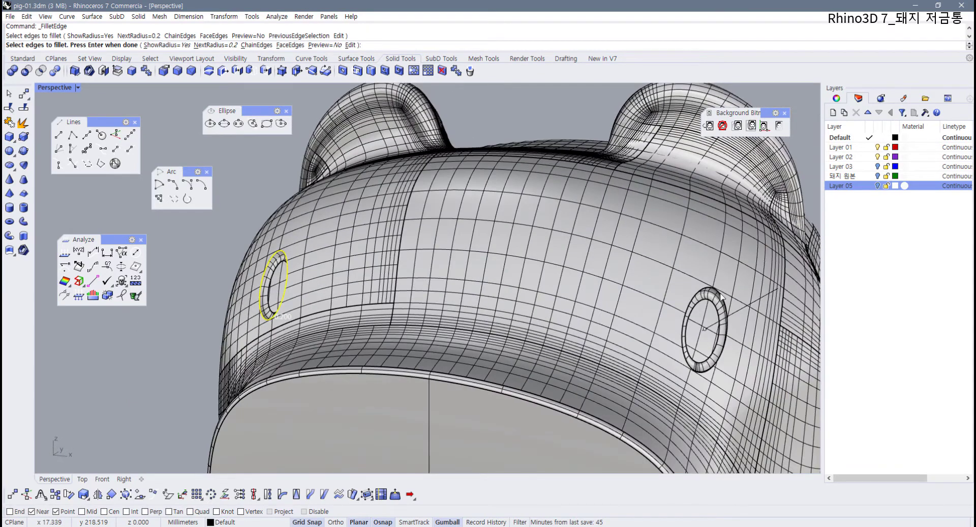
{"action": "left_click", "coordinate": [720, 294]}
{"action": "key", "text": "Return"}
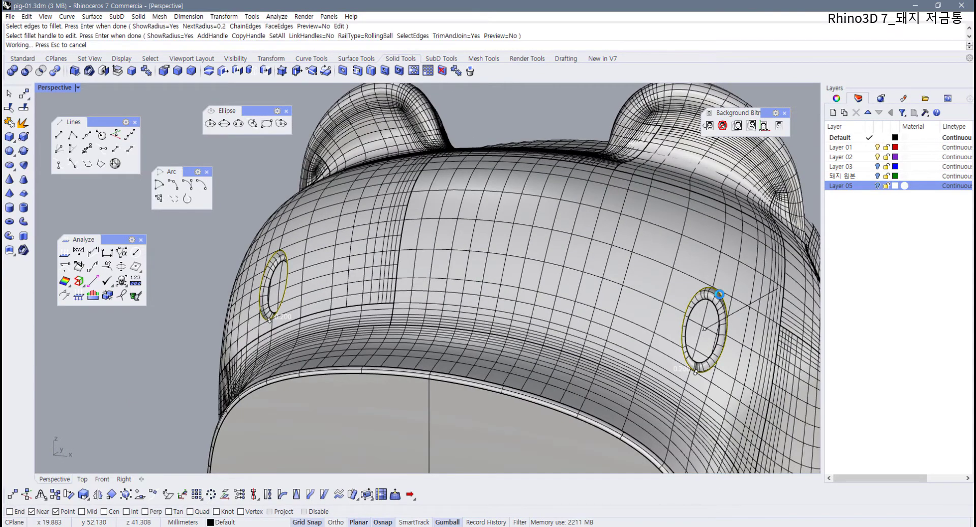
- Try filleting the inner edge of the left eye recess on the pig's face with a 0.2 mm radius
{"action": "scroll", "coordinate": [397, 291], "scroll_direction": "up", "scroll_amount": 3}
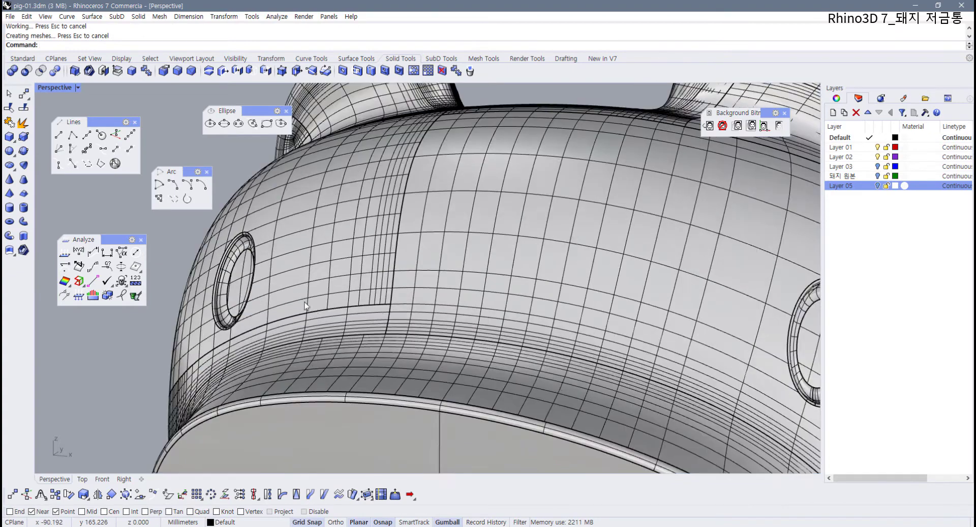
{"action": "right_click_drag", "start_coordinate": [229, 279], "coordinate": [364, 281]}
{"action": "scroll", "coordinate": [306, 286], "scroll_direction": "up", "scroll_amount": 6}
{"action": "key", "text": "Return"}
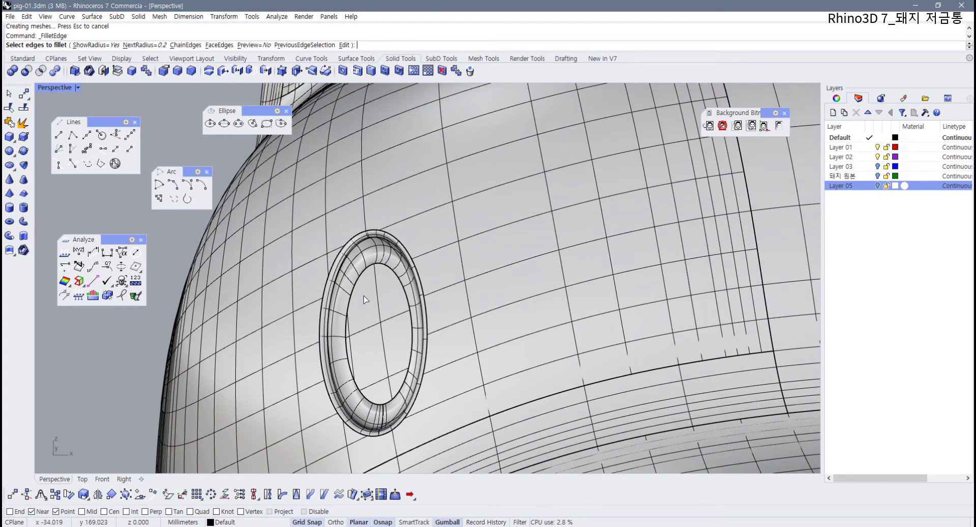
{"action": "left_click", "coordinate": [358, 285]}
{"action": "key", "text": "Return"}
{"action": "key", "text": "Return"}
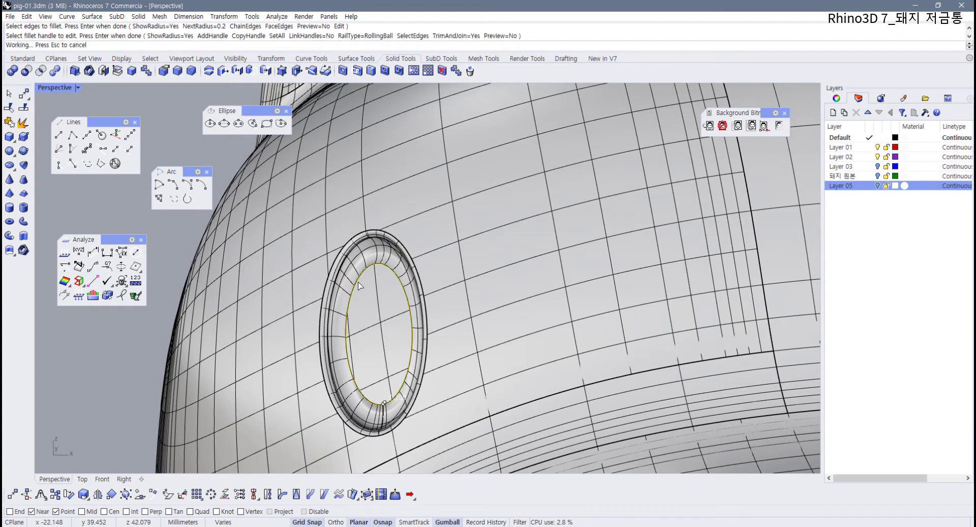
{"action": "scroll", "coordinate": [359, 286], "scroll_direction": "up", "scroll_amount": 3}
{"action": "key", "text": "ctrl+z"}
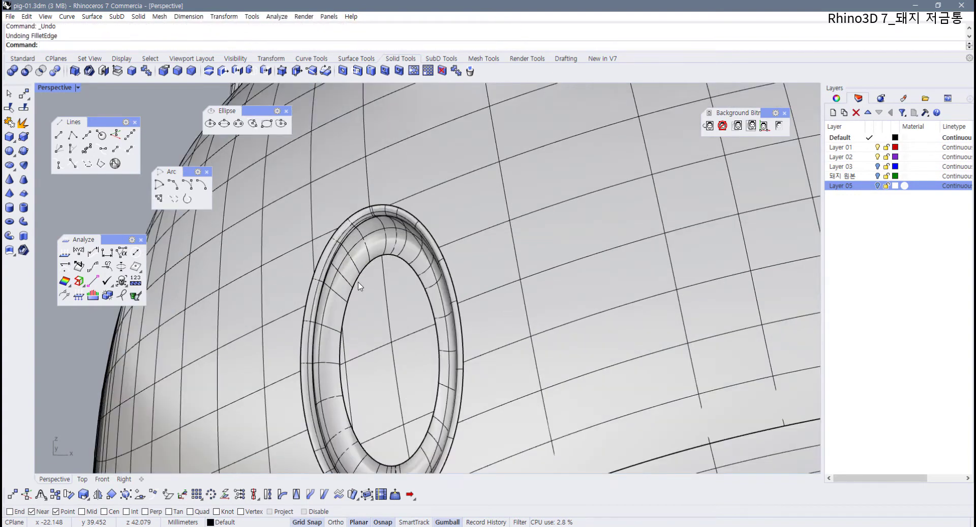
- Fillet the inner edge of the left eye recess on the pig's face with a 0.5 mm radius
{"action": "key", "text": "Return"}
{"action": "type", "text": "0.5"}
{"action": "key", "text": "Return"}
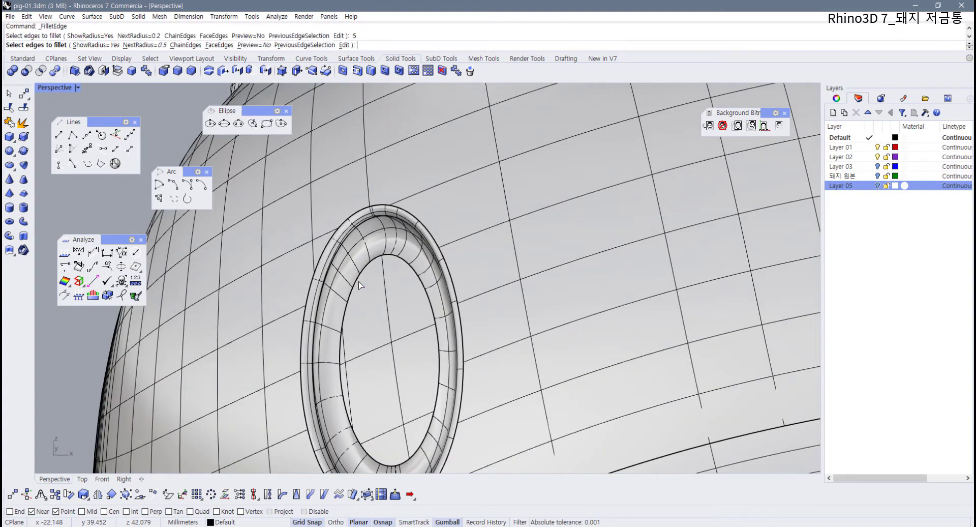
{"action": "left_click", "coordinate": [359, 286]}
{"action": "key", "text": "Return"}
{"action": "key", "text": "Return"}
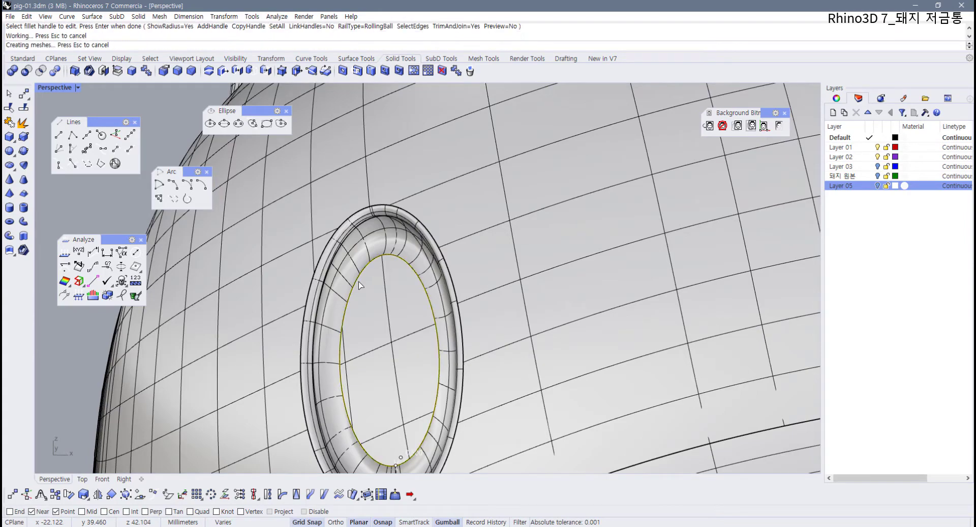
- Apply the same 0.5 mm edge fillet to the inner edge of the right eye recess
{"action": "scroll", "coordinate": [391, 304], "scroll_direction": "down", "scroll_amount": 3}
{"action": "scroll", "coordinate": [390, 303], "scroll_direction": "down", "scroll_amount": 2}
{"action": "right_click_drag", "start_coordinate": [396, 304], "coordinate": [528, 311]}
{"action": "scroll", "coordinate": [468, 308], "scroll_direction": "down", "scroll_amount": 5}
{"action": "scroll", "coordinate": [473, 300], "scroll_direction": "up", "scroll_amount": 5}
{"action": "key", "text": "Return"}
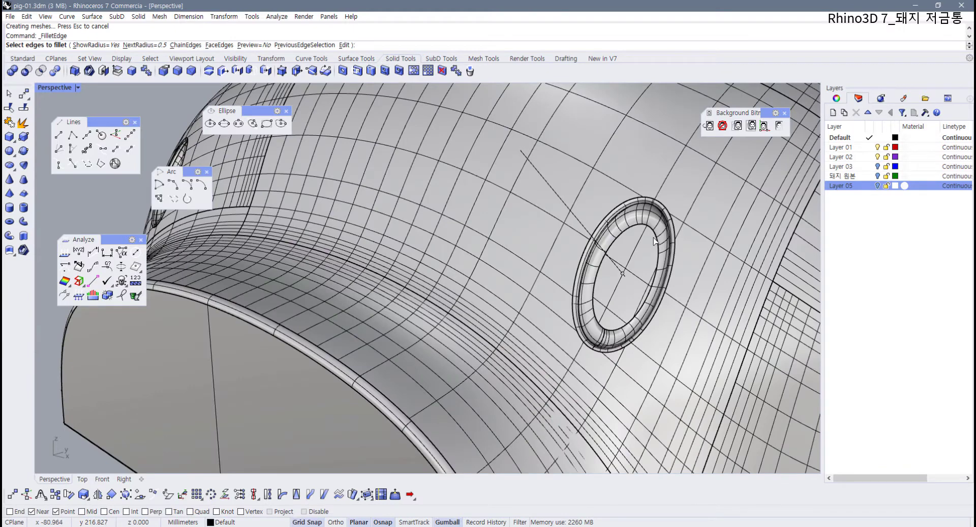
{"action": "left_click", "coordinate": [656, 237]}
{"action": "key", "text": "Return"}
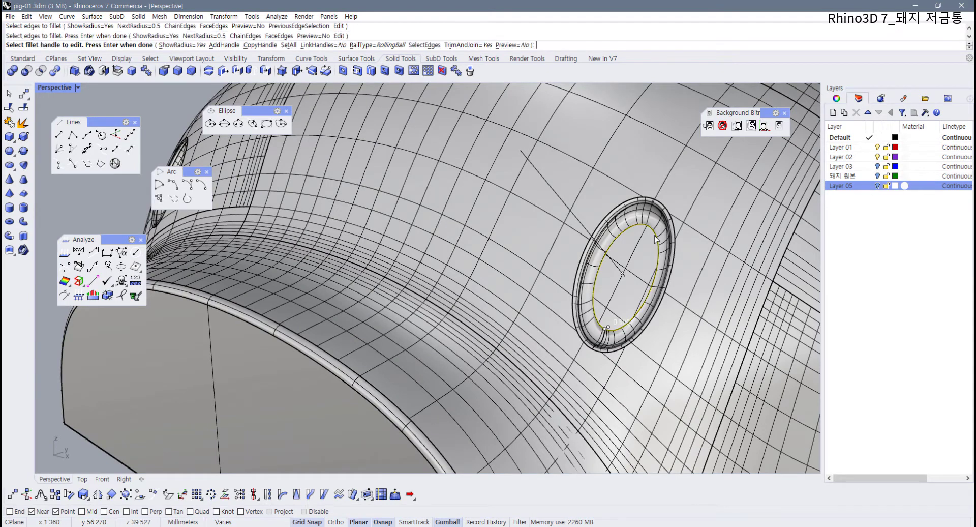
{"action": "key", "text": "Return"}
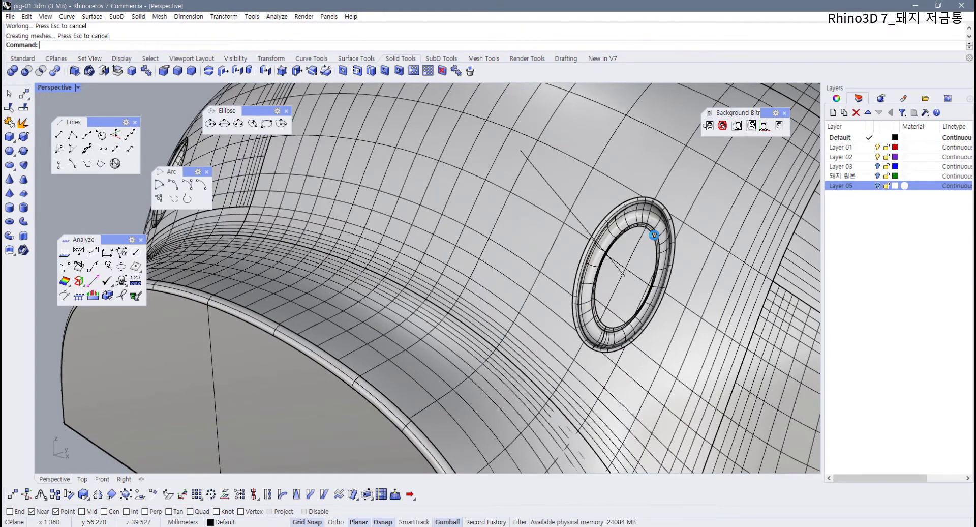
- Delete the leftover construction point and curves in front of the pig's face near the eye
{"action": "scroll", "coordinate": [647, 247], "scroll_direction": "down", "scroll_amount": 3}
{"action": "left_click", "coordinate": [384, 230]}
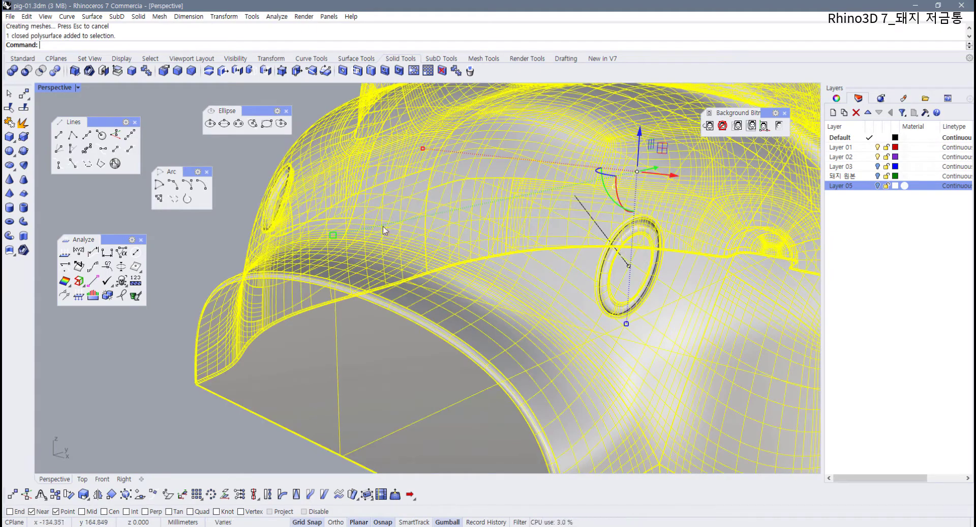
{"action": "left_click", "coordinate": [230, 211]}
{"action": "right_click_drag", "start_coordinate": [326, 243], "coordinate": [271, 209]}
{"action": "scroll", "coordinate": [329, 259], "scroll_direction": "down", "scroll_amount": 5}
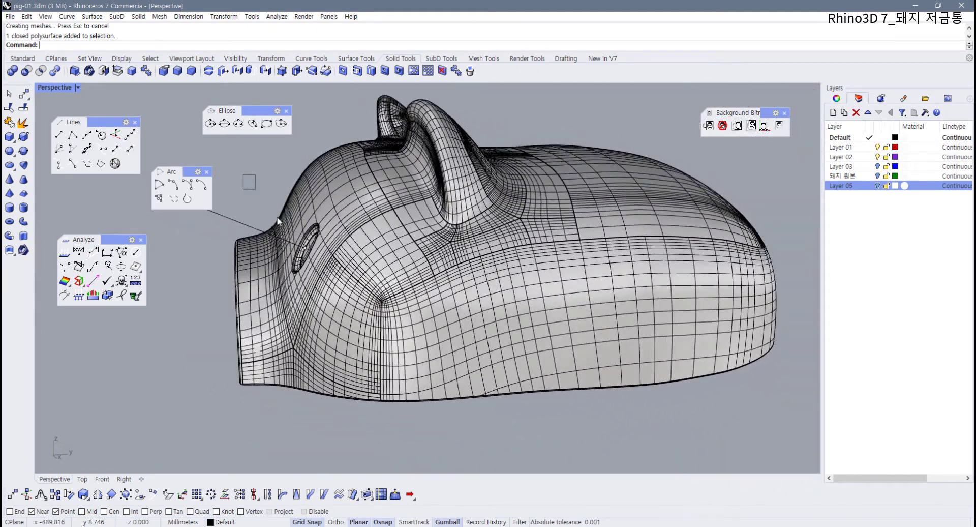
{"action": "left_click_drag", "start_coordinate": [278, 221], "coordinate": [305, 250]}
{"action": "right_click_drag", "start_coordinate": [308, 249], "coordinate": [461, 294]}
{"action": "key", "text": "Delete"}
- Extract the inner oval surfaces of both eye recesses from the pig's body with Extract Surface
{"action": "scroll", "coordinate": [379, 265], "scroll_direction": "up", "scroll_amount": 3}
{"action": "right_click_drag", "start_coordinate": [379, 266], "coordinate": [422, 299]}
{"action": "scroll", "coordinate": [422, 299], "scroll_direction": "up", "scroll_amount": 6}
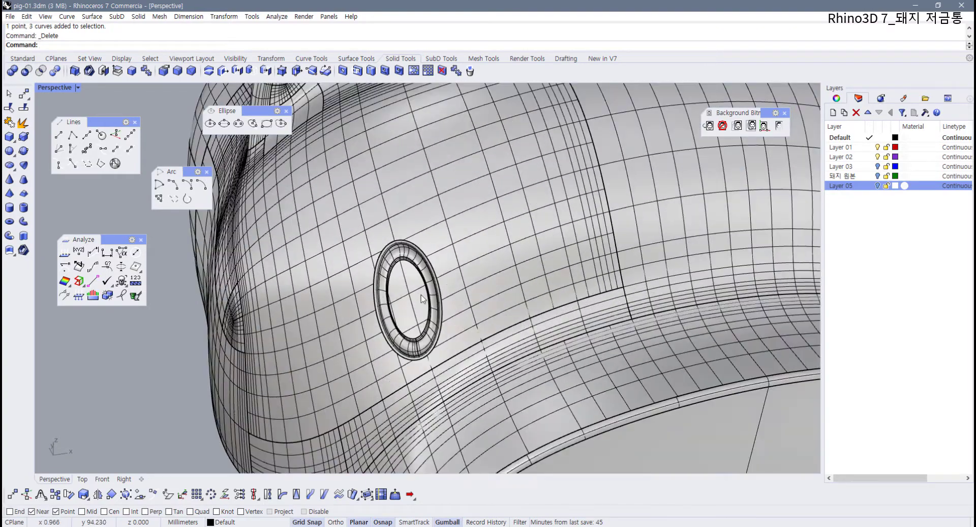
{"action": "scroll", "coordinate": [417, 299], "scroll_direction": "up", "scroll_amount": 2}
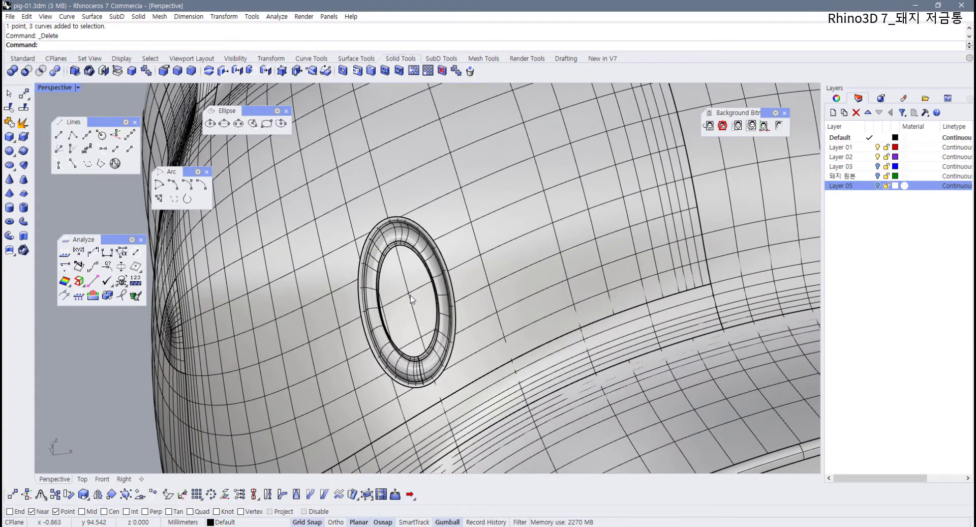
{"action": "left_click", "coordinate": [410, 294]}
{"action": "scroll", "coordinate": [170, 325], "scroll_direction": "down", "scroll_amount": 6}
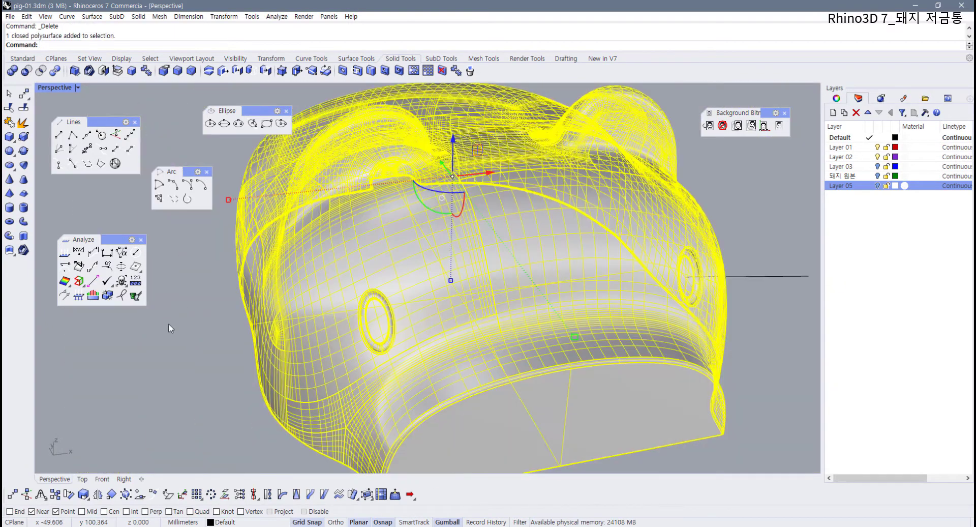
{"action": "key", "text": "Escape"}
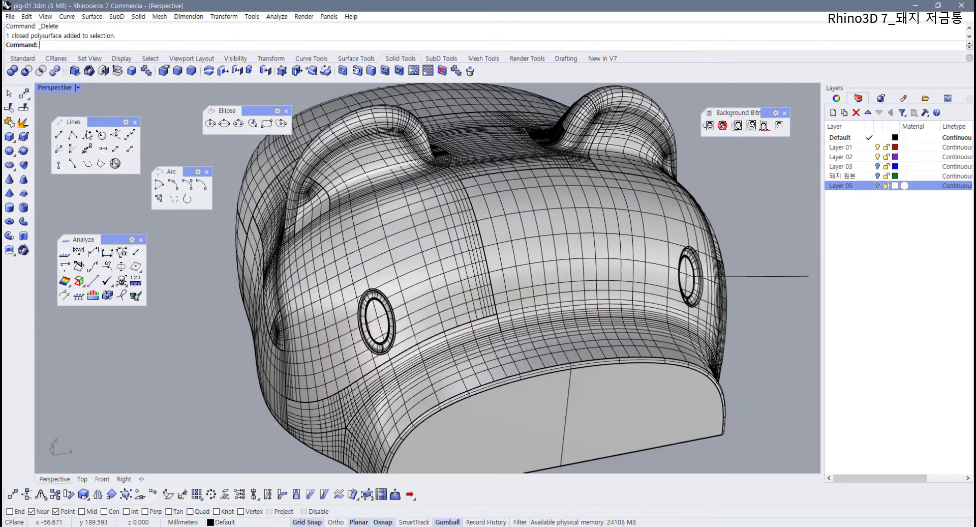
{"action": "right_click", "coordinate": [23, 123]}
{"action": "scroll", "coordinate": [381, 328], "scroll_direction": "up", "scroll_amount": 4}
{"action": "left_click", "coordinate": [384, 329]}
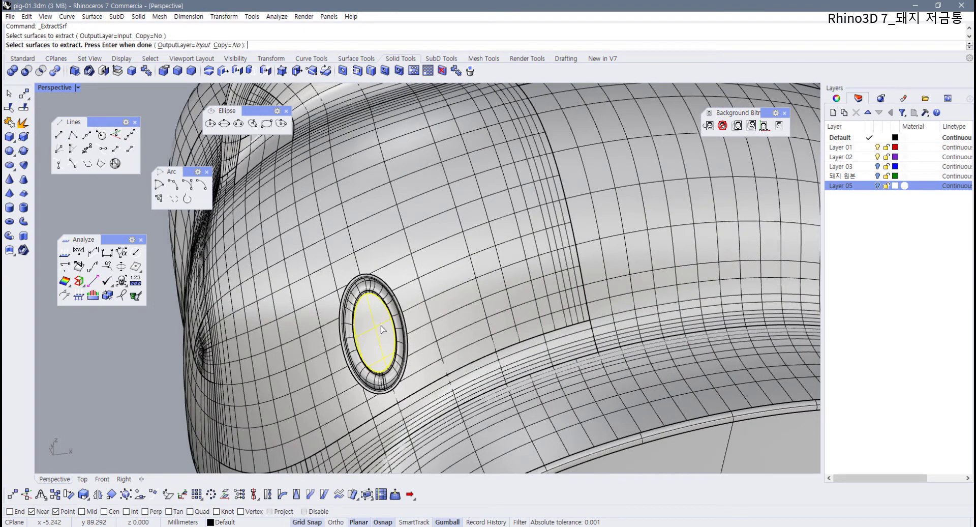
{"action": "scroll", "coordinate": [383, 330], "scroll_direction": "down", "scroll_amount": 5}
{"action": "scroll", "coordinate": [557, 304], "scroll_direction": "up", "scroll_amount": 1}
{"action": "left_click", "coordinate": [557, 304]}
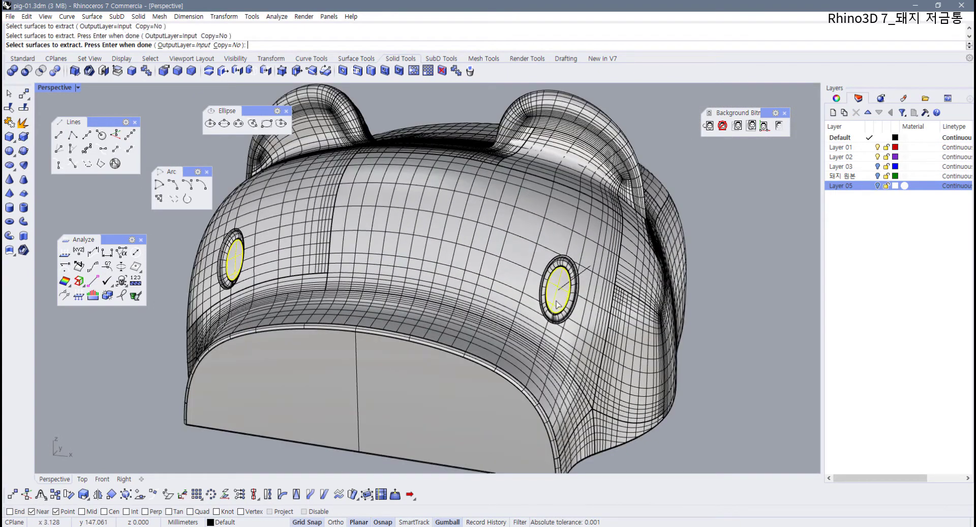
{"action": "key", "text": "Return"}
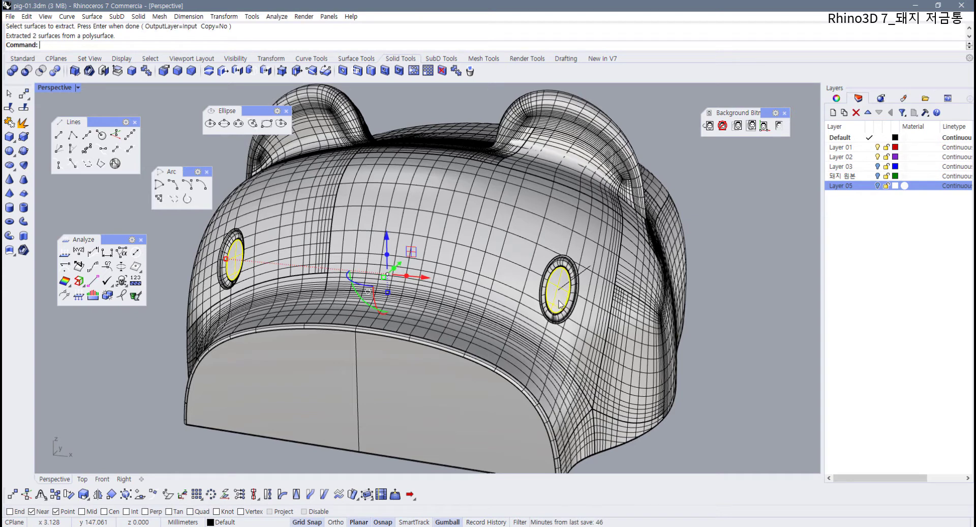
- Delete the leftover line at the right eye and the two extracted oval eye surfaces
{"action": "left_click", "coordinate": [585, 270]}
{"action": "key", "text": "Delete"}
{"action": "left_click", "coordinate": [562, 295]}
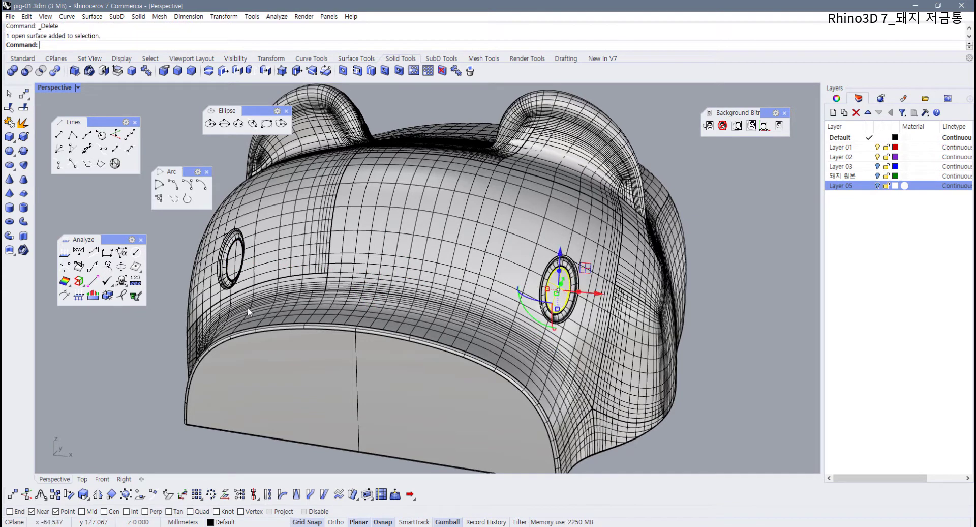
{"action": "left_click", "coordinate": [233, 265], "text": "shift"}
{"action": "key", "text": "Delete"}
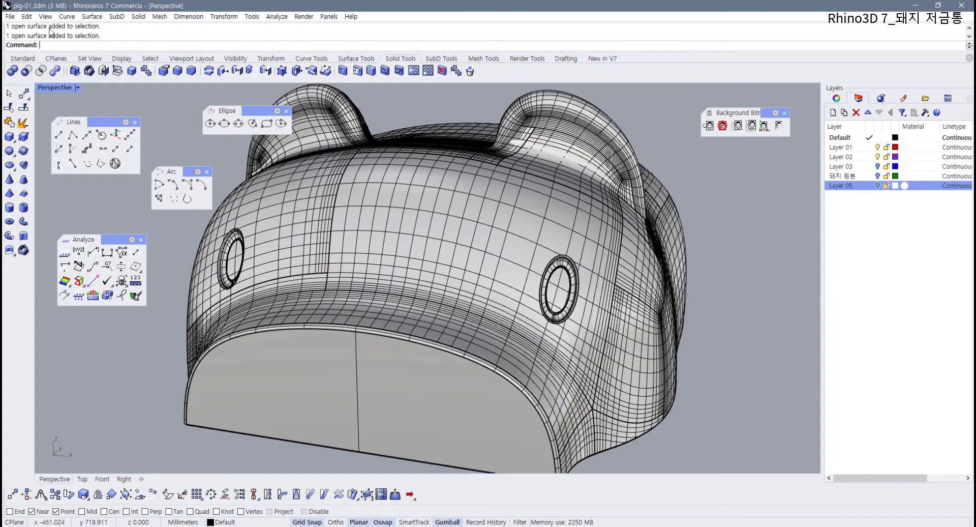
- Show all hidden objects so the snout and lower half of the piggy bank reappear
{"action": "left_click", "coordinate": [22, 58]}
{"action": "right_click", "coordinate": [308, 73]}
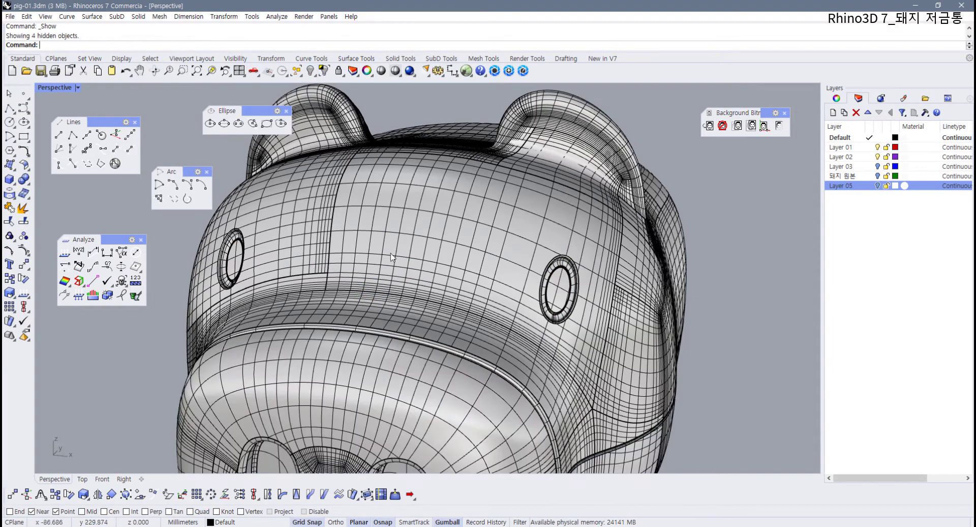
{"action": "right_click_drag", "start_coordinate": [755, 408], "coordinate": [605, 379]}
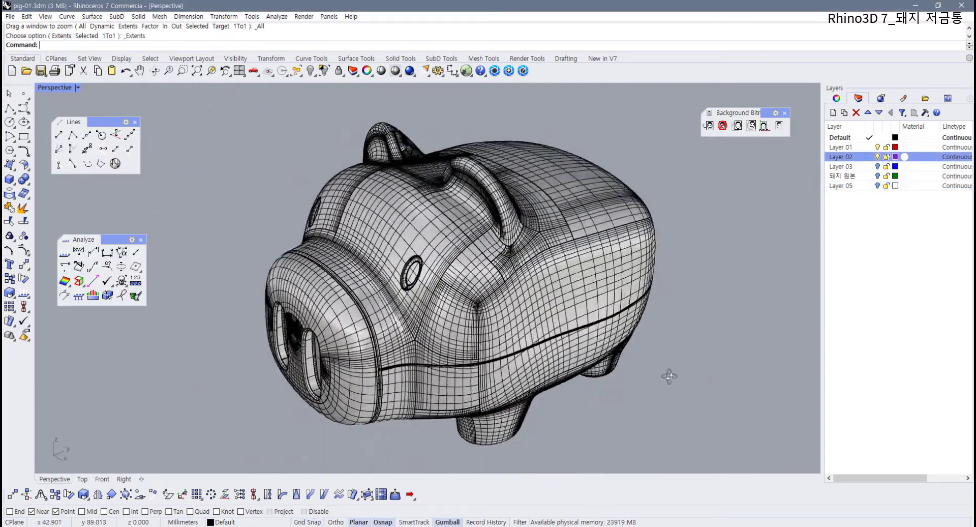
{"action": "scroll", "coordinate": [529, 238], "scroll_direction": "up", "scroll_amount": 5}
{"action": "right_click_drag", "start_coordinate": [561, 187], "coordinate": [454, 192]}
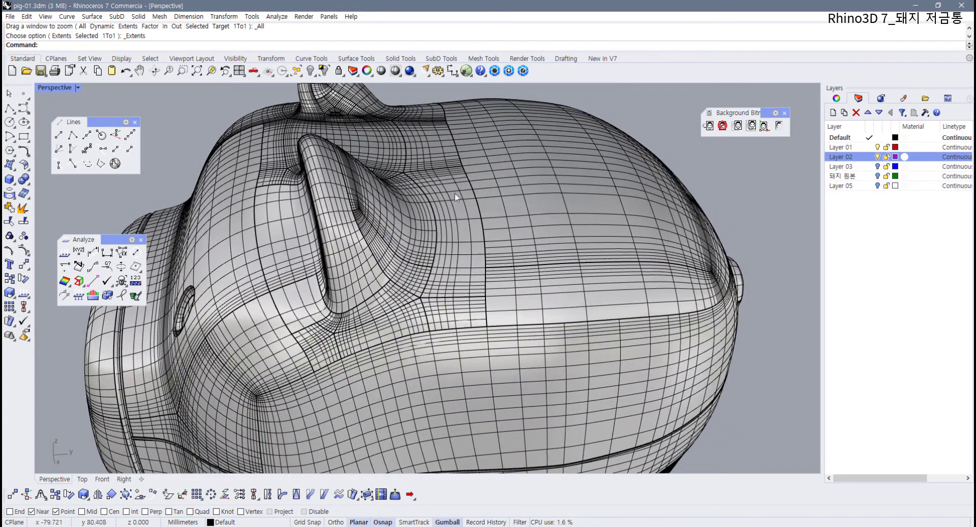
- Draw a rounded rectangle with fully rounded ends in the Right view, just above the back and spanning the reference image's thin arched piece
{"action": "double_click", "coordinate": [53, 88]}
{"action": "scroll", "coordinate": [643, 394], "scroll_direction": "up", "scroll_amount": 8}
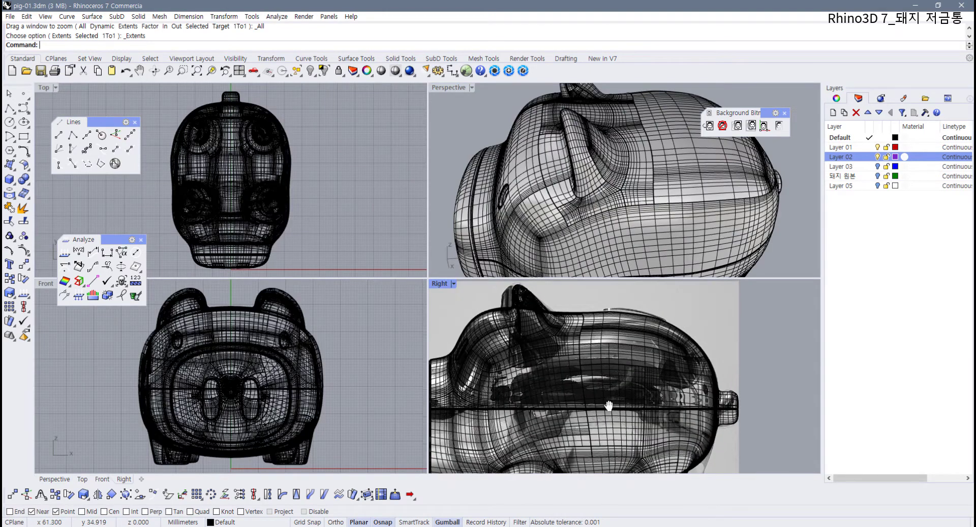
{"action": "scroll", "coordinate": [582, 386], "scroll_direction": "up", "scroll_amount": 4}
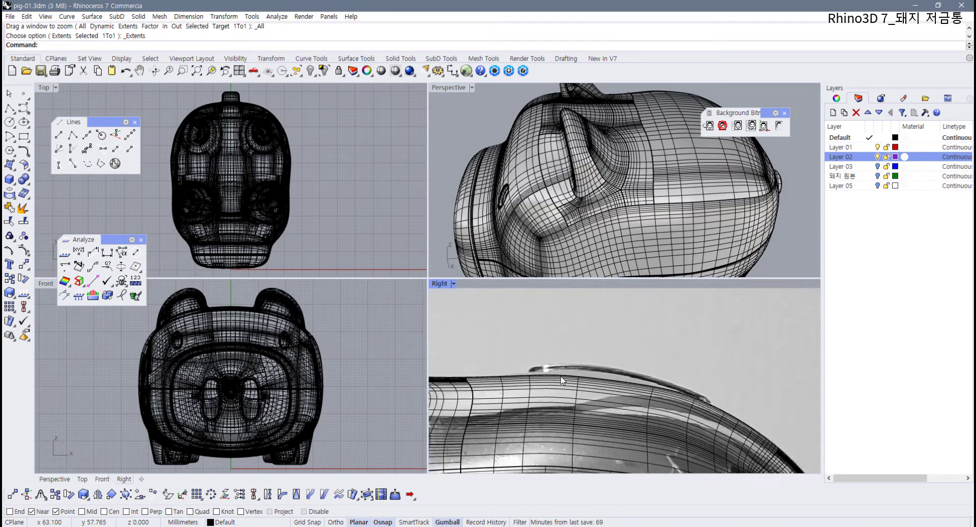
{"action": "double_click", "coordinate": [440, 284]}
{"action": "left_click", "coordinate": [24, 137]}
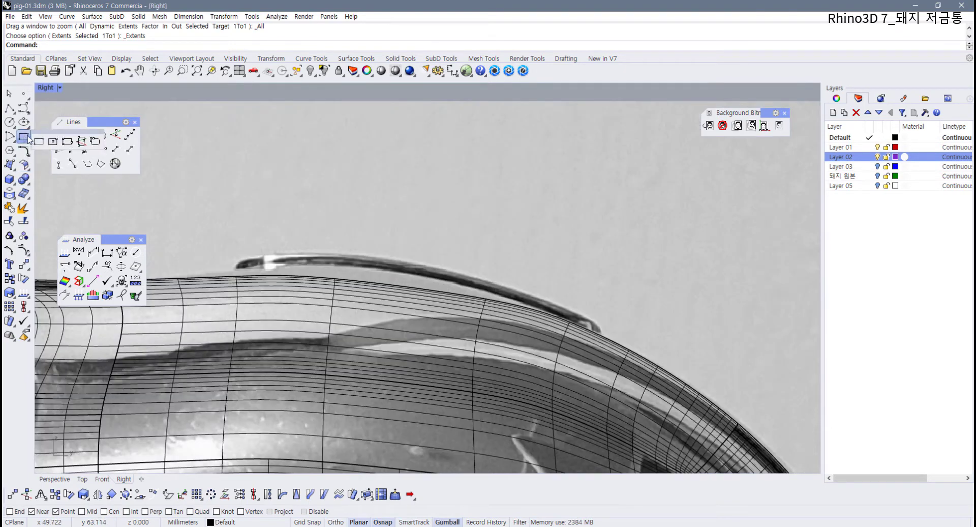
{"action": "left_click_drag", "start_coordinate": [68, 132], "coordinate": [346, 126]}
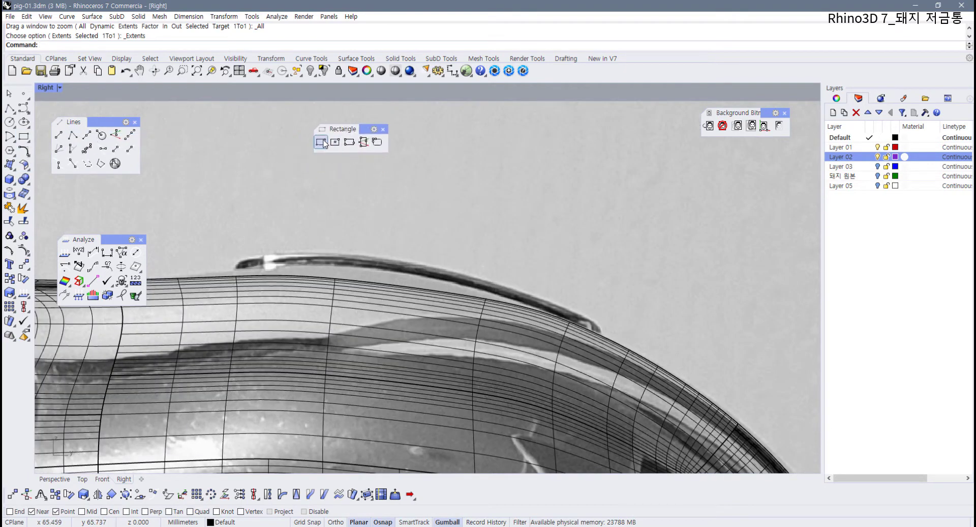
{"action": "left_click", "coordinate": [322, 142]}
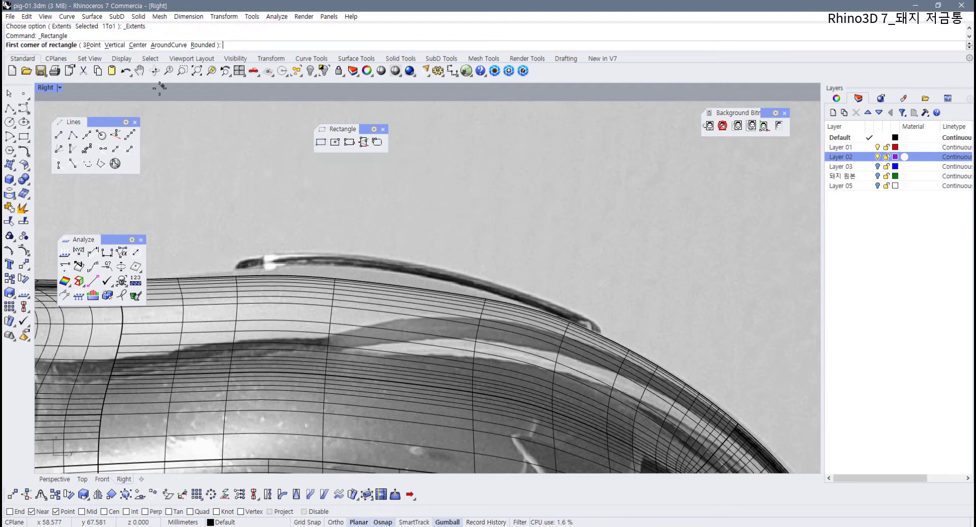
{"action": "left_click", "coordinate": [204, 45]}
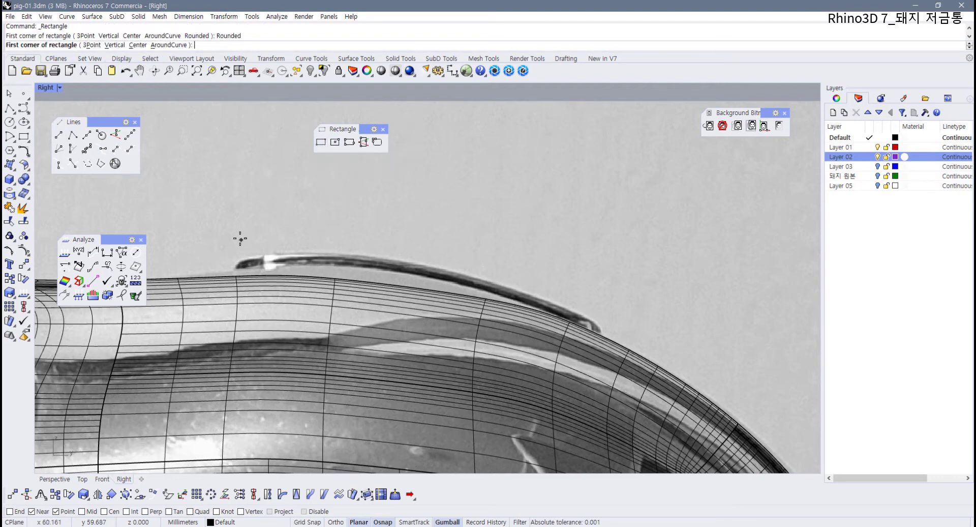
{"action": "left_click", "coordinate": [232, 216]}
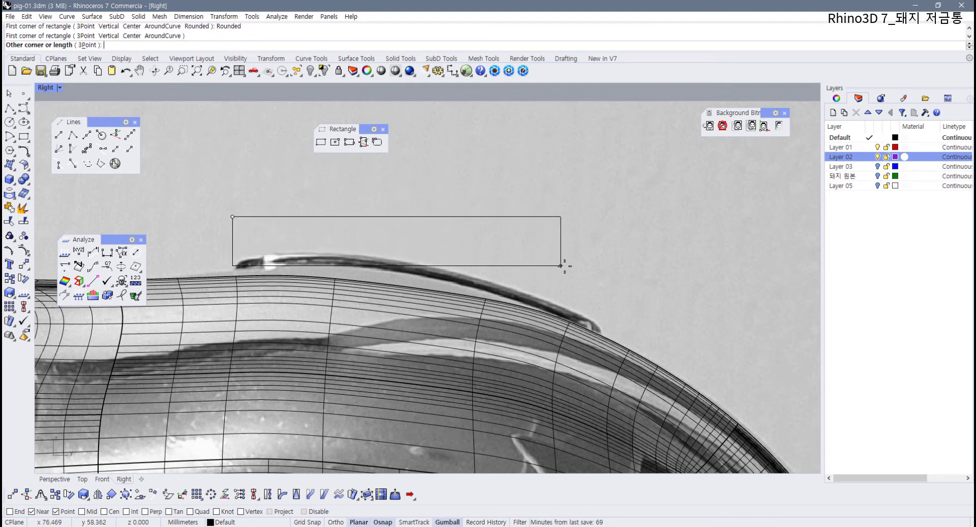
{"action": "left_click", "coordinate": [606, 255]}
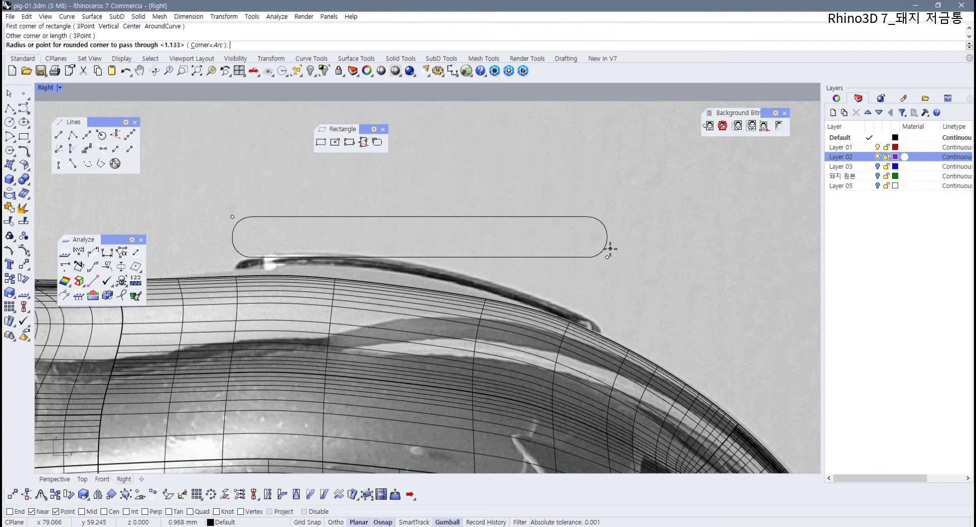
{"action": "left_click", "coordinate": [608, 255]}
- Rotate the rounded rectangle 90° in the Front view so that it lies flat above the pig's back
{"action": "left_click", "coordinate": [600, 256]}
{"action": "scroll", "coordinate": [523, 255], "scroll_direction": "down", "scroll_amount": 2}
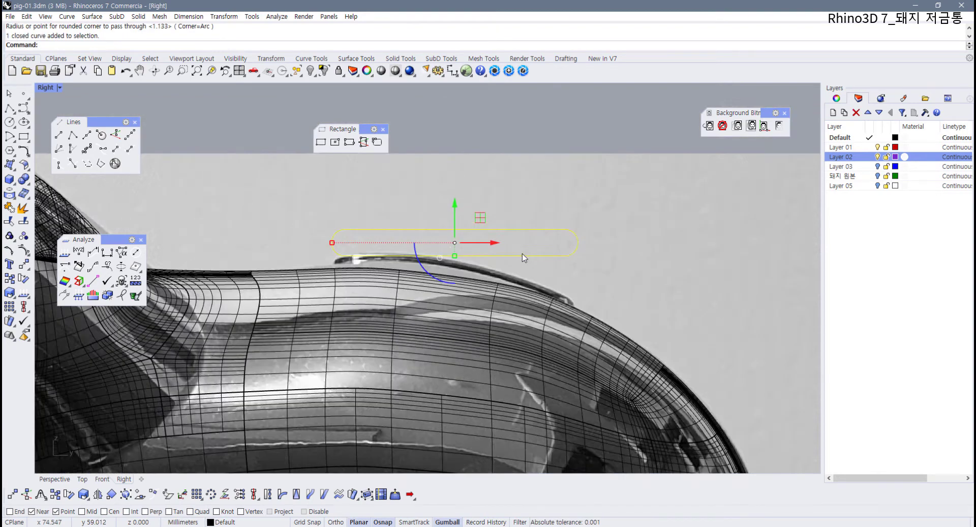
{"action": "double_click", "coordinate": [51, 89]}
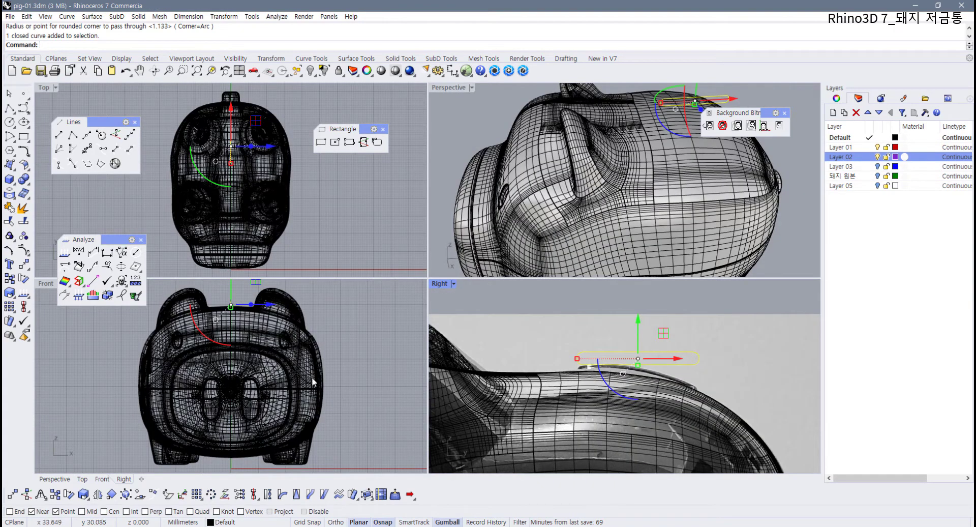
{"action": "scroll", "coordinate": [275, 371], "scroll_direction": "up", "scroll_amount": 5}
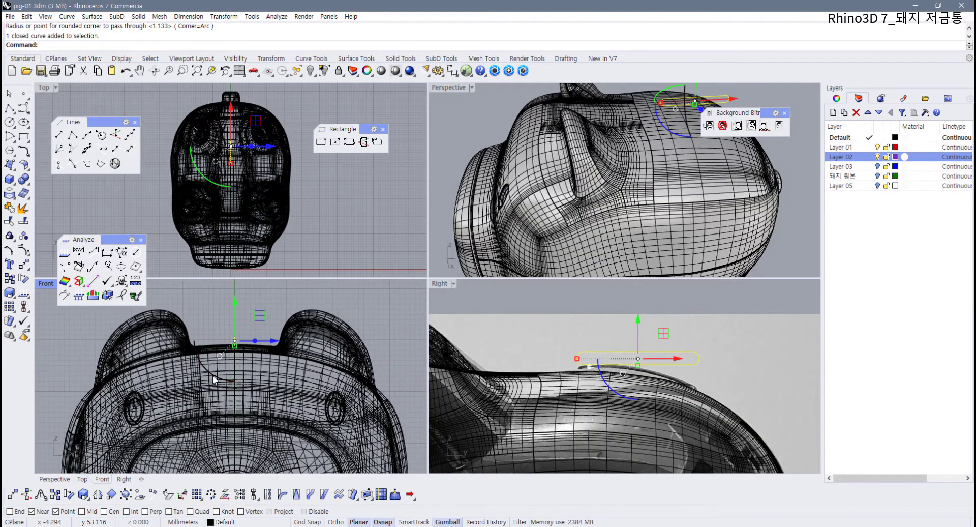
{"action": "left_click_drag", "start_coordinate": [213, 380], "coordinate": [270, 360]}
{"action": "right_click_drag", "start_coordinate": [274, 160], "coordinate": [270, 230]}
{"action": "scroll", "coordinate": [270, 230], "scroll_direction": "up", "scroll_amount": 6}
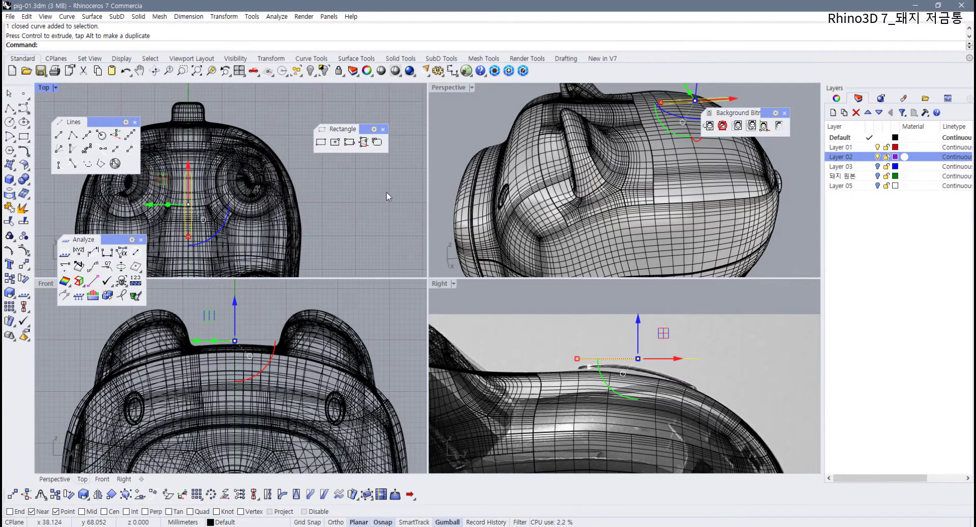
- Undo the rotation and creation of the narrow rounded rectangle above the pig's back
{"action": "right_click_drag", "start_coordinate": [585, 196], "coordinate": [683, 196]}
{"action": "key", "text": "Escape"}
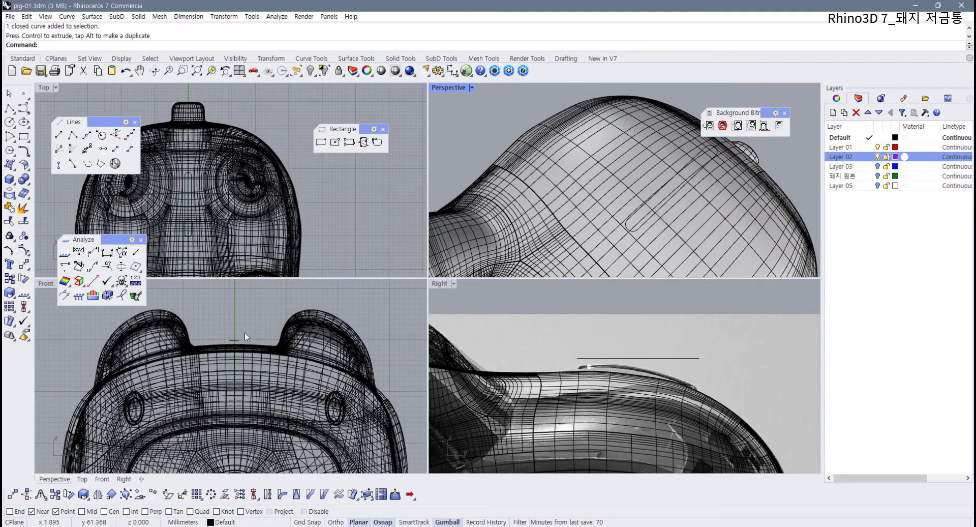
{"action": "key", "text": "ctrl+z"}
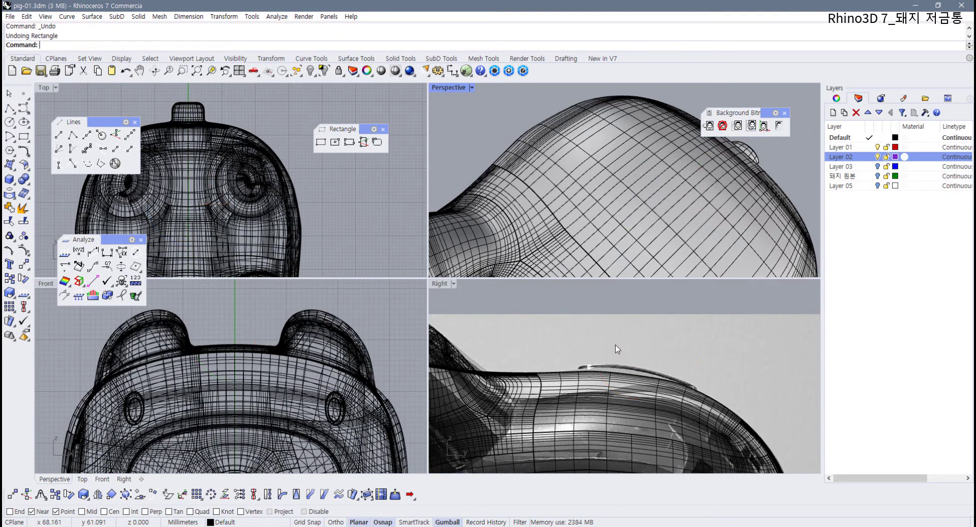
- Draw a wider rounded rectangle with fully rounded ends in the Right view, above the back and spanning the reference image's arched piece
{"action": "double_click", "coordinate": [440, 283]}
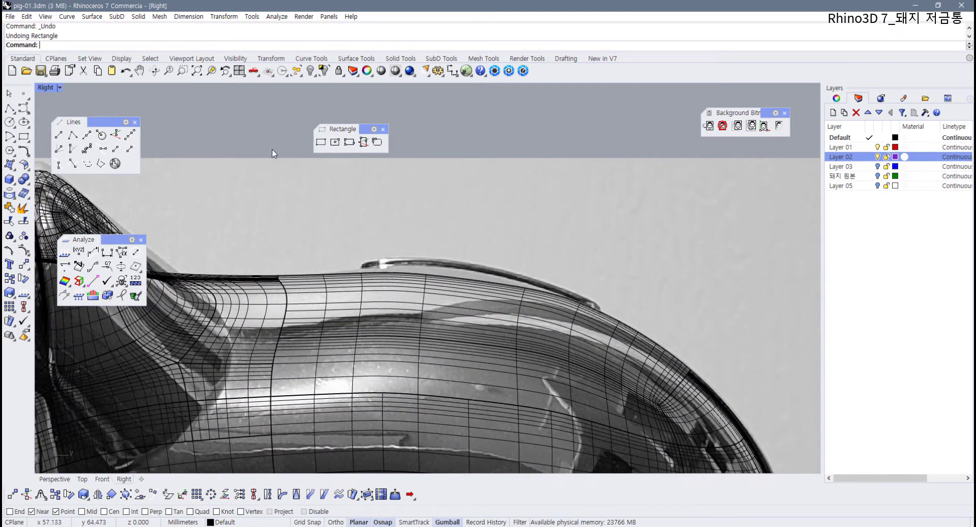
{"action": "left_click", "coordinate": [320, 141]}
{"action": "left_click", "coordinate": [205, 45]}
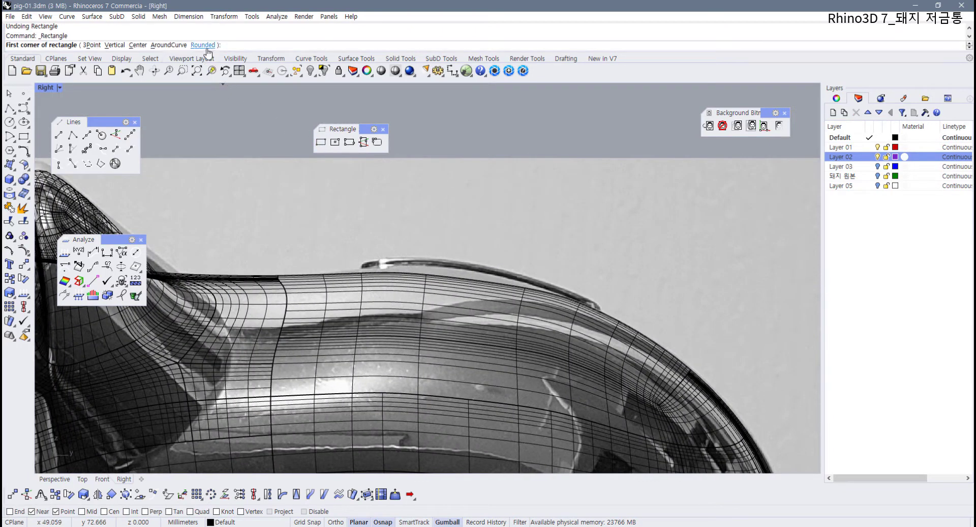
{"action": "left_click", "coordinate": [359, 246]}
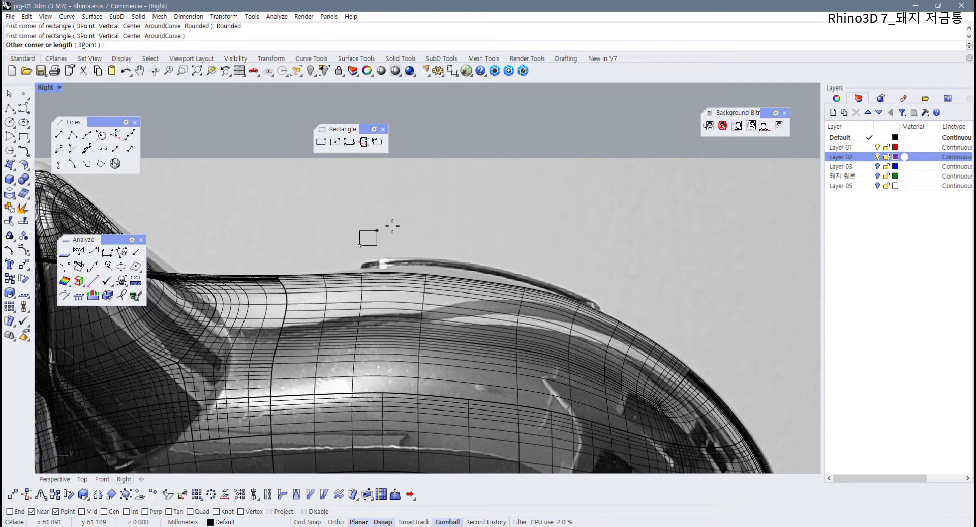
{"action": "left_click", "coordinate": [608, 211]}
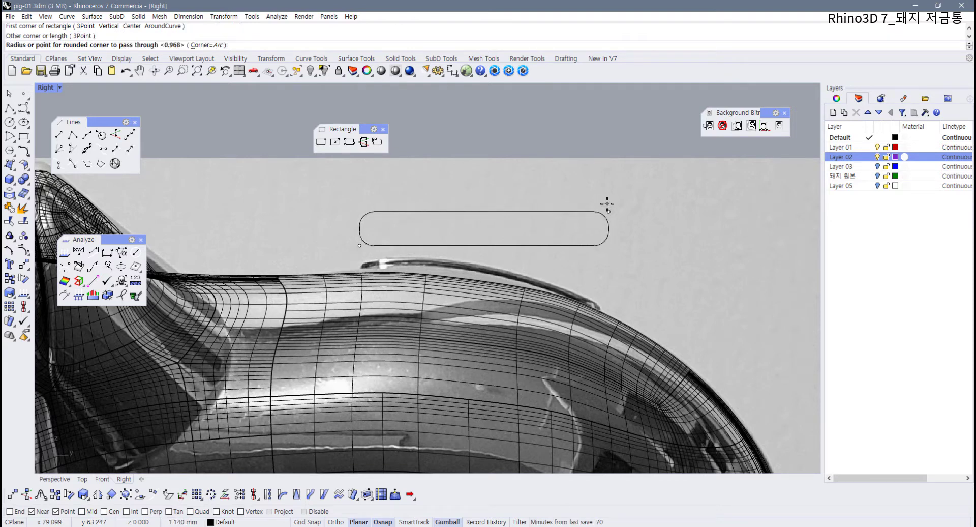
{"action": "left_click", "coordinate": [607, 204]}
{"action": "left_click", "coordinate": [589, 212]}
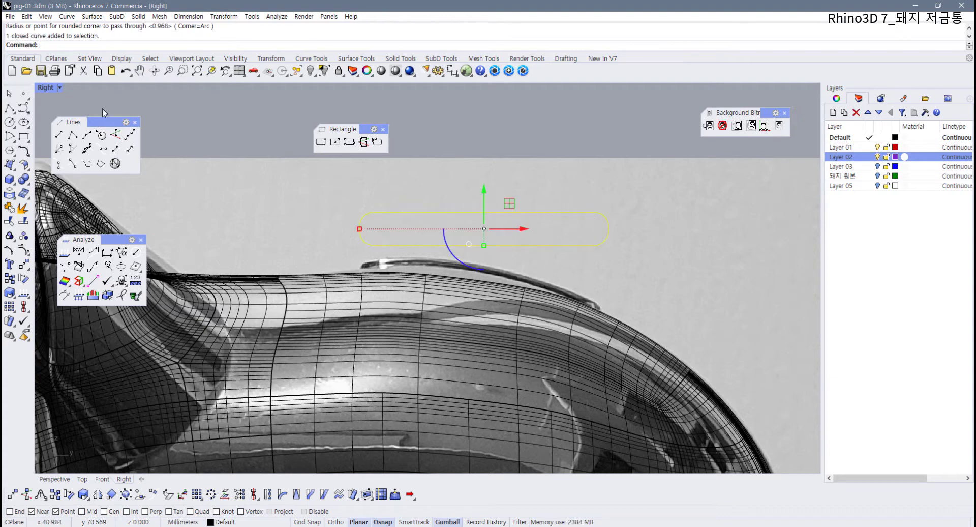
- Rotate the new rounded rectangle 90° in the Front view so that it lies flat above the back
{"action": "double_click", "coordinate": [49, 91]}
{"action": "scroll", "coordinate": [255, 398], "scroll_direction": "up", "scroll_amount": 3}
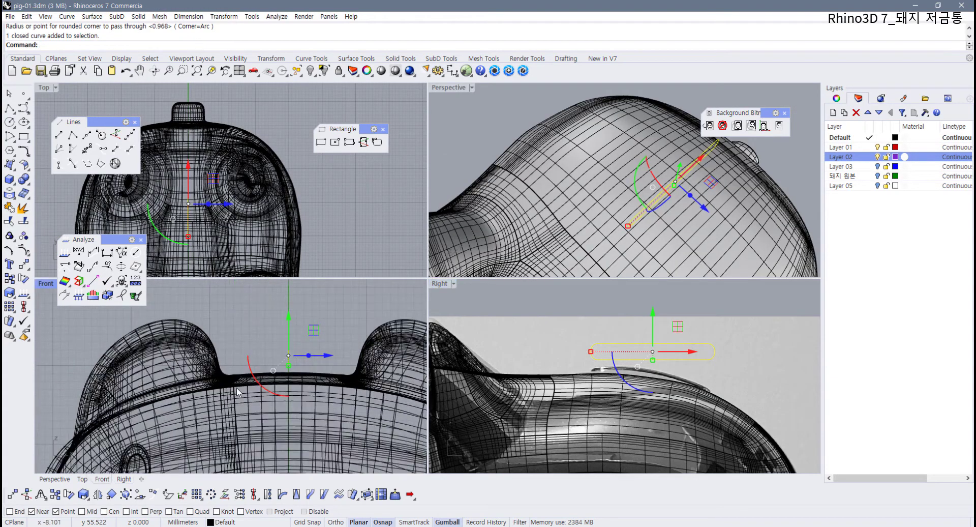
{"action": "left_click_drag", "start_coordinate": [255, 398], "coordinate": [327, 377]}
{"action": "right_click_drag", "start_coordinate": [200, 217], "coordinate": [244, 212]}
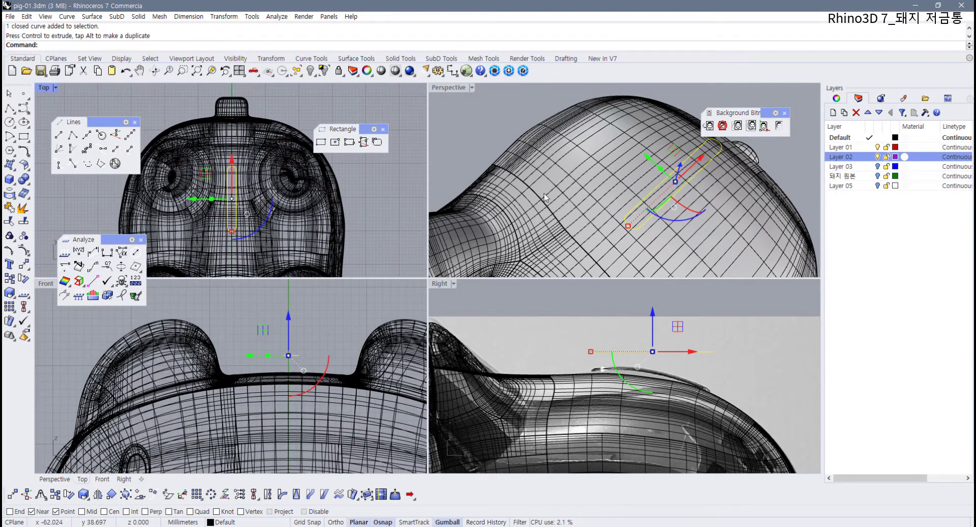
- Hide the snout and the lower half of the piggy bank
{"action": "scroll", "coordinate": [556, 192], "scroll_direction": "down", "scroll_amount": 5}
{"action": "right_click_drag", "start_coordinate": [559, 191], "coordinate": [625, 219]}
{"action": "left_click_drag", "start_coordinate": [644, 270], "coordinate": [481, 221]}
{"action": "middle_click", "coordinate": [540, 218]}
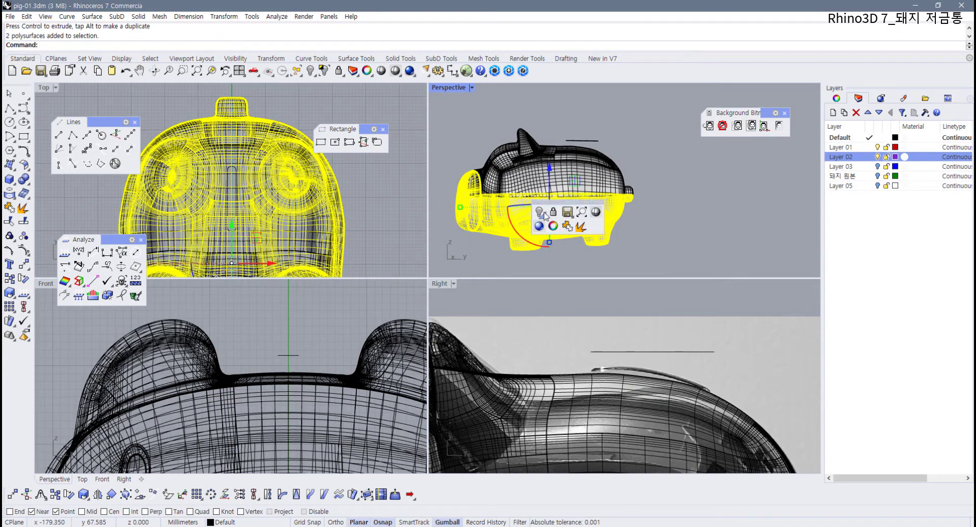
{"action": "left_click", "coordinate": [538, 211]}
- Project the flat rounded rectangle onto the upper body in the Top view, along the CPlane Z direction and keeping the input curve
{"action": "right_click_drag", "start_coordinate": [539, 211], "coordinate": [609, 226]}
{"action": "left_click", "coordinate": [600, 190]}
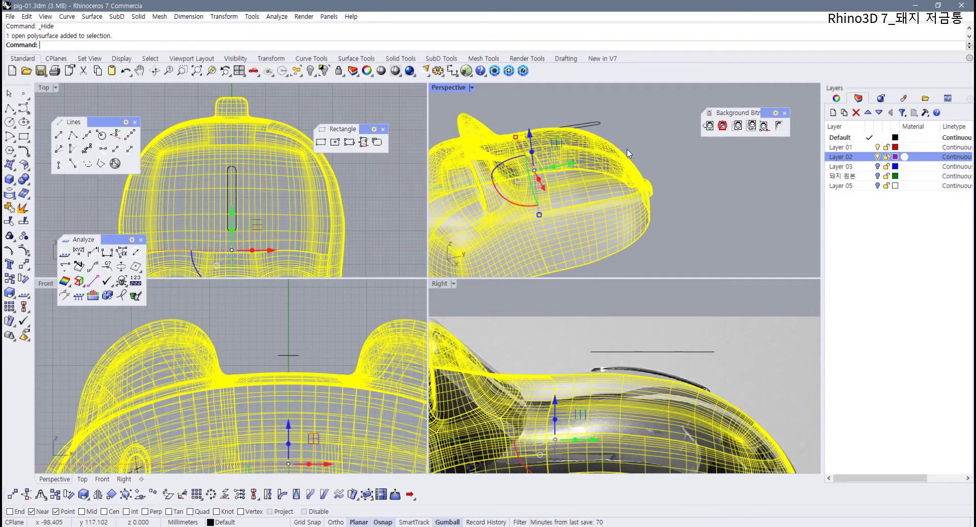
{"action": "left_click", "coordinate": [627, 139]}
{"action": "left_click", "coordinate": [601, 124]}
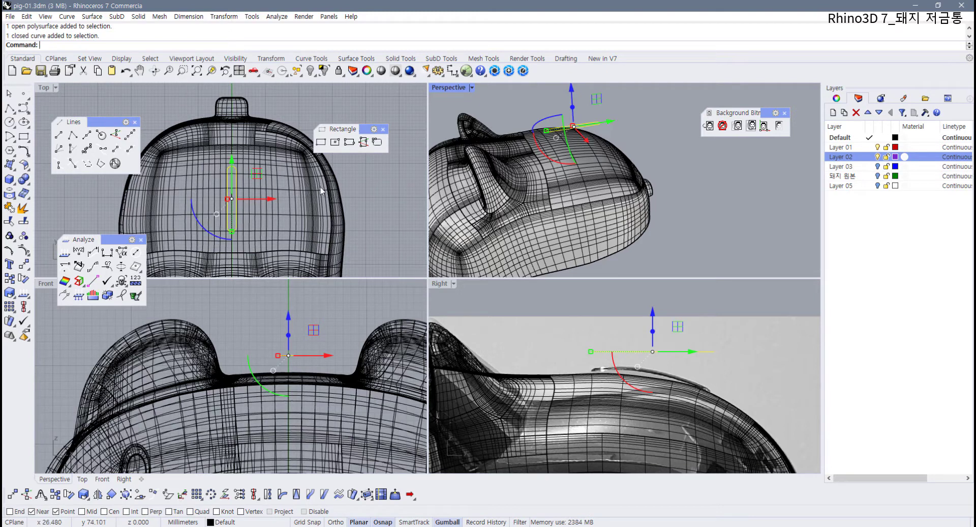
{"action": "right_click_drag", "start_coordinate": [255, 215], "coordinate": [269, 216]}
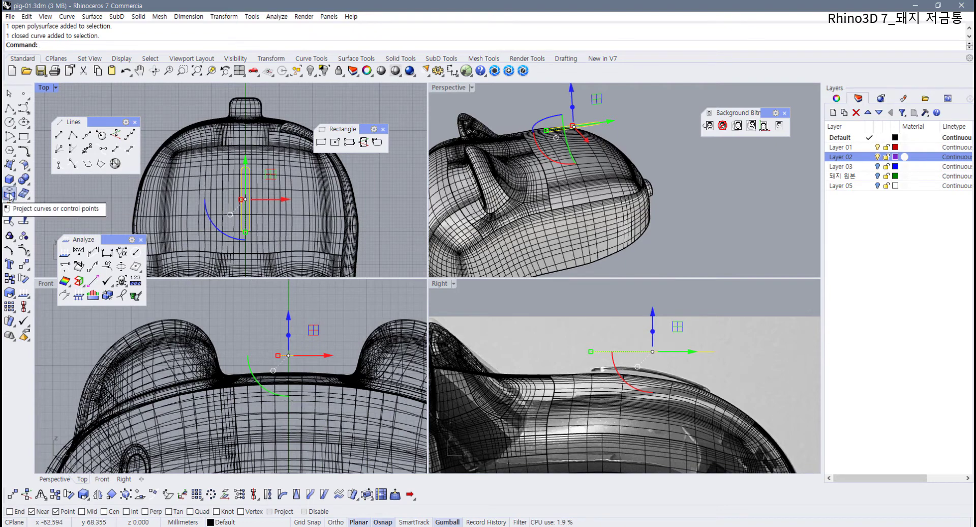
{"action": "left_click", "coordinate": [24, 206]}
{"action": "left_click", "coordinate": [293, 223]}
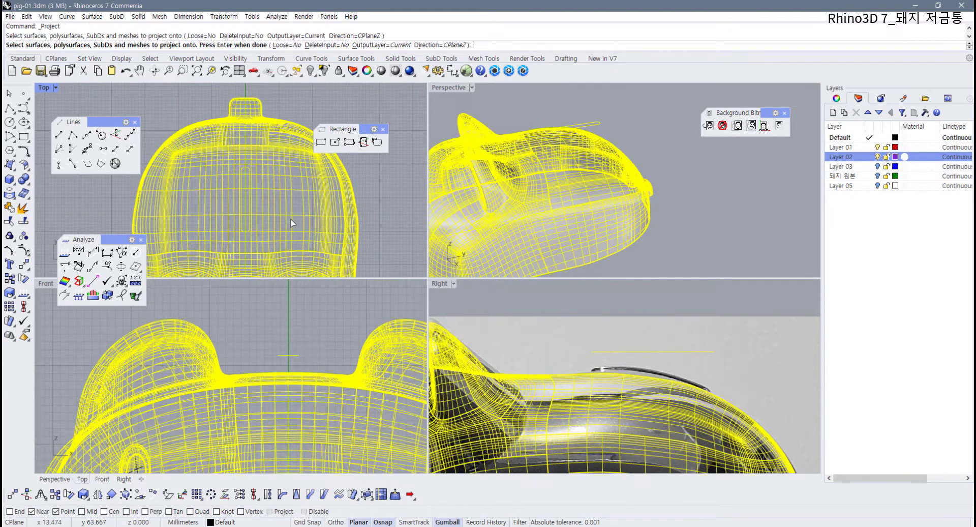
{"action": "key", "text": "Return"}
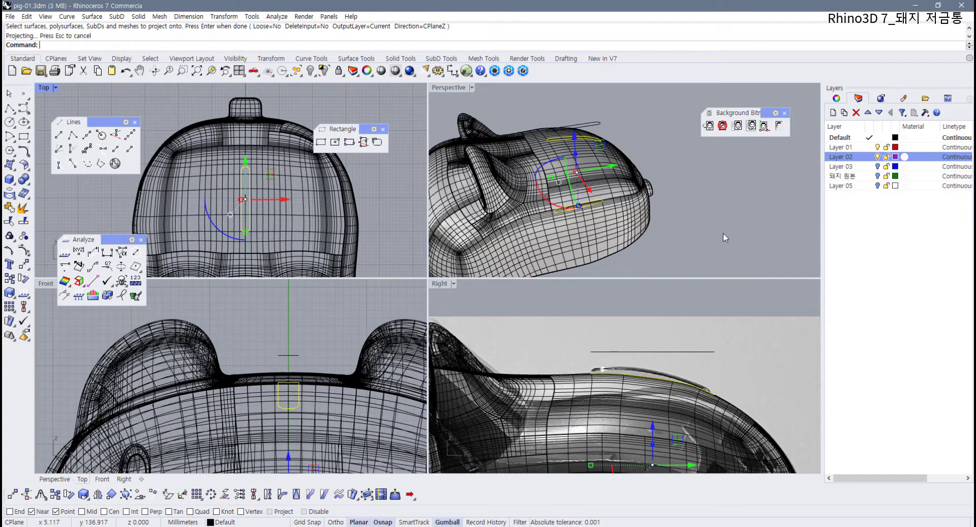
- Delete the extra projected slot curve on the underside of the upper body
{"action": "left_click", "coordinate": [722, 233]}
{"action": "right_click_drag", "start_coordinate": [722, 233], "coordinate": [635, 154]}
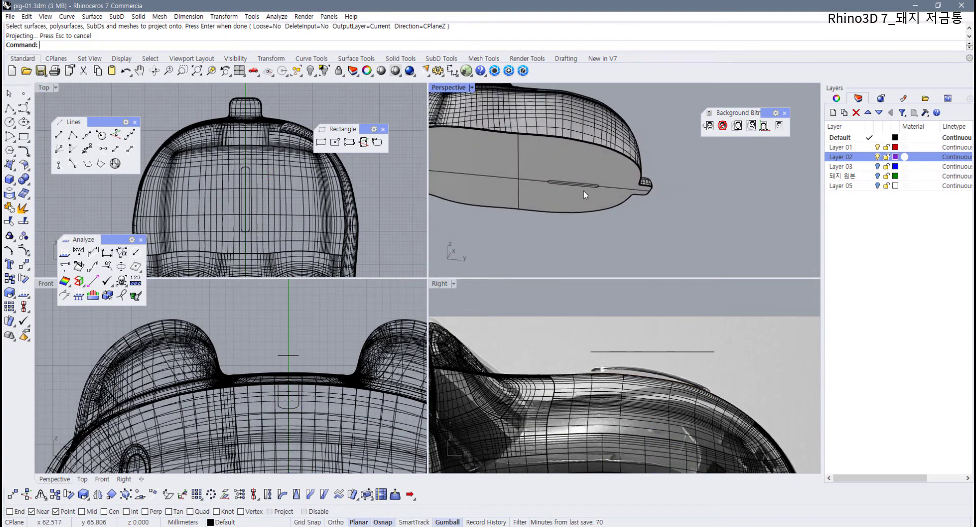
{"action": "right_click_drag", "start_coordinate": [583, 190], "coordinate": [582, 179]}
{"action": "left_click", "coordinate": [584, 177]}
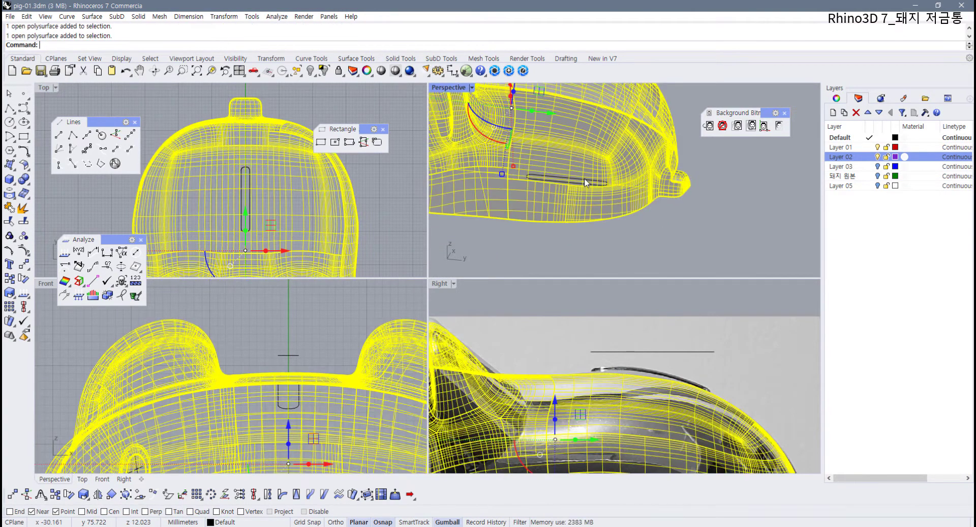
{"action": "left_click", "coordinate": [646, 219]}
{"action": "left_click_drag", "start_coordinate": [510, 246], "coordinate": [652, 160]}
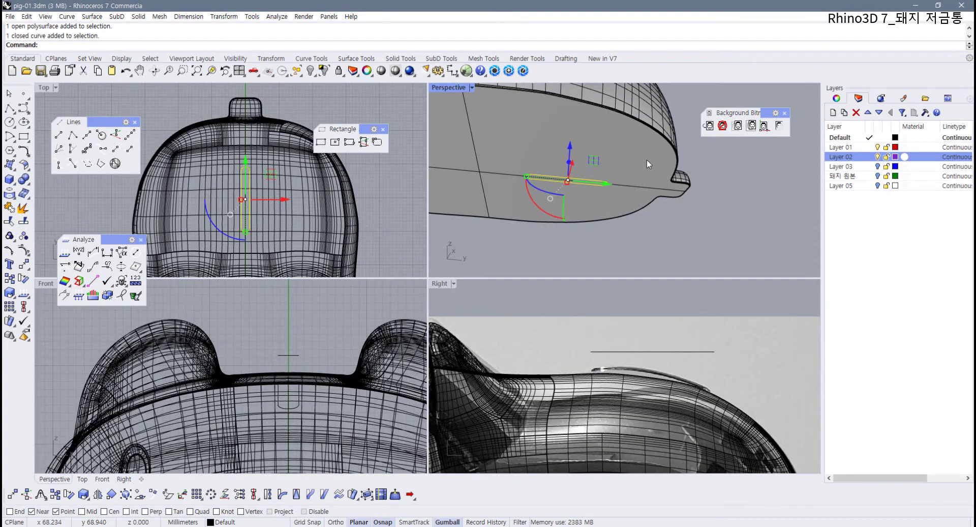
{"action": "key", "text": "Delete"}
{"action": "right_click_drag", "start_coordinate": [646, 160], "coordinate": [599, 167]}
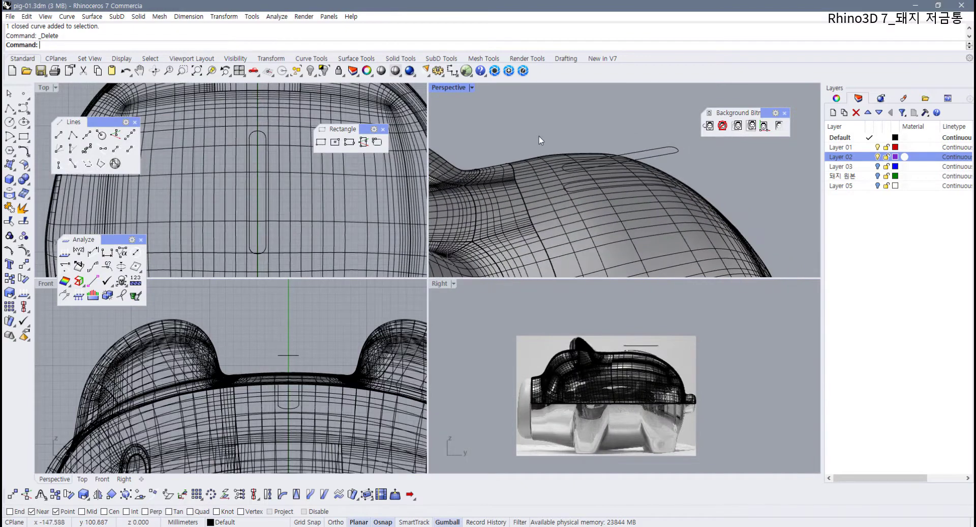
- Create a closed pipe of radius 0.3 mm along the slot curve projected on the pig's back
{"action": "double_click", "coordinate": [453, 87]}
{"action": "scroll", "coordinate": [437, 297], "scroll_direction": "up", "scroll_amount": 5}
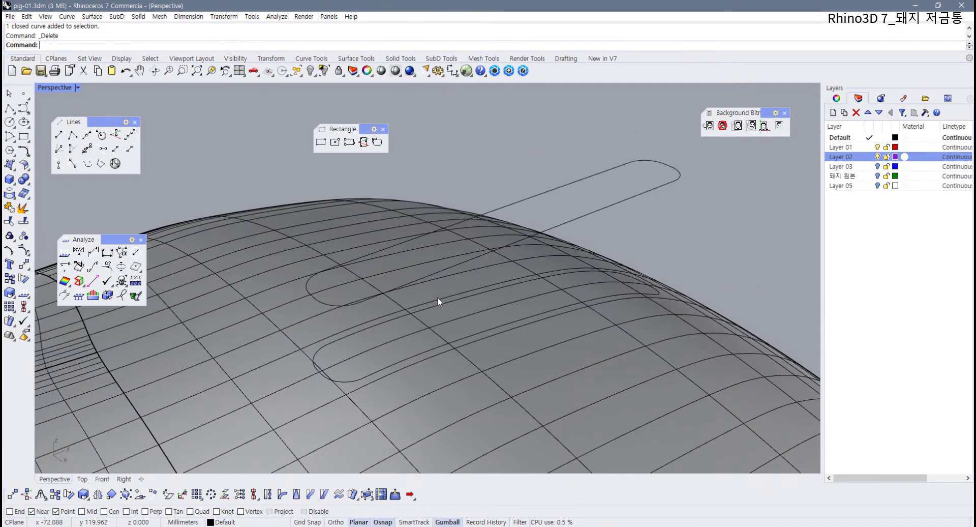
{"action": "left_click", "coordinate": [343, 323]}
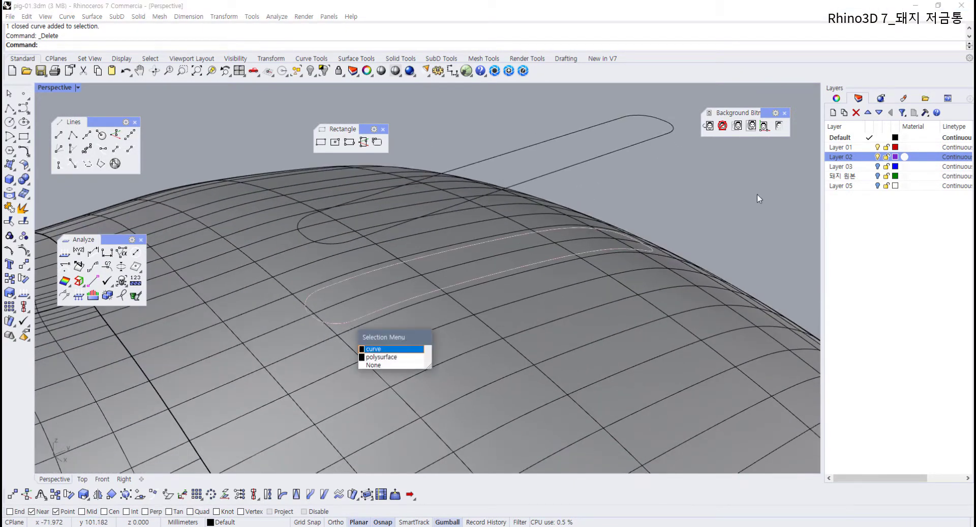
{"action": "left_click", "coordinate": [409, 60]}
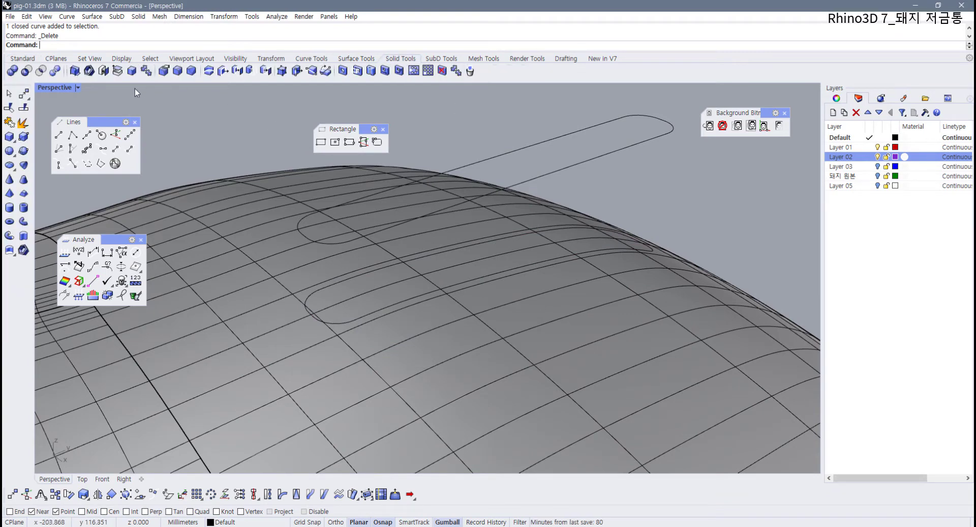
{"action": "left_click", "coordinate": [24, 222]}
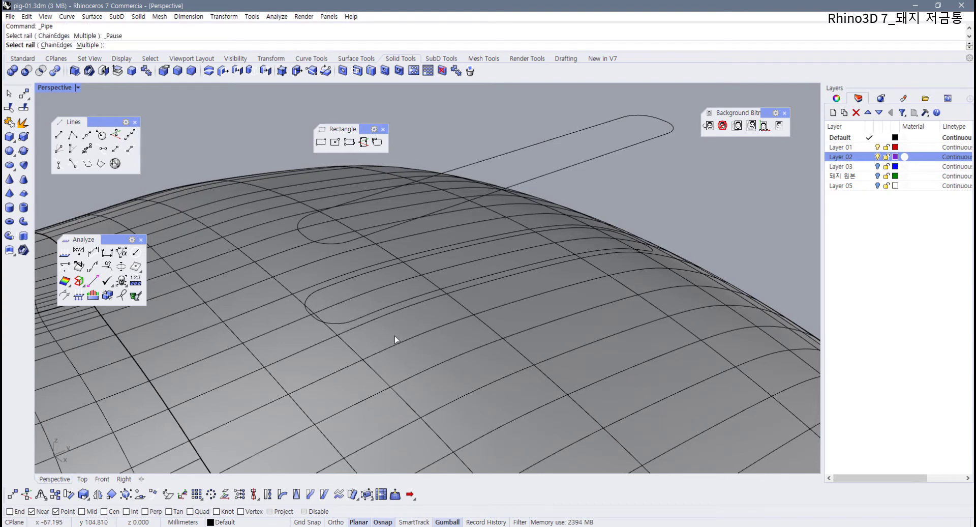
{"action": "left_click", "coordinate": [355, 320]}
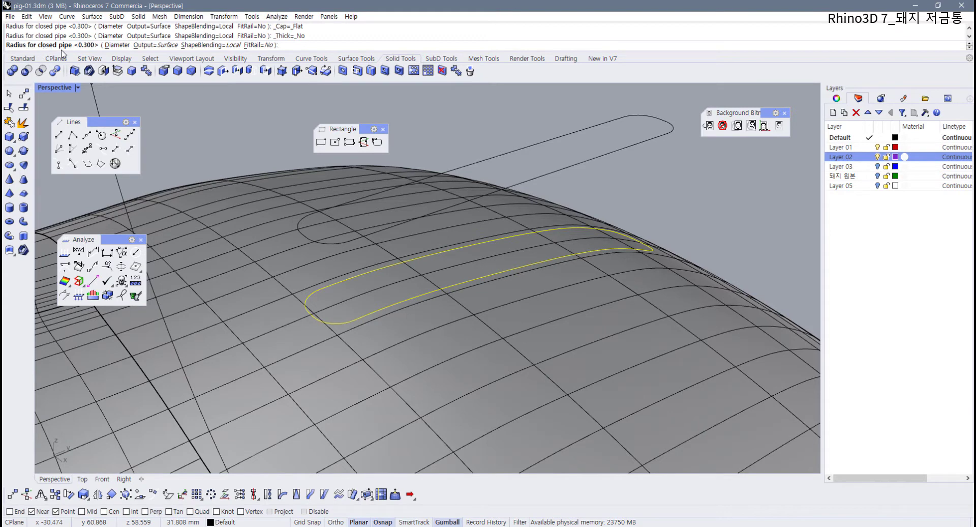
{"action": "type", "text": ".3"}
{"action": "key", "text": "Return"}
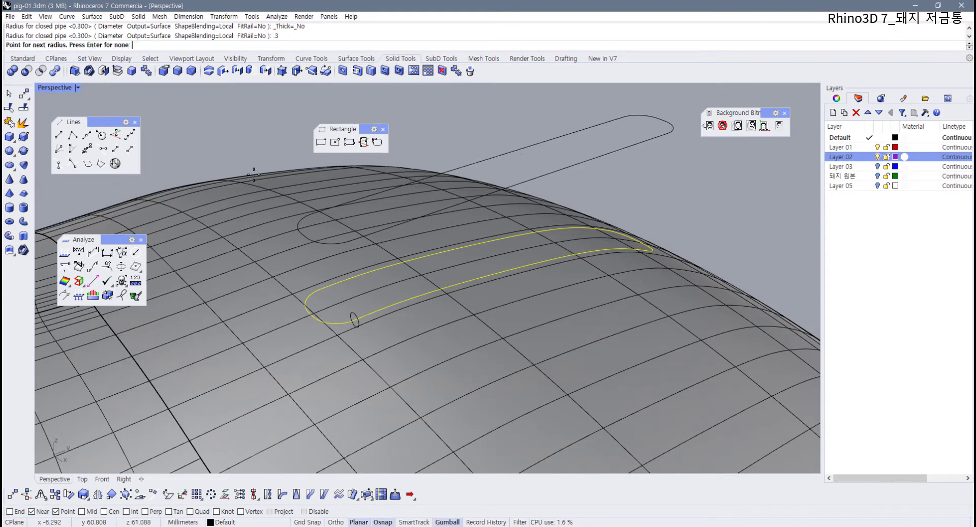
{"action": "key", "text": "Return"}
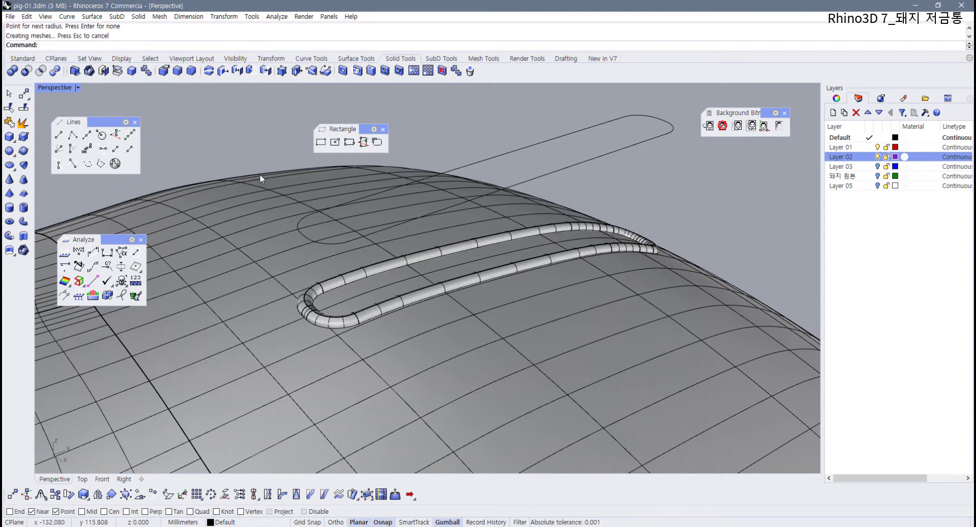
- Boolean-union the slot pipe with the pig's upper body and check that they select as one object
{"action": "mouse_move", "coordinate": [362, 379]}
{"action": "right_mouse_down"}
{"action": "mouse_move", "coordinate": [371, 383]}
{"action": "mouse_move", "coordinate": [350, 381]}
{"action": "right_mouse_up"}
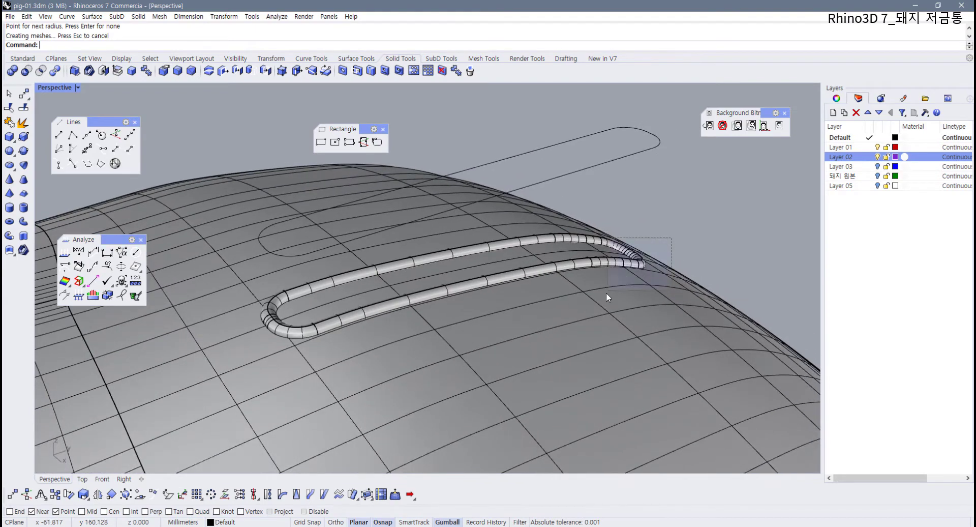
{"action": "left_click_drag", "start_coordinate": [606, 292], "coordinate": [605, 293]}
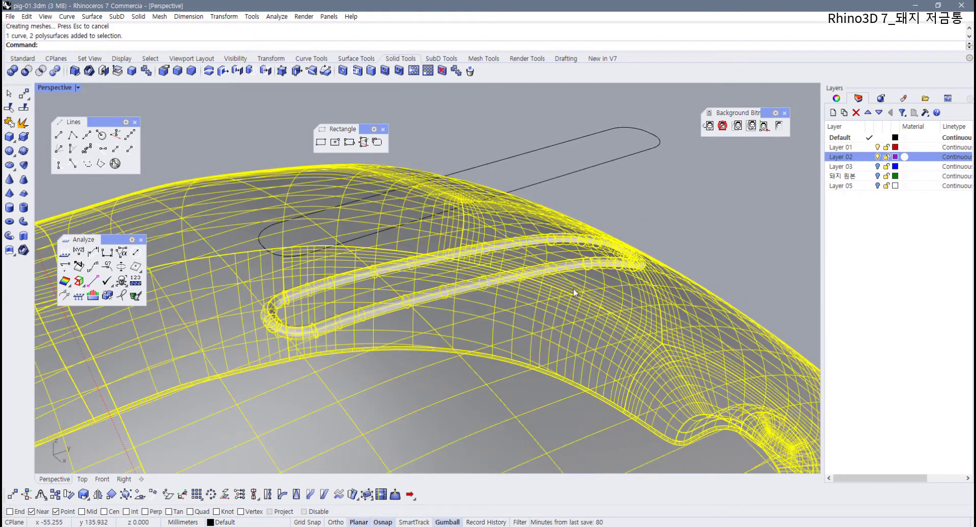
{"action": "left_click", "coordinate": [12, 71]}
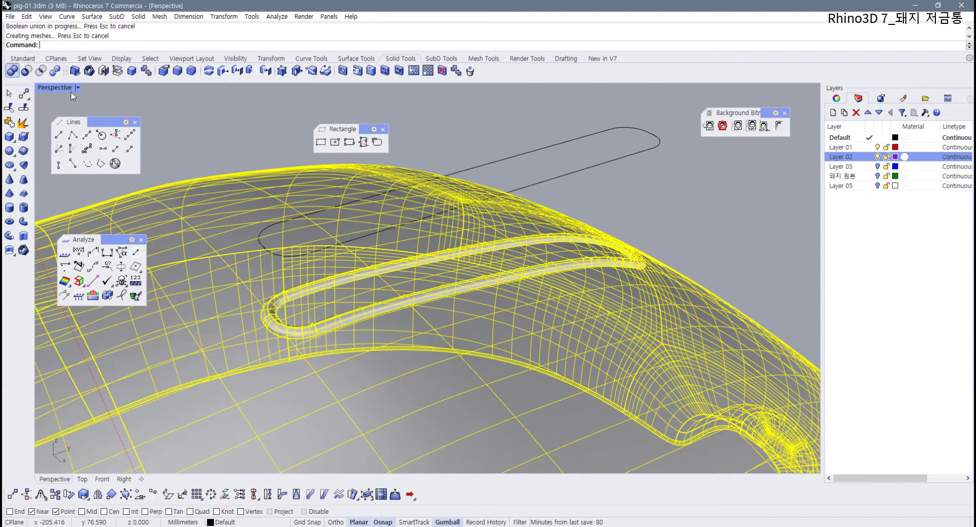
{"action": "scroll", "coordinate": [517, 264], "scroll_direction": "up", "scroll_amount": 6}
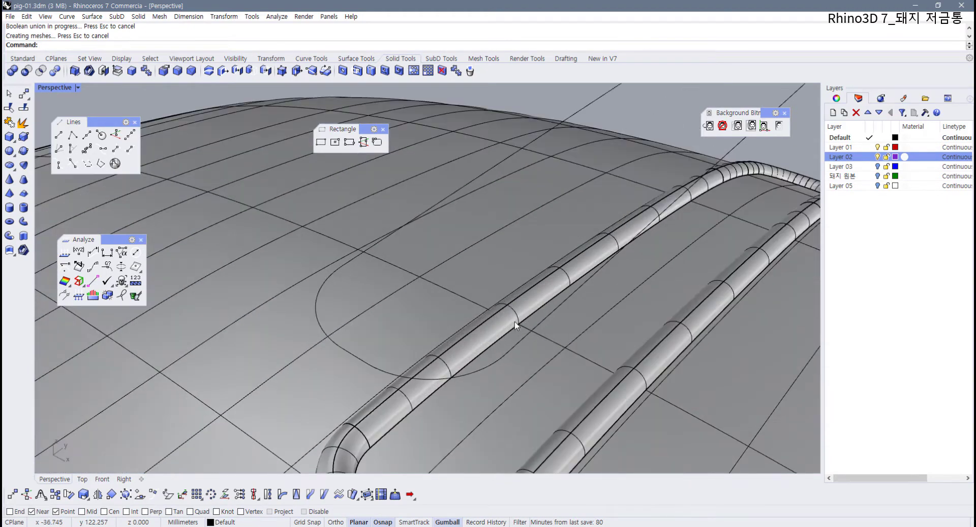
{"action": "scroll", "coordinate": [427, 338], "scroll_direction": "down", "scroll_amount": 5}
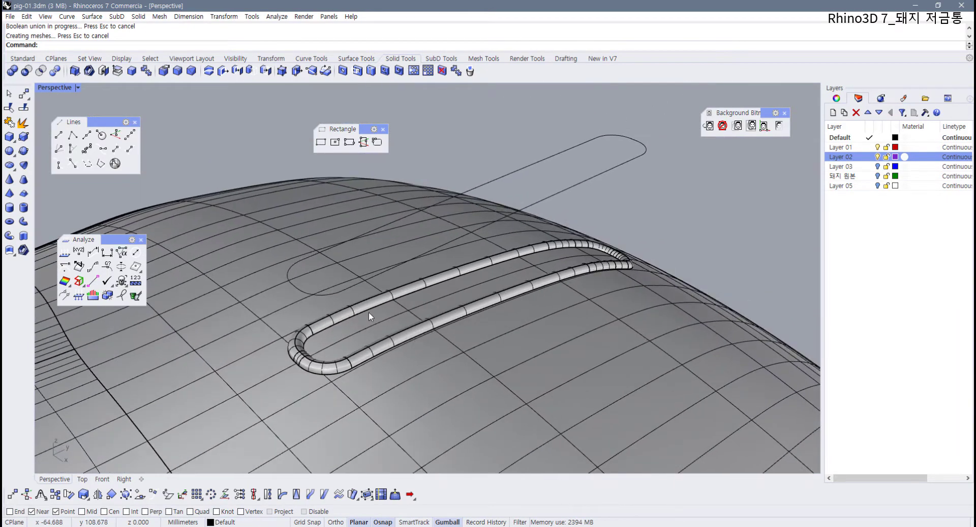
{"action": "left_click", "coordinate": [311, 339]}
{"action": "left_click", "coordinate": [630, 225]}
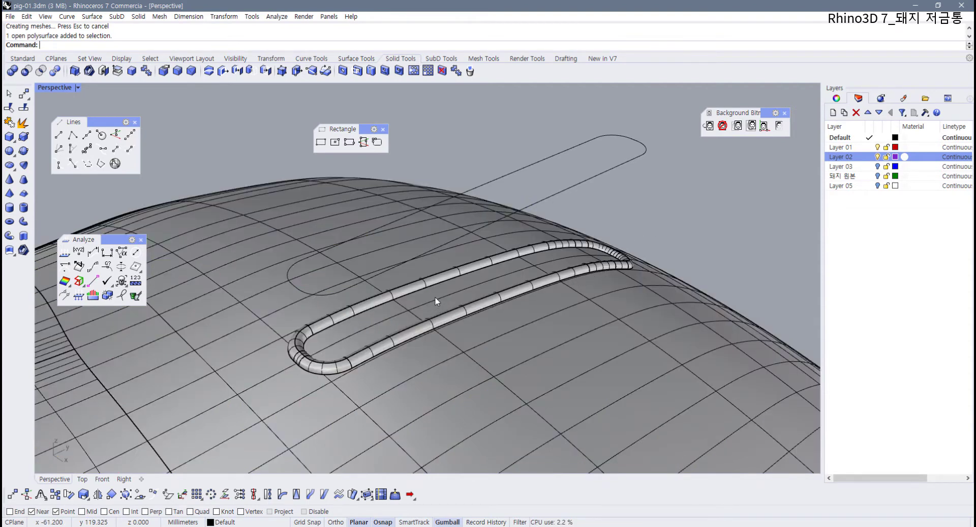
{"action": "left_click", "coordinate": [353, 331]}
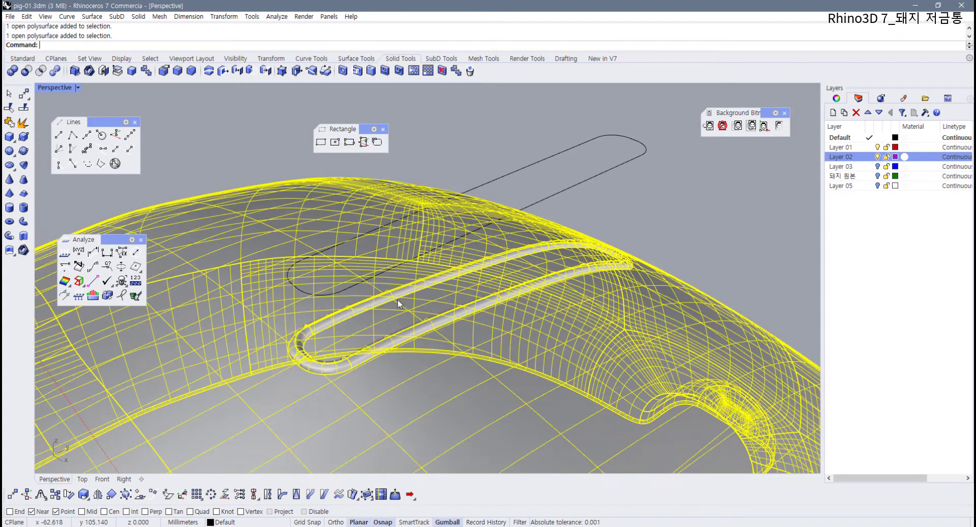
- Project the flat rounded rectangle onto the merged upper body in the Top view, along the CPlane Z direction
{"action": "left_click", "coordinate": [585, 182]}
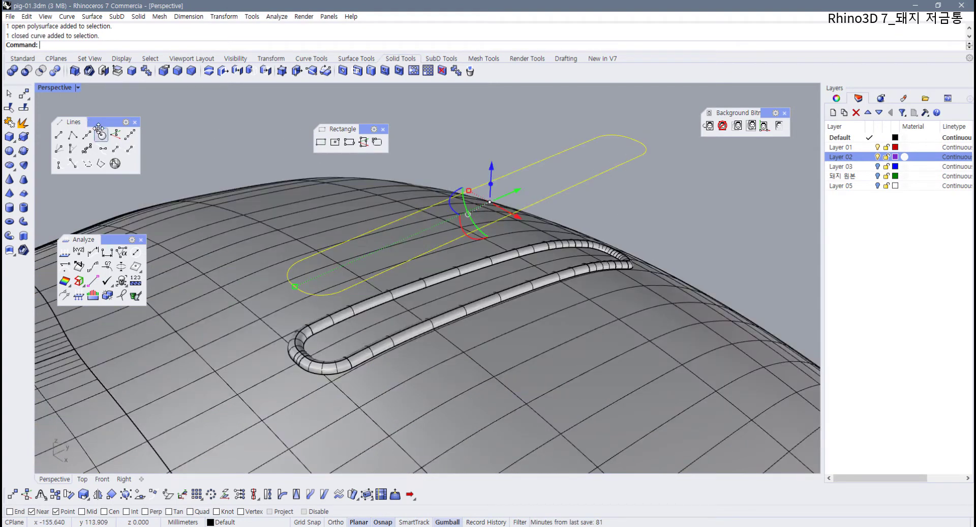
{"action": "double_click", "coordinate": [44, 88]}
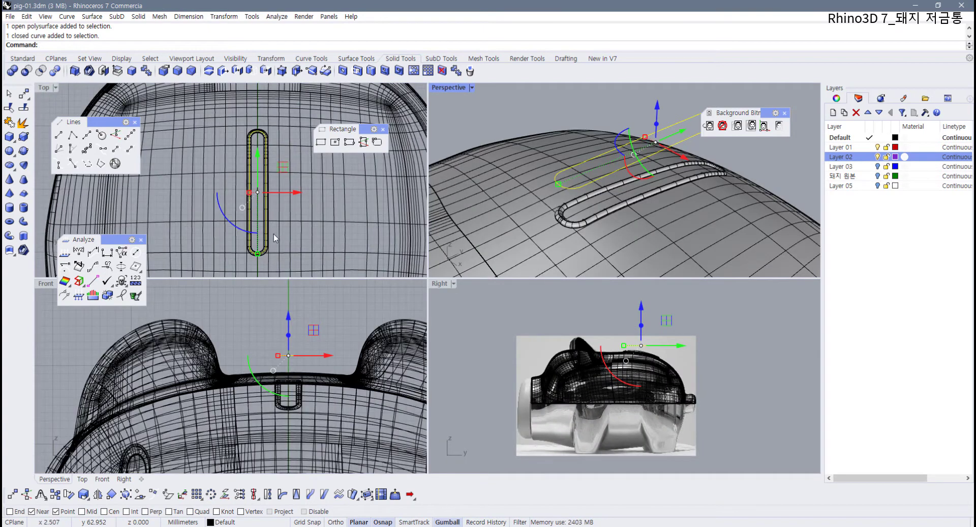
{"action": "left_click", "coordinate": [23, 59]}
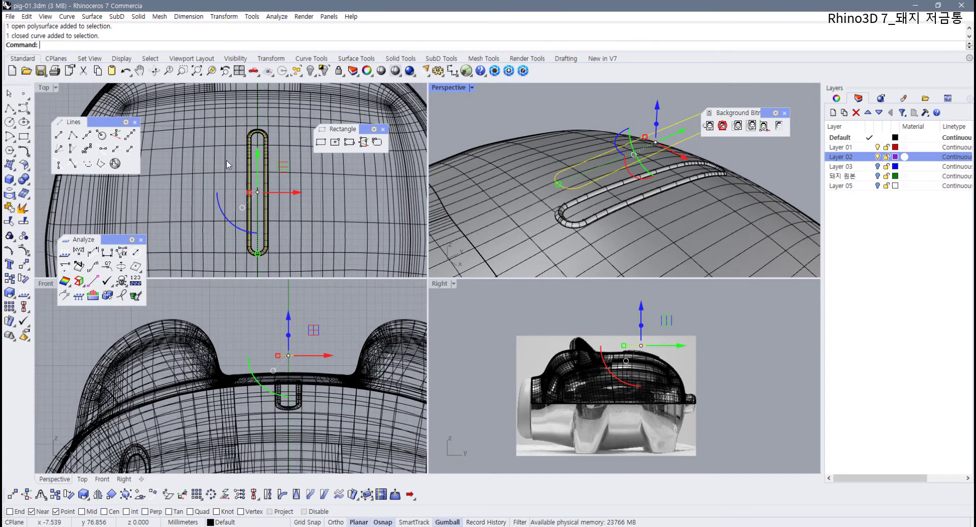
{"action": "left_click", "coordinate": [9, 196]}
{"action": "left_click", "coordinate": [298, 225]}
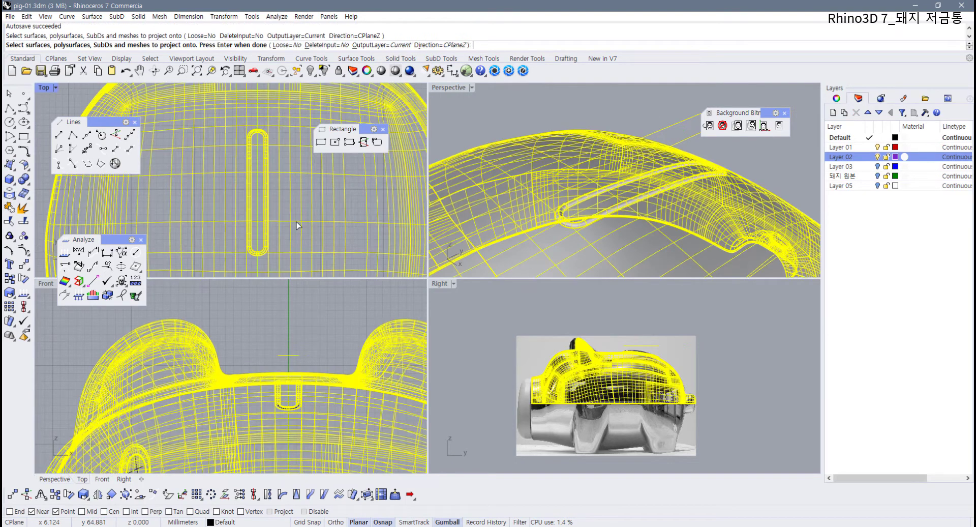
{"action": "key", "text": "Return"}
{"action": "left_click", "coordinate": [534, 98]}
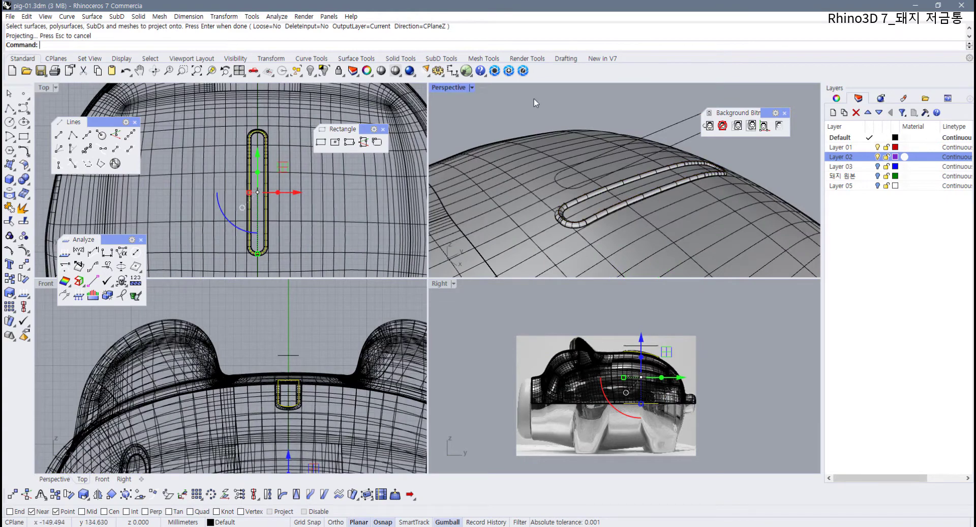
- Split the pig's upper body using the newly projected slot curve as the cutting object
{"action": "double_click", "coordinate": [447, 88]}
{"action": "scroll", "coordinate": [266, 375], "scroll_direction": "up", "scroll_amount": 3}
{"action": "scroll", "coordinate": [267, 375], "scroll_direction": "up", "scroll_amount": 2}
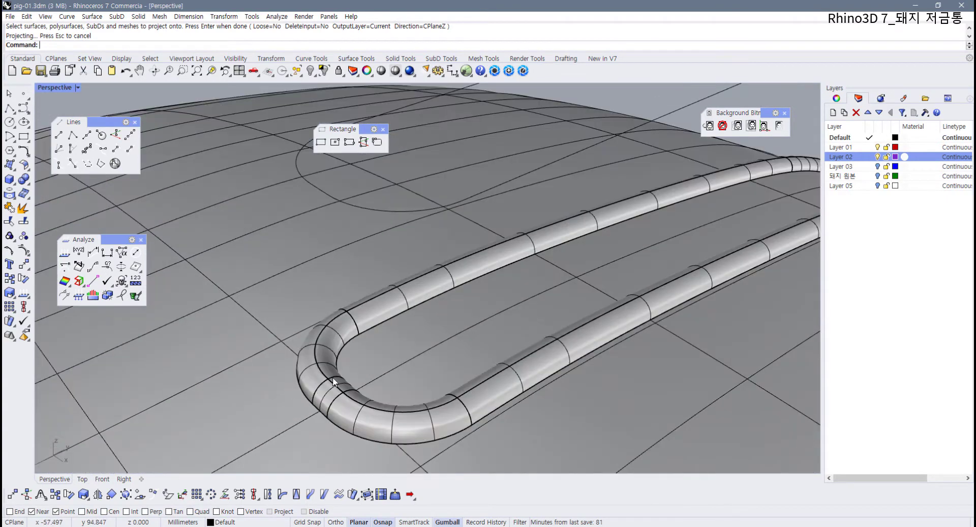
{"action": "left_click", "coordinate": [320, 377]}
{"action": "scroll", "coordinate": [331, 364], "scroll_direction": "down", "scroll_amount": 5}
{"action": "left_click", "coordinate": [515, 423]}
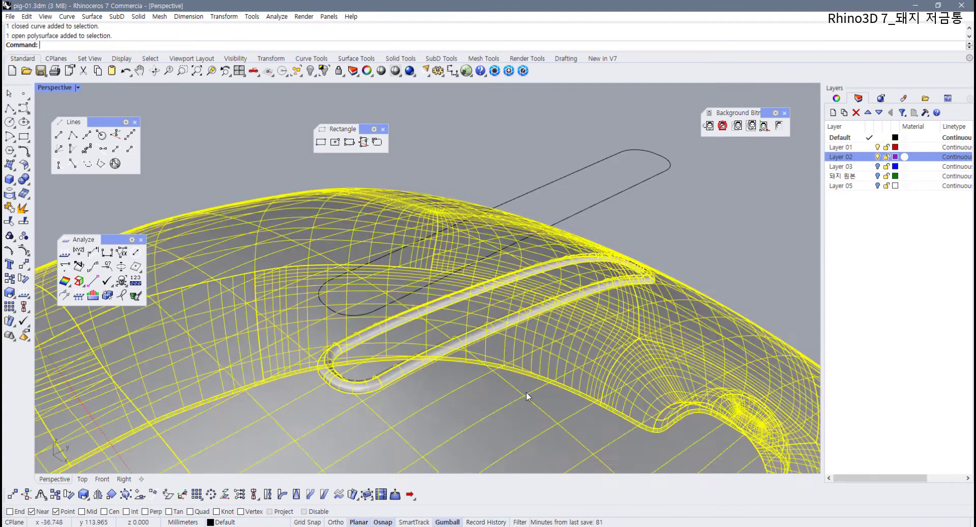
{"action": "left_click", "coordinate": [24, 222]}
{"action": "scroll", "coordinate": [365, 389], "scroll_direction": "up", "scroll_amount": 3}
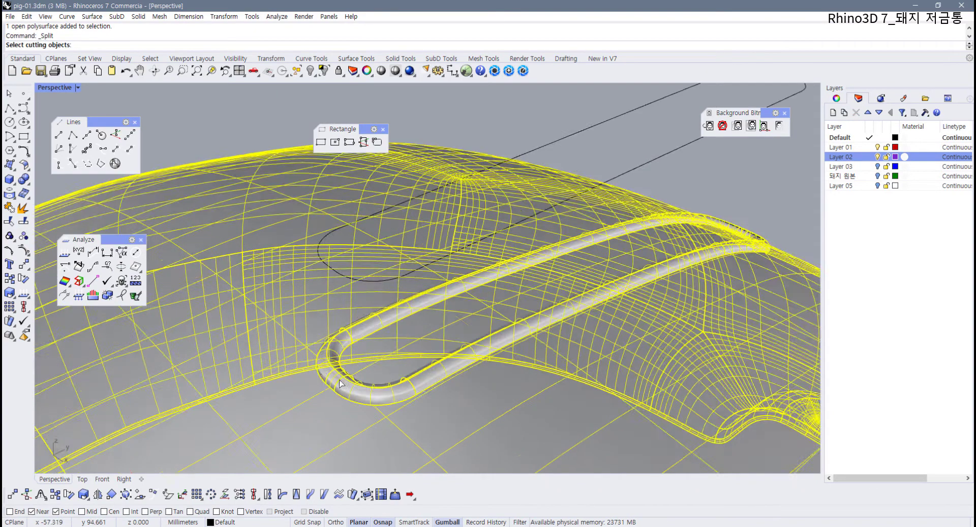
{"action": "left_click", "coordinate": [365, 389]}
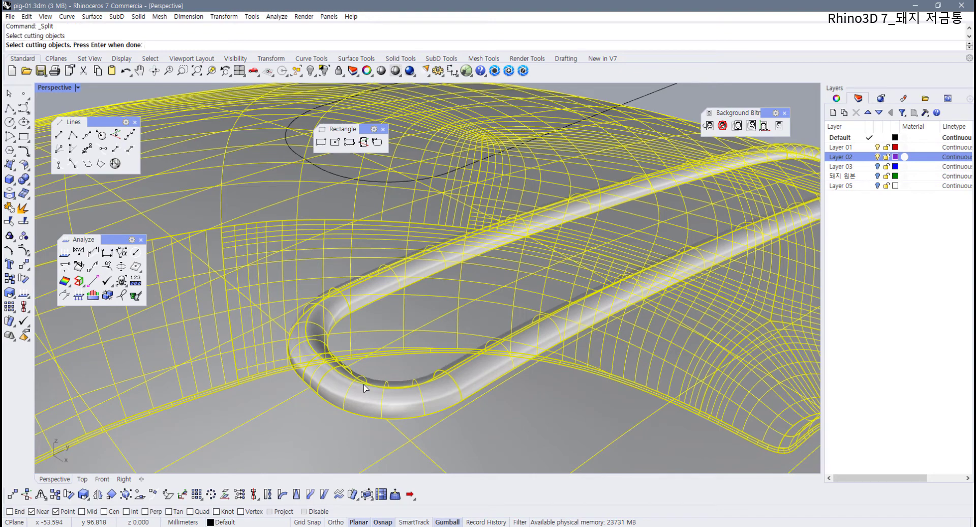
{"action": "key", "text": "Return"}
- Delete the split-off piece inside the slot outline to open the coin slot through the back
{"action": "scroll", "coordinate": [556, 191], "scroll_direction": "down", "scroll_amount": 5}
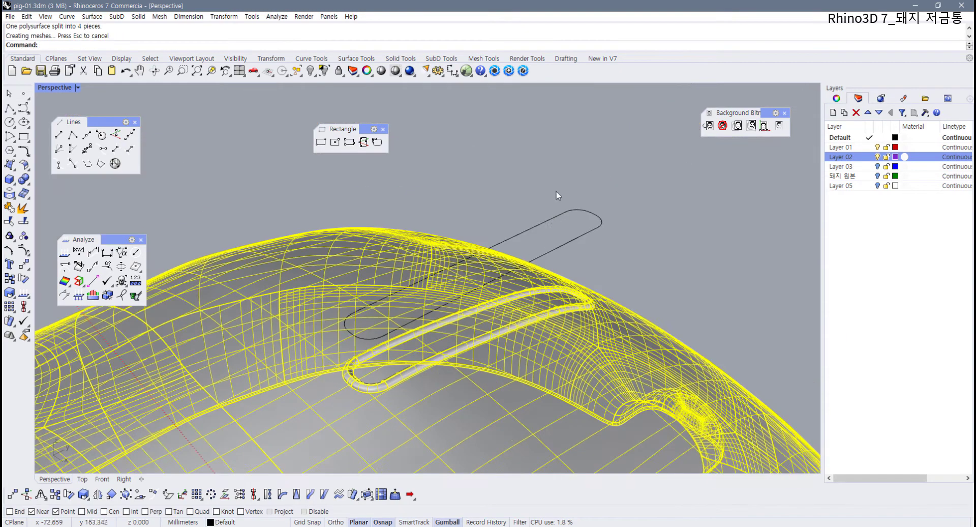
{"action": "left_click", "coordinate": [556, 191]}
{"action": "scroll", "coordinate": [419, 351], "scroll_direction": "up", "scroll_amount": 6}
{"action": "left_click", "coordinate": [386, 374]}
{"action": "scroll", "coordinate": [387, 362], "scroll_direction": "down", "scroll_amount": 6}
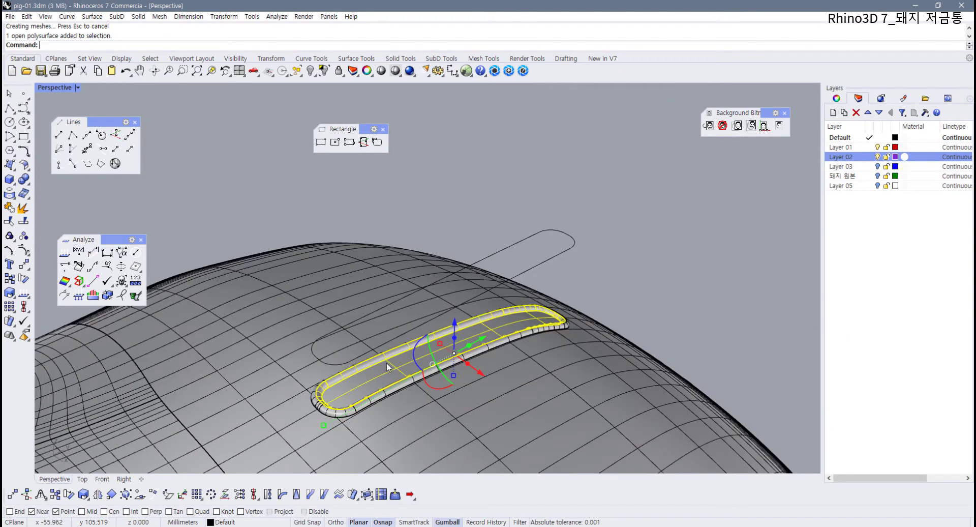
{"action": "key", "text": "Delete"}
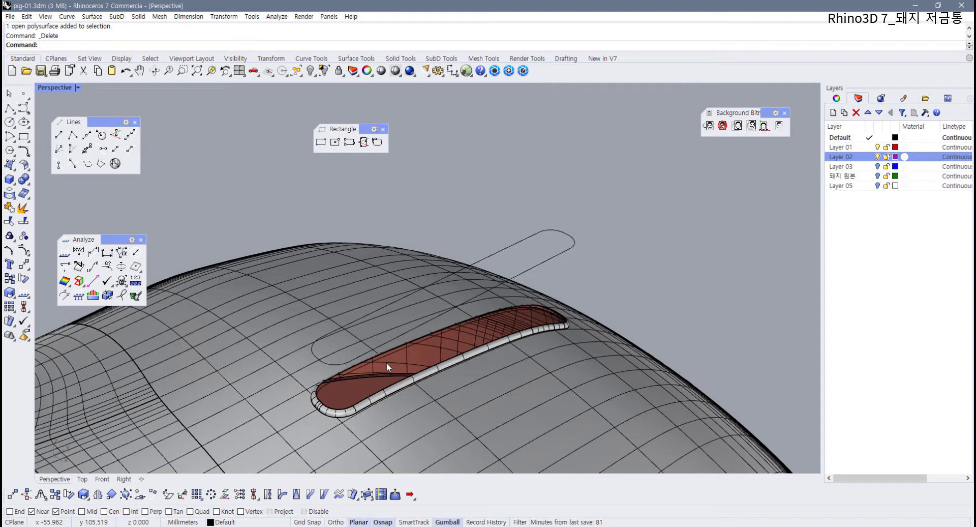
- Extrude the slot opening's outline about 1 mm downward into the body as a surface without caps
{"action": "right_click_drag", "start_coordinate": [375, 273], "coordinate": [374, 239]}
{"action": "left_click", "coordinate": [357, 58]}
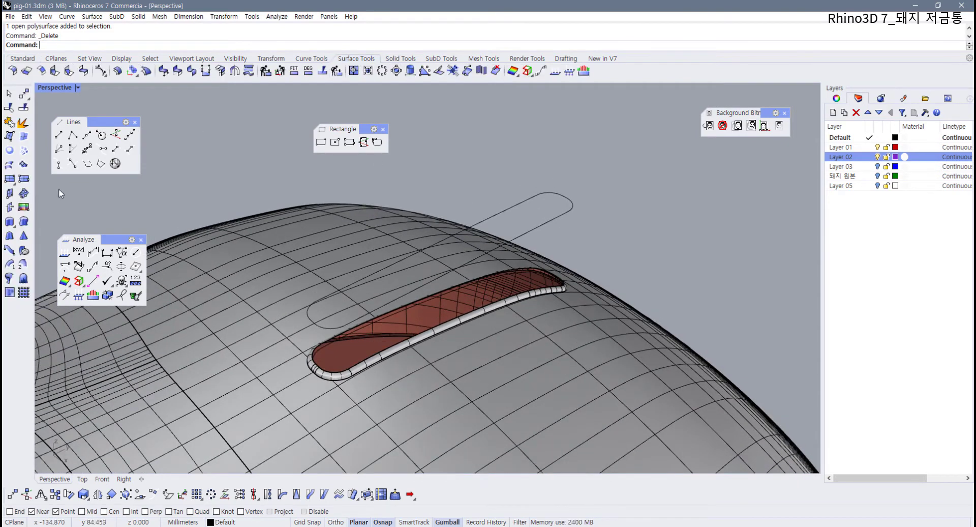
{"action": "left_click", "coordinate": [10, 224]}
{"action": "scroll", "coordinate": [362, 382], "scroll_direction": "up", "scroll_amount": 2}
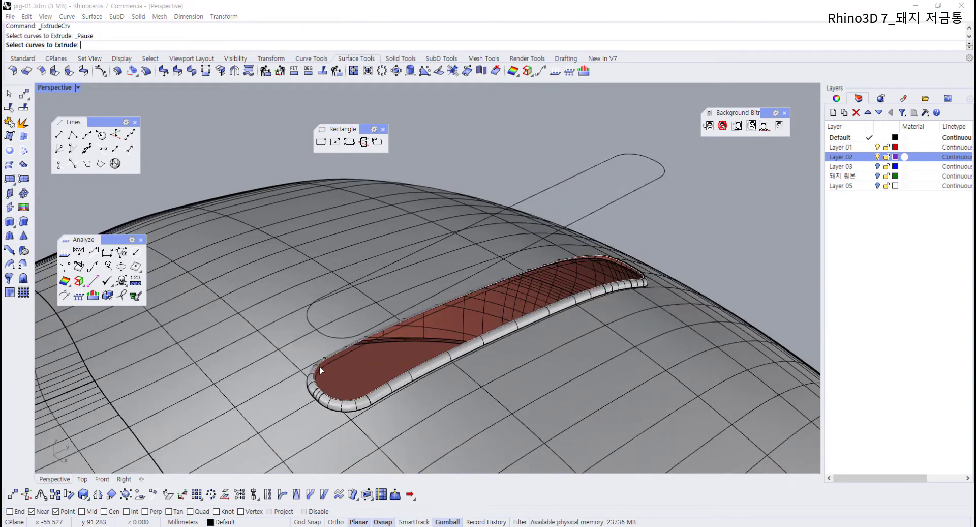
{"action": "left_click", "coordinate": [325, 373]}
{"action": "left_click", "coordinate": [354, 395]}
{"action": "right_click", "coordinate": [379, 375]}
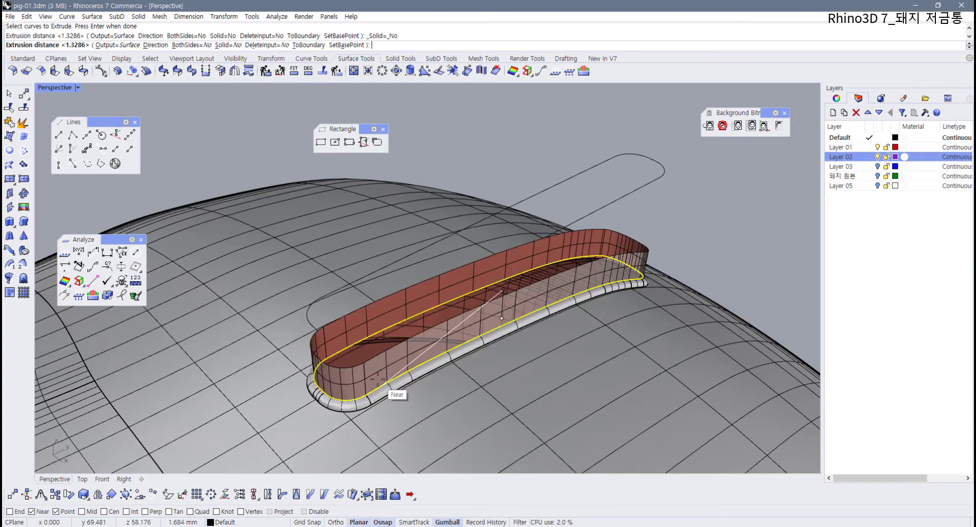
{"action": "double_click", "coordinate": [45, 89]}
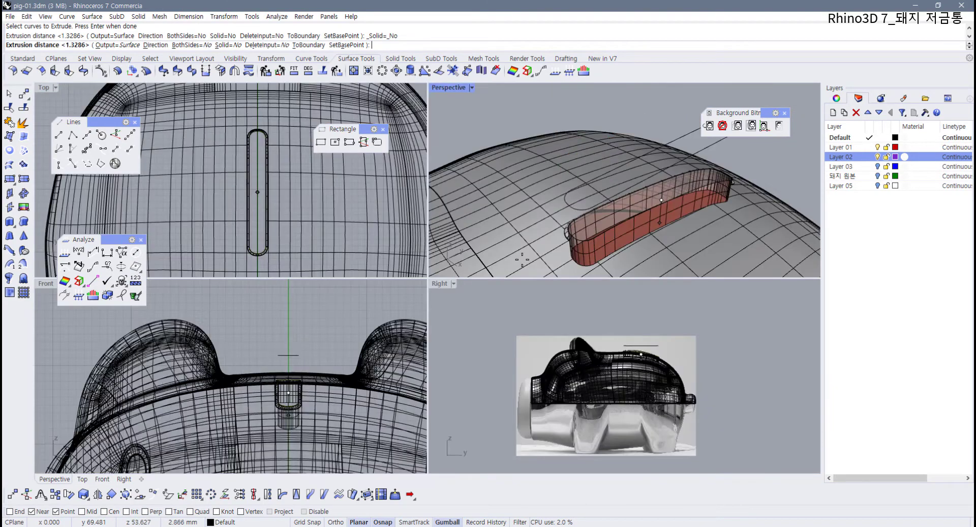
{"action": "scroll", "coordinate": [641, 353], "scroll_direction": "up", "scroll_amount": 8}
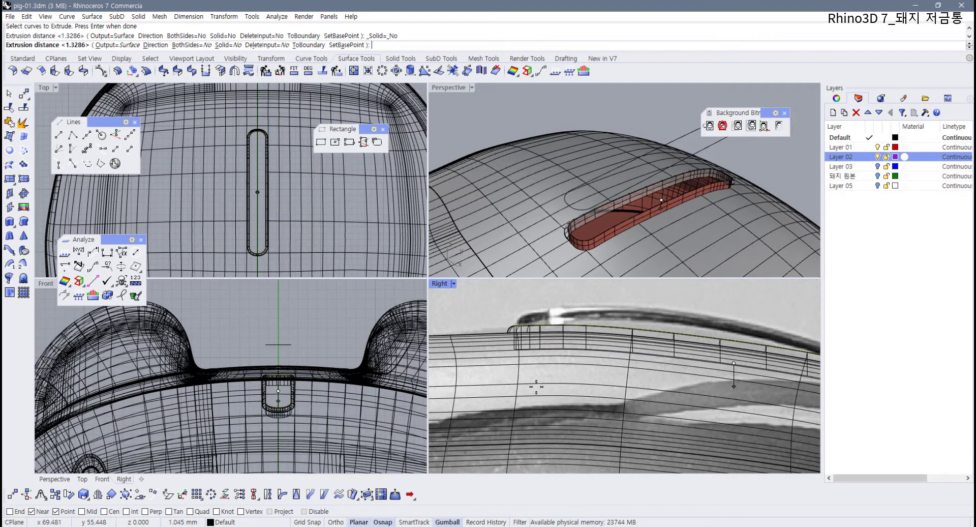
{"action": "left_click", "coordinate": [536, 386]}
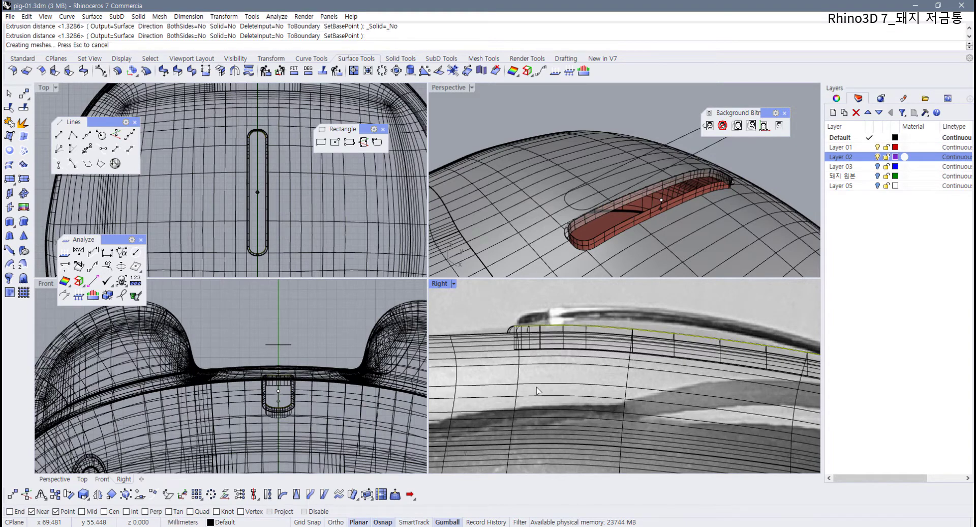
{"action": "left_click", "coordinate": [449, 89]}
{"action": "double_click", "coordinate": [448, 89]}
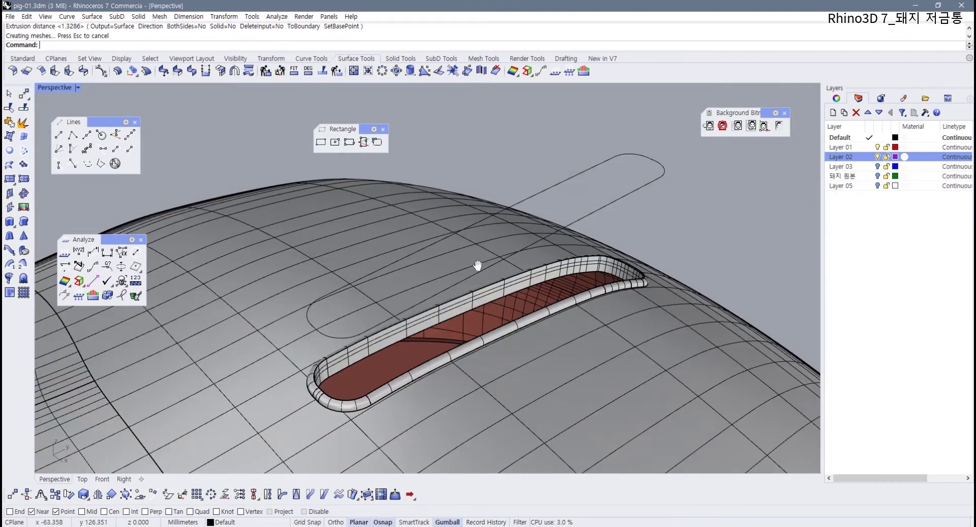
- Join the extruded slot wall with the upper body and check that they select as one object
{"action": "right_click_drag", "start_coordinate": [476, 264], "coordinate": [695, 269]}
{"action": "key", "text": "ctrl+a"}
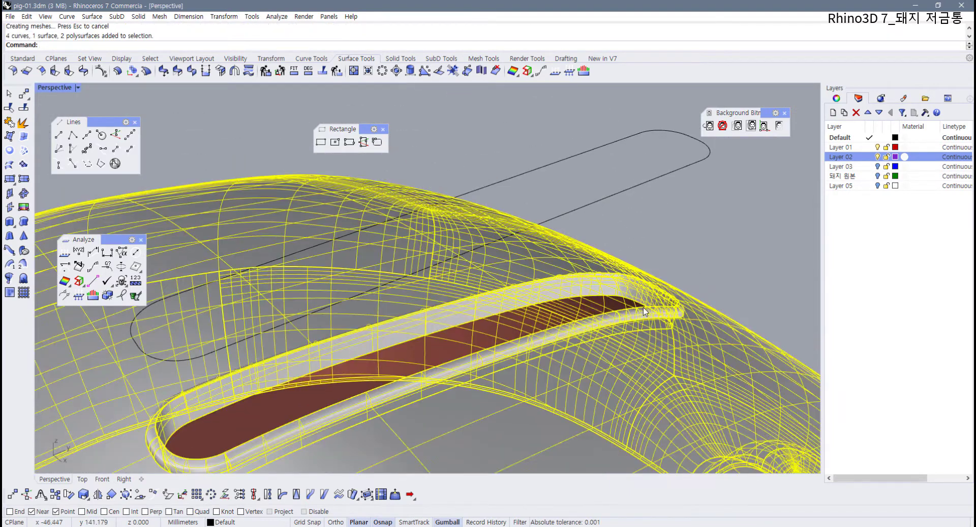
{"action": "key", "text": "ctrl+j"}
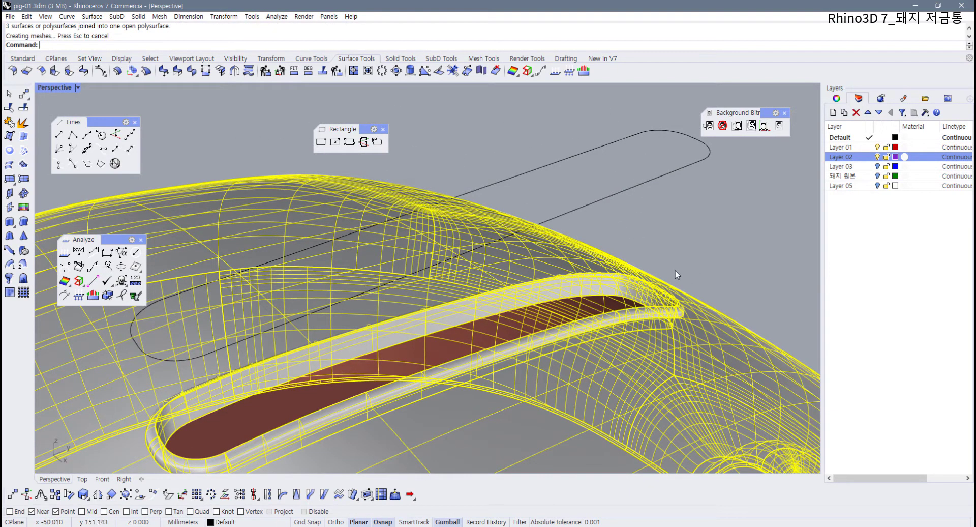
{"action": "key", "text": "Escape"}
{"action": "left_click", "coordinate": [684, 286]}
{"action": "left_click", "coordinate": [713, 276]}
{"action": "left_click", "coordinate": [633, 286]}
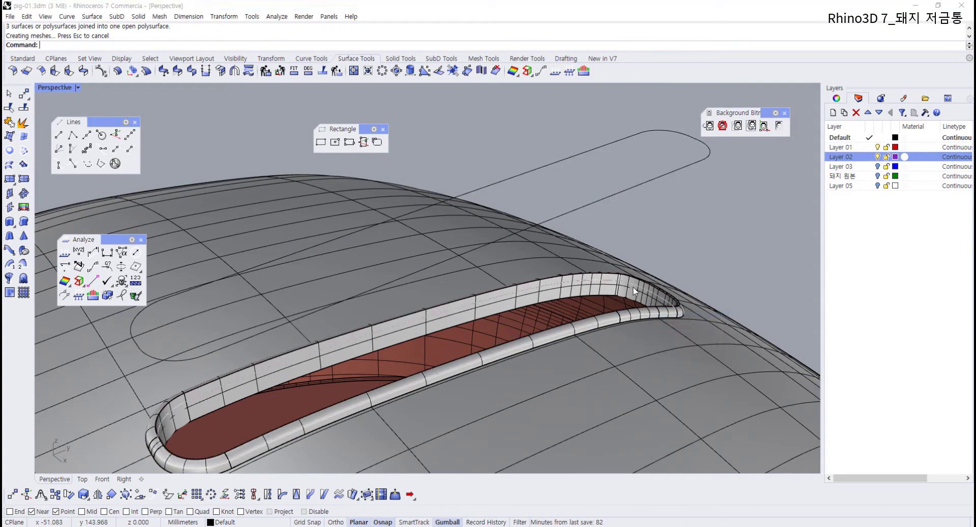
{"action": "left_click", "coordinate": [714, 263]}
{"action": "left_click", "coordinate": [615, 336]}
{"action": "left_click", "coordinate": [694, 275]}
{"action": "right_click_drag", "start_coordinate": [630, 312], "coordinate": [739, 219], "text": "shift"}
{"action": "right_click_drag", "start_coordinate": [372, 316], "coordinate": [344, 349], "text": "shift"}
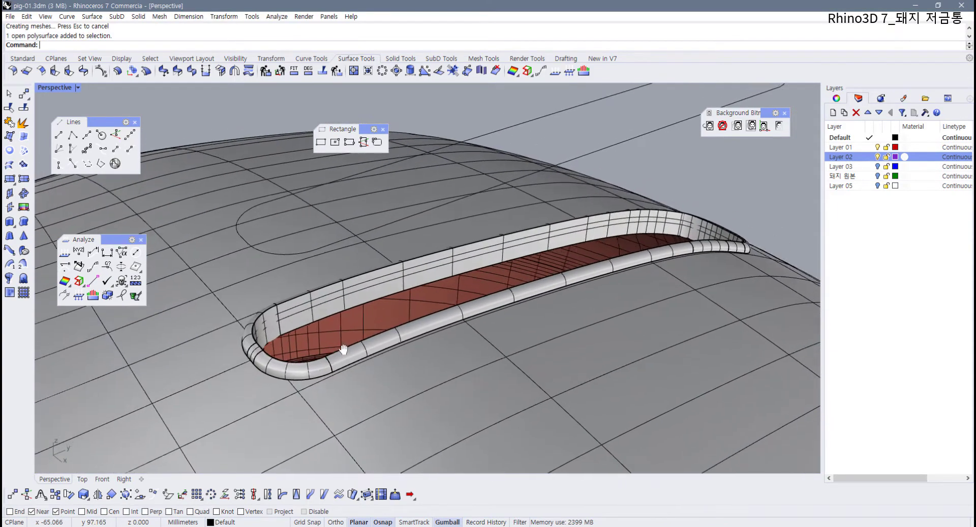
- Try to fillet the outer edges between the slot's pipe rim and the pig's back with a 0.2 mm radius
{"action": "left_click", "coordinate": [401, 59]}
{"action": "left_click", "coordinate": [177, 71]}
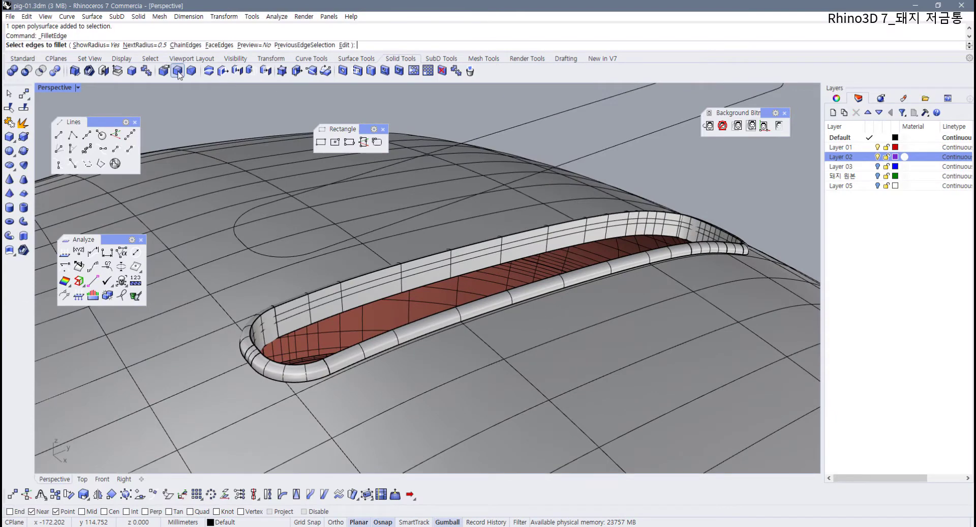
{"action": "type", "text": ".2"}
{"action": "key", "text": "Return"}
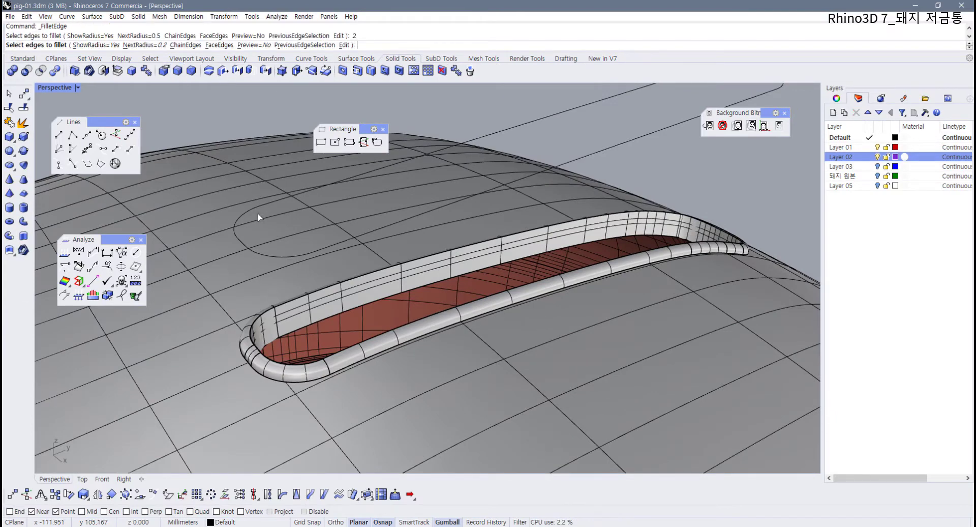
{"action": "left_click", "coordinate": [258, 315]}
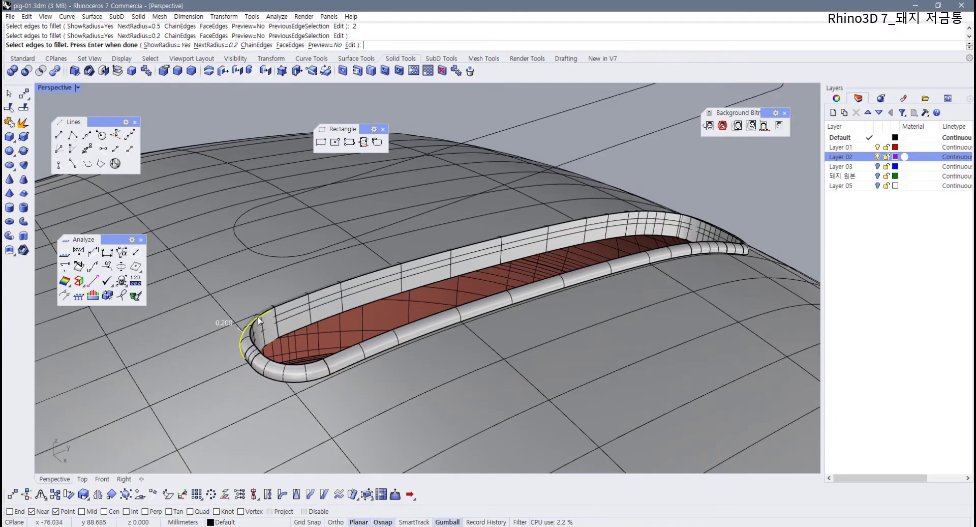
{"action": "left_click", "coordinate": [276, 375]}
{"action": "key", "text": "Return"}
{"action": "key", "text": "Return"}
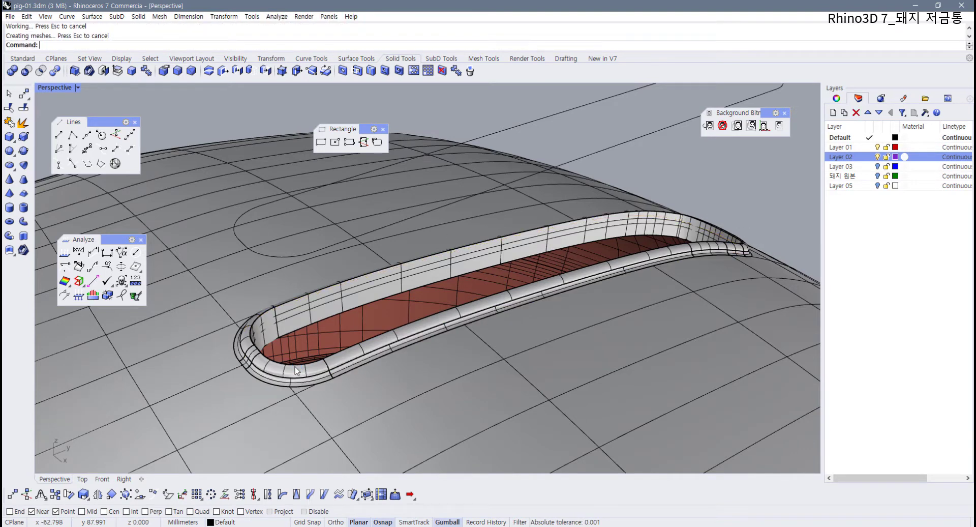
- Inspect the filleted slot rim up close and undo the 0.2 mm edge fillet
{"action": "scroll", "coordinate": [291, 367], "scroll_direction": "up", "scroll_amount": 3}
{"action": "scroll", "coordinate": [291, 367], "scroll_direction": "down", "scroll_amount": 1}
{"action": "scroll", "coordinate": [291, 367], "scroll_direction": "down", "scroll_amount": 2}
{"action": "key", "text": "ctrl+z"}
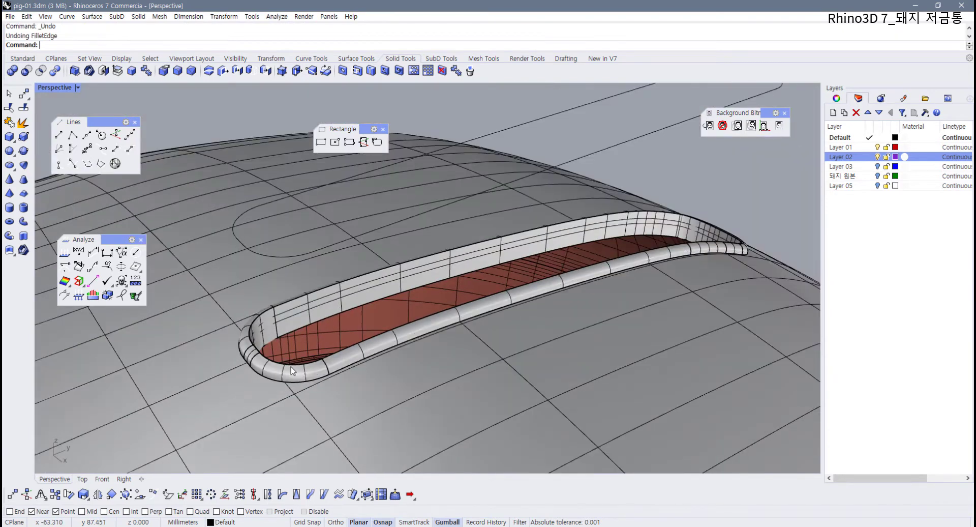
- Fillet the full loop of outer edges where the slot's pipe rim meets the back with a 0.1 mm radius
{"action": "key", "text": "Return"}
{"action": "type", "text": "0.1"}
{"action": "key", "text": "Return"}
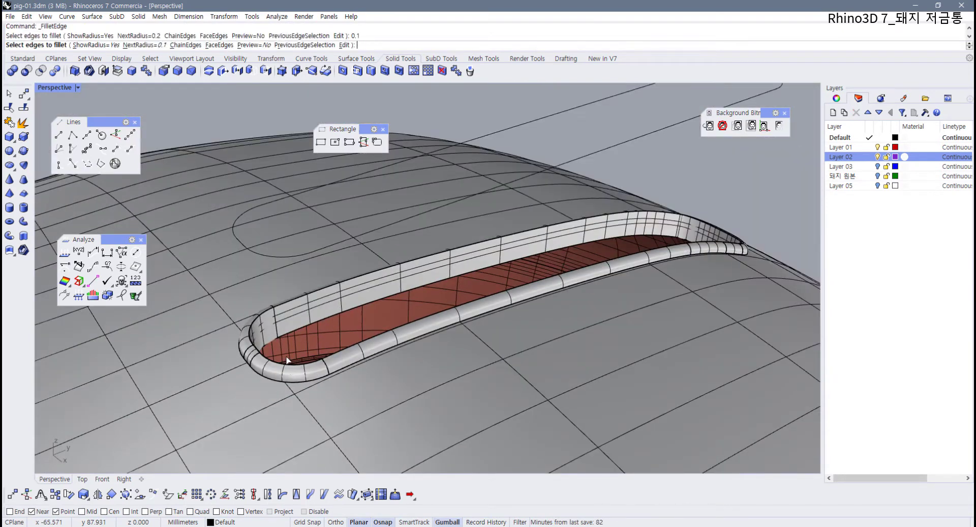
{"action": "double_click", "coordinate": [297, 383]}
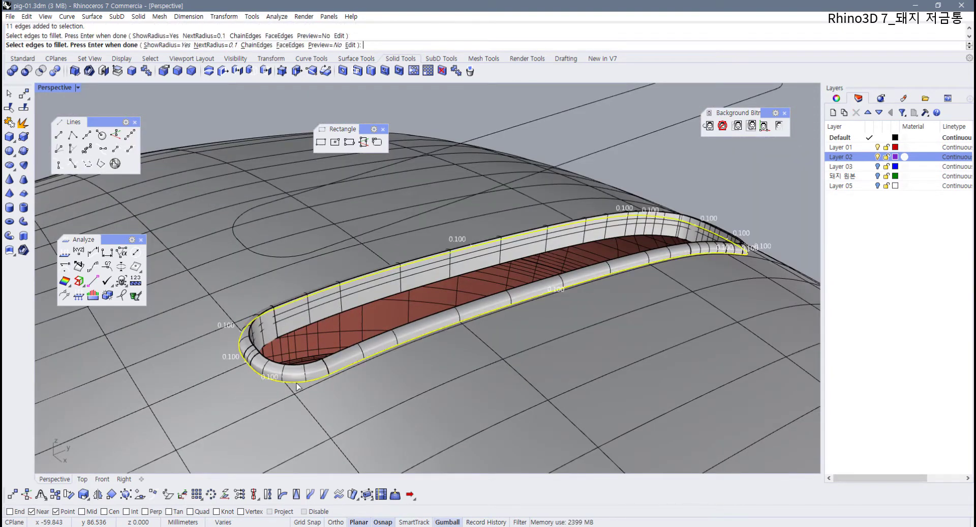
{"action": "left_click", "coordinate": [300, 370]}
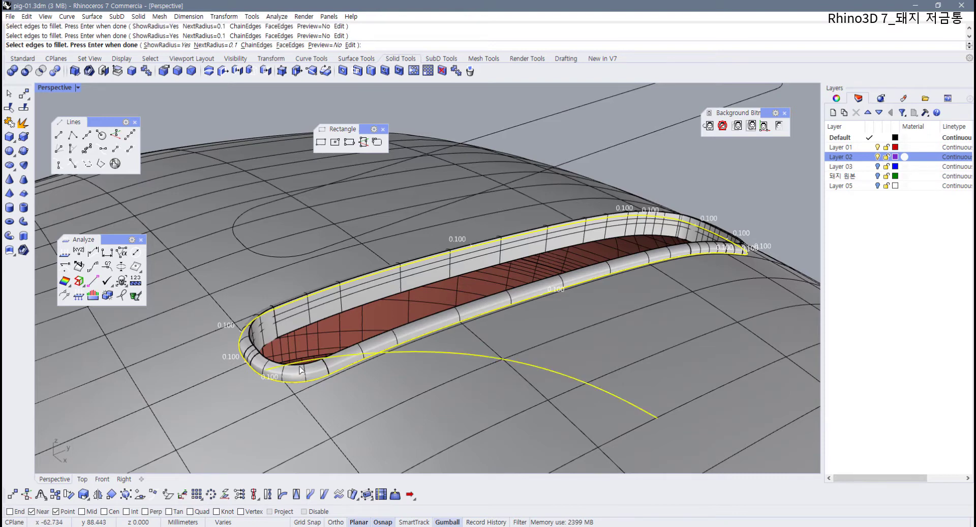
{"action": "key", "text": "Escape"}
{"action": "key", "text": "Return"}
{"action": "double_click", "coordinate": [308, 380]}
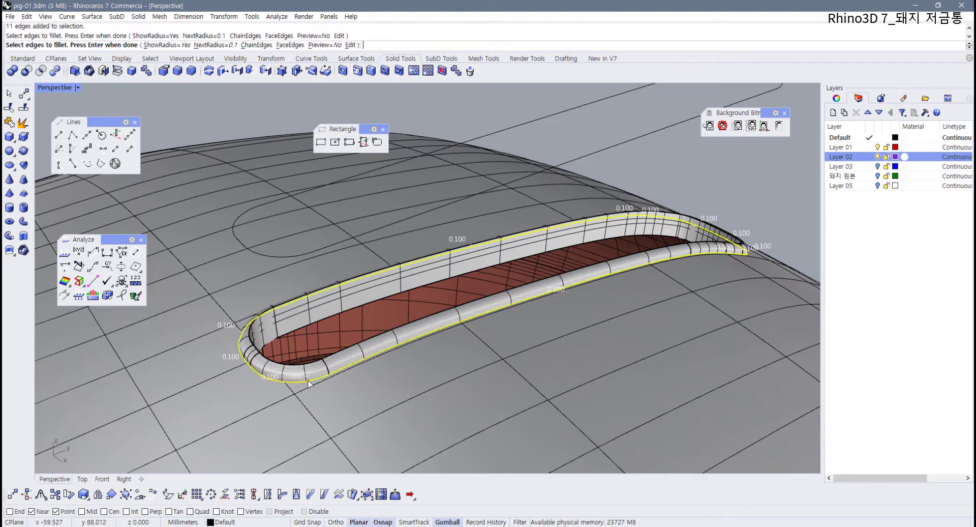
{"action": "key", "text": "Return"}
{"action": "key", "text": "Return"}
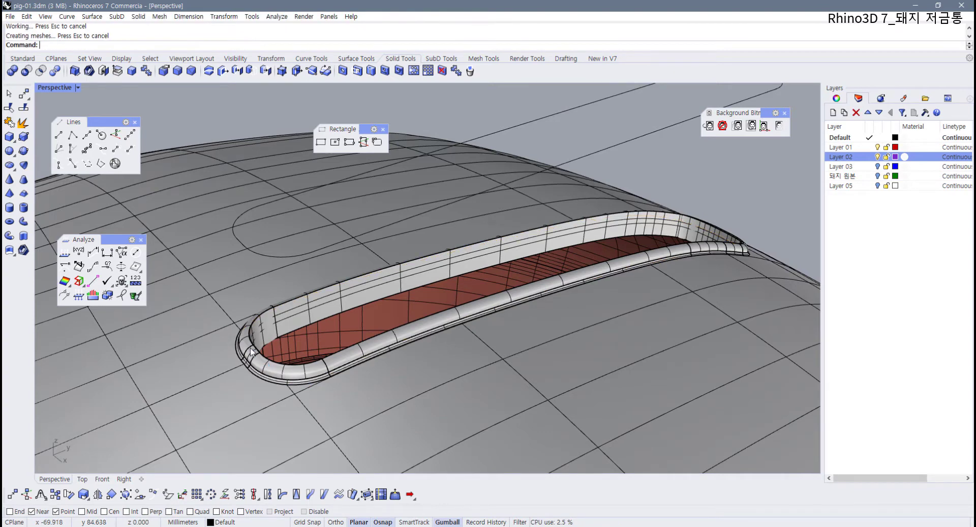
{"action": "scroll", "coordinate": [254, 335], "scroll_direction": "up", "scroll_amount": 5}
{"action": "scroll", "coordinate": [255, 332], "scroll_direction": "up", "scroll_amount": 2}
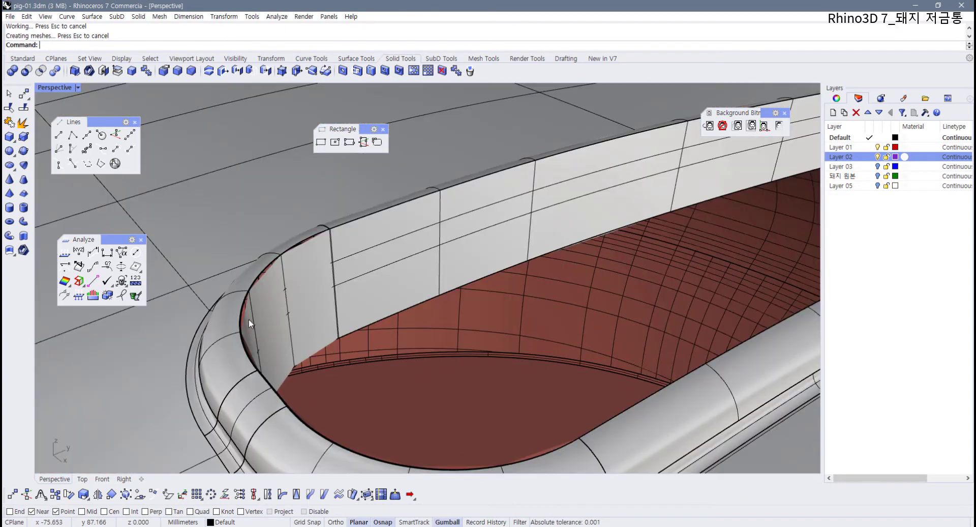
{"action": "key", "text": "Return"}
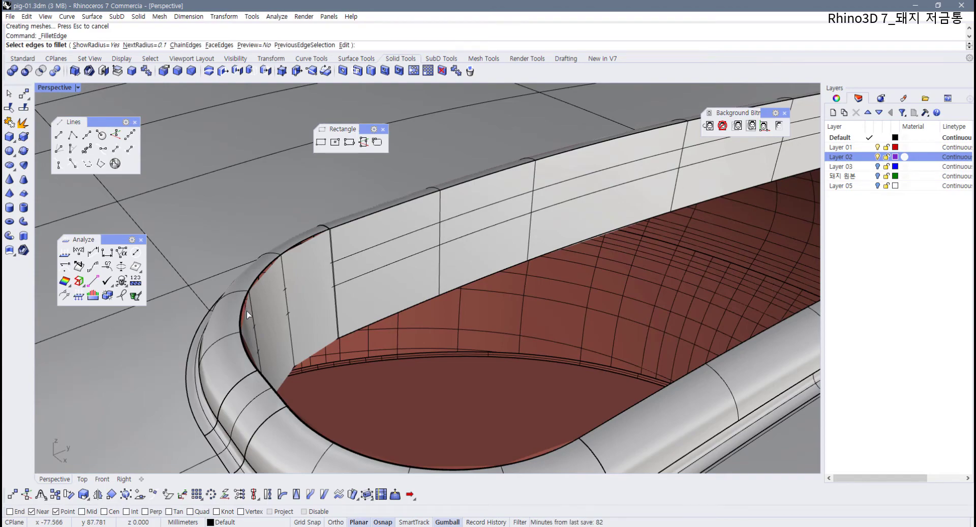
{"action": "scroll", "coordinate": [246, 310], "scroll_direction": "down", "scroll_amount": 5}
{"action": "scroll", "coordinate": [299, 349], "scroll_direction": "up", "scroll_amount": 5}
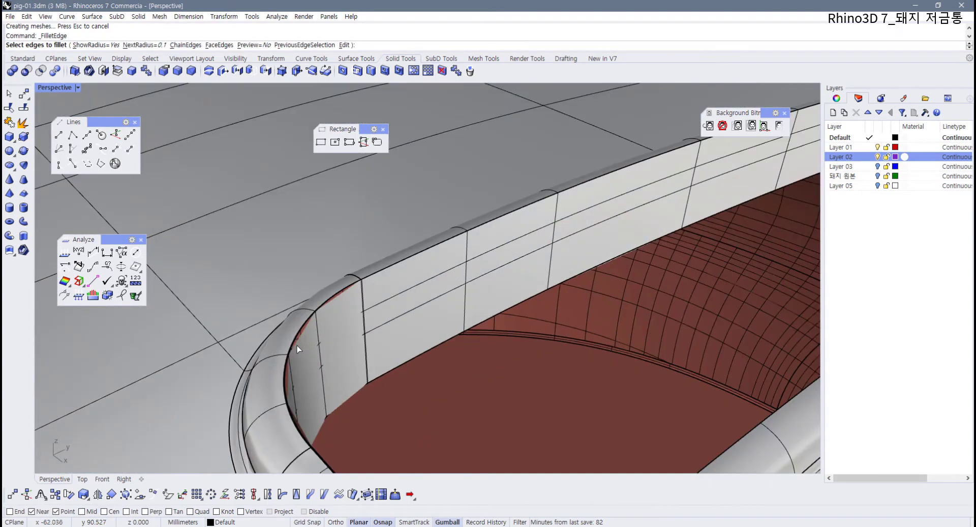
{"action": "scroll", "coordinate": [298, 349], "scroll_direction": "down", "scroll_amount": 4}
{"action": "scroll", "coordinate": [242, 377], "scroll_direction": "up", "scroll_amount": 5}
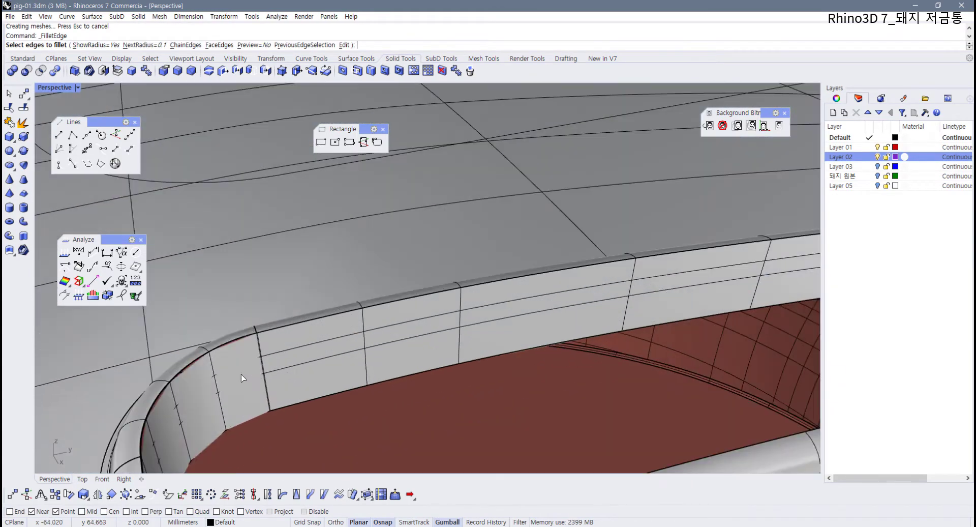
{"action": "left_click", "coordinate": [173, 382]}
{"action": "scroll", "coordinate": [174, 384], "scroll_direction": "down", "scroll_amount": 4}
{"action": "key", "text": "Escape"}
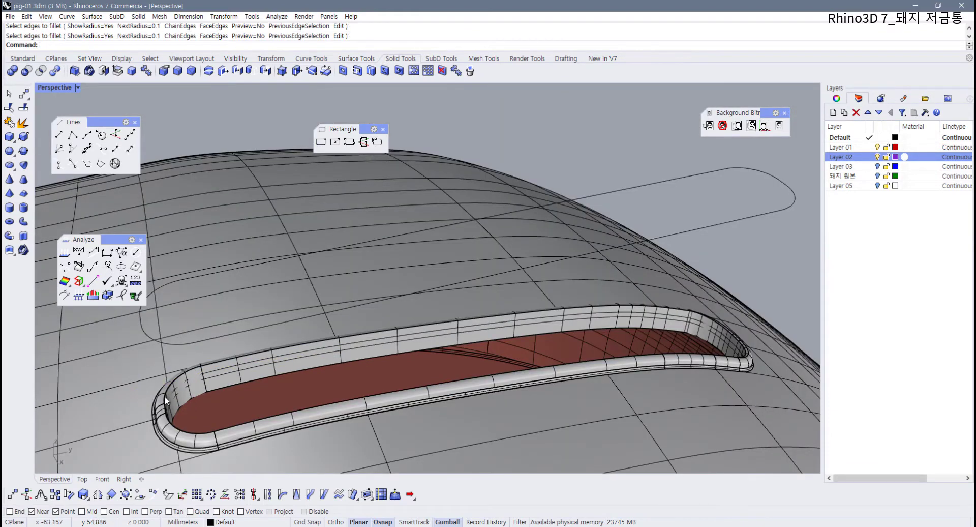
- Create a closed pipe with a 0.05 mm radius along the curve on the slot's inner top edge
{"action": "left_click", "coordinate": [165, 397]}
{"action": "scroll", "coordinate": [165, 396], "scroll_direction": "up", "scroll_amount": 2}
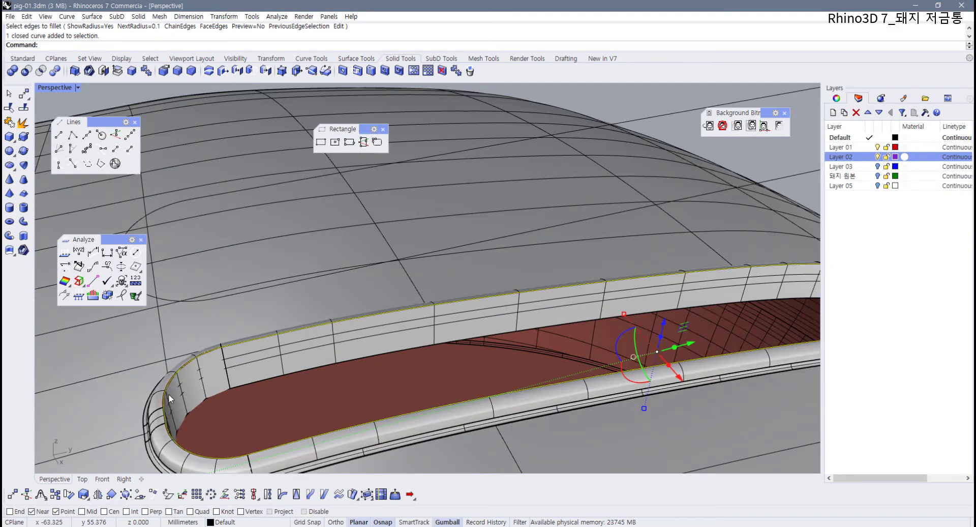
{"action": "scroll", "coordinate": [203, 388], "scroll_direction": "down", "scroll_amount": 4}
{"action": "right_click_drag", "start_coordinate": [236, 388], "coordinate": [268, 389]}
{"action": "scroll", "coordinate": [298, 365], "scroll_direction": "up", "scroll_amount": 4}
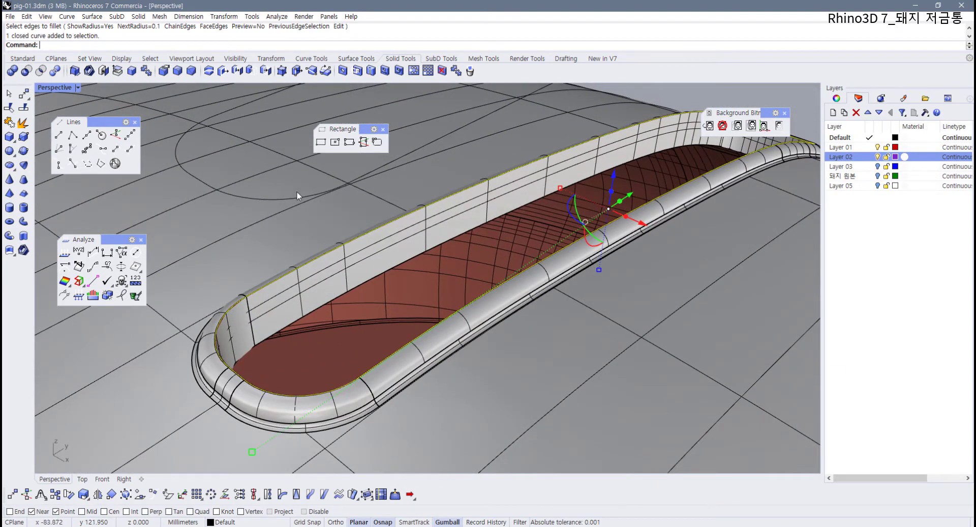
{"action": "left_click", "coordinate": [24, 222]}
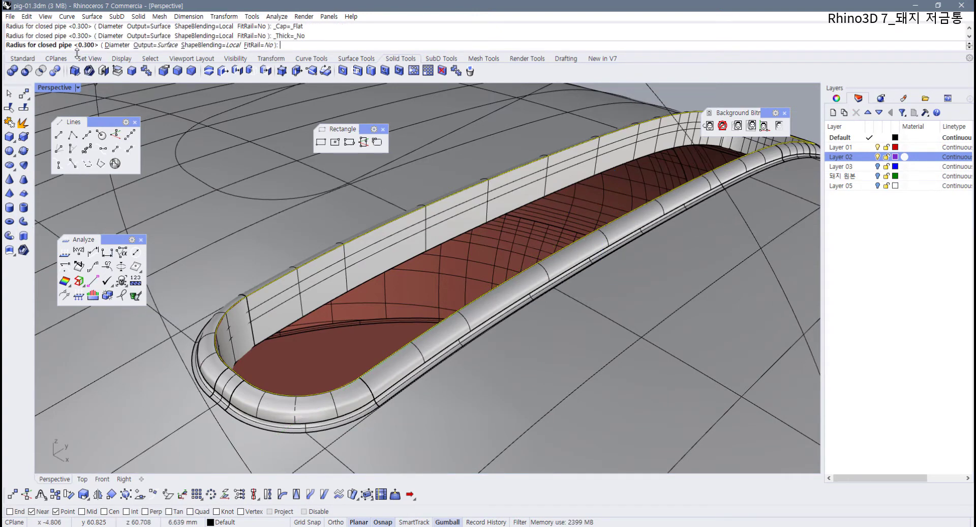
{"action": "left_click", "coordinate": [187, 133]}
{"action": "key", "text": "Return"}
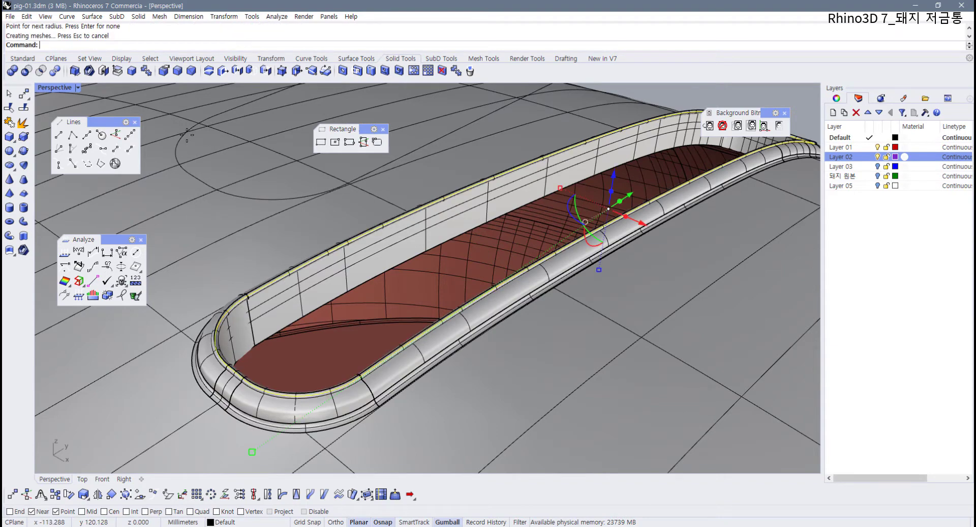
- Try to split the upper body using the thin pipe along the slot's inner edge as the cutting object
{"action": "scroll", "coordinate": [372, 370], "scroll_direction": "up", "scroll_amount": 5}
{"action": "scroll", "coordinate": [378, 373], "scroll_direction": "down", "scroll_amount": 5}
{"action": "left_click", "coordinate": [379, 411]}
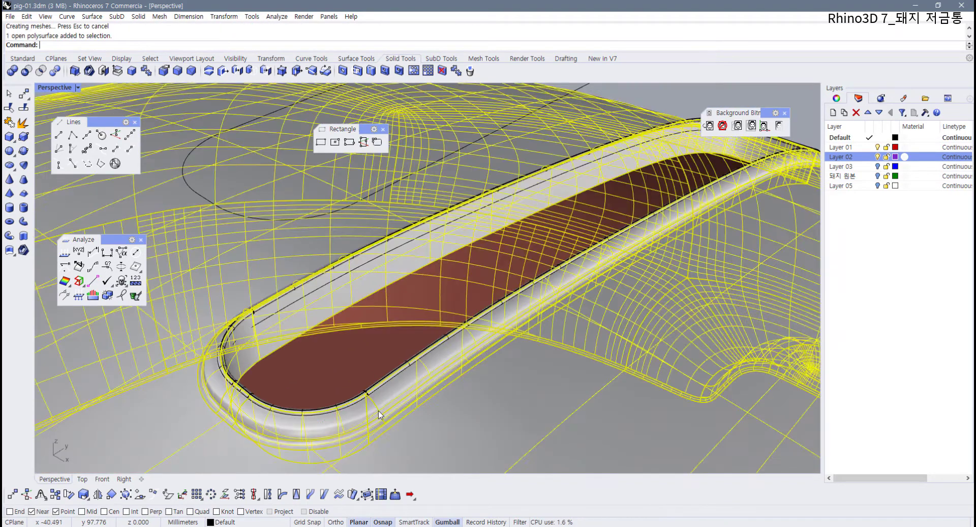
{"action": "left_click", "coordinate": [26, 121]}
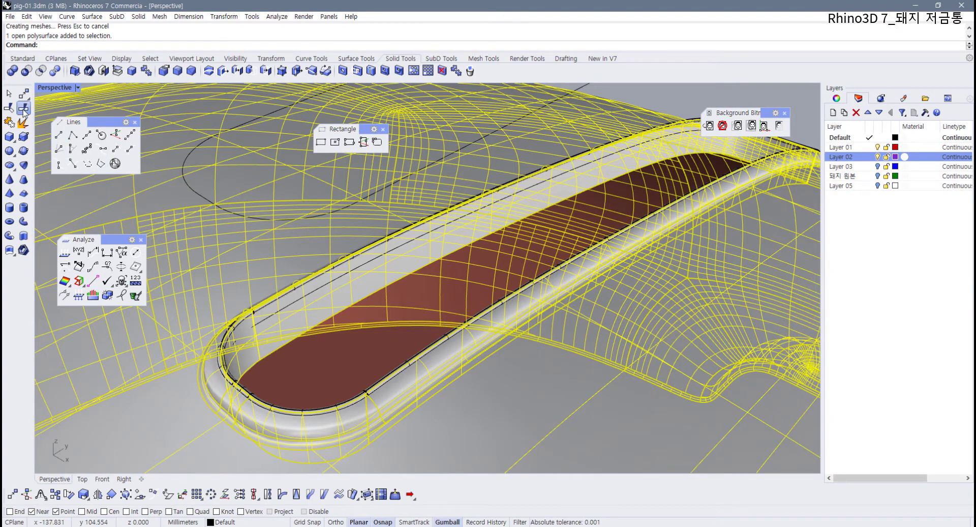
{"action": "left_click", "coordinate": [265, 408]}
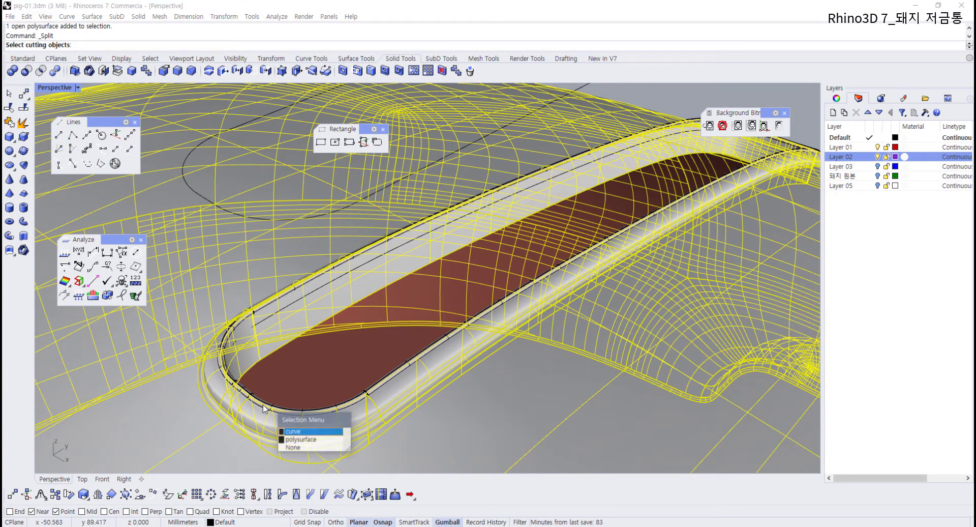
{"action": "left_click", "coordinate": [310, 441]}
{"action": "key", "text": "Return"}
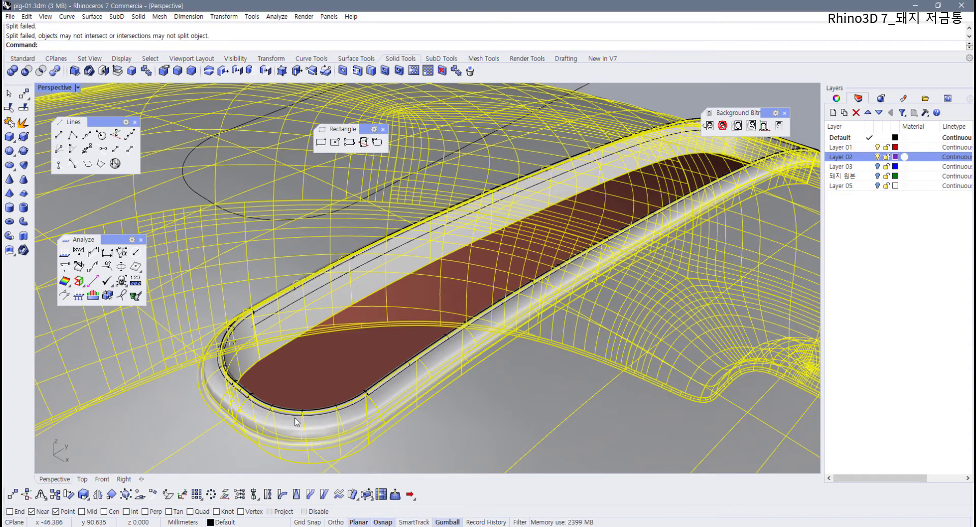
{"action": "scroll", "coordinate": [297, 421], "scroll_direction": "down", "scroll_amount": 2}
{"action": "key", "text": "Escape"}
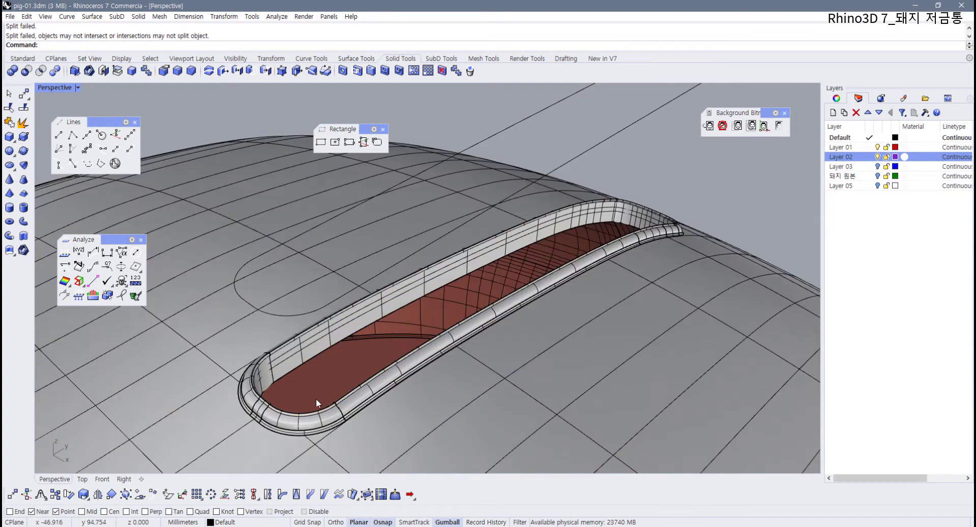
- Delete the thin 0.05 mm pipe from the slot's inner edge
{"action": "scroll", "coordinate": [274, 428], "scroll_direction": "up", "scroll_amount": 2}
{"action": "left_click", "coordinate": [278, 428]}
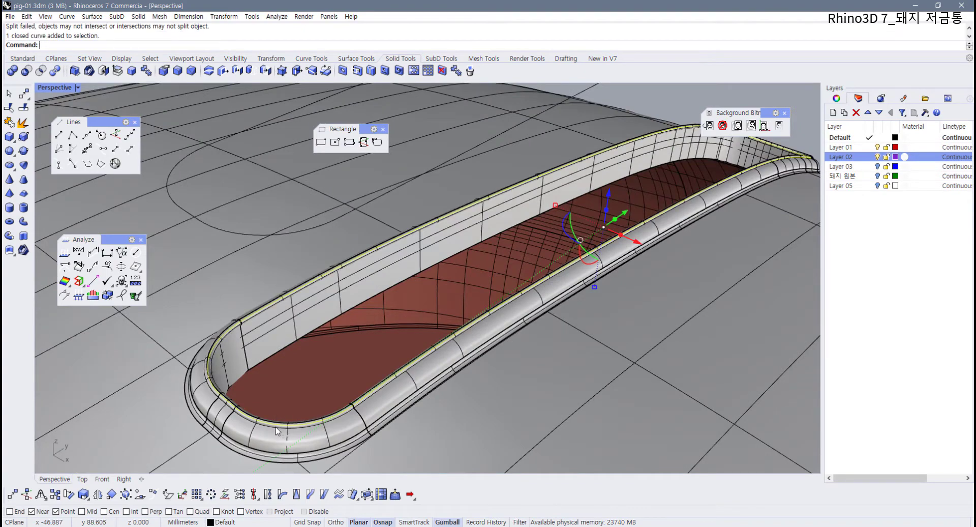
{"action": "scroll", "coordinate": [276, 427], "scroll_direction": "up", "scroll_amount": 4}
{"action": "left_click", "coordinate": [276, 427]}
{"action": "key", "text": "Delete"}
- Explode the upper body and move the slot's inner wall away from the pipe rim
{"action": "scroll", "coordinate": [204, 397], "scroll_direction": "down", "scroll_amount": 6}
{"action": "right_click_drag", "start_coordinate": [365, 362], "coordinate": [354, 320]}
{"action": "scroll", "coordinate": [354, 319], "scroll_direction": "up", "scroll_amount": 3}
{"action": "scroll", "coordinate": [264, 330], "scroll_direction": "down", "scroll_amount": 2}
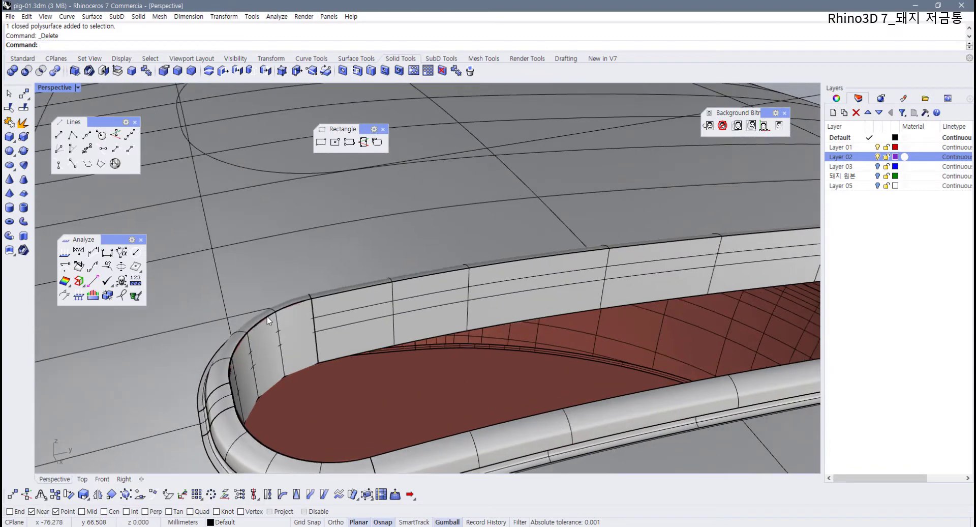
{"action": "left_click", "coordinate": [267, 320]}
{"action": "left_click", "coordinate": [295, 354]}
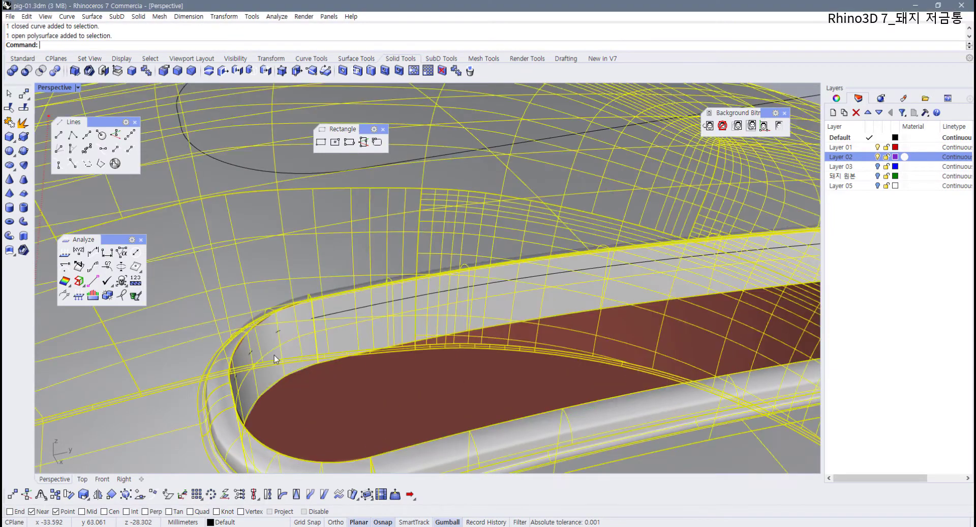
{"action": "scroll", "coordinate": [273, 349], "scroll_direction": "down", "scroll_amount": 4}
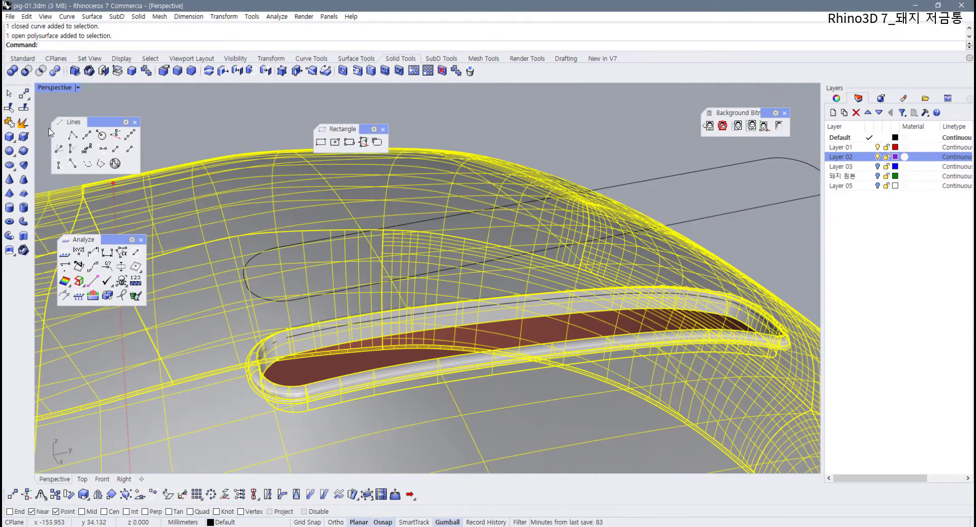
{"action": "left_click", "coordinate": [23, 122]}
{"action": "scroll", "coordinate": [373, 316], "scroll_direction": "up", "scroll_amount": 3}
{"action": "left_click", "coordinate": [289, 347]}
{"action": "left_click_drag", "start_coordinate": [288, 347], "coordinate": [267, 361]}
{"action": "scroll", "coordinate": [221, 380], "scroll_direction": "up", "scroll_amount": 3}
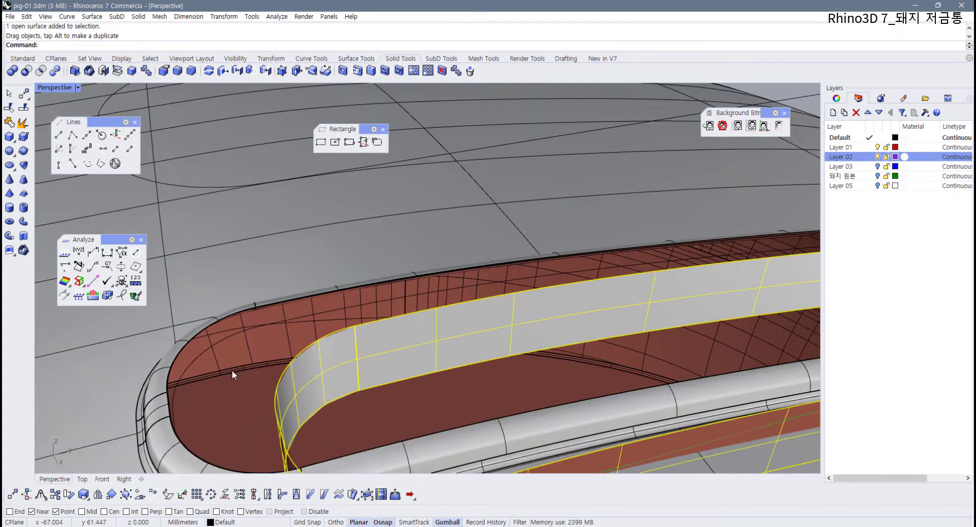
- Check the separate rim surfaces at the slot's rounded end, and undo the wall move and the explode
{"action": "left_click", "coordinate": [159, 409]}
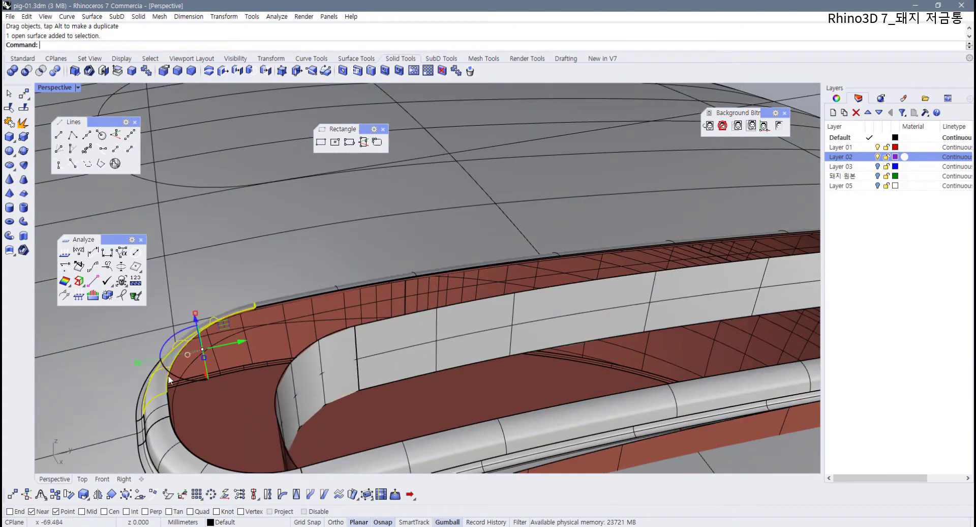
{"action": "scroll", "coordinate": [178, 414], "scroll_direction": "down", "scroll_amount": 5}
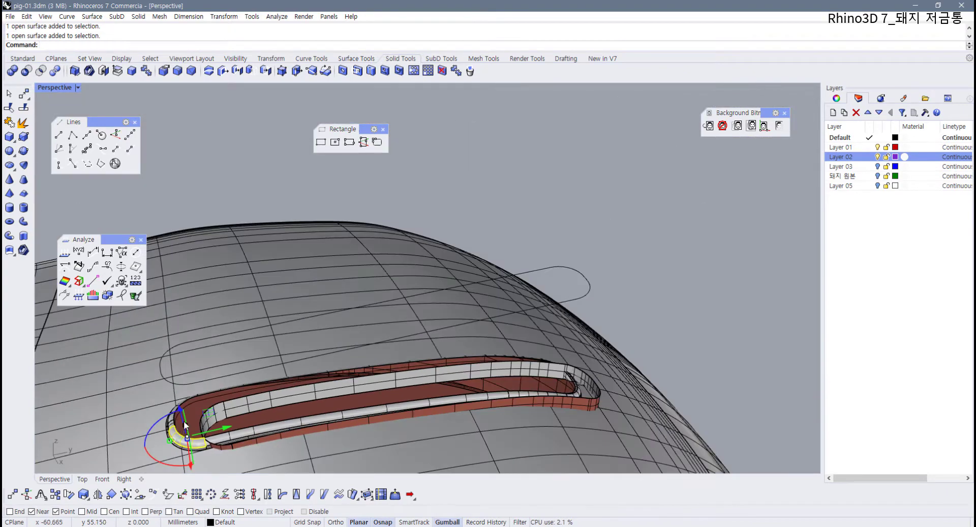
{"action": "scroll", "coordinate": [376, 414], "scroll_direction": "up", "scroll_amount": 4}
{"action": "scroll", "coordinate": [382, 412], "scroll_direction": "down", "scroll_amount": 3}
{"action": "scroll", "coordinate": [329, 405], "scroll_direction": "up", "scroll_amount": 1}
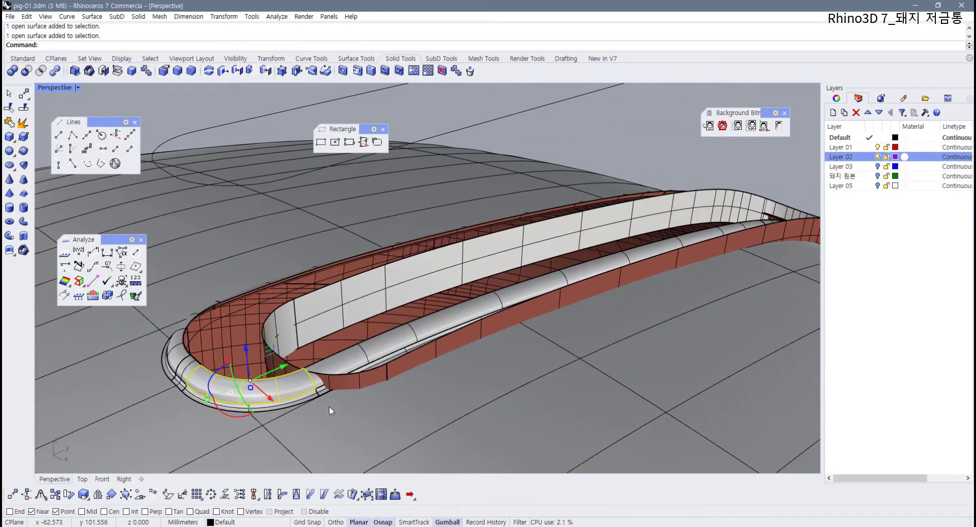
{"action": "key", "text": "ctrl+z"}
{"action": "key", "text": "ctrl+z"}
{"action": "left_click", "coordinate": [187, 364]}
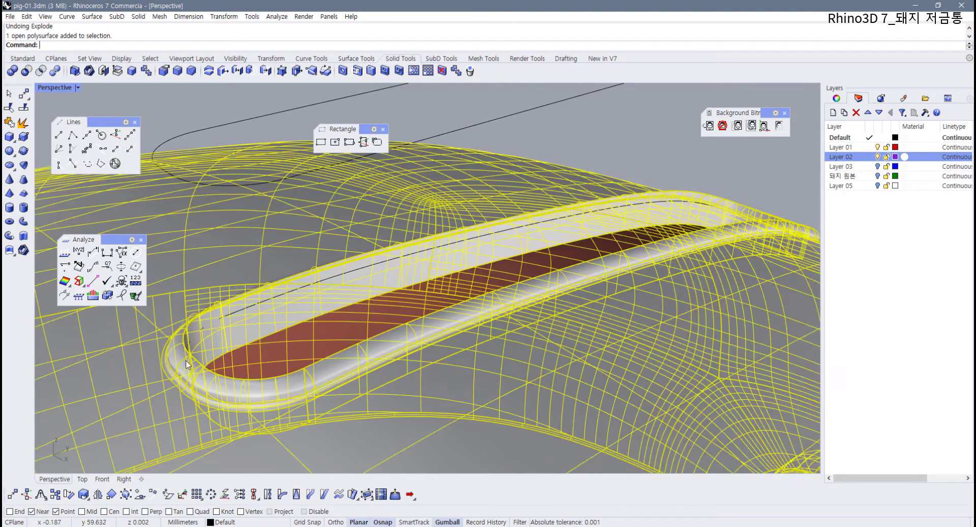
{"action": "left_click", "coordinate": [676, 151]}
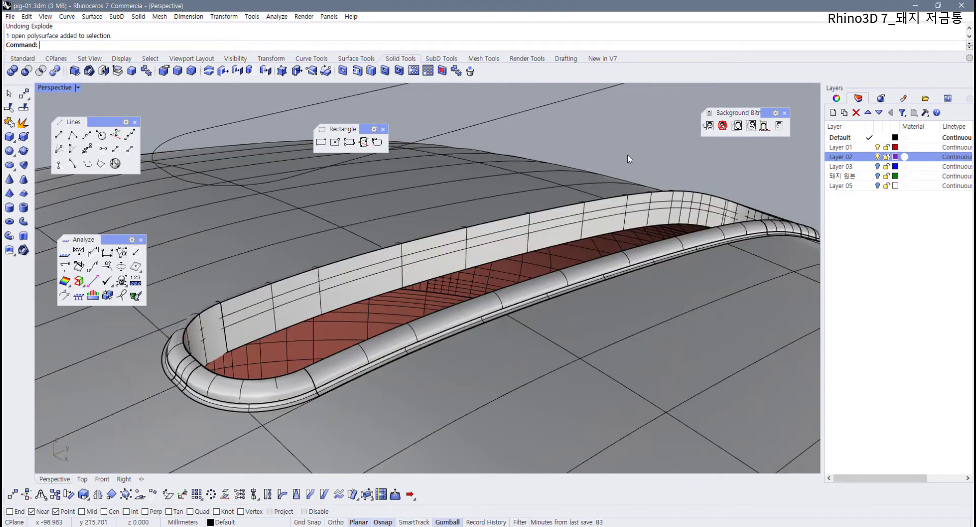
- Create a closed pipe with a 0.1 mm radius along the curve on the slot's inner top edge
{"action": "scroll", "coordinate": [488, 228], "scroll_direction": "down", "scroll_amount": 2}
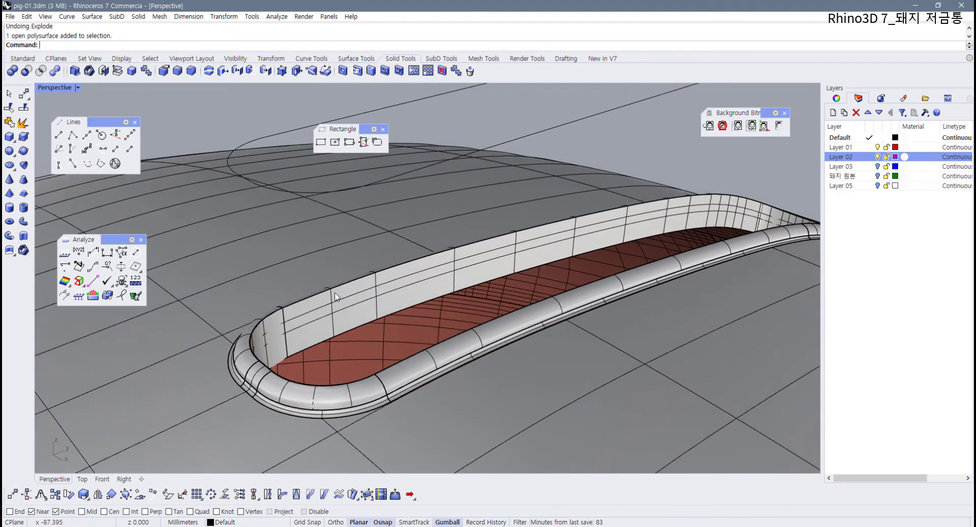
{"action": "left_click", "coordinate": [324, 305]}
{"action": "key", "text": "Escape"}
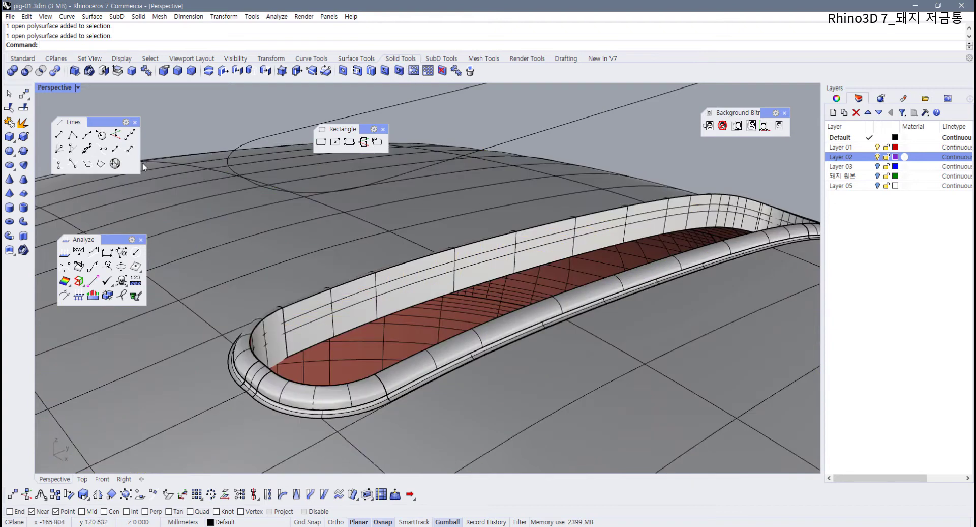
{"action": "left_click", "coordinate": [26, 223]}
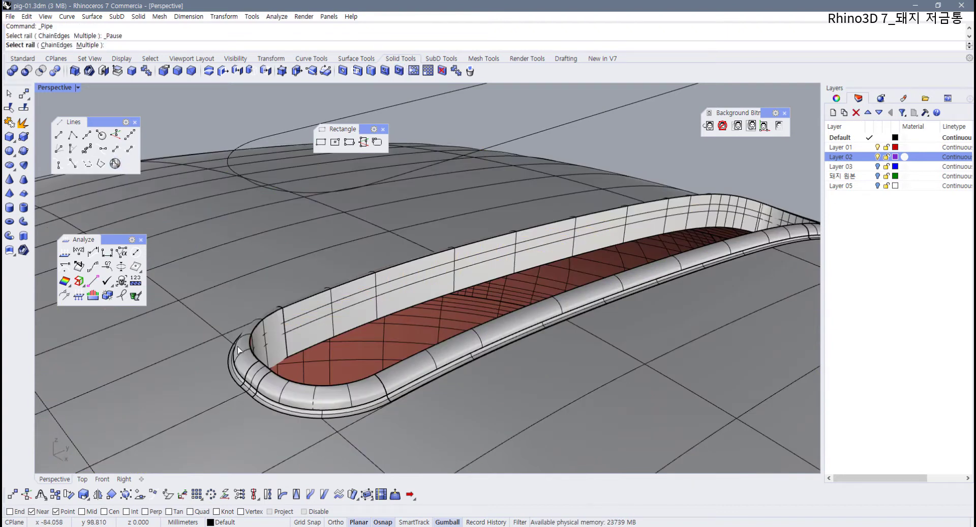
{"action": "left_click", "coordinate": [249, 347]}
{"action": "left_click", "coordinate": [293, 368]}
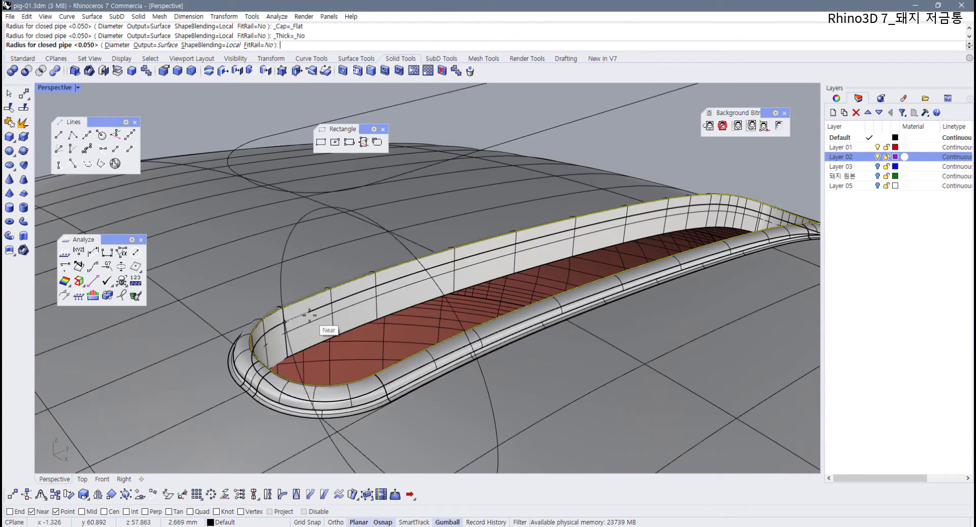
{"action": "left_click", "coordinate": [309, 315]}
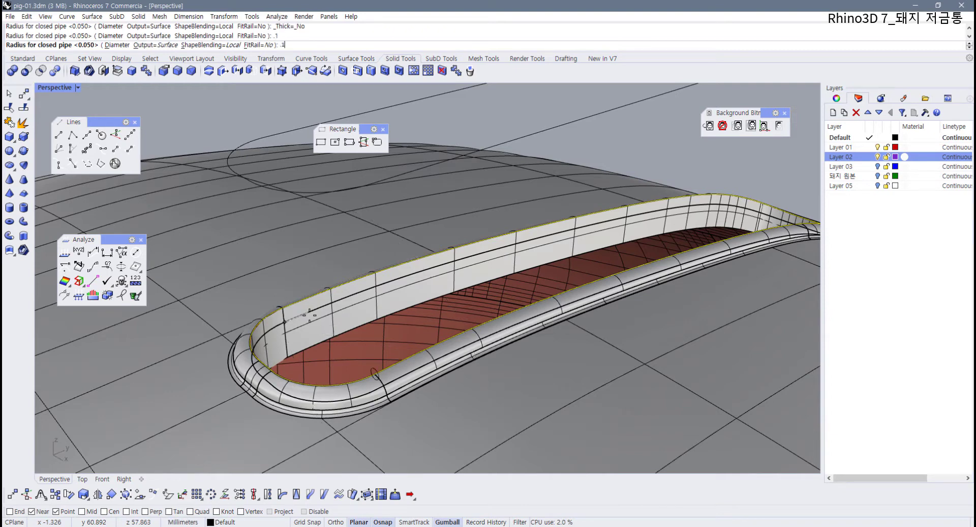
{"action": "key", "text": "Return"}
- Split the upper body using the 0.1 mm pipe along the slot's inner edge as the cutting object
{"action": "left_click", "coordinate": [299, 389]}
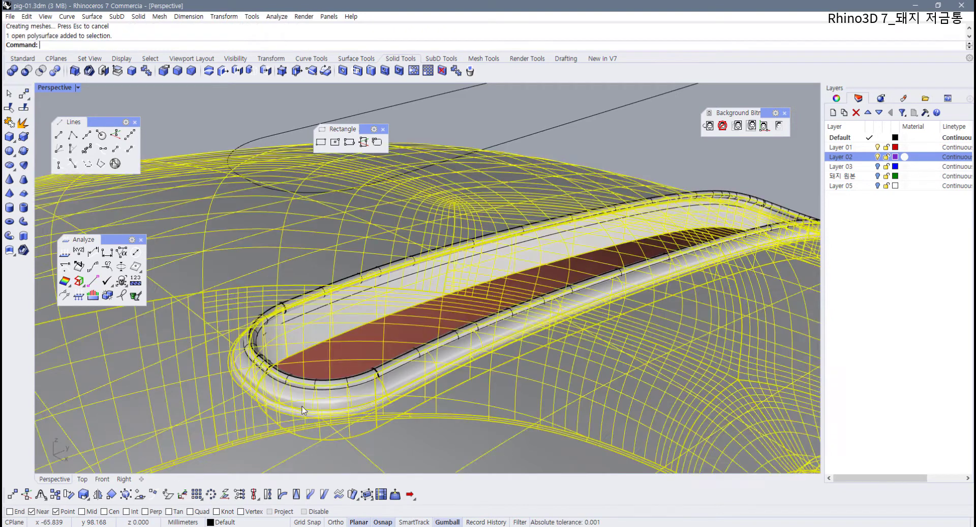
{"action": "left_click", "coordinate": [27, 110]}
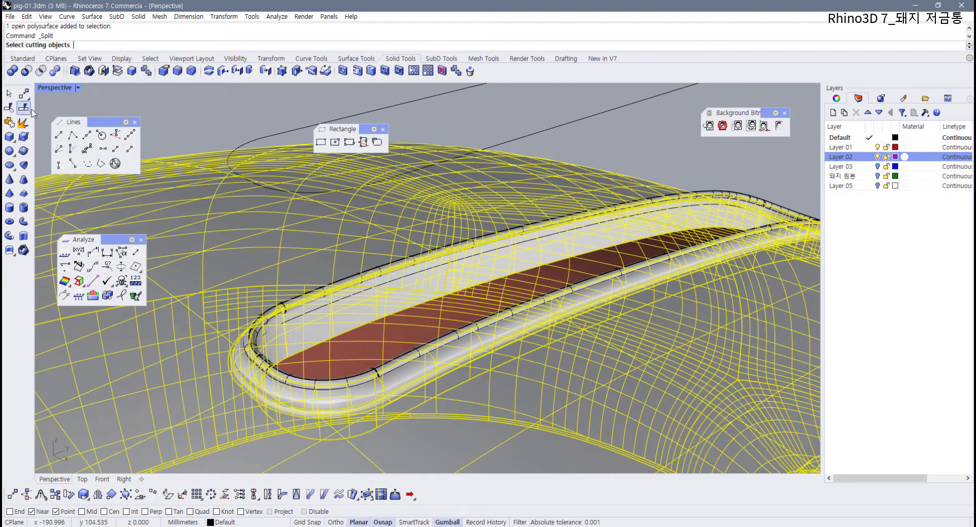
{"action": "left_click", "coordinate": [275, 313]}
{"action": "key", "text": "Return"}
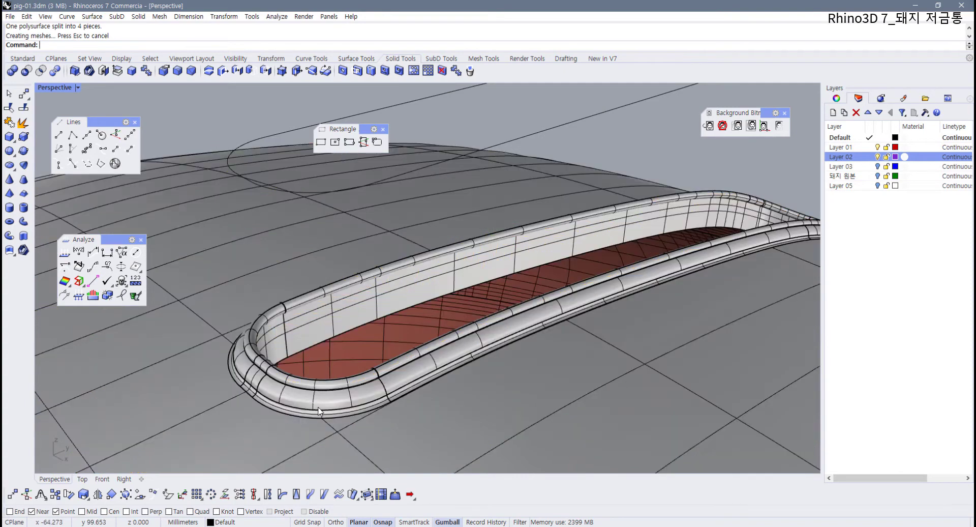
- Delete the cutting pipe, the cut-off strip between the rim and the slot wall, and the inner edge curve
{"action": "scroll", "coordinate": [234, 319], "scroll_direction": "up", "scroll_amount": 3}
{"action": "left_click", "coordinate": [233, 319]}
{"action": "key", "text": "Delete"}
{"action": "left_click", "coordinate": [228, 319]}
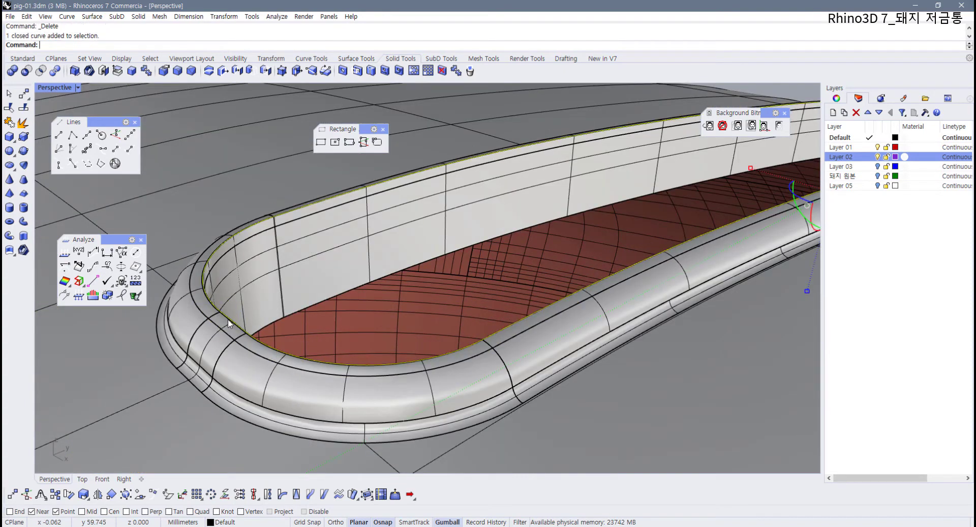
{"action": "left_click", "coordinate": [226, 323]}
{"action": "key", "text": "Delete"}
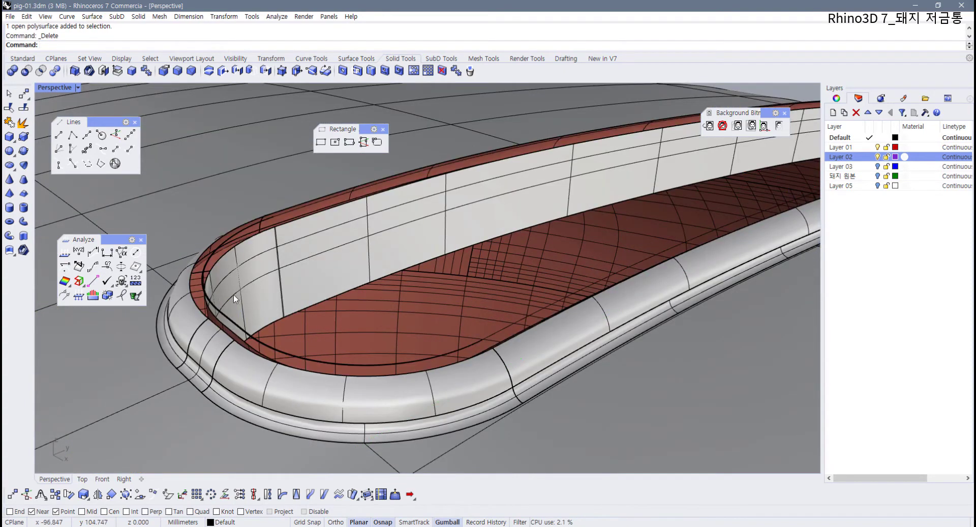
{"action": "left_click", "coordinate": [229, 313]}
{"action": "key", "text": "Delete"}
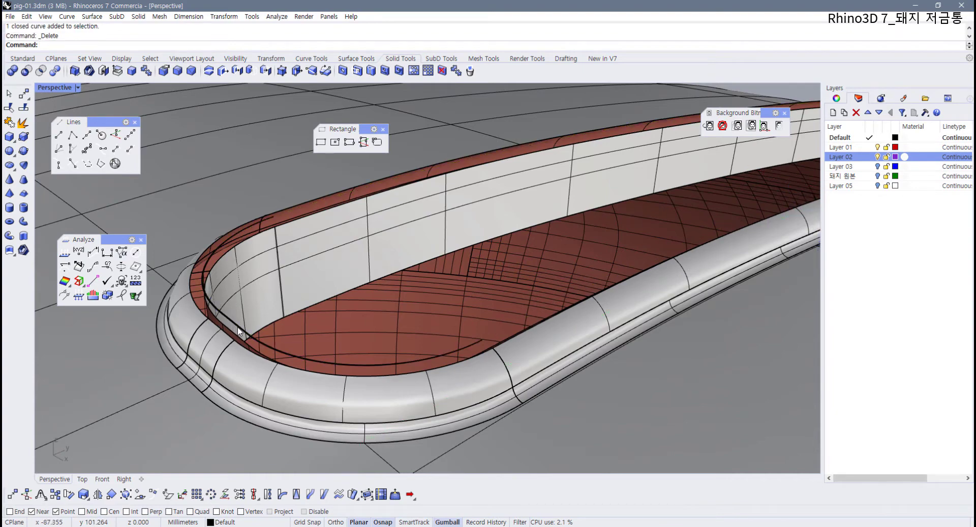
- Delete the leftover open polysurface strip along the inner side of the slot rim
{"action": "left_click", "coordinate": [256, 339]}
{"action": "key", "text": "Delete"}
{"action": "right_click_drag", "start_coordinate": [269, 334], "coordinate": [264, 361]}
{"action": "scroll", "coordinate": [429, 322], "scroll_direction": "down", "scroll_amount": 6}
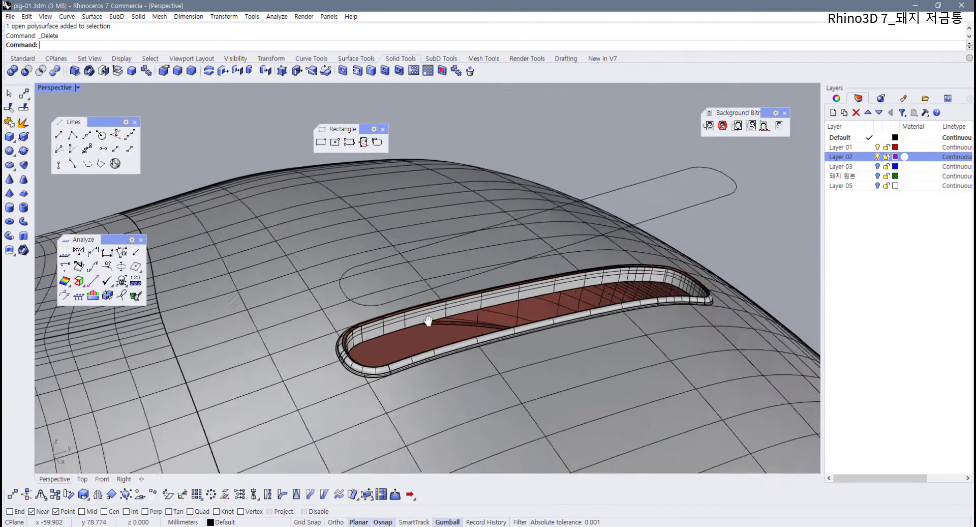
{"action": "right_click_drag", "start_coordinate": [429, 323], "coordinate": [417, 336]}
{"action": "scroll", "coordinate": [415, 331], "scroll_direction": "up", "scroll_amount": 4}
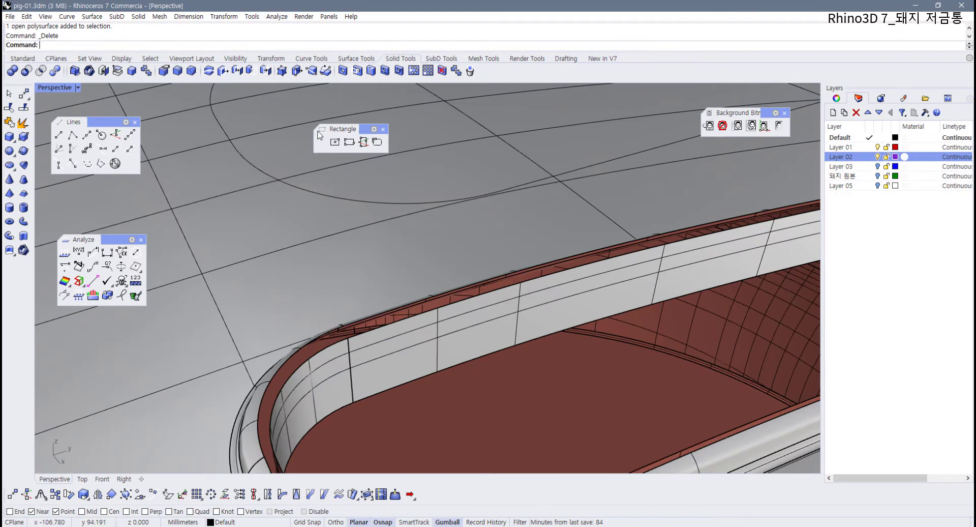
{"action": "left_click", "coordinate": [349, 60]}
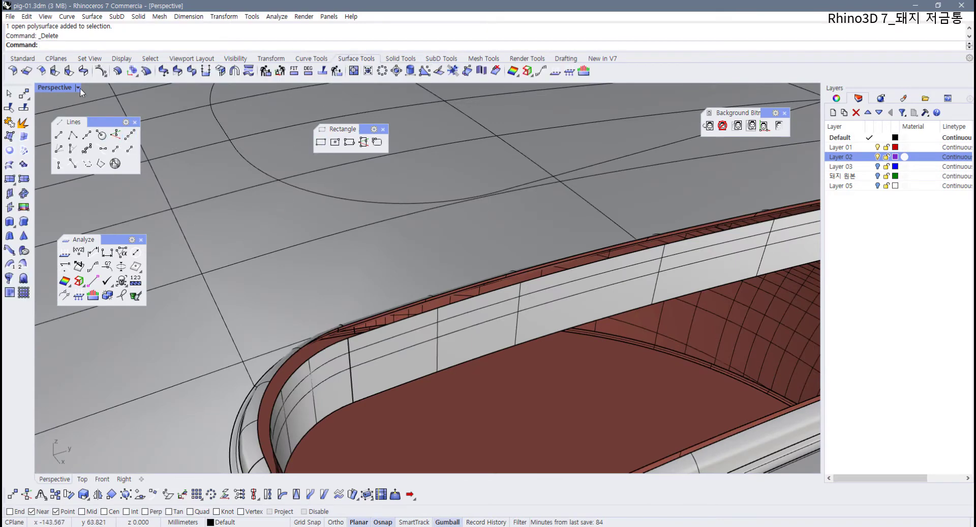
{"action": "left_click", "coordinate": [83, 71]}
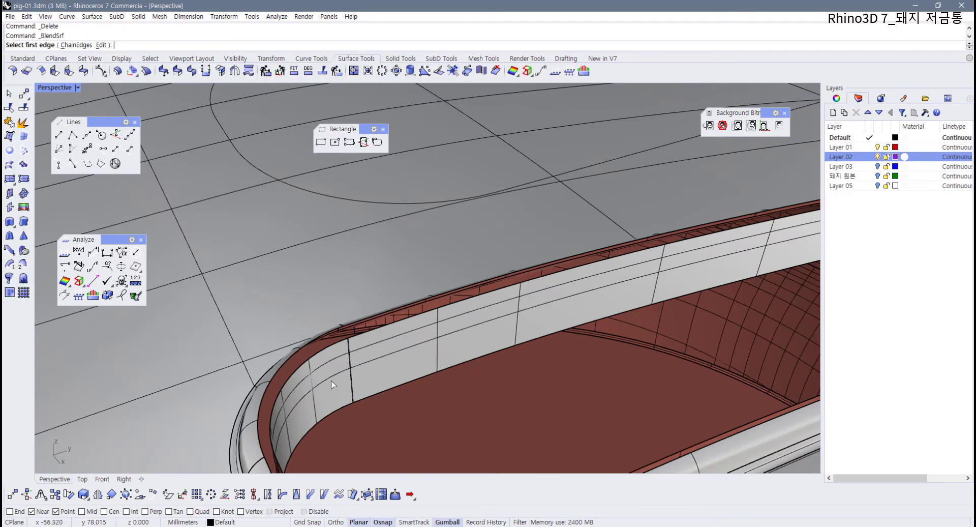
{"action": "left_click", "coordinate": [301, 365]}
{"action": "scroll", "coordinate": [301, 360], "scroll_direction": "down", "scroll_amount": 3}
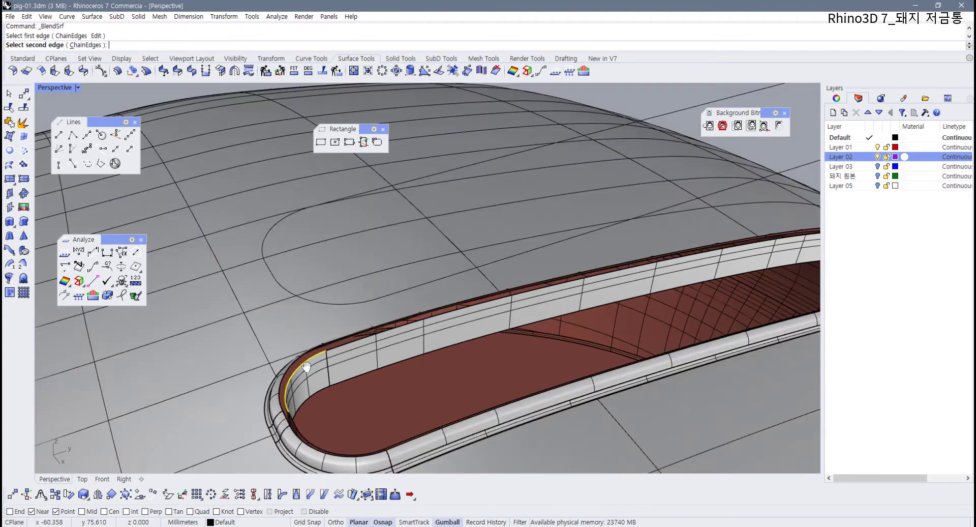
{"action": "key", "text": "Escape"}
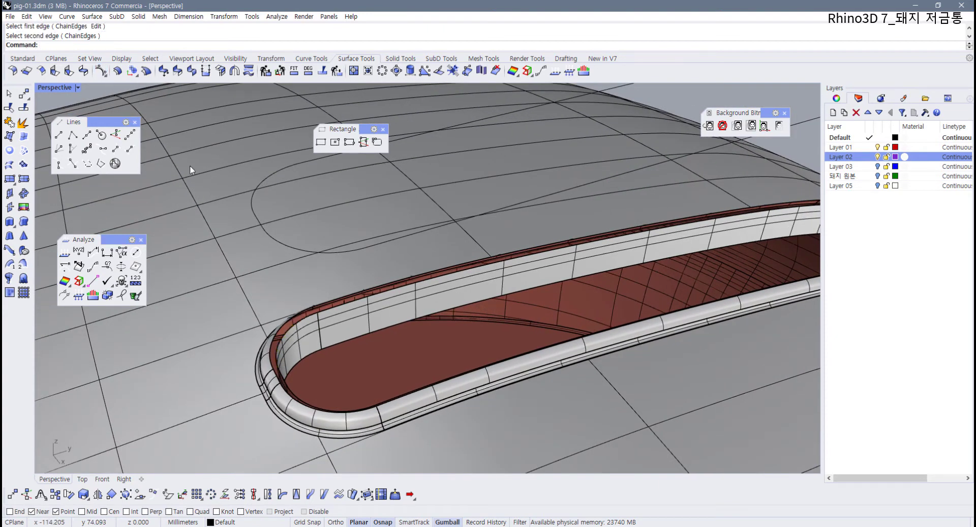
- Blend the slot wall's chained top edges to the rim's chained inner edges with tangency on both sides, using AutoChain
{"action": "key", "text": "Return"}
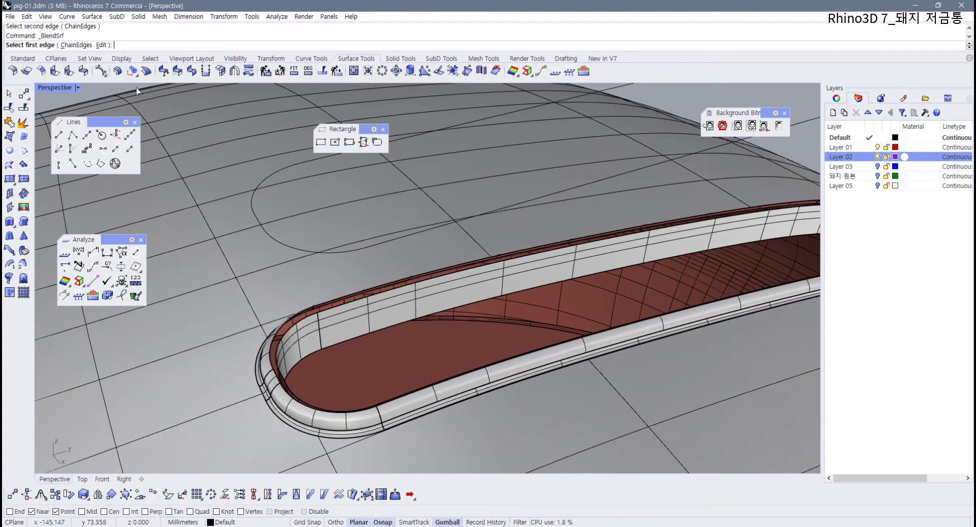
{"action": "left_click", "coordinate": [76, 49]}
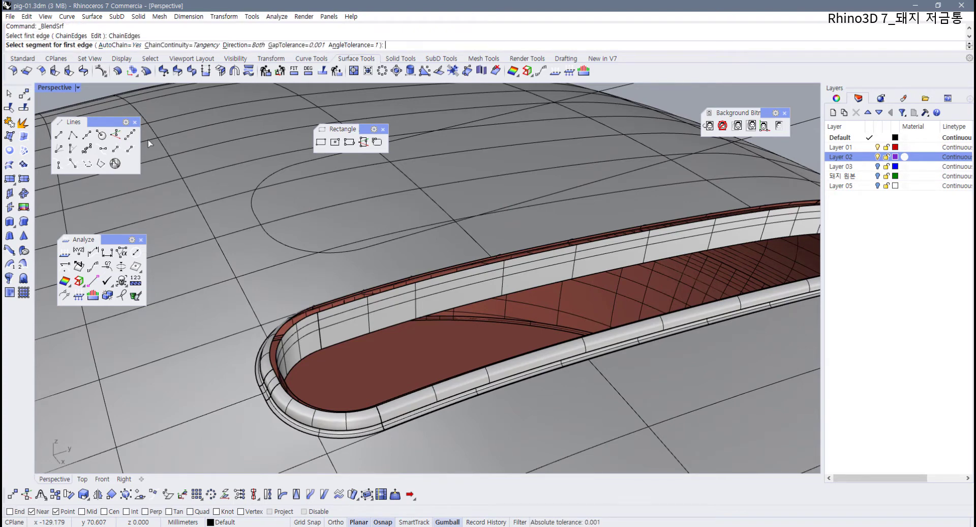
{"action": "scroll", "coordinate": [294, 333], "scroll_direction": "up", "scroll_amount": 2}
{"action": "left_click", "coordinate": [292, 320]}
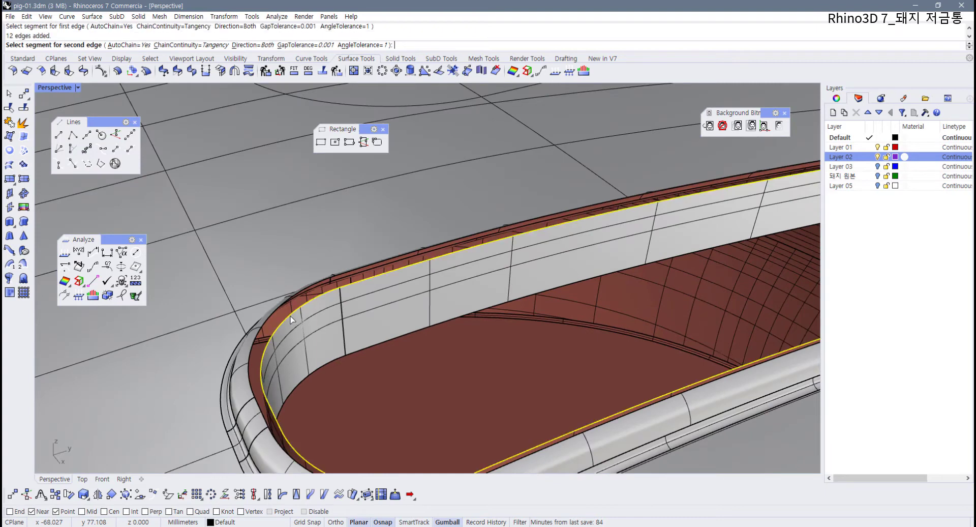
{"action": "left_click", "coordinate": [274, 316]}
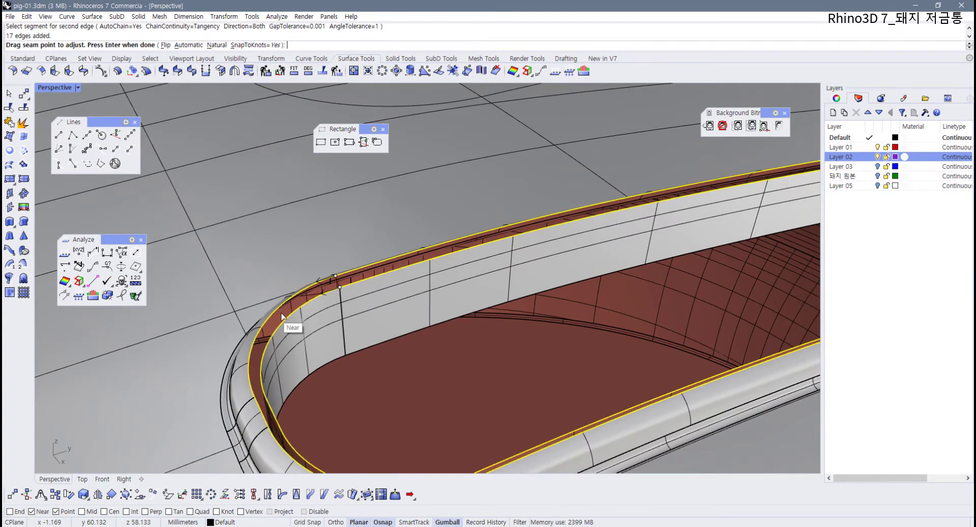
{"action": "key", "text": "Return"}
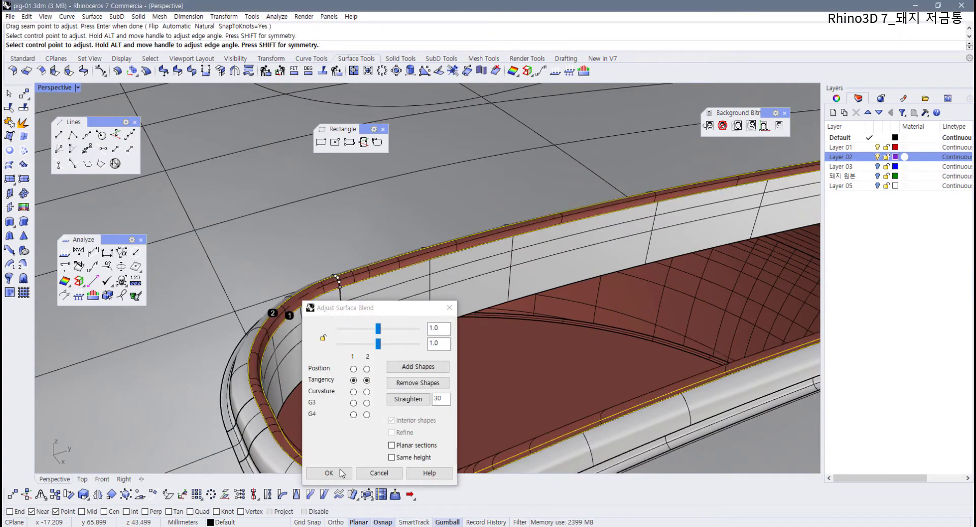
{"action": "left_click", "coordinate": [348, 473]}
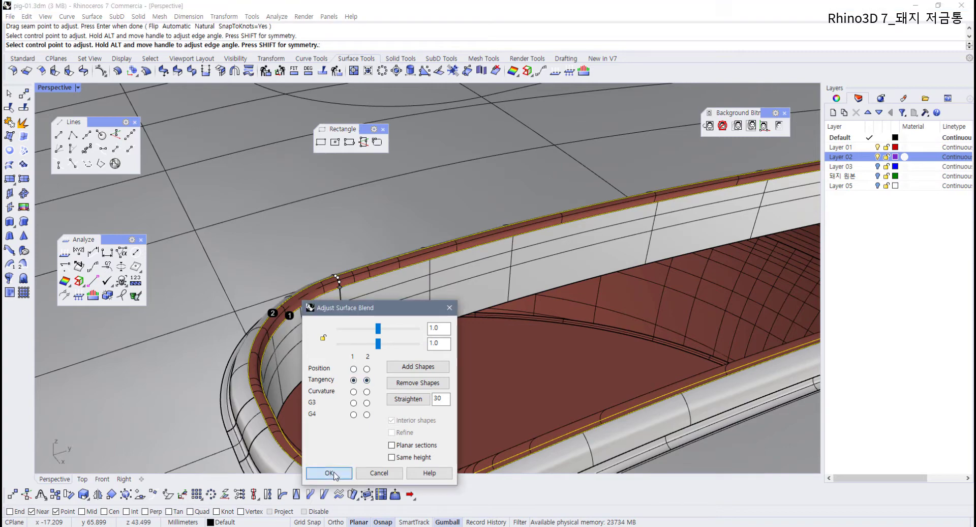
- Join the upper body, the slot wall and the blend surface into one polysurface, and inspect the slot
{"action": "scroll", "coordinate": [349, 412], "scroll_direction": "down", "scroll_amount": 5}
{"action": "left_click_drag", "start_coordinate": [560, 384], "coordinate": [559, 384]}
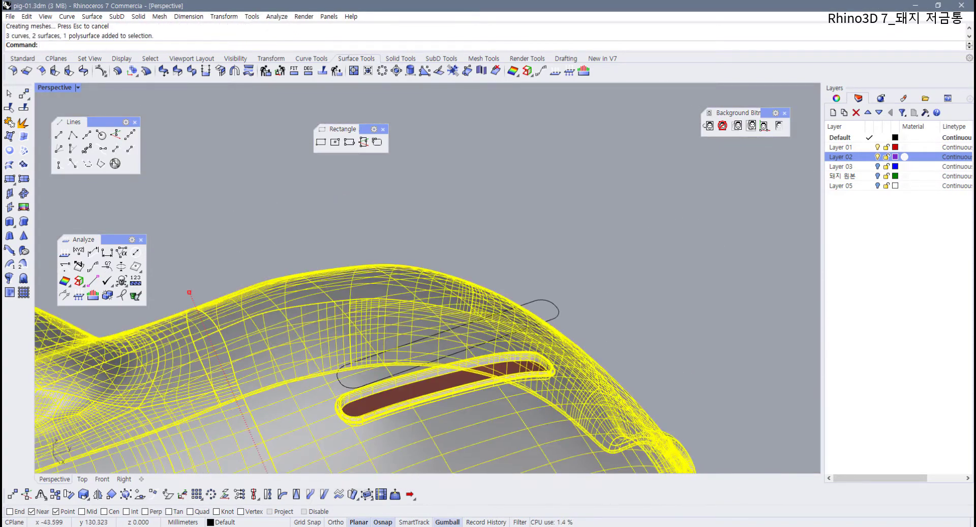
{"action": "key", "text": "ctrl+j"}
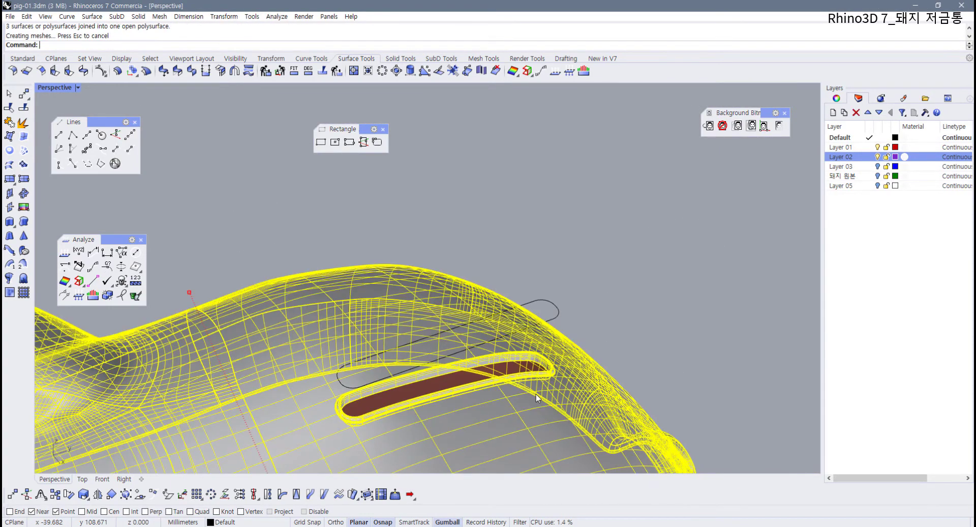
{"action": "scroll", "coordinate": [617, 294], "scroll_direction": "up", "scroll_amount": 4}
{"action": "right_click_drag", "start_coordinate": [443, 369], "coordinate": [506, 319]}
{"action": "scroll", "coordinate": [507, 317], "scroll_direction": "up", "scroll_amount": 4}
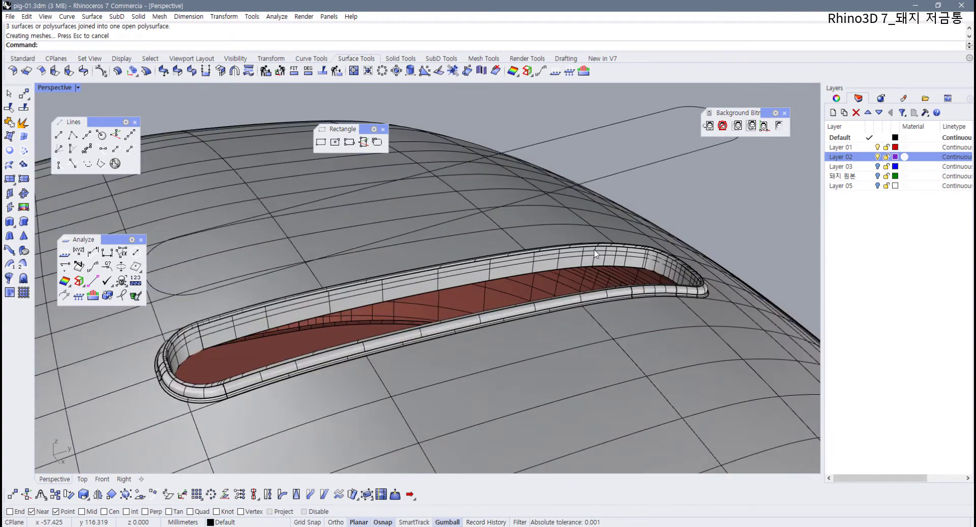
- Delete the closed slot outline curve floating above the pig's back
{"action": "scroll", "coordinate": [643, 215], "scroll_direction": "down", "scroll_amount": 6}
{"action": "left_click_drag", "start_coordinate": [653, 221], "coordinate": [632, 151]}
{"action": "key", "text": "Delete"}
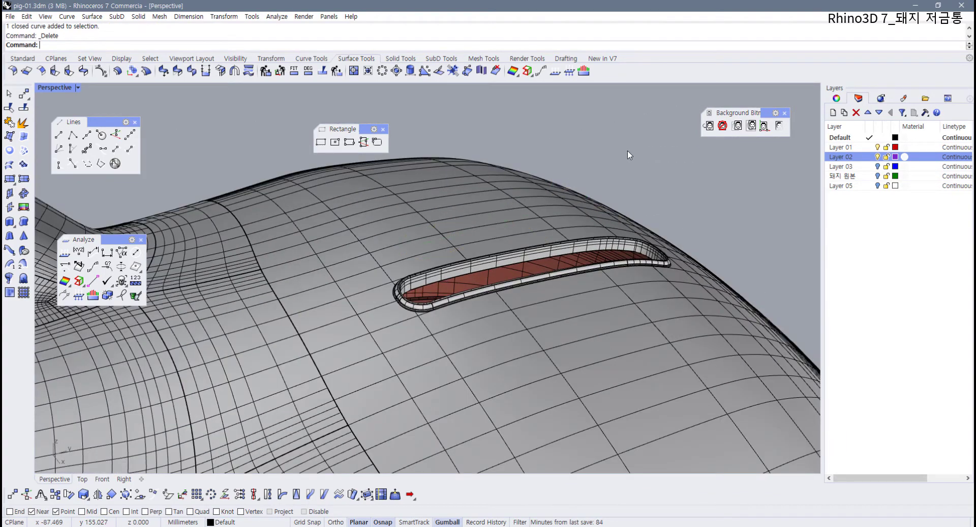
- Show the hidden objects so the lower body is displayed with the upper one
{"action": "scroll", "coordinate": [628, 155], "scroll_direction": "down", "scroll_amount": 8}
{"action": "right_click_drag", "start_coordinate": [432, 305], "coordinate": [356, 244]}
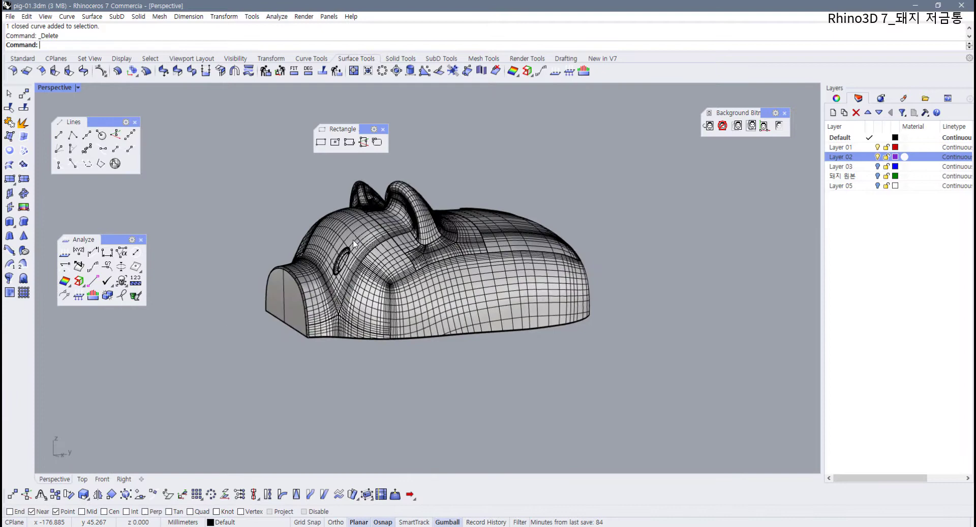
{"action": "left_click", "coordinate": [16, 59]}
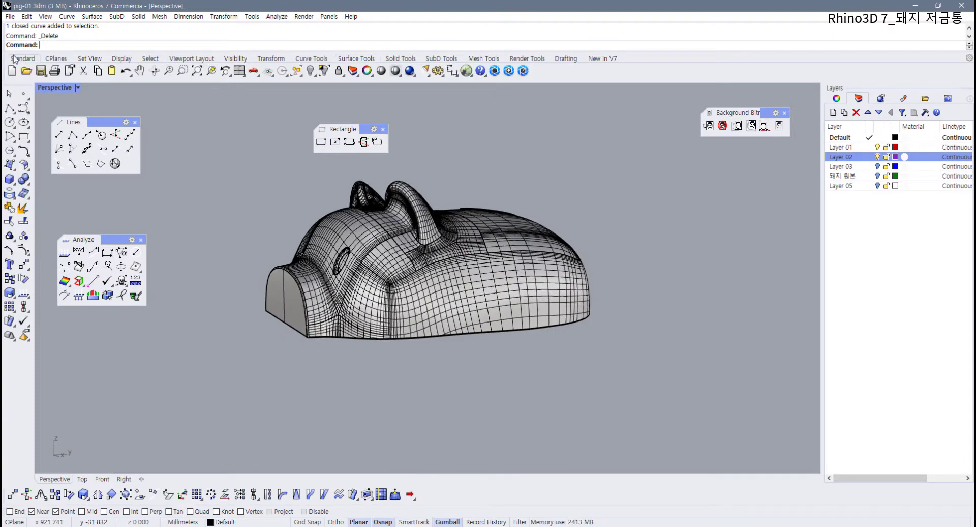
{"action": "left_click", "coordinate": [310, 71]}
{"action": "mouse_move", "coordinate": [452, 300]}
{"action": "right_mouse_down"}
{"action": "mouse_move", "coordinate": [470, 307]}
{"action": "mouse_move", "coordinate": [461, 304]}
{"action": "right_mouse_up"}
{"action": "left_click", "coordinate": [412, 308]}
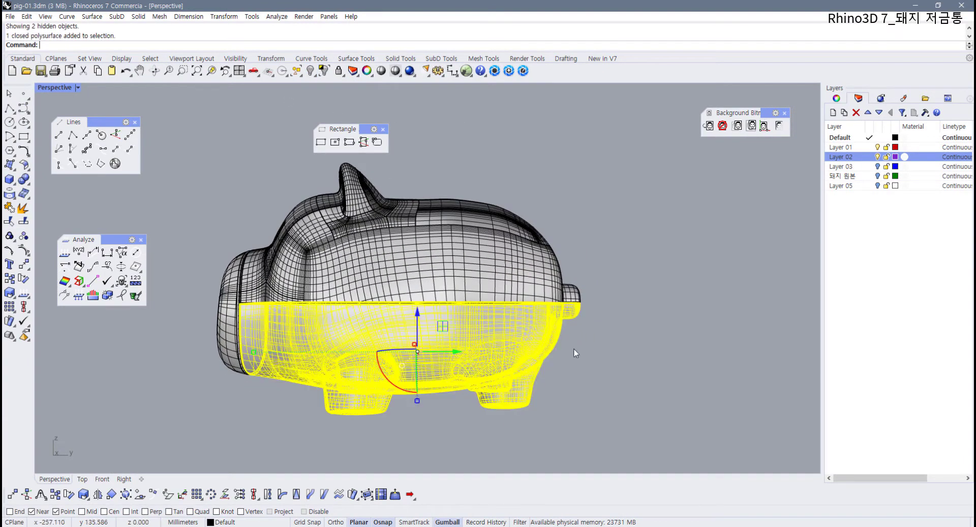
{"action": "key", "text": "Escape"}
- Switch to the four-viewport layout and remove the background bitmap from the Right view
{"action": "double_click", "coordinate": [59, 88]}
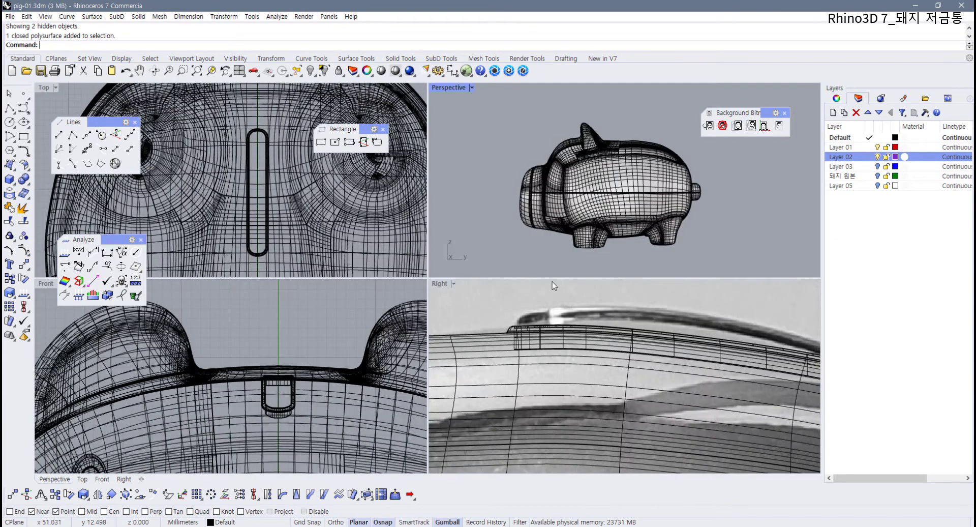
{"action": "scroll", "coordinate": [597, 410], "scroll_direction": "down", "scroll_amount": 4}
{"action": "scroll", "coordinate": [600, 421], "scroll_direction": "up", "scroll_amount": 3}
{"action": "scroll", "coordinate": [610, 392], "scroll_direction": "up", "scroll_amount": 3}
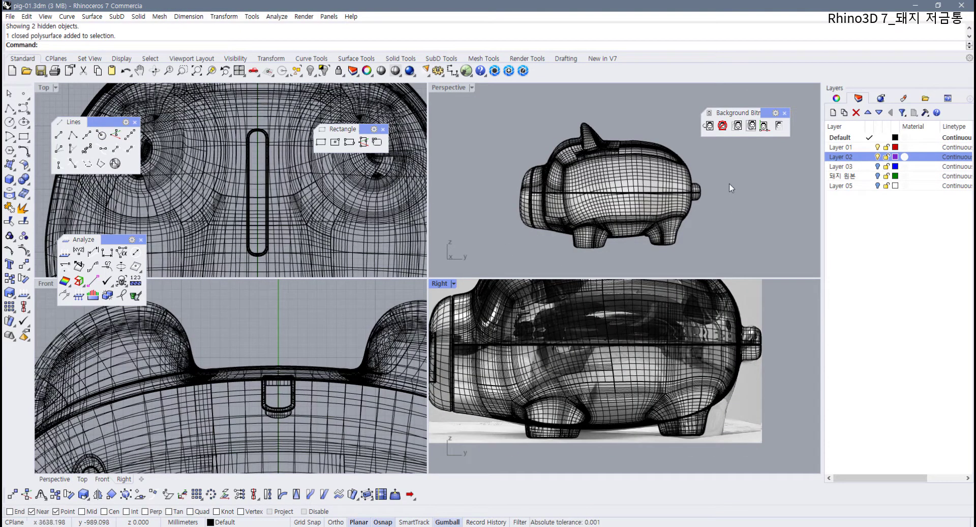
{"action": "left_click", "coordinate": [724, 127]}
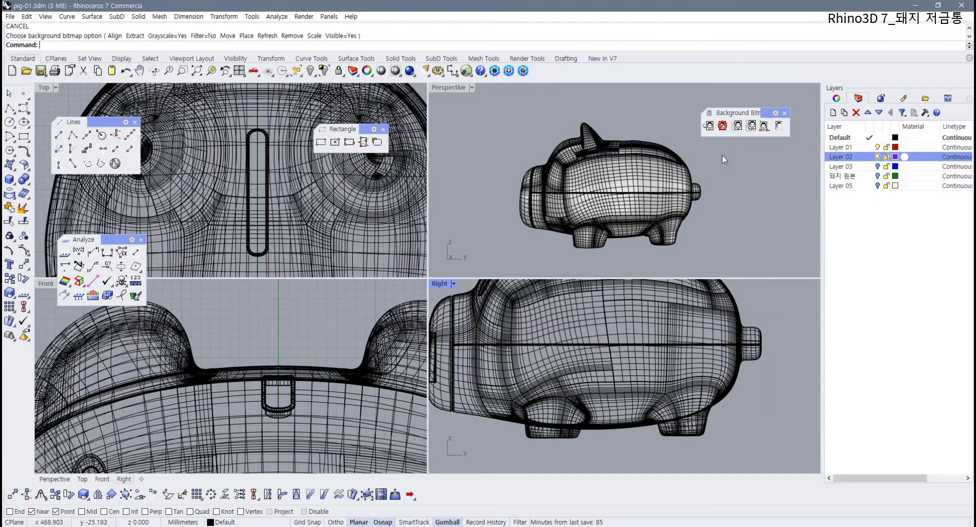
{"action": "right_click_drag", "start_coordinate": [693, 293], "coordinate": [714, 302]}
- Close the floating Background Bitmap, Rectangle, Analyze and Lines toolbars
{"action": "left_click", "coordinate": [785, 113]}
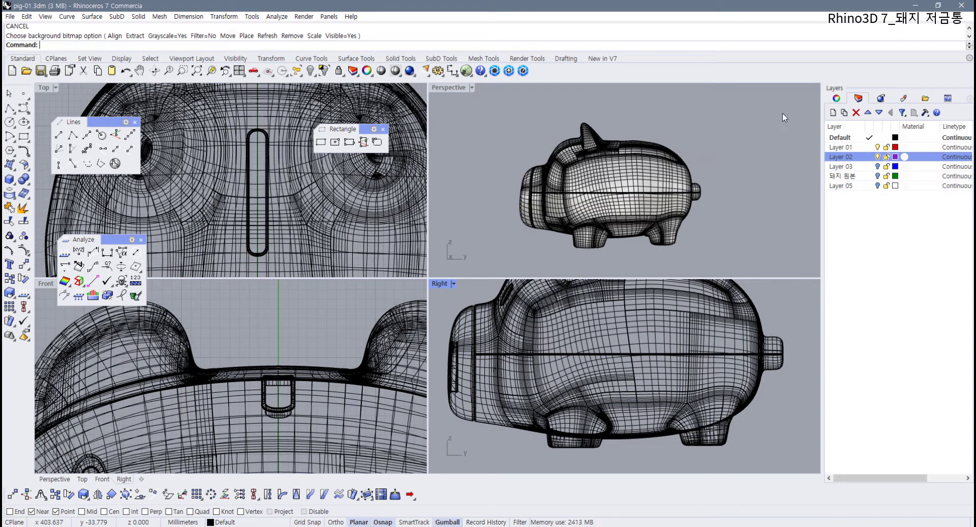
{"action": "left_click", "coordinate": [382, 129]}
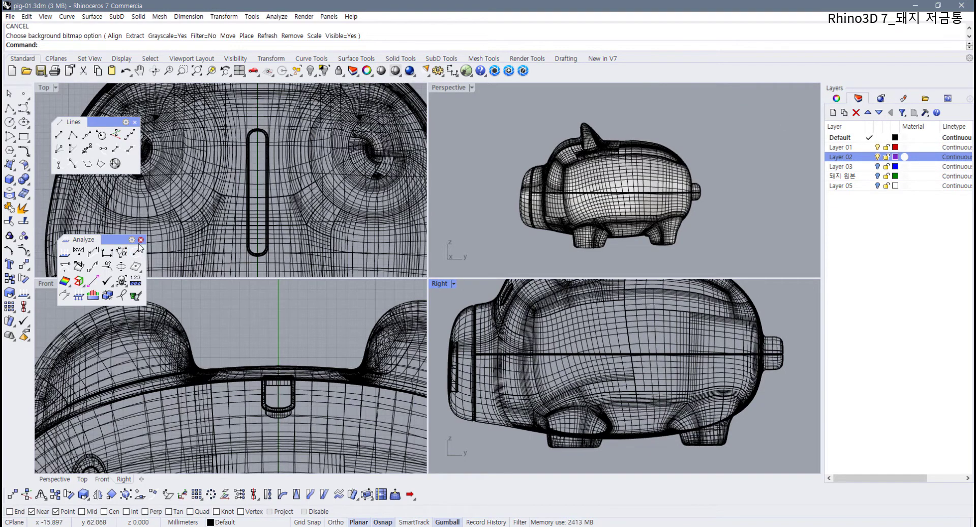
{"action": "left_click", "coordinate": [141, 239]}
{"action": "left_click", "coordinate": [135, 123]}
- Maximize the Right view and move the whole pig down until its front feet rest on the horizontal ground axis
{"action": "scroll", "coordinate": [559, 439], "scroll_direction": "down", "scroll_amount": 4}
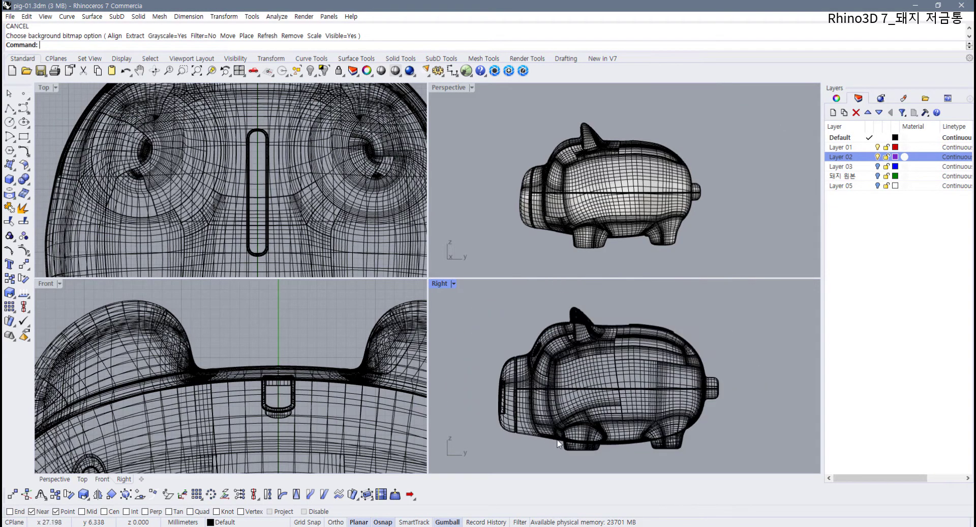
{"action": "double_click", "coordinate": [439, 283]}
{"action": "scroll", "coordinate": [559, 402], "scroll_direction": "up", "scroll_amount": 5}
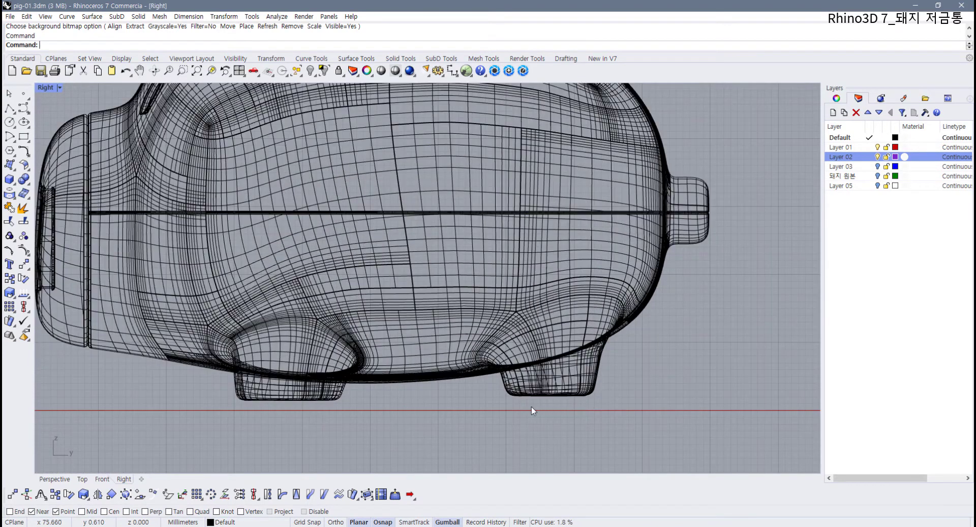
{"action": "scroll", "coordinate": [618, 420], "scroll_direction": "down", "scroll_amount": 6}
{"action": "left_click_drag", "start_coordinate": [680, 440], "coordinate": [304, 226]}
{"action": "right_click_drag", "start_coordinate": [521, 261], "coordinate": [435, 232]}
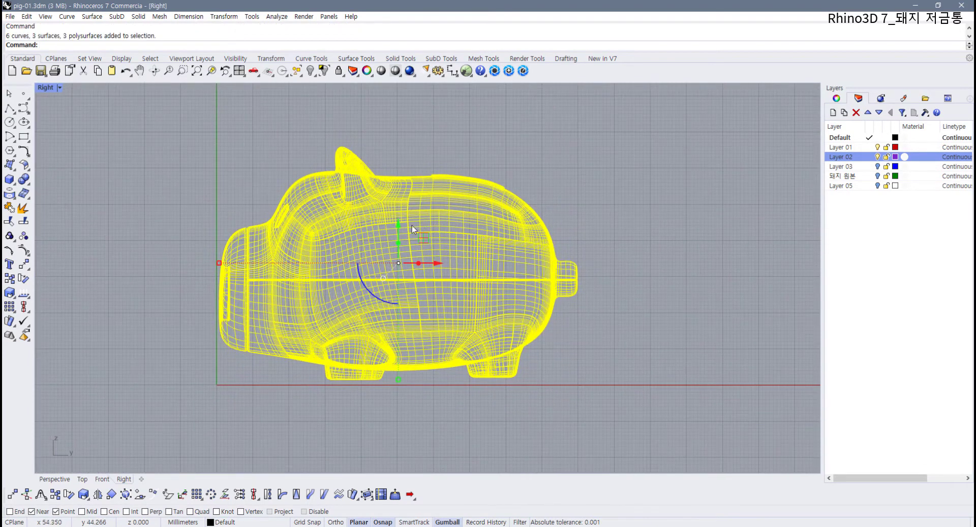
{"action": "left_click_drag", "start_coordinate": [398, 226], "coordinate": [401, 234]}
{"action": "left_click", "coordinate": [493, 376]}
{"action": "scroll", "coordinate": [491, 404], "scroll_direction": "up", "scroll_amount": 4}
{"action": "left_click", "coordinate": [481, 376]}
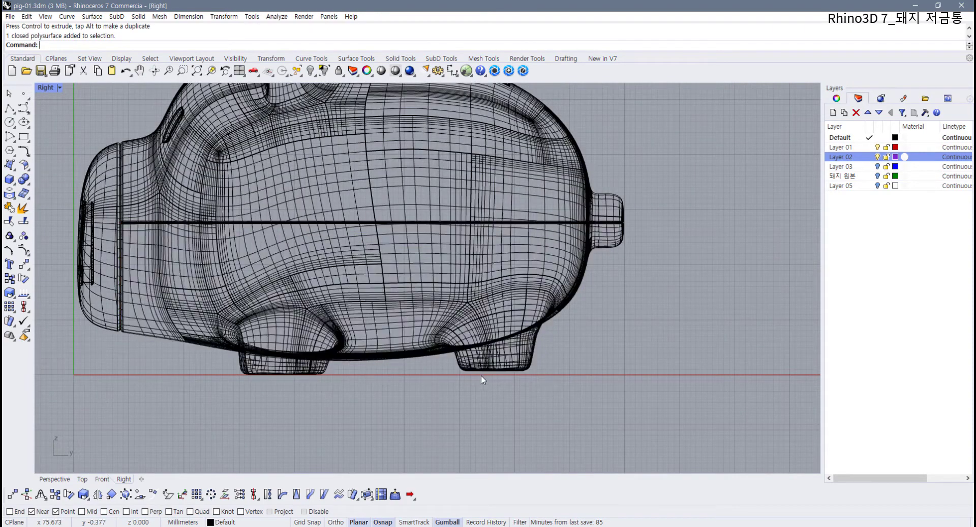
{"action": "scroll", "coordinate": [481, 376], "scroll_direction": "up", "scroll_amount": 3}
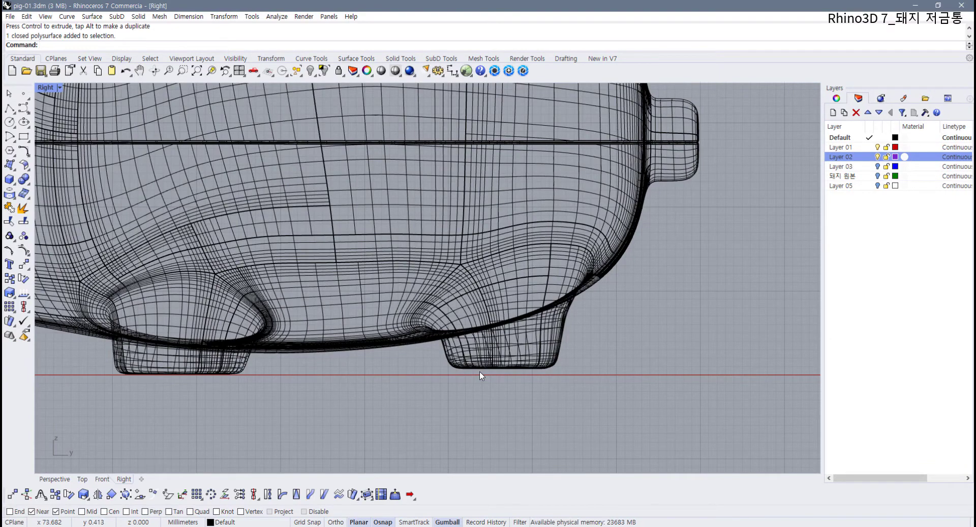
- Explode the lower body into separate surfaces
{"action": "left_click", "coordinate": [496, 368]}
{"action": "right_click_drag", "start_coordinate": [501, 370], "coordinate": [514, 379]}
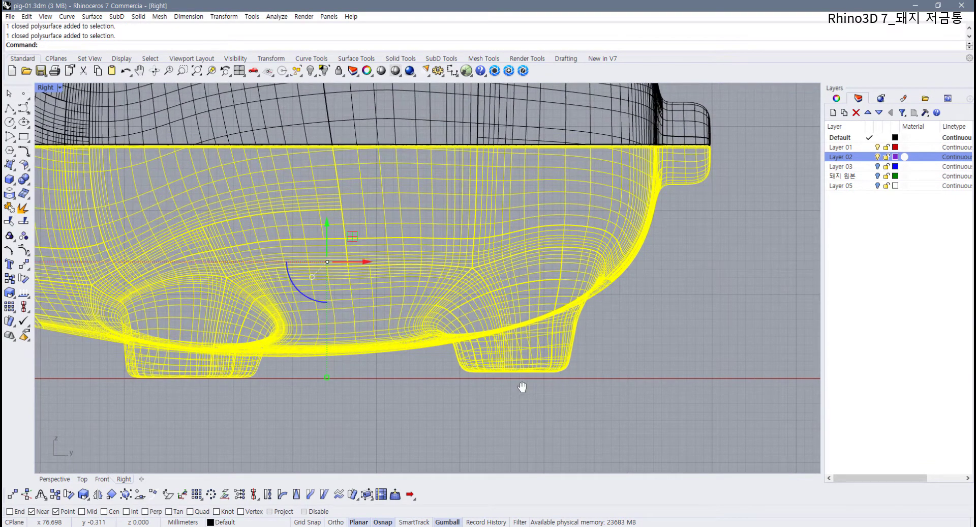
{"action": "left_click", "coordinate": [22, 208]}
{"action": "left_click", "coordinate": [576, 383]}
{"action": "left_click", "coordinate": [554, 371]}
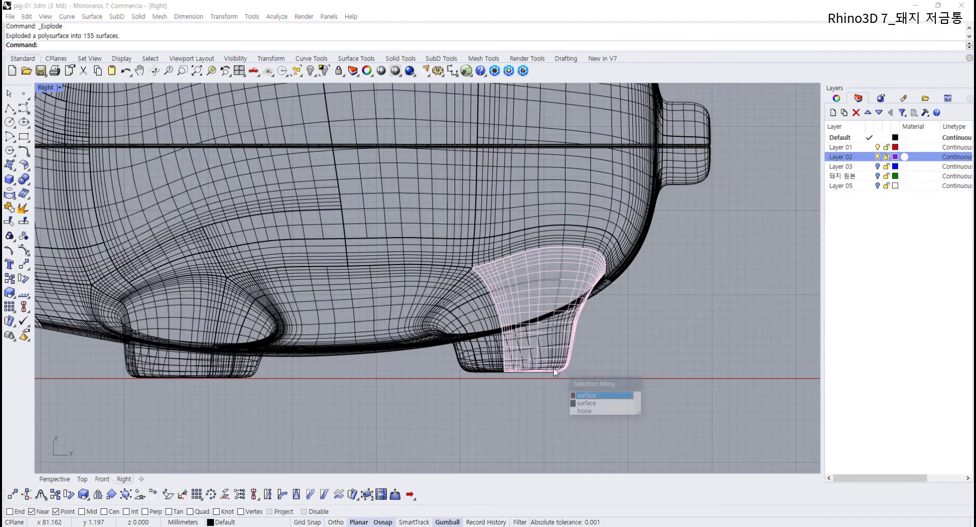
{"action": "left_click", "coordinate": [597, 366]}
- Turn on the control points of the rear leg surfaces
{"action": "left_click_drag", "start_coordinate": [575, 371], "coordinate": [450, 361]}
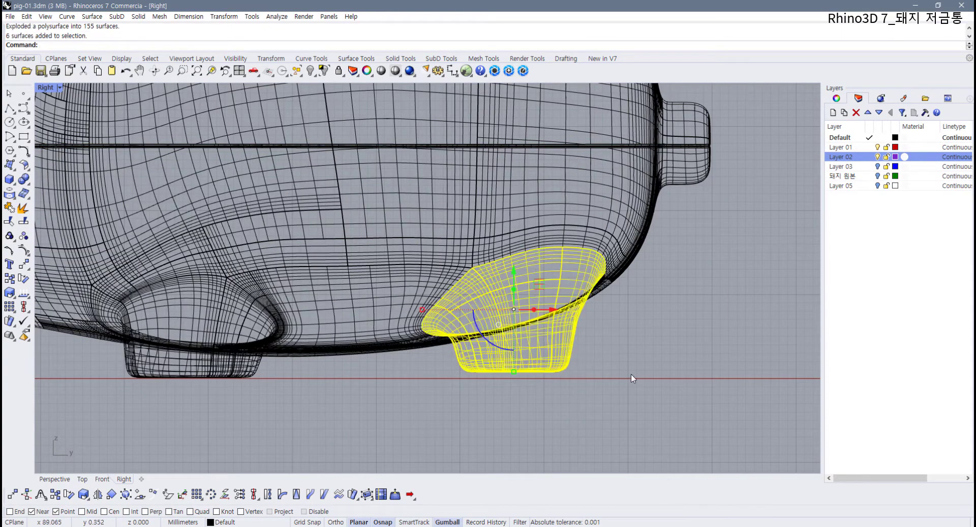
{"action": "key", "text": "F10"}
{"action": "scroll", "coordinate": [511, 377], "scroll_direction": "up", "scroll_amount": 4}
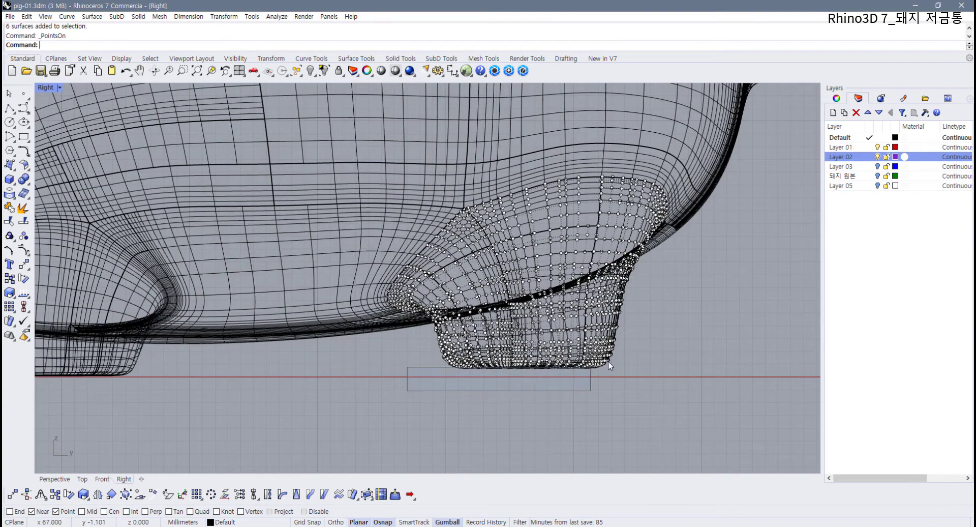
- Move the control points at the lower end of the rear legs down until the feet meet the ground axis
{"action": "left_click_drag", "start_coordinate": [608, 361], "coordinate": [639, 336]}
{"action": "scroll", "coordinate": [540, 338], "scroll_direction": "up", "scroll_amount": 2}
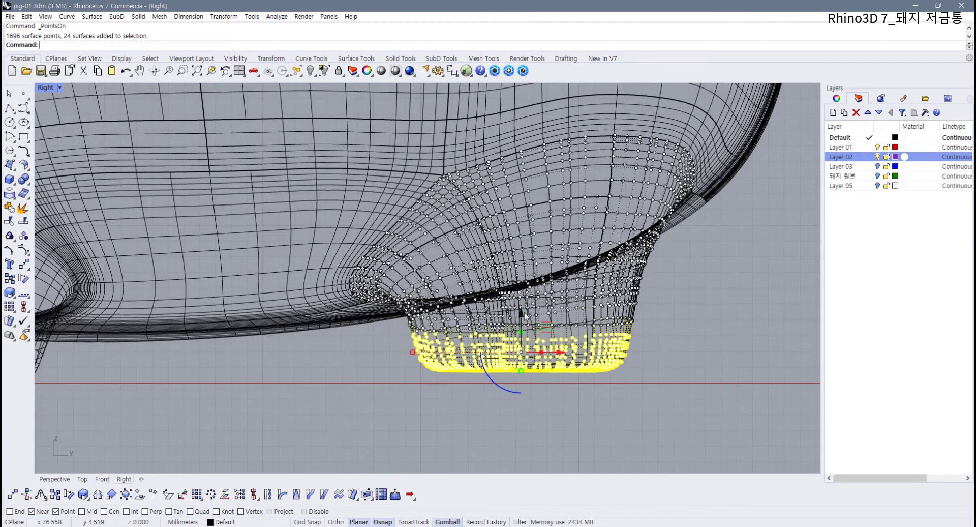
{"action": "left_click_drag", "start_coordinate": [524, 316], "coordinate": [524, 327]}
{"action": "left_click", "coordinate": [752, 360]}
{"action": "scroll", "coordinate": [630, 373], "scroll_direction": "down", "scroll_amount": 4}
{"action": "right_click_drag", "start_coordinate": [623, 374], "coordinate": [629, 385]}
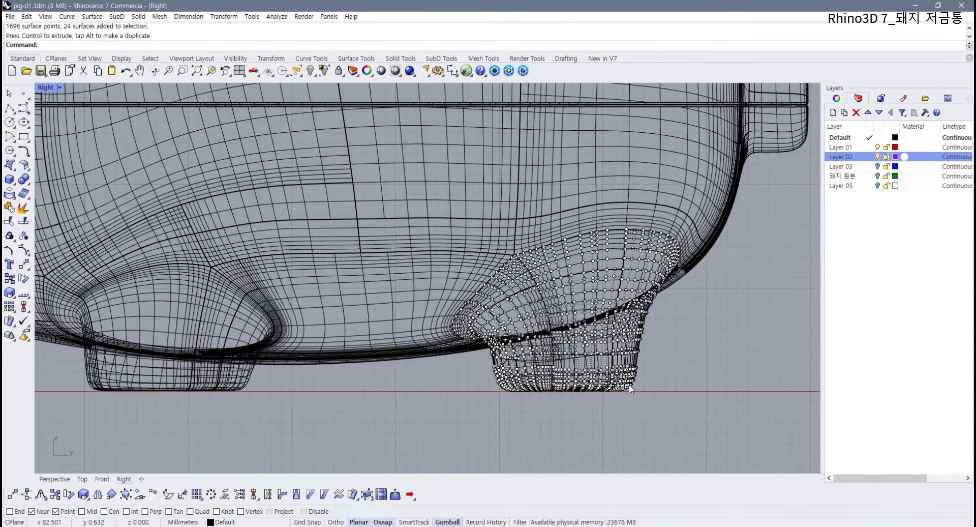
- Turn off the control points and join all of the pig's surfaces into polysurfaces
{"action": "key", "text": "Escape"}
{"action": "scroll", "coordinate": [621, 394], "scroll_direction": "down", "scroll_amount": 4}
{"action": "left_click_drag", "start_coordinate": [472, 365], "coordinate": [355, 296]}
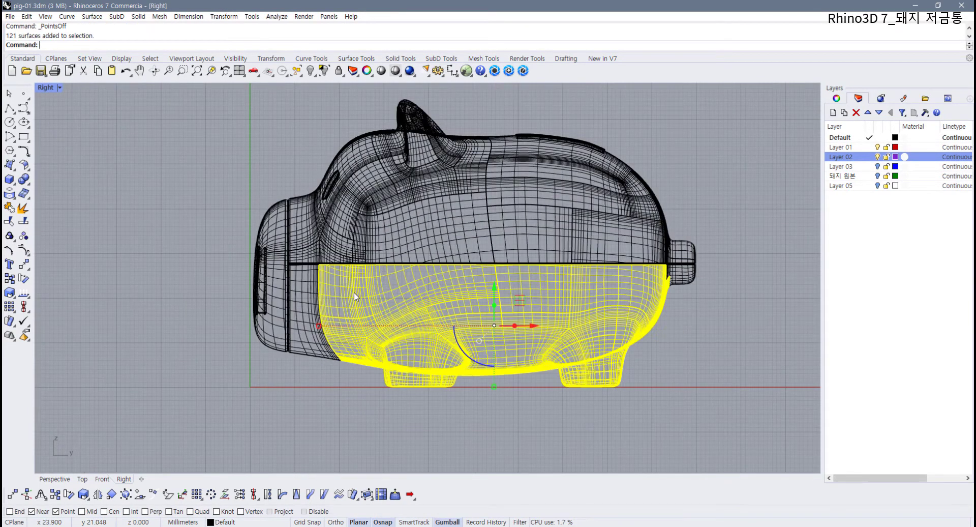
{"action": "left_click_drag", "start_coordinate": [701, 404], "coordinate": [261, 350]}
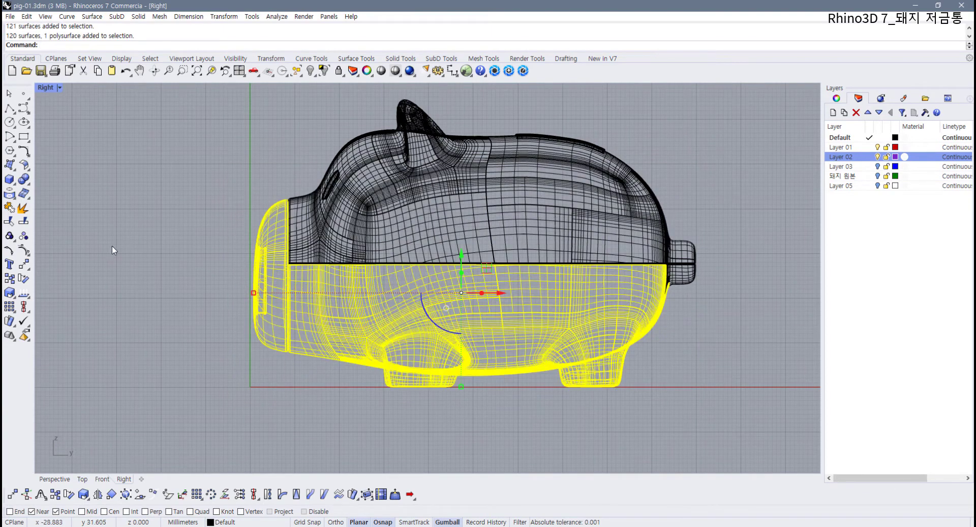
{"action": "left_click_drag", "start_coordinate": [758, 410], "coordinate": [95, 239]}
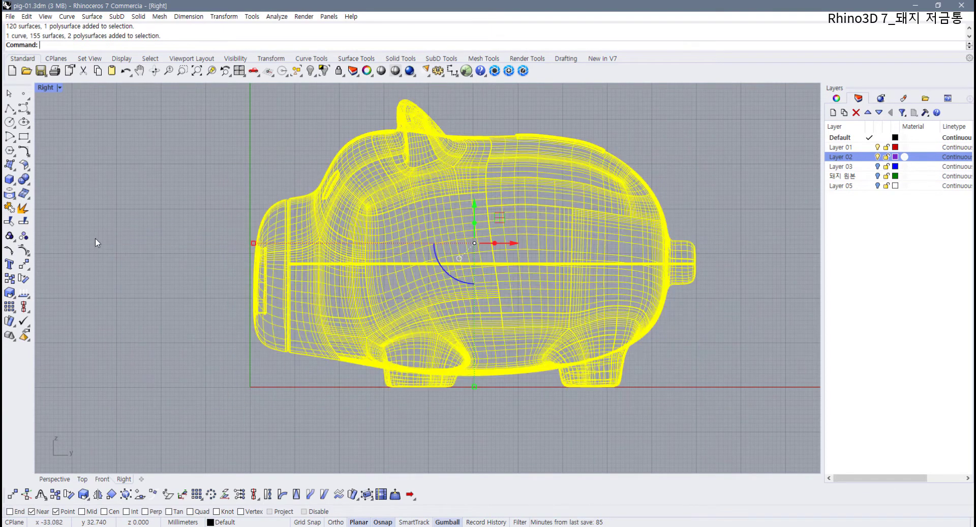
{"action": "left_click", "coordinate": [9, 207]}
{"action": "left_click", "coordinate": [712, 409]}
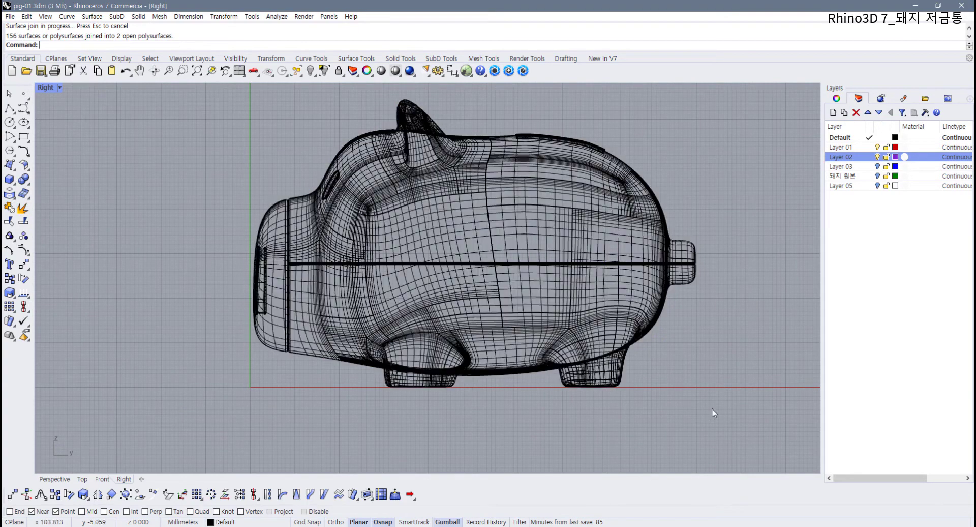
- Check the joined lower body and the complete pig in the Right view by selecting its parts
{"action": "left_click", "coordinate": [602, 367]}
{"action": "left_click", "coordinate": [630, 373]}
{"action": "left_click", "coordinate": [601, 363]}
{"action": "left_click", "coordinate": [632, 372]}
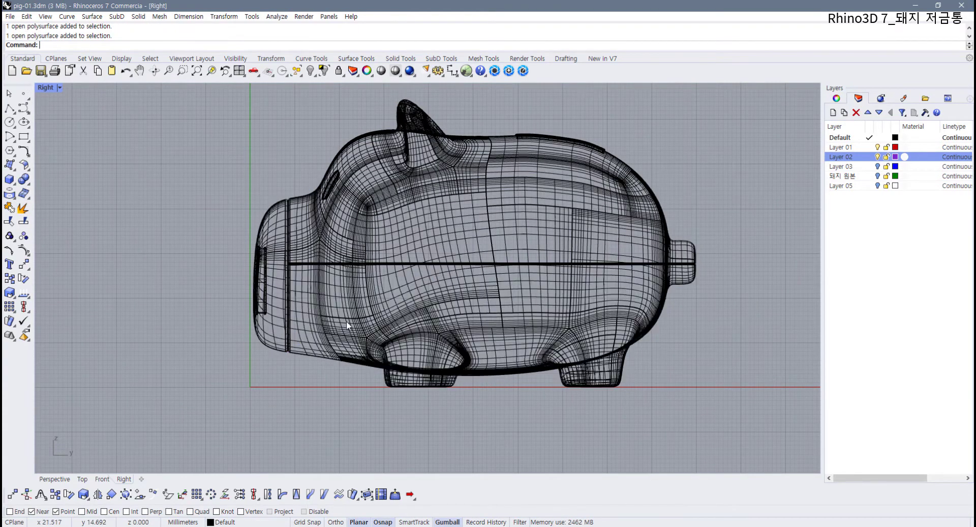
{"action": "scroll", "coordinate": [330, 198], "scroll_direction": "up", "scroll_amount": 3}
{"action": "scroll", "coordinate": [551, 385], "scroll_direction": "down", "scroll_amount": 5}
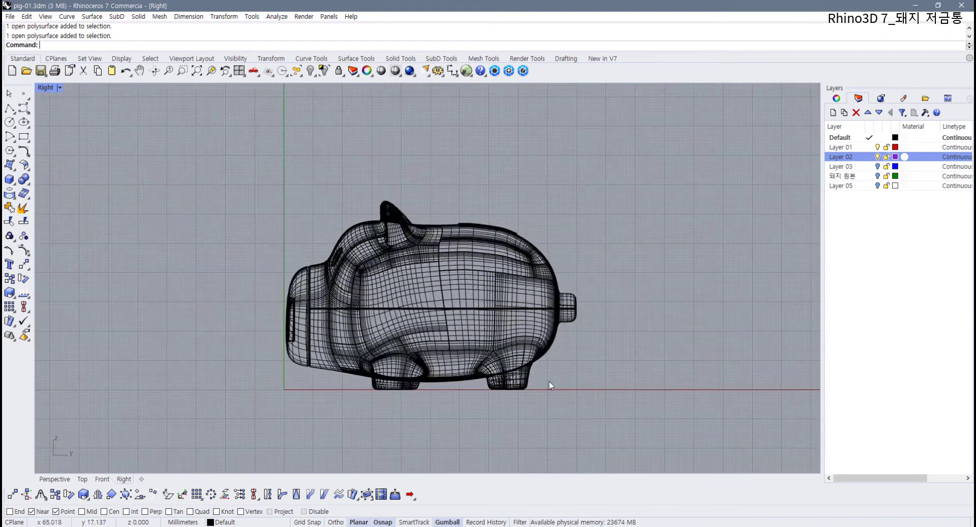
{"action": "left_click_drag", "start_coordinate": [551, 385], "coordinate": [150, 128]}
{"action": "left_click", "coordinate": [169, 164]}
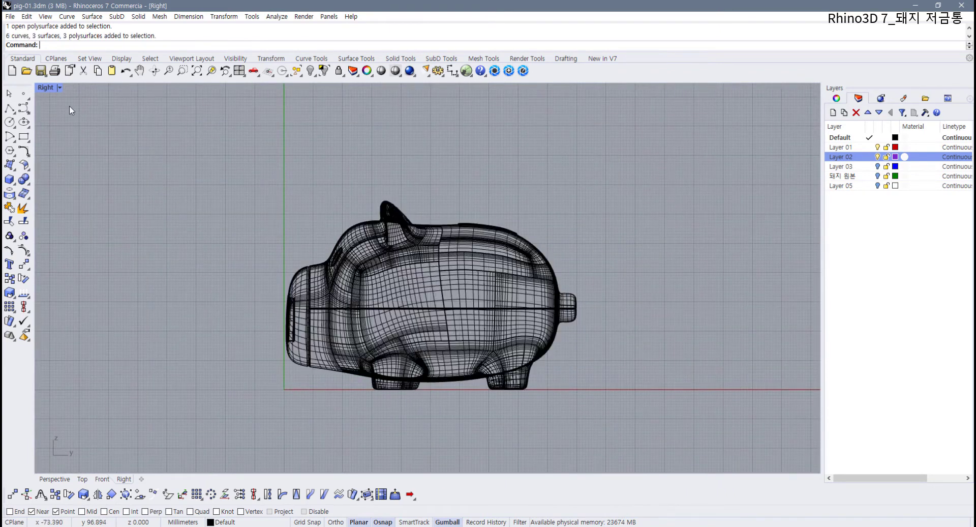
- Restore the four-viewport layout and inspect the eye and the whole pig in the Perspective view
{"action": "double_click", "coordinate": [45, 88]}
{"action": "scroll", "coordinate": [525, 143], "scroll_direction": "up", "scroll_amount": 6}
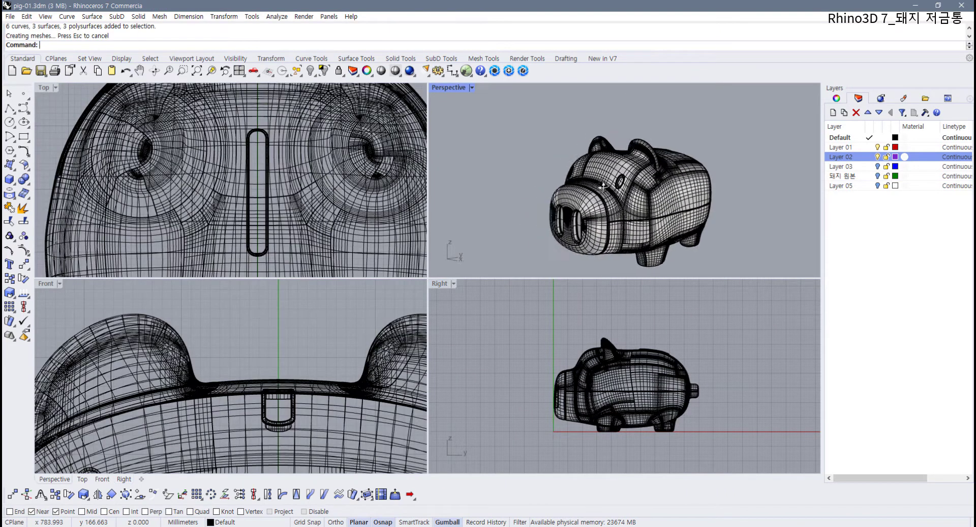
{"action": "left_click", "coordinate": [683, 176]}
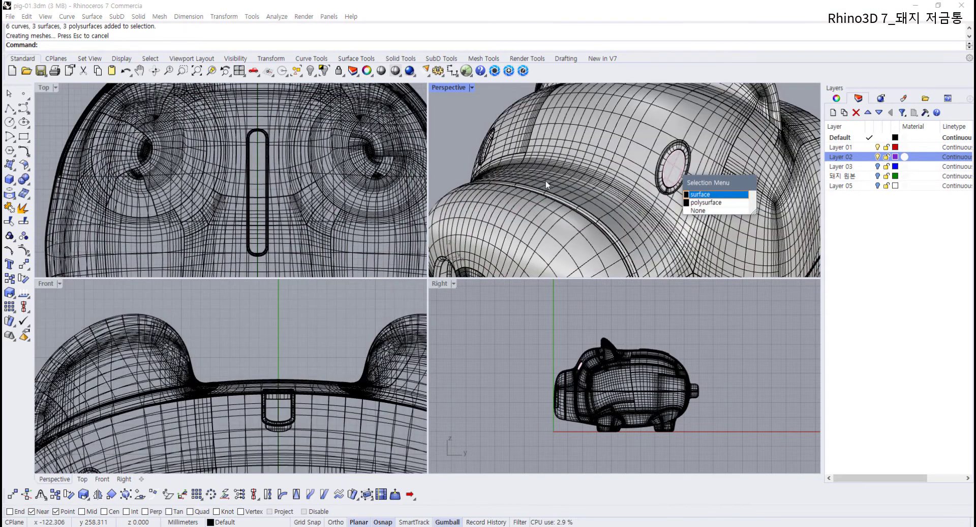
{"action": "key", "text": "Escape"}
{"action": "scroll", "coordinate": [460, 126], "scroll_direction": "down", "scroll_amount": 6}
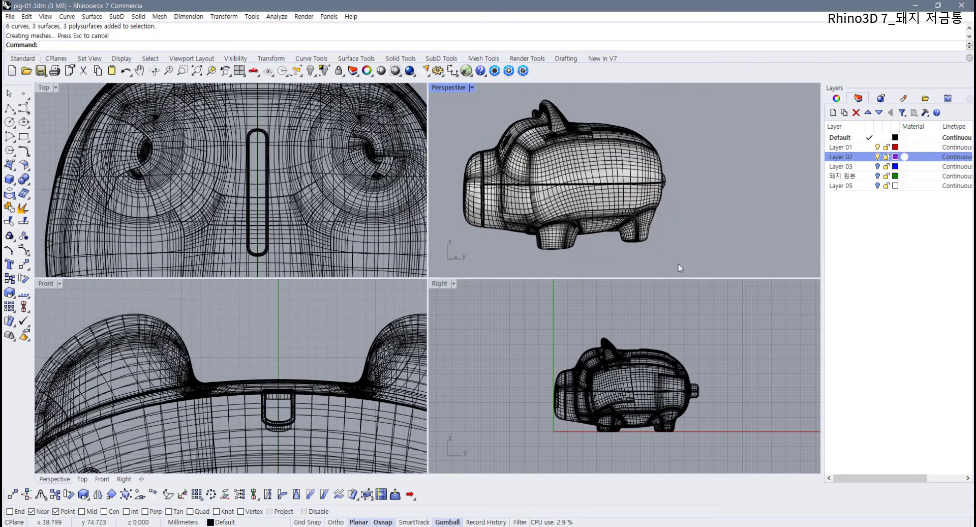
{"action": "left_click_drag", "start_coordinate": [680, 263], "coordinate": [463, 188]}
{"action": "left_click", "coordinate": [705, 222]}
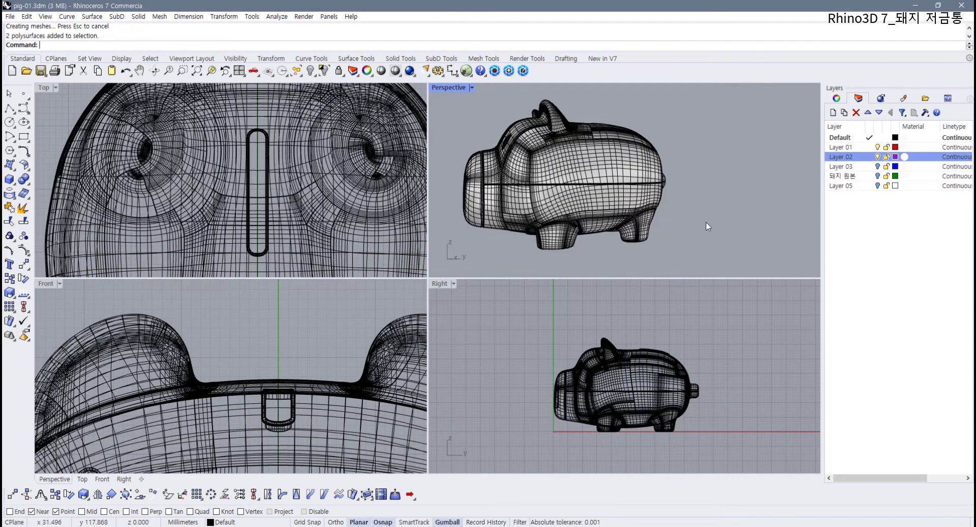
- Inspect the eye surface up close and the upper body shell around the tail in the Perspective view
{"action": "right_click_drag", "start_coordinate": [705, 222], "coordinate": [559, 194]}
{"action": "scroll", "coordinate": [562, 178], "scroll_direction": "up", "scroll_amount": 5}
{"action": "left_click", "coordinate": [608, 201]}
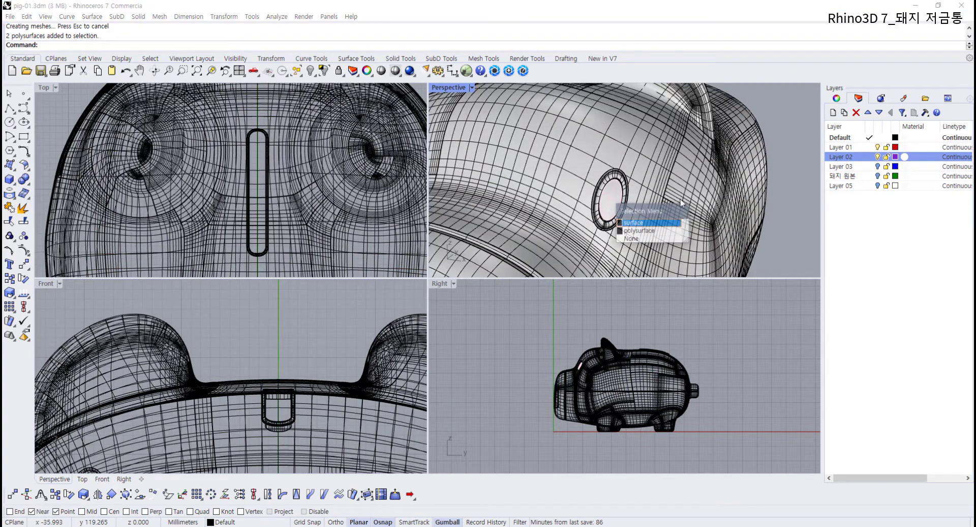
{"action": "left_click", "coordinate": [786, 234]}
{"action": "scroll", "coordinate": [786, 234], "scroll_direction": "down", "scroll_amount": 5}
{"action": "right_click_drag", "start_coordinate": [786, 233], "coordinate": [643, 214]}
{"action": "scroll", "coordinate": [642, 214], "scroll_direction": "up", "scroll_amount": 5}
{"action": "left_click", "coordinate": [626, 212]}
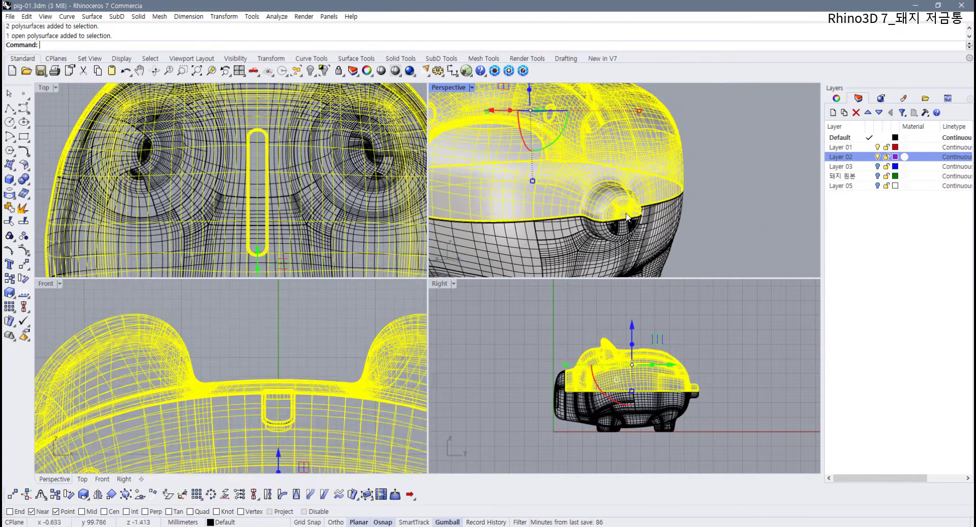
{"action": "left_click", "coordinate": [722, 233]}
- Maximize the Perspective view and examine the pig's head and its separate snout piece
{"action": "scroll", "coordinate": [724, 235], "scroll_direction": "down", "scroll_amount": 6}
{"action": "right_click_drag", "start_coordinate": [724, 236], "coordinate": [436, 105]}
{"action": "scroll", "coordinate": [593, 206], "scroll_direction": "down", "scroll_amount": 4}
{"action": "double_click", "coordinate": [452, 87]}
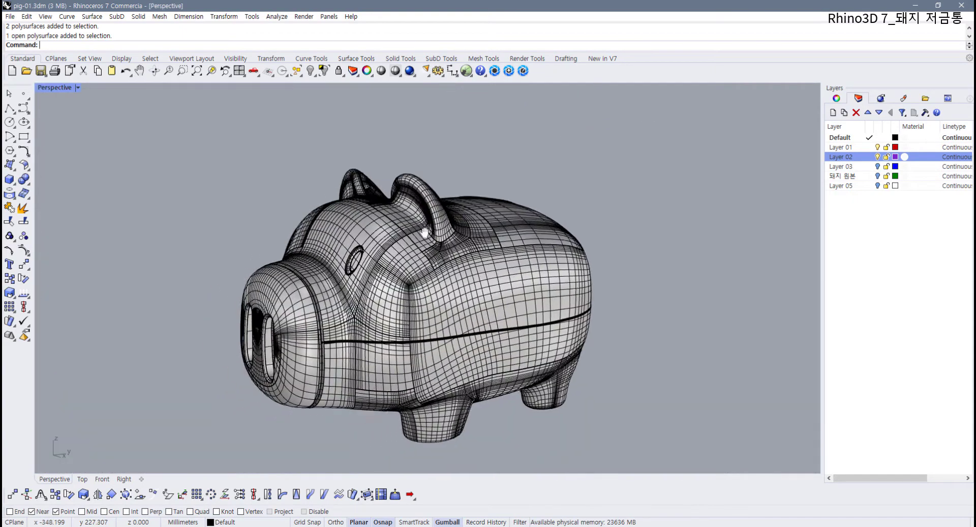
{"action": "scroll", "coordinate": [404, 281], "scroll_direction": "up", "scroll_amount": 5}
{"action": "scroll", "coordinate": [405, 280], "scroll_direction": "down", "scroll_amount": 5}
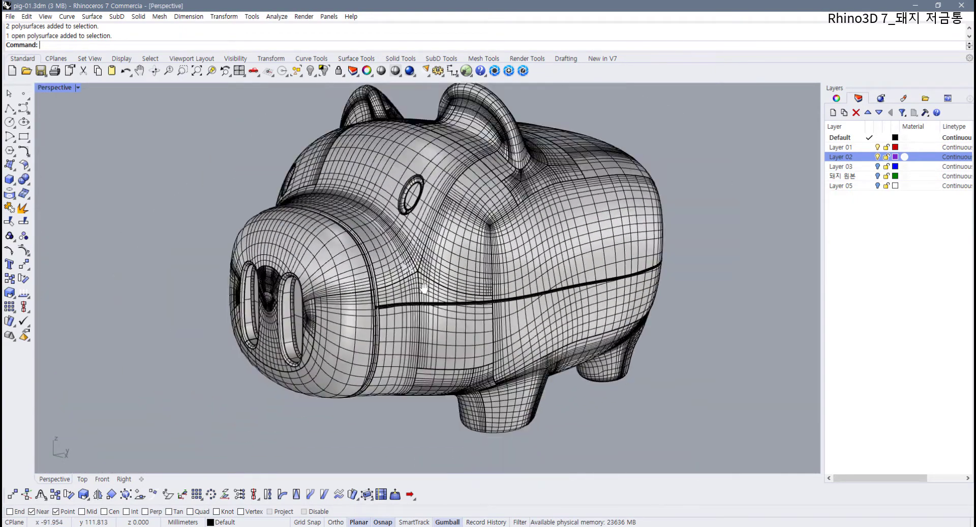
{"action": "right_click_drag", "start_coordinate": [421, 287], "coordinate": [386, 259]}
{"action": "left_click", "coordinate": [253, 286]}
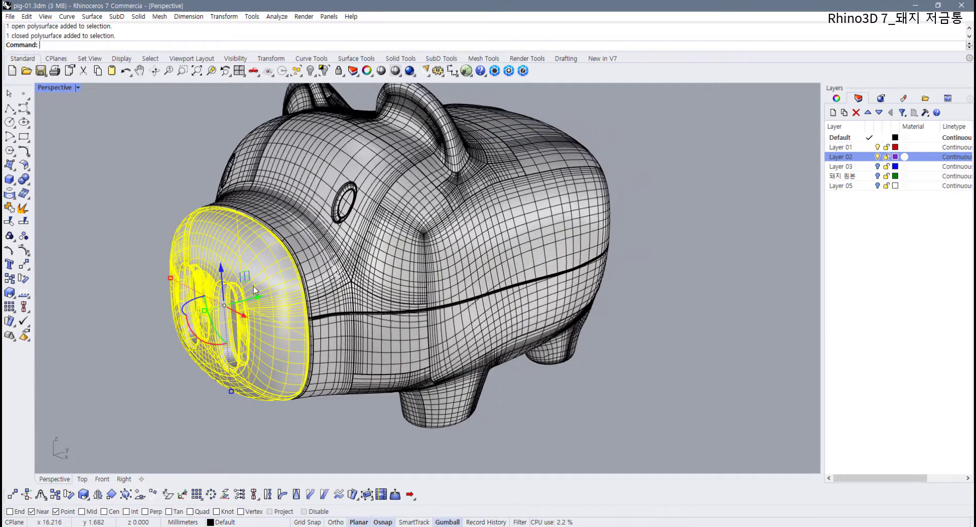
{"action": "left_click", "coordinate": [749, 261]}
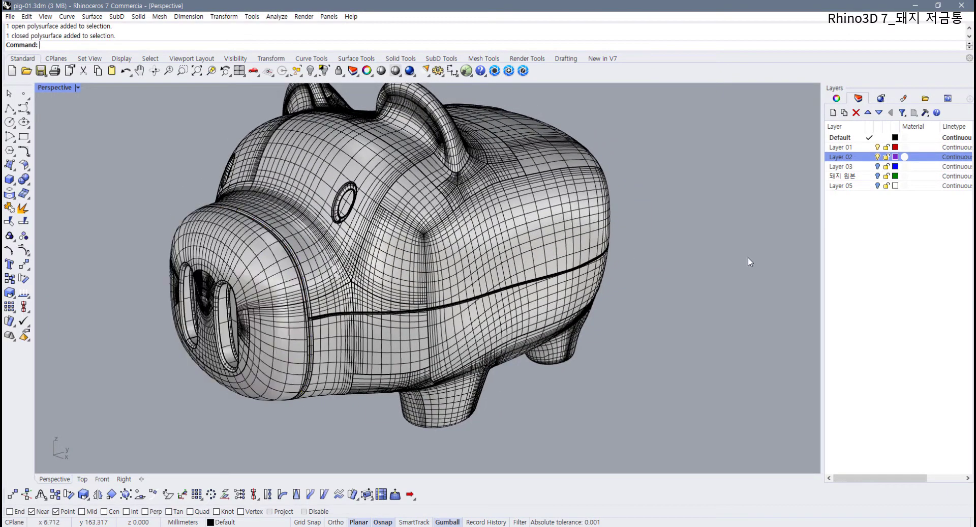
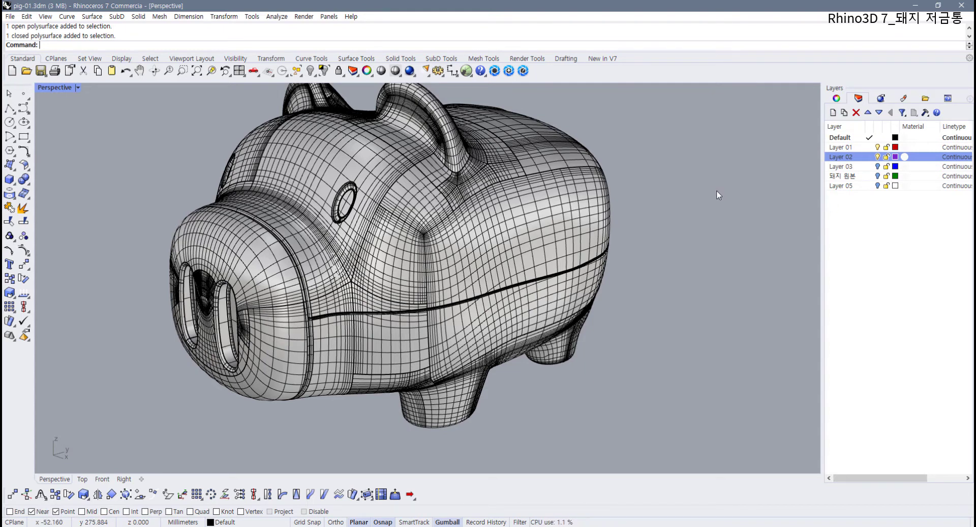
- Select the inner surfaces of both eyes and move them to Layer 02
{"action": "right_click_drag", "start_coordinate": [641, 237], "coordinate": [491, 273]}
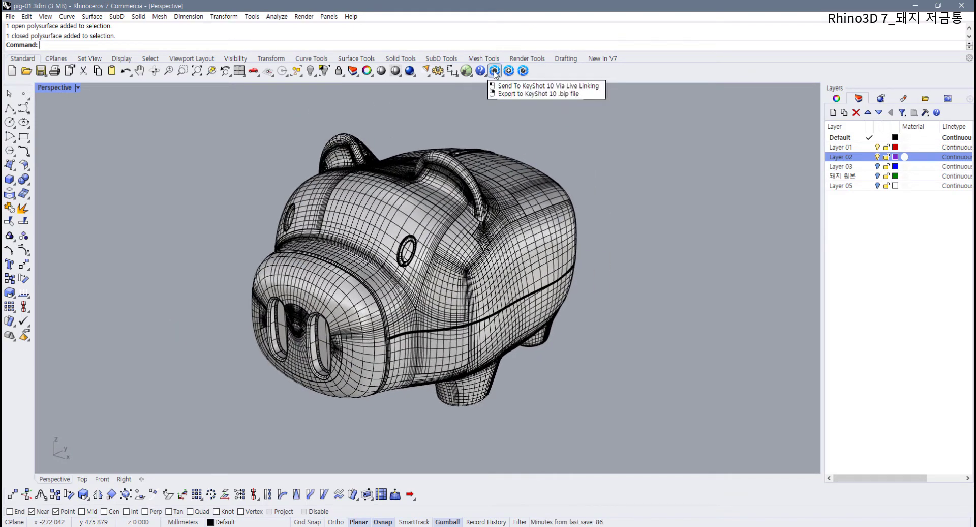
{"action": "scroll", "coordinate": [483, 239], "scroll_direction": "down", "scroll_amount": 3}
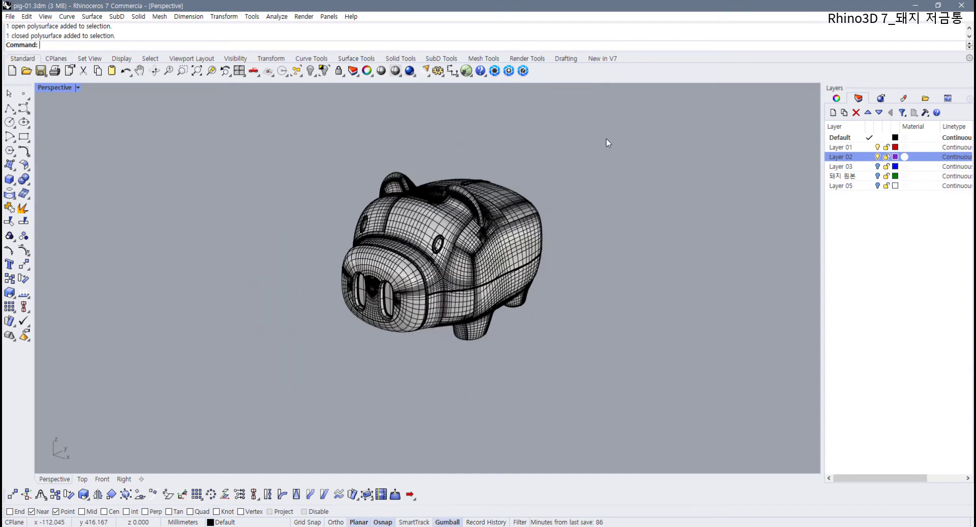
{"action": "scroll", "coordinate": [463, 252], "scroll_direction": "up", "scroll_amount": 6}
{"action": "left_click", "coordinate": [415, 242]}
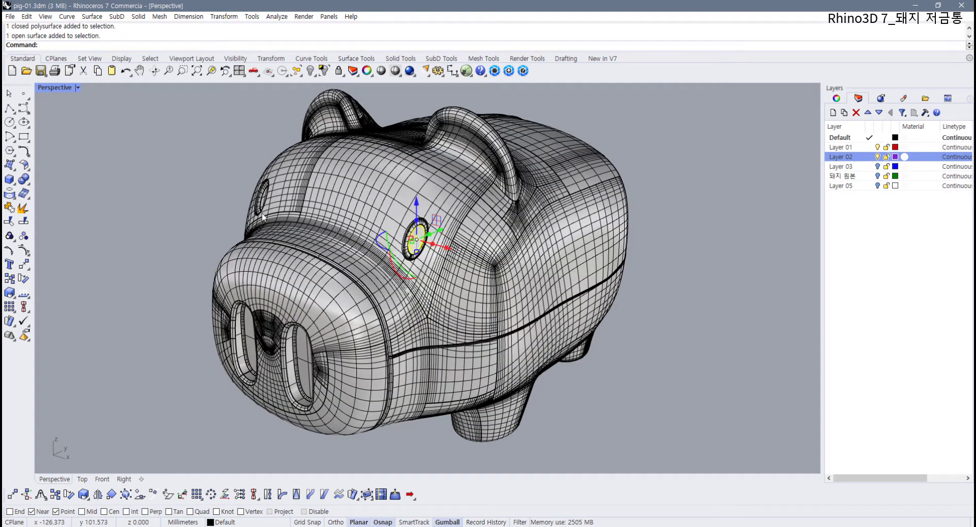
{"action": "right_click_drag", "start_coordinate": [262, 217], "coordinate": [340, 234]}
{"action": "scroll", "coordinate": [346, 237], "scroll_direction": "up", "scroll_amount": 3}
{"action": "left_click", "coordinate": [339, 245], "text": "shift"}
{"action": "scroll", "coordinate": [574, 262], "scroll_direction": "down", "scroll_amount": 3}
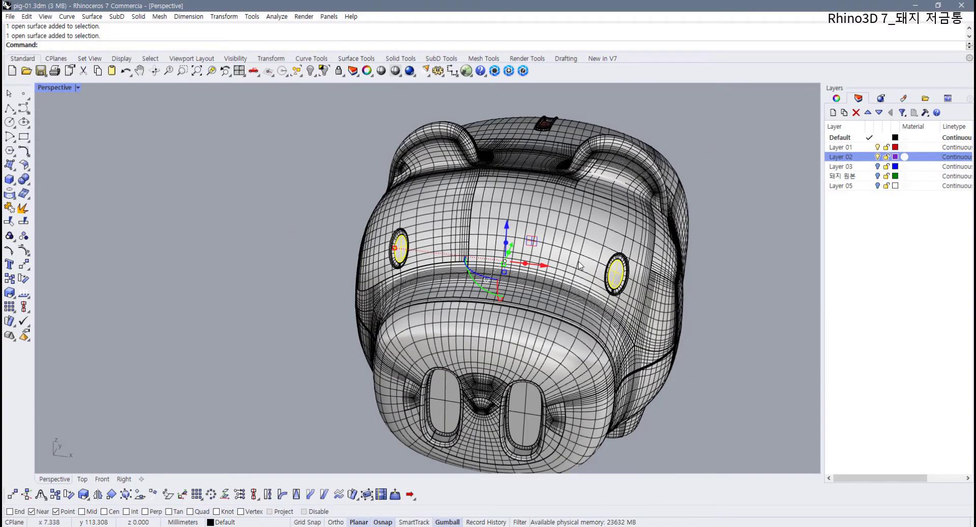
{"action": "right_click_drag", "start_coordinate": [601, 269], "coordinate": [503, 311]}
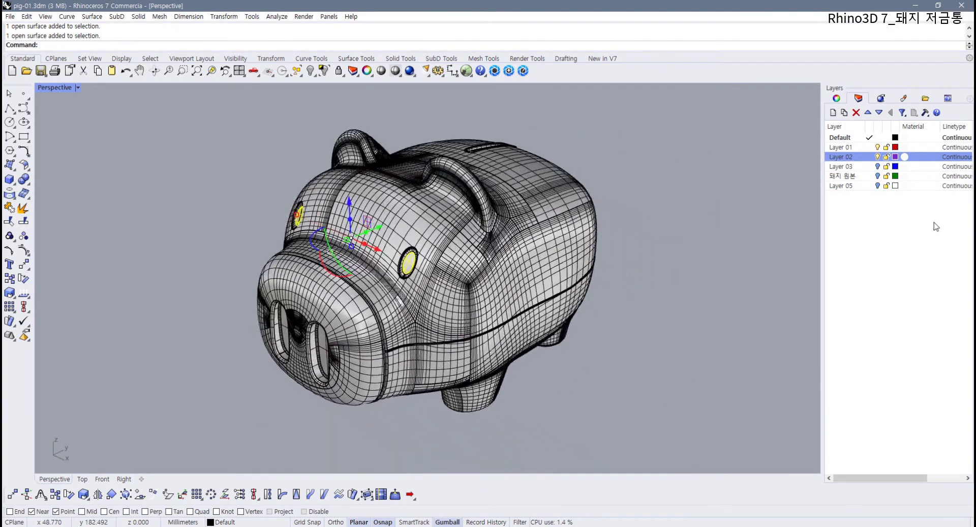
{"action": "right_click", "coordinate": [858, 159]}
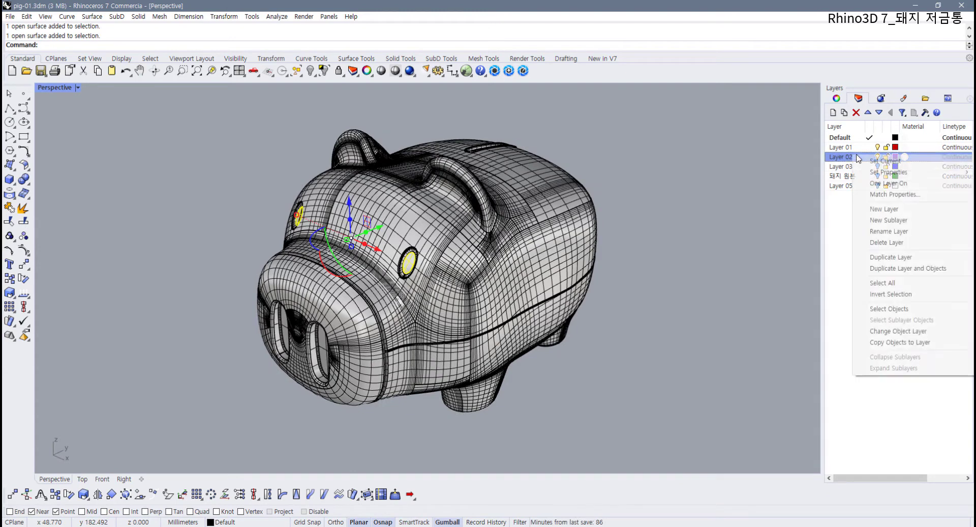
{"action": "left_click", "coordinate": [919, 333]}
- Rename Layer 02 as 눈동자
{"action": "left_click", "coordinate": [854, 158]}
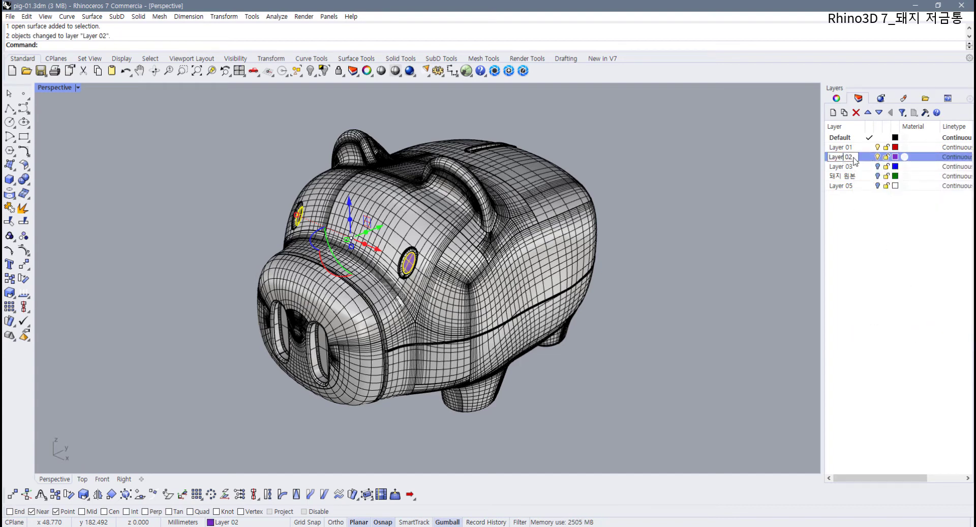
{"action": "left_click_drag", "start_coordinate": [853, 157], "coordinate": [770, 154]}
{"action": "type", "text": "눈동자"}
{"action": "key", "text": "Return"}
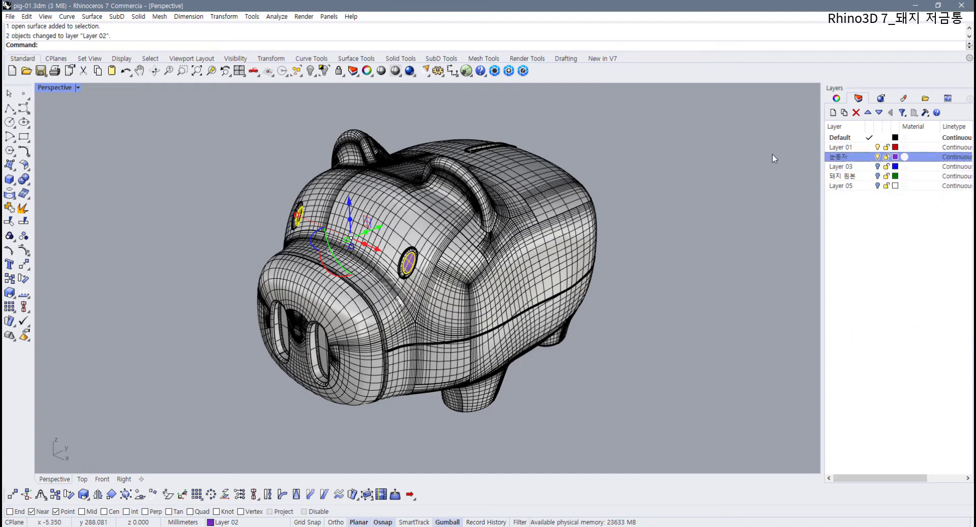
- Move the snout polysurface to Layer 01
{"action": "left_click", "coordinate": [348, 325]}
{"action": "right_click", "coordinate": [852, 148]}
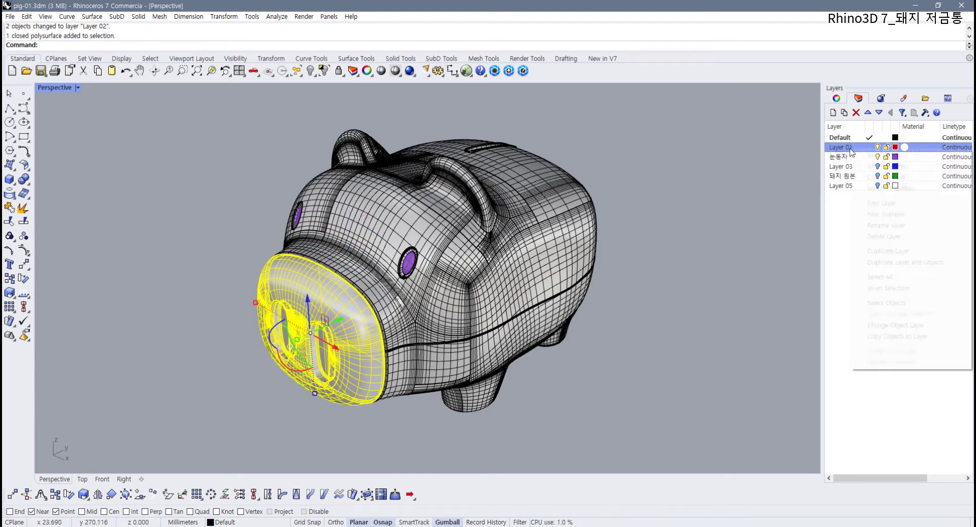
{"action": "key", "text": "Up"}
{"action": "key", "text": "Up"}
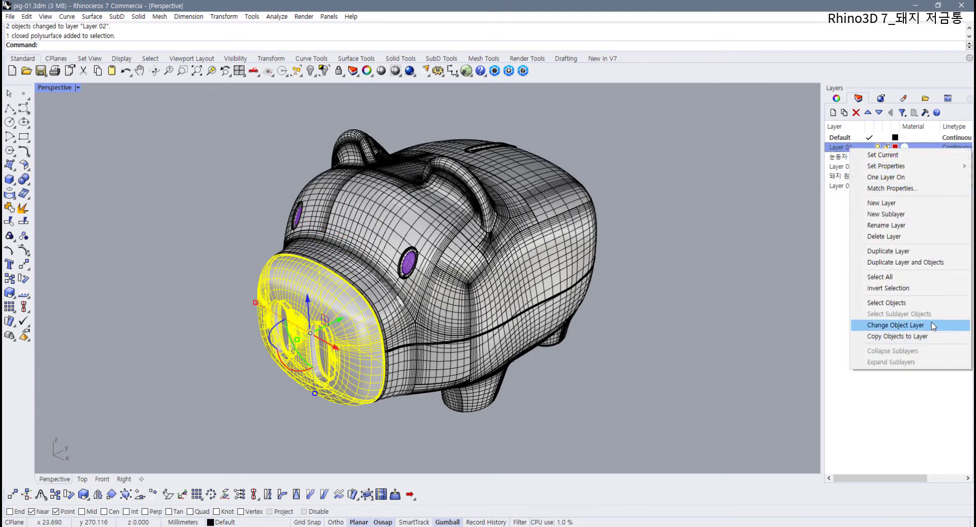
{"action": "key", "text": "Return"}
- Rename Layer 01 as 코
{"action": "double_click", "coordinate": [848, 147]}
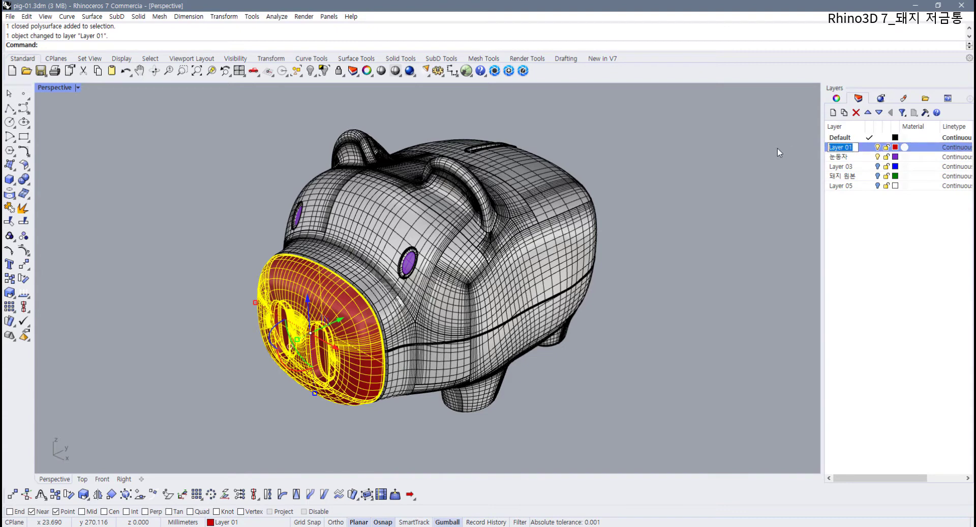
{"action": "type", "text": "코"}
{"action": "key", "text": "Return"}
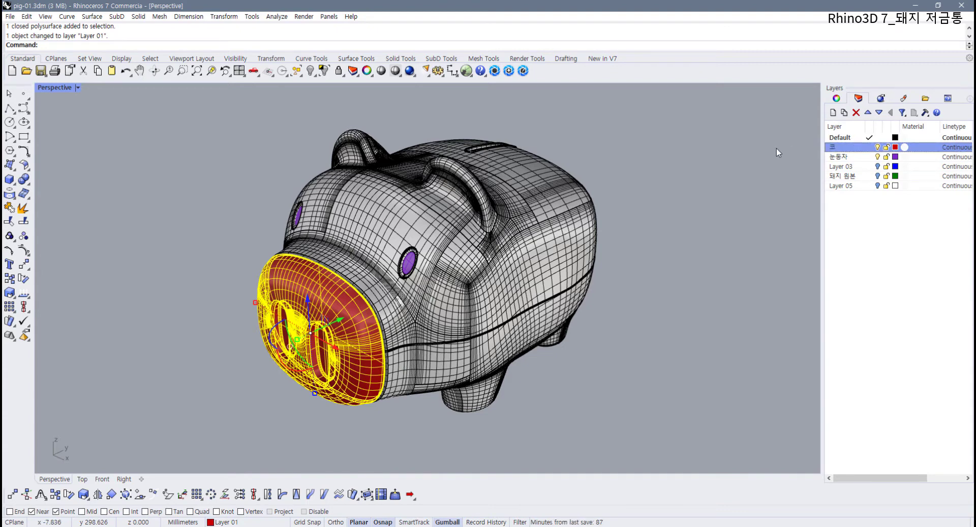
- Check the upper body's layer against the Default layer and review the whole pig with its layer colours
{"action": "left_click", "coordinate": [575, 249]}
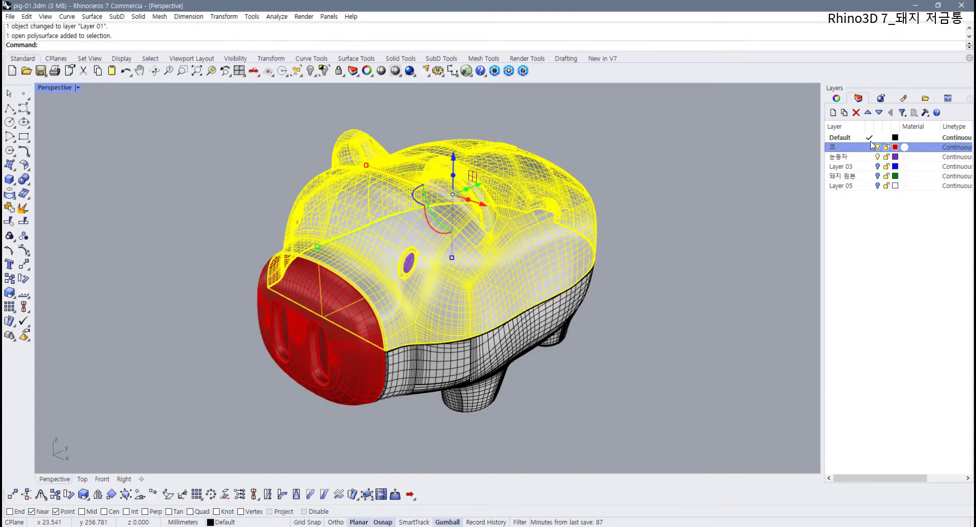
{"action": "left_click", "coordinate": [846, 138]}
{"action": "left_click", "coordinate": [682, 272]}
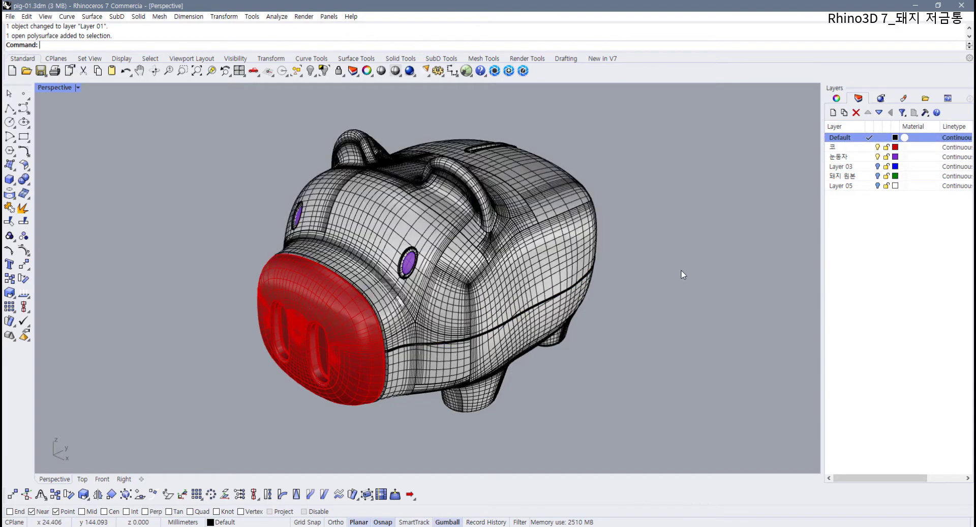
{"action": "right_click_drag", "start_coordinate": [682, 272], "coordinate": [645, 199]}
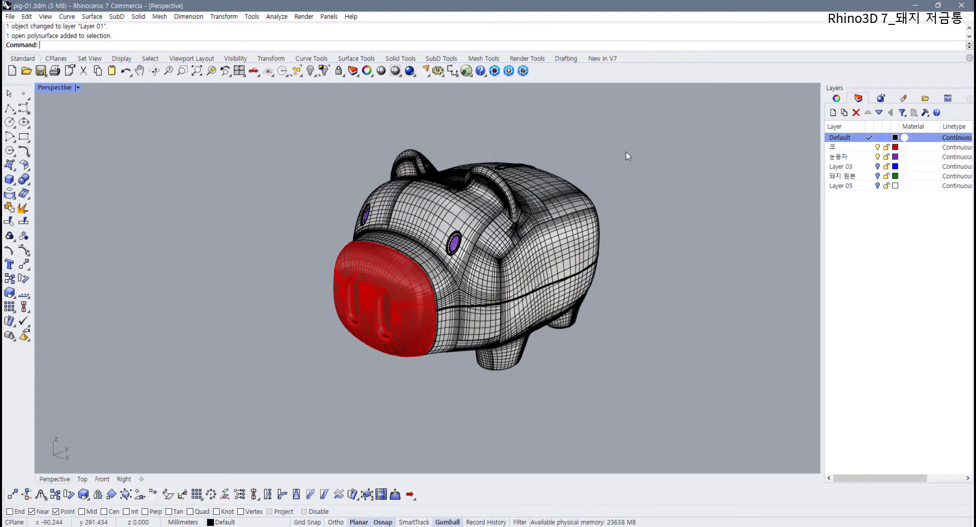
{"action": "right_click_drag", "start_coordinate": [628, 136], "coordinate": [581, 166]}
{"action": "left_click_drag", "start_coordinate": [630, 137], "coordinate": [233, 330]}
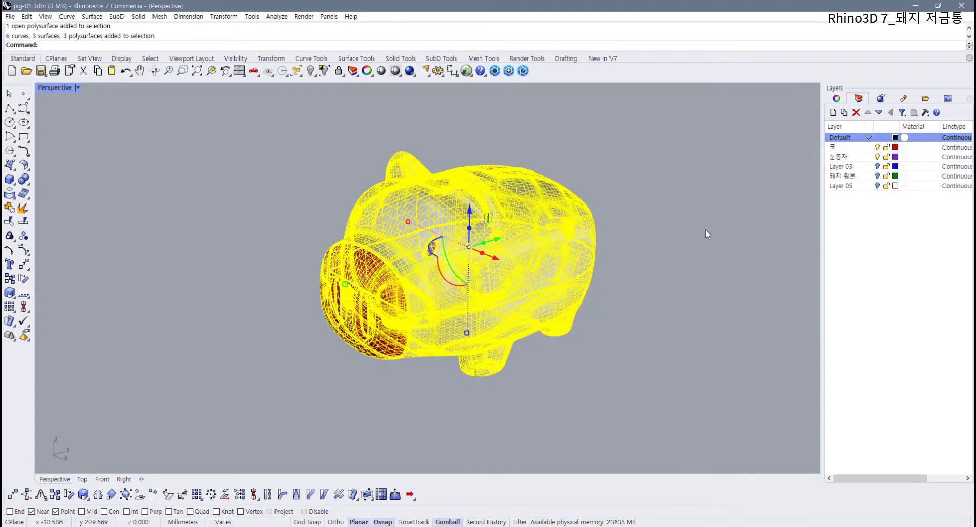
{"action": "left_click", "coordinate": [510, 126]}
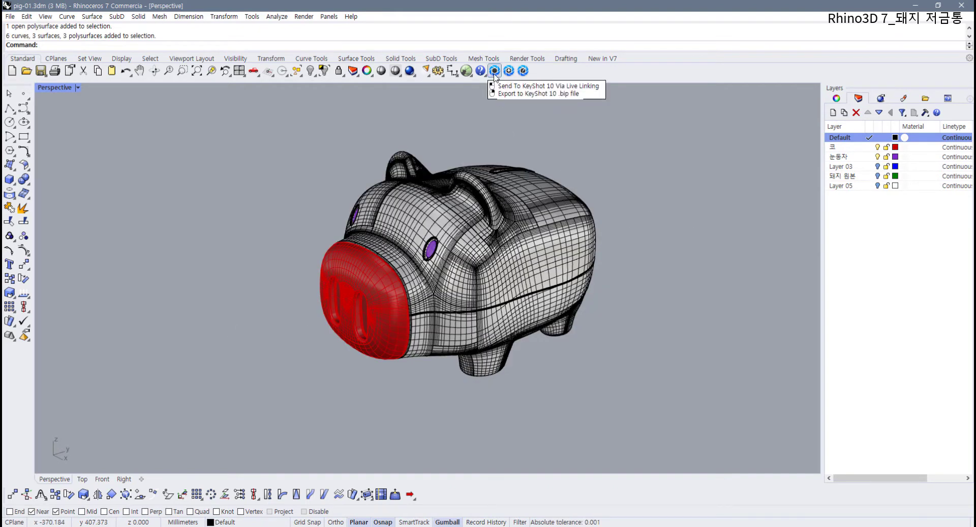
- Send the pig model to KeyShot 10 through live linking and bring up the library's materials
{"action": "left_click", "coordinate": [494, 76]}
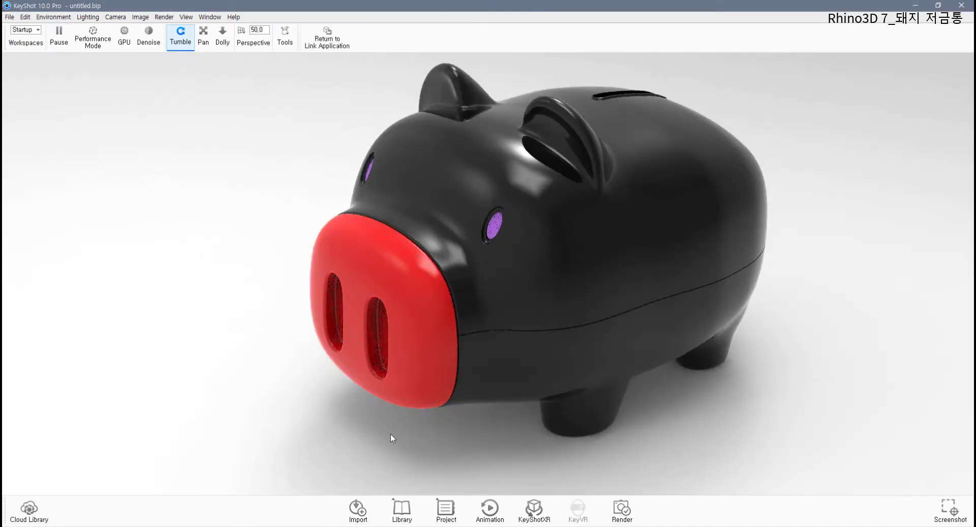
{"action": "left_click", "coordinate": [407, 508]}
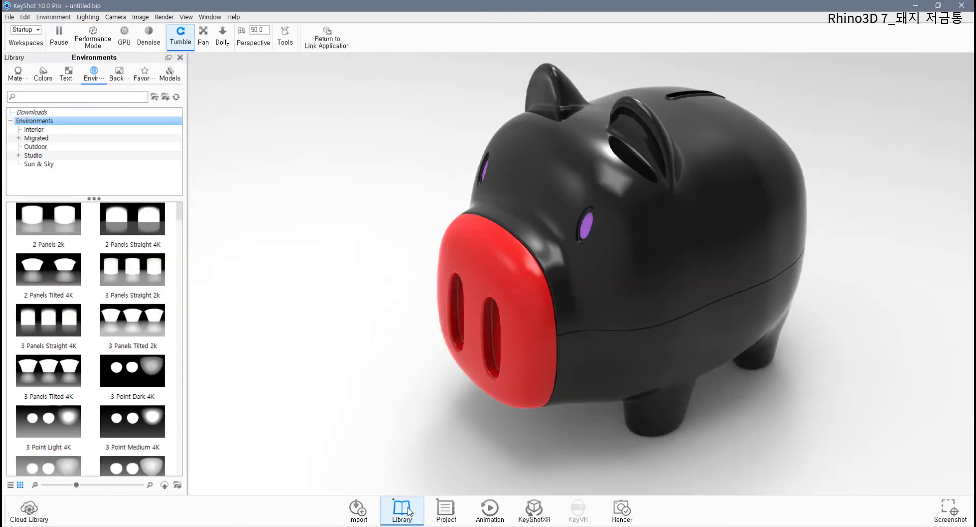
{"action": "left_click", "coordinate": [43, 74]}
{"action": "left_click", "coordinate": [18, 75]}
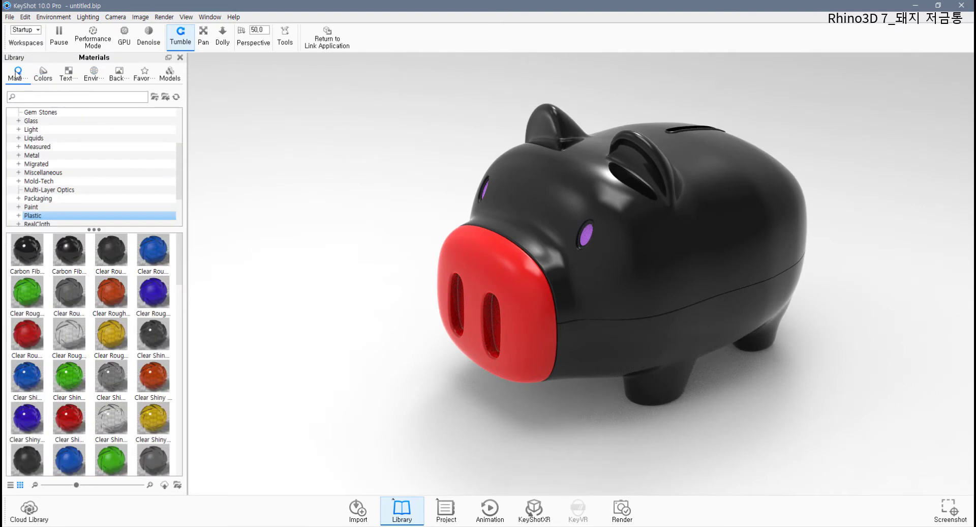
- Apply the Paint Metallic Cream material from the metallic paints to the pig's body
{"action": "scroll", "coordinate": [36, 183], "scroll_direction": "down", "scroll_amount": 2}
{"action": "left_click", "coordinate": [34, 156]}
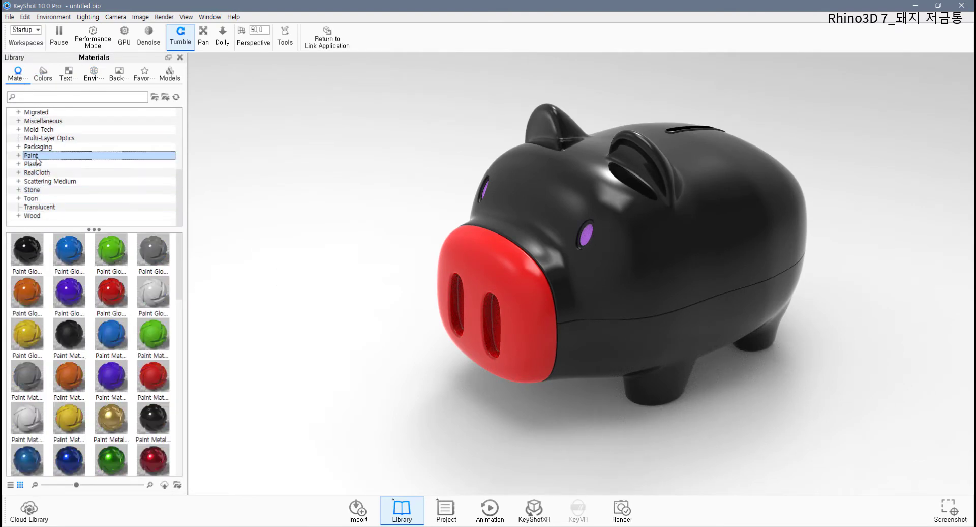
{"action": "double_click", "coordinate": [33, 155]}
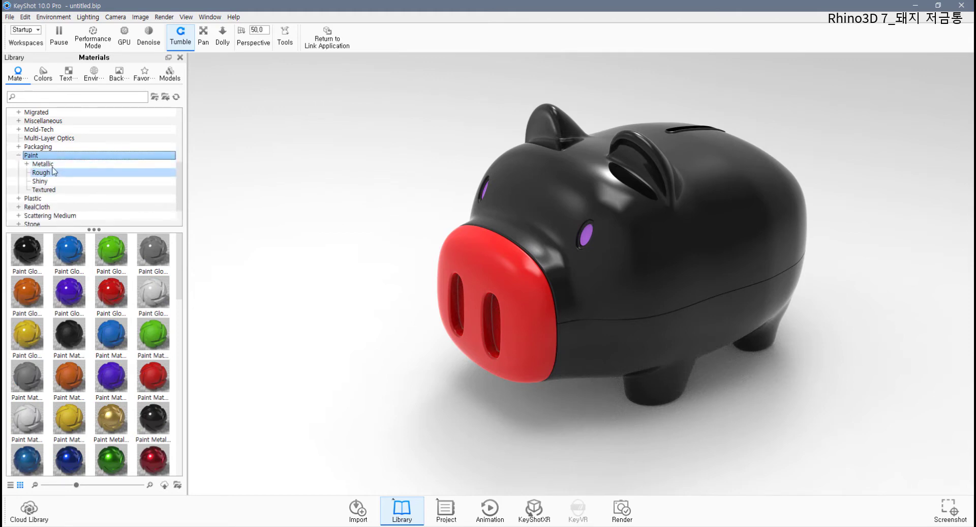
{"action": "left_click", "coordinate": [52, 165]}
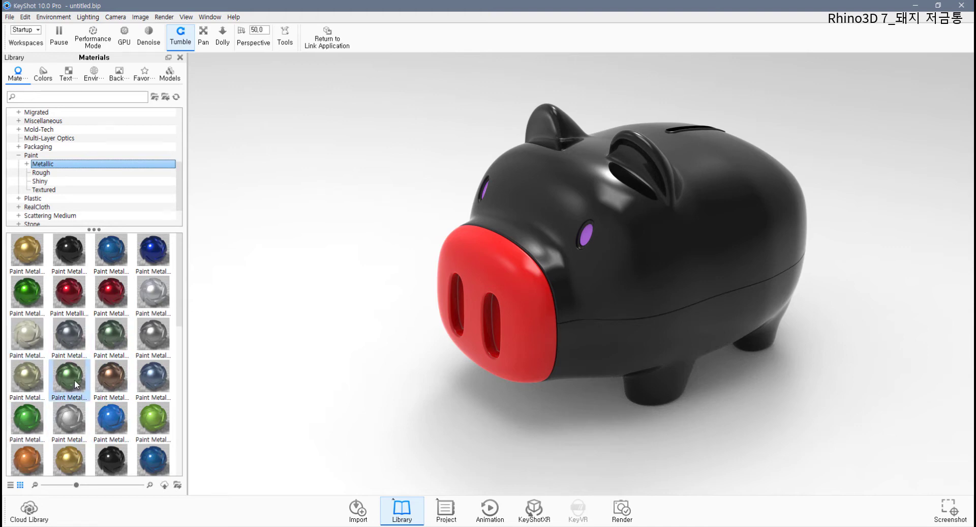
{"action": "mouse_move", "coordinate": [32, 334]}
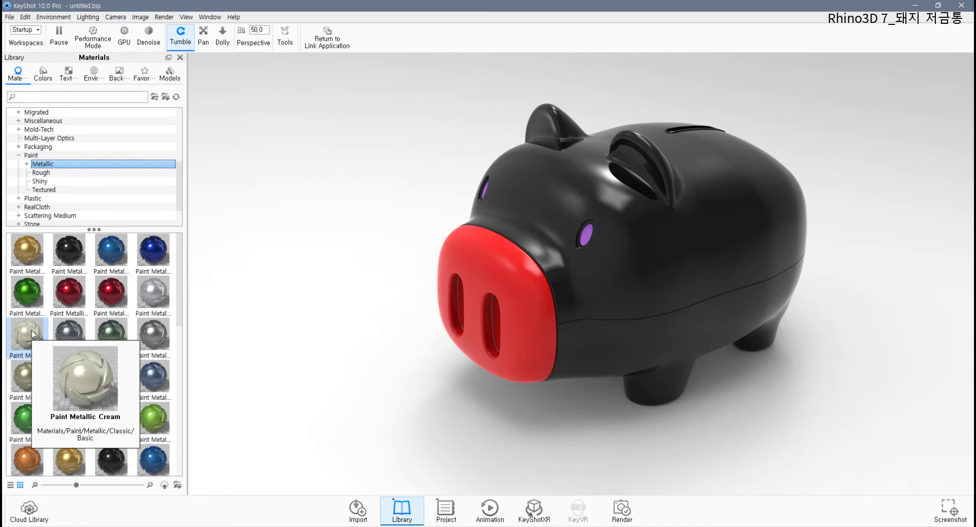
{"action": "mouse_move", "coordinate": [29, 333]}
{"action": "left_mouse_down"}
{"action": "mouse_move", "coordinate": [429, 296]}
{"action": "mouse_move", "coordinate": [559, 267]}
{"action": "mouse_move", "coordinate": [612, 267]}
{"action": "left_mouse_up"}
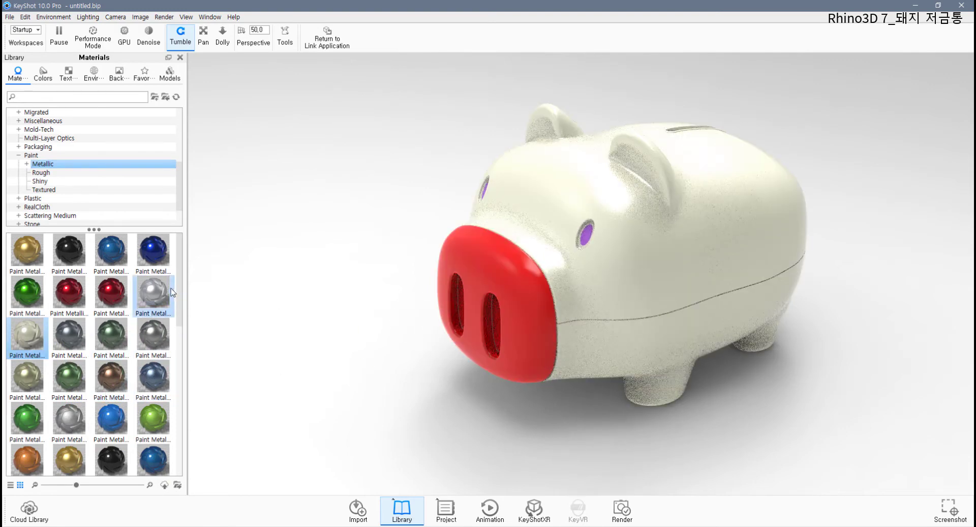
- Apply Paint Metallic Cool Grey to the snout and the black metallic paint to the eyes
{"action": "mouse_move", "coordinate": [158, 299]}
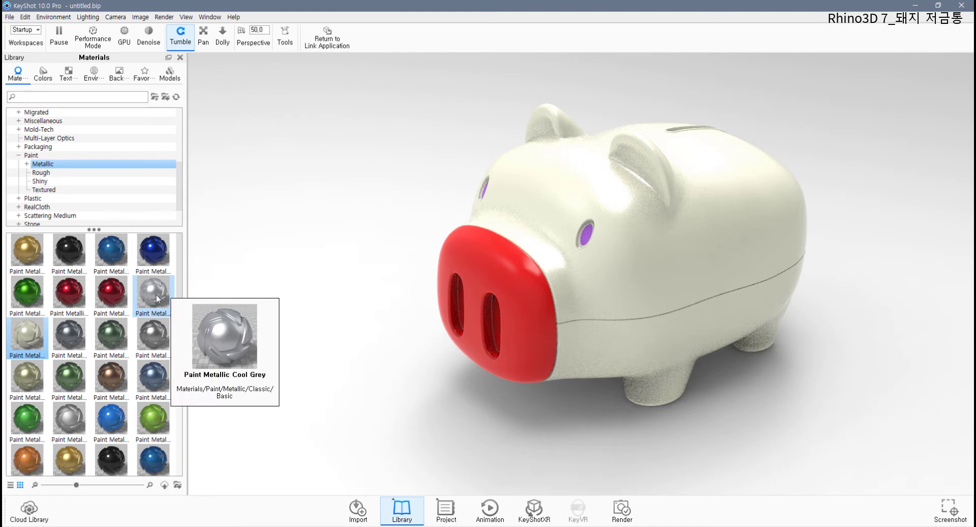
{"action": "left_click_drag", "start_coordinate": [158, 299], "coordinate": [513, 310]}
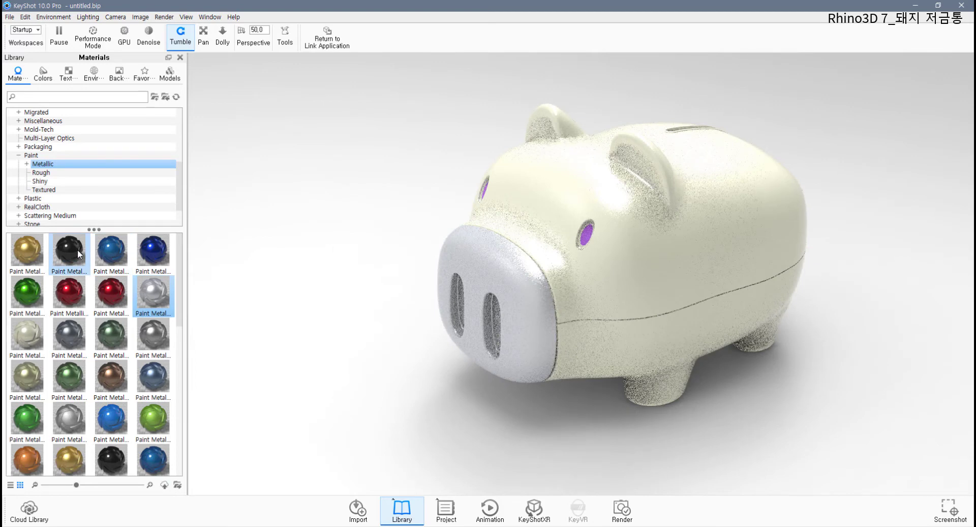
{"action": "mouse_move", "coordinate": [79, 253]}
{"action": "mouse_move", "coordinate": [79, 254]}
{"action": "left_mouse_down"}
{"action": "mouse_move", "coordinate": [599, 242]}
{"action": "mouse_move", "coordinate": [587, 237]}
{"action": "left_mouse_up"}
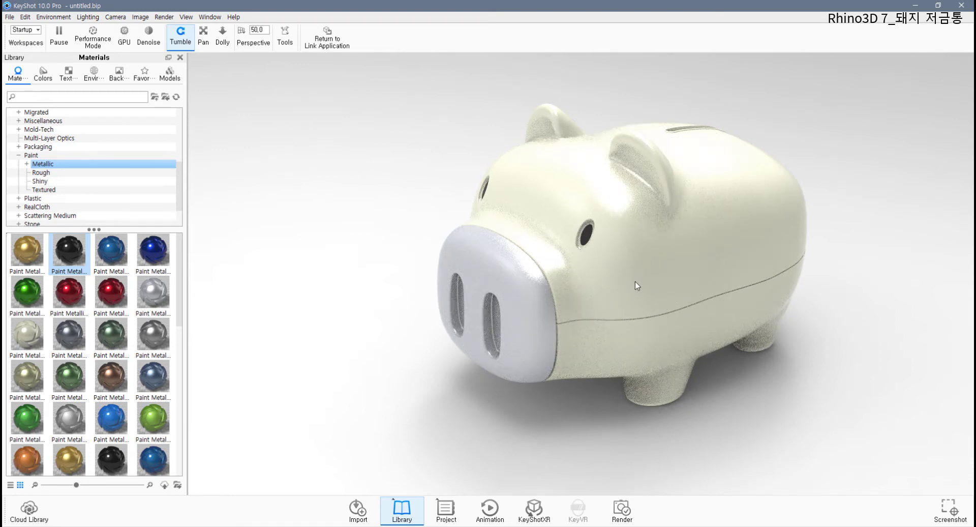
- Change the base colour of the body's metallic paint to orange, hex #FB9F00
{"action": "double_click", "coordinate": [620, 281]}
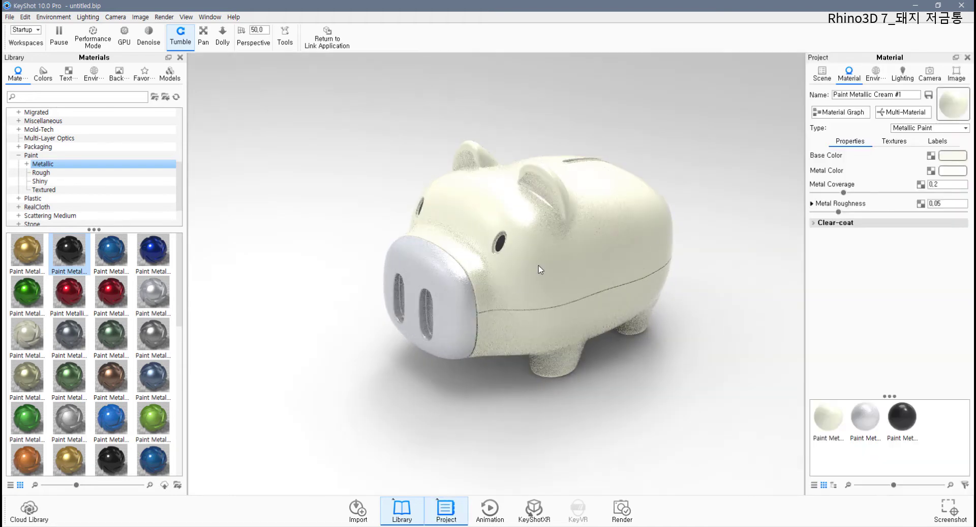
{"action": "left_click", "coordinate": [952, 161]}
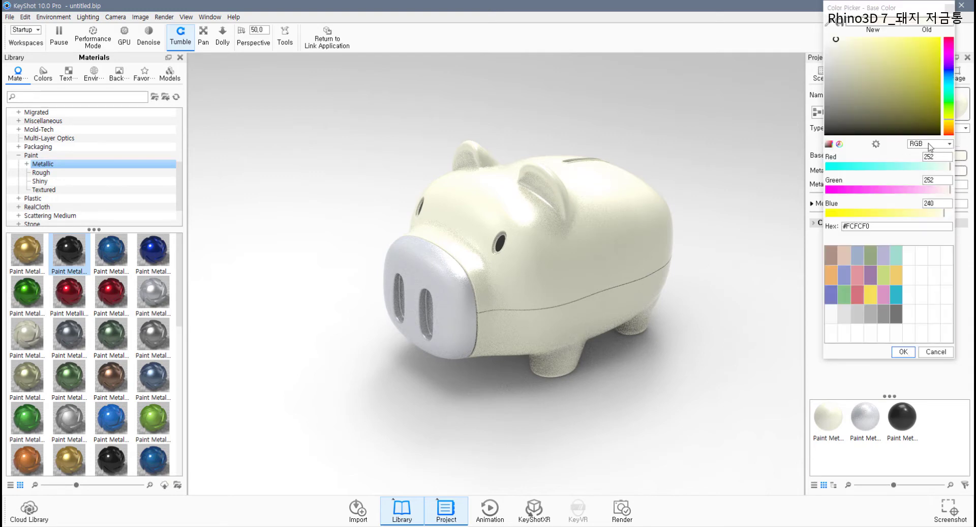
{"action": "left_click", "coordinate": [941, 42]}
{"action": "left_click", "coordinate": [952, 129]}
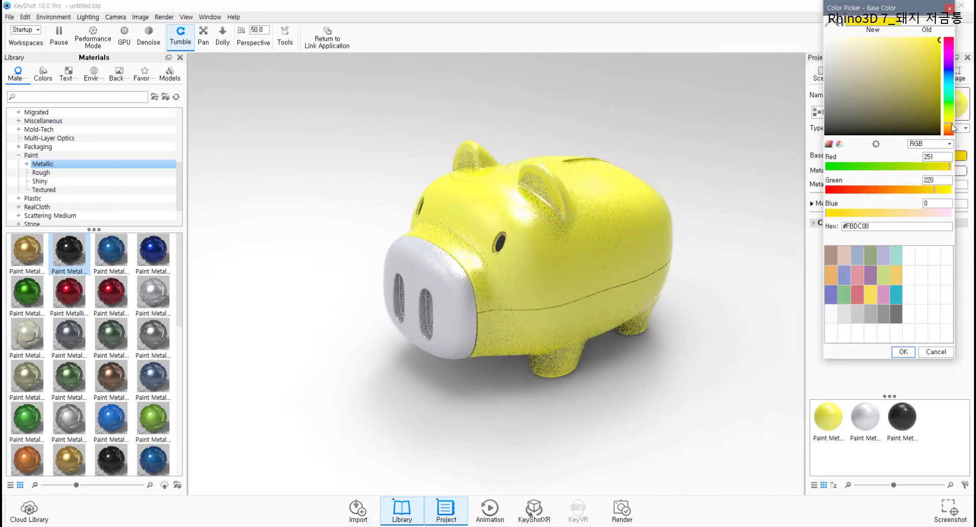
{"action": "left_click", "coordinate": [952, 129]}
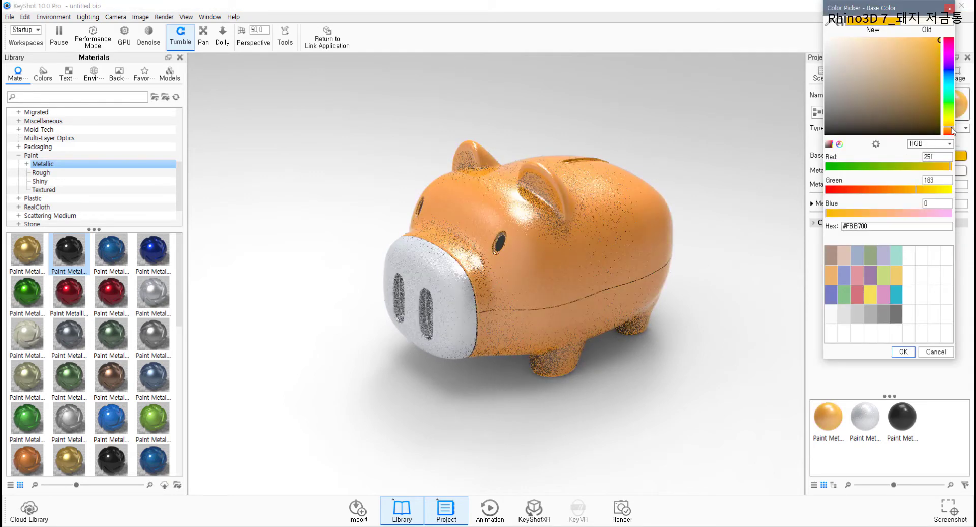
{"action": "left_click", "coordinate": [953, 131]}
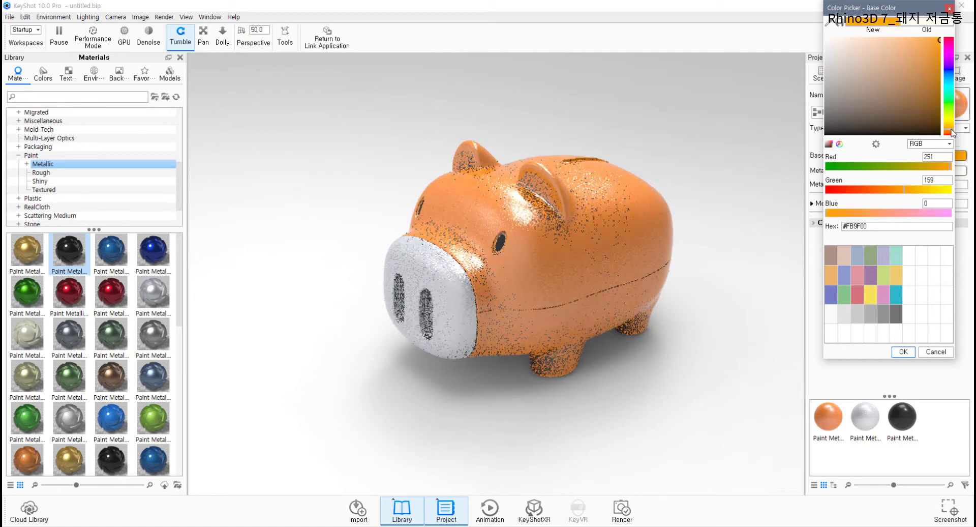
- Change the base colour of the snout's metallic paint to a deep red, about RGB 206, 16, 47
{"action": "double_click", "coordinate": [454, 297]}
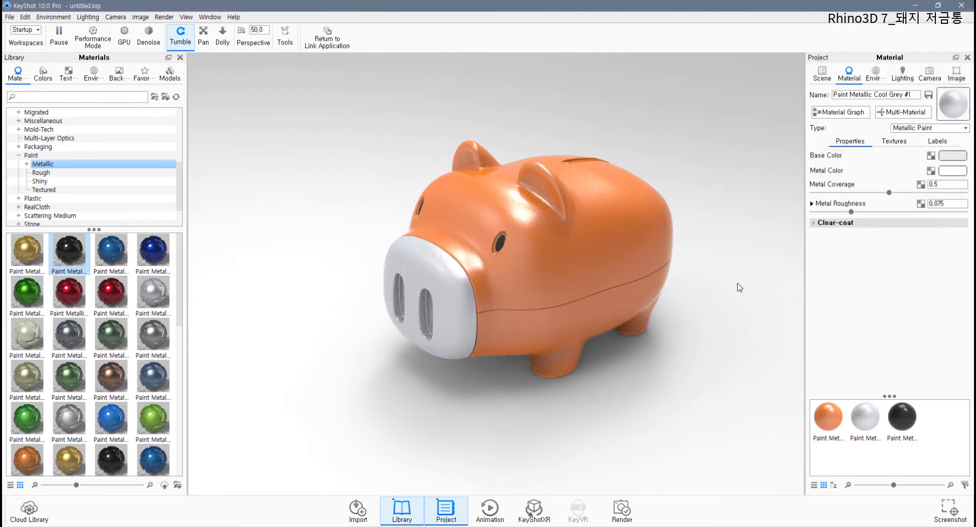
{"action": "left_click", "coordinate": [946, 156]}
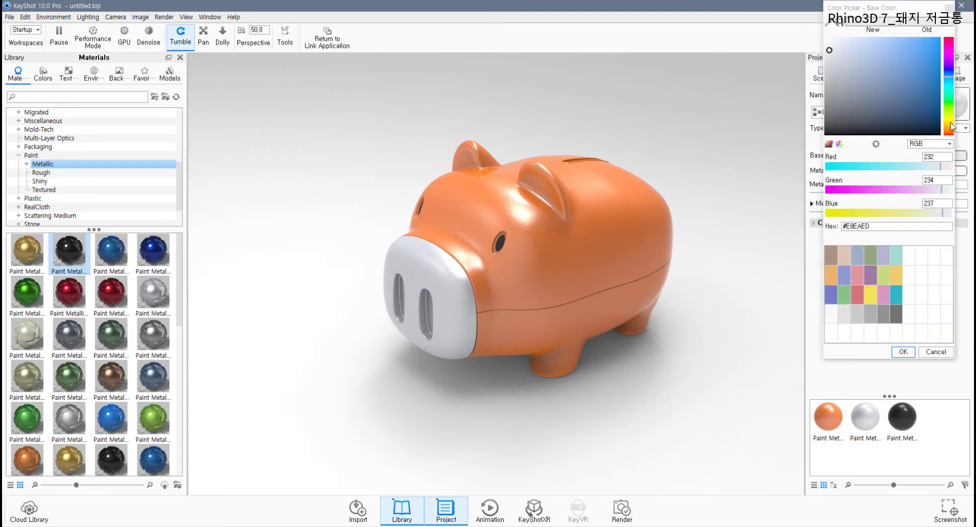
{"action": "left_click_drag", "start_coordinate": [952, 128], "coordinate": [953, 136]}
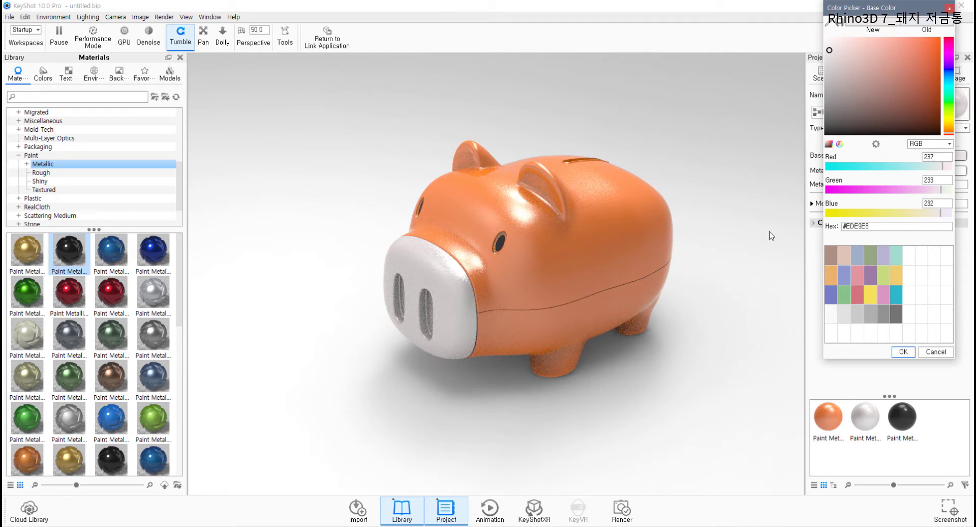
{"action": "left_click", "coordinate": [903, 351]}
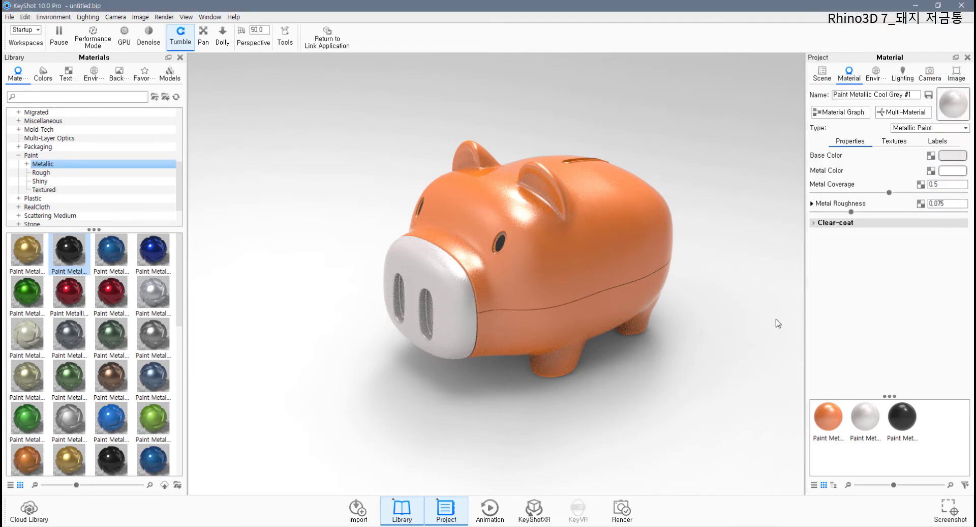
{"action": "left_click", "coordinate": [950, 156]}
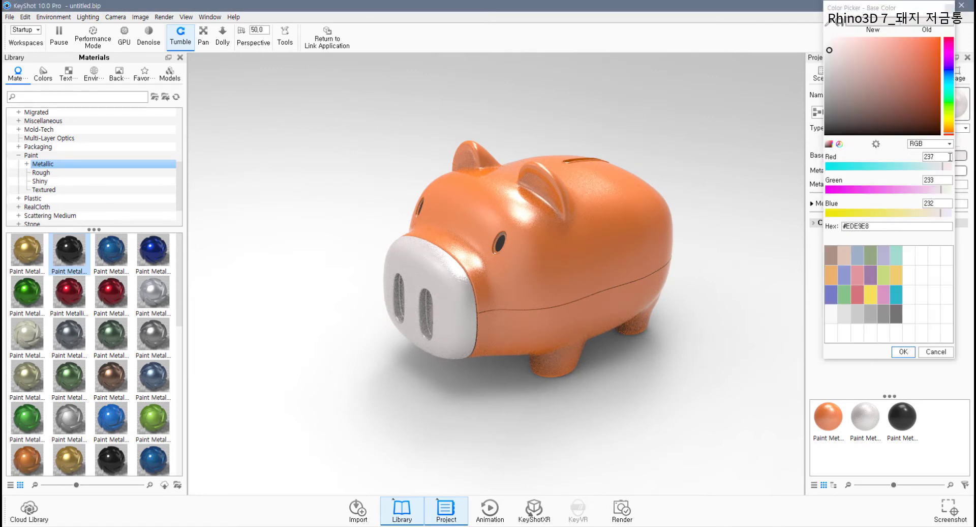
{"action": "mouse_move", "coordinate": [919, 121]}
{"action": "left_mouse_down"}
{"action": "mouse_move", "coordinate": [940, 101]}
{"action": "mouse_move", "coordinate": [940, 39]}
{"action": "left_mouse_up"}
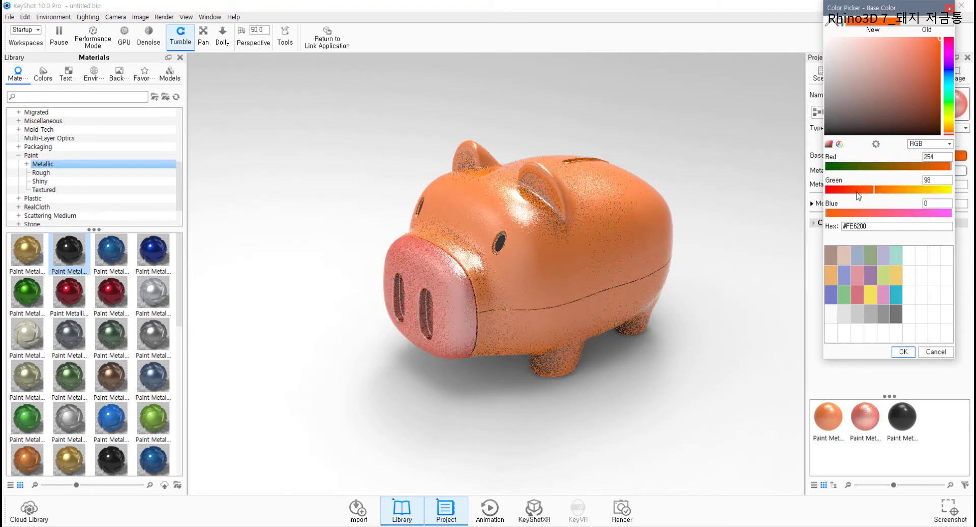
{"action": "left_click_drag", "start_coordinate": [863, 191], "coordinate": [848, 193]}
{"action": "left_click", "coordinate": [920, 167]}
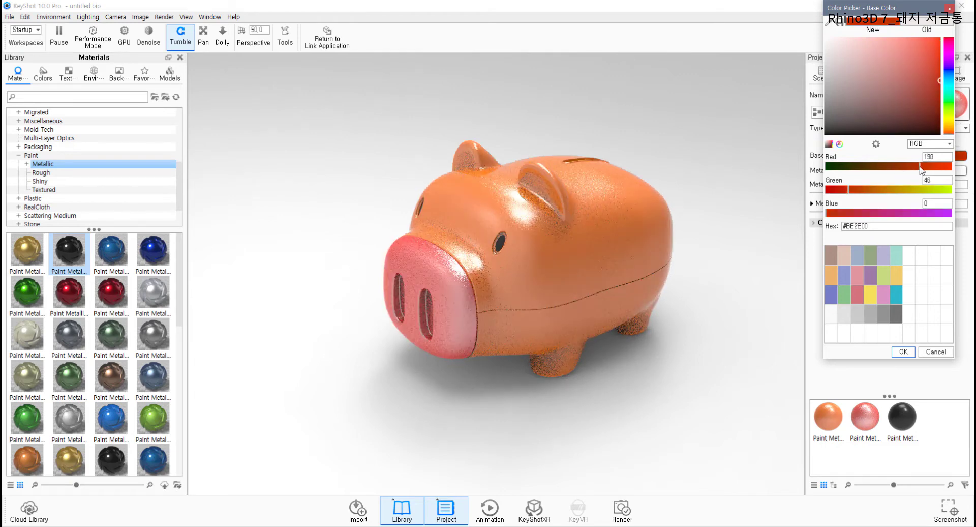
{"action": "left_click_drag", "start_coordinate": [920, 169], "coordinate": [928, 166]}
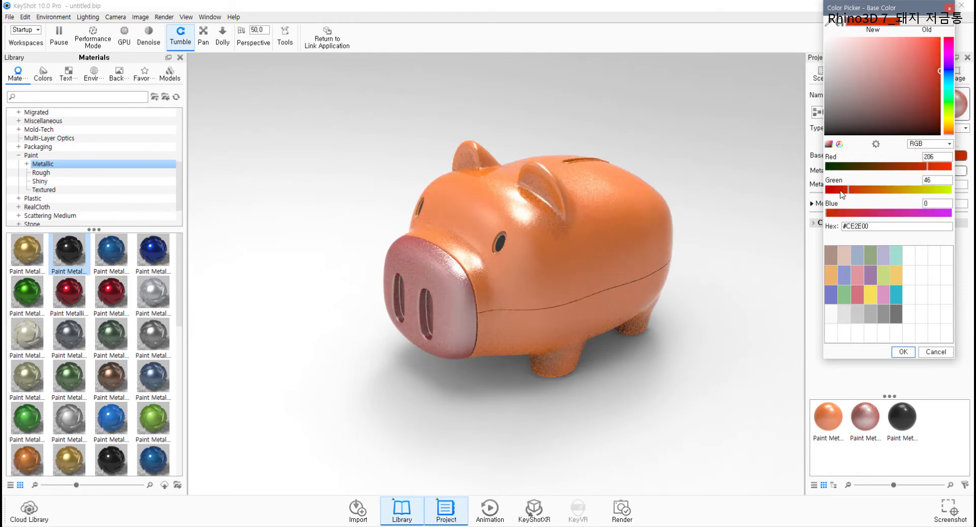
{"action": "left_click_drag", "start_coordinate": [848, 192], "coordinate": [834, 194]}
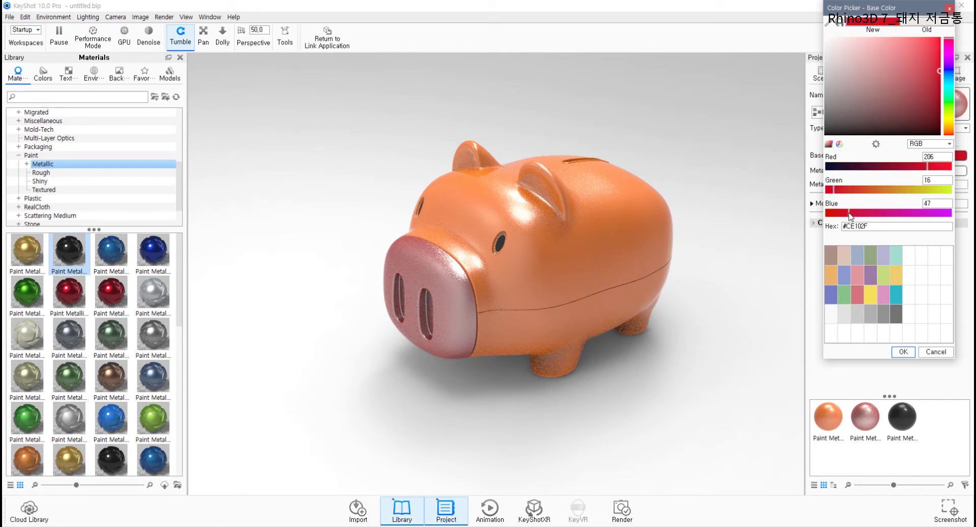
{"action": "left_click", "coordinate": [903, 352]}
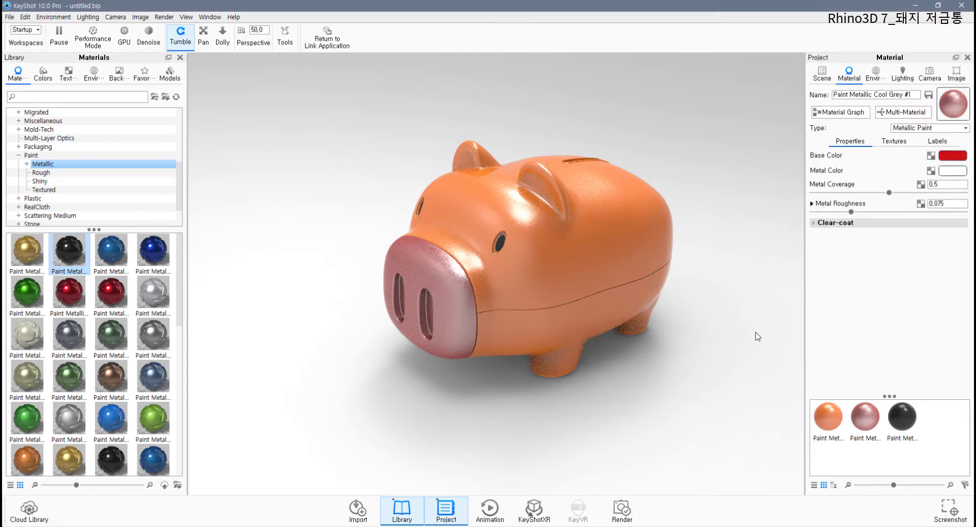
- Try the Dosch-Studio1_2k and Dosch-Stairwell_2k lighting environments on the pig scene
{"action": "left_click_drag", "start_coordinate": [723, 346], "coordinate": [736, 344]}
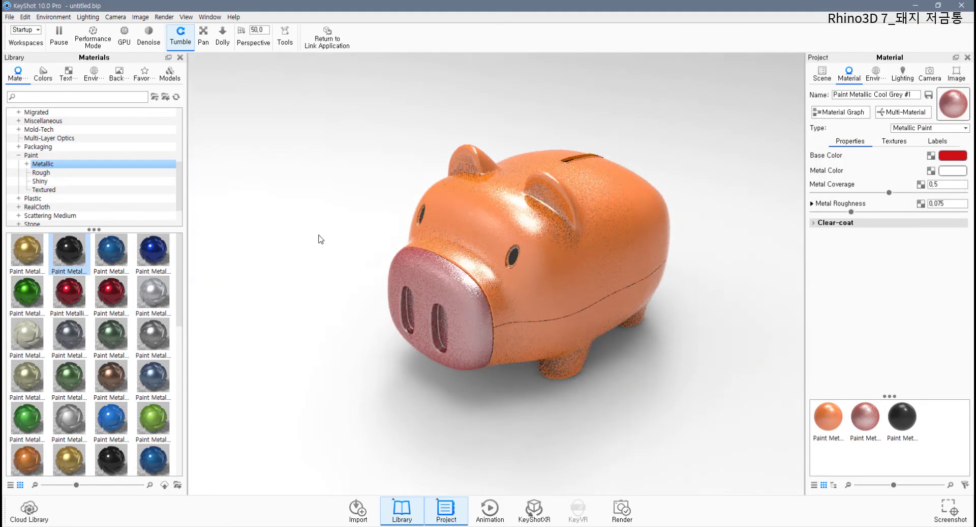
{"action": "left_click_drag", "start_coordinate": [573, 359], "coordinate": [599, 369]}
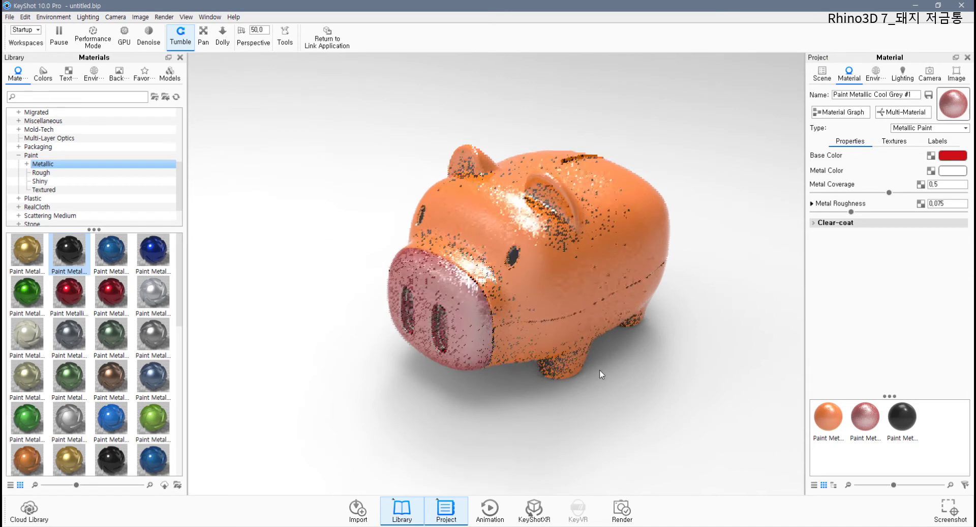
{"action": "scroll", "coordinate": [594, 335], "scroll_direction": "up", "scroll_amount": 1}
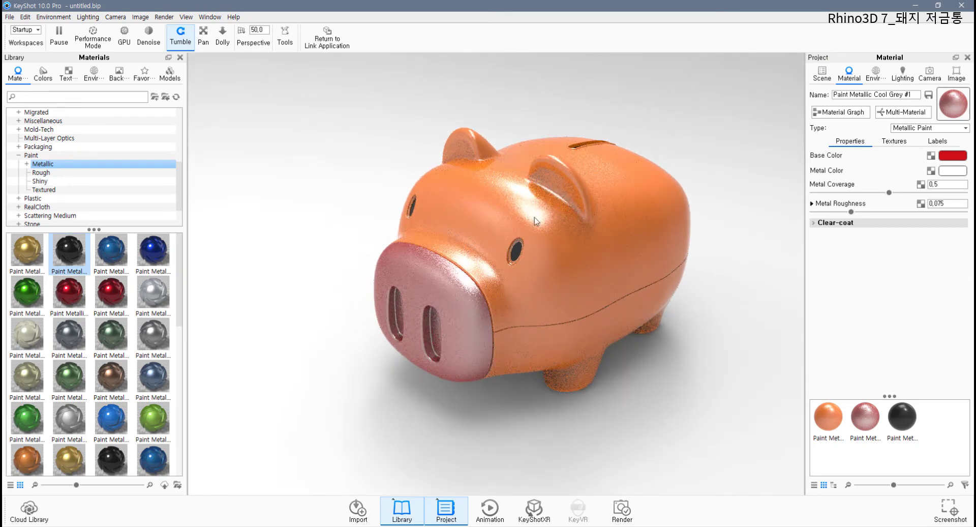
{"action": "left_click", "coordinate": [94, 77]}
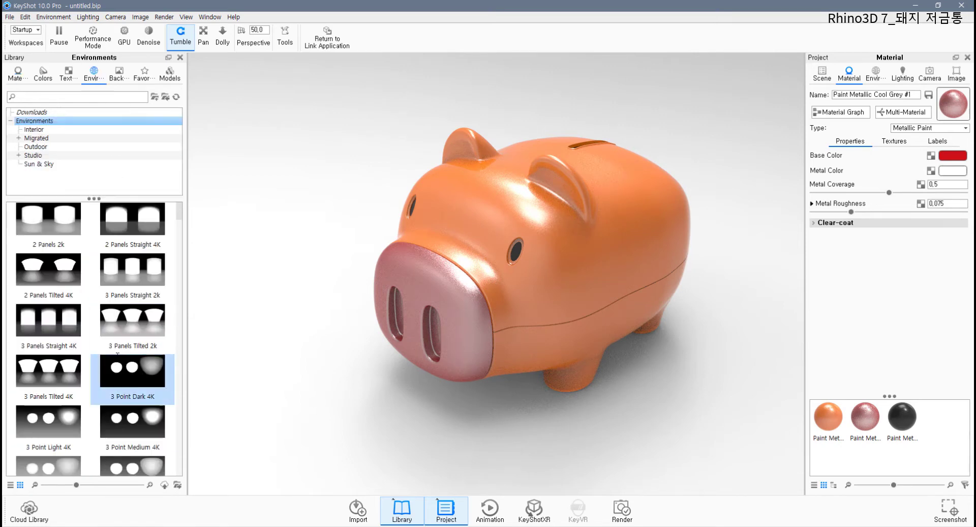
{"action": "mouse_move", "coordinate": [121, 353]}
{"action": "scroll", "coordinate": [117, 353], "scroll_direction": "down", "scroll_amount": 10}
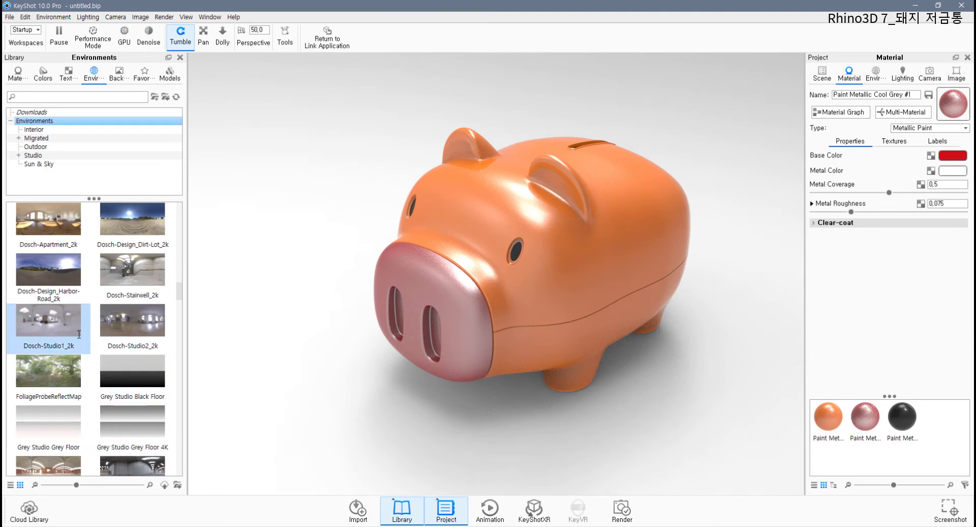
{"action": "left_click_drag", "start_coordinate": [48, 325], "coordinate": [207, 299]}
{"action": "left_click_drag", "start_coordinate": [150, 287], "coordinate": [226, 268]}
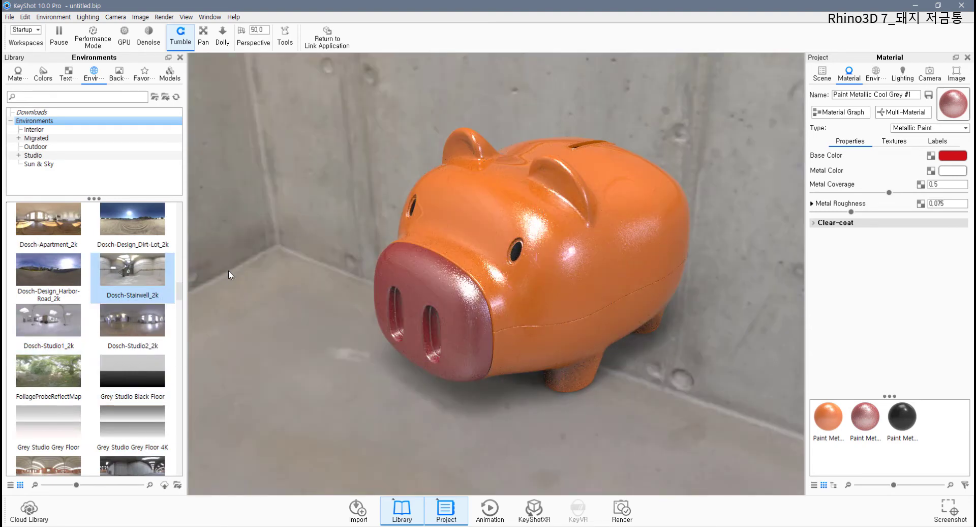
- Apply the hdrmaps-empty-modern-storehouse-3K environment to the scene and browse further environments
{"action": "scroll", "coordinate": [131, 384], "scroll_direction": "down", "scroll_amount": 5}
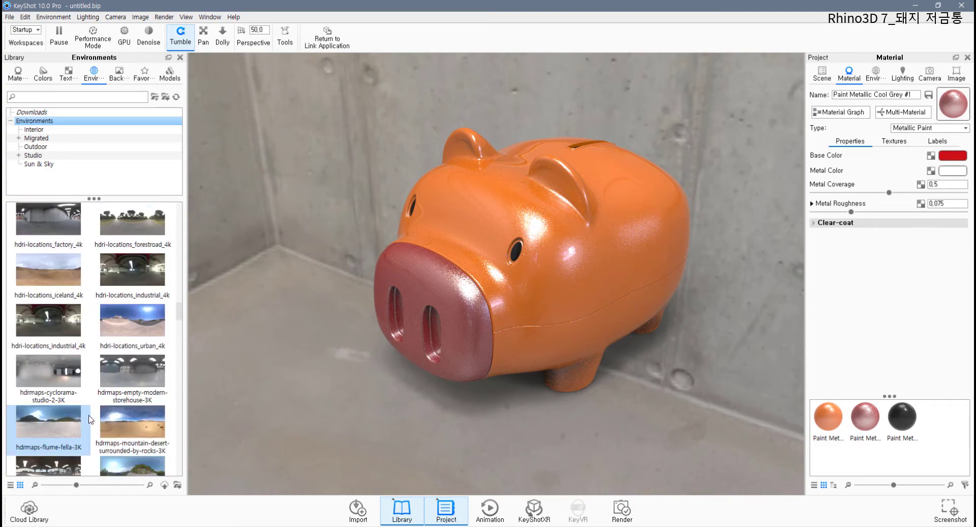
{"action": "left_click_drag", "start_coordinate": [131, 384], "coordinate": [269, 340]}
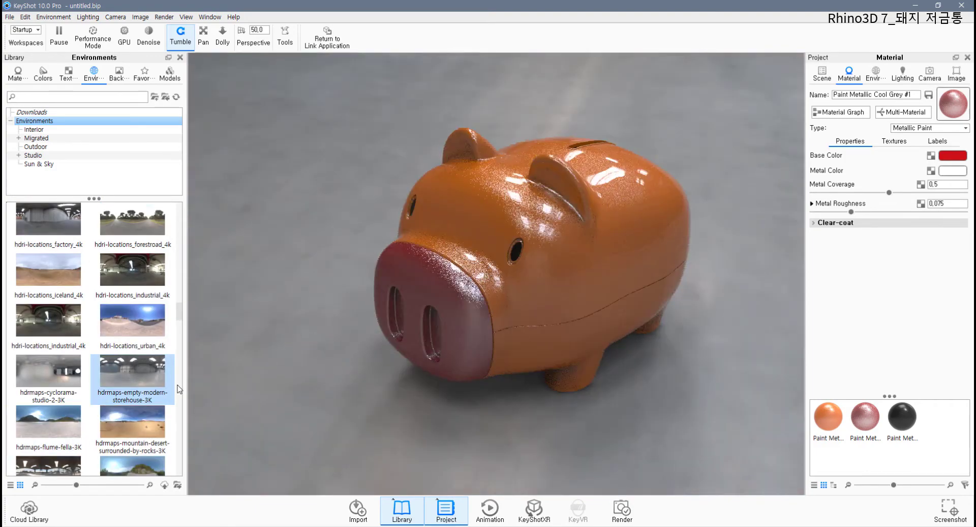
{"action": "scroll", "coordinate": [120, 409], "scroll_direction": "down", "scroll_amount": 5}
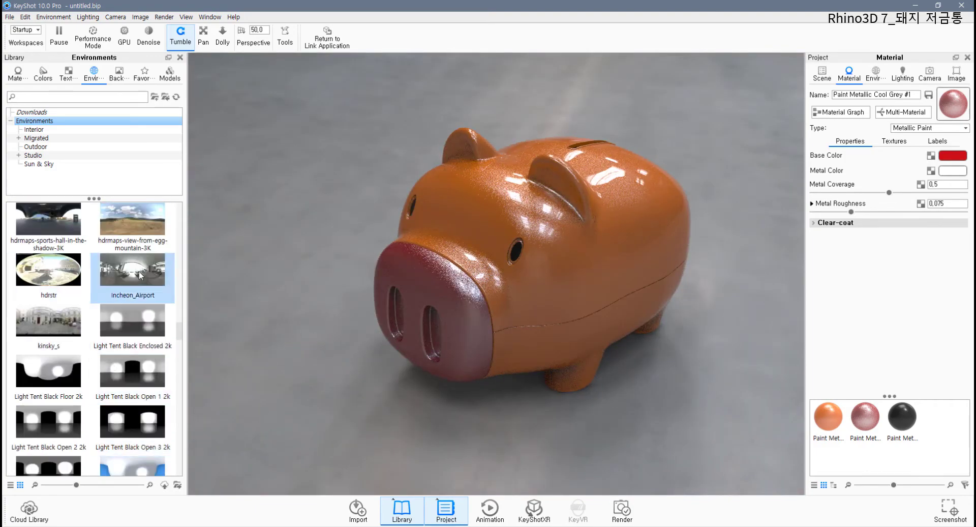
- Try the incheon_Airport lighting environment and a stone-paved outdoor environment on the pig scene
{"action": "left_click_drag", "start_coordinate": [140, 275], "coordinate": [281, 263]}
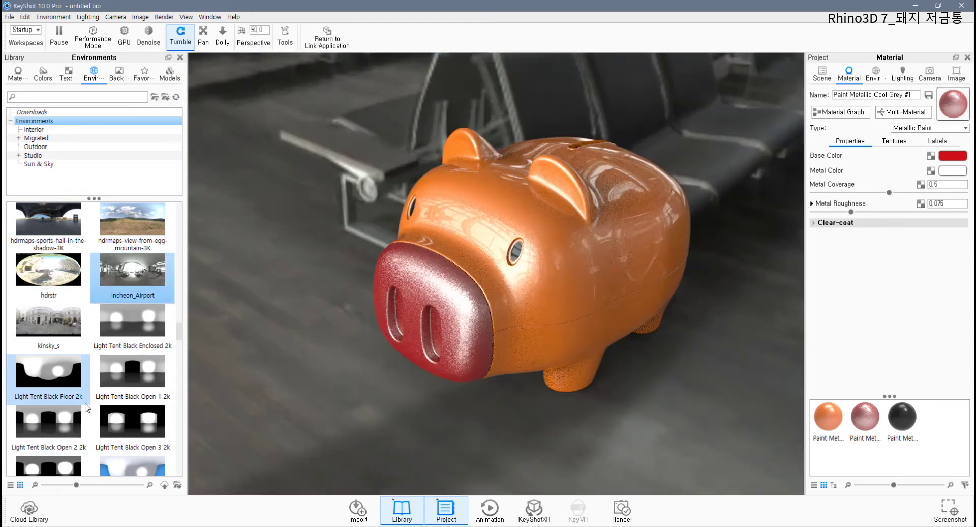
{"action": "scroll", "coordinate": [86, 406], "scroll_direction": "down", "scroll_amount": 3}
{"action": "scroll", "coordinate": [94, 404], "scroll_direction": "down", "scroll_amount": 10}
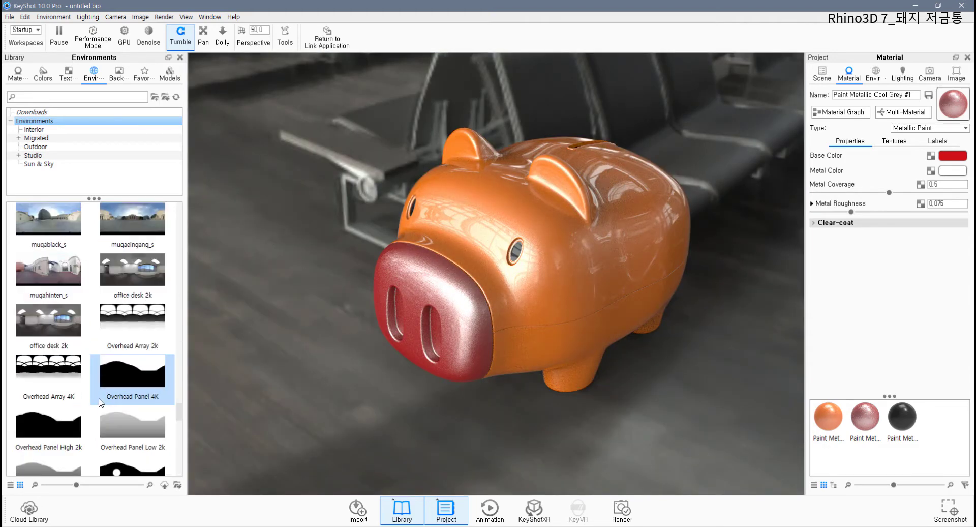
{"action": "left_click_drag", "start_coordinate": [130, 275], "coordinate": [209, 279]}
{"action": "left_click_drag", "start_coordinate": [128, 249], "coordinate": [244, 232]}
{"action": "scroll", "coordinate": [96, 411], "scroll_direction": "down", "scroll_amount": 5}
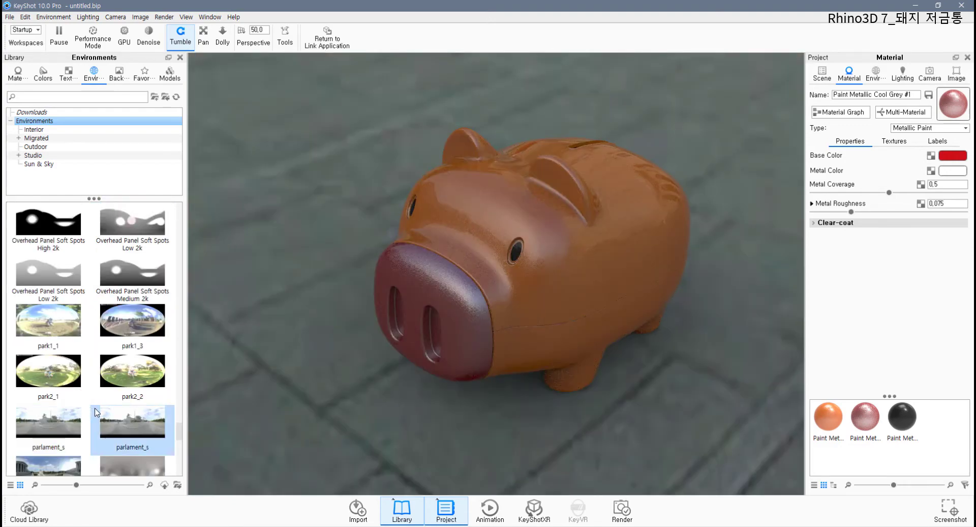
- Try another paved outdoor environment and the hdrmaps-cyclorama-studio-2-3K environment on the pig scene
{"action": "scroll", "coordinate": [97, 412], "scroll_direction": "down", "scroll_amount": 5}
{"action": "left_click_drag", "start_coordinate": [51, 429], "coordinate": [330, 380]}
{"action": "left_click_drag", "start_coordinate": [51, 219], "coordinate": [322, 231]}
{"action": "scroll", "coordinate": [136, 406], "scroll_direction": "down", "scroll_amount": 2}
{"action": "left_click", "coordinate": [135, 410]}
{"action": "scroll", "coordinate": [135, 402], "scroll_direction": "up", "scroll_amount": 8}
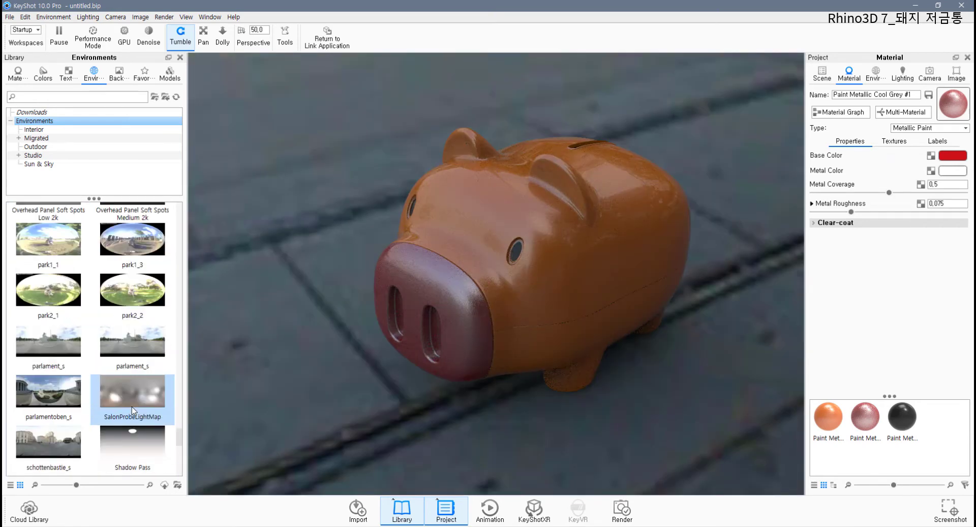
{"action": "left_click", "coordinate": [129, 366]}
{"action": "scroll", "coordinate": [129, 366], "scroll_direction": "up", "scroll_amount": 5}
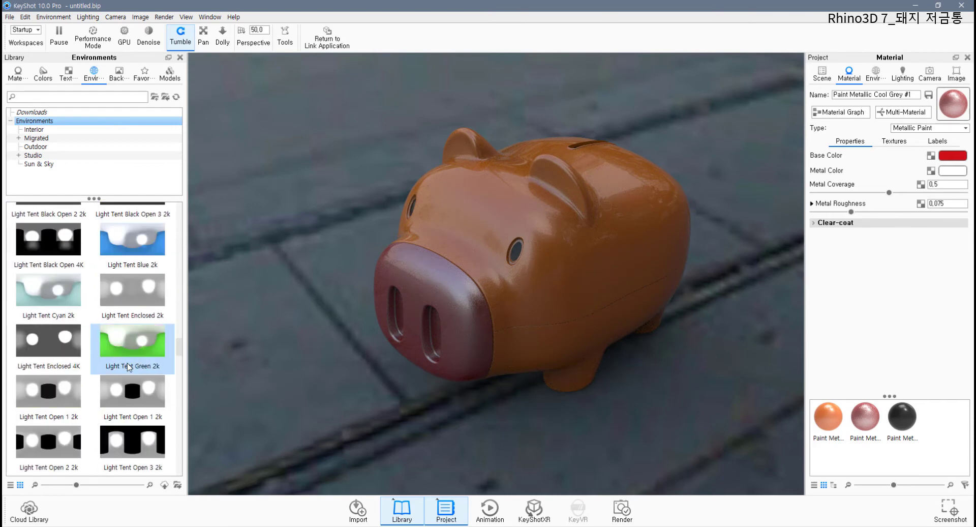
{"action": "left_click_drag", "start_coordinate": [51, 290], "coordinate": [298, 281]}
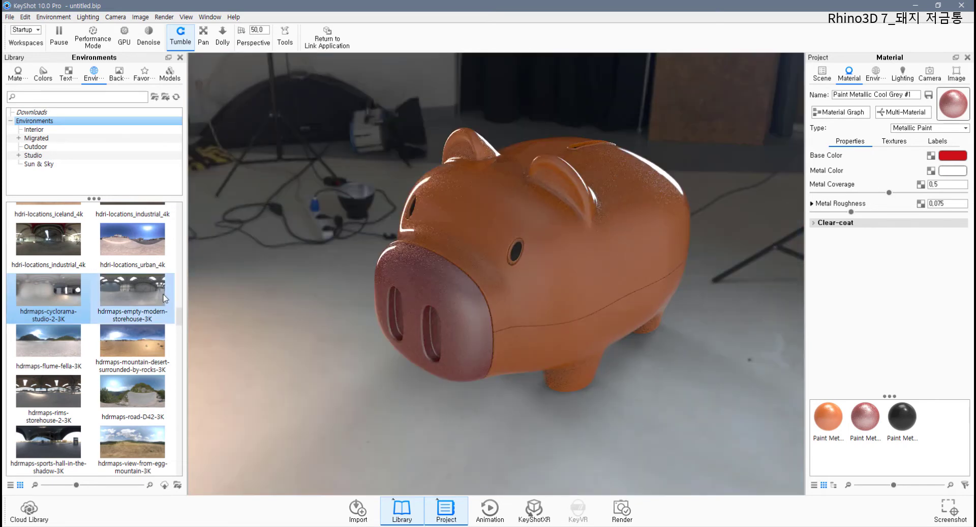
- Reapply the hdrmaps-empty-modern-storehouse-3K environment and switch the scene background to a solid colour
{"action": "left_click_drag", "start_coordinate": [164, 299], "coordinate": [314, 280]}
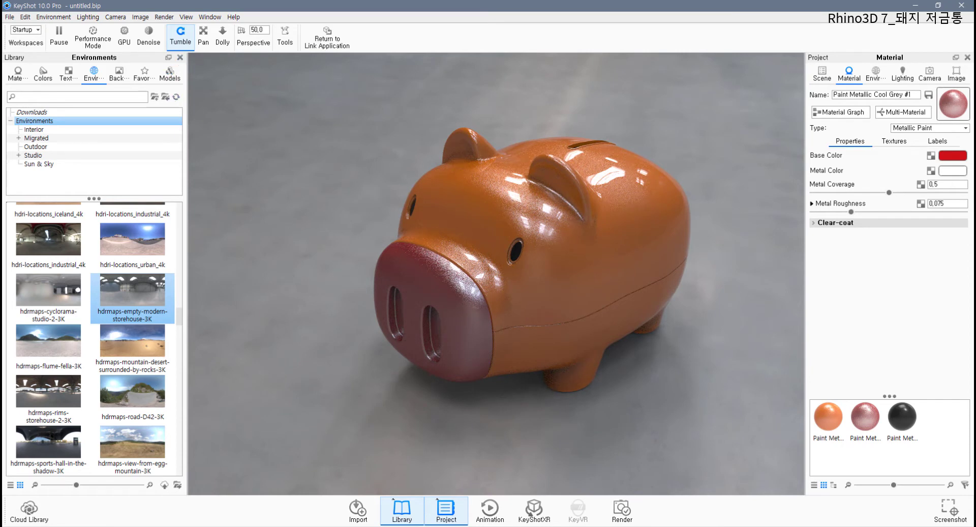
{"action": "left_click", "coordinate": [401, 508]}
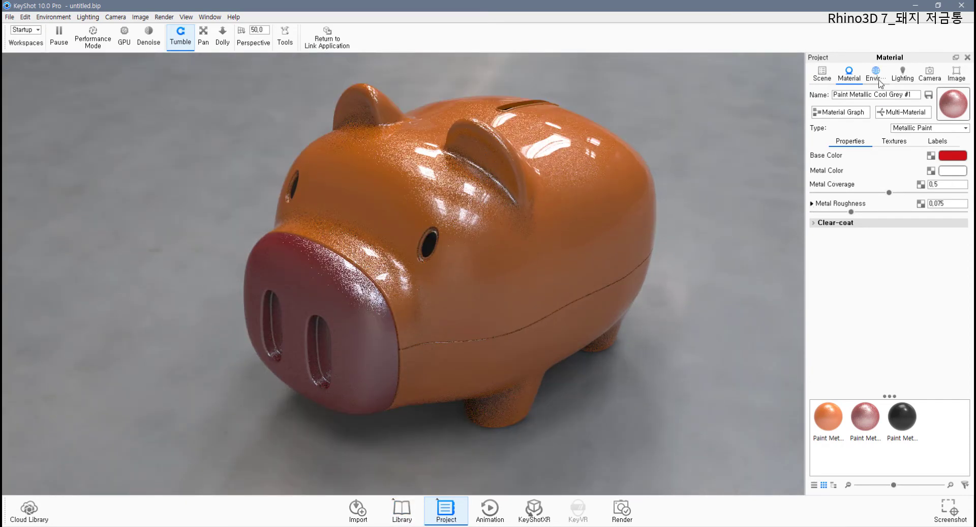
{"action": "left_click", "coordinate": [878, 79]}
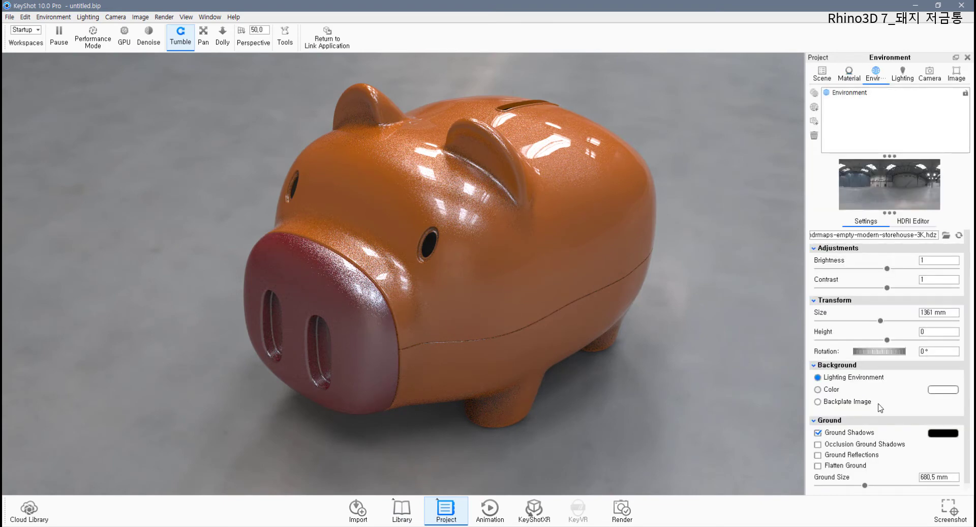
{"action": "left_click", "coordinate": [822, 389]}
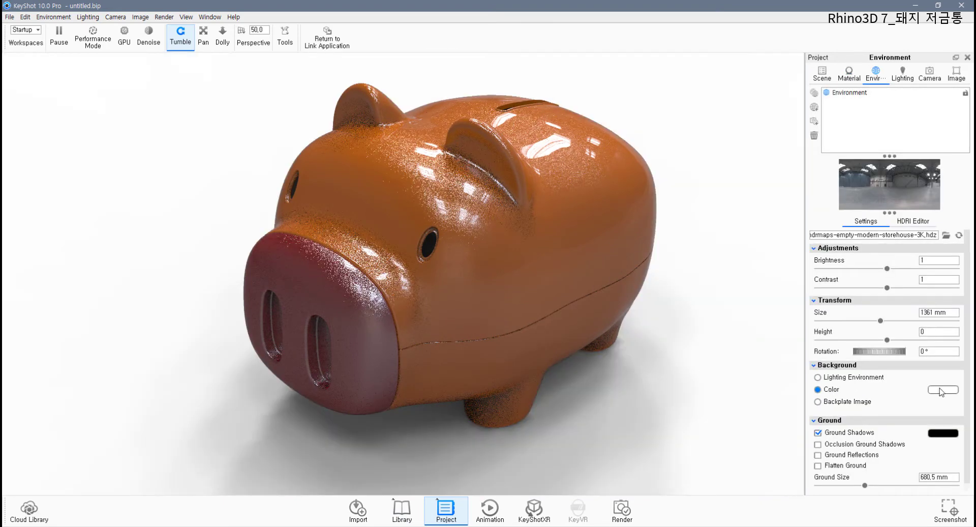
- Set the scene's background colour to orange, RGB 244, 143, 37 (hex #F48F25)
{"action": "left_click", "coordinate": [941, 389]}
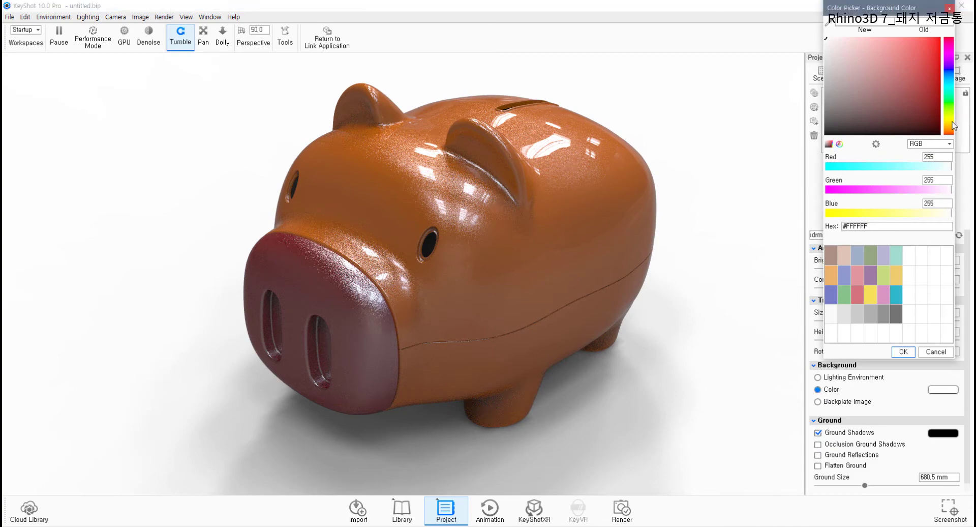
{"action": "left_click", "coordinate": [952, 125]}
{"action": "left_click", "coordinate": [938, 39]}
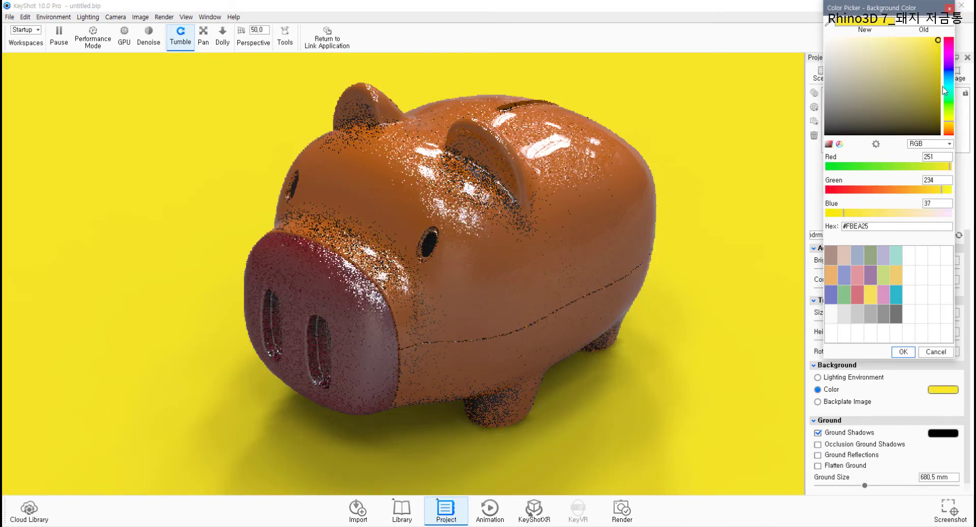
{"action": "left_click", "coordinate": [951, 130]}
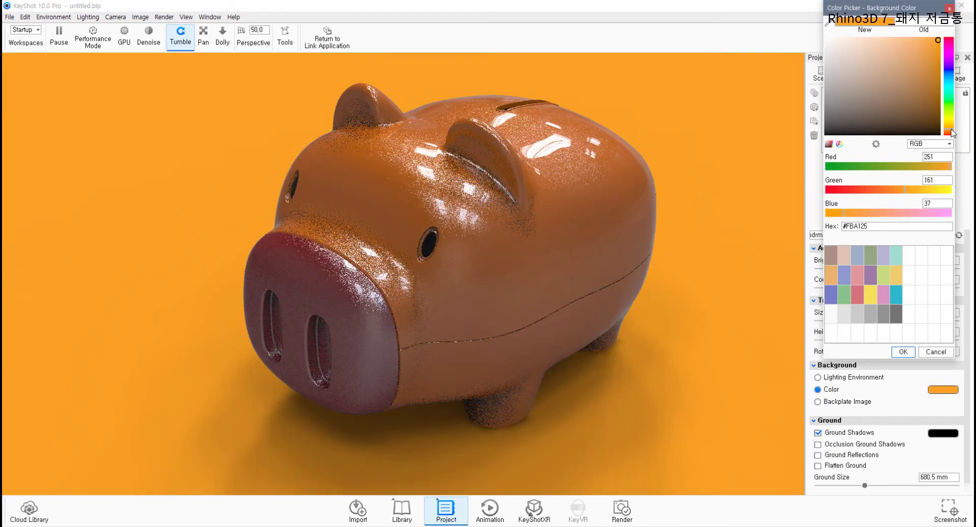
{"action": "left_click", "coordinate": [952, 135]}
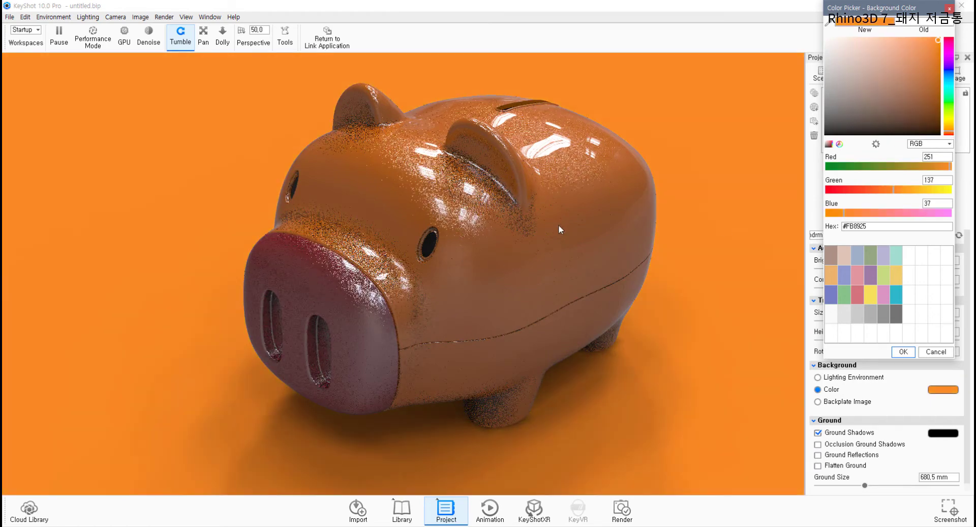
{"action": "scroll", "coordinate": [568, 288], "scroll_direction": "down", "scroll_amount": 3}
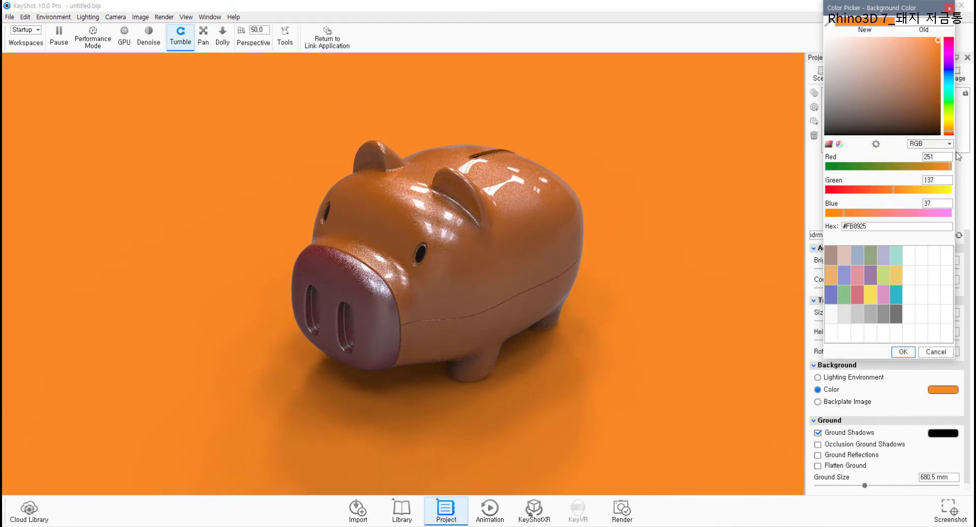
{"action": "left_click", "coordinate": [946, 167]}
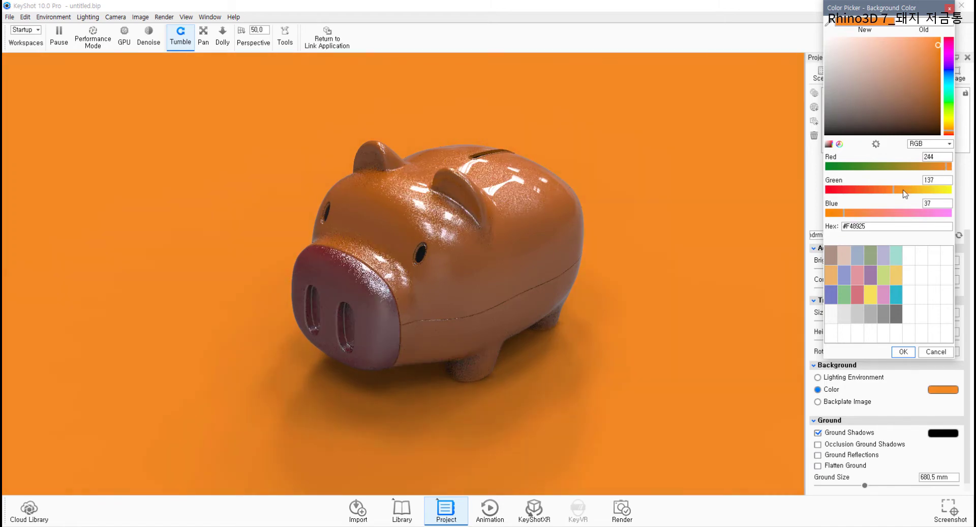
{"action": "left_click", "coordinate": [903, 190]}
{"action": "left_click_drag", "start_coordinate": [903, 190], "coordinate": [902, 190]}
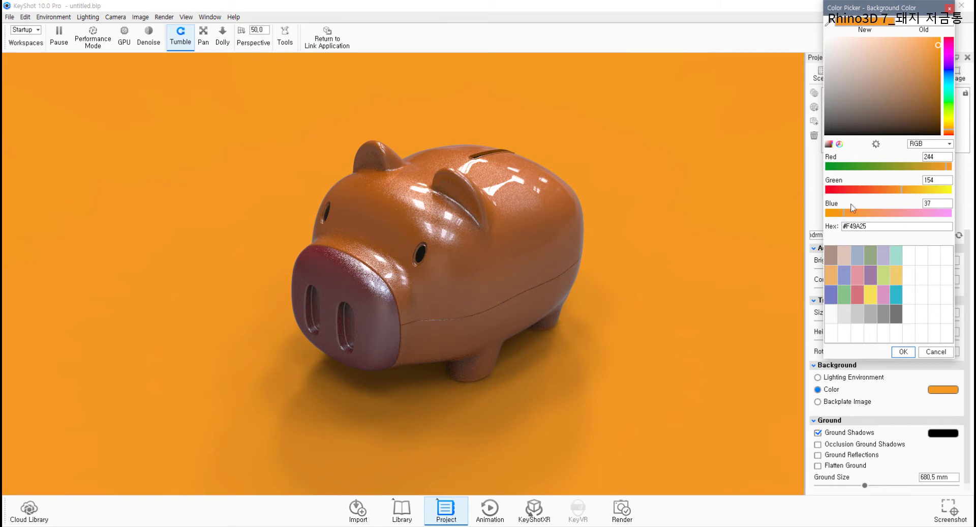
{"action": "left_click", "coordinate": [888, 190]}
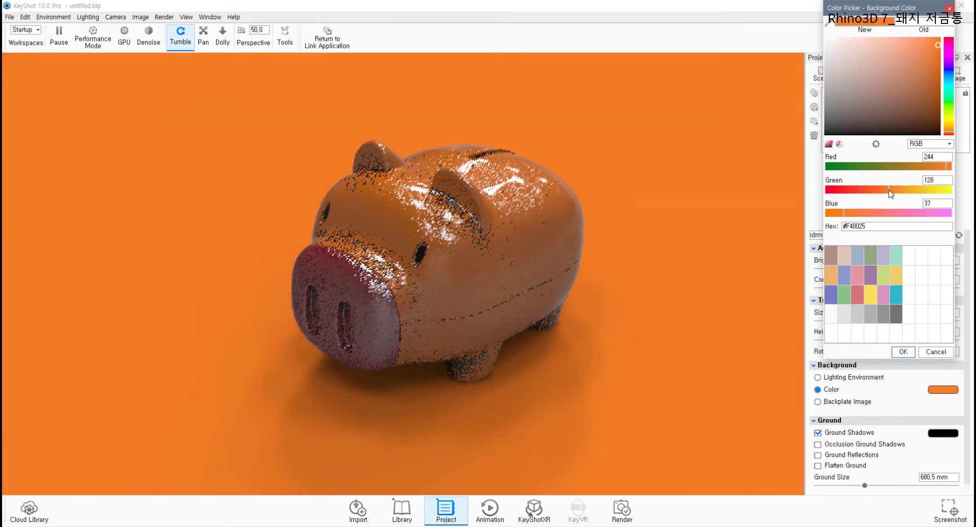
{"action": "left_click_drag", "start_coordinate": [891, 194], "coordinate": [897, 192]}
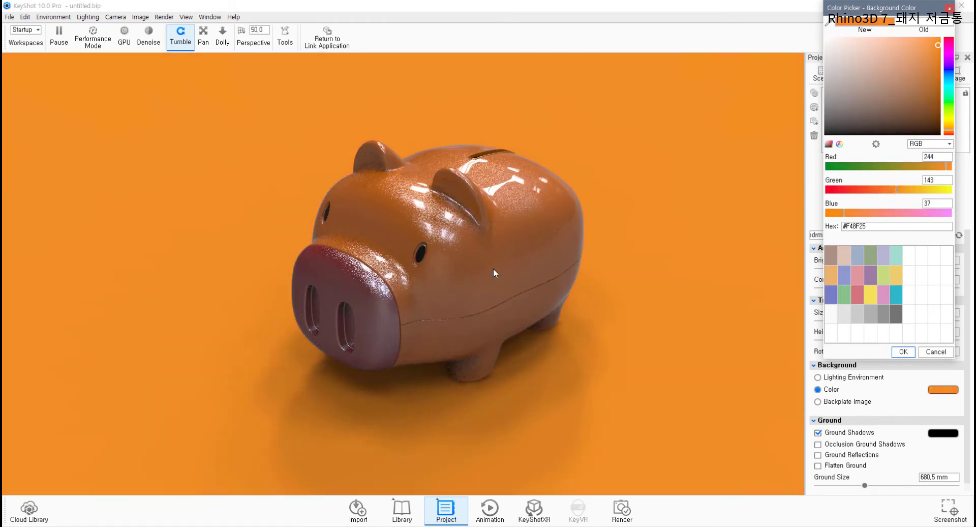
{"action": "left_click", "coordinate": [898, 353]}
- Change the base colour of the pig body's metallic paint to a lighter orange, hex #FDB132
{"action": "double_click", "coordinate": [528, 251]}
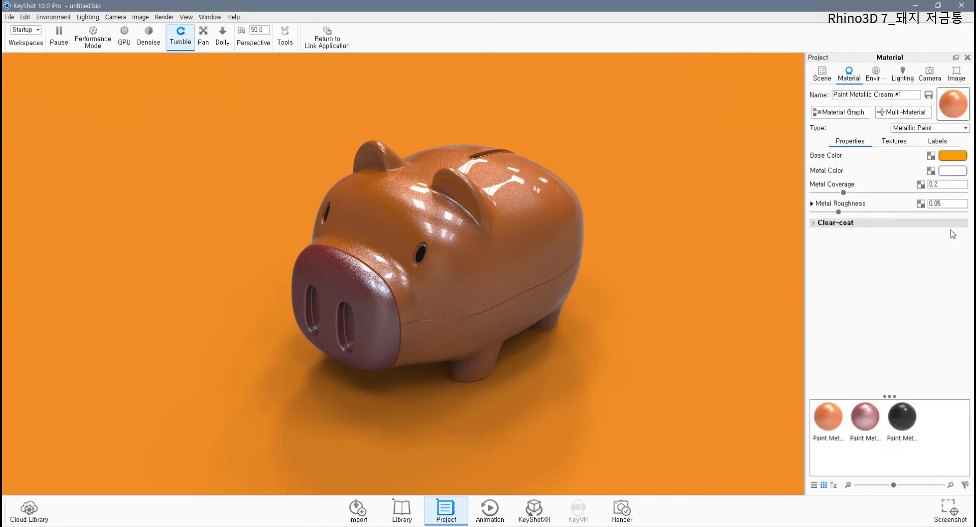
{"action": "left_click", "coordinate": [952, 155]}
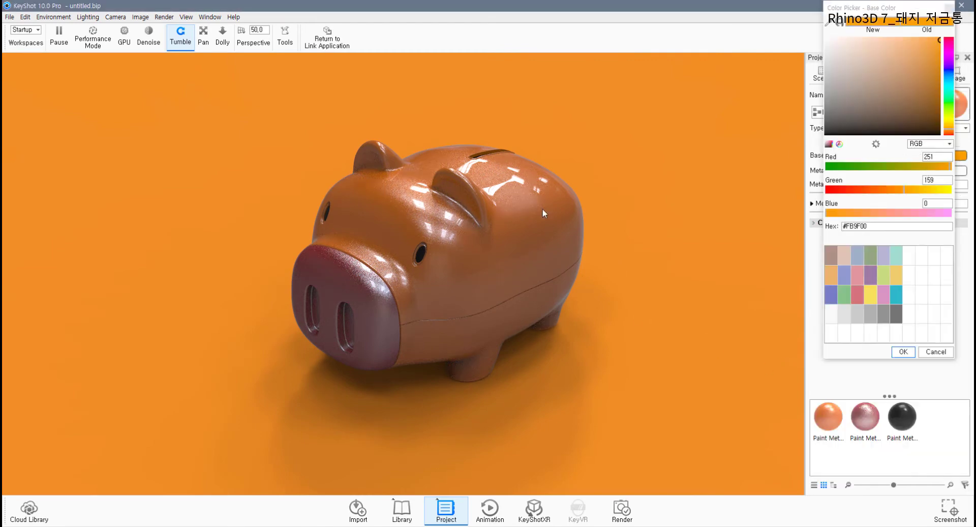
{"action": "left_click", "coordinate": [951, 131]}
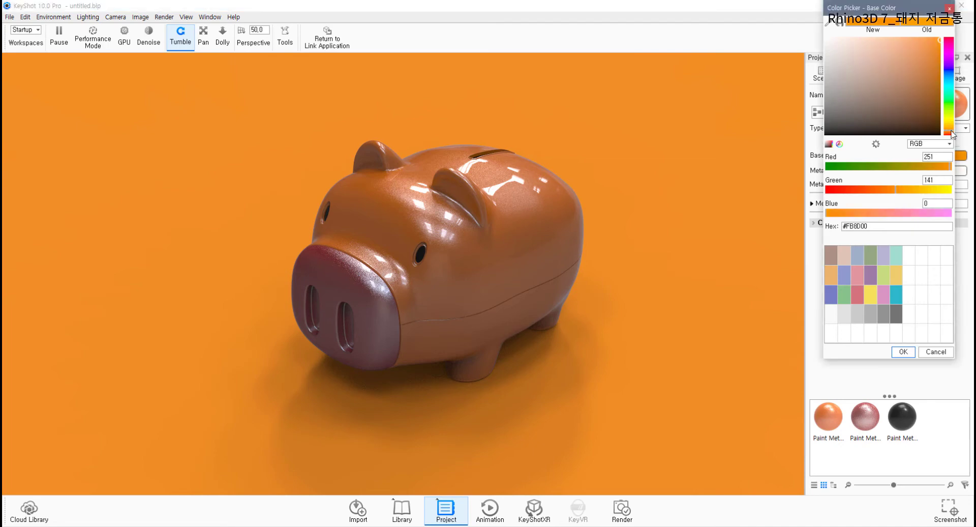
{"action": "left_click", "coordinate": [936, 39]}
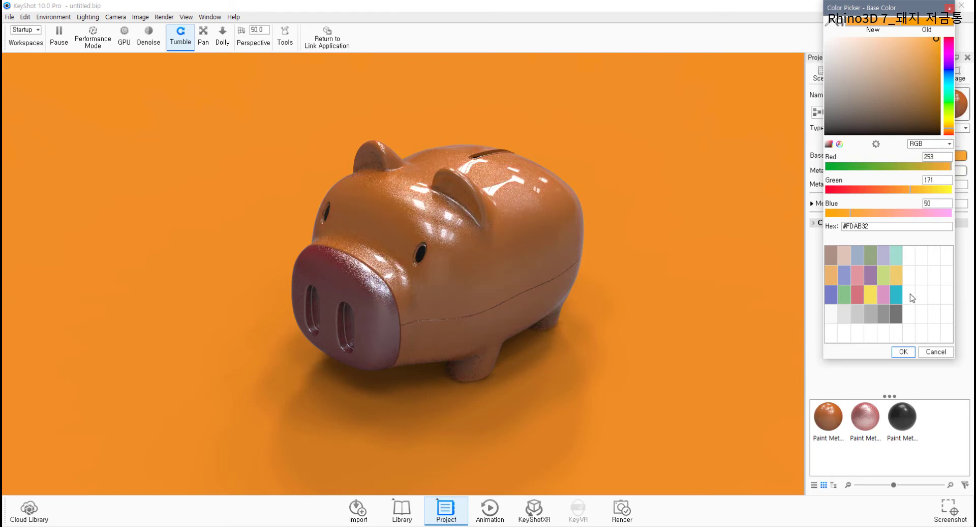
{"action": "left_click", "coordinate": [906, 350]}
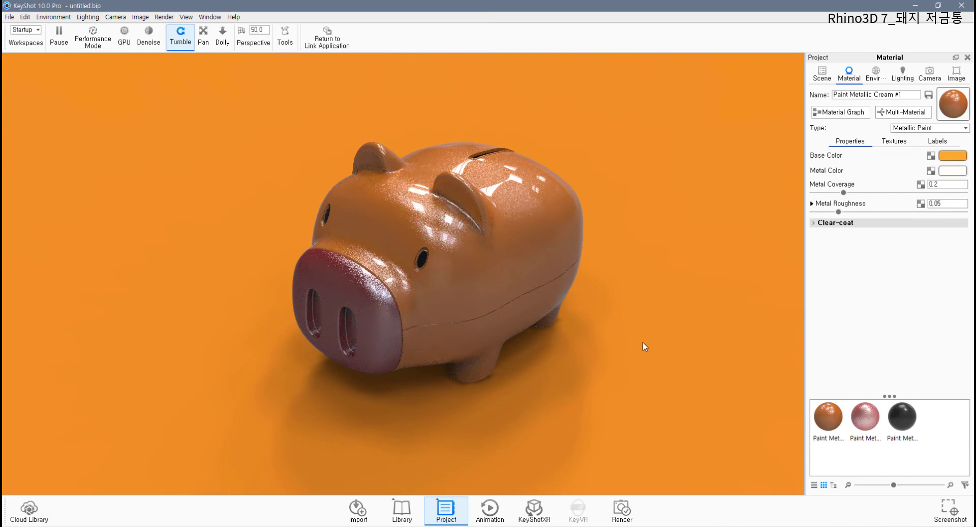
{"action": "left_click_drag", "start_coordinate": [622, 308], "coordinate": [638, 273]}
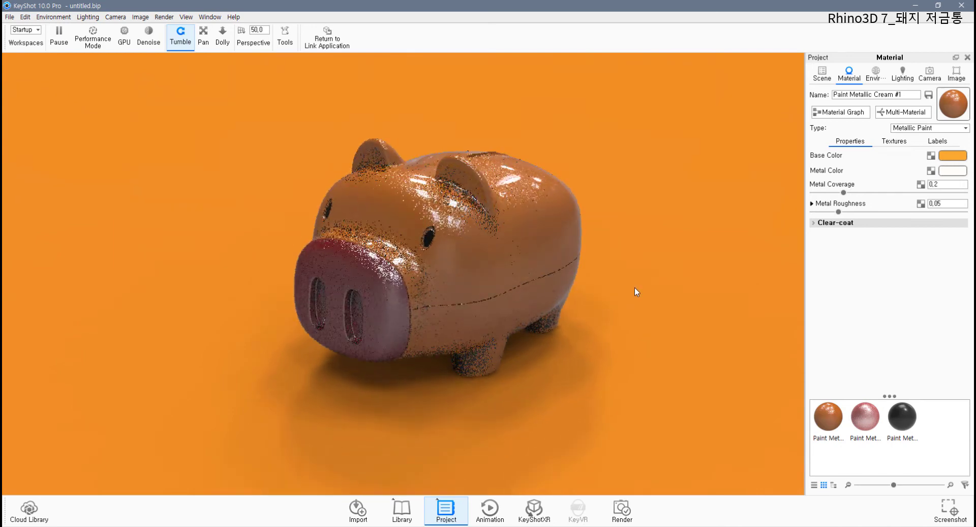
{"action": "left_click", "coordinate": [959, 158]}
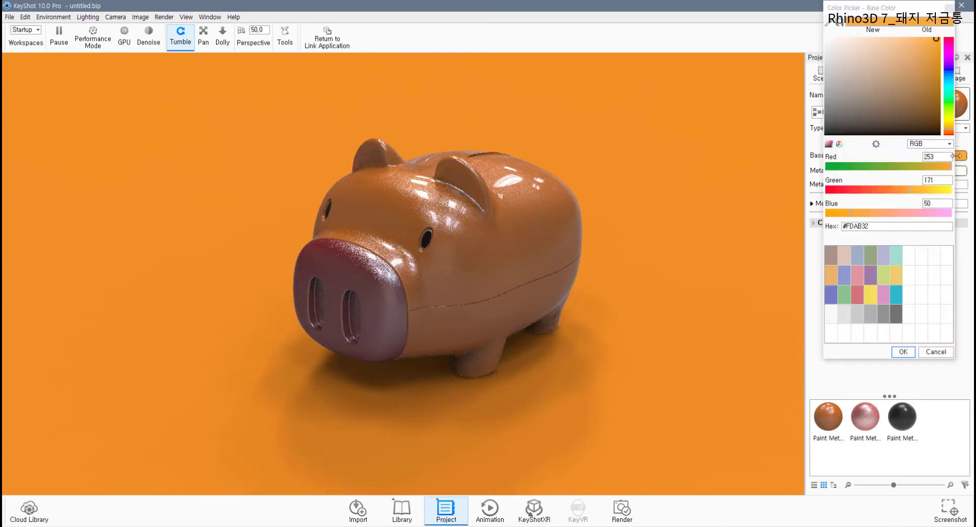
{"action": "left_click_drag", "start_coordinate": [950, 124], "coordinate": [953, 131]}
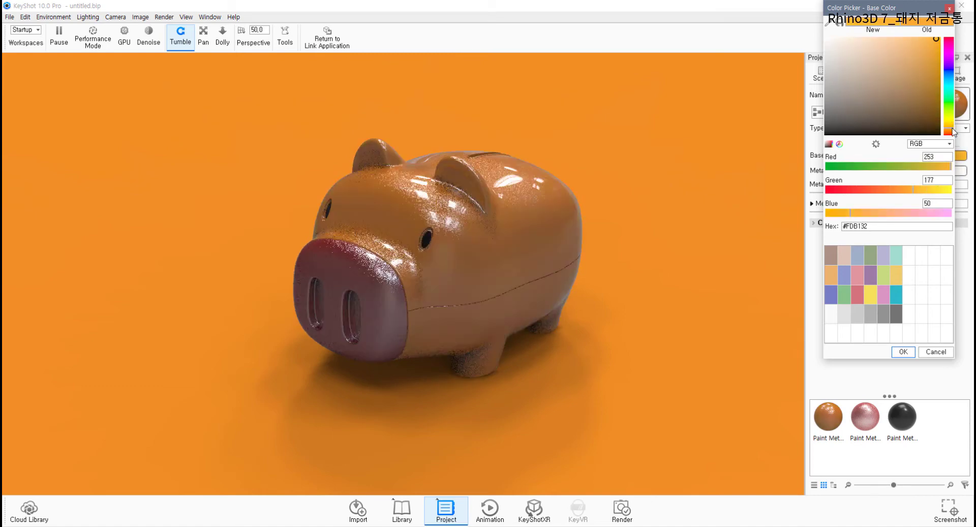
{"action": "left_click", "coordinate": [907, 352]}
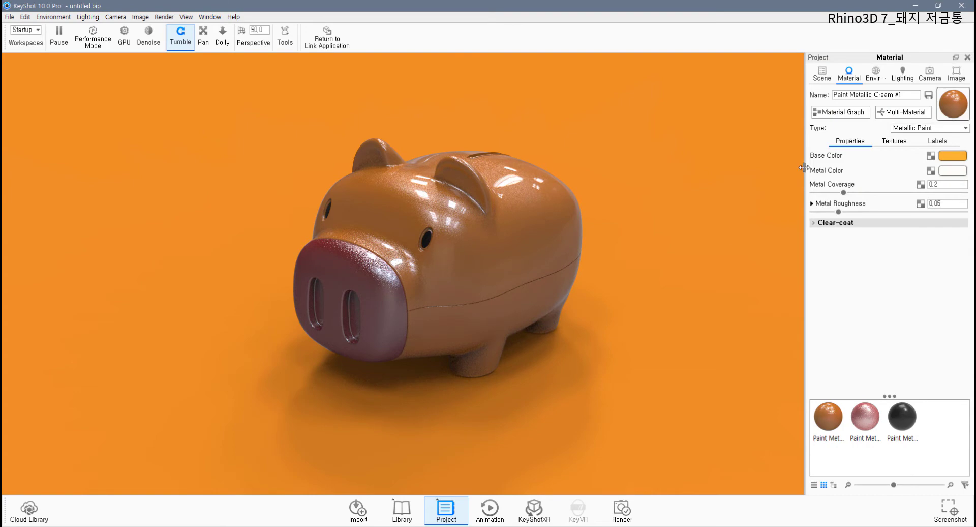
- Duplicate the whole pig-01 model in the scene's model sets
{"action": "left_click", "coordinate": [822, 74]}
{"action": "left_click", "coordinate": [867, 128]}
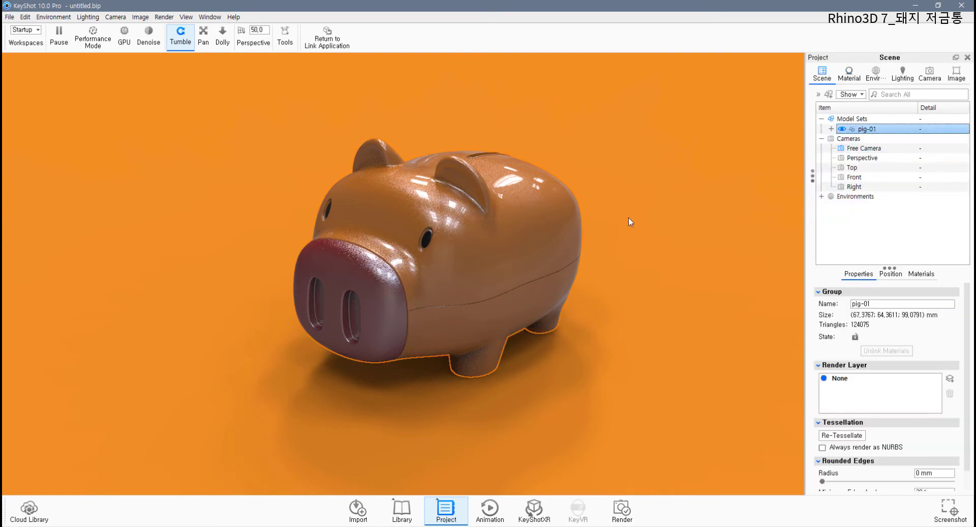
{"action": "left_click_drag", "start_coordinate": [640, 234], "coordinate": [502, 257]}
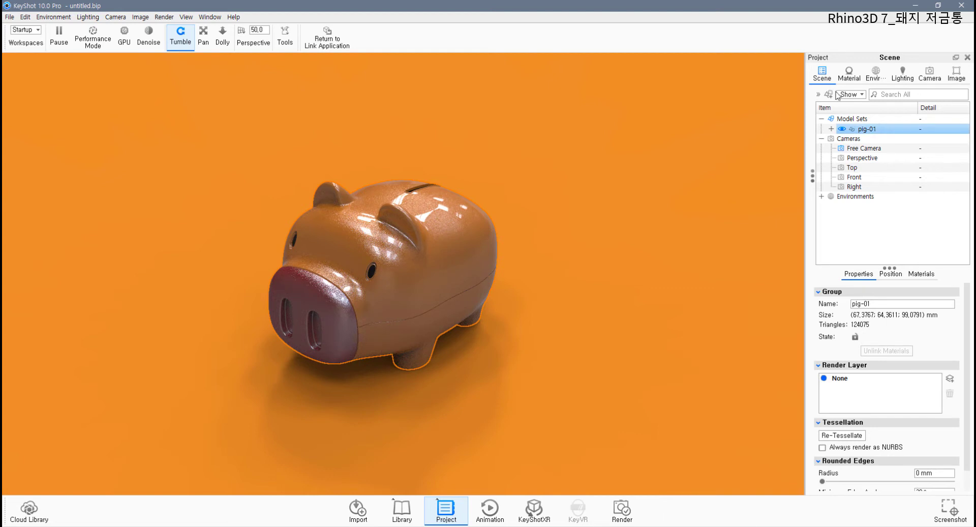
{"action": "left_click", "coordinate": [831, 130]}
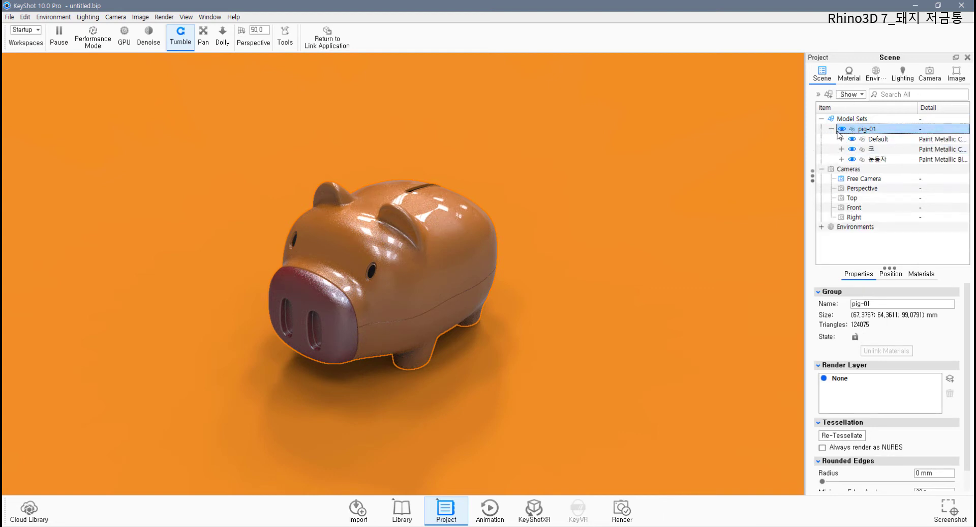
{"action": "left_click", "coordinate": [831, 129]}
{"action": "right_click", "coordinate": [881, 131]}
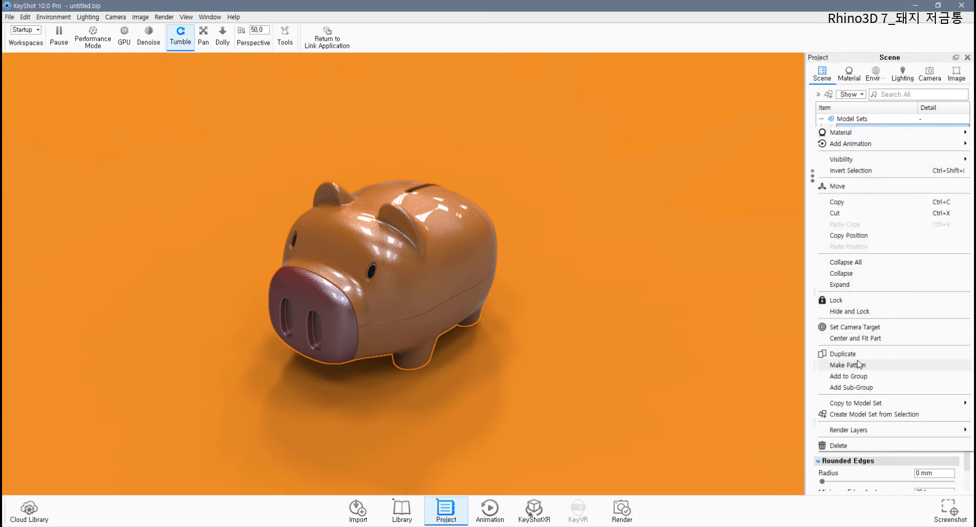
{"action": "left_click", "coordinate": [844, 354]}
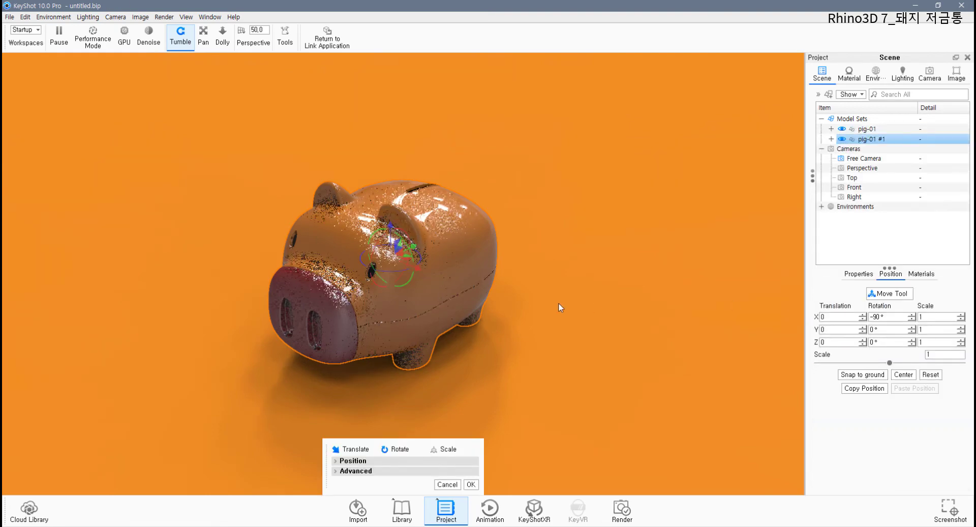
- Move the duplicated pig along the ground to beside the original, at about X 89.7 and Z -68.6
{"action": "left_click_drag", "start_coordinate": [417, 267], "coordinate": [632, 325]}
{"action": "mouse_move", "coordinate": [645, 218]}
{"action": "left_mouse_down"}
{"action": "mouse_move", "coordinate": [578, 414]}
{"action": "mouse_move", "coordinate": [718, 297]}
{"action": "mouse_move", "coordinate": [683, 297]}
{"action": "mouse_move", "coordinate": [654, 209]}
{"action": "left_mouse_up"}
{"action": "key", "text": "ctrl+z"}
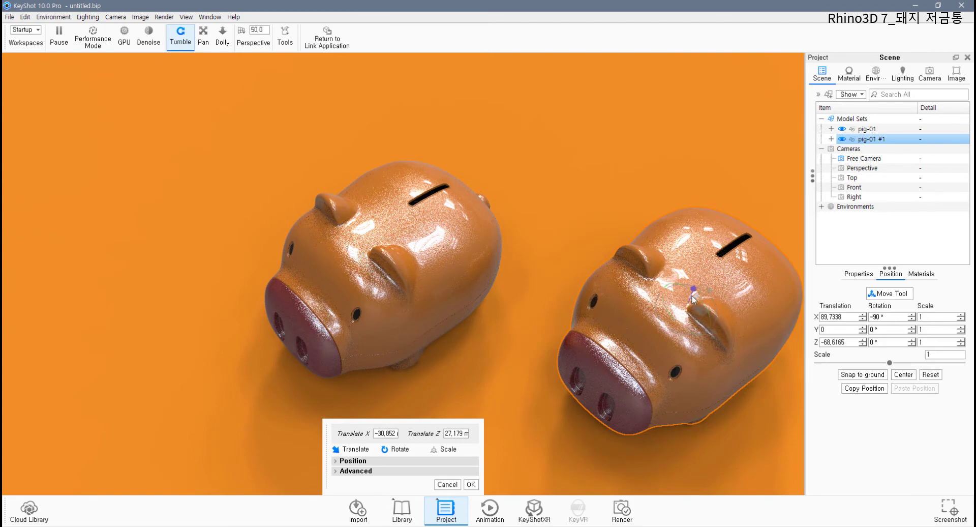
{"action": "scroll", "coordinate": [702, 319], "scroll_direction": "down", "scroll_amount": 1}
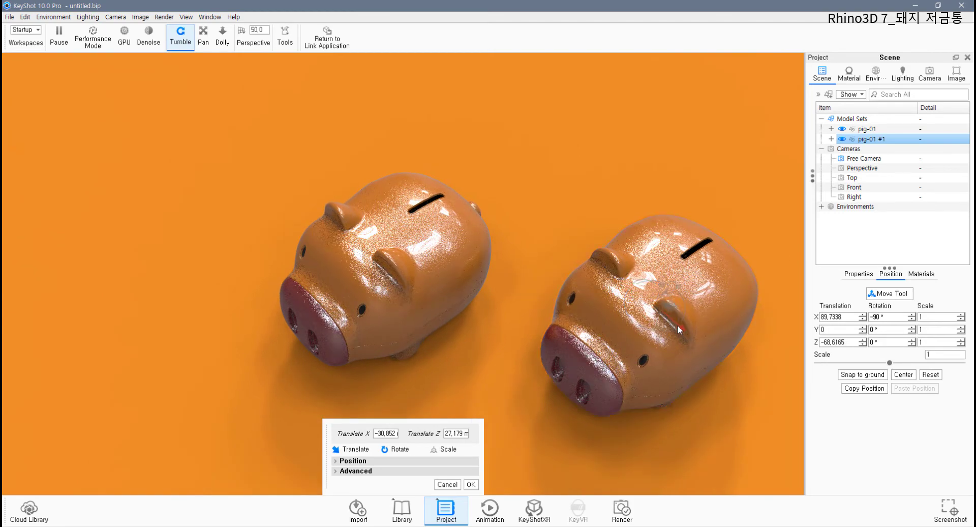
- Turn the duplicated pig about its vertical axis to about 81° so it faces away from the original, and accept the placement
{"action": "left_click_drag", "start_coordinate": [679, 328], "coordinate": [655, 300]}
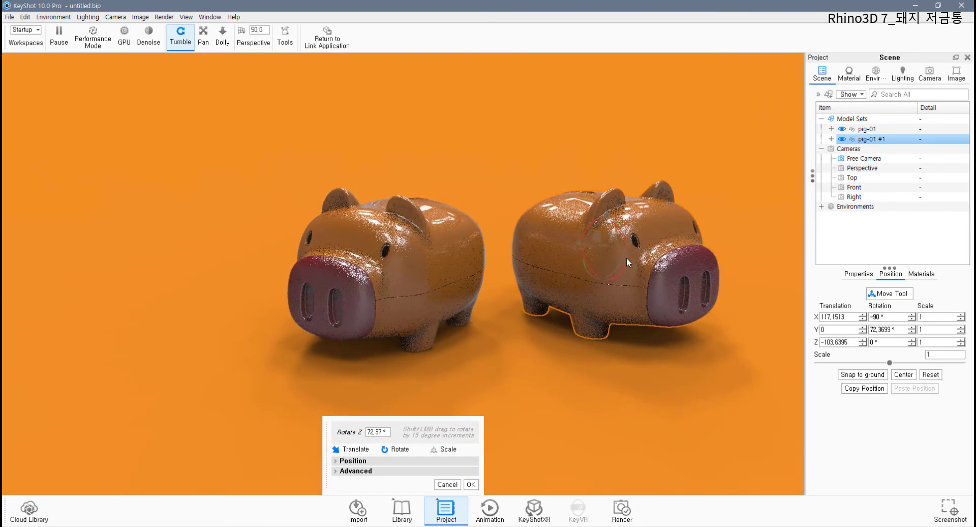
{"action": "mouse_move", "coordinate": [612, 257]}
{"action": "left_mouse_down"}
{"action": "mouse_move", "coordinate": [659, 255]}
{"action": "mouse_move", "coordinate": [631, 263]}
{"action": "left_mouse_up"}
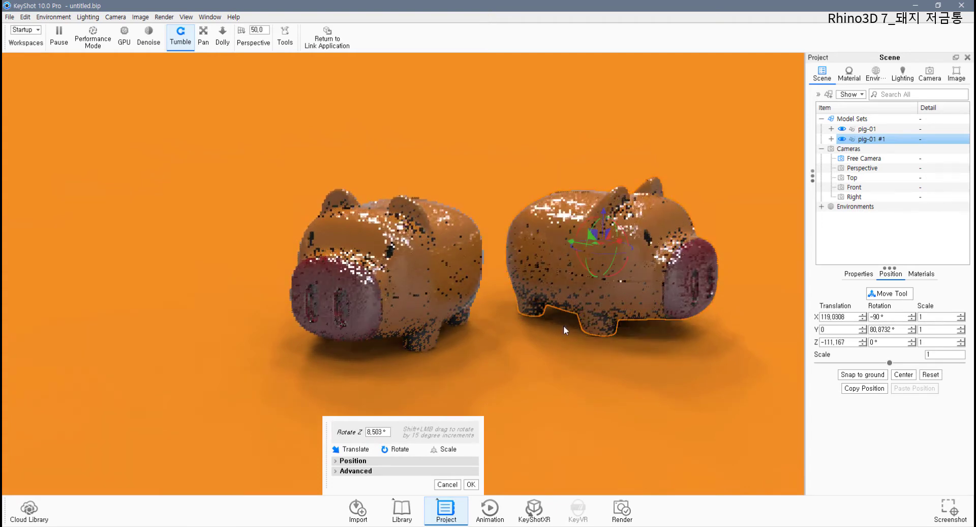
{"action": "left_click", "coordinate": [471, 484]}
- Enable depth of field for the free camera and set its focal point on the original pig's eye nearest the duplicate
{"action": "scroll", "coordinate": [460, 364], "scroll_direction": "up", "scroll_amount": 2}
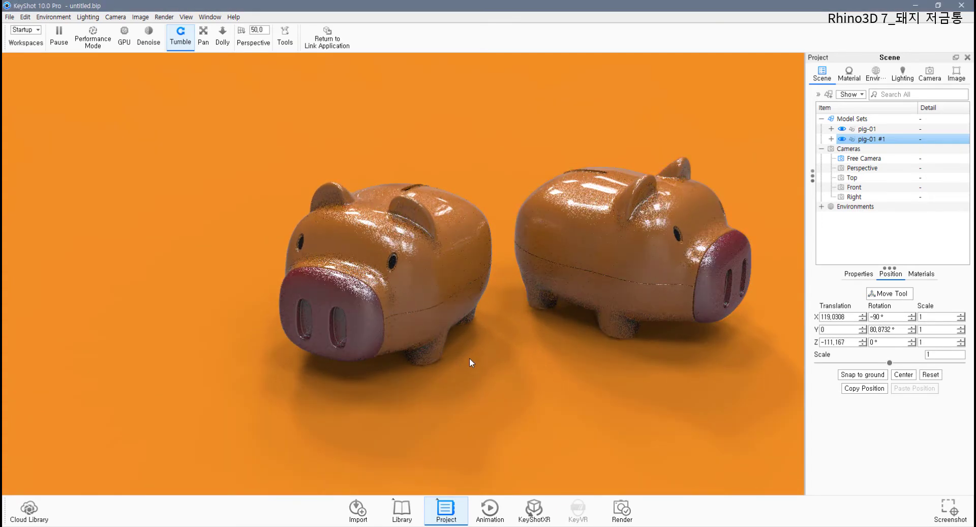
{"action": "middle_click_drag", "start_coordinate": [468, 357], "coordinate": [393, 358]}
{"action": "scroll", "coordinate": [536, 364], "scroll_direction": "up", "scroll_amount": 2}
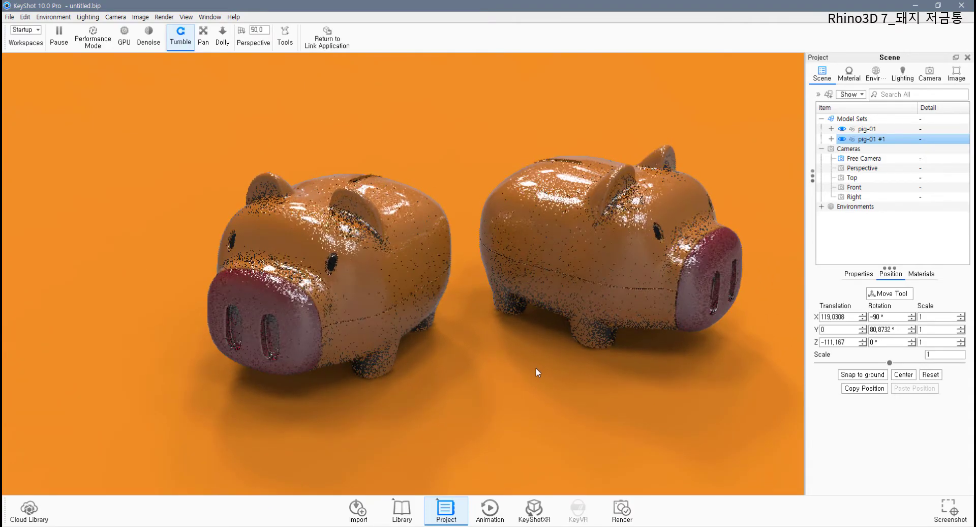
{"action": "scroll", "coordinate": [536, 368], "scroll_direction": "up", "scroll_amount": 3}
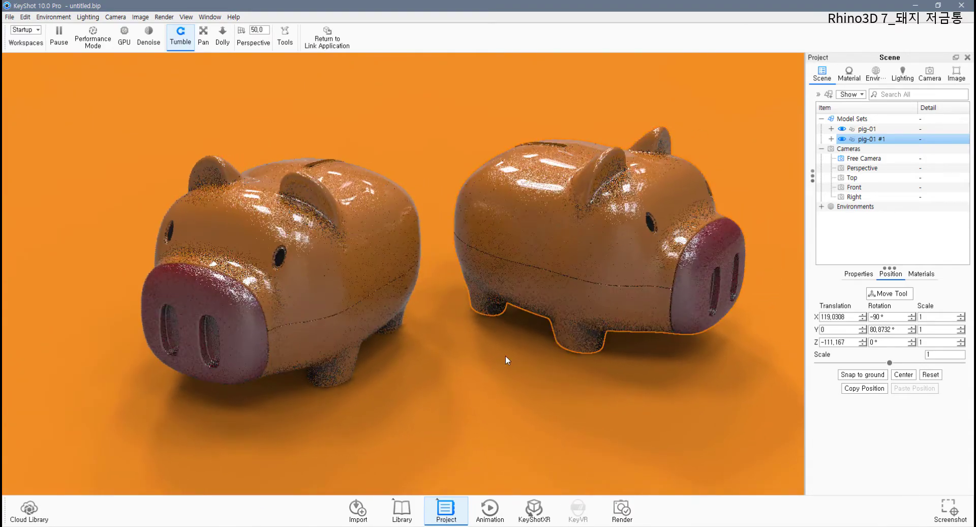
{"action": "left_click", "coordinate": [929, 73]}
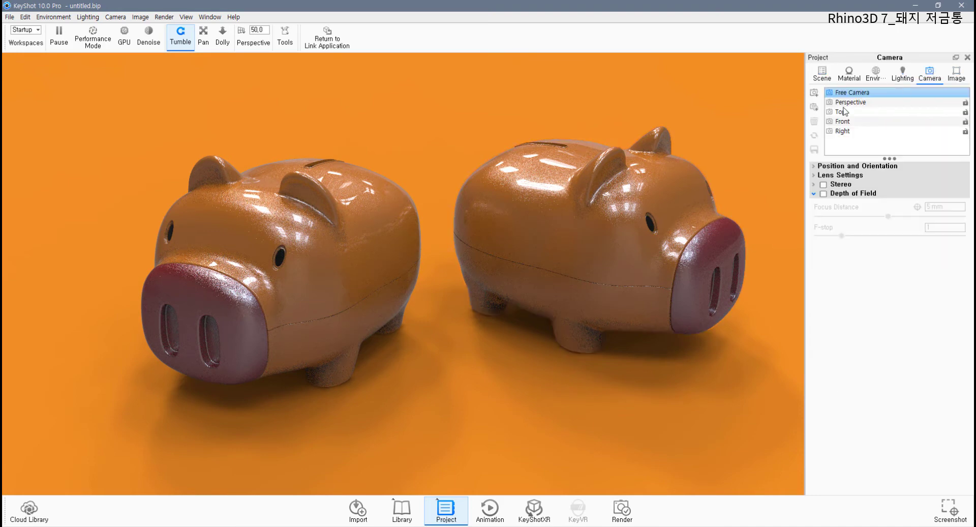
{"action": "left_click", "coordinate": [824, 194]}
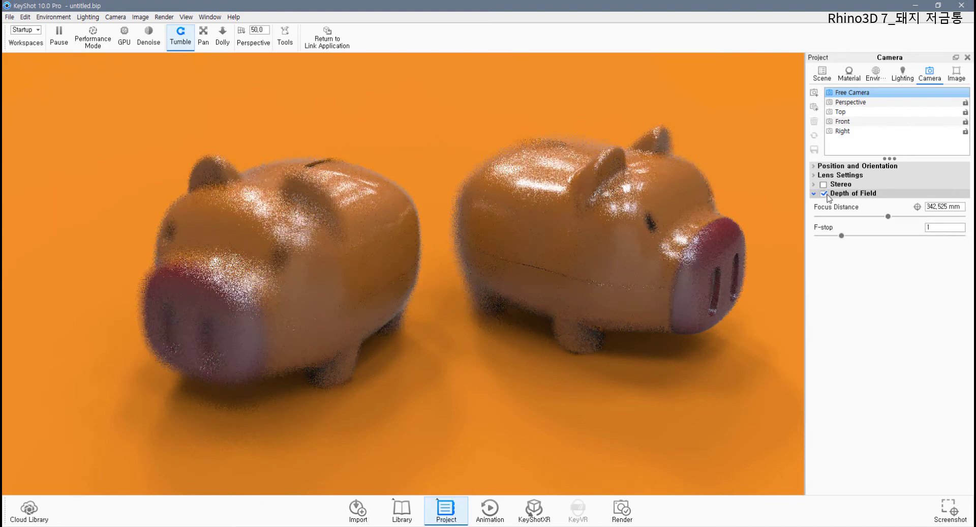
{"action": "left_click", "coordinate": [917, 207]}
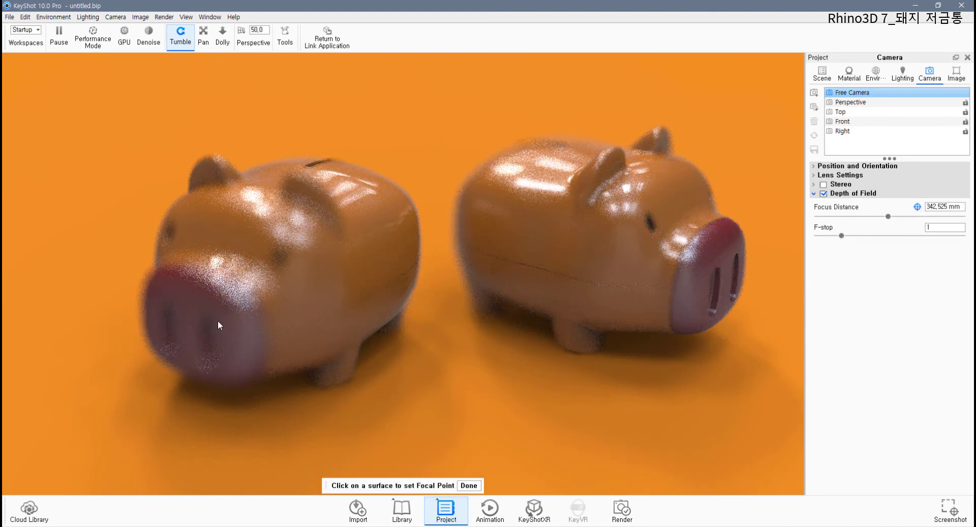
{"action": "left_click", "coordinate": [279, 257]}
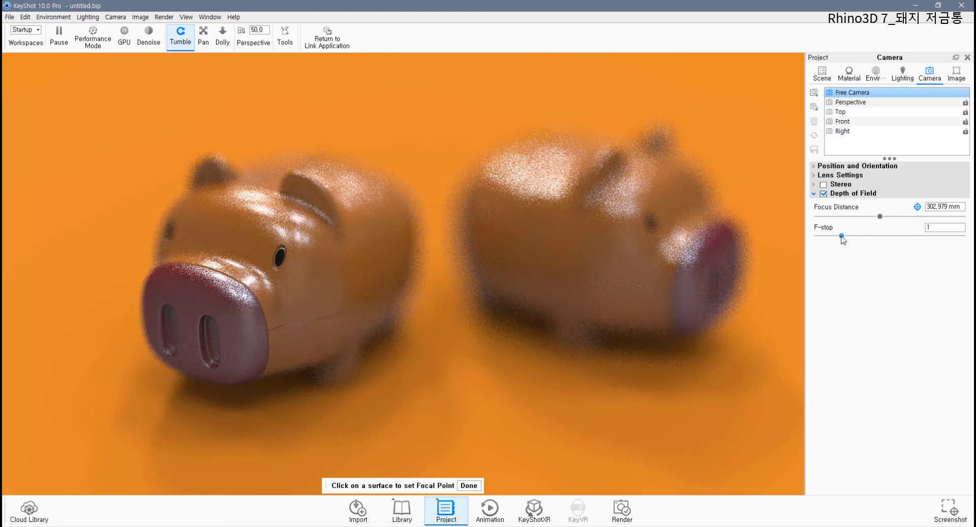
- Raise the depth-of-field F-stop to about 7.56 and finish setting the focal point
{"action": "left_click_drag", "start_coordinate": [841, 236], "coordinate": [944, 243]}
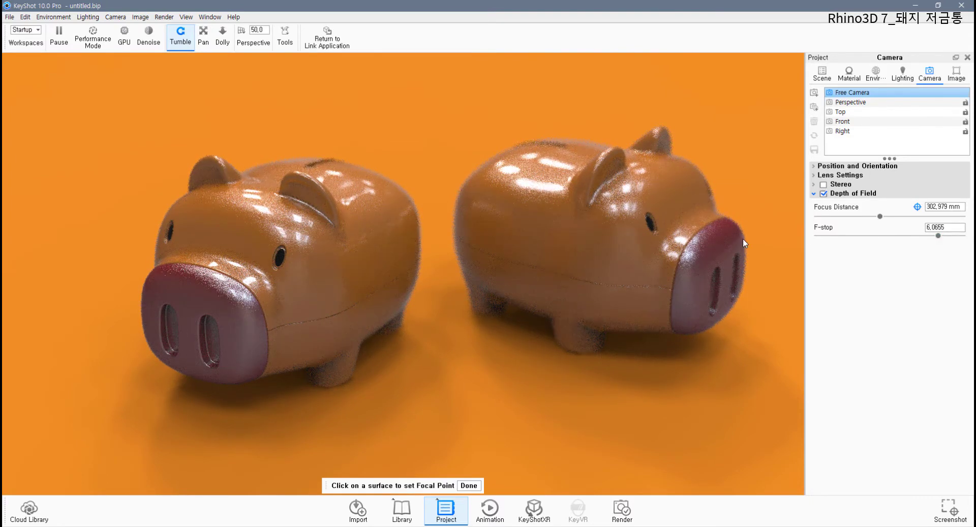
{"action": "left_click_drag", "start_coordinate": [938, 236], "coordinate": [949, 236]}
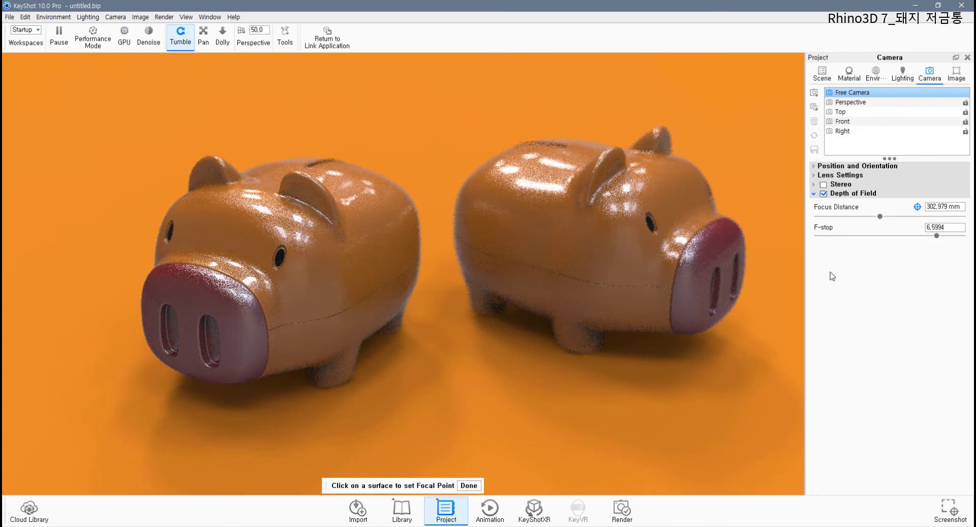
{"action": "left_click_drag", "start_coordinate": [938, 236], "coordinate": [956, 236]}
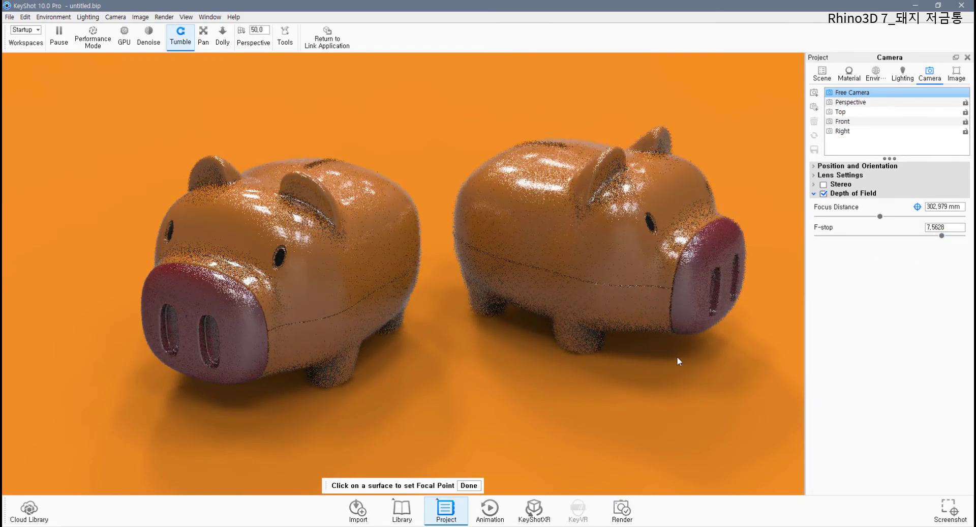
{"action": "left_click", "coordinate": [468, 486]}
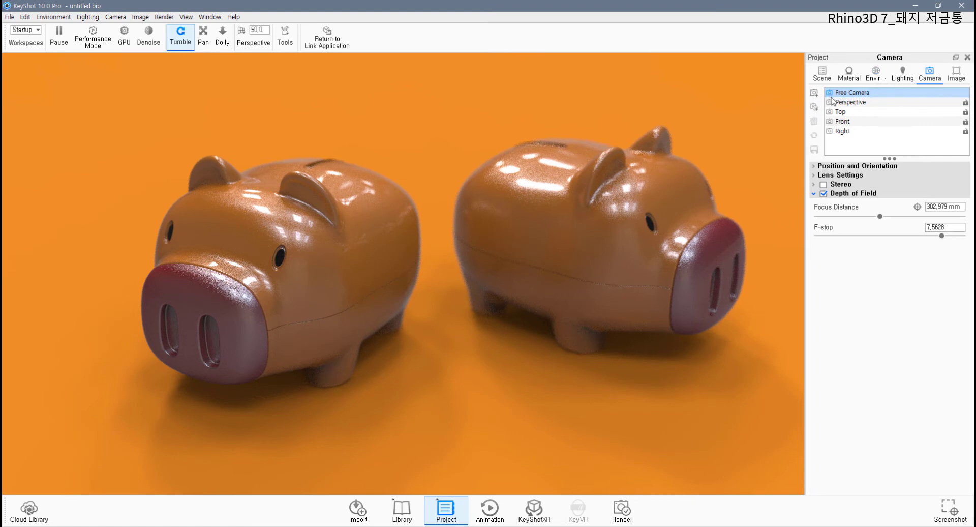
- Save the current view as a new camera named dof
{"action": "left_click", "coordinate": [814, 94]}
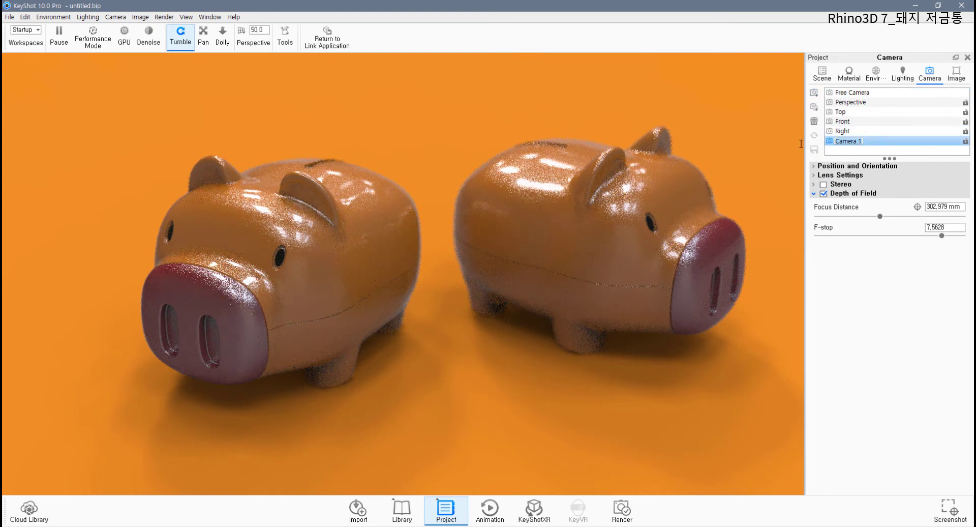
{"action": "type", "text": "d"}
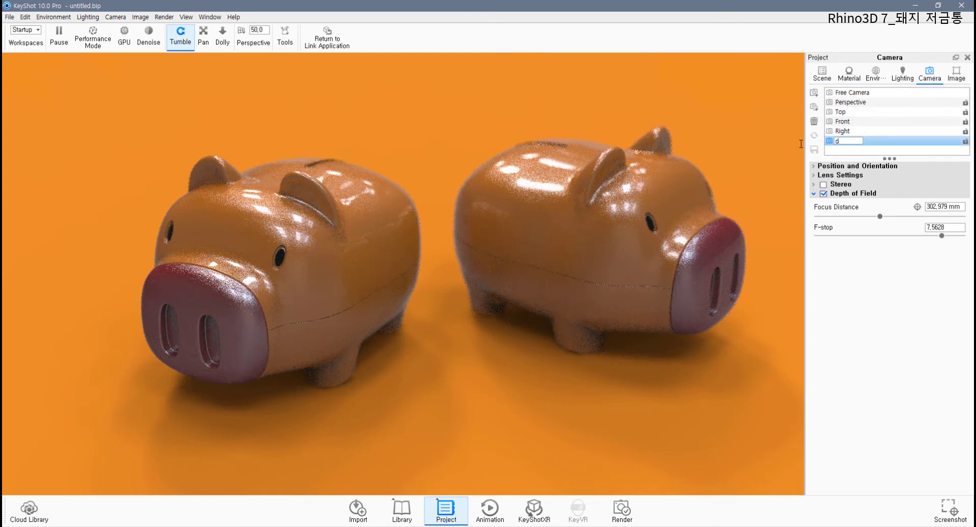
{"action": "type", "text": "of"}
{"action": "key", "text": "Return"}
- Orbit away from the saved view and switch between the Free Camera, Right and dof cameras, ending on dof
{"action": "left_click_drag", "start_coordinate": [740, 153], "coordinate": [705, 200]}
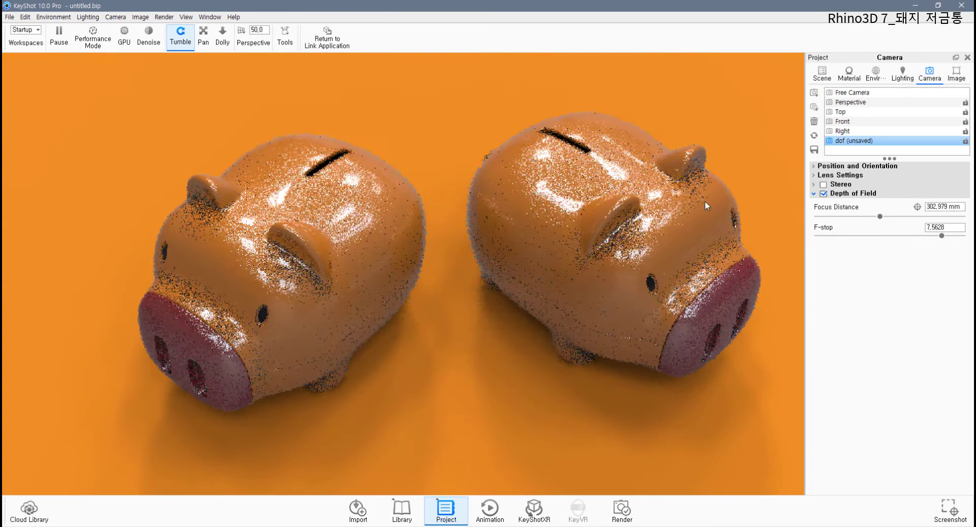
{"action": "double_click", "coordinate": [885, 142]}
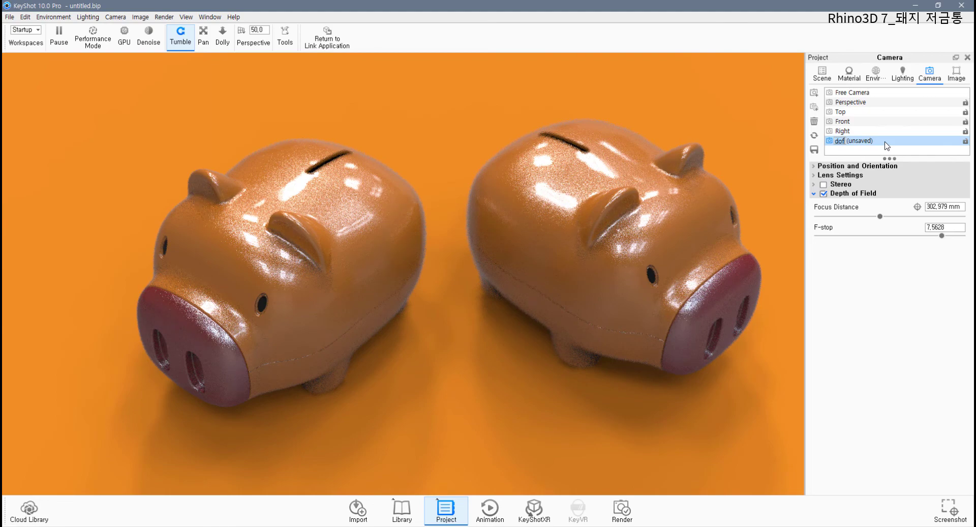
{"action": "left_click_drag", "start_coordinate": [700, 339], "coordinate": [649, 306]}
{"action": "left_click", "coordinate": [885, 92]}
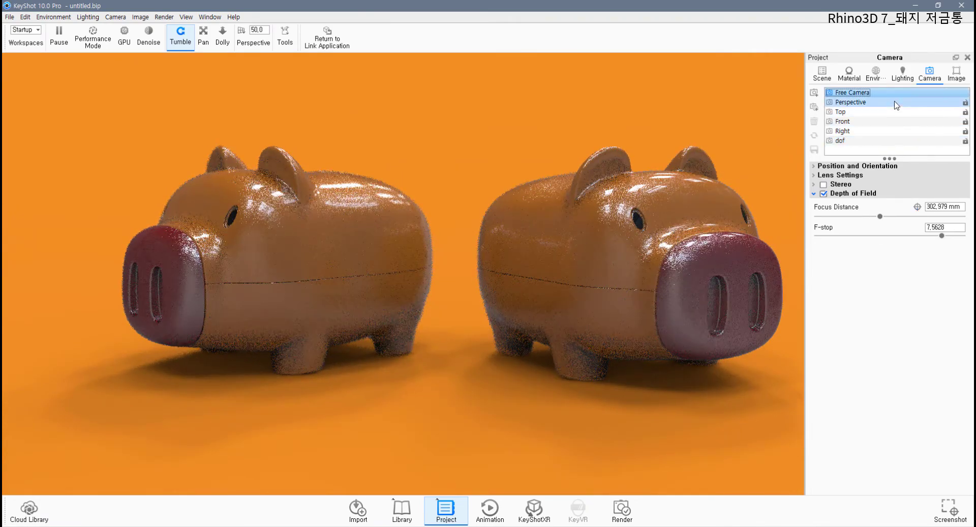
{"action": "left_click", "coordinate": [884, 132]}
{"action": "left_click", "coordinate": [870, 141]}
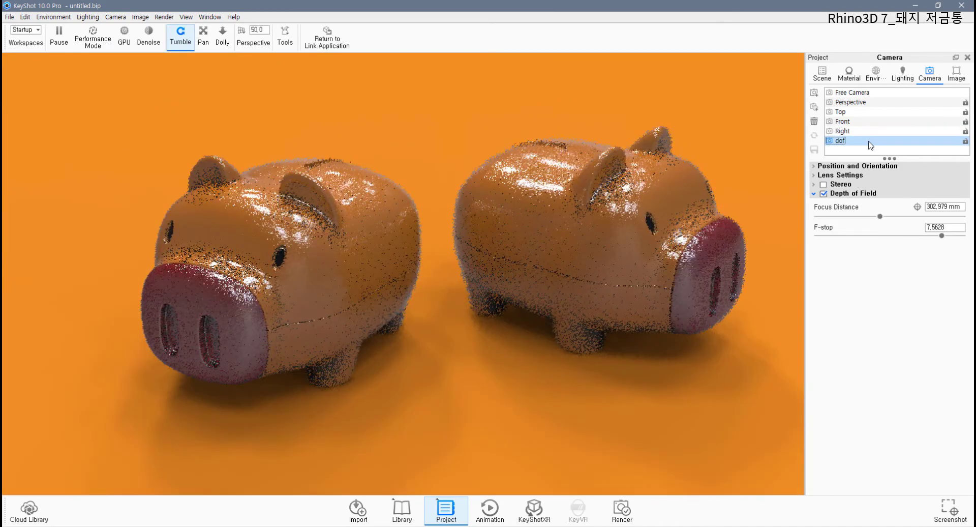
{"action": "left_click", "coordinate": [878, 93]}
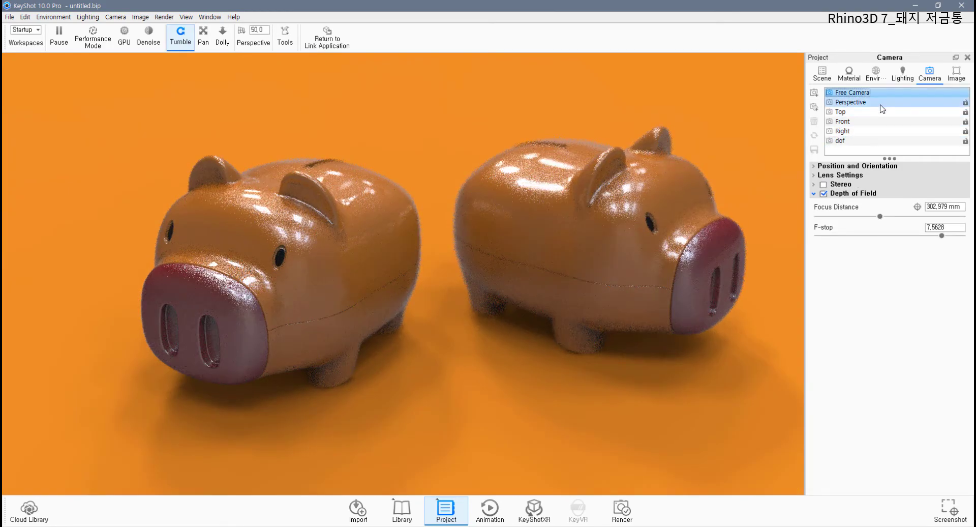
{"action": "left_click", "coordinate": [864, 141]}
{"action": "left_click", "coordinate": [866, 131]}
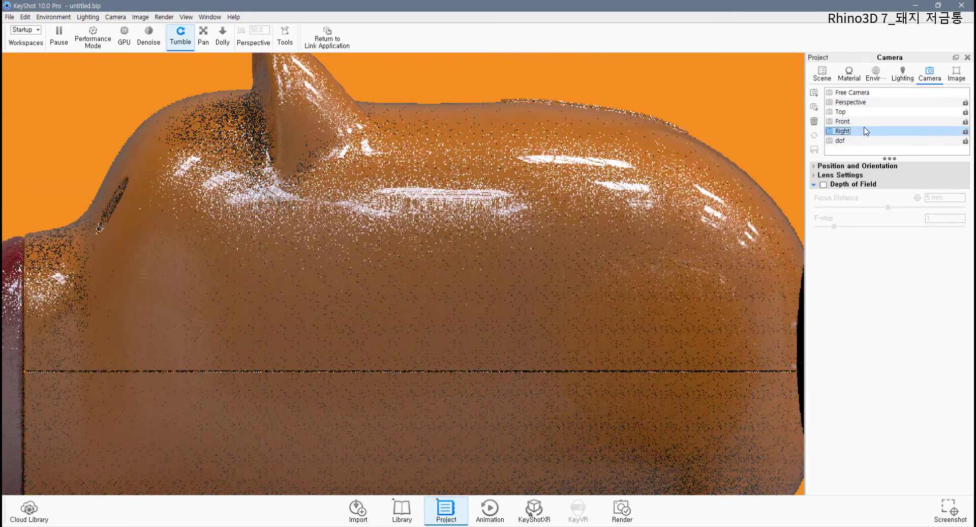
{"action": "left_click", "coordinate": [865, 141]}
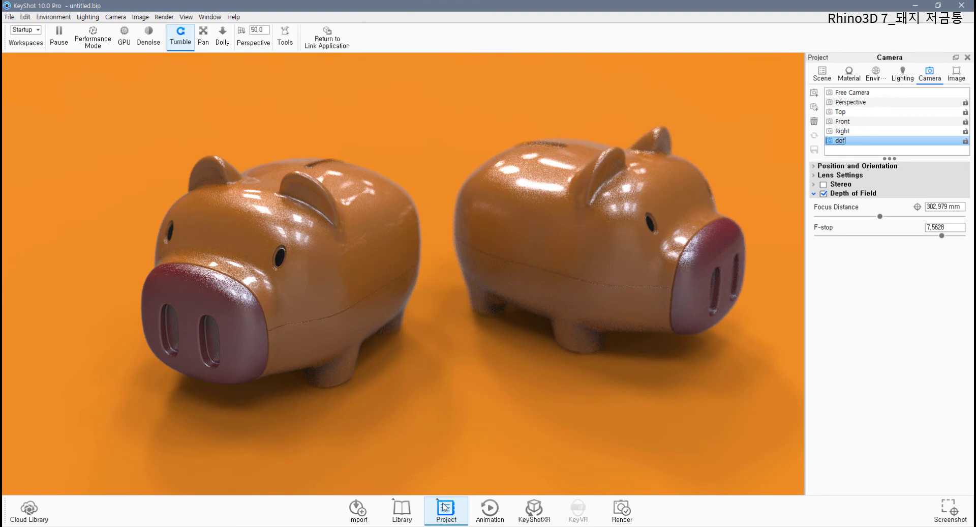
- Hide the project settings, then review the render quality options and still-image output settings without starting a render
{"action": "left_click", "coordinate": [445, 507]}
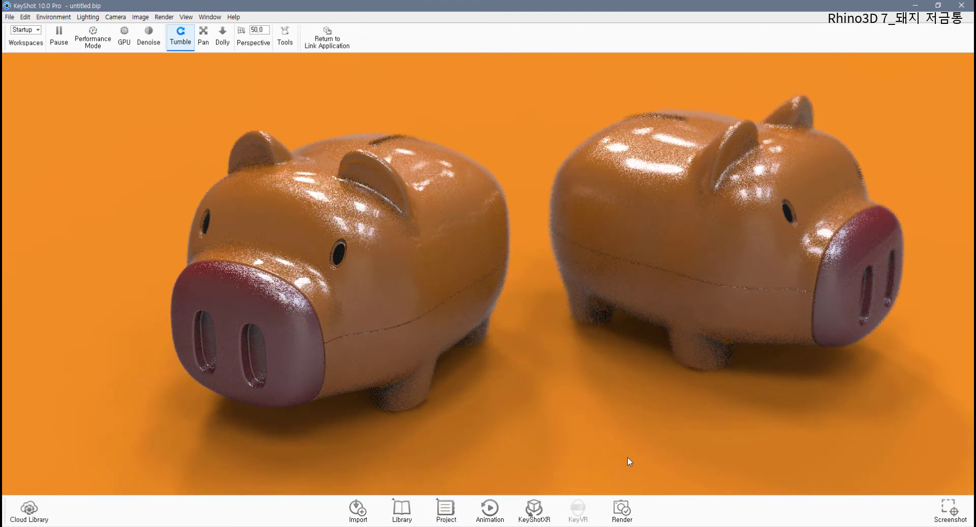
{"action": "left_click", "coordinate": [622, 509]}
{"action": "left_click", "coordinate": [285, 146]}
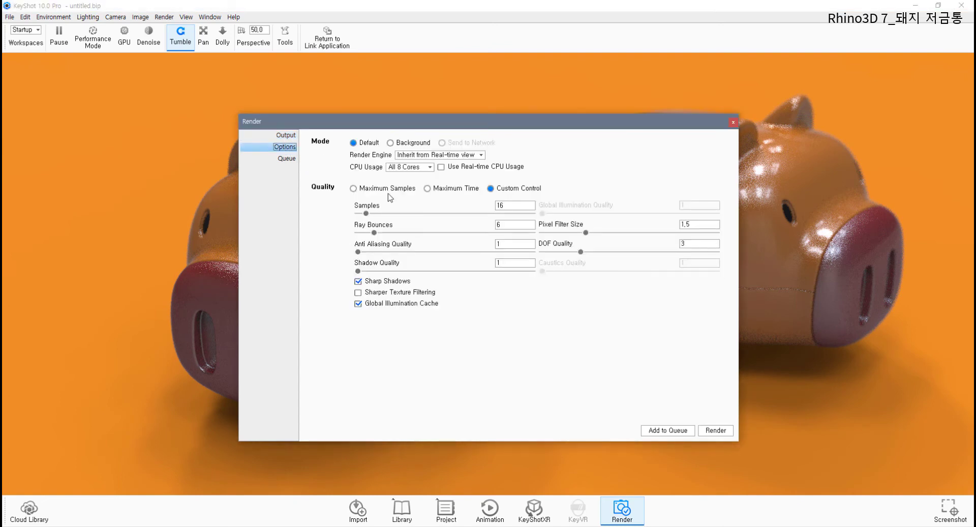
{"action": "left_click", "coordinate": [285, 135]}
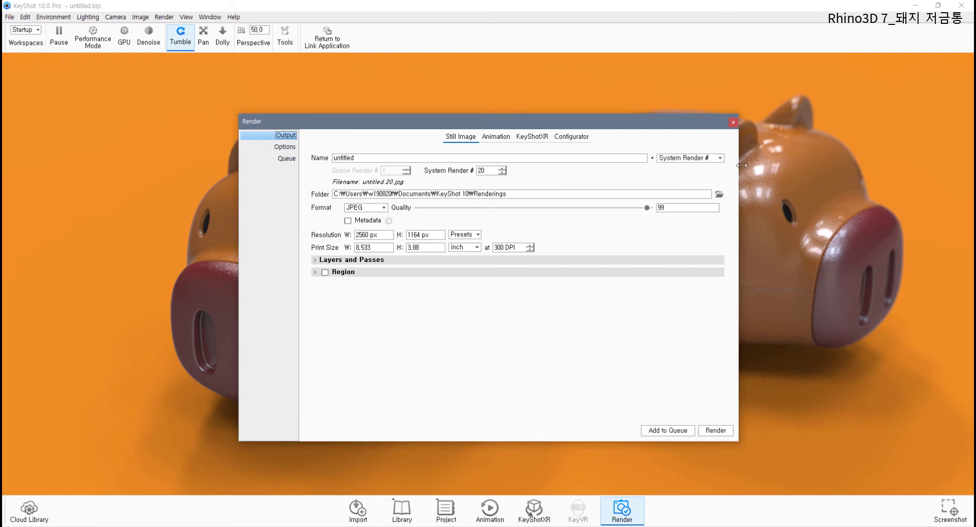
{"action": "left_click", "coordinate": [733, 123]}
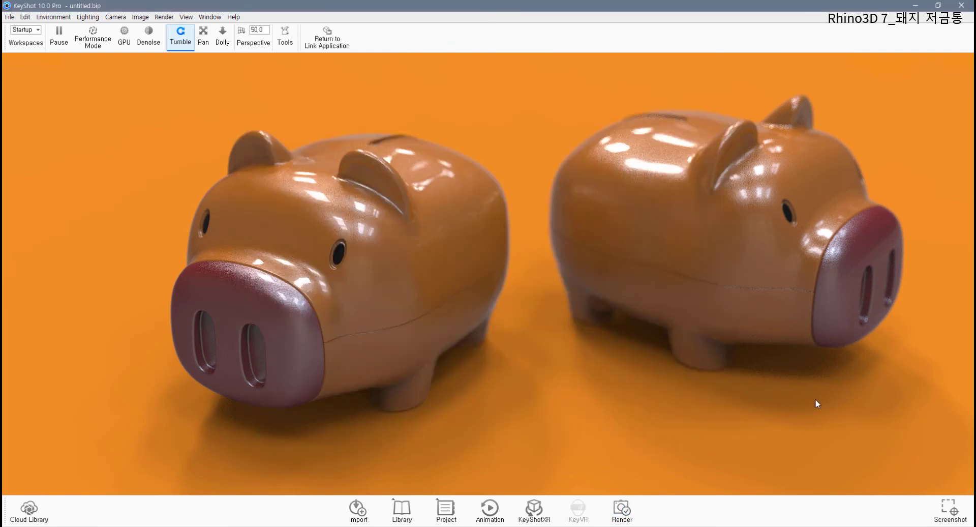